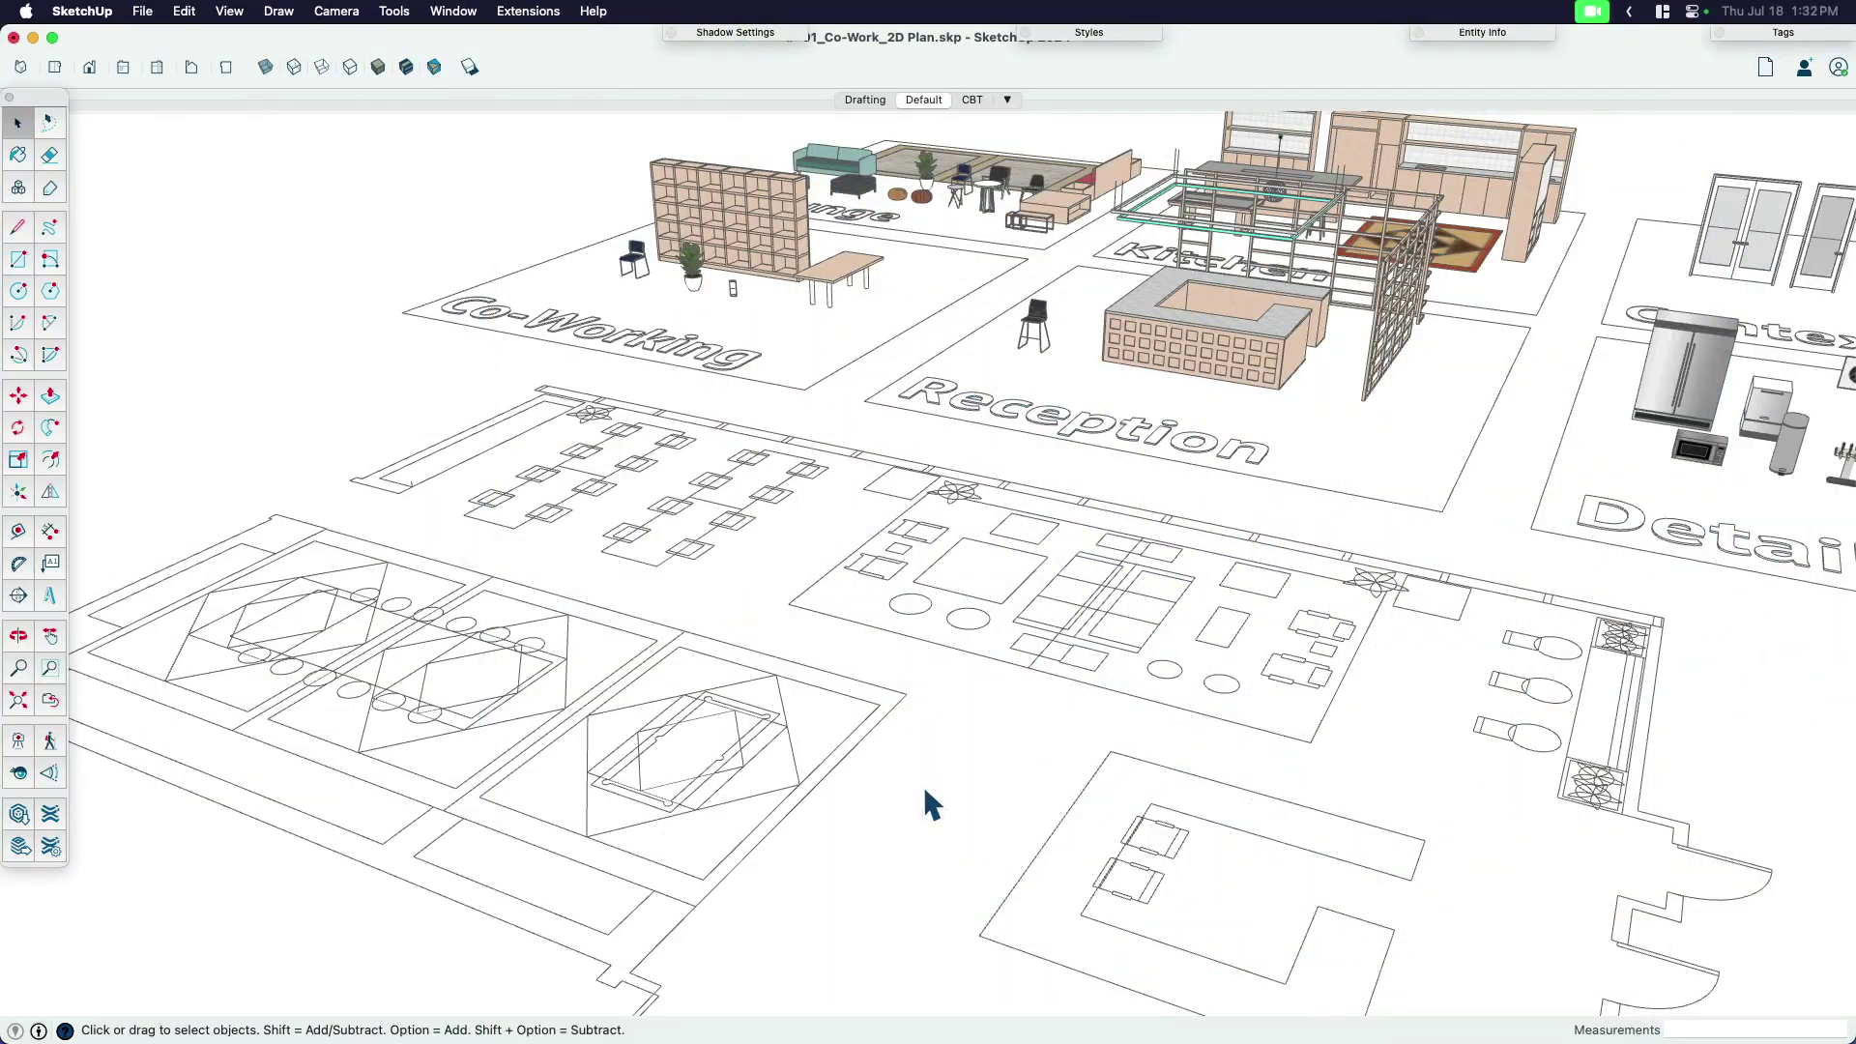
Orbit, pan and zoom around the model to centre the 2D co-working floor plan.
scroll(932, 741, down, 6)
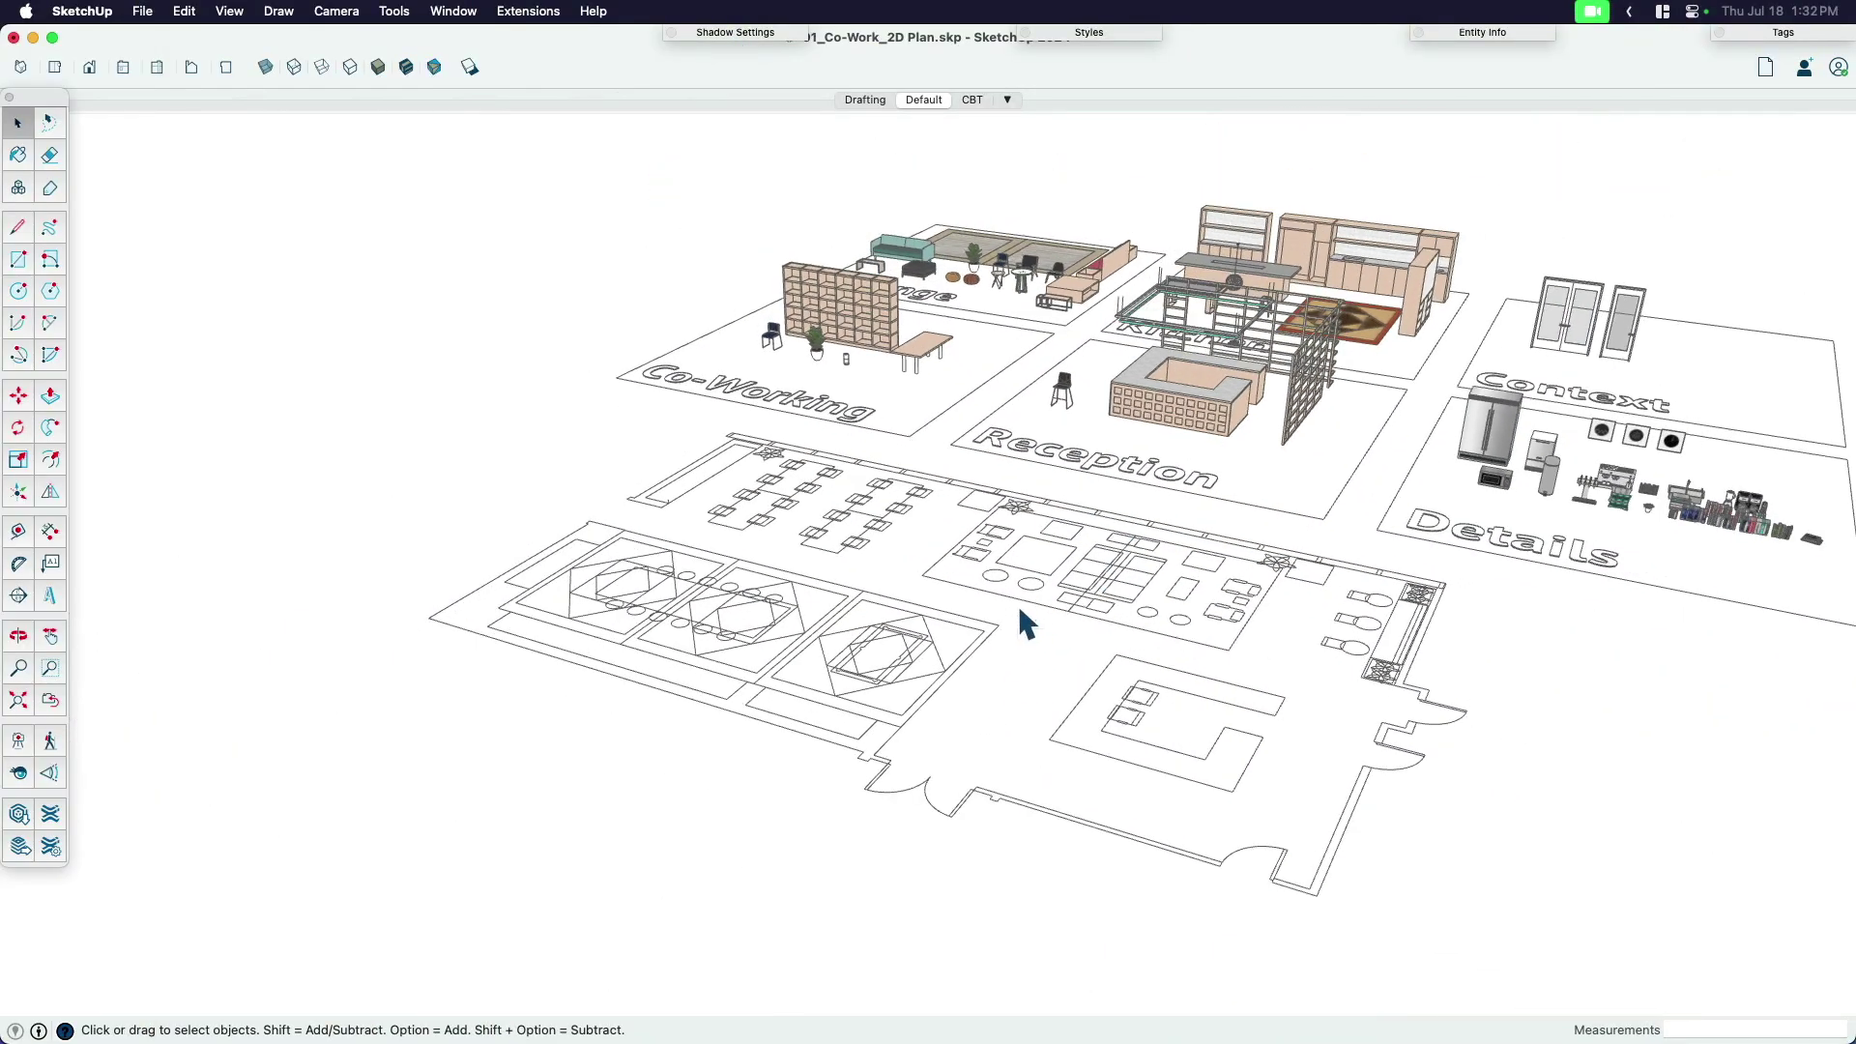
mouse_move(1019, 622)
middle_down()
mouse_move(1161, 712)
mouse_move(1209, 715)
mouse_move(1073, 671)
mouse_move(1024, 679)
mouse_move(1093, 692)
middle_up()
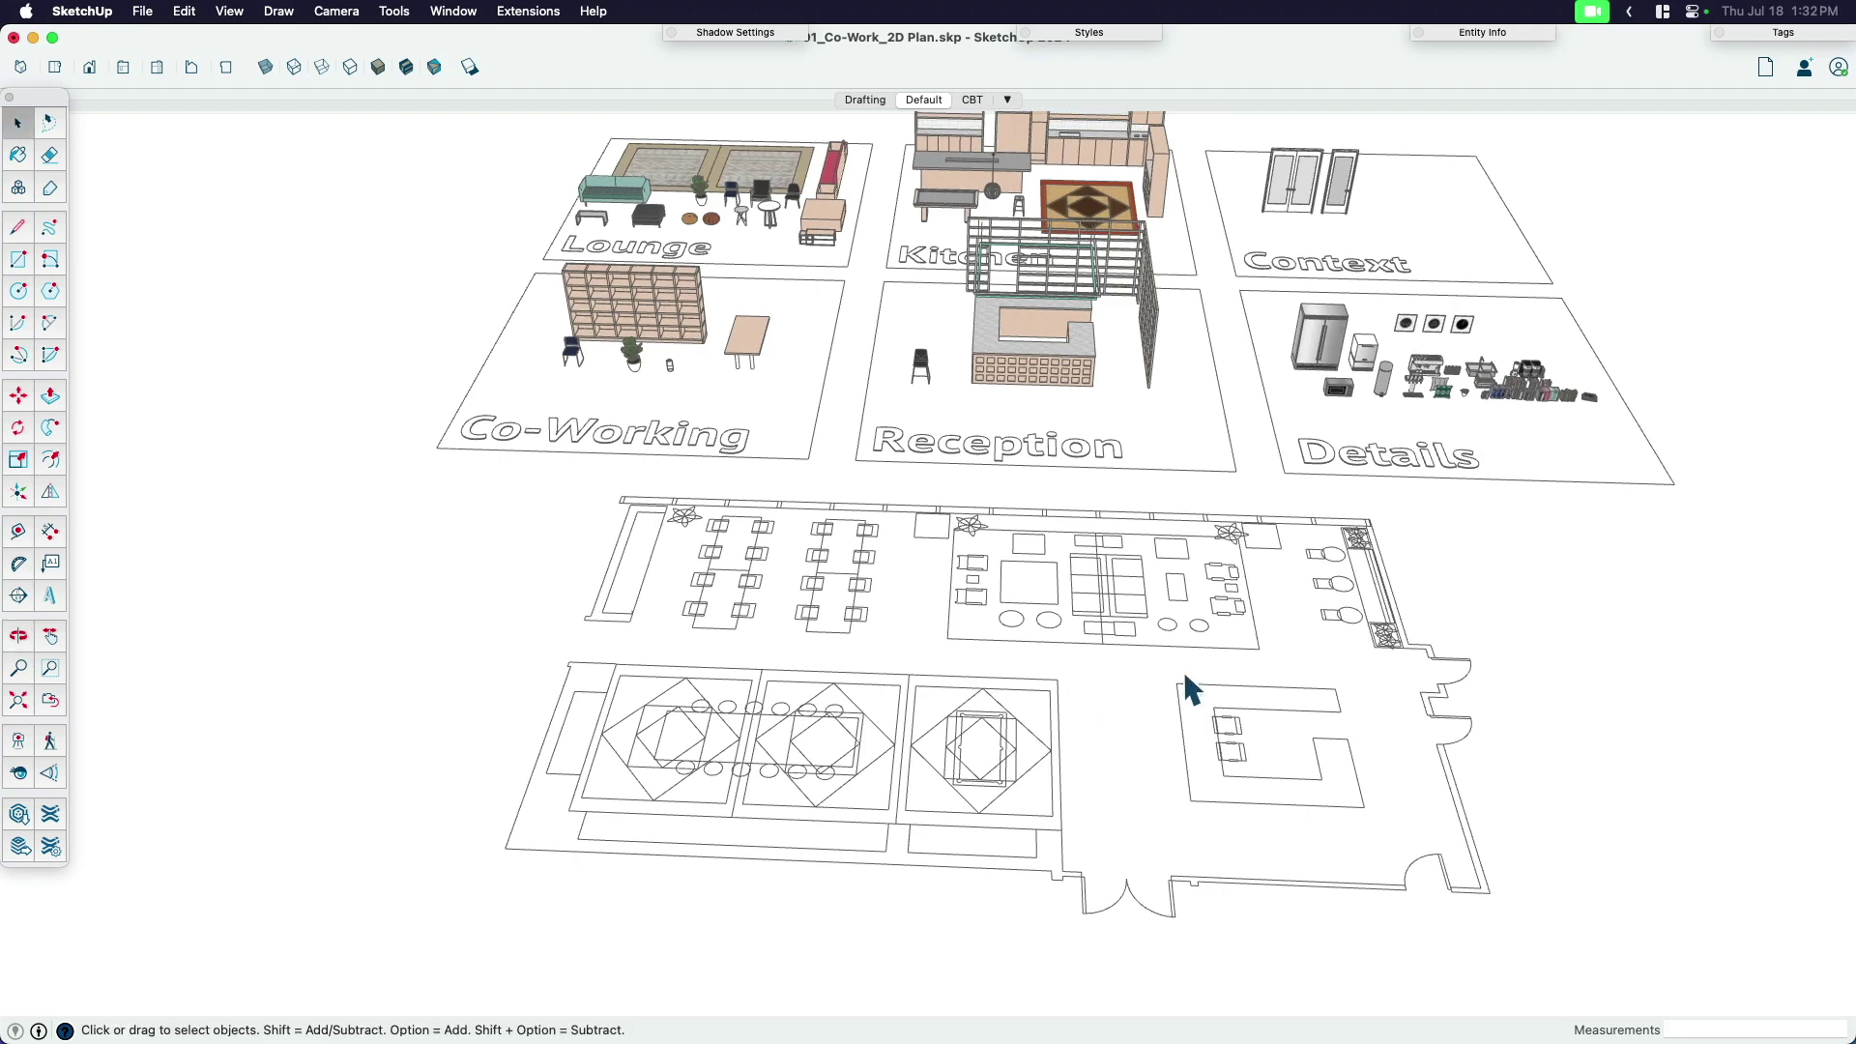
scroll(1160, 677, down, 5)
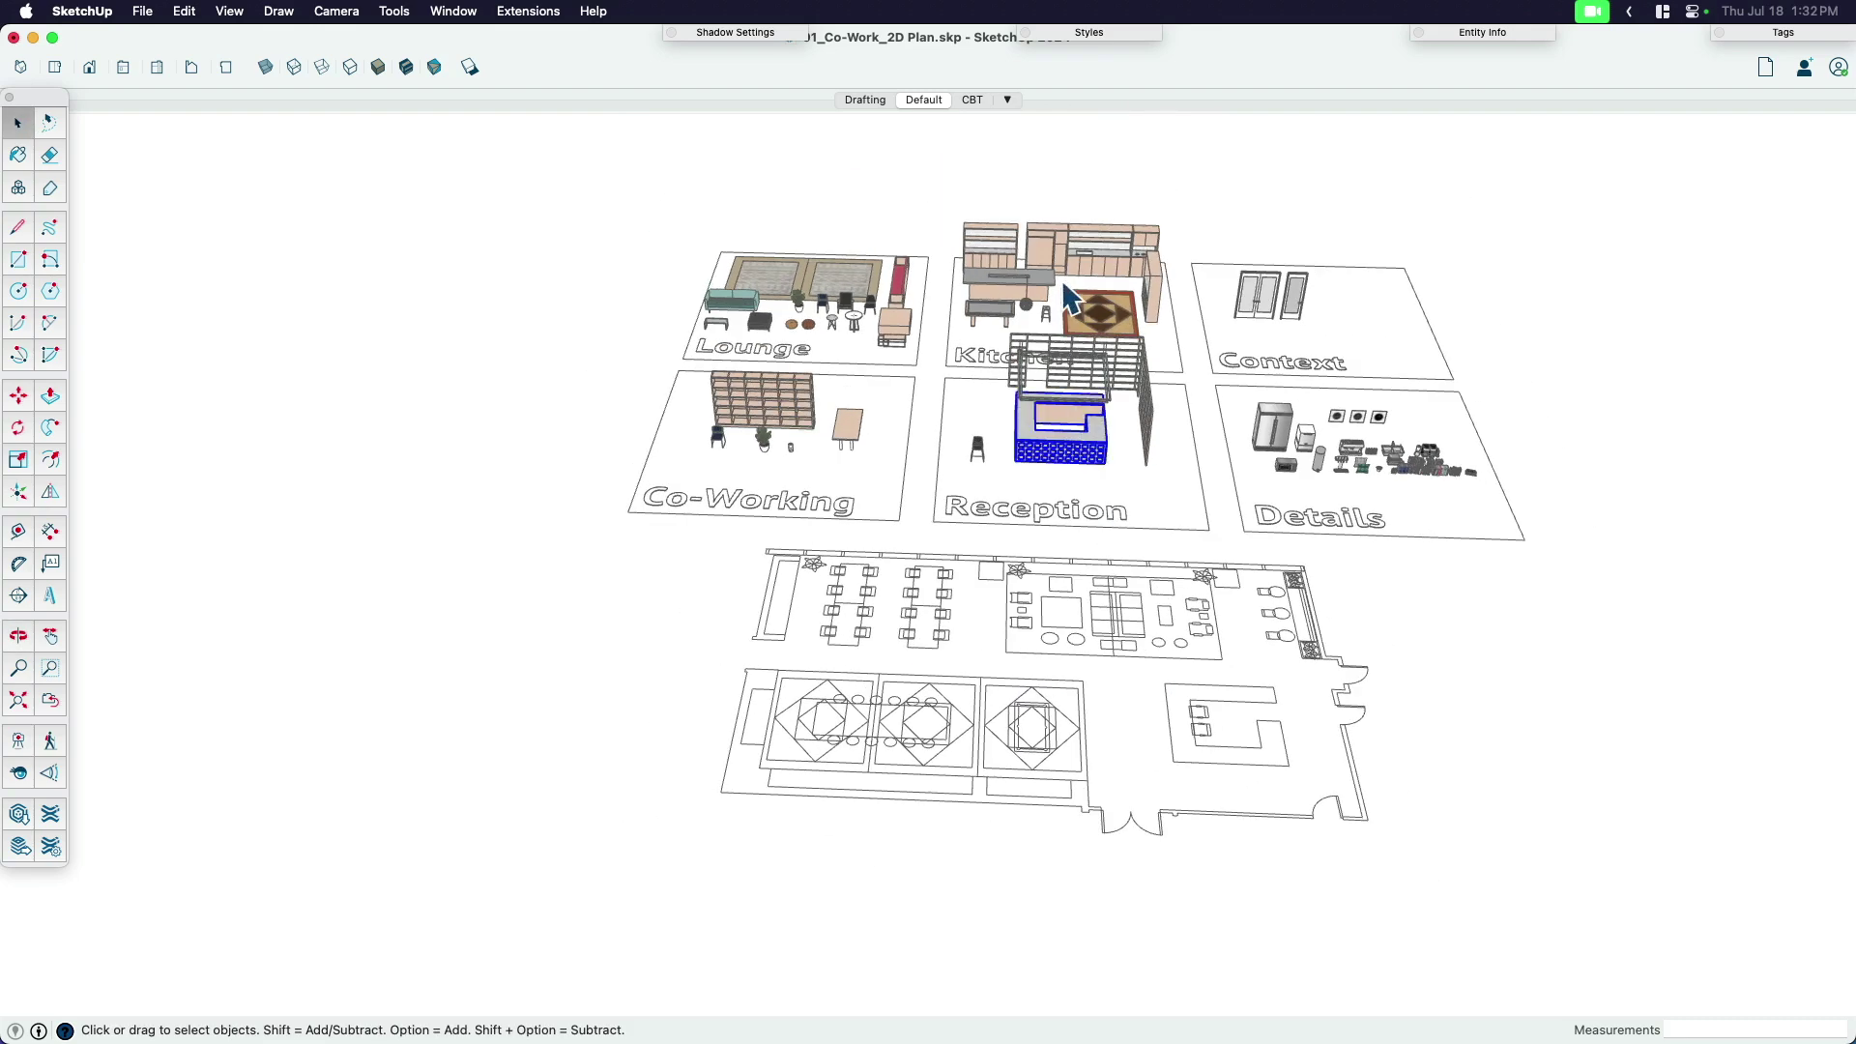
scroll(890, 298, up, 2)
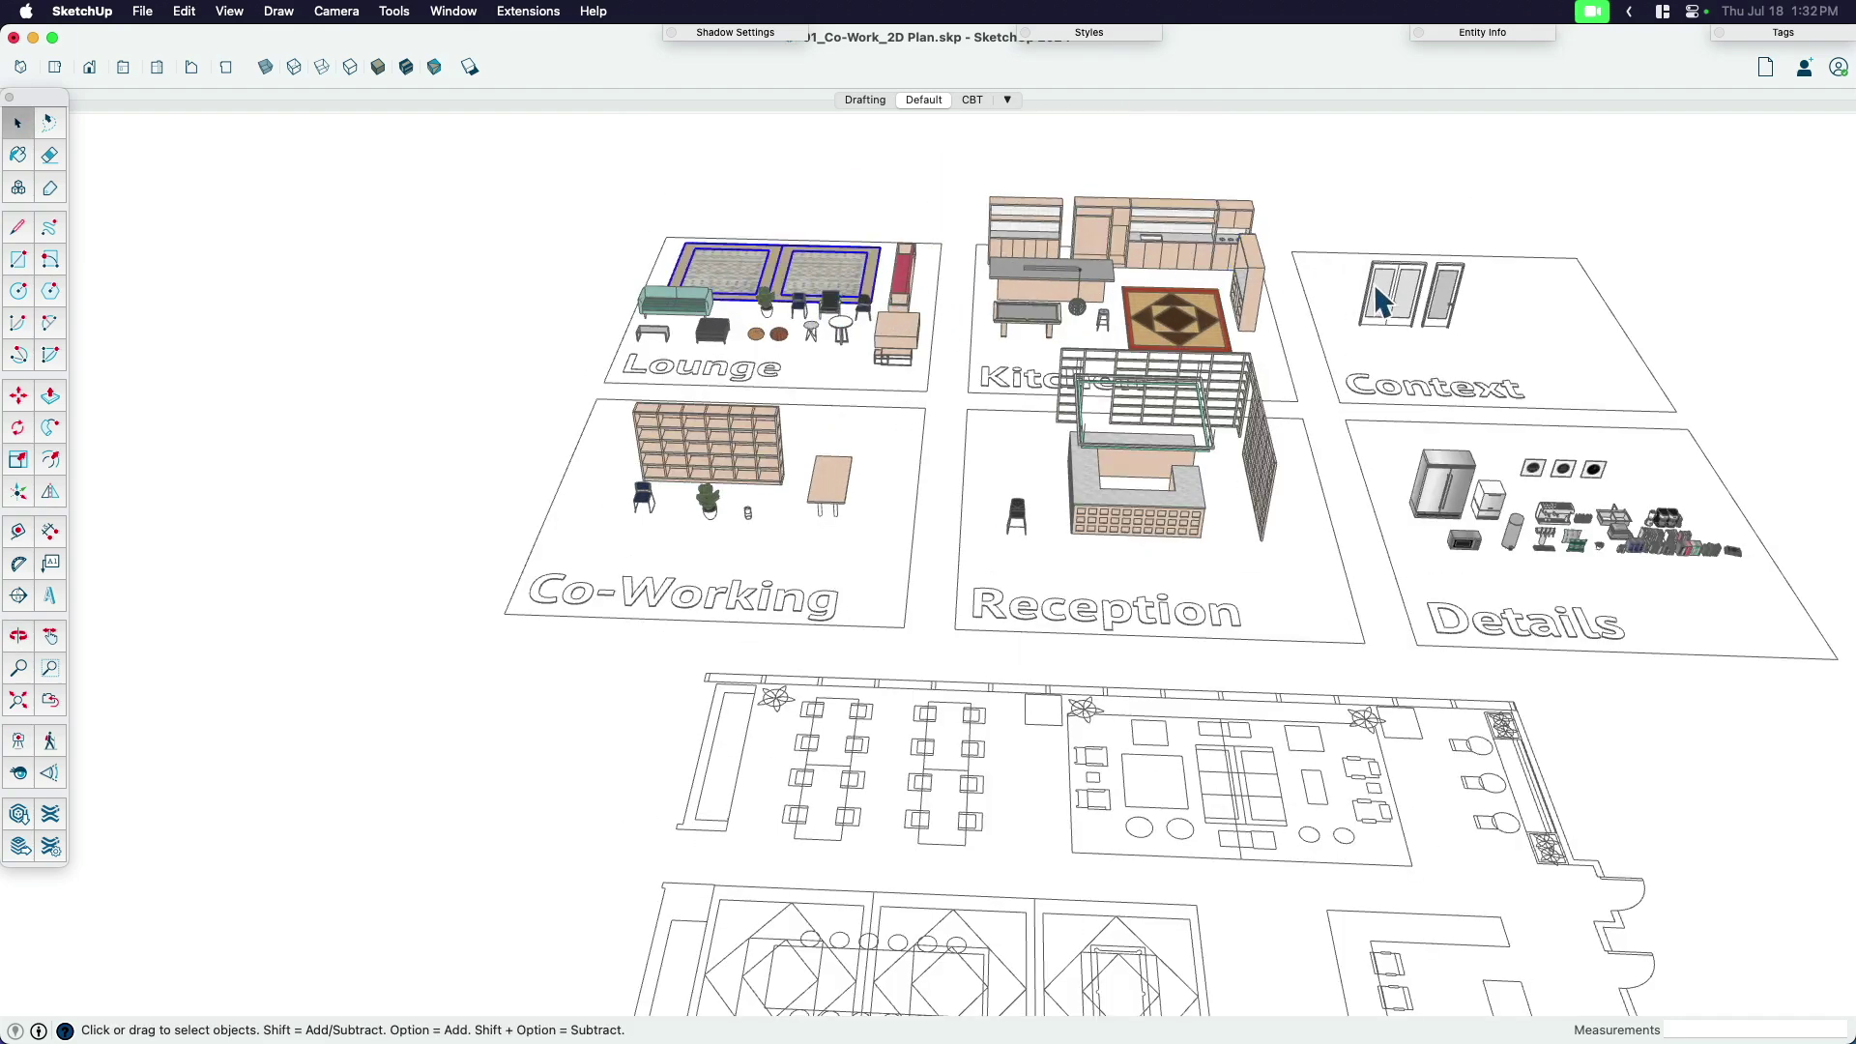
middle_drag(1505, 570, 1247, 527)
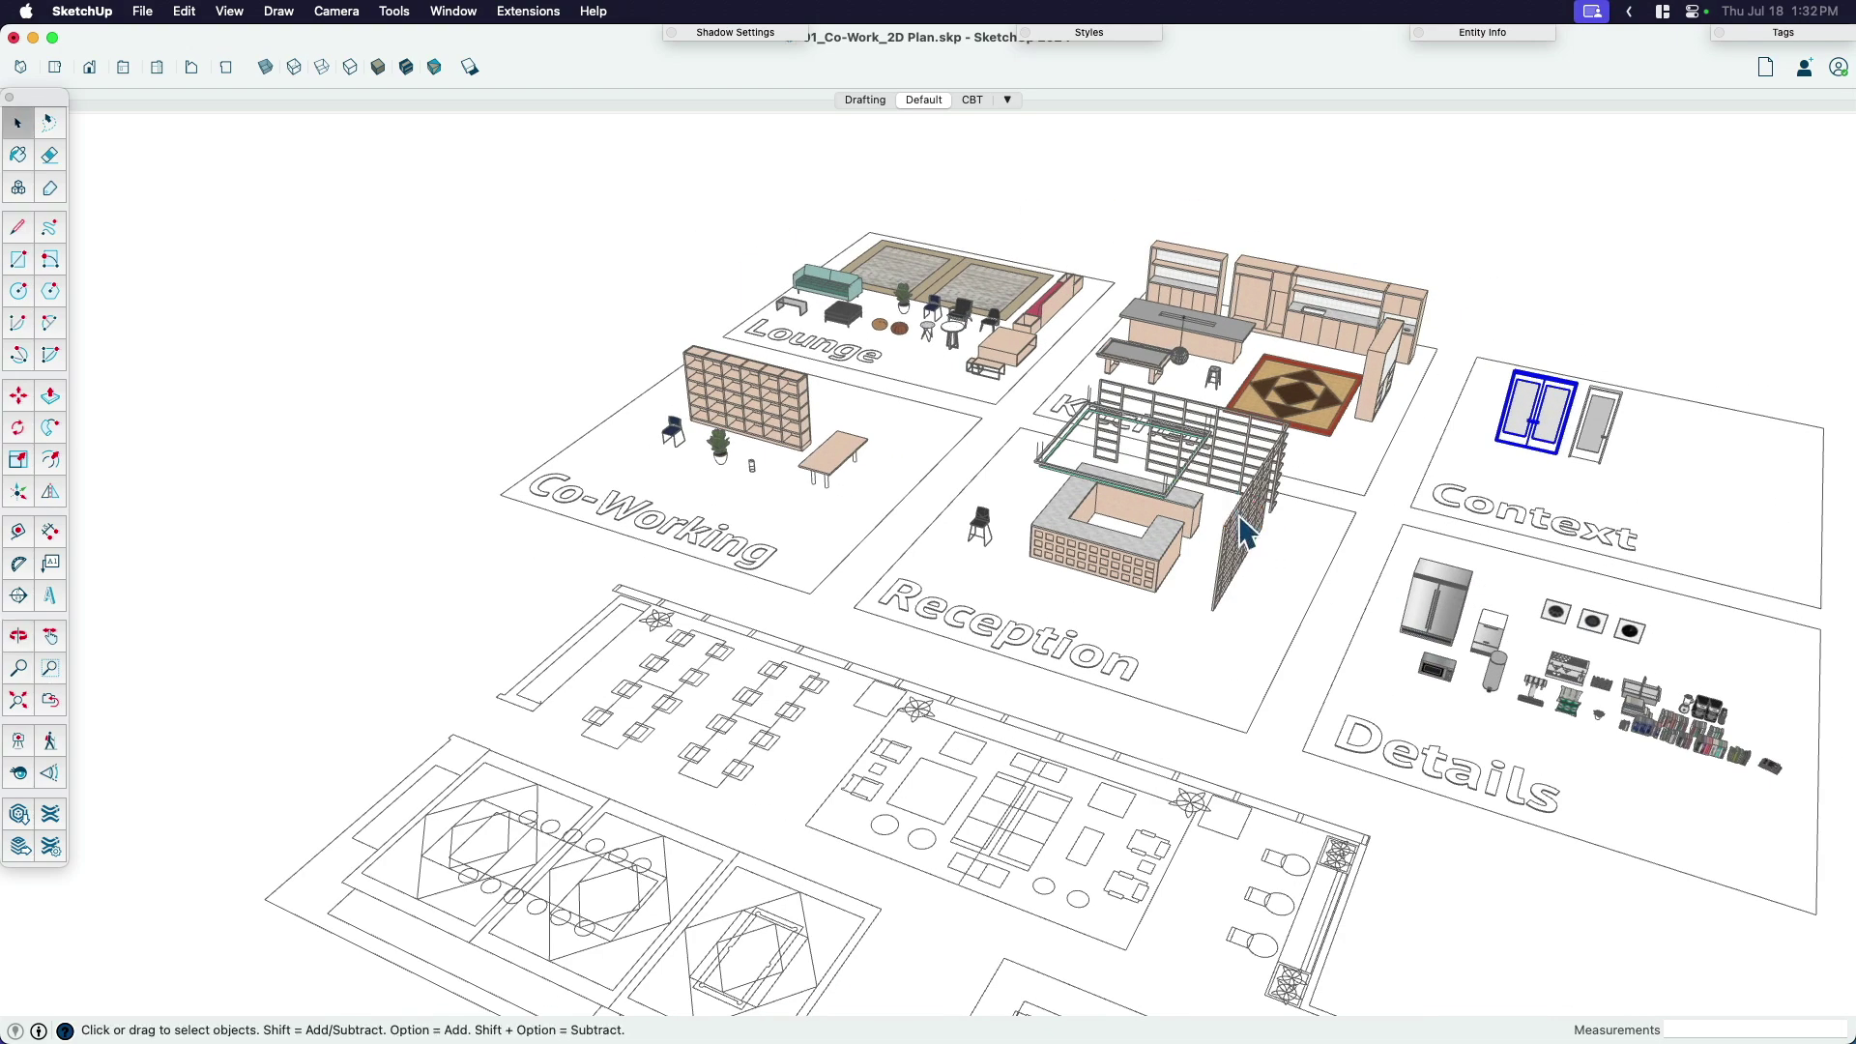
key(h)
drag(1091, 560, 1097, 468)
scroll(937, 684, up, 4)
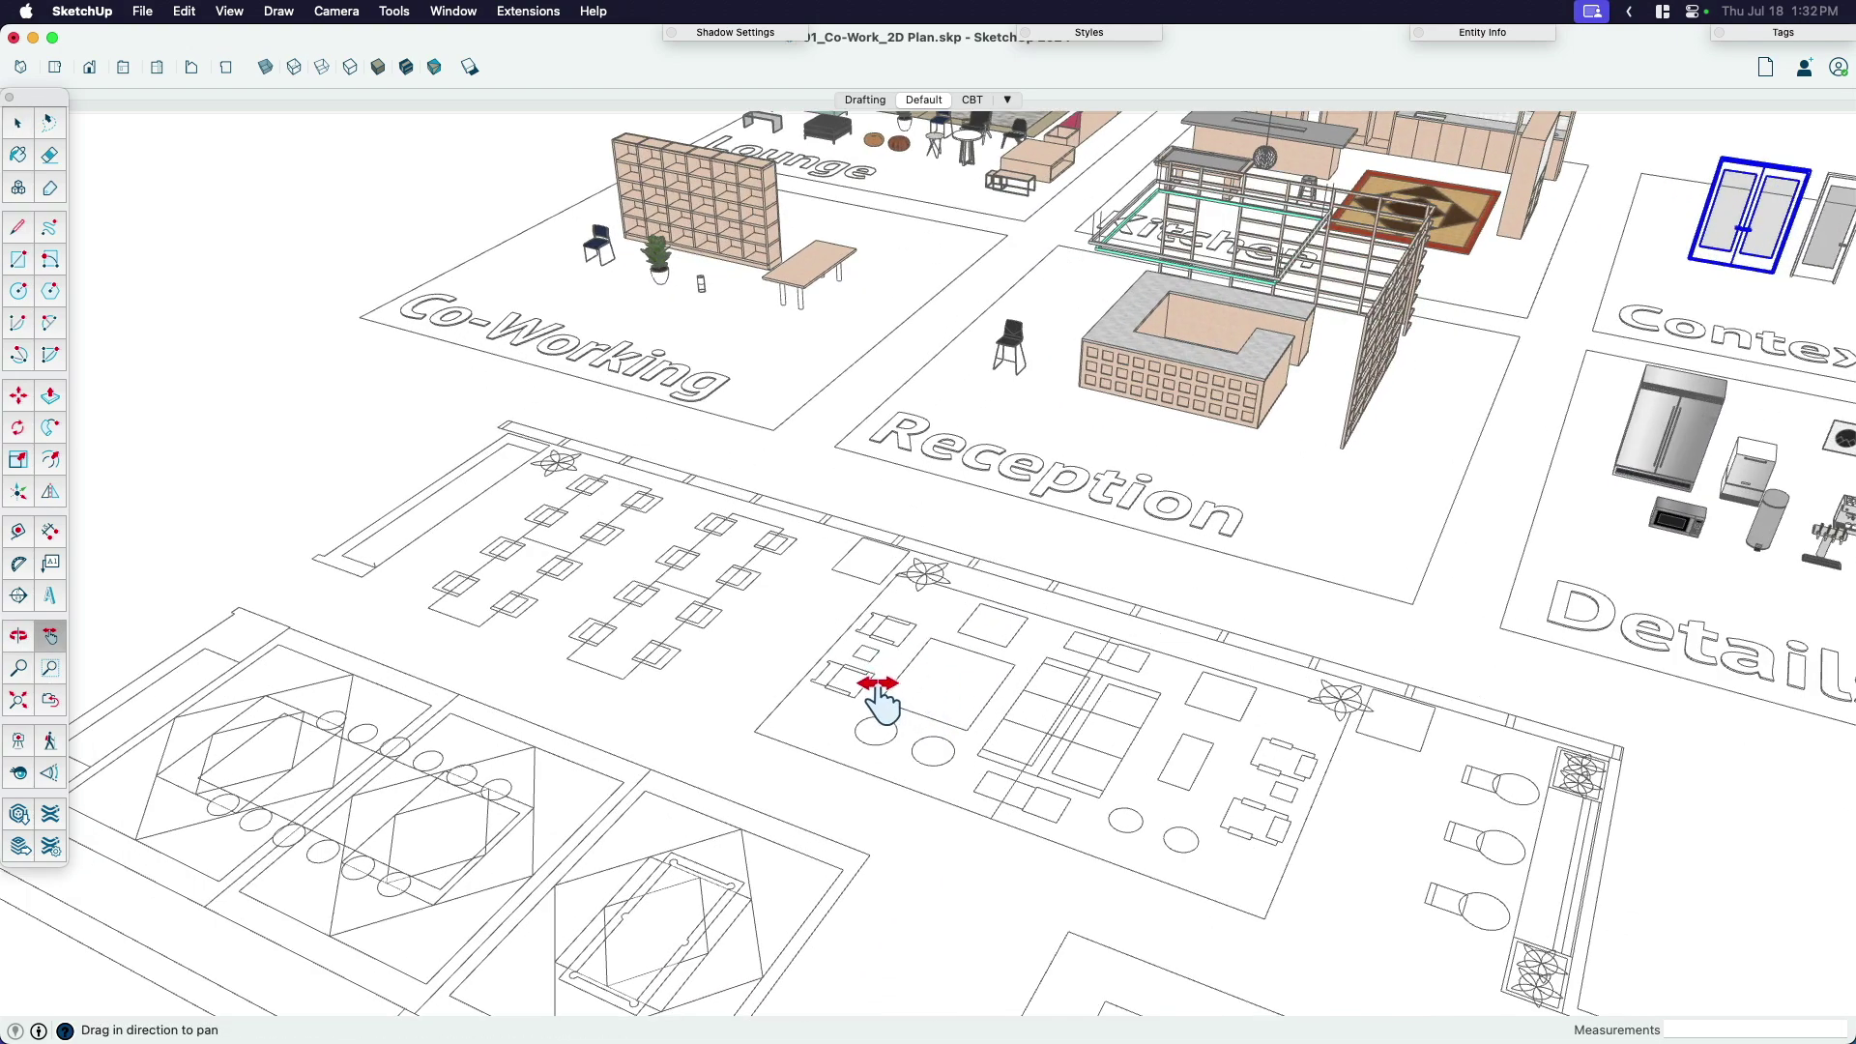
drag(821, 651, 914, 647)
Select the co-working desk plan group, then clear the selection.
key(space)
scroll(750, 659, up, 4)
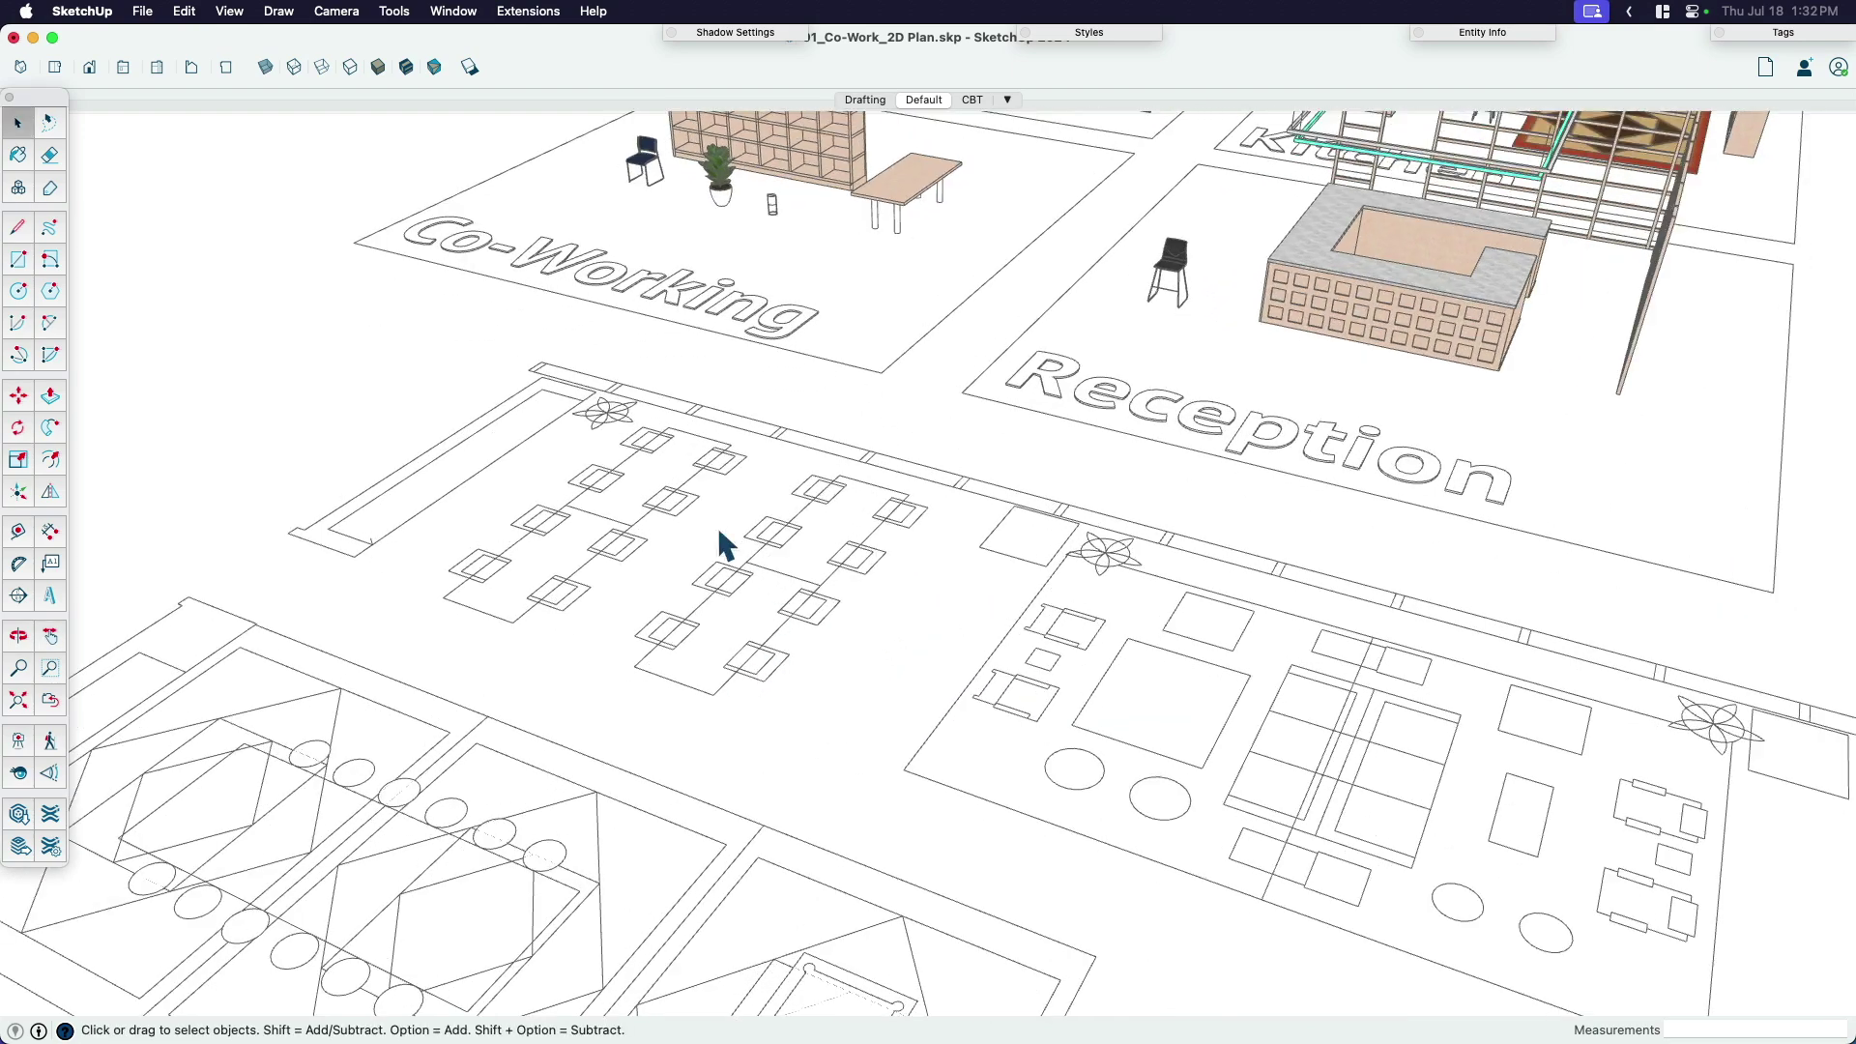
scroll(798, 631, down, 2)
click(802, 622)
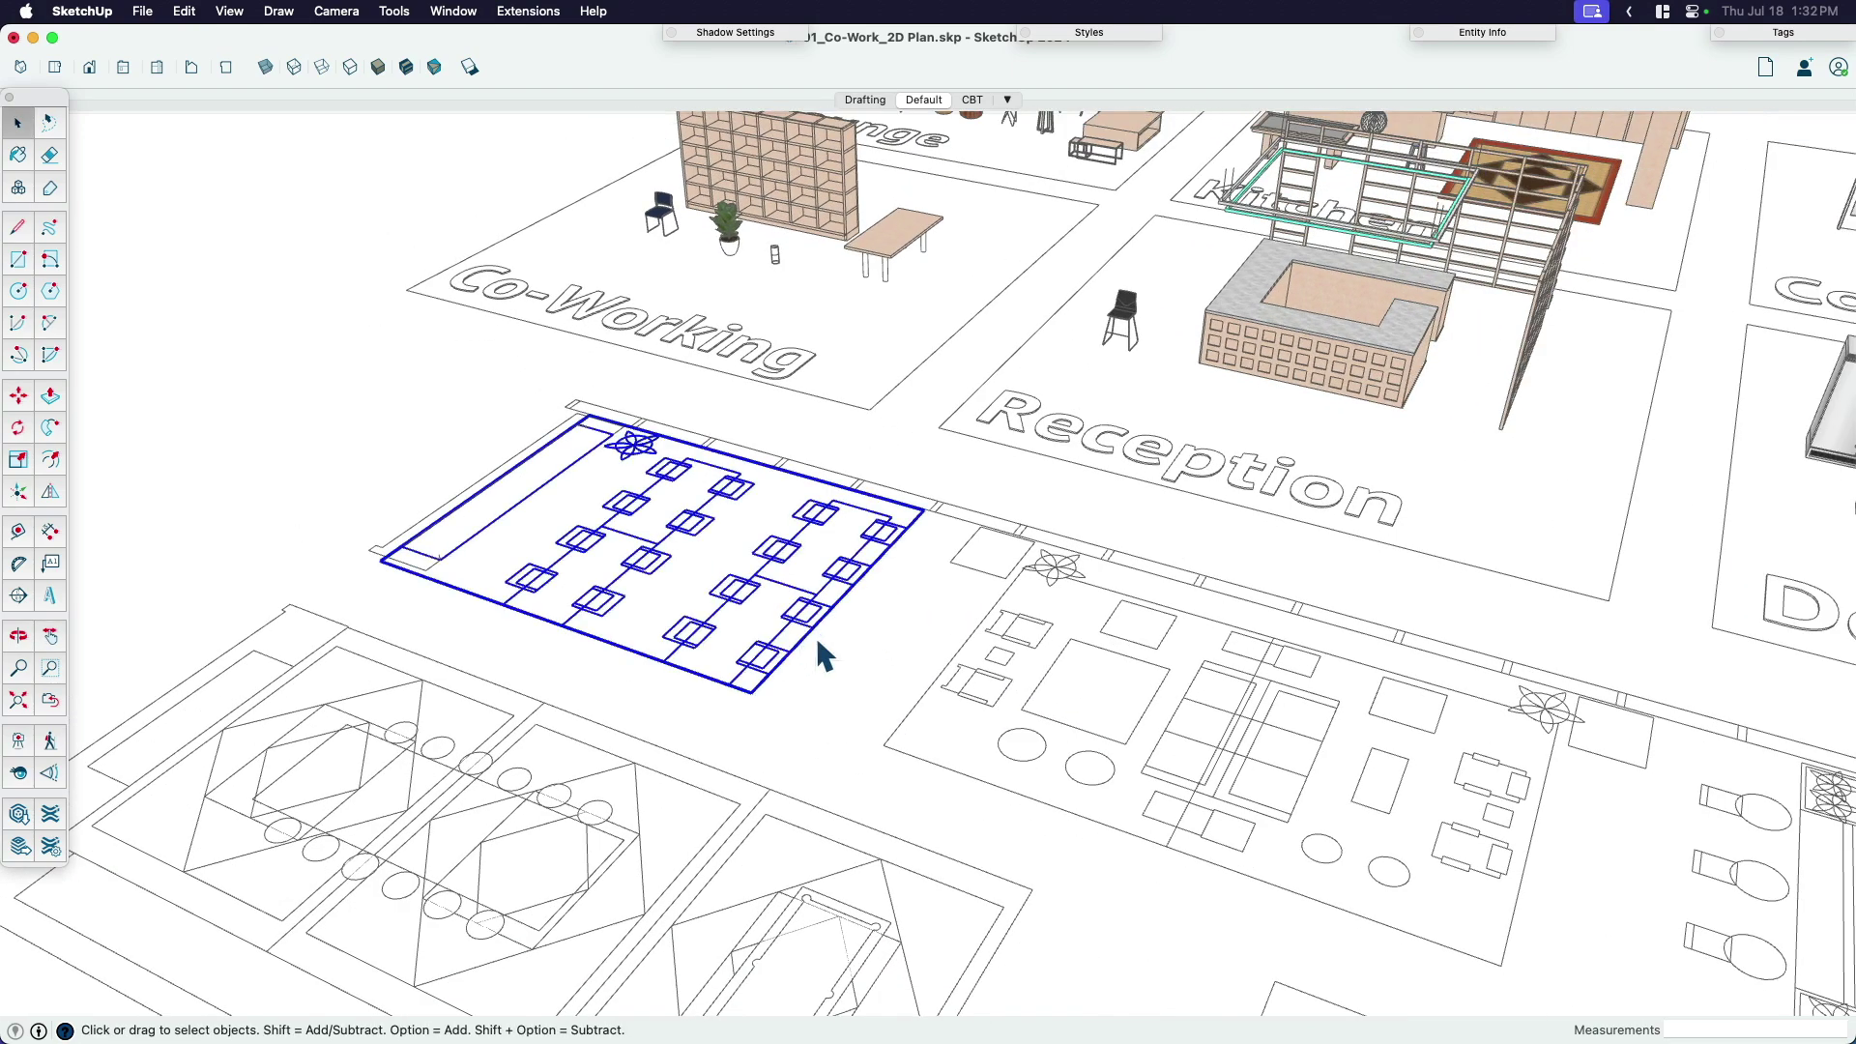
scroll(895, 621, down, 3)
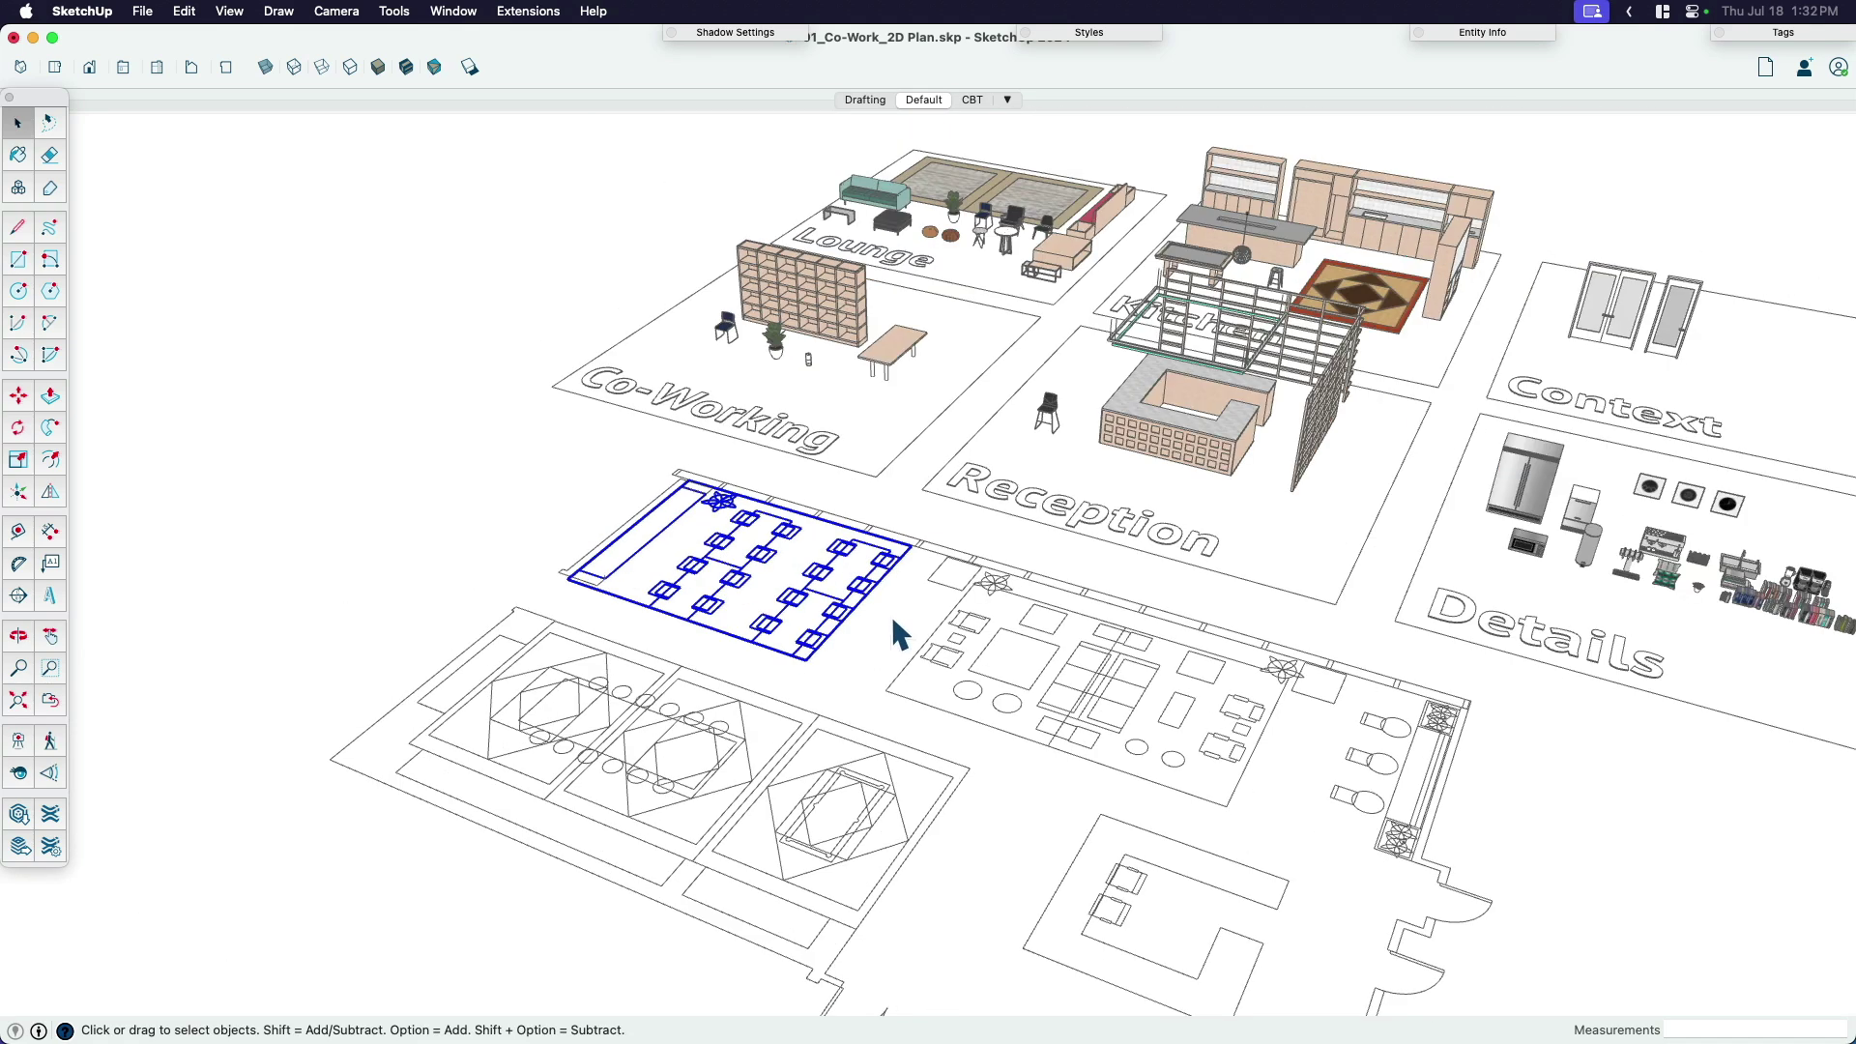
click(893, 631)
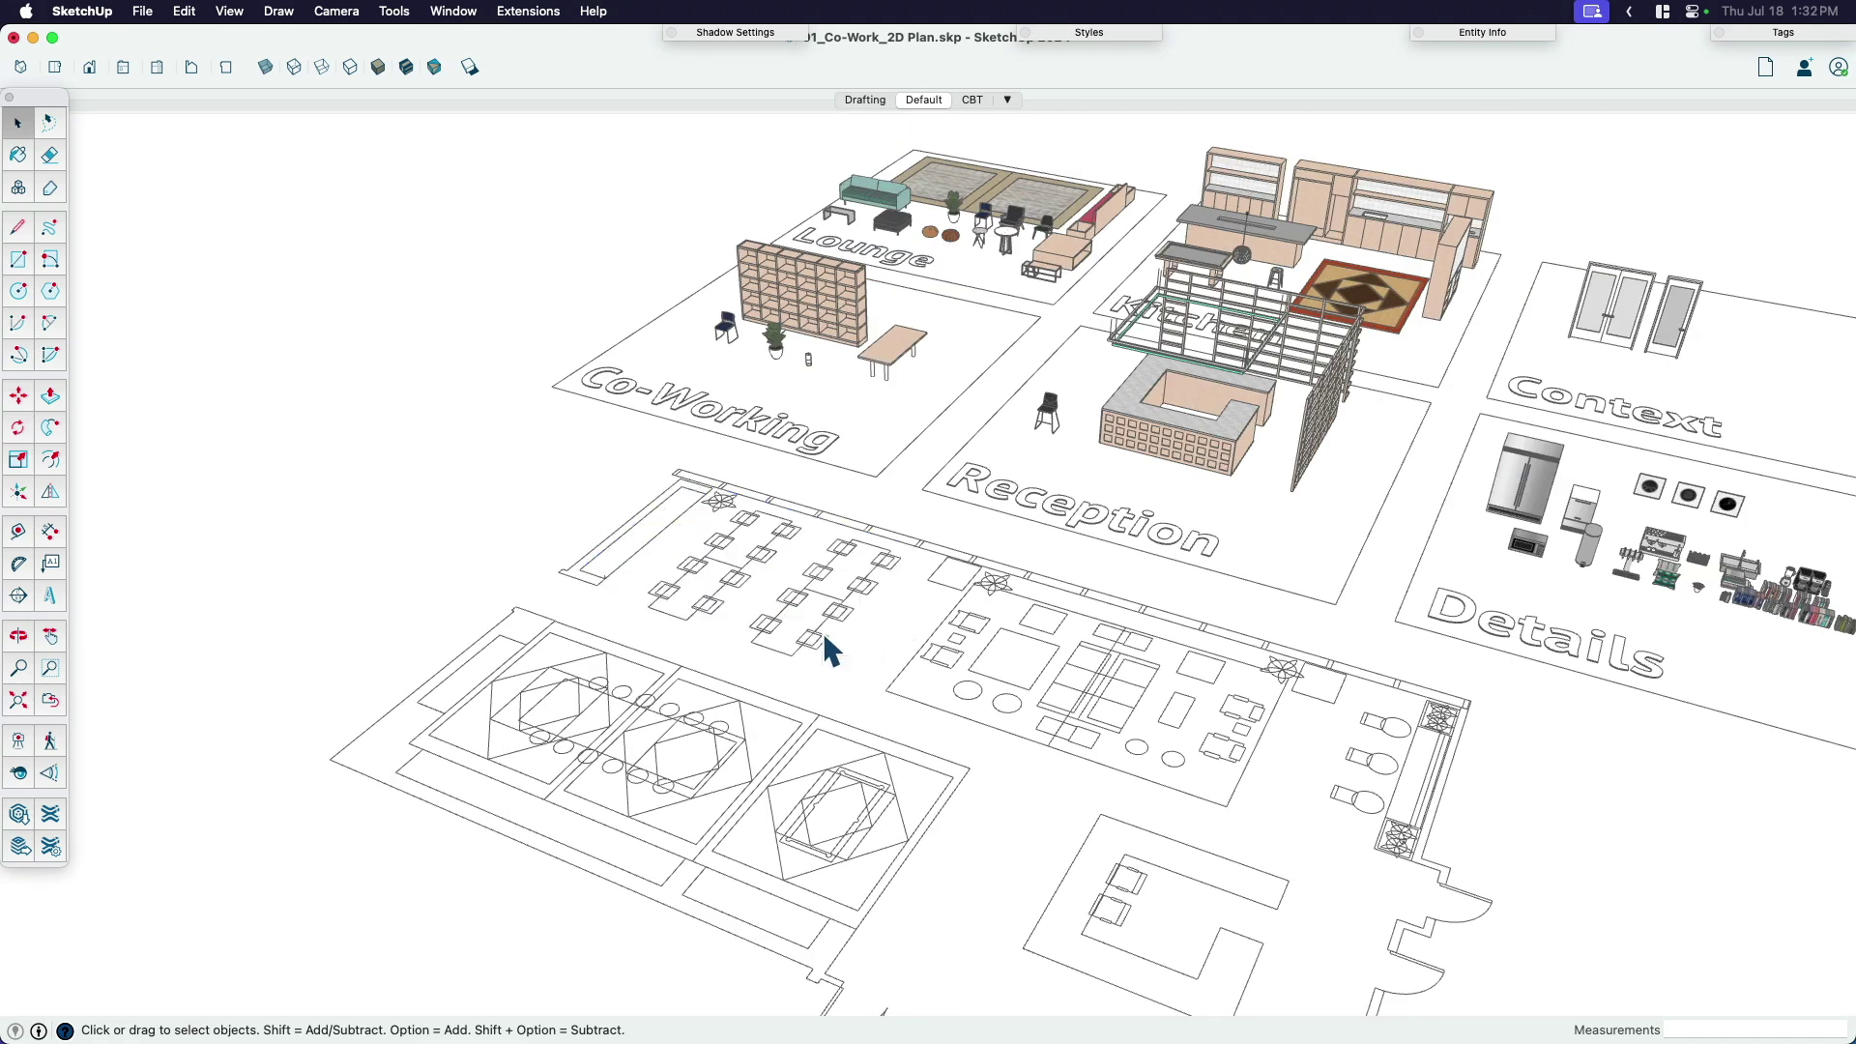
Switch the camera to parallel projection and Top view, then pan and zoom the plan.
key(shift+p)
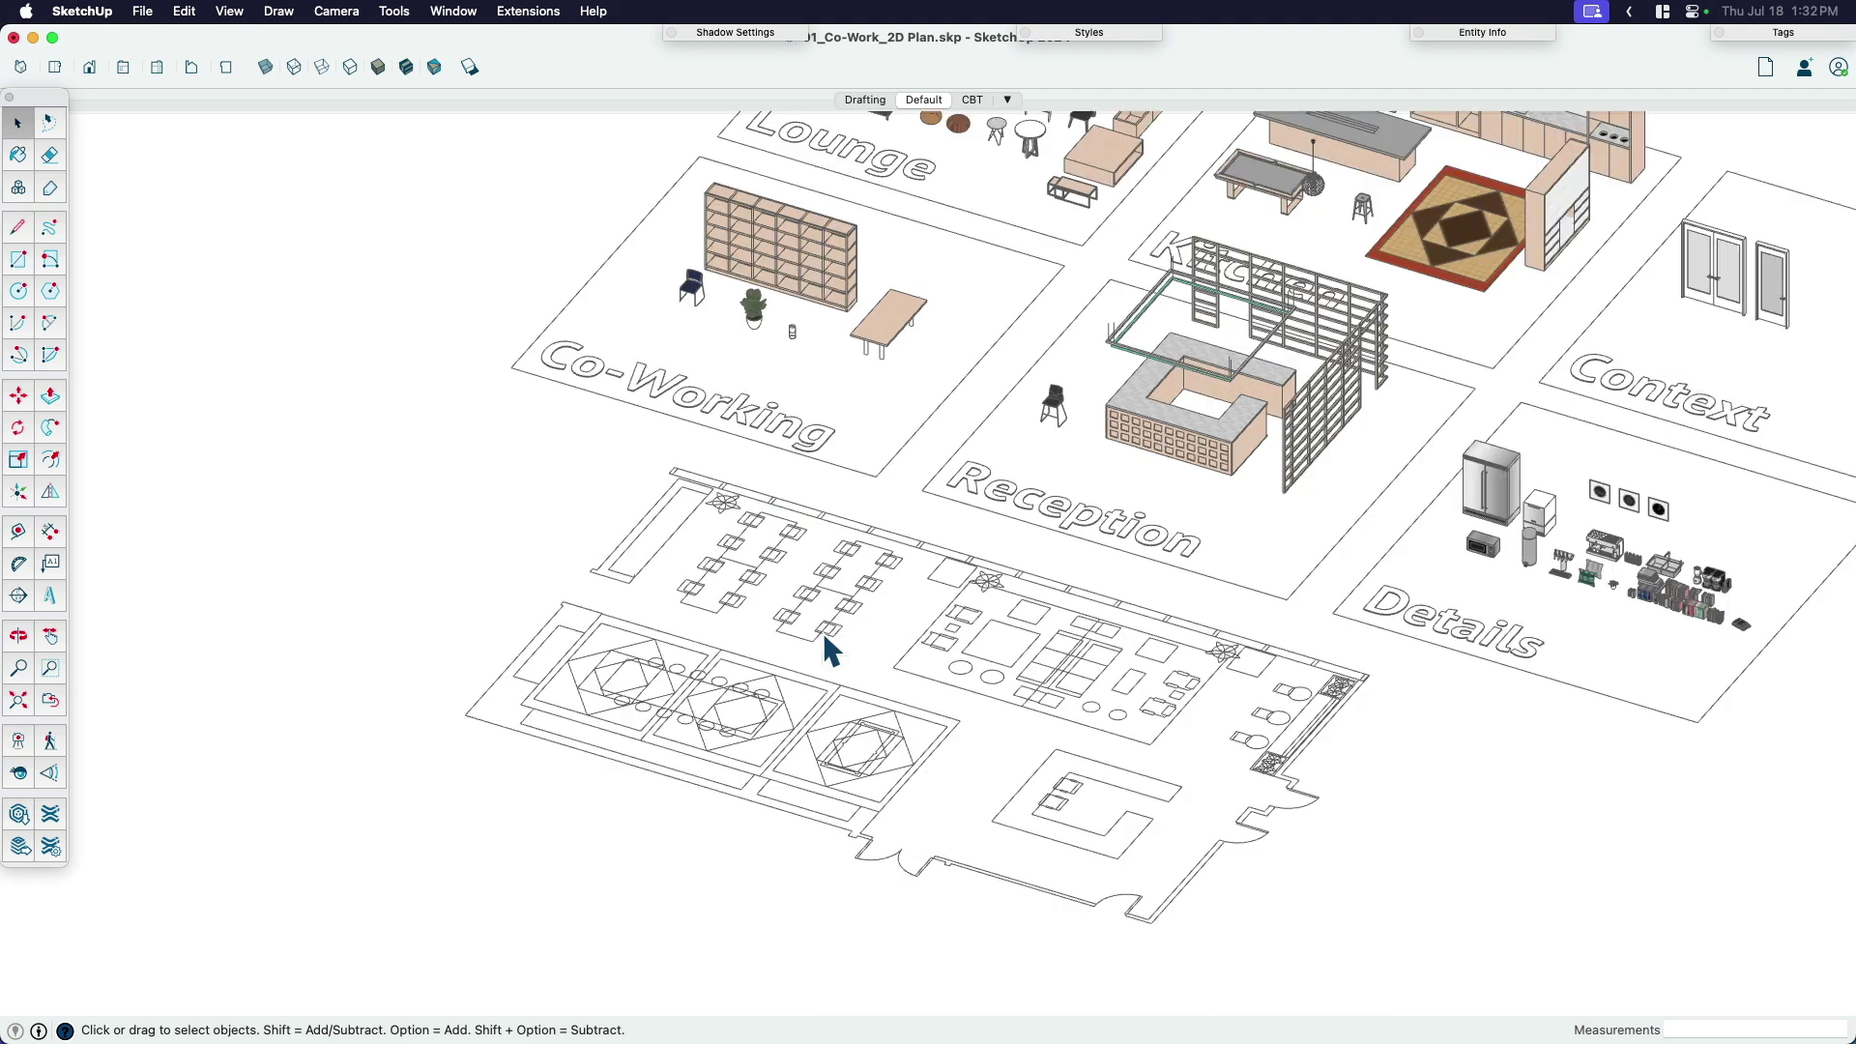
key(shift+t)
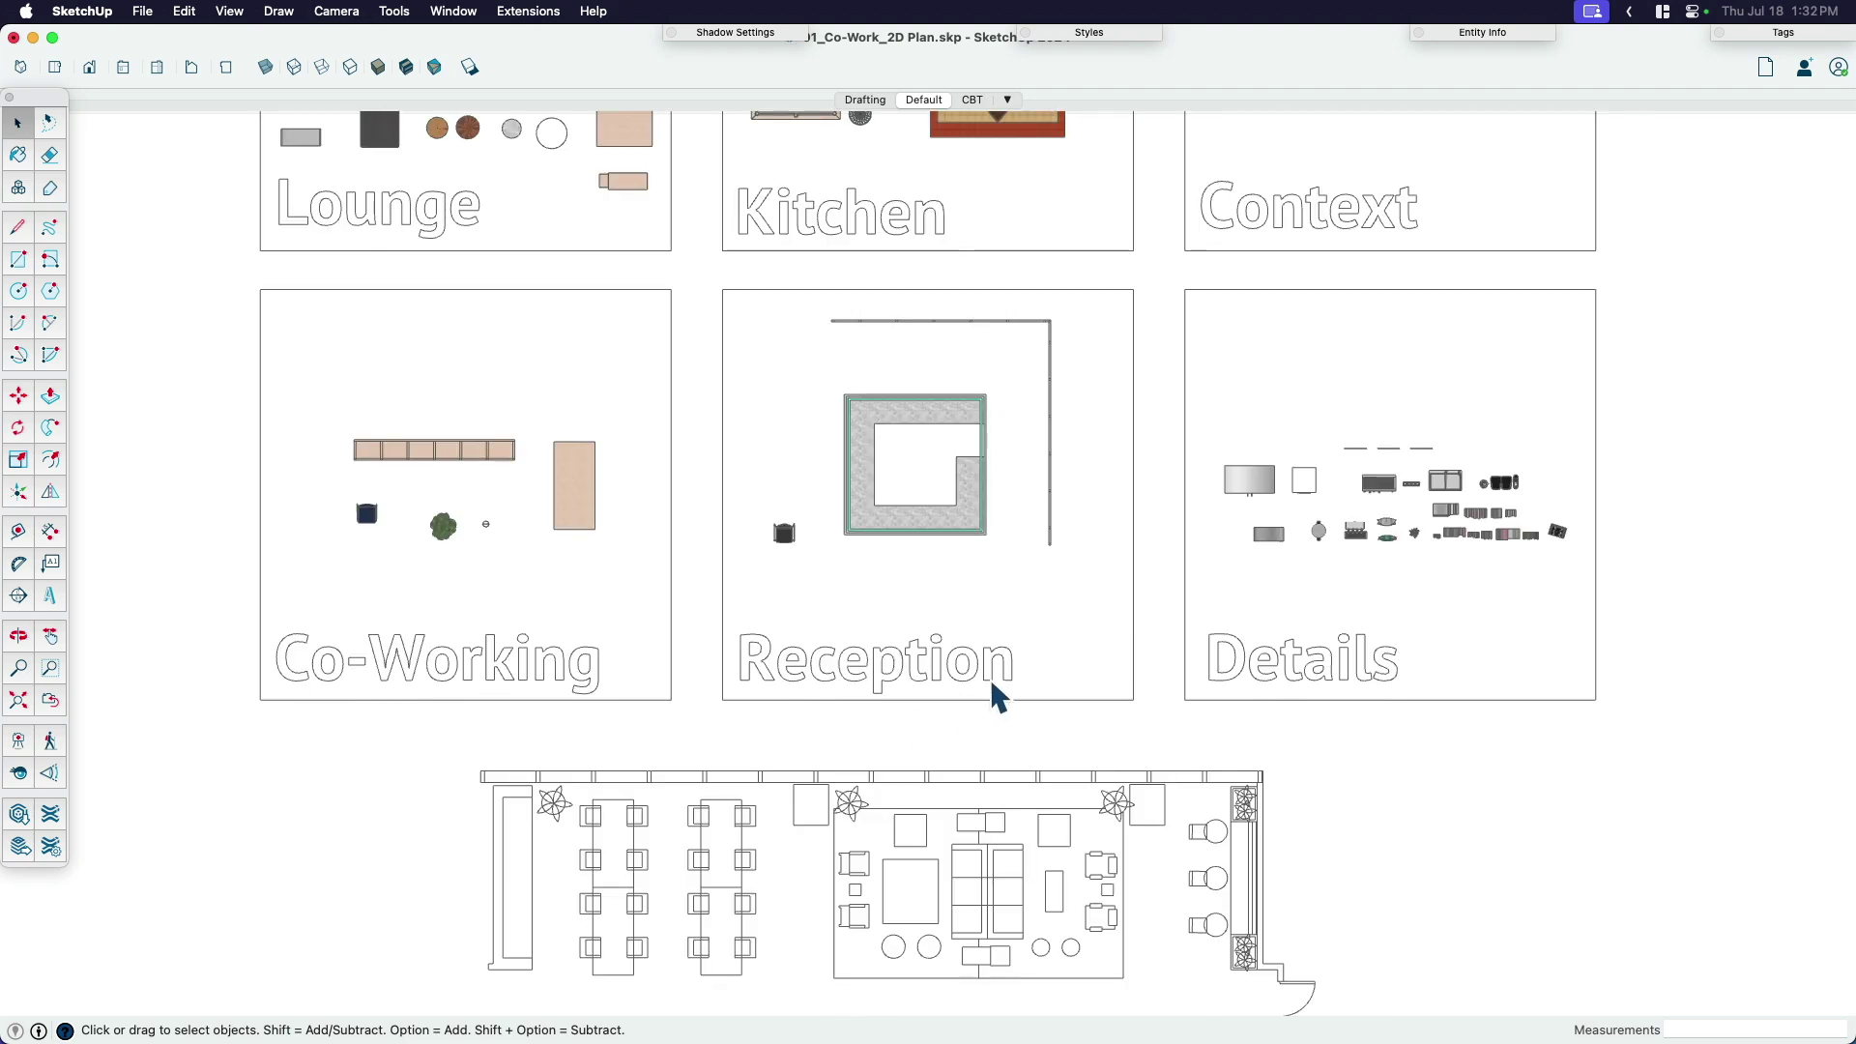
key(h)
drag(941, 764, 1029, 463)
drag(976, 725, 1018, 649)
scroll(1018, 650, up, 3)
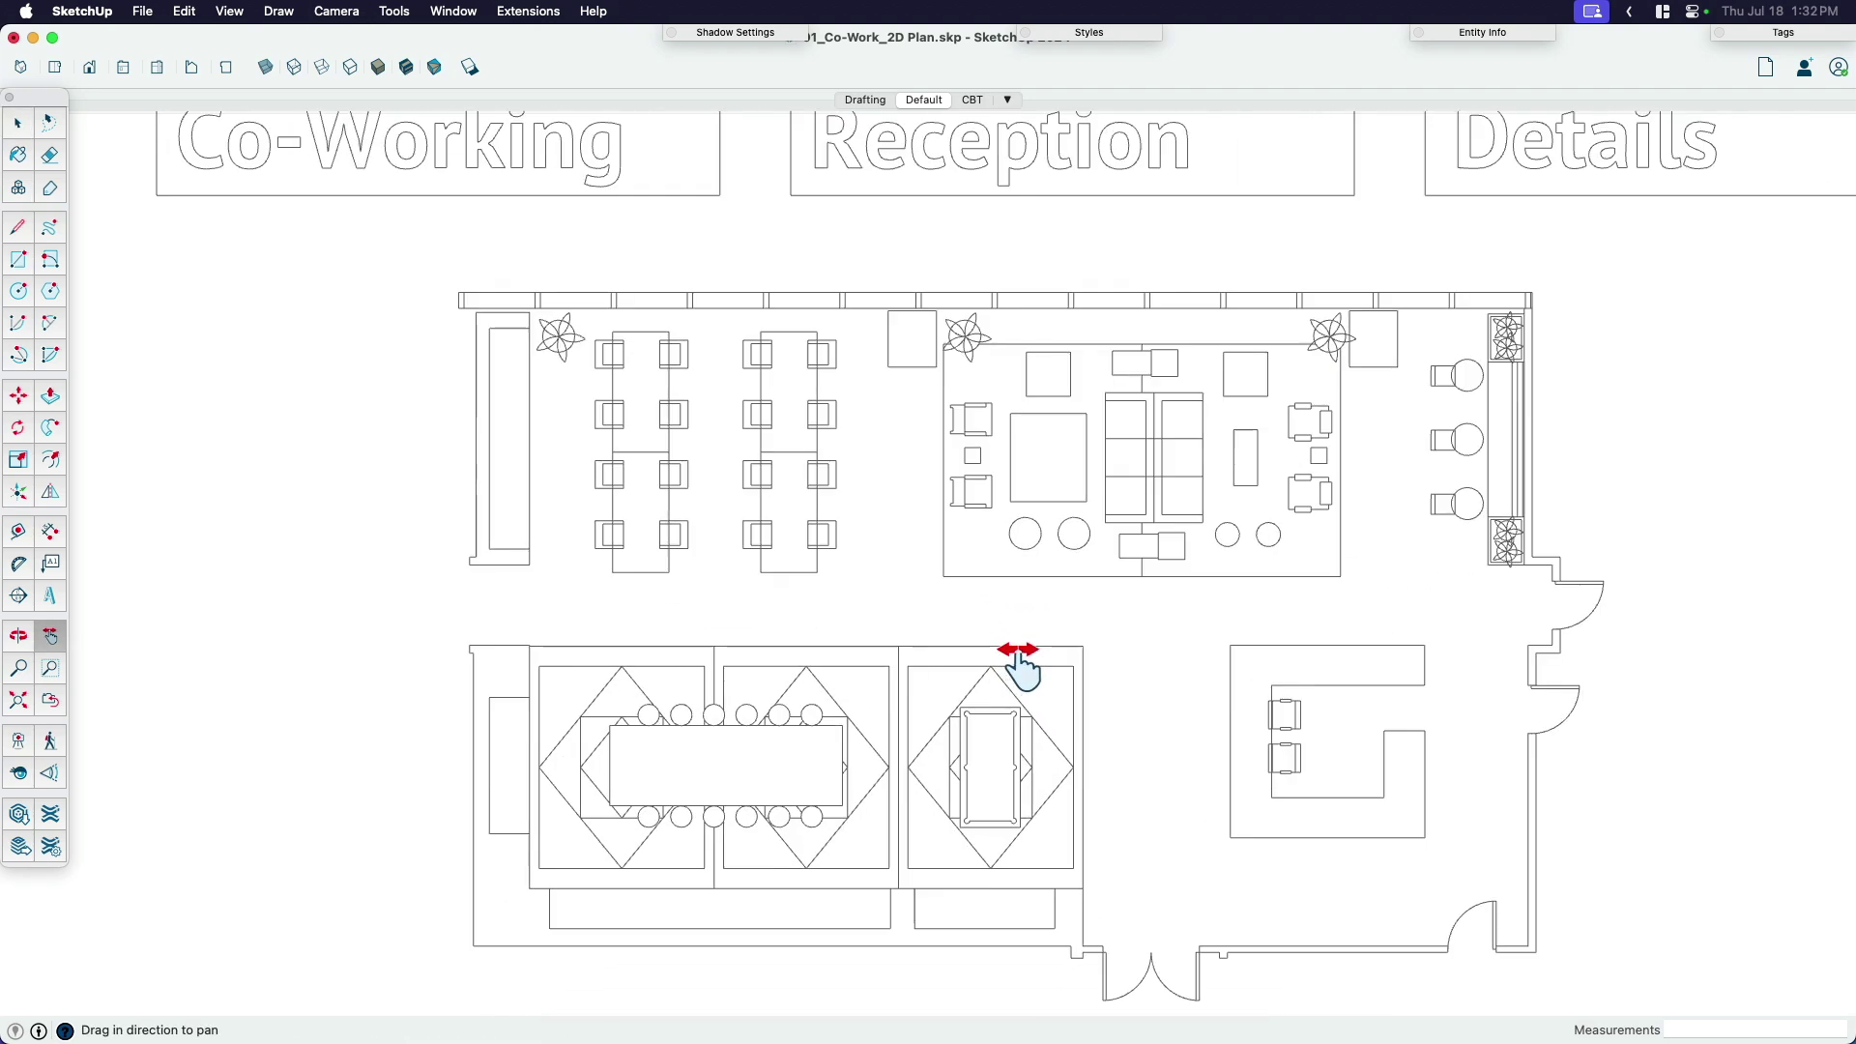
scroll(1020, 667, up, 2)
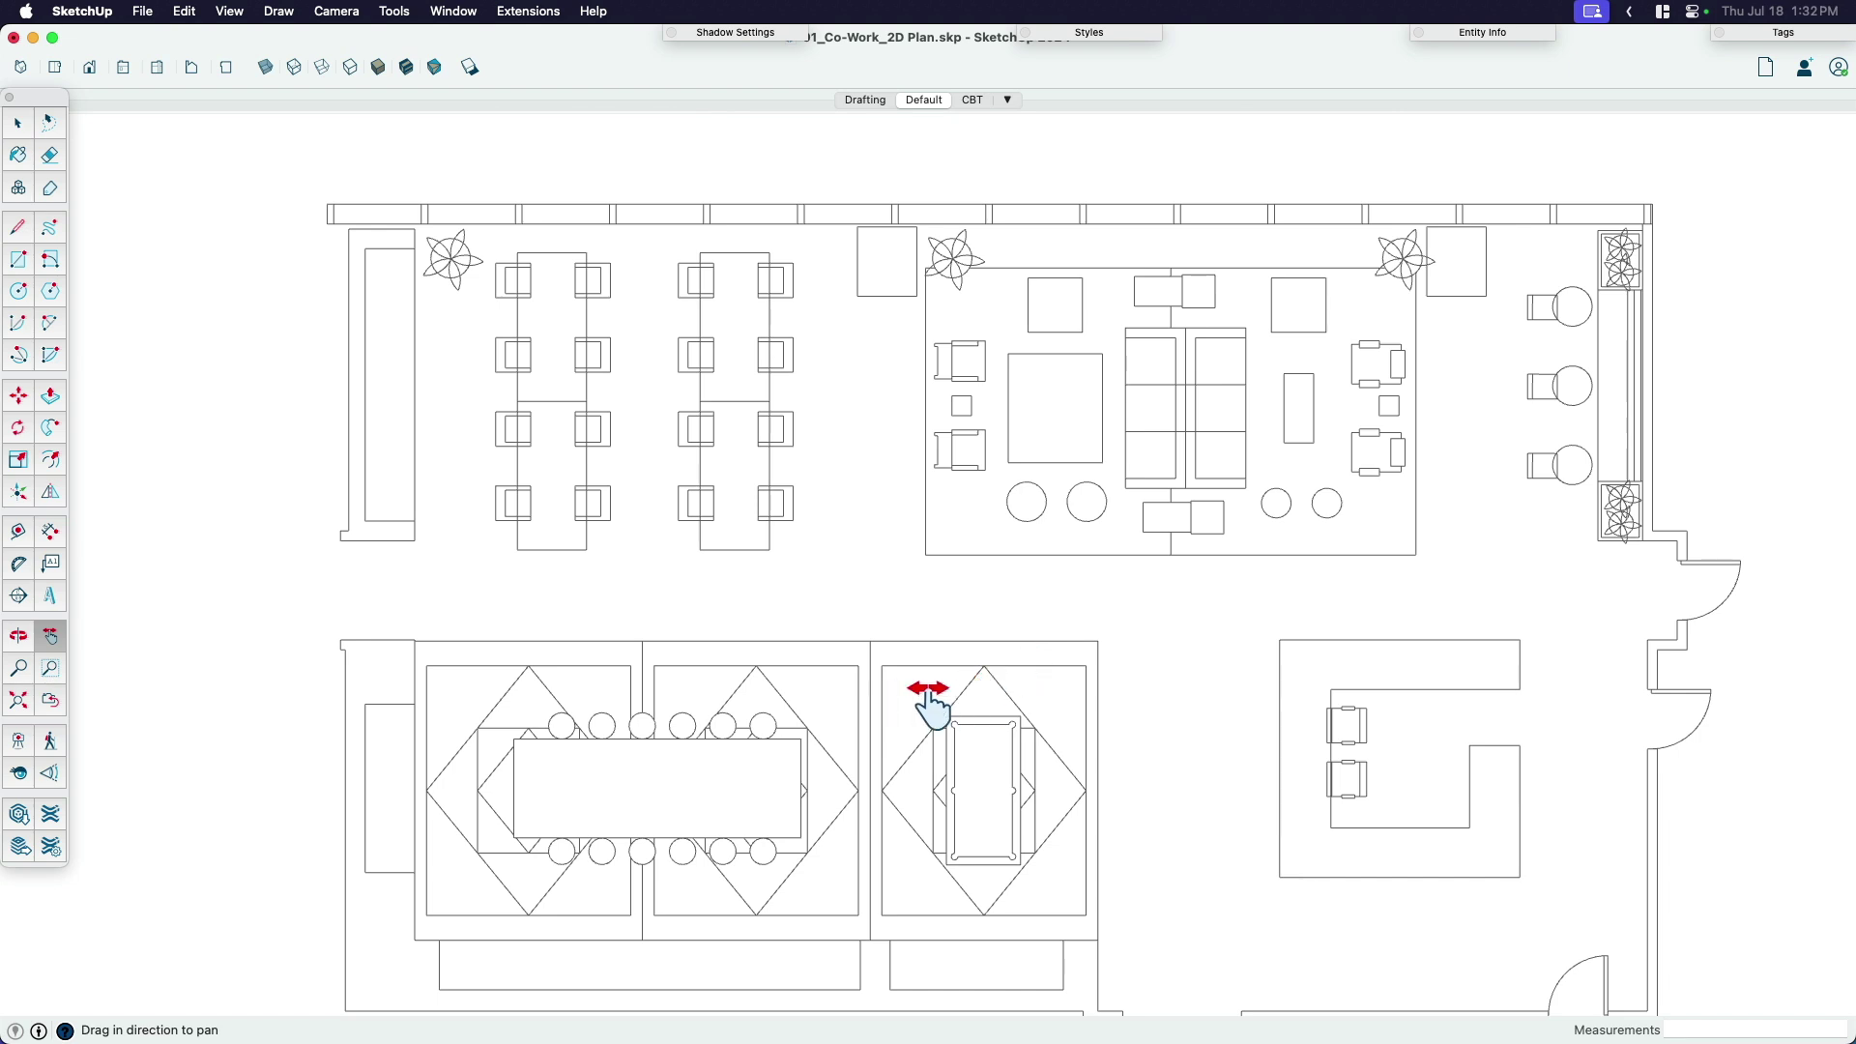
Pan the top-down plan once more, then orbit back to an angled 3D view.
key(space)
key(h)
drag(949, 681, 903, 800)
scroll(925, 653, down, 3)
key(o)
Select the 2D desk-cluster group, then the Co-Working 3D table.
key(space)
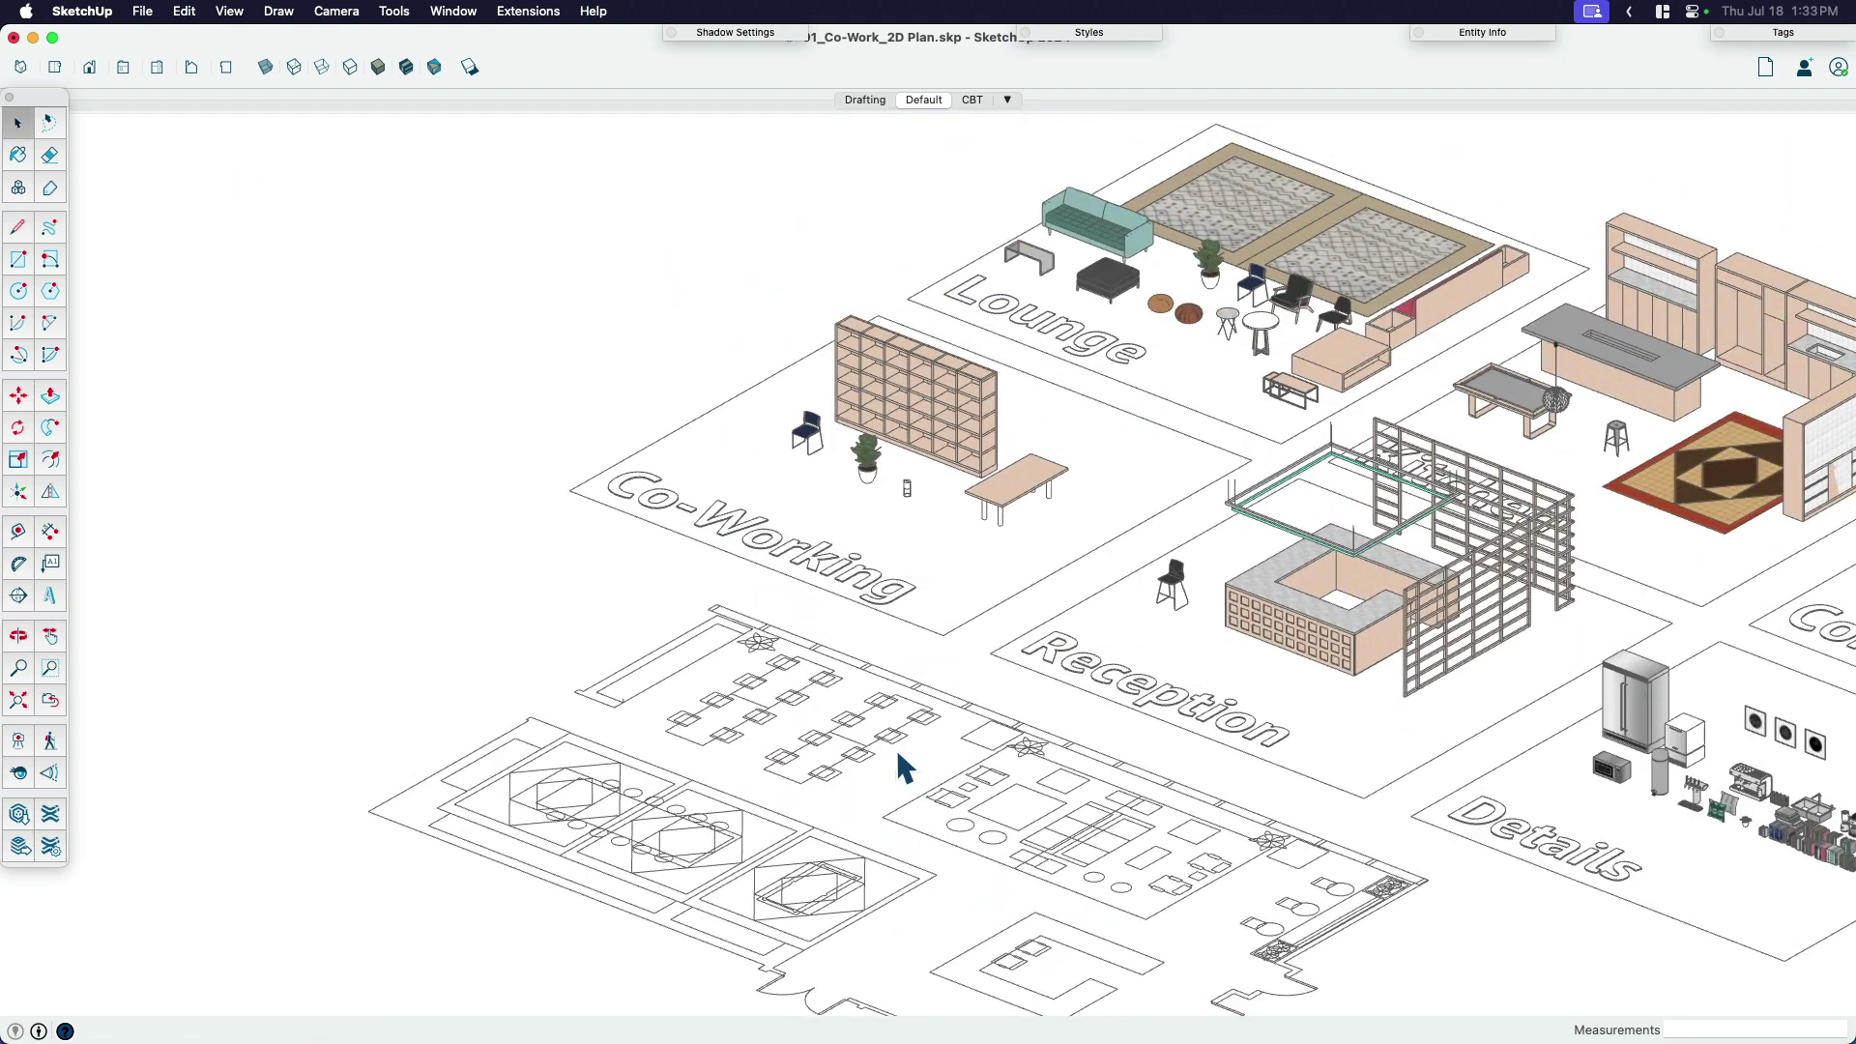
key(h)
key(space)
scroll(1006, 498, up, 2)
click(815, 839)
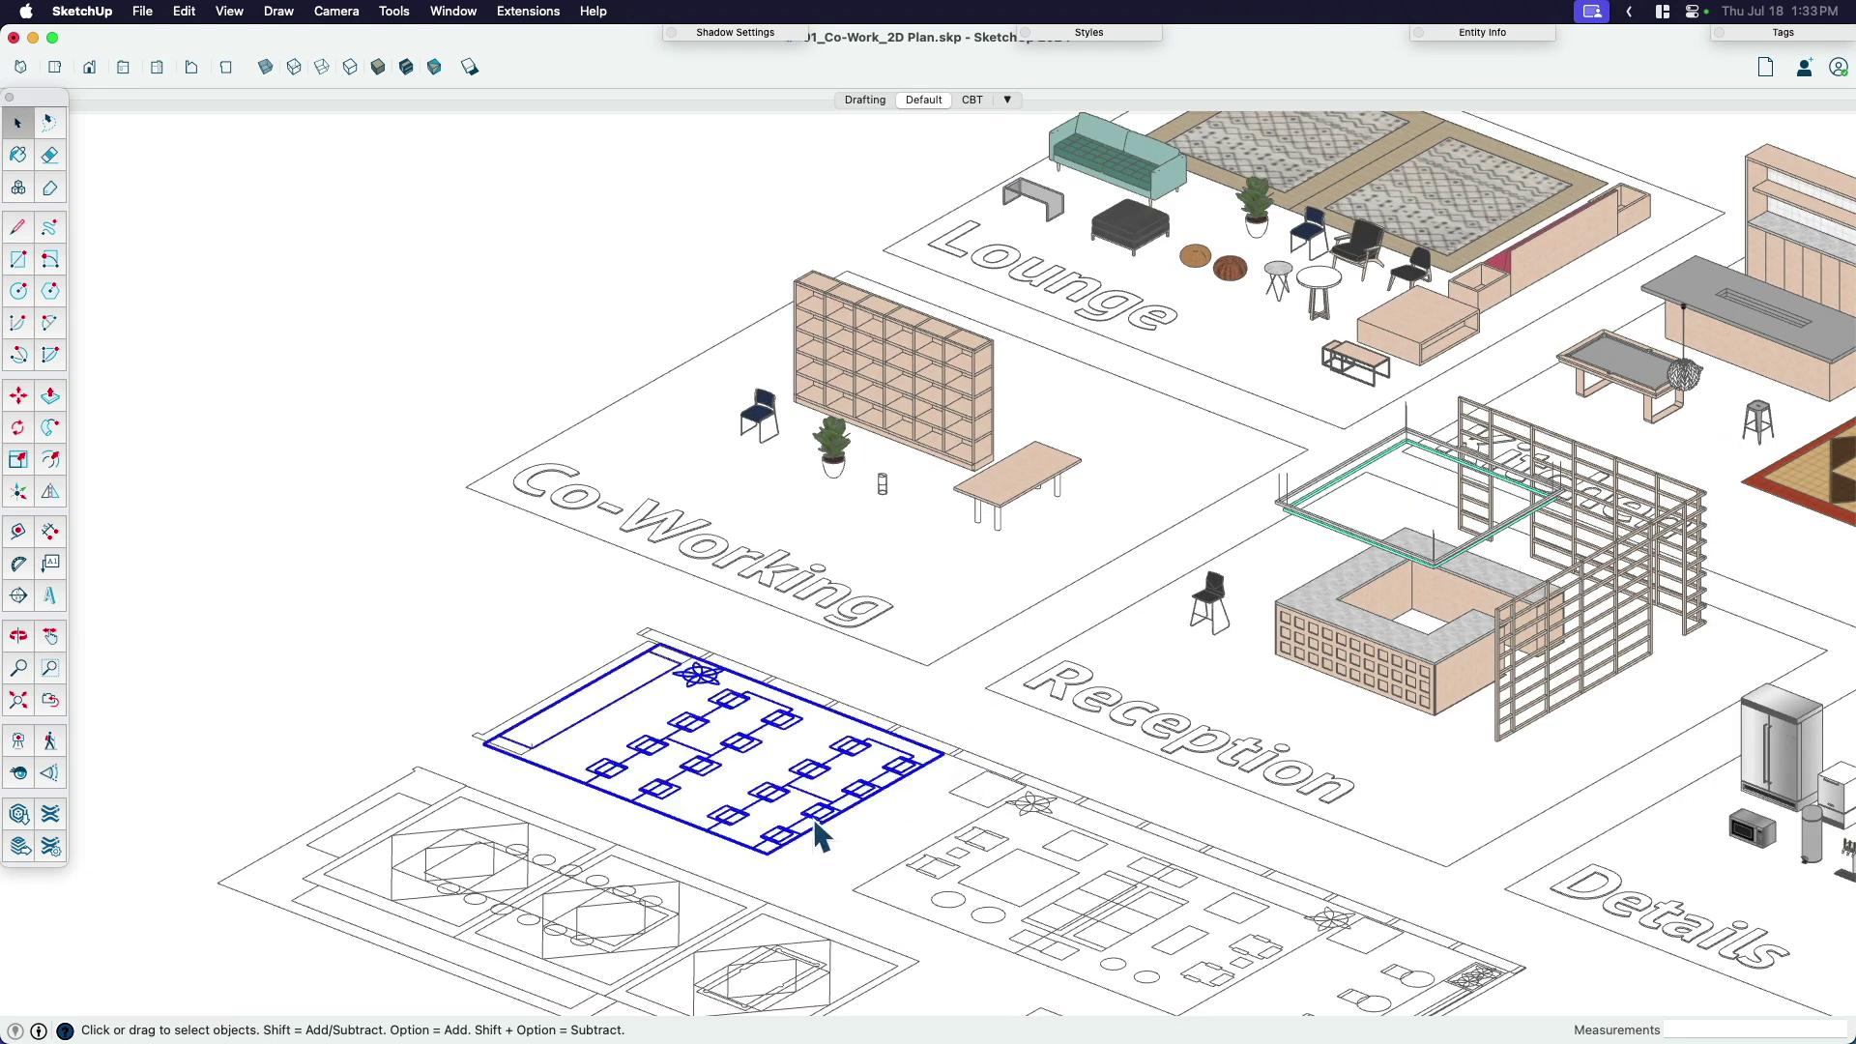
click(1013, 499)
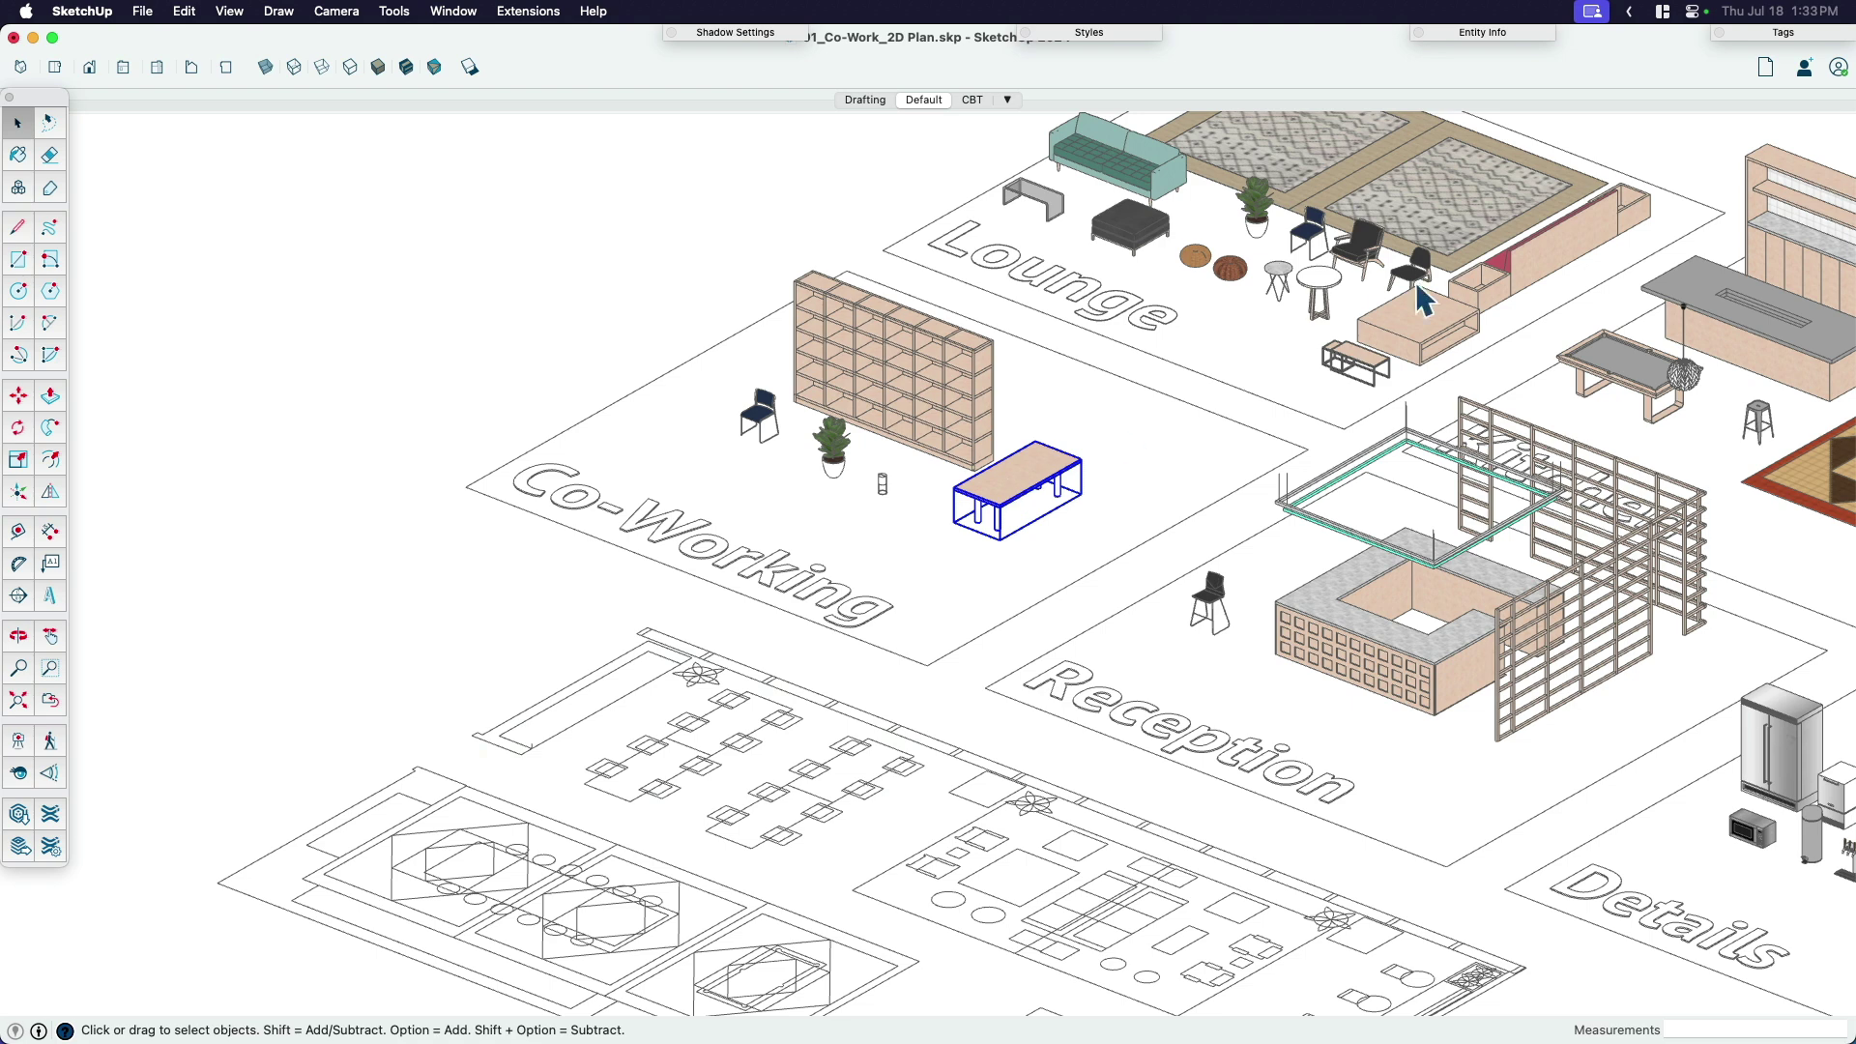
Show the tags list and compare the S-Furn-3D and S-Furn-2D tags.
click(1765, 37)
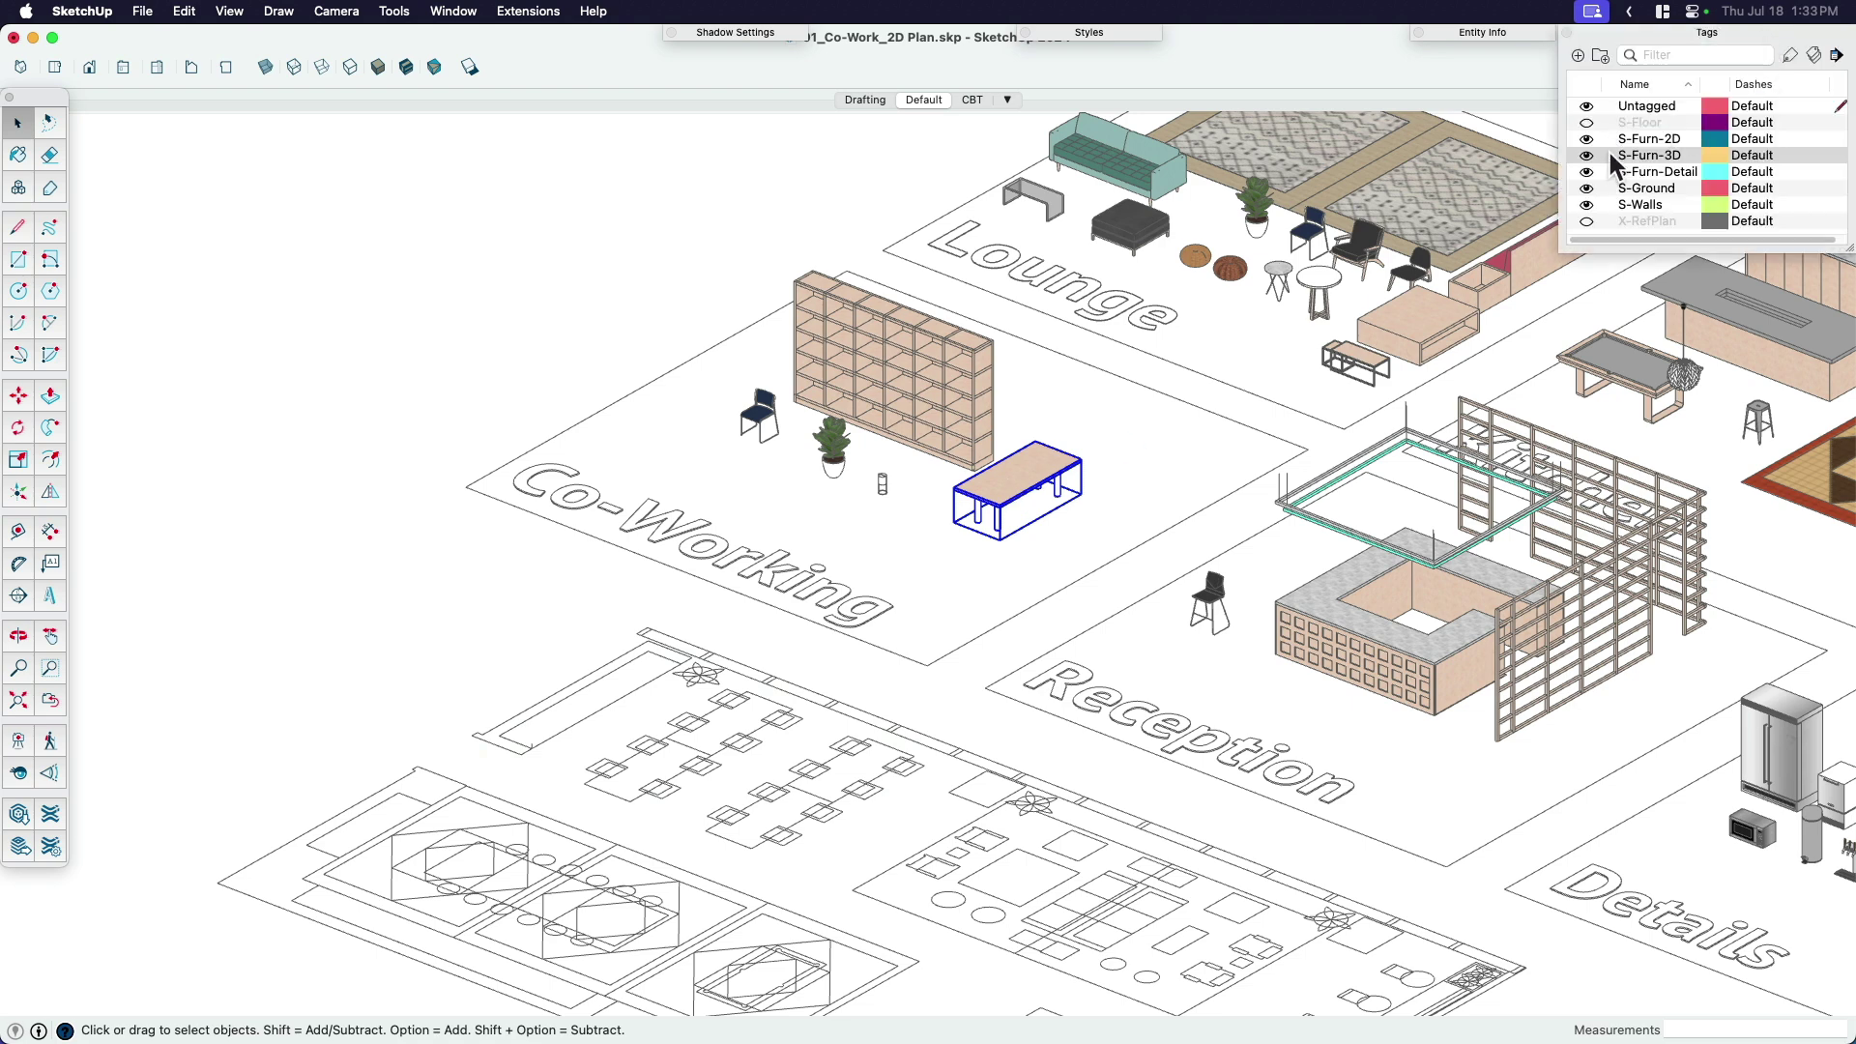
click(1634, 154)
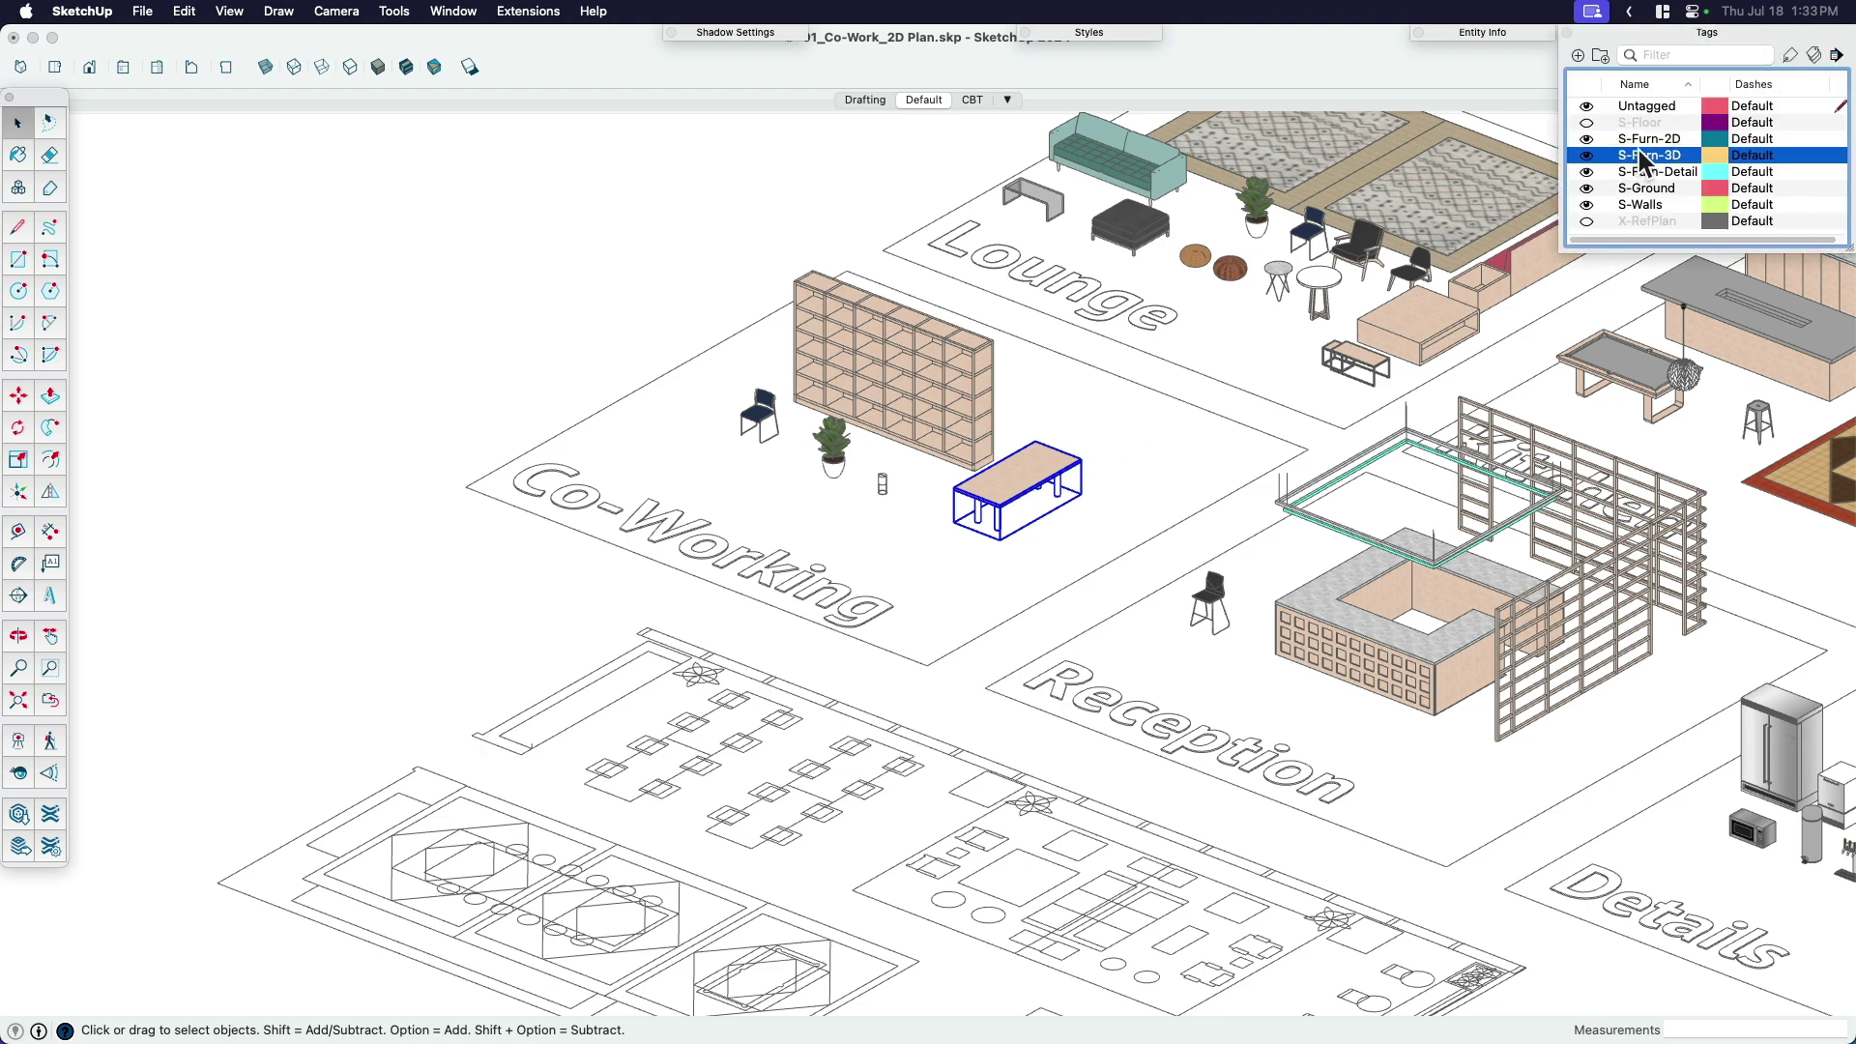
click(1656, 138)
click(1656, 157)
Pan to the desk-cluster plan and reselect the 2D group, then the table.
key(h)
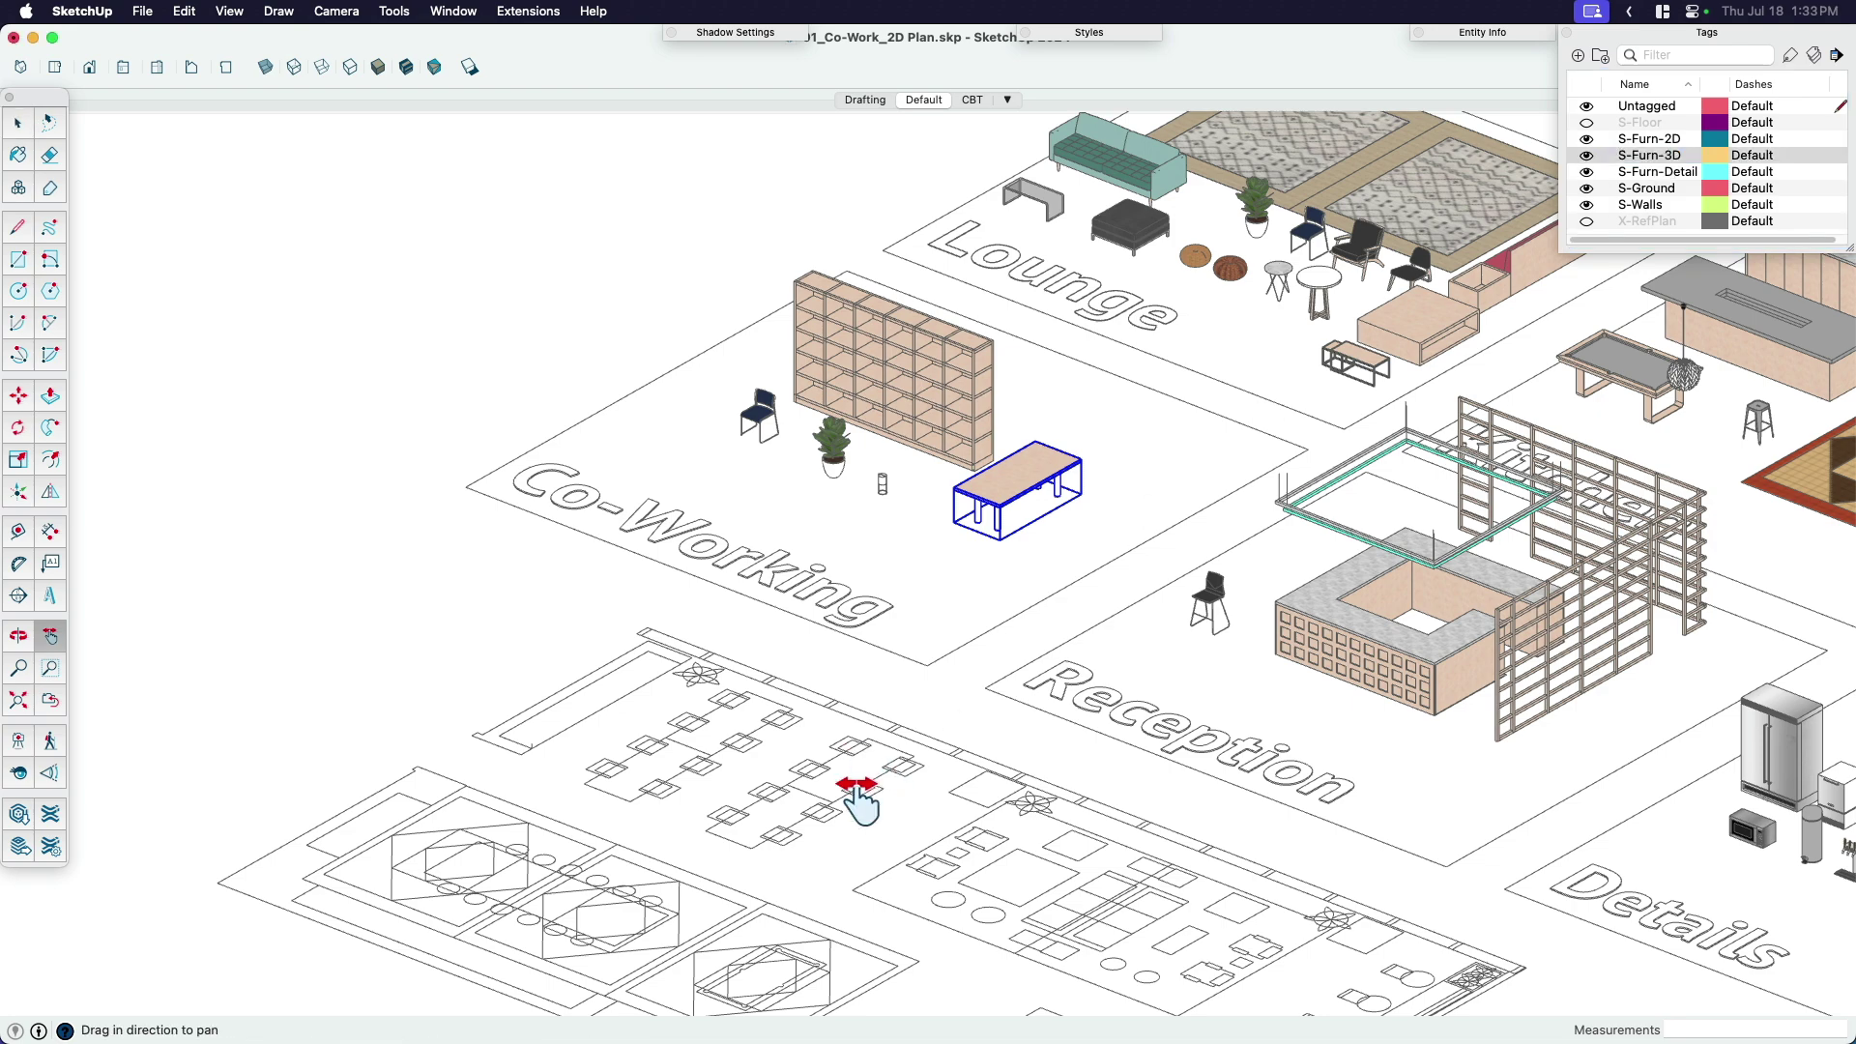
drag(852, 788, 885, 679)
scroll(884, 686, up, 5)
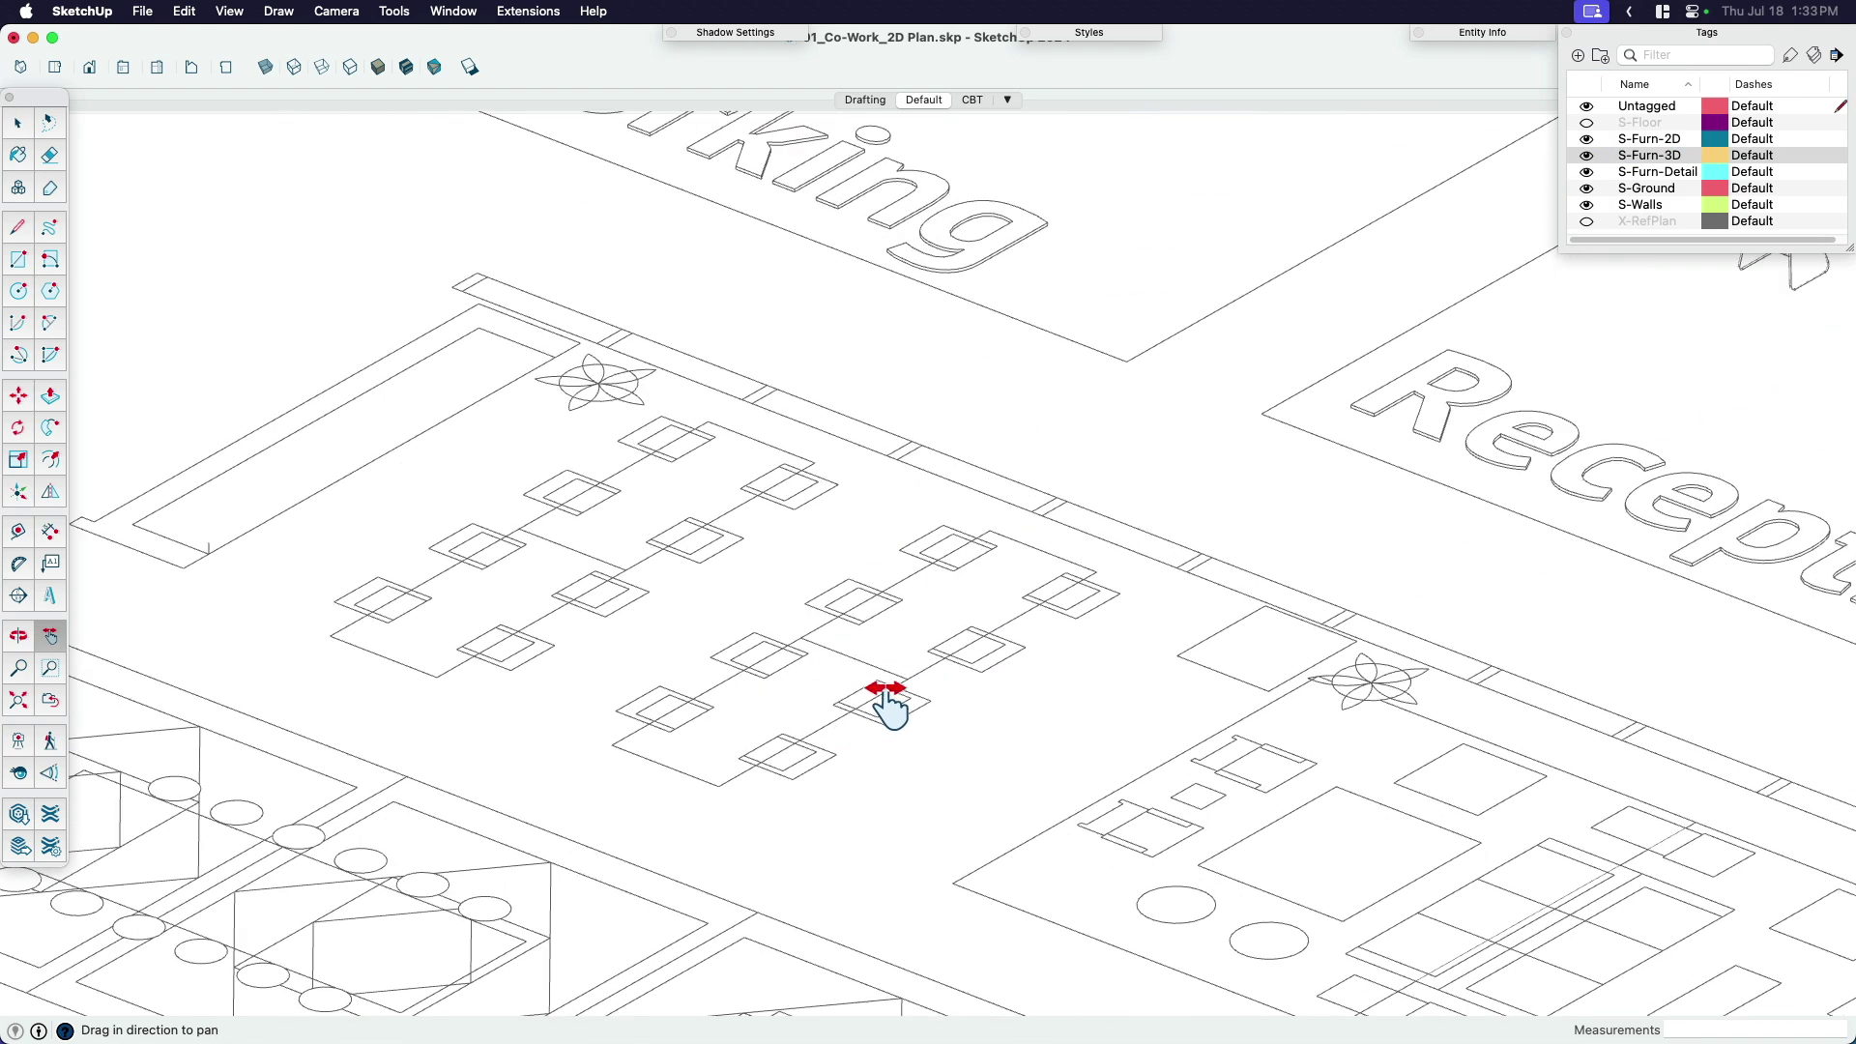
key(space)
click(909, 705)
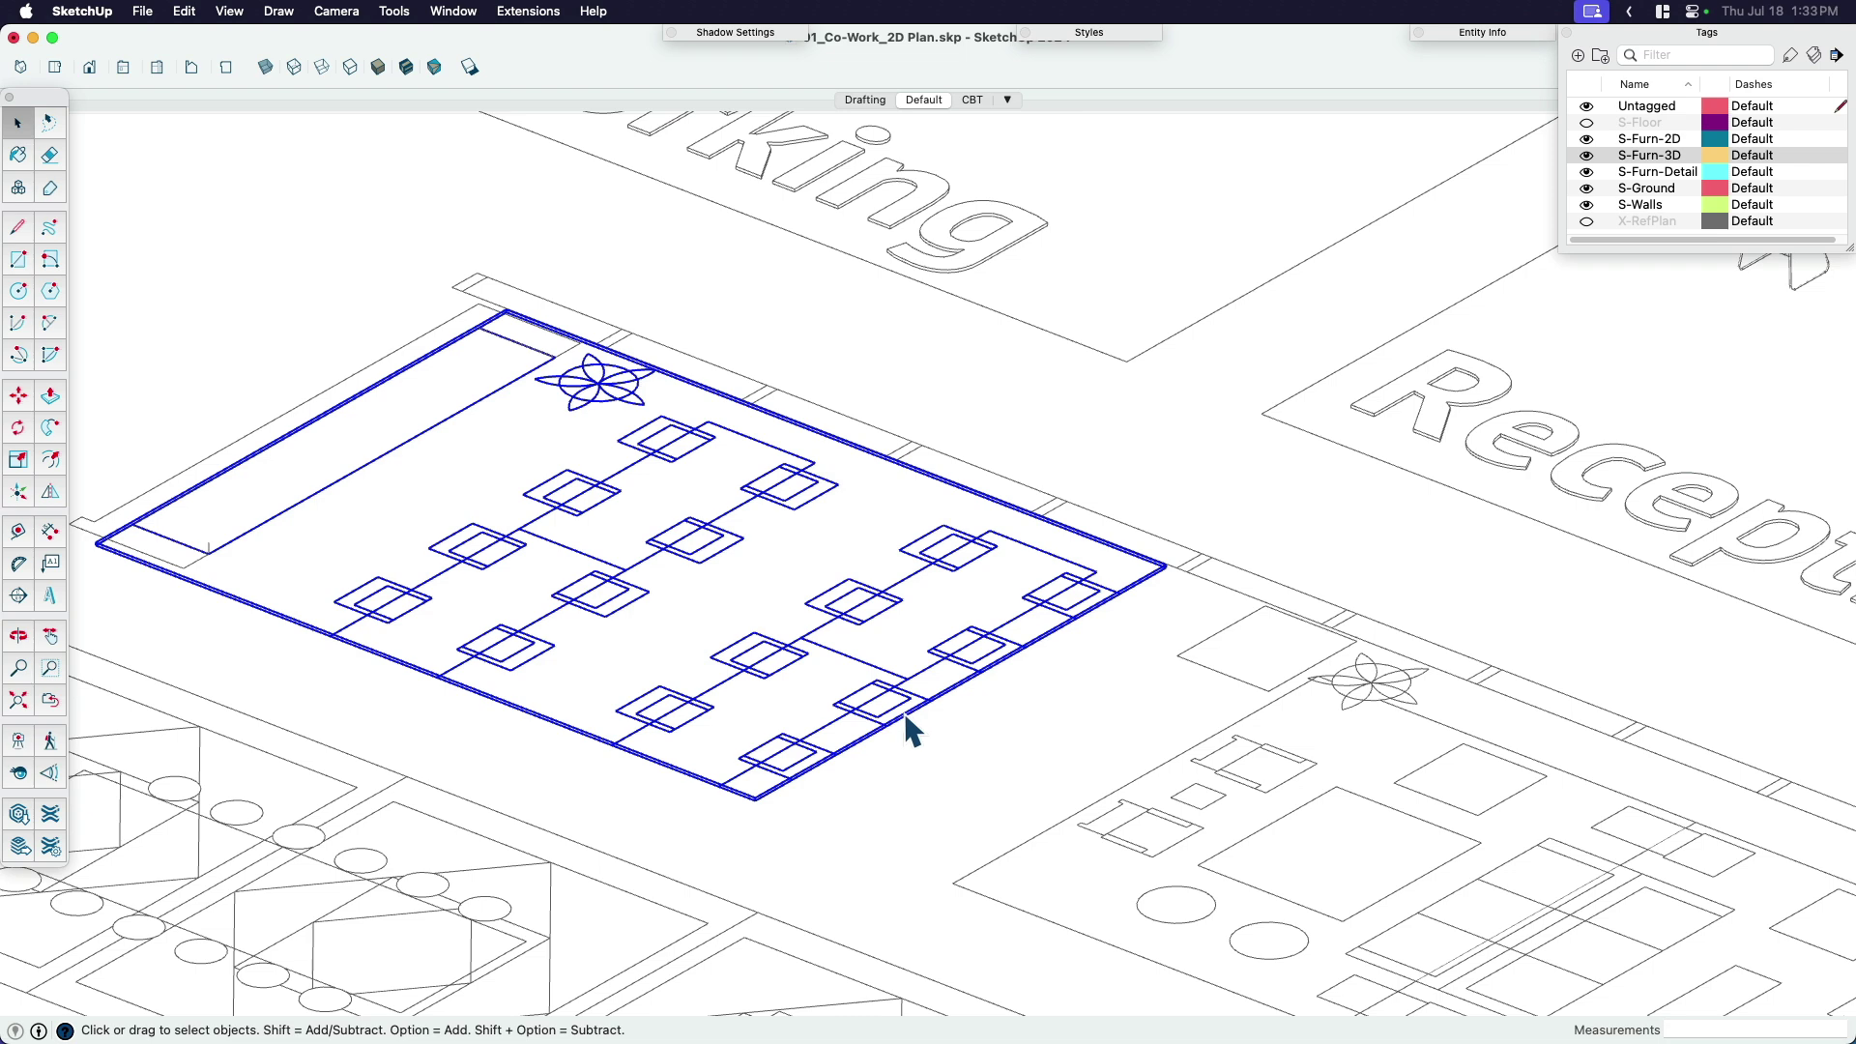
scroll(899, 715, down, 4)
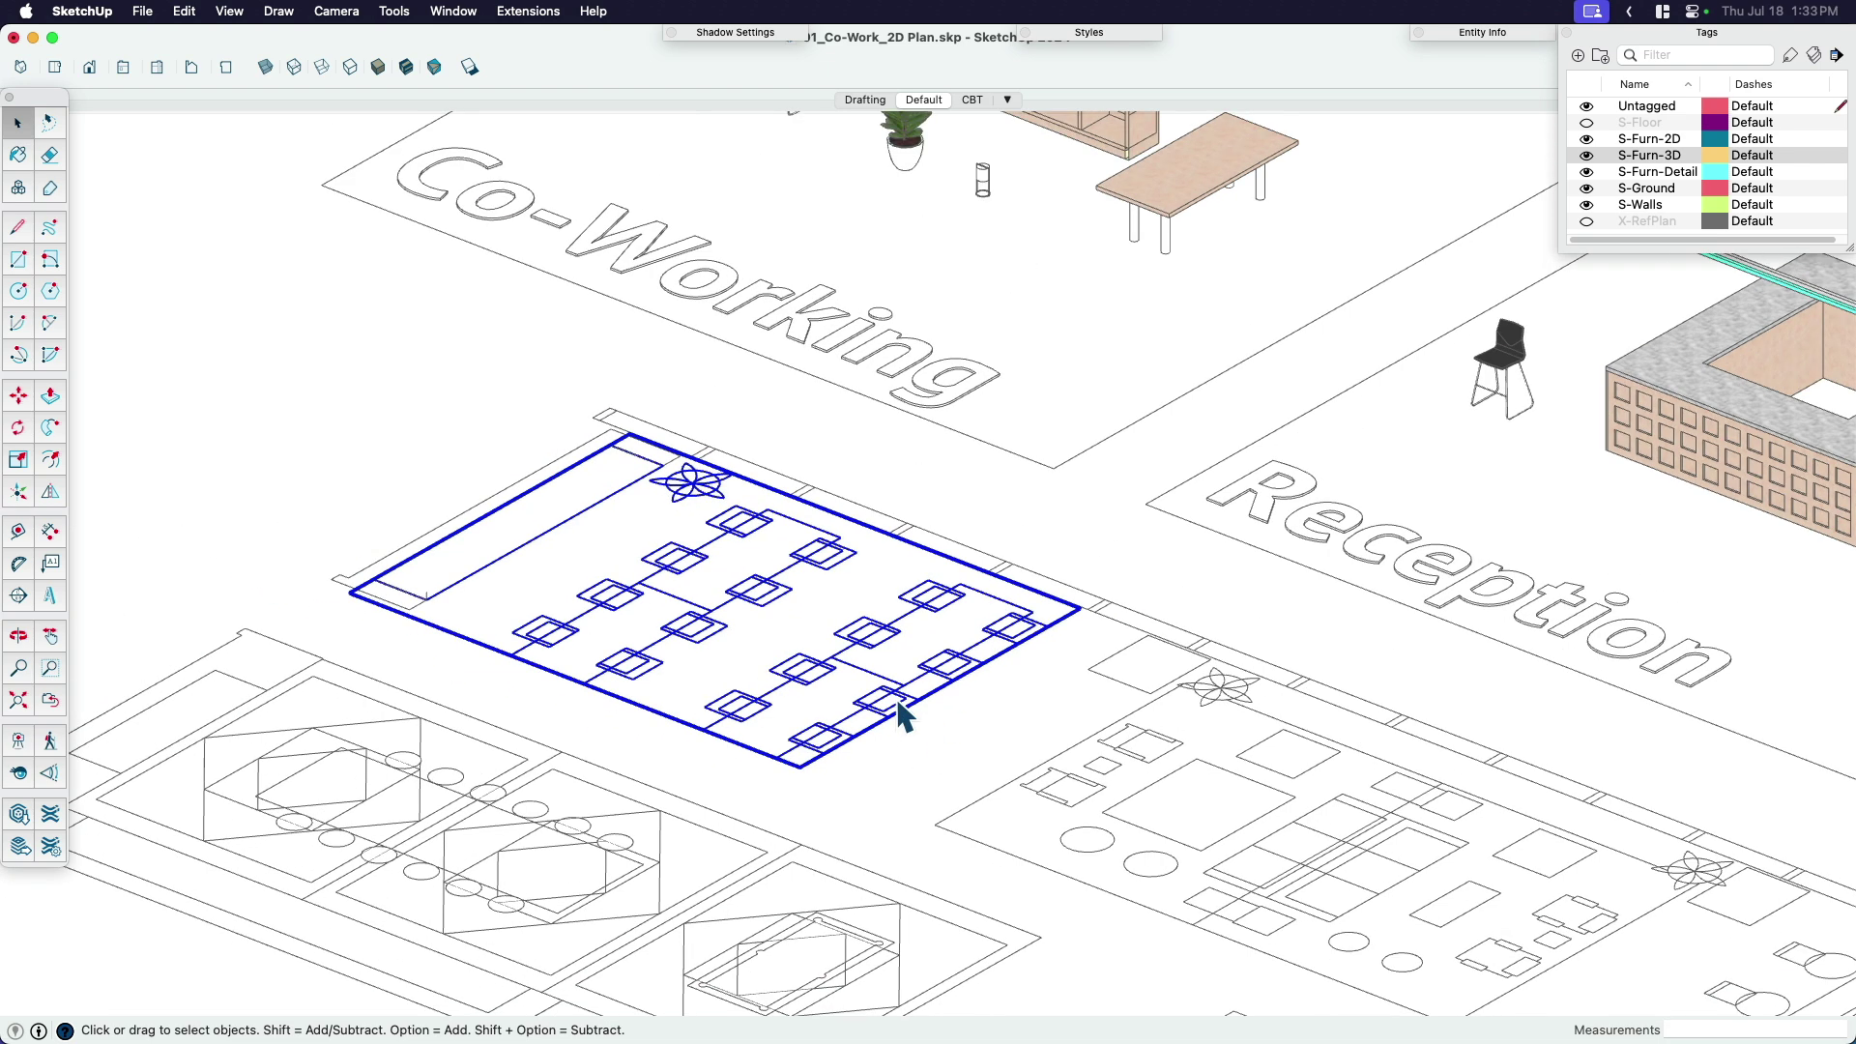
click(1106, 336)
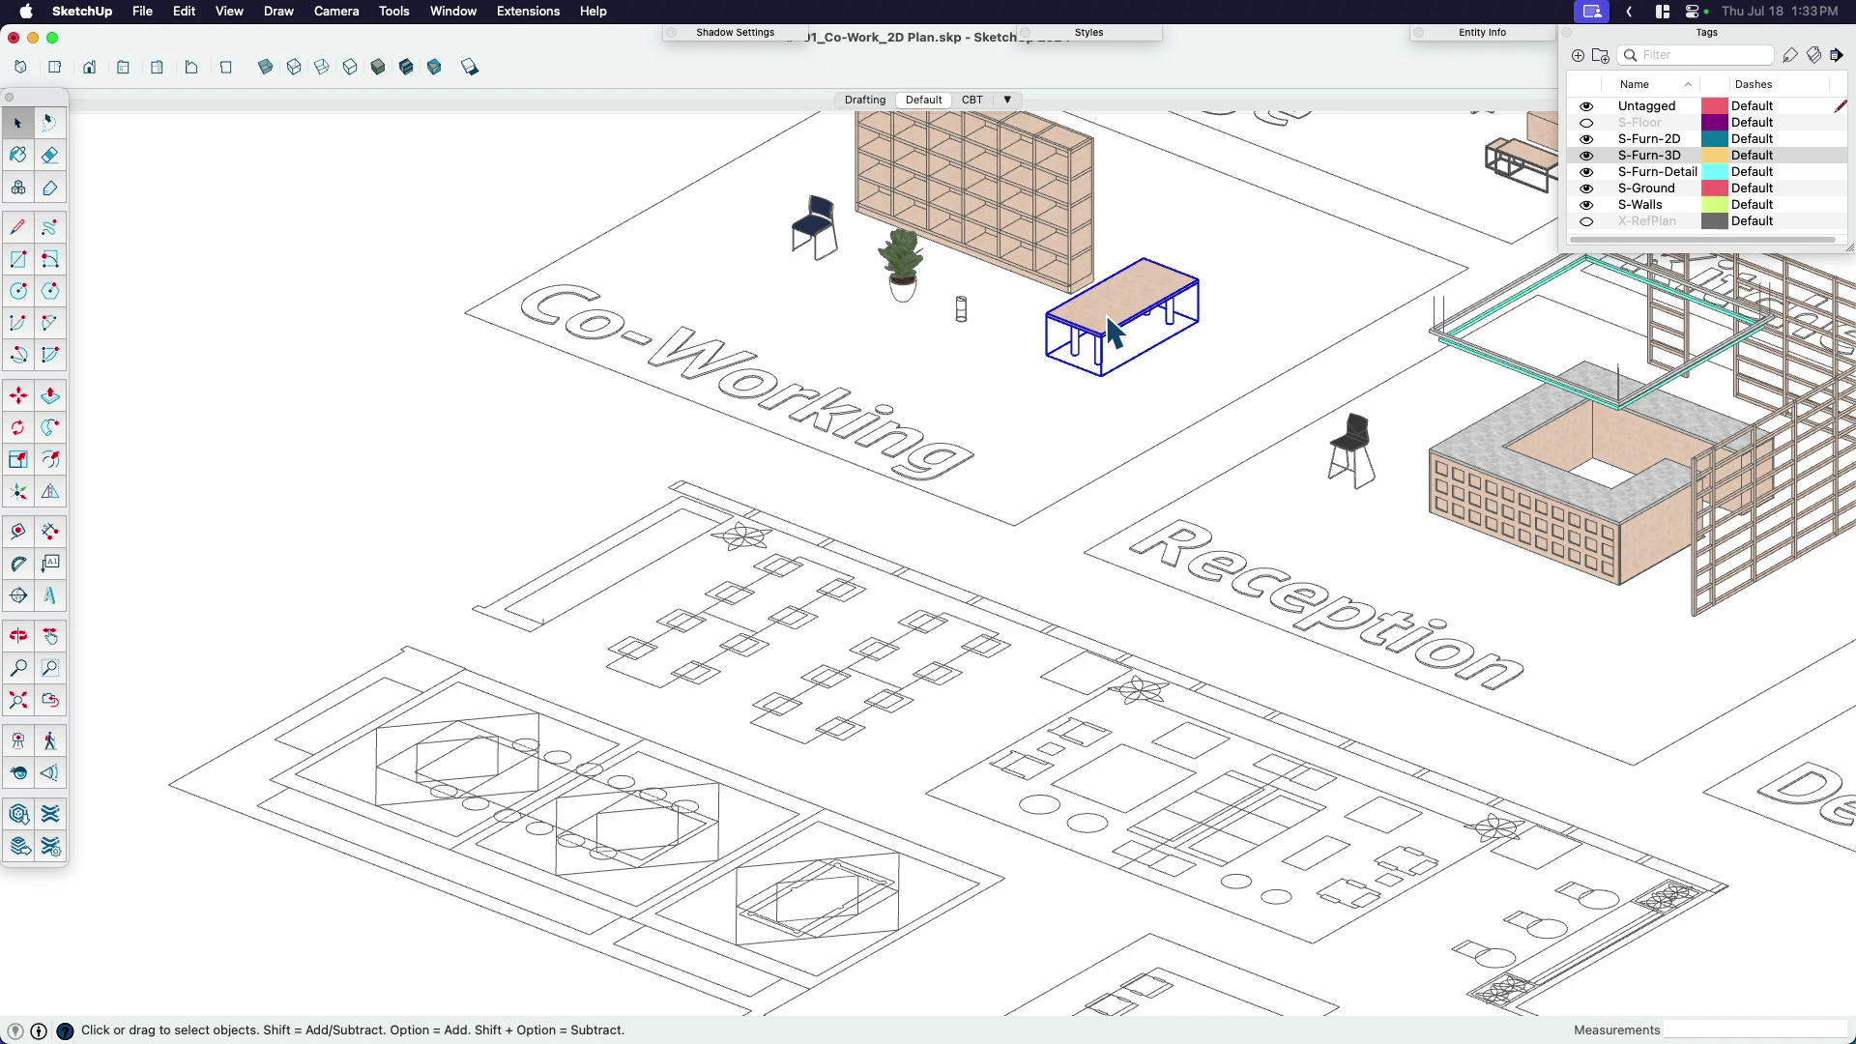
Enter the desk-cluster group and its four-desk sub-group for editing.
click(973, 572)
click(845, 738)
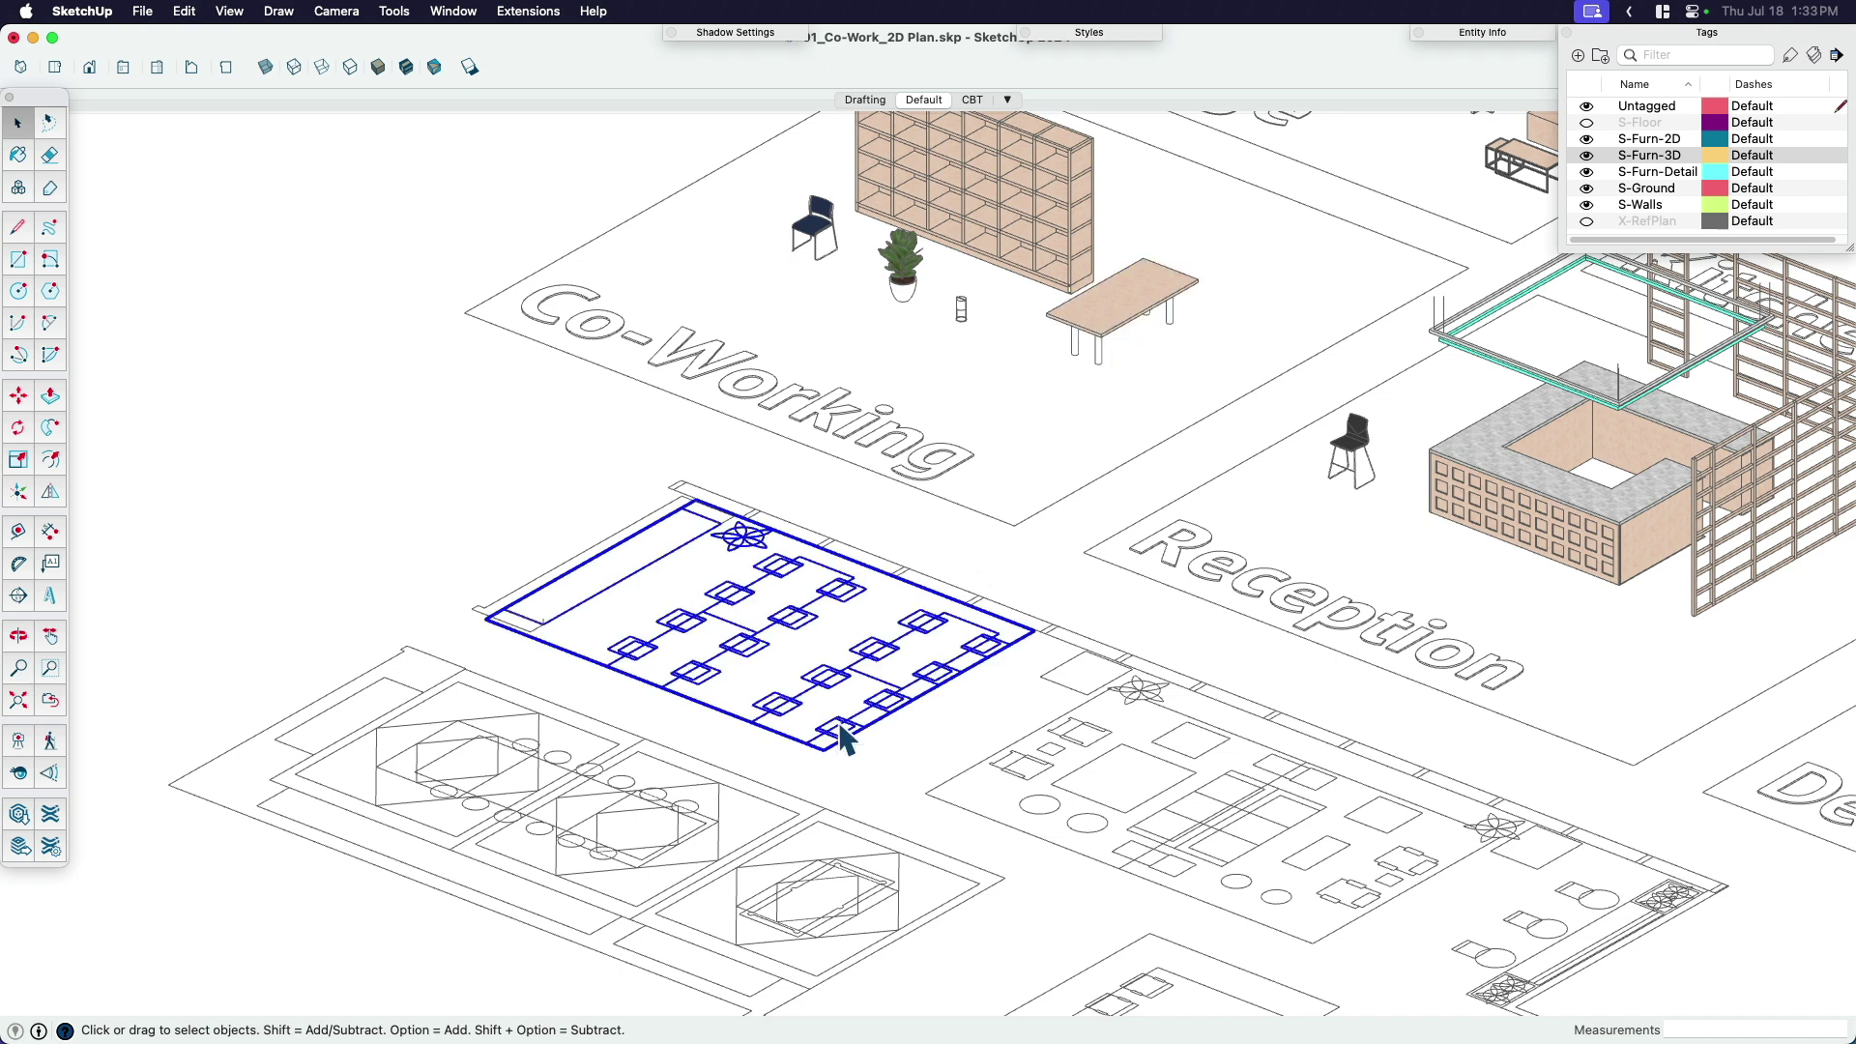
scroll(845, 738, up, 3)
double_click(799, 742)
click(791, 739)
scroll(788, 741, up, 5)
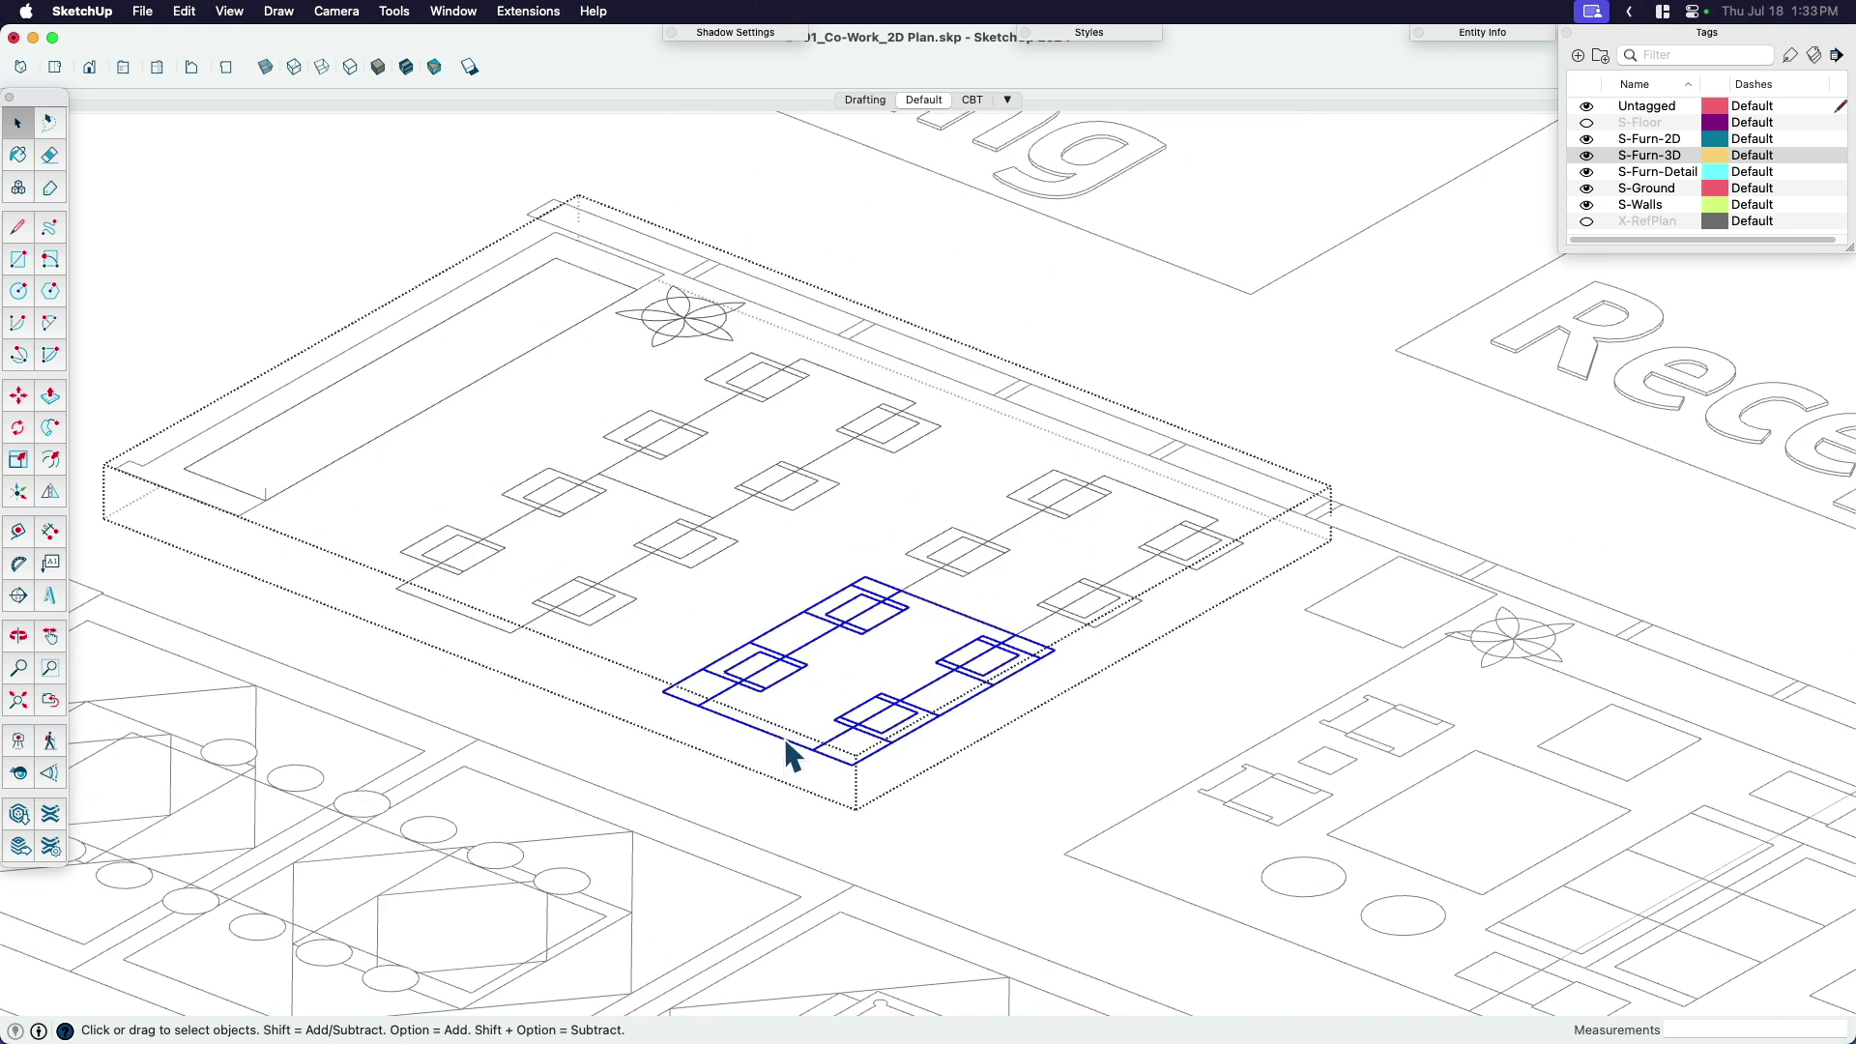
double_click(786, 741)
click(770, 731)
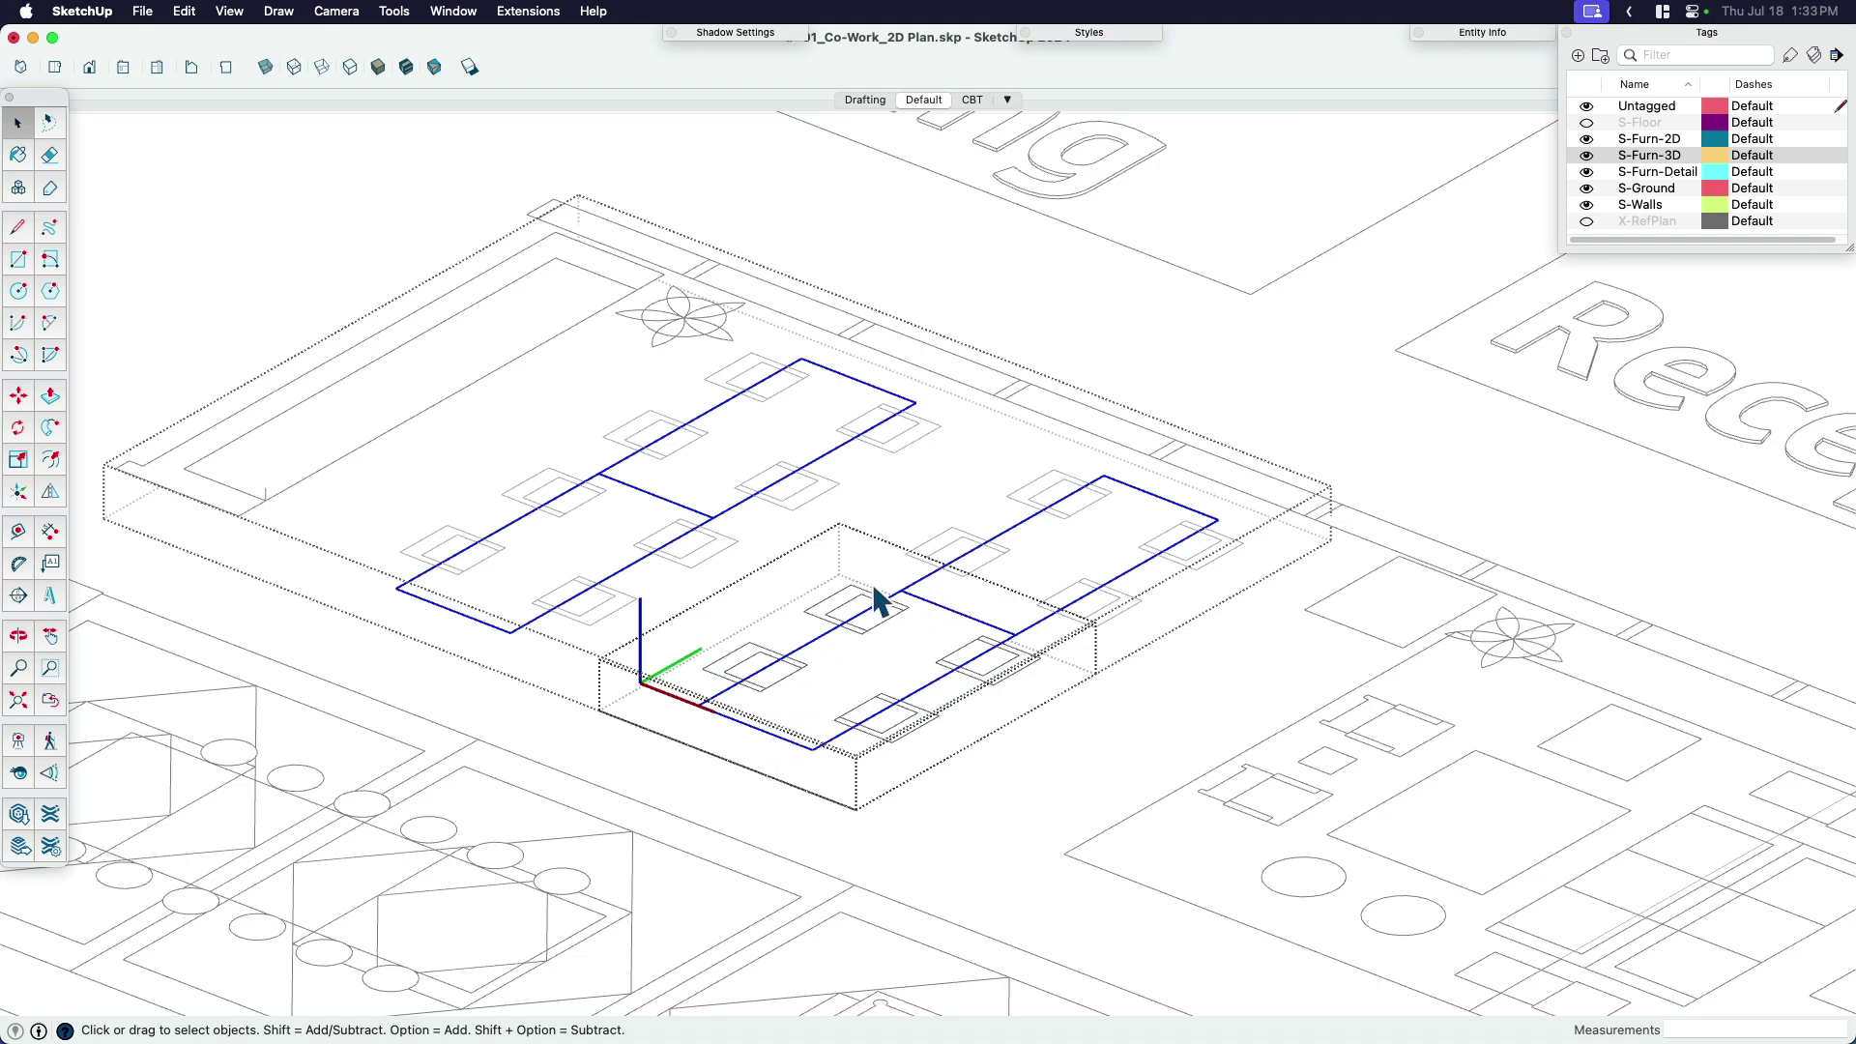
Paste the copied table and snap it end-to-end against an existing desk.
key(super+v)
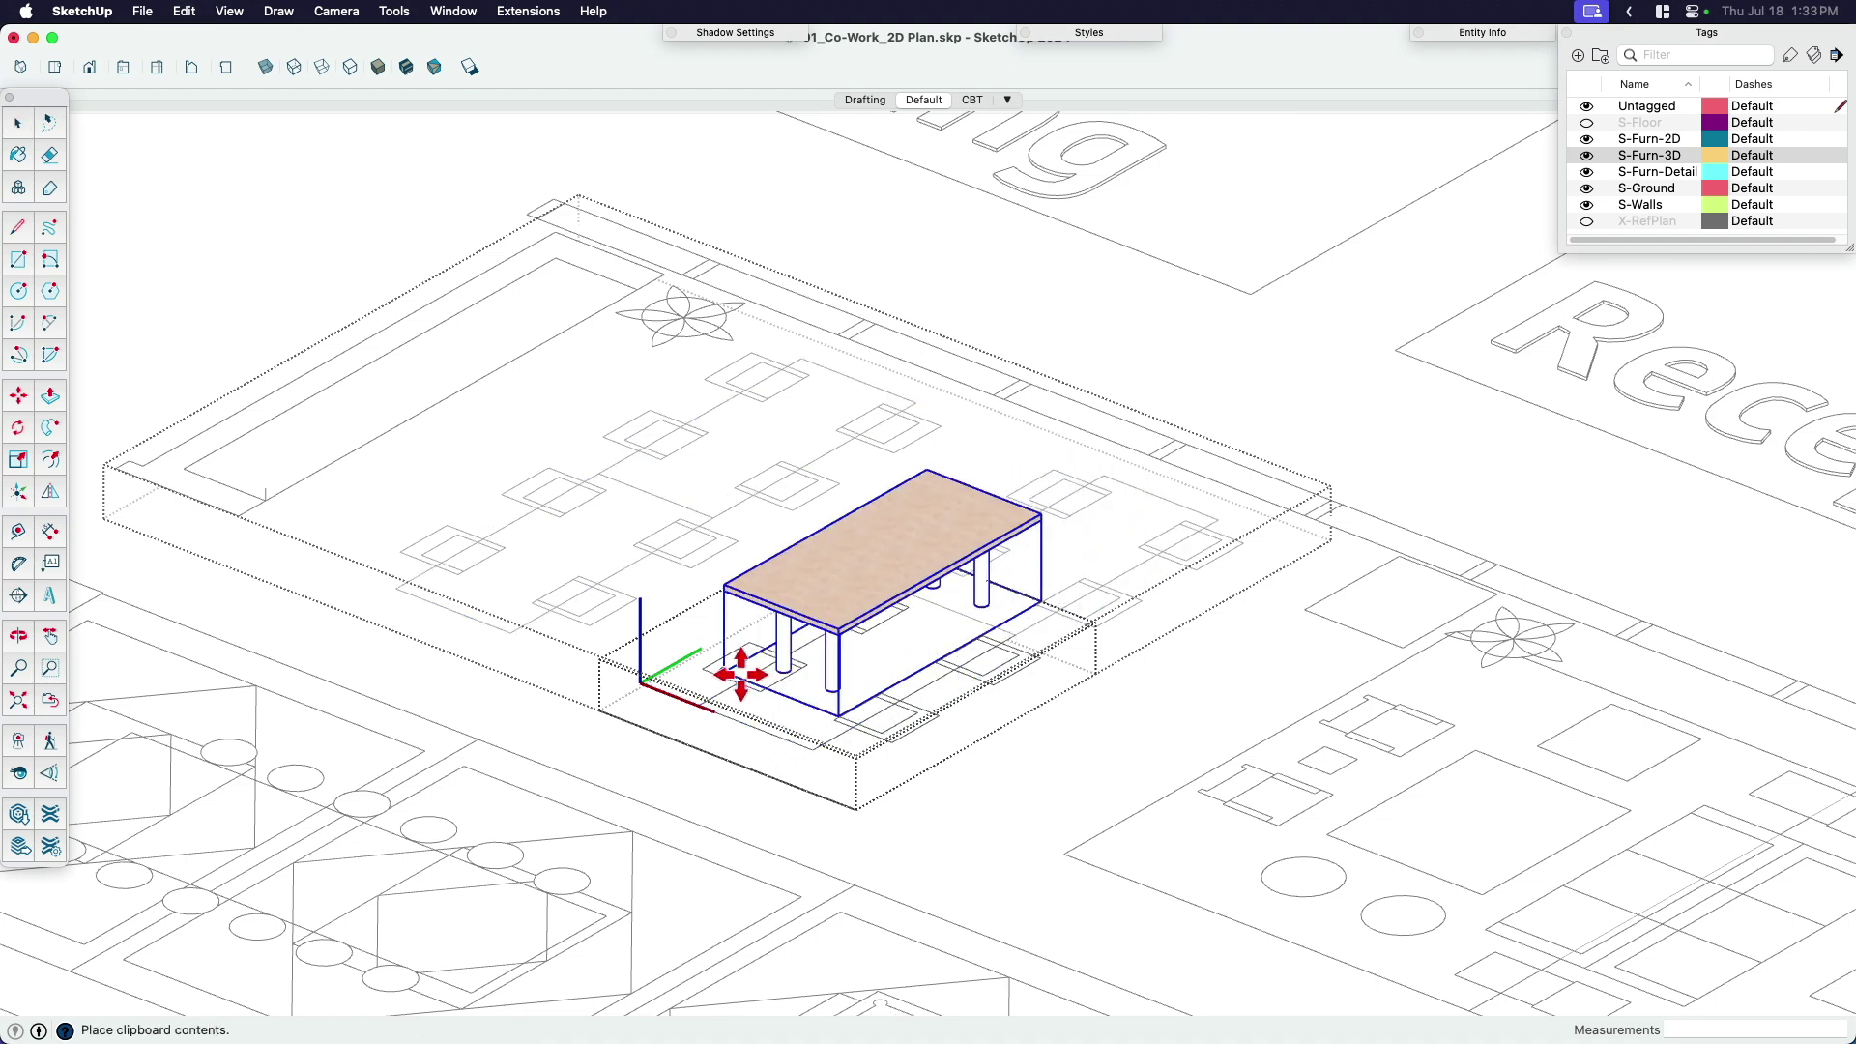
scroll(735, 677, up, 3)
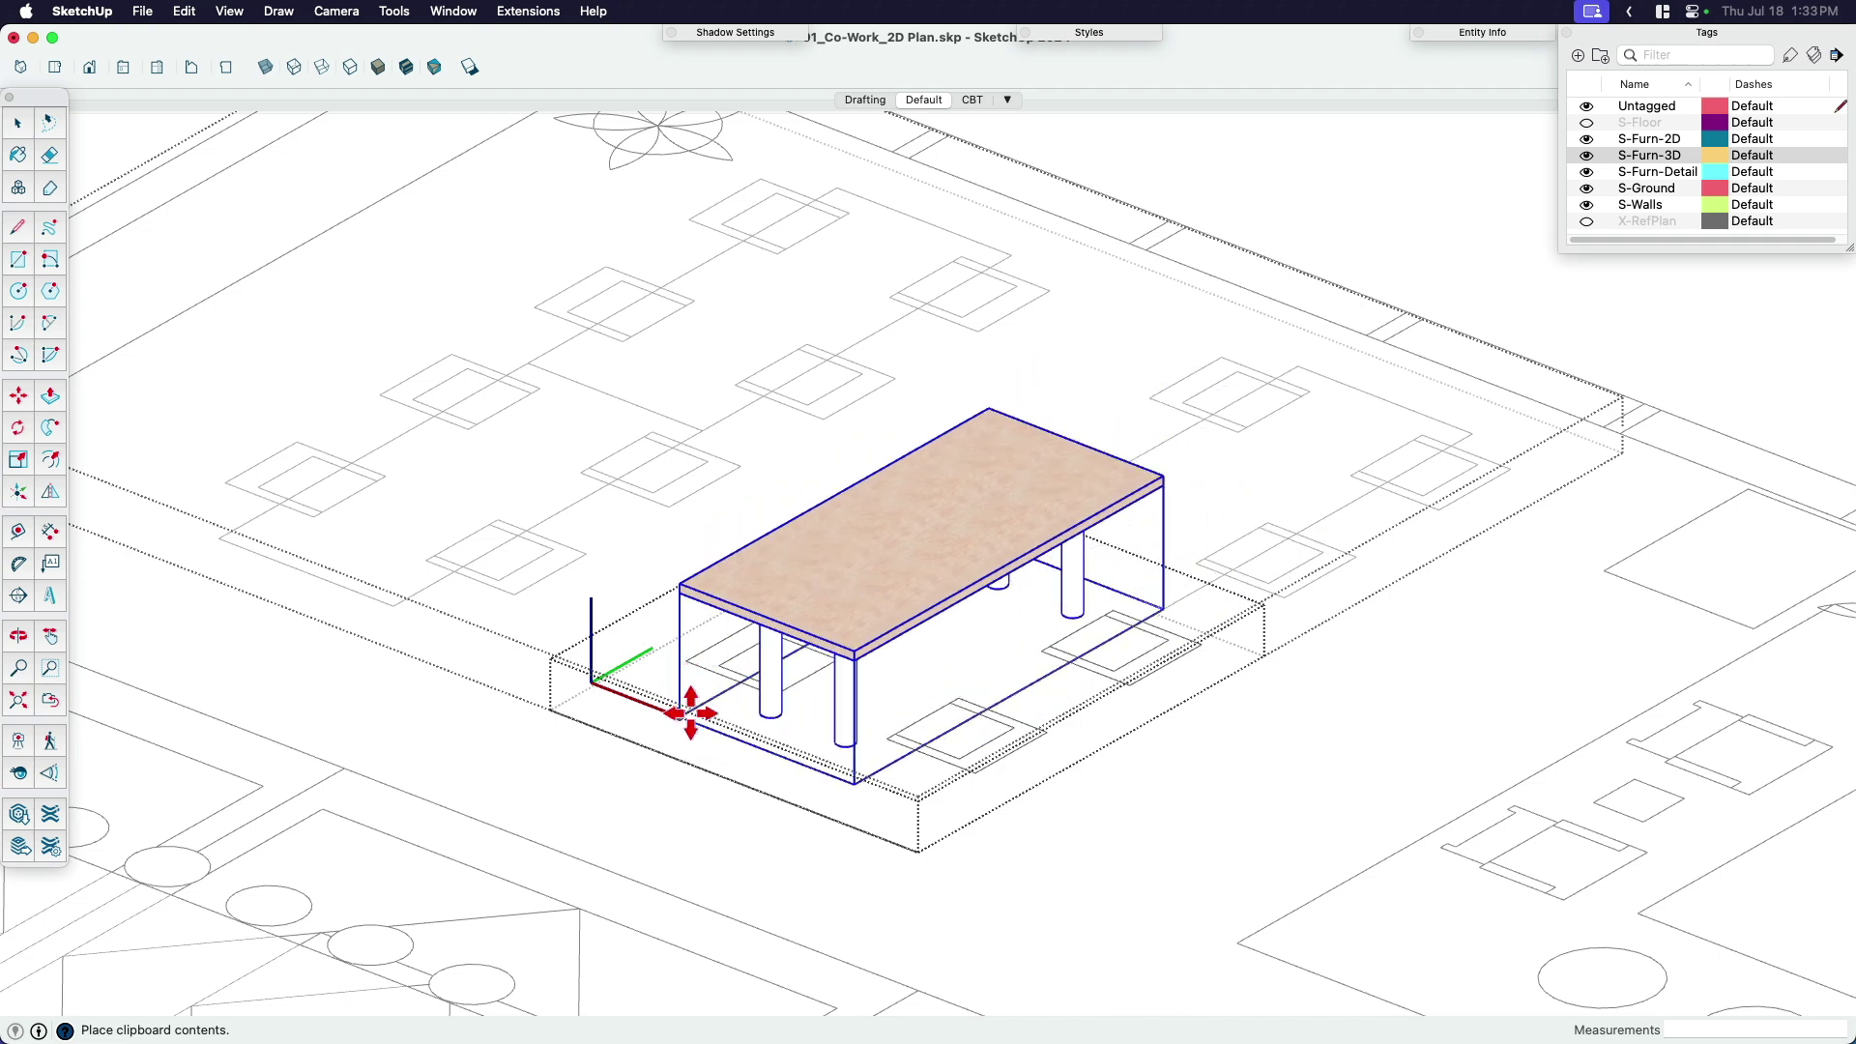
click(691, 713)
scroll(692, 705, down, 5)
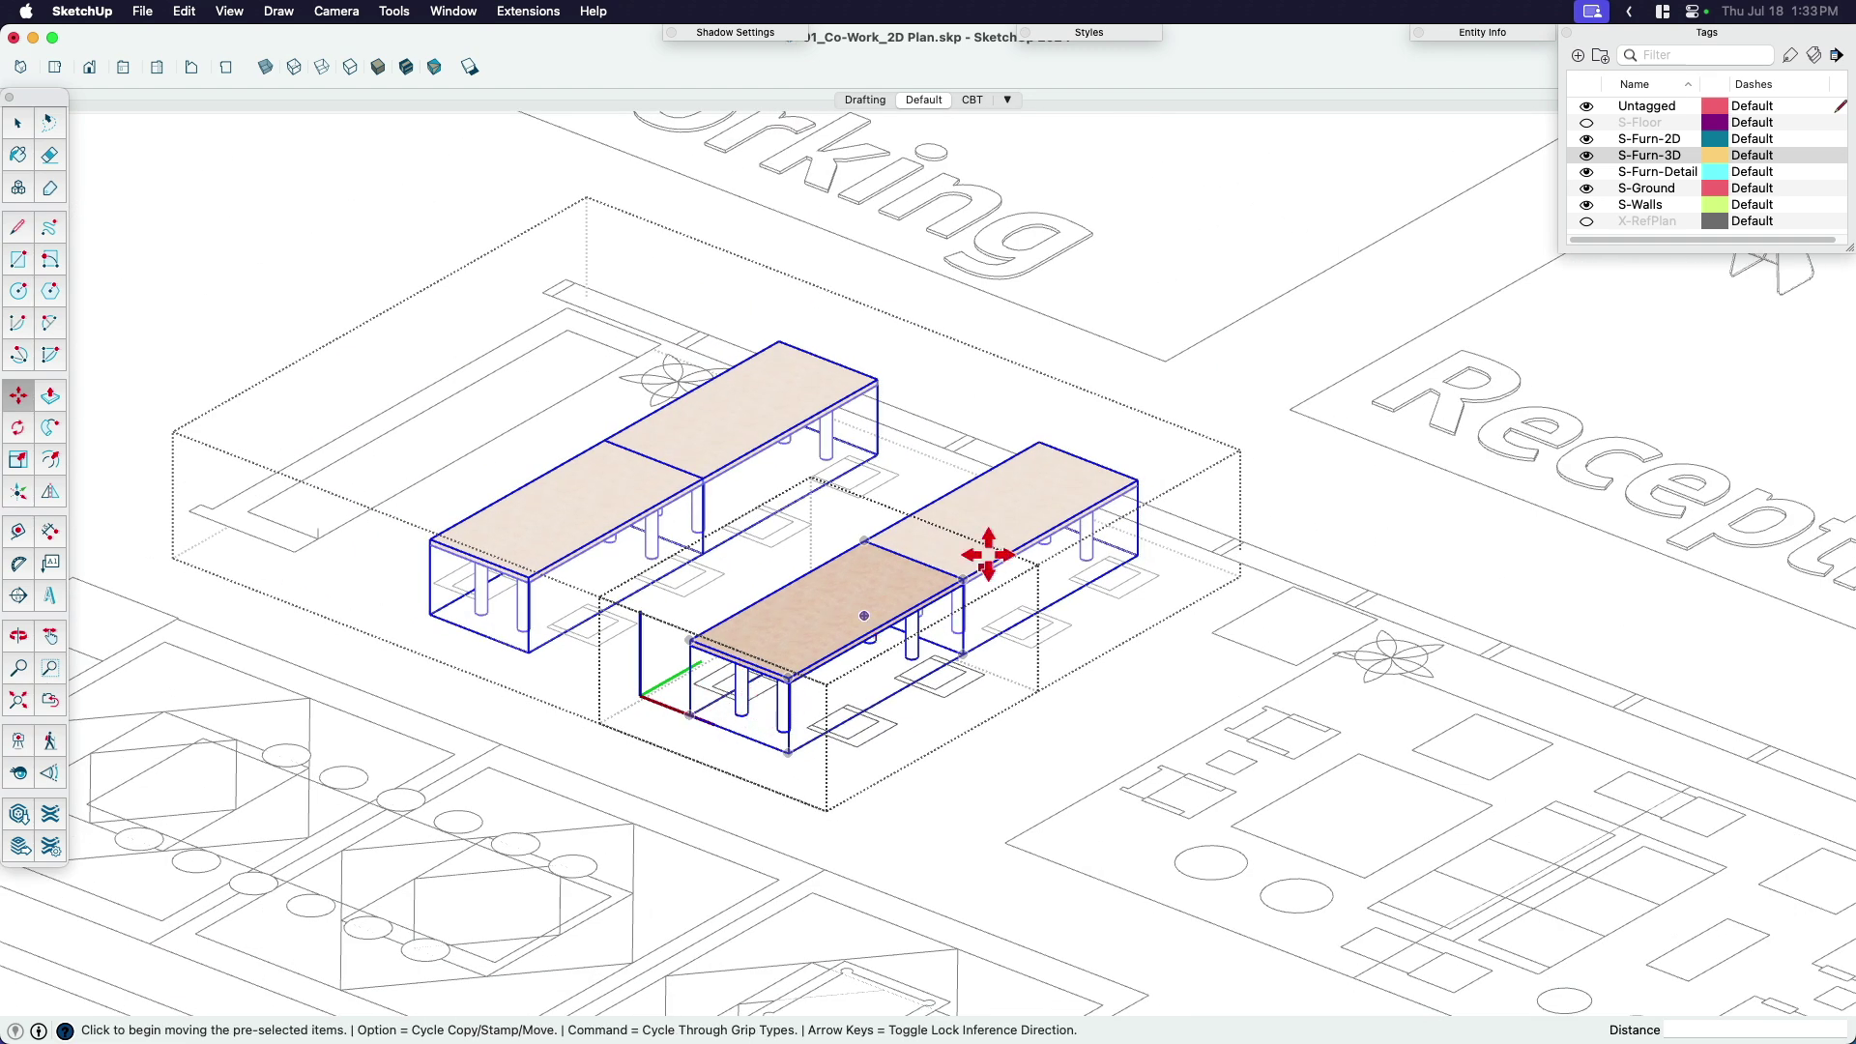
scroll(594, 599, up, 2)
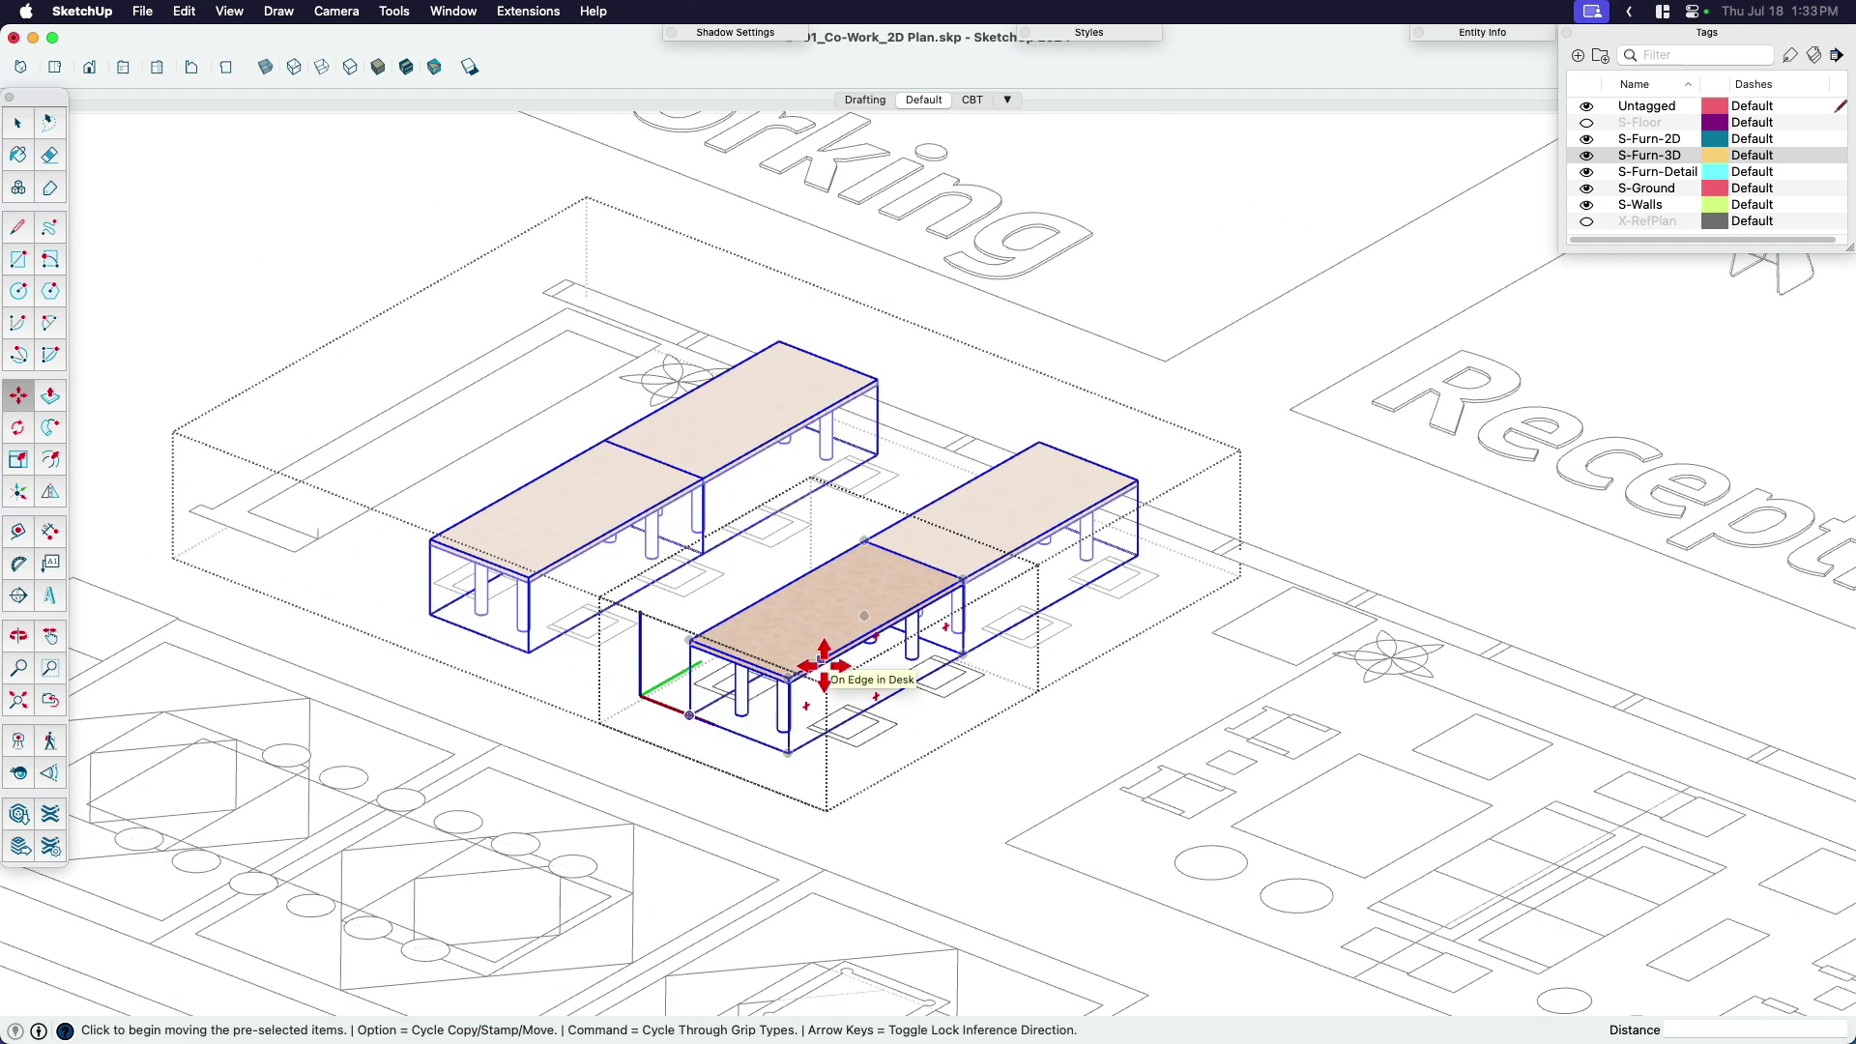
Assign the selected 3D desk to the S-Furn-3D tag in Entity Info.
key(space)
scroll(783, 623, up, 2)
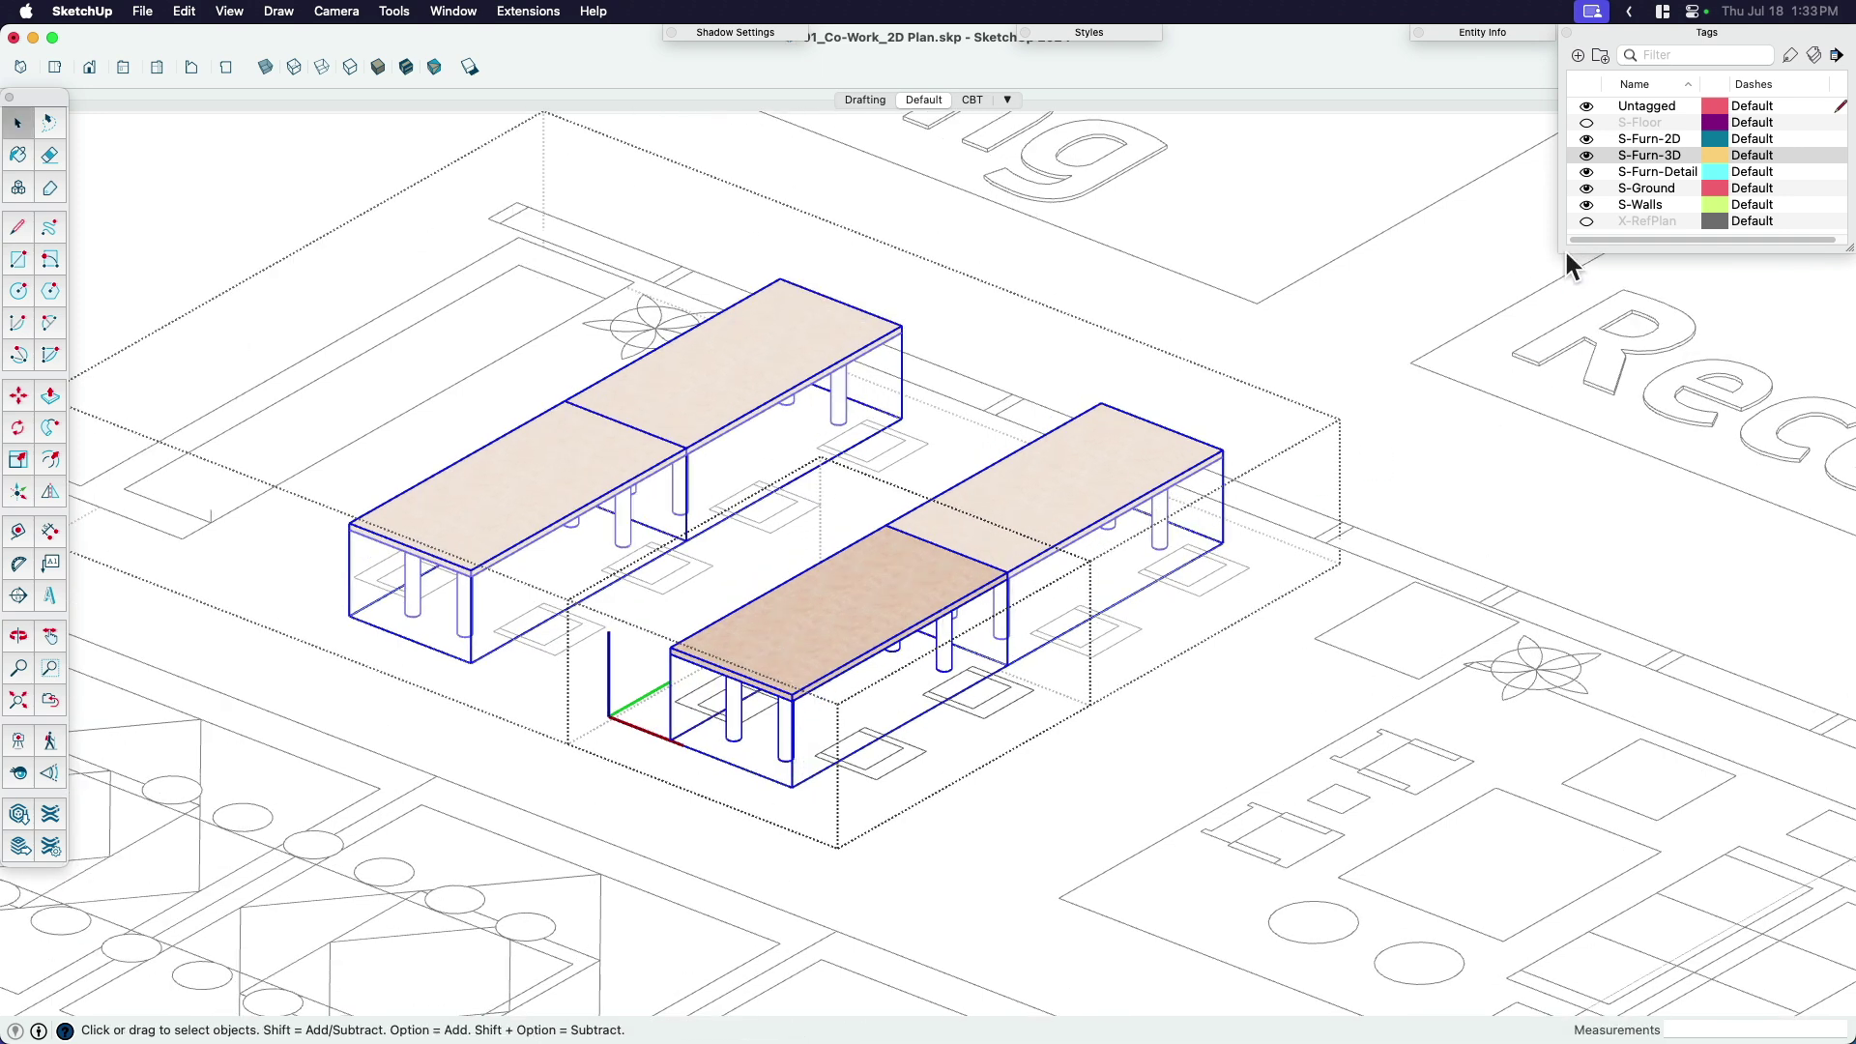
click(1485, 35)
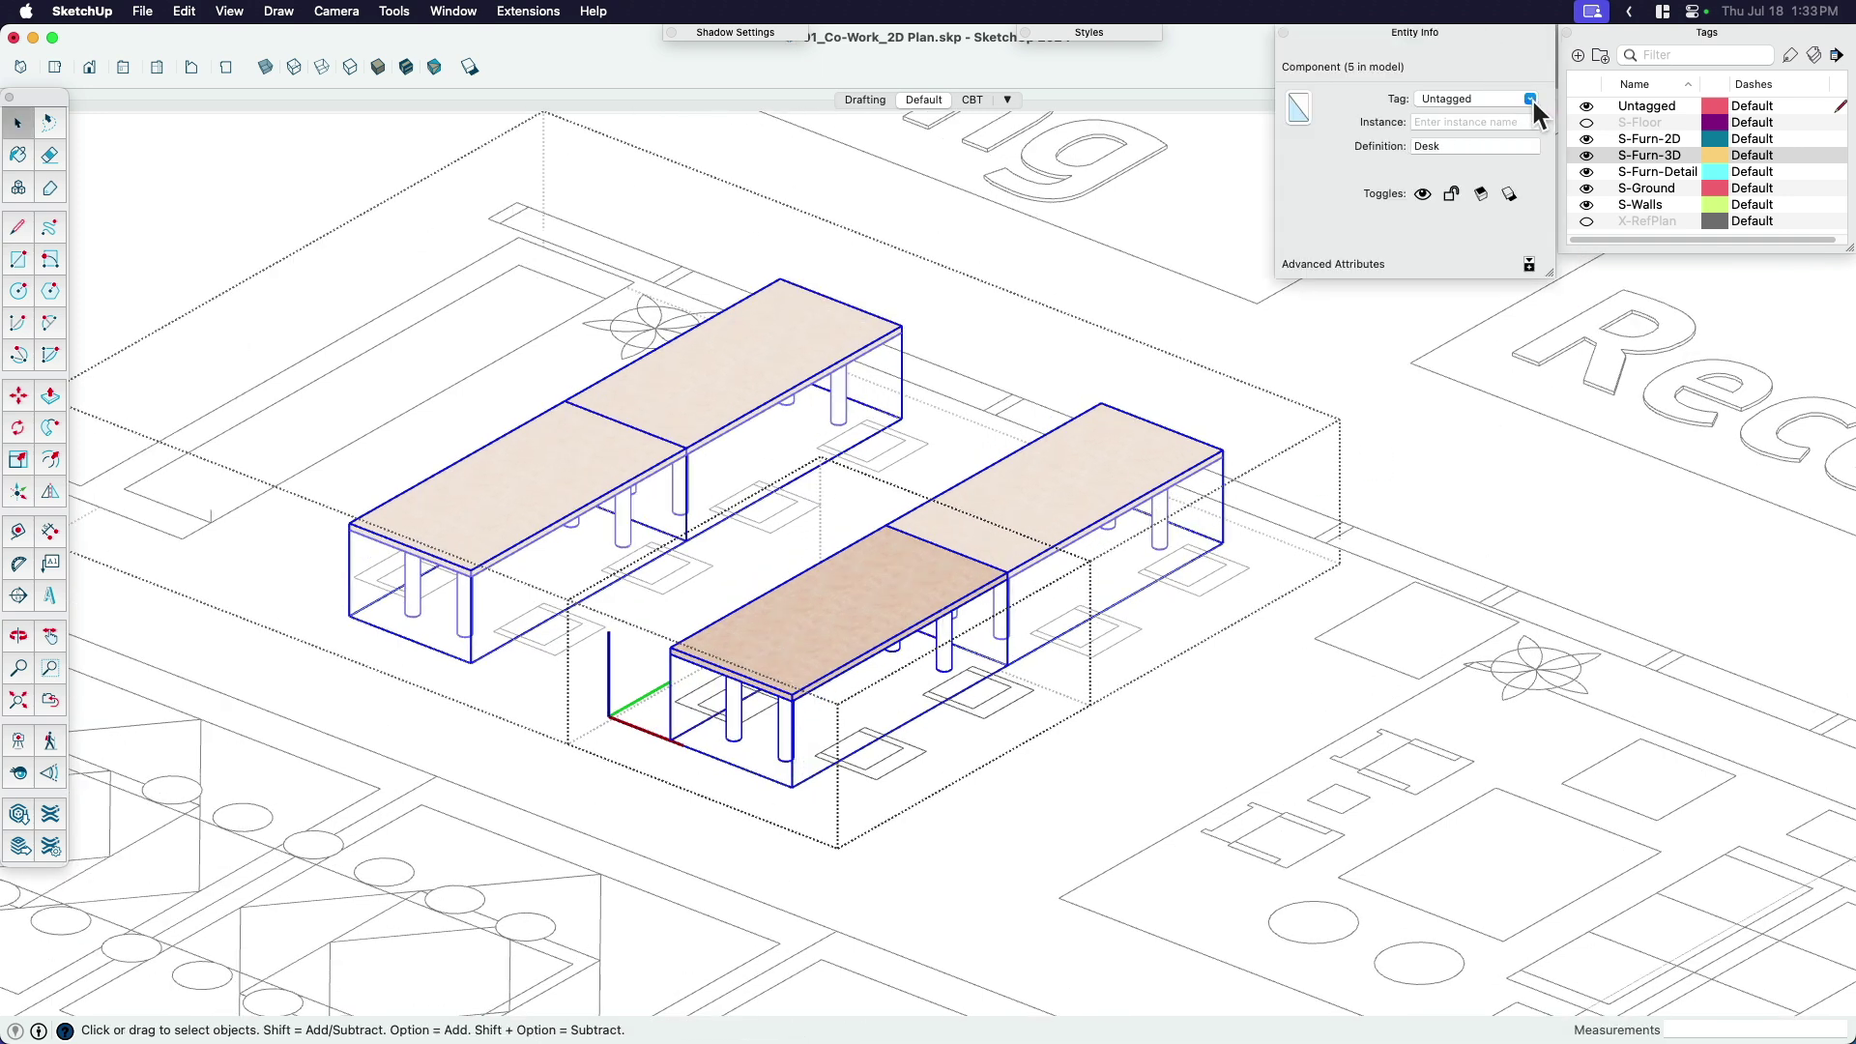
click(1530, 97)
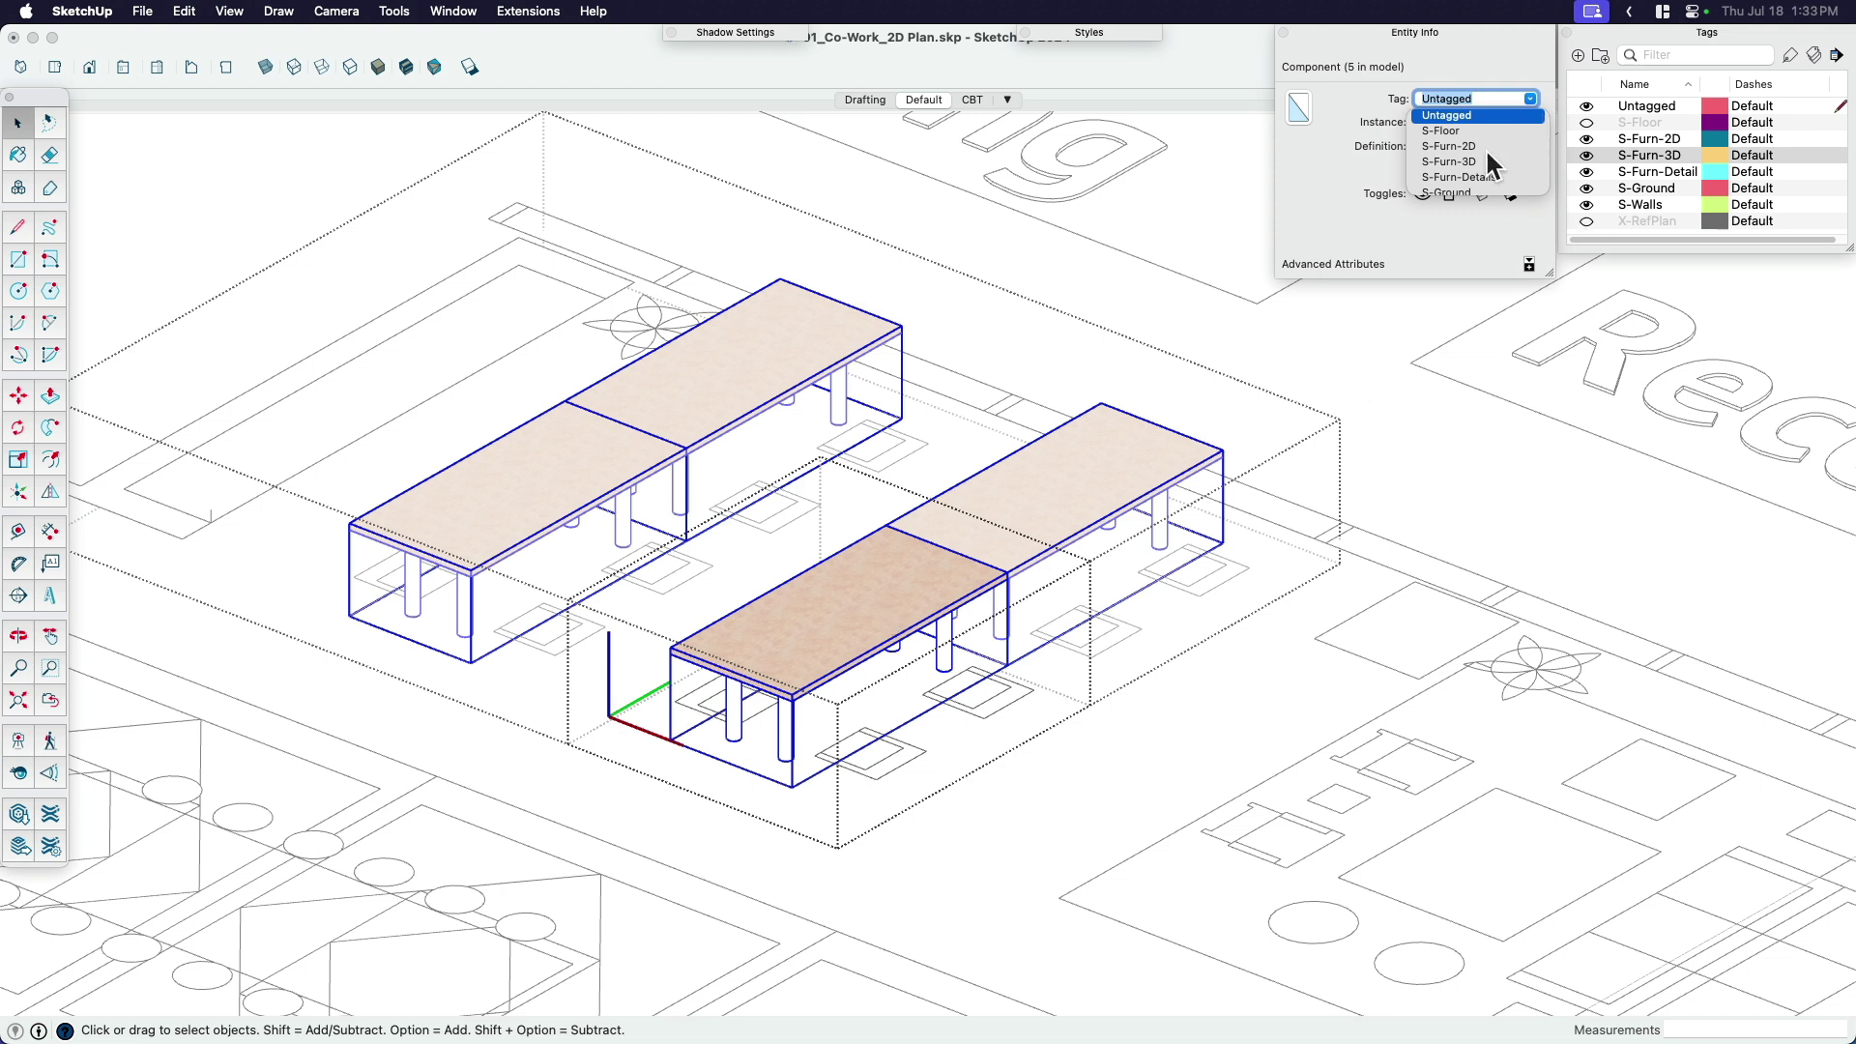
click(1458, 160)
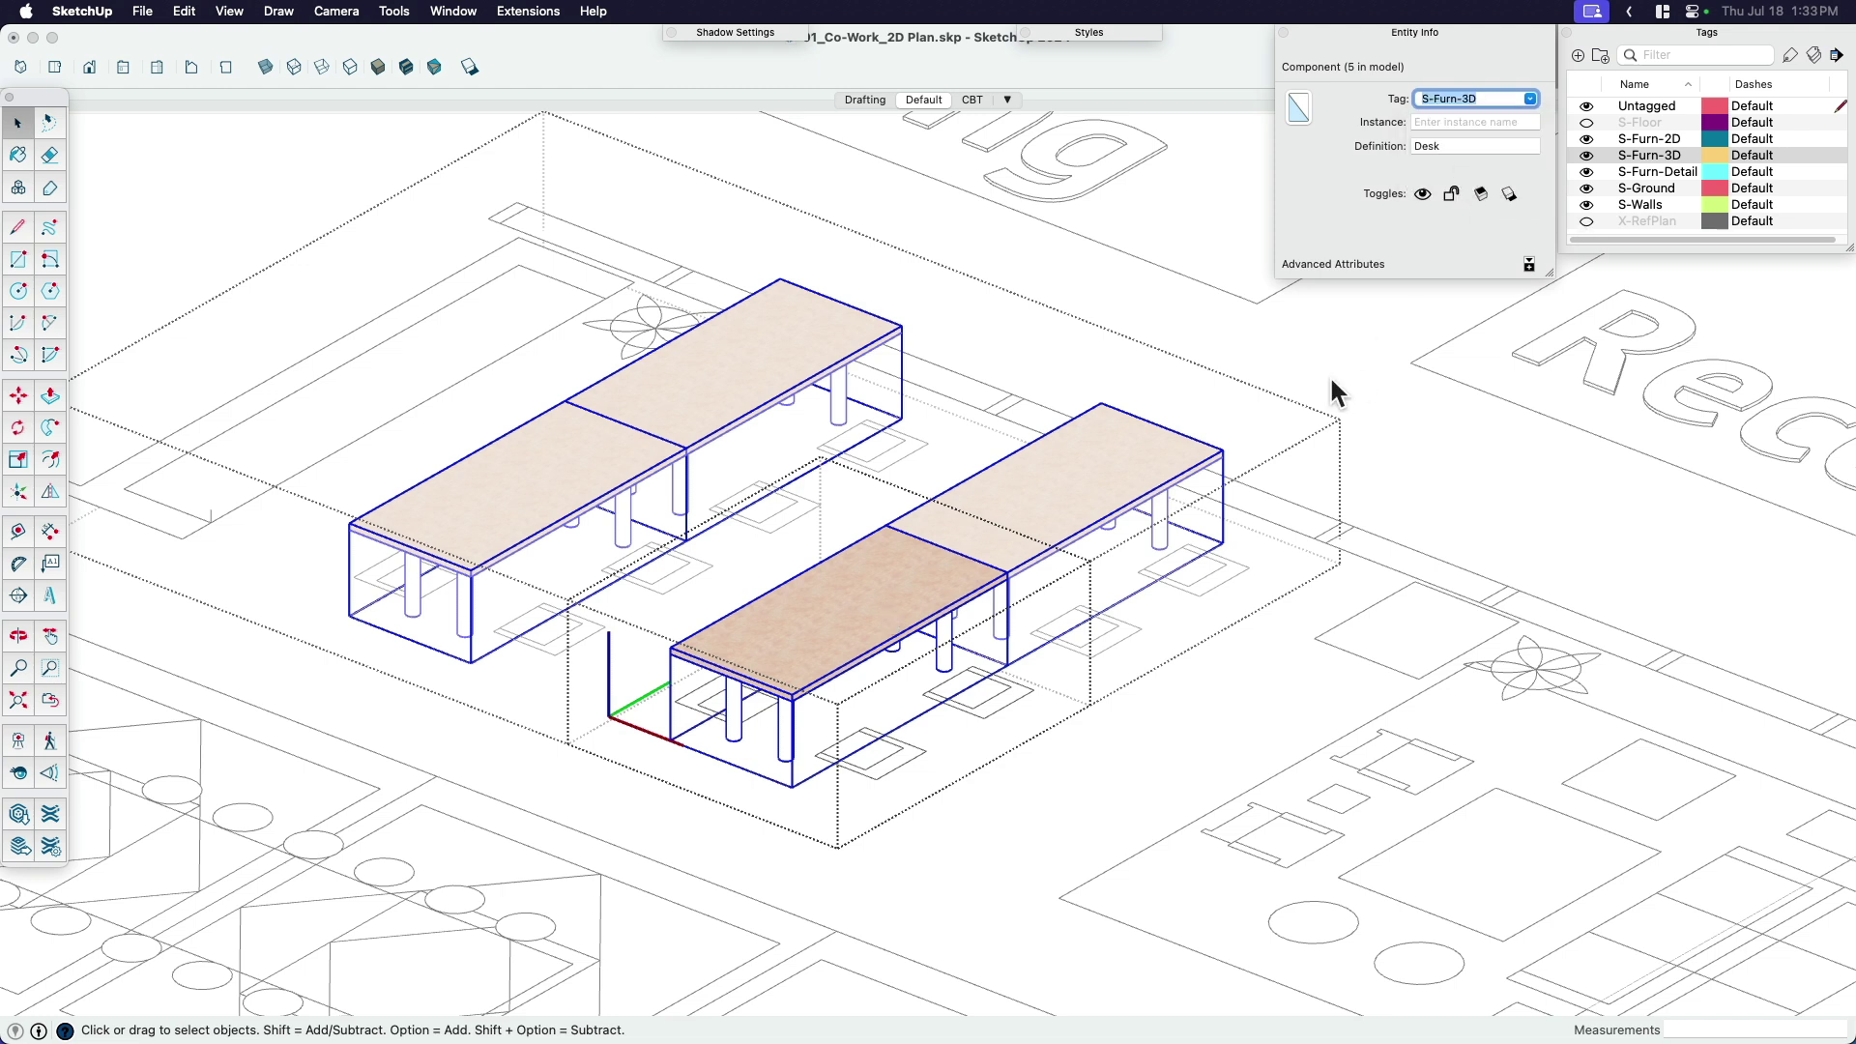
Turn on Color by Tag, then hide and restore the S-Furn-2D footprints.
click(1815, 56)
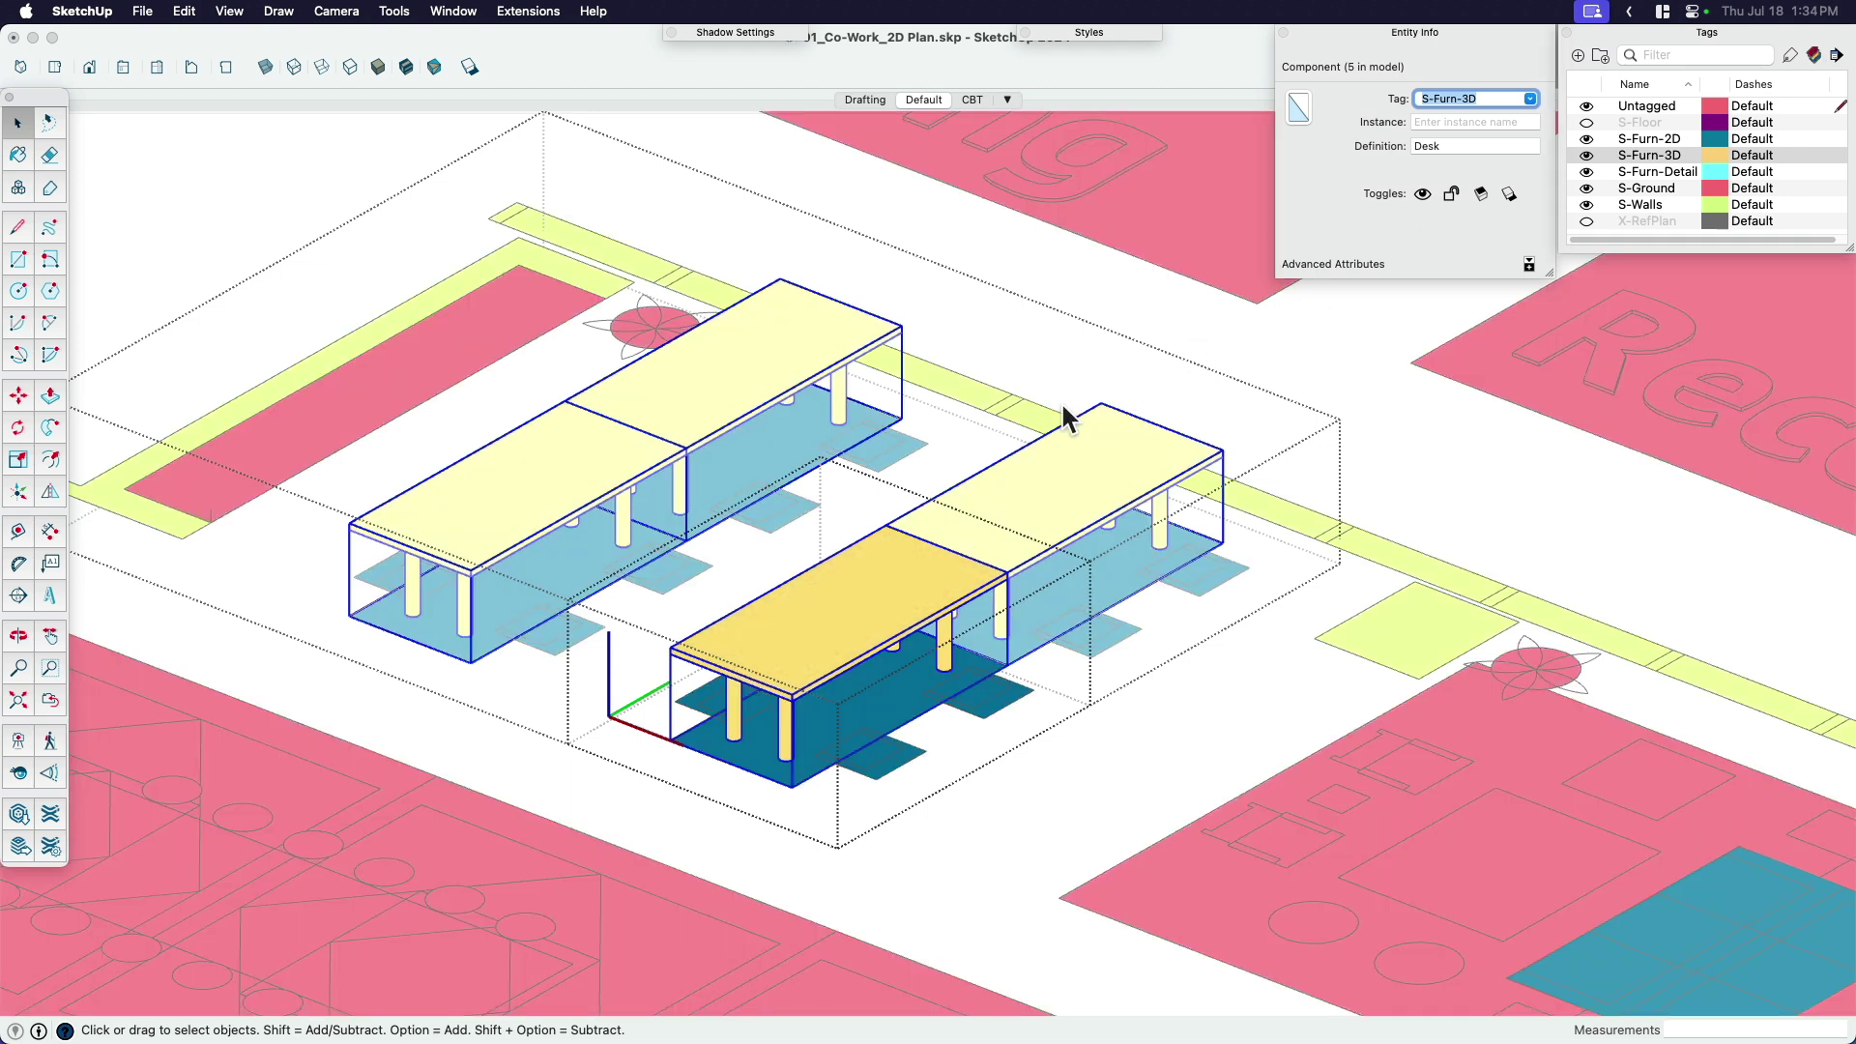
key(space)
click(900, 722)
click(862, 729)
click(863, 754)
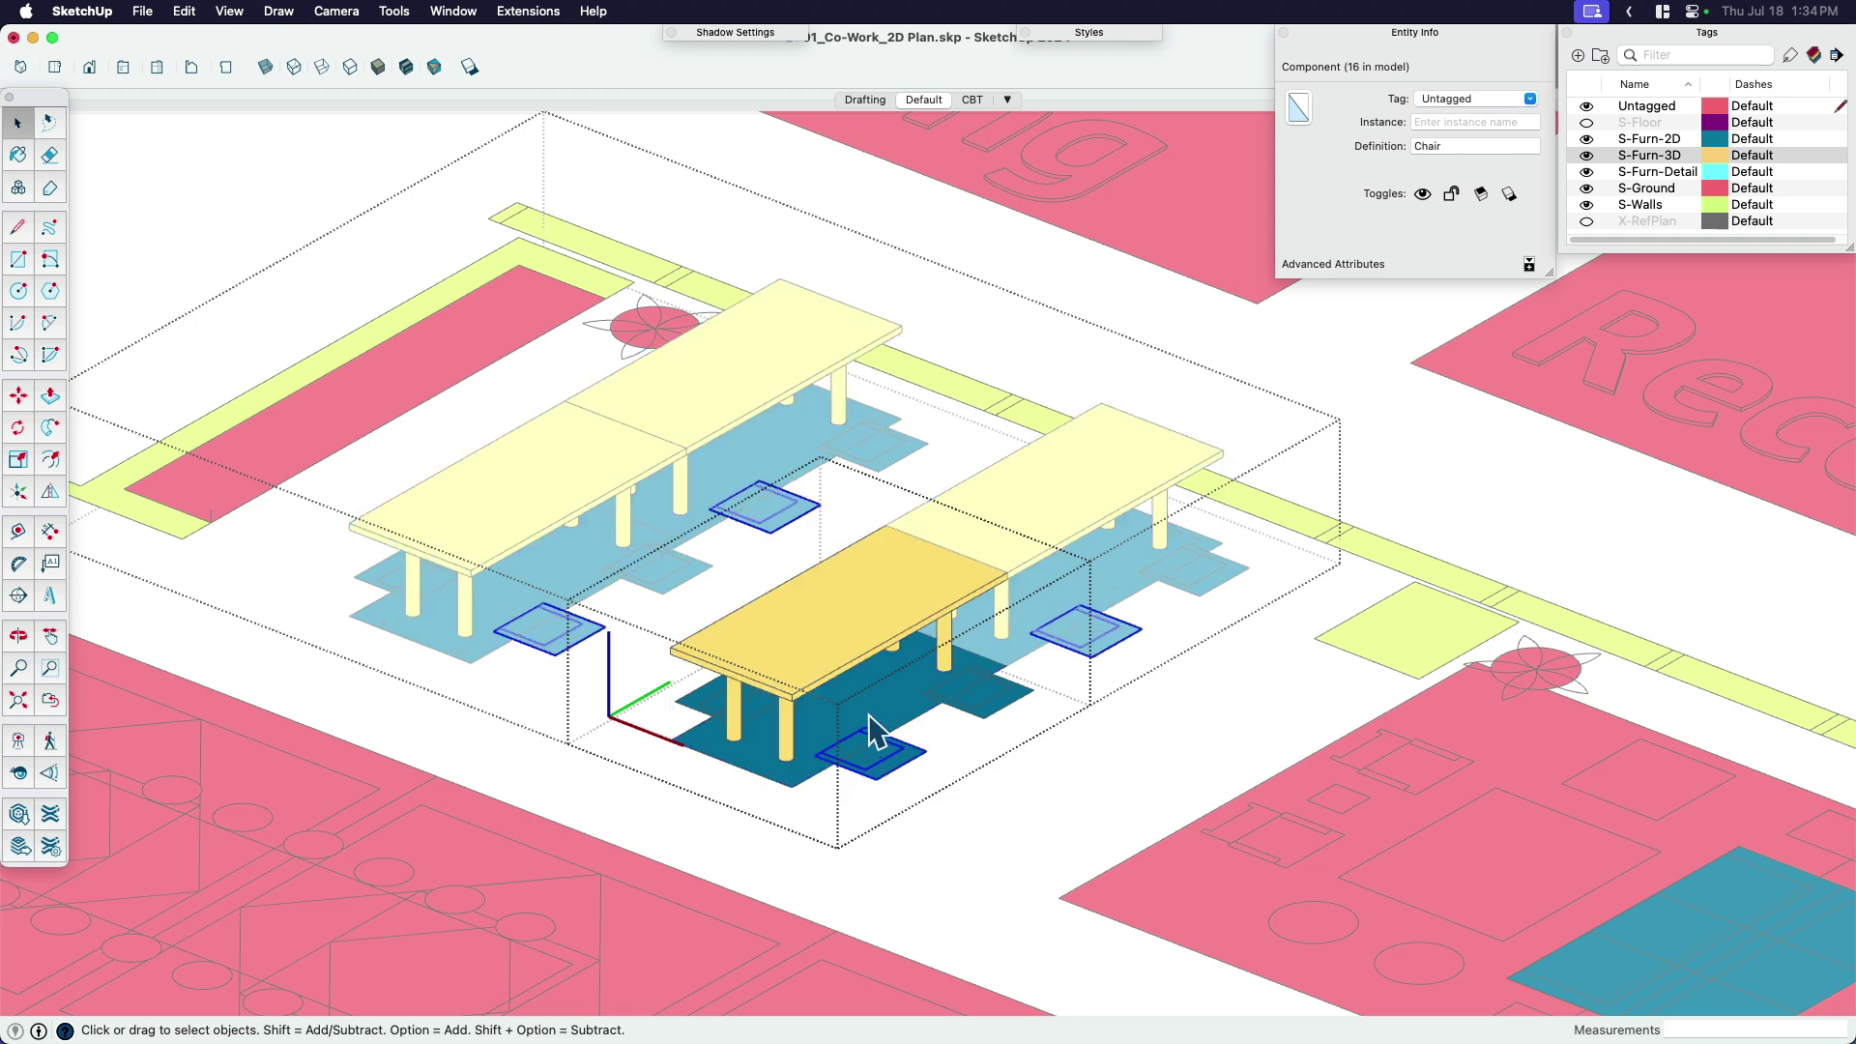
click(866, 719)
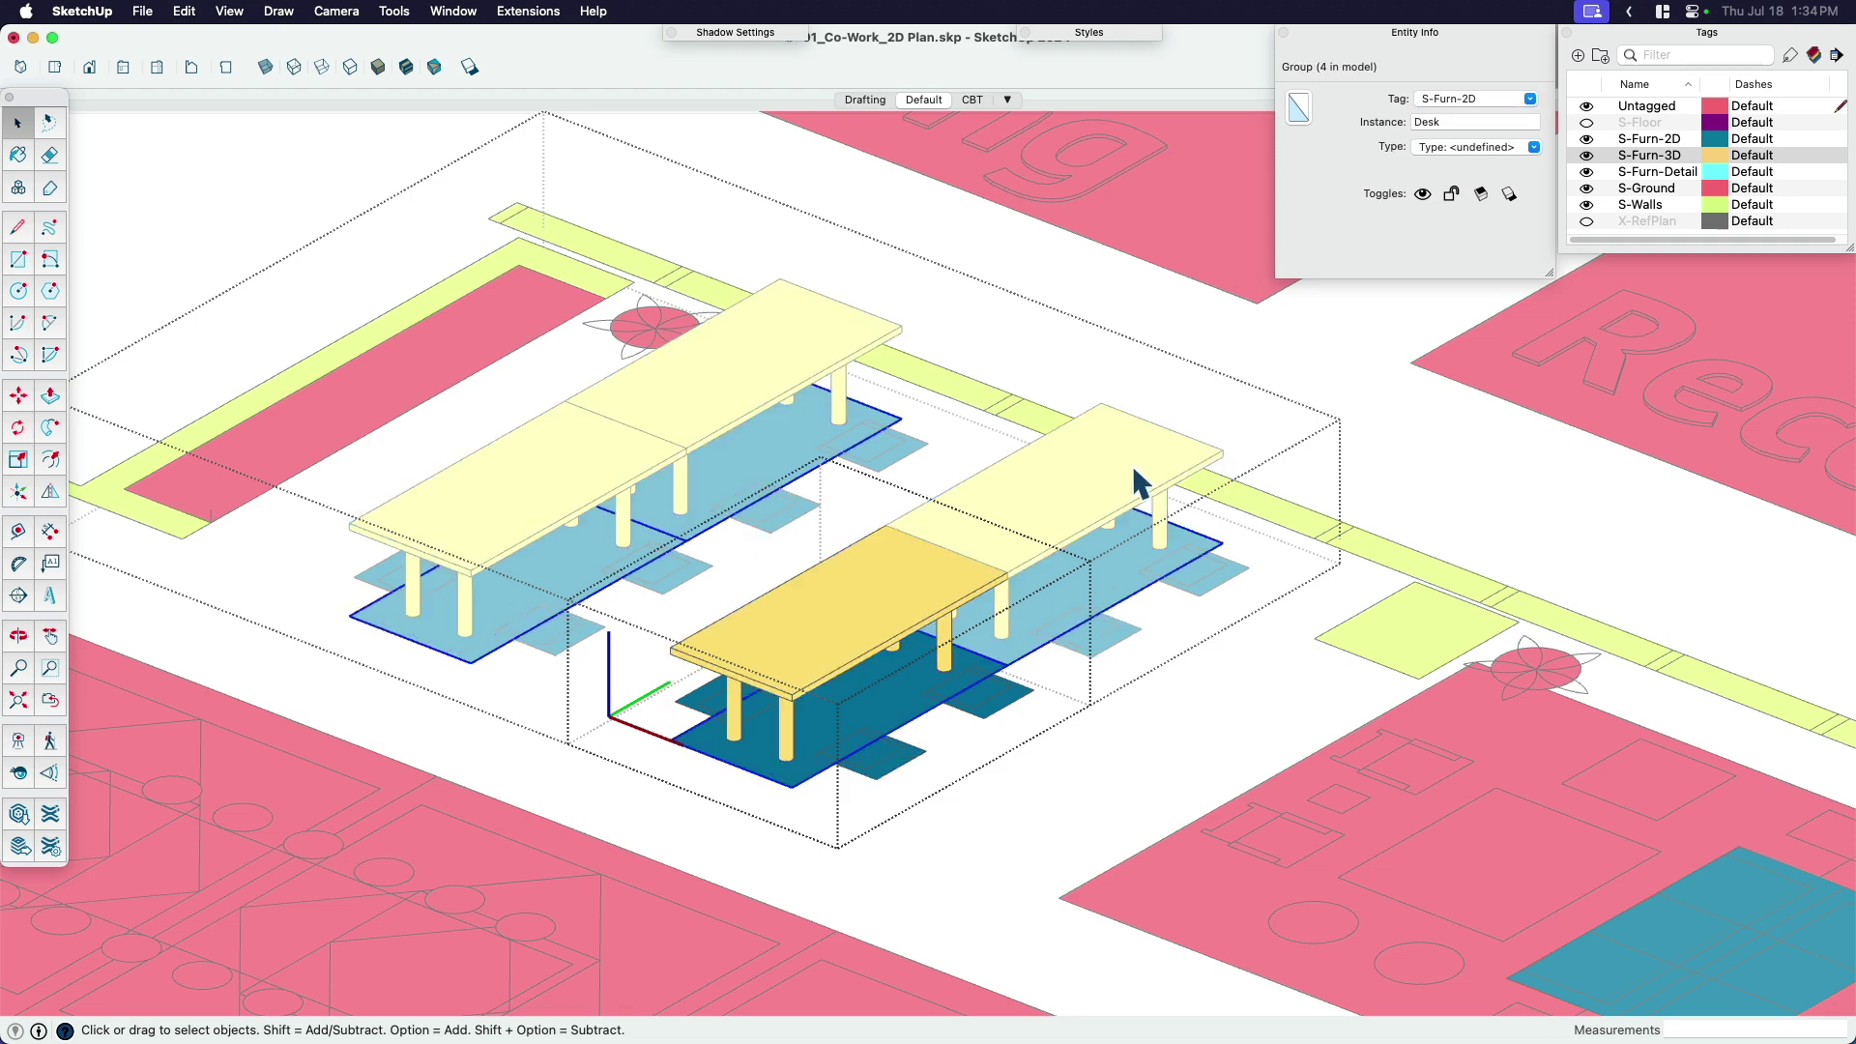
click(1586, 140)
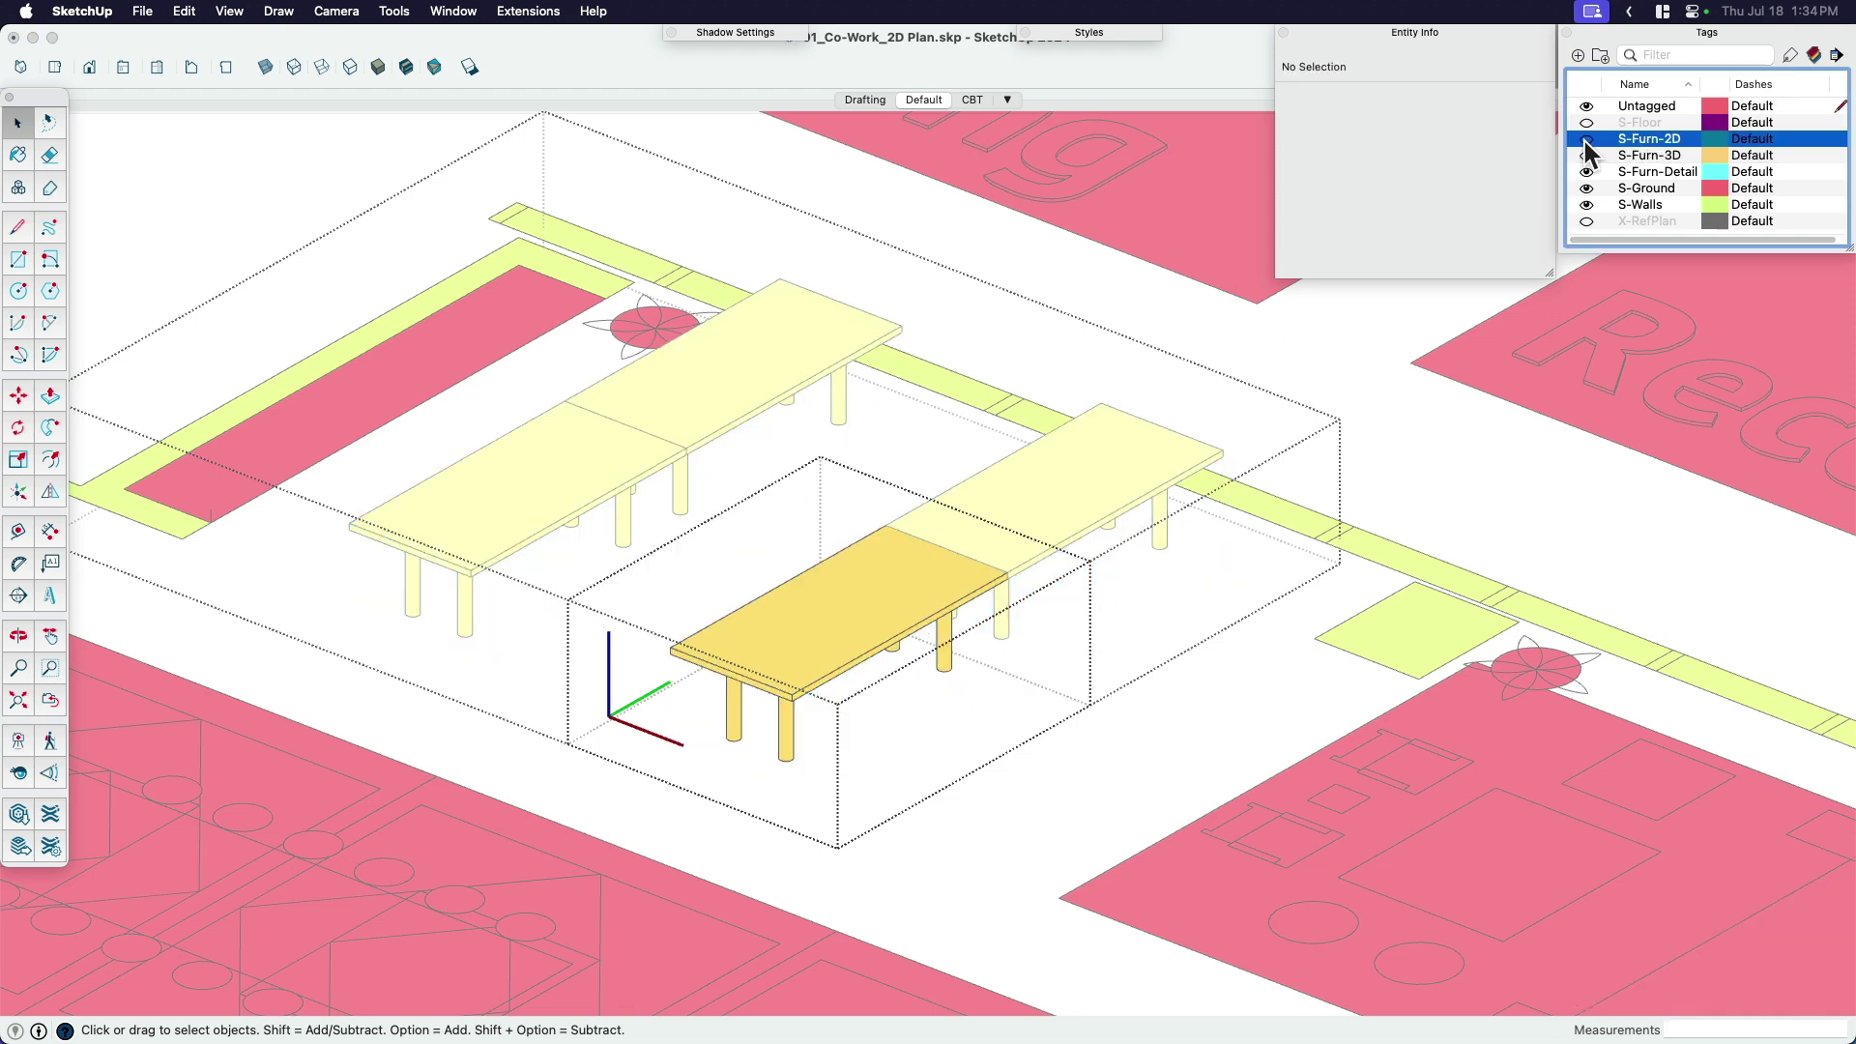
click(966, 654)
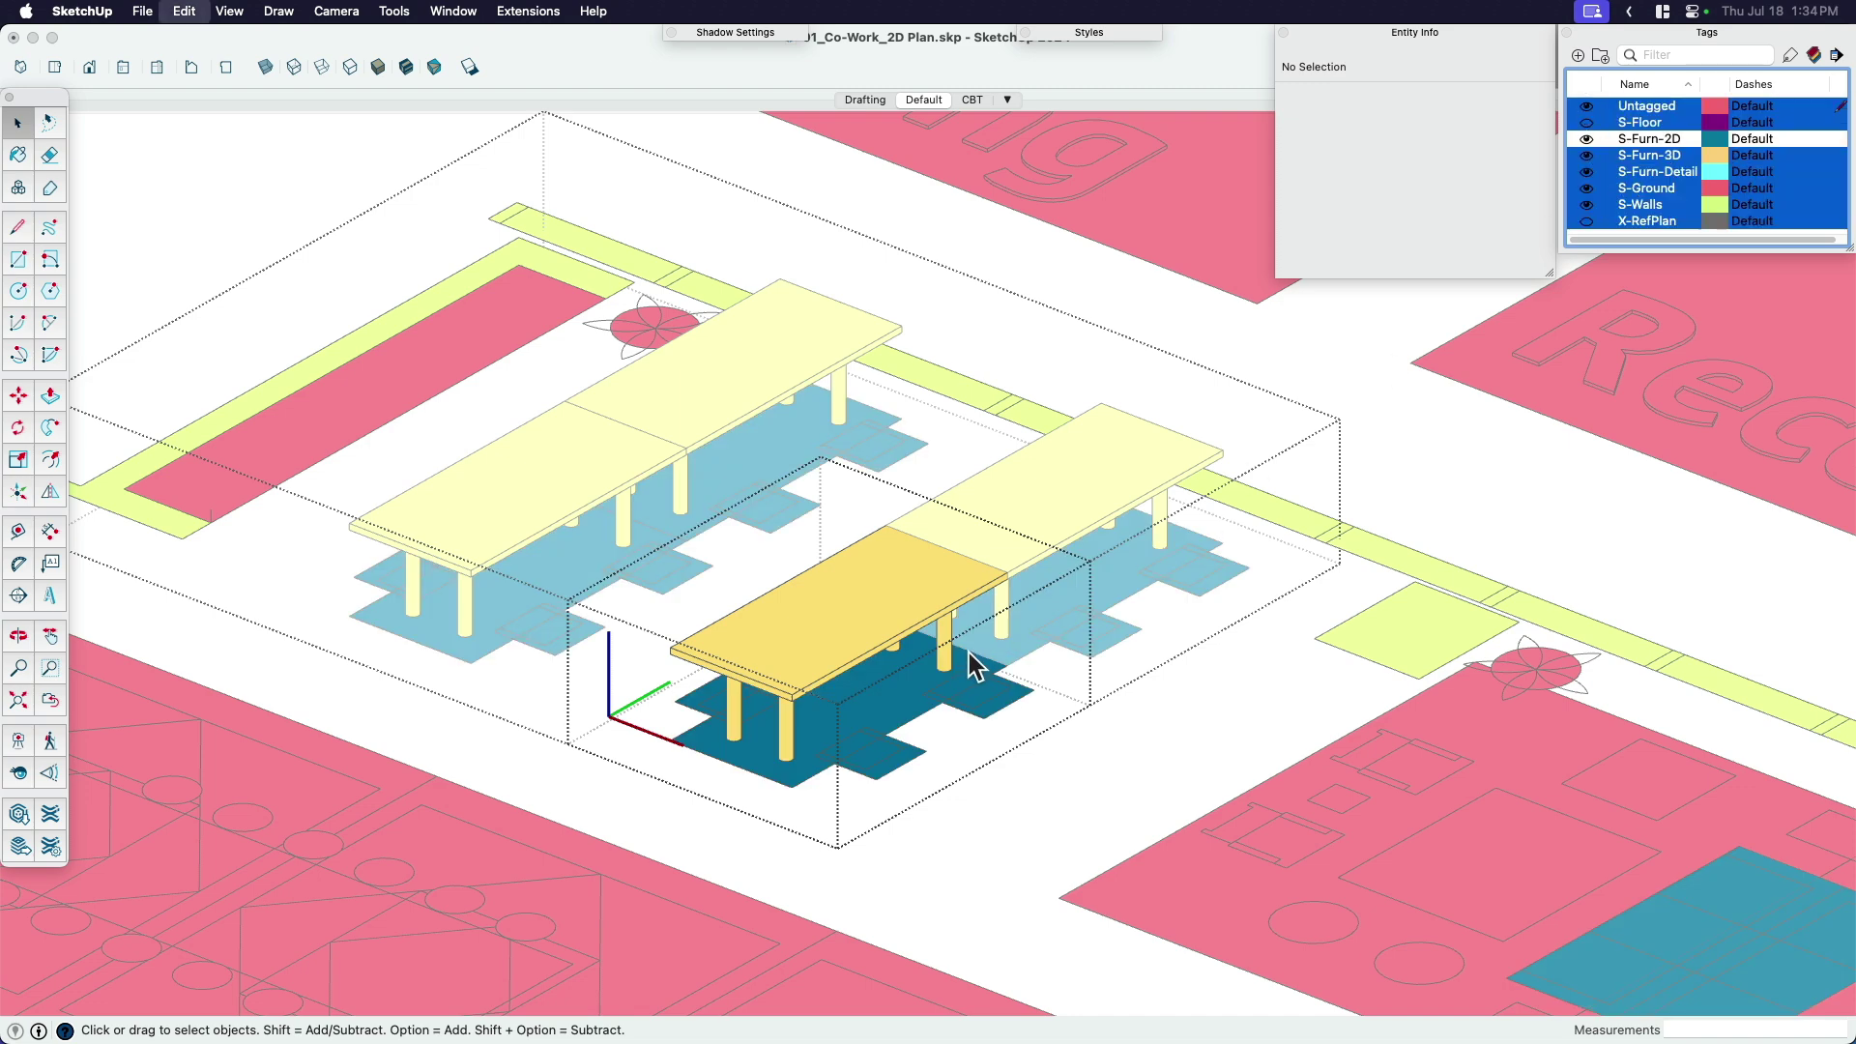
Reset the six pieces to Untagged, then tag the footprint group S-Furn-2D and the desks S-Furn-3D.
key(super+a)
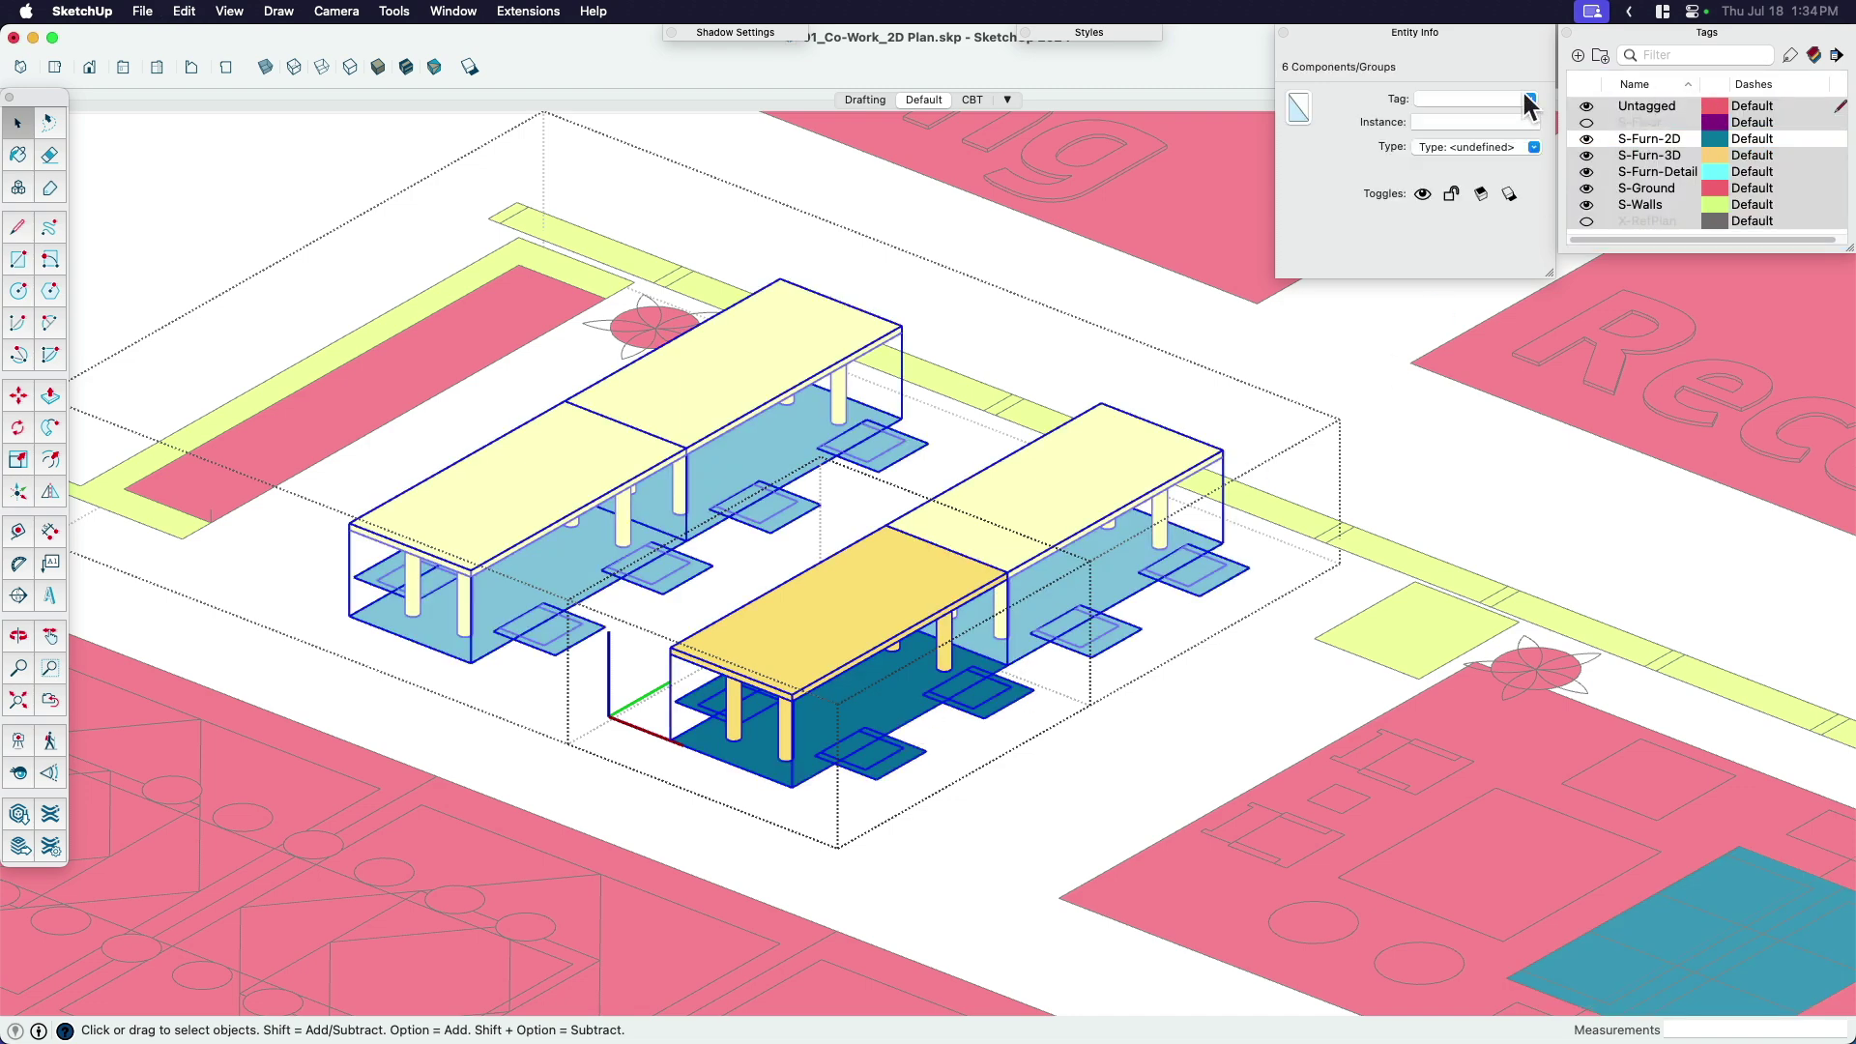
click(1529, 101)
click(1454, 120)
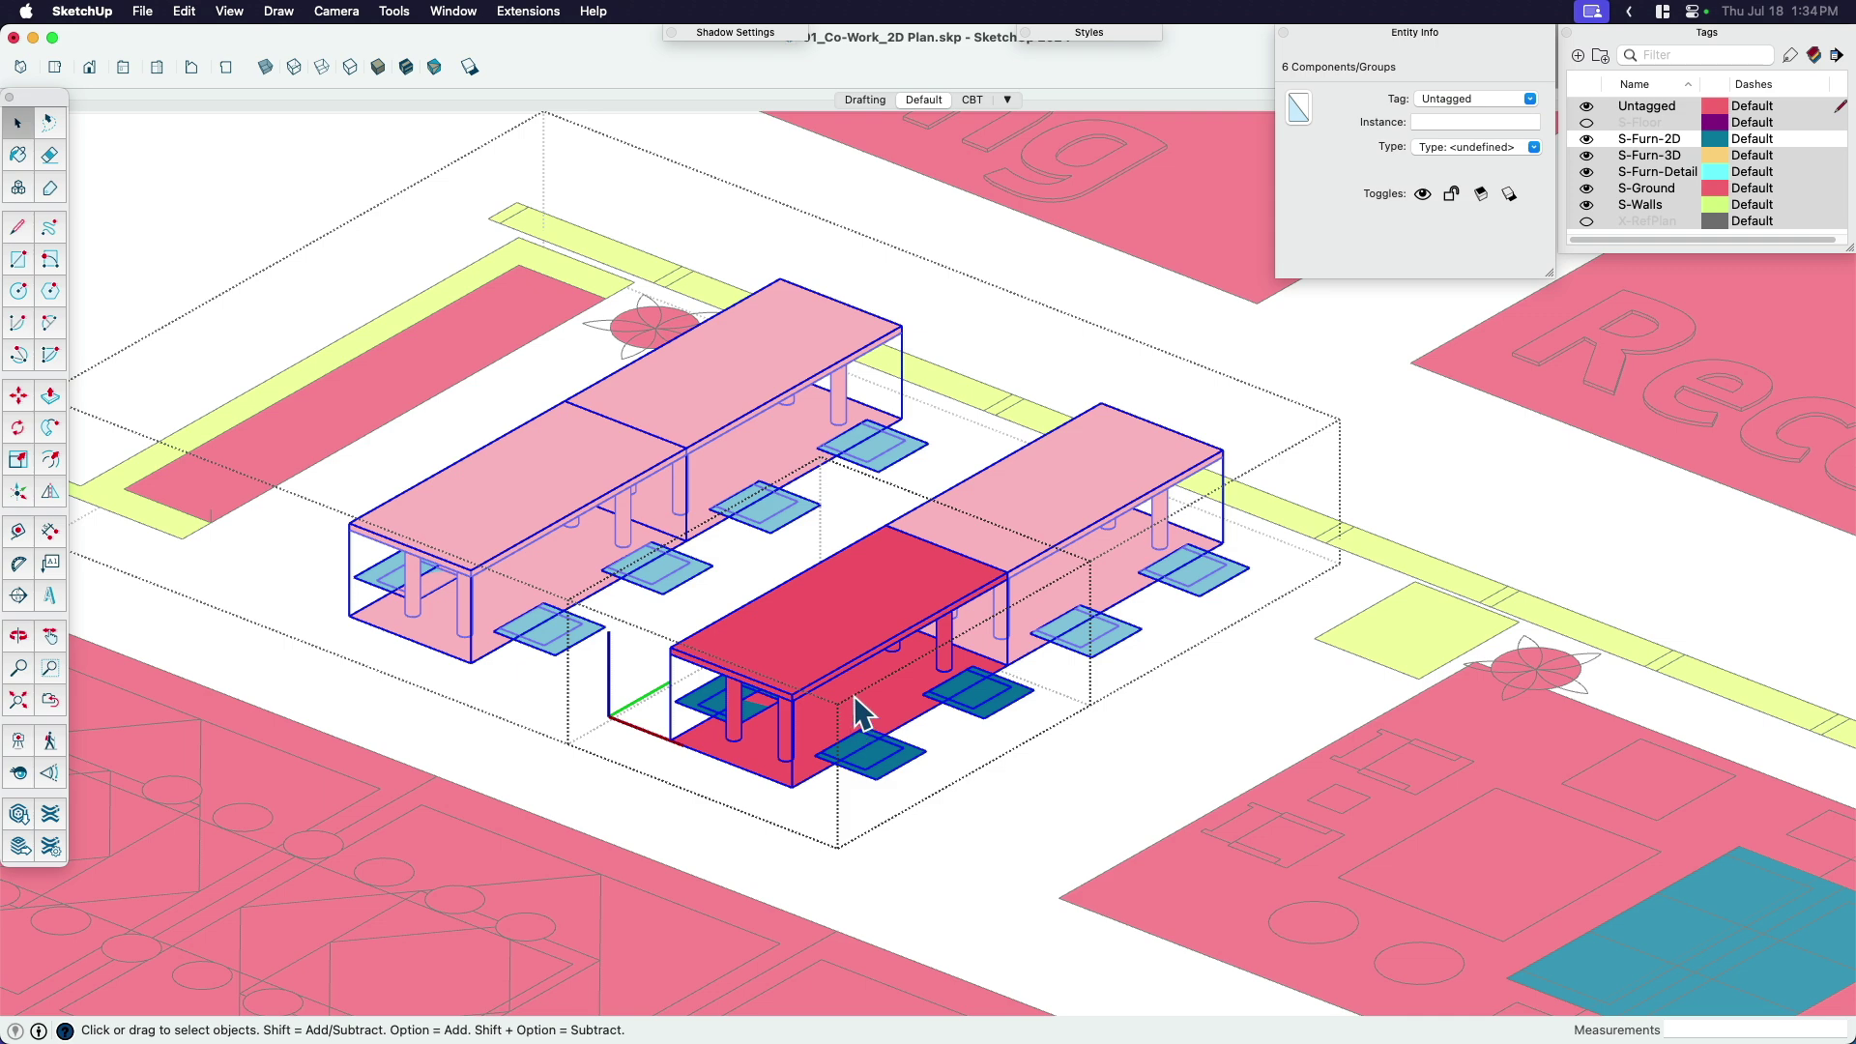
click(868, 645)
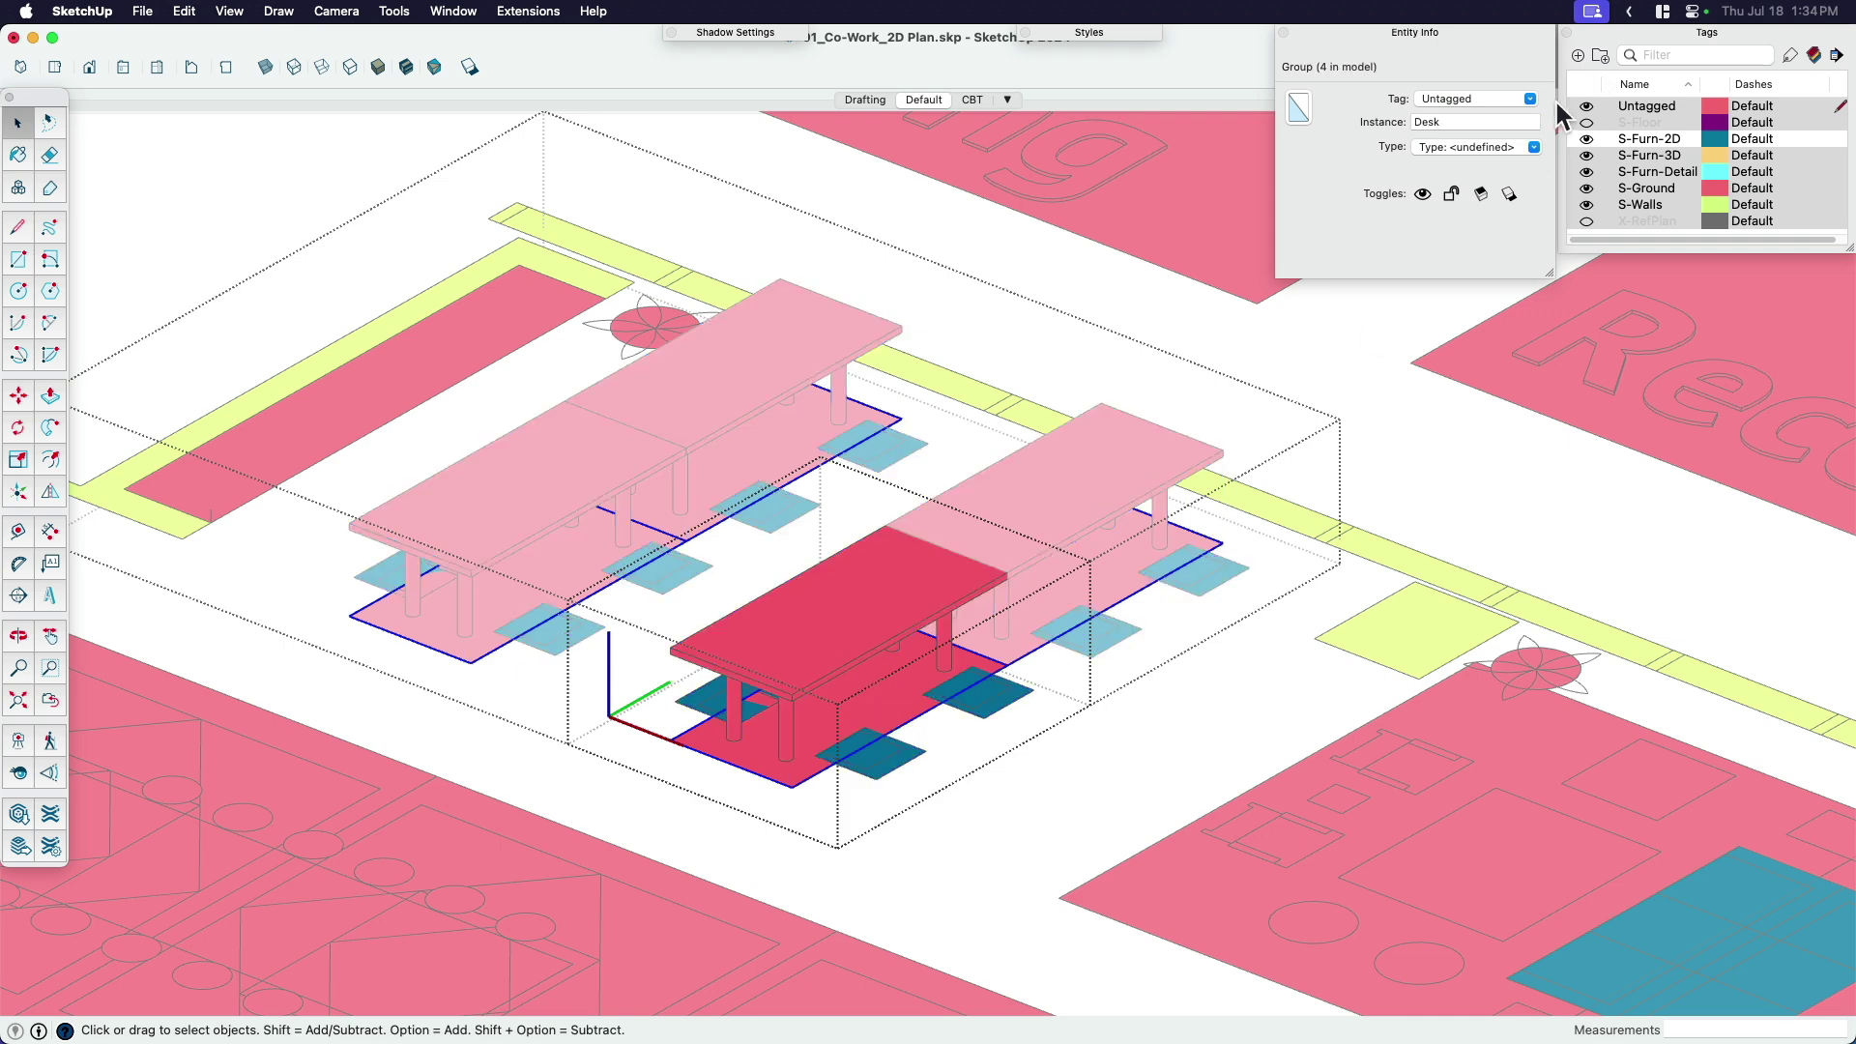
click(1531, 100)
click(1473, 146)
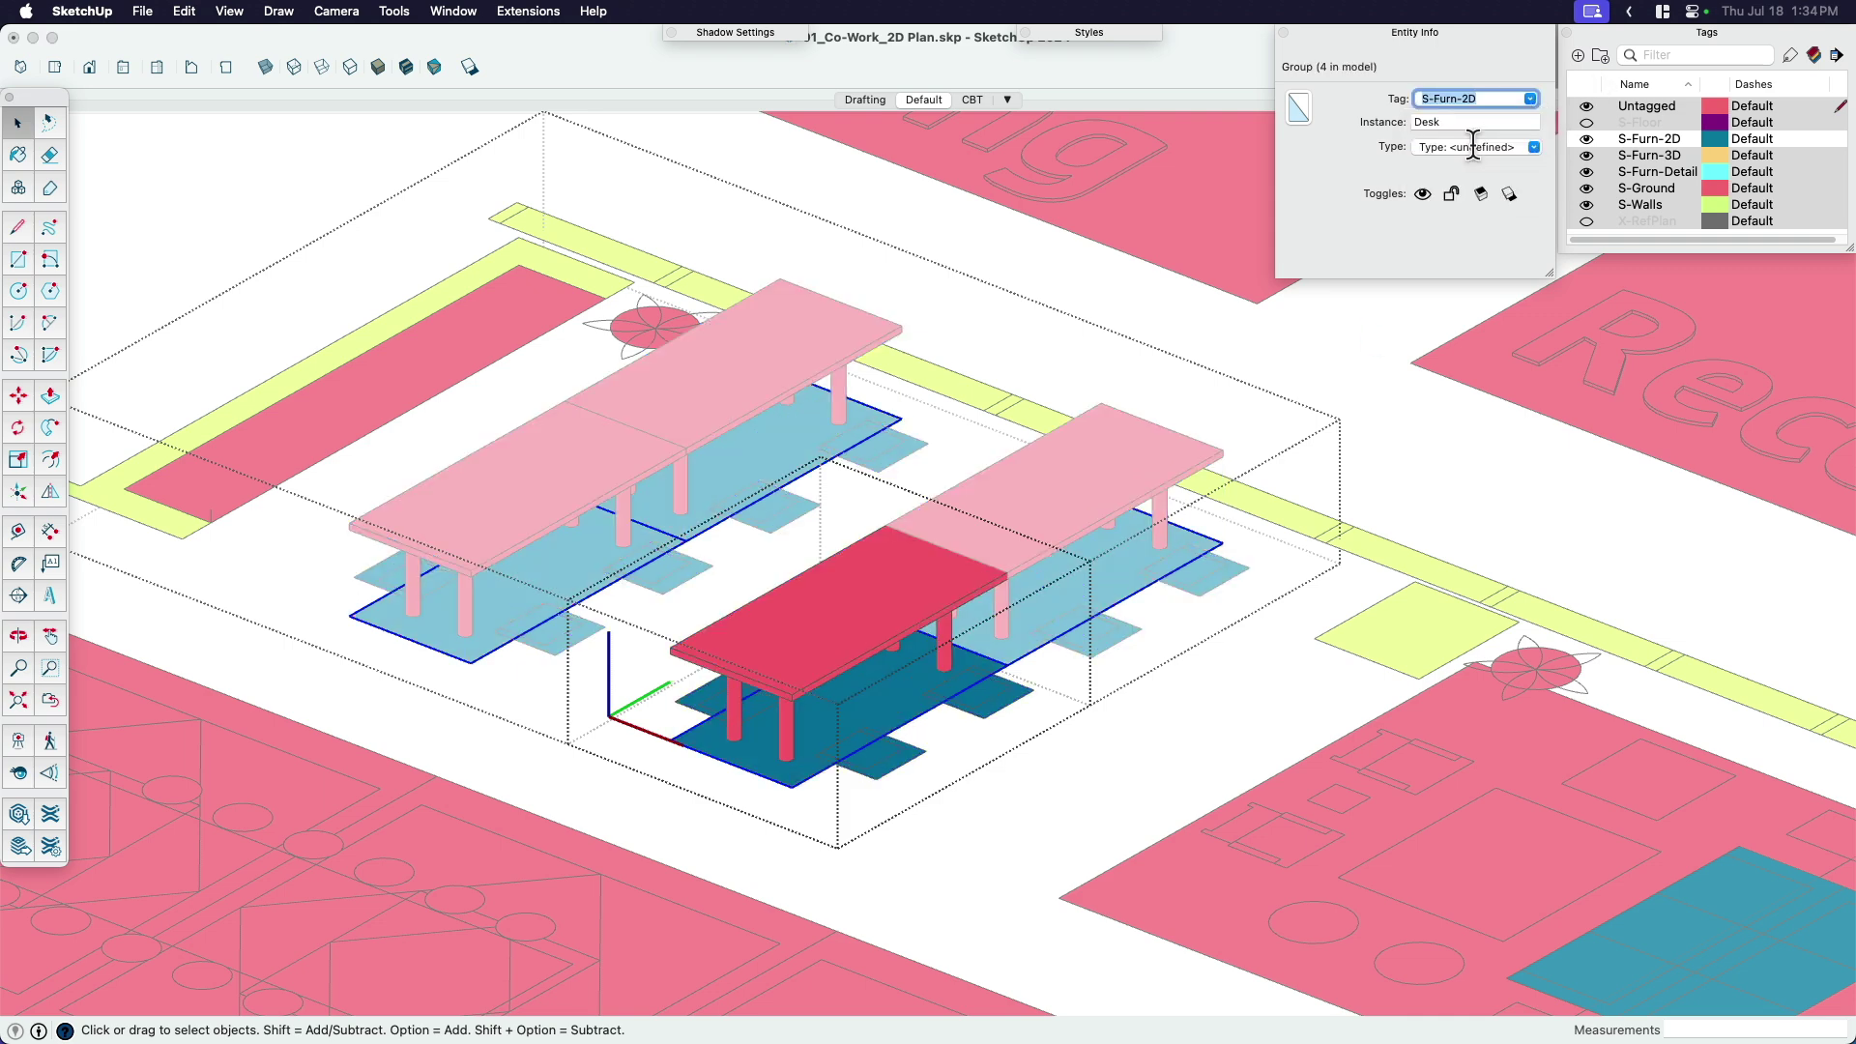
click(880, 616)
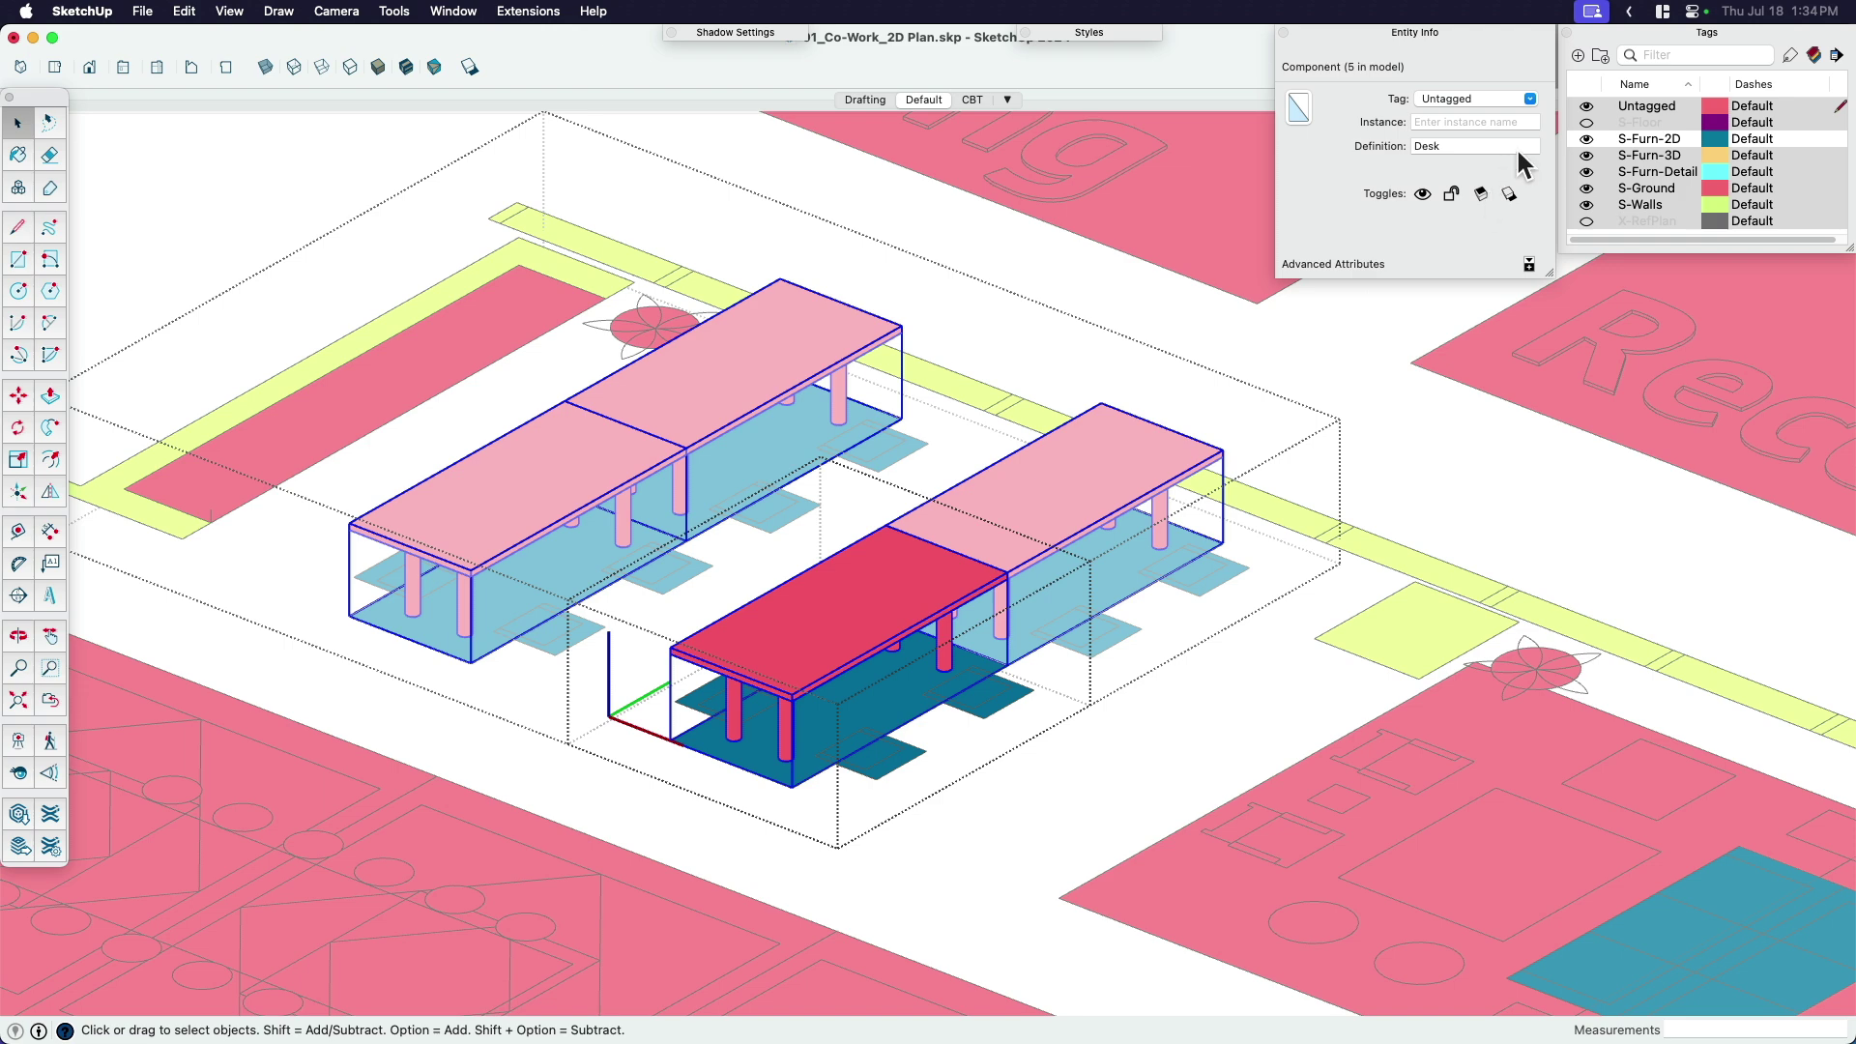
click(1531, 100)
click(1467, 160)
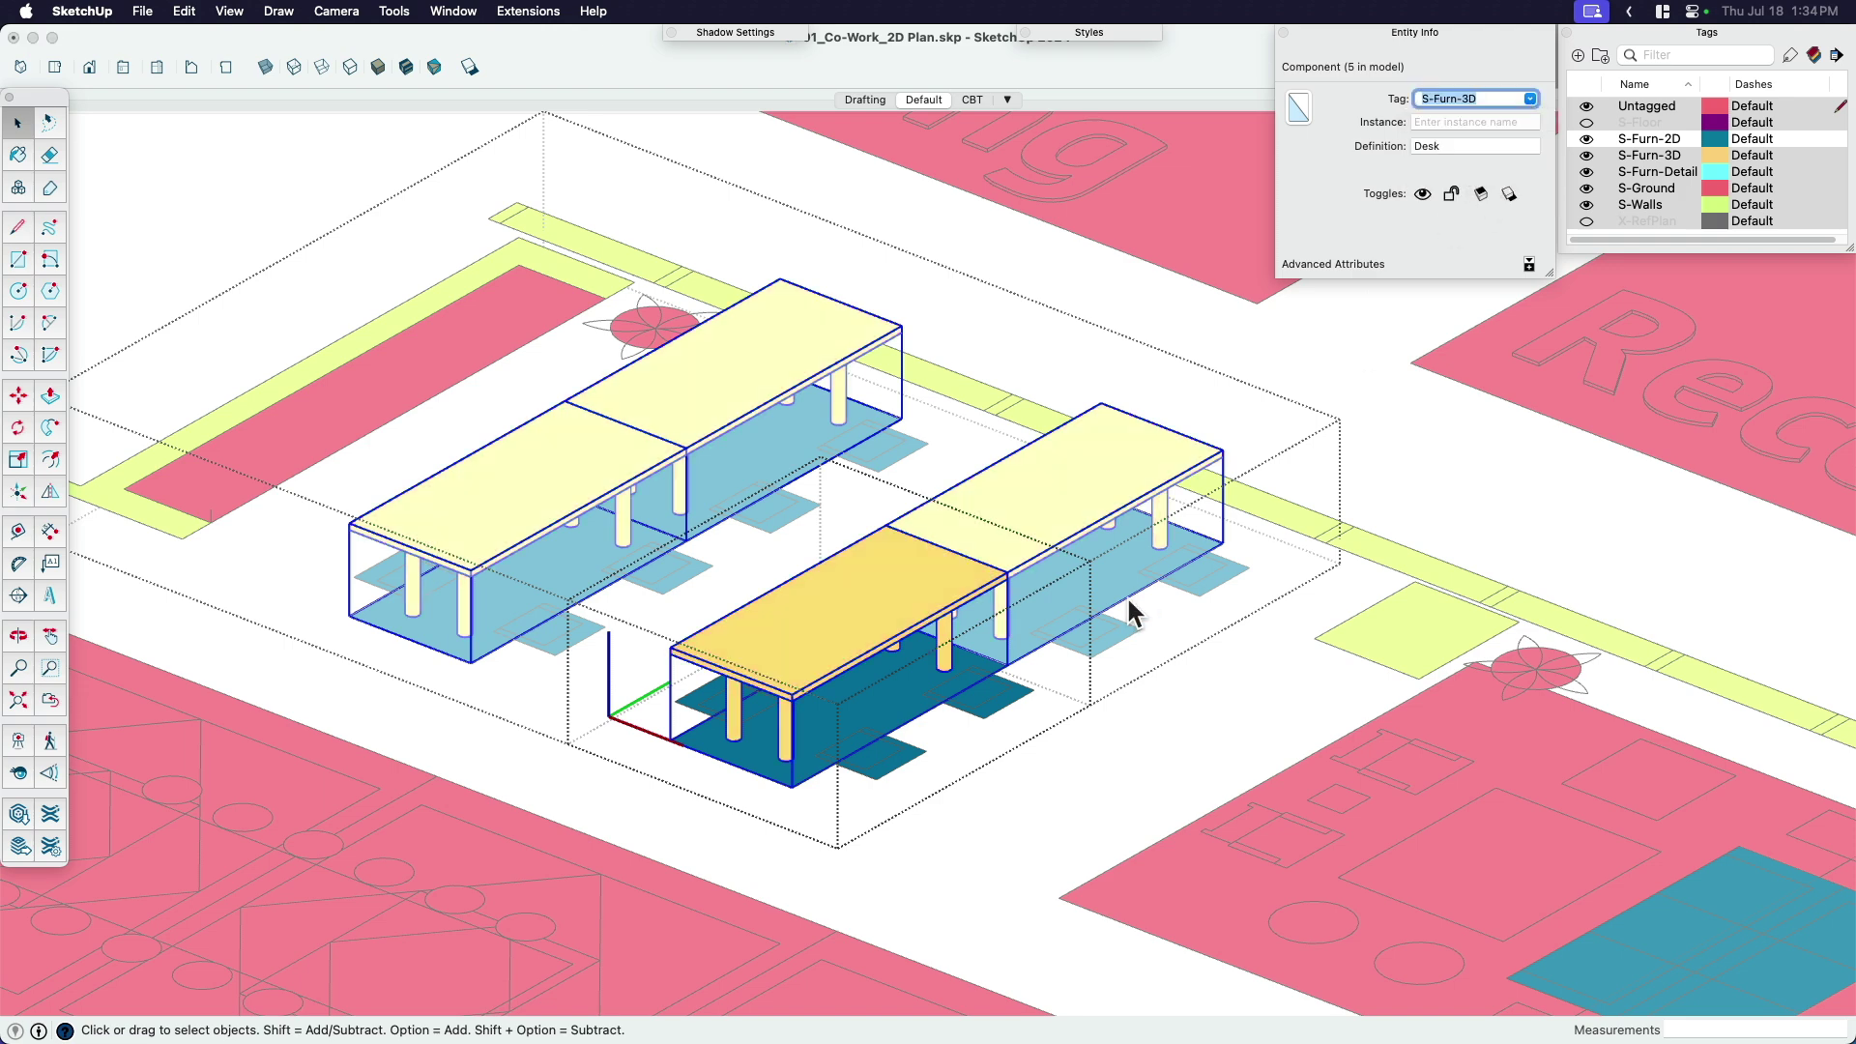
Exit the workstation group and toggle S-Furn-3D visibility off and on to check the footprints.
click(1417, 450)
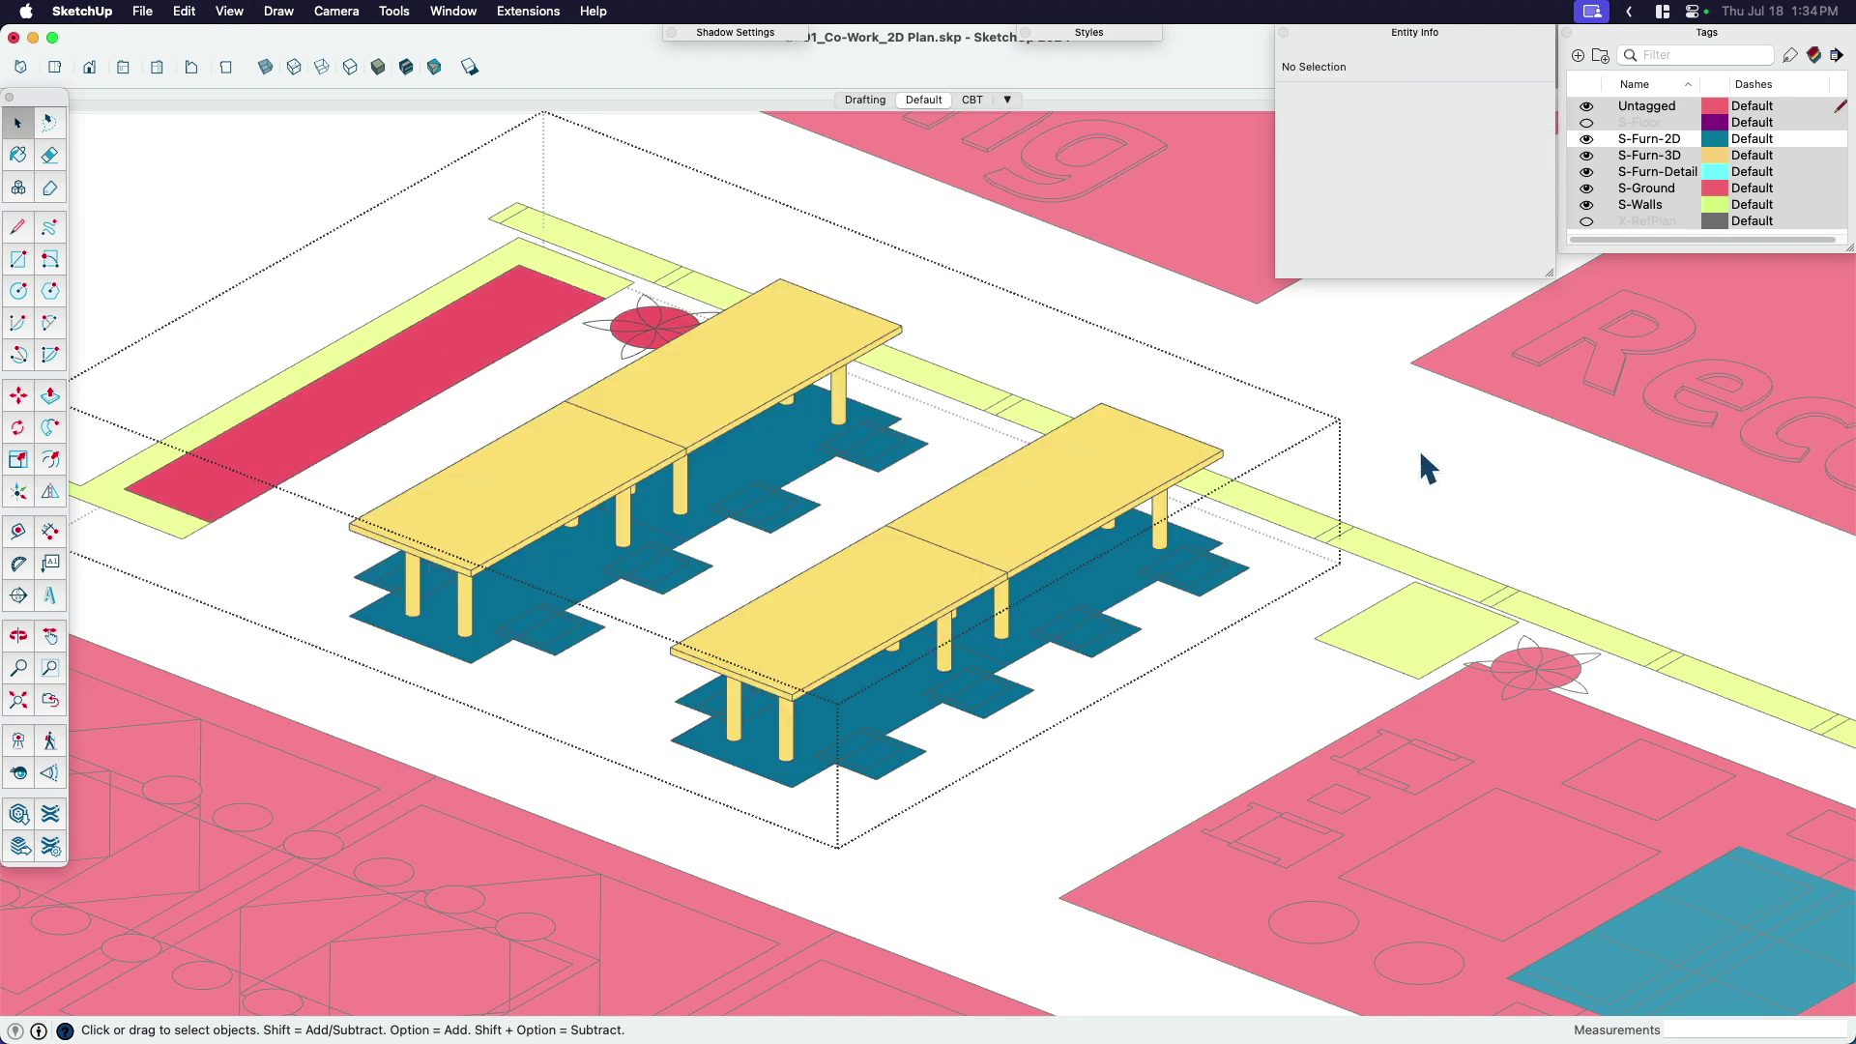
click(1348, 422)
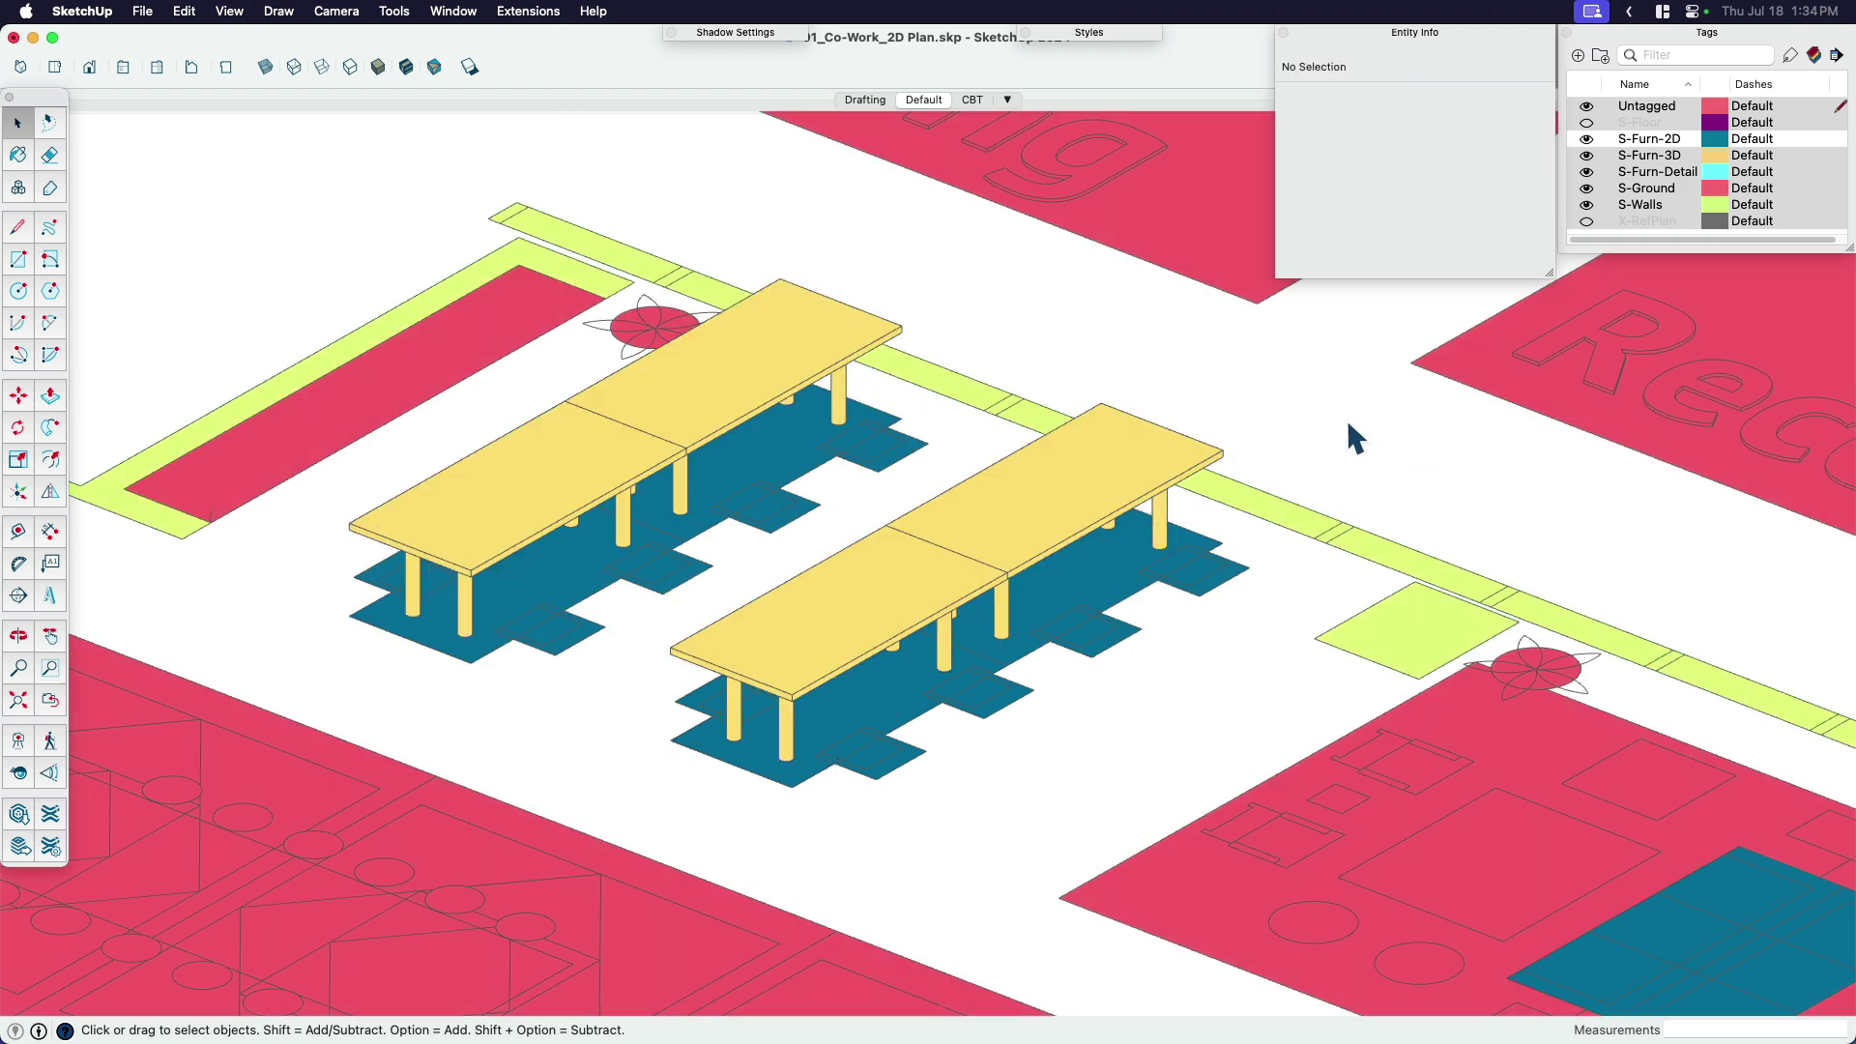
click(1585, 157)
click(1586, 156)
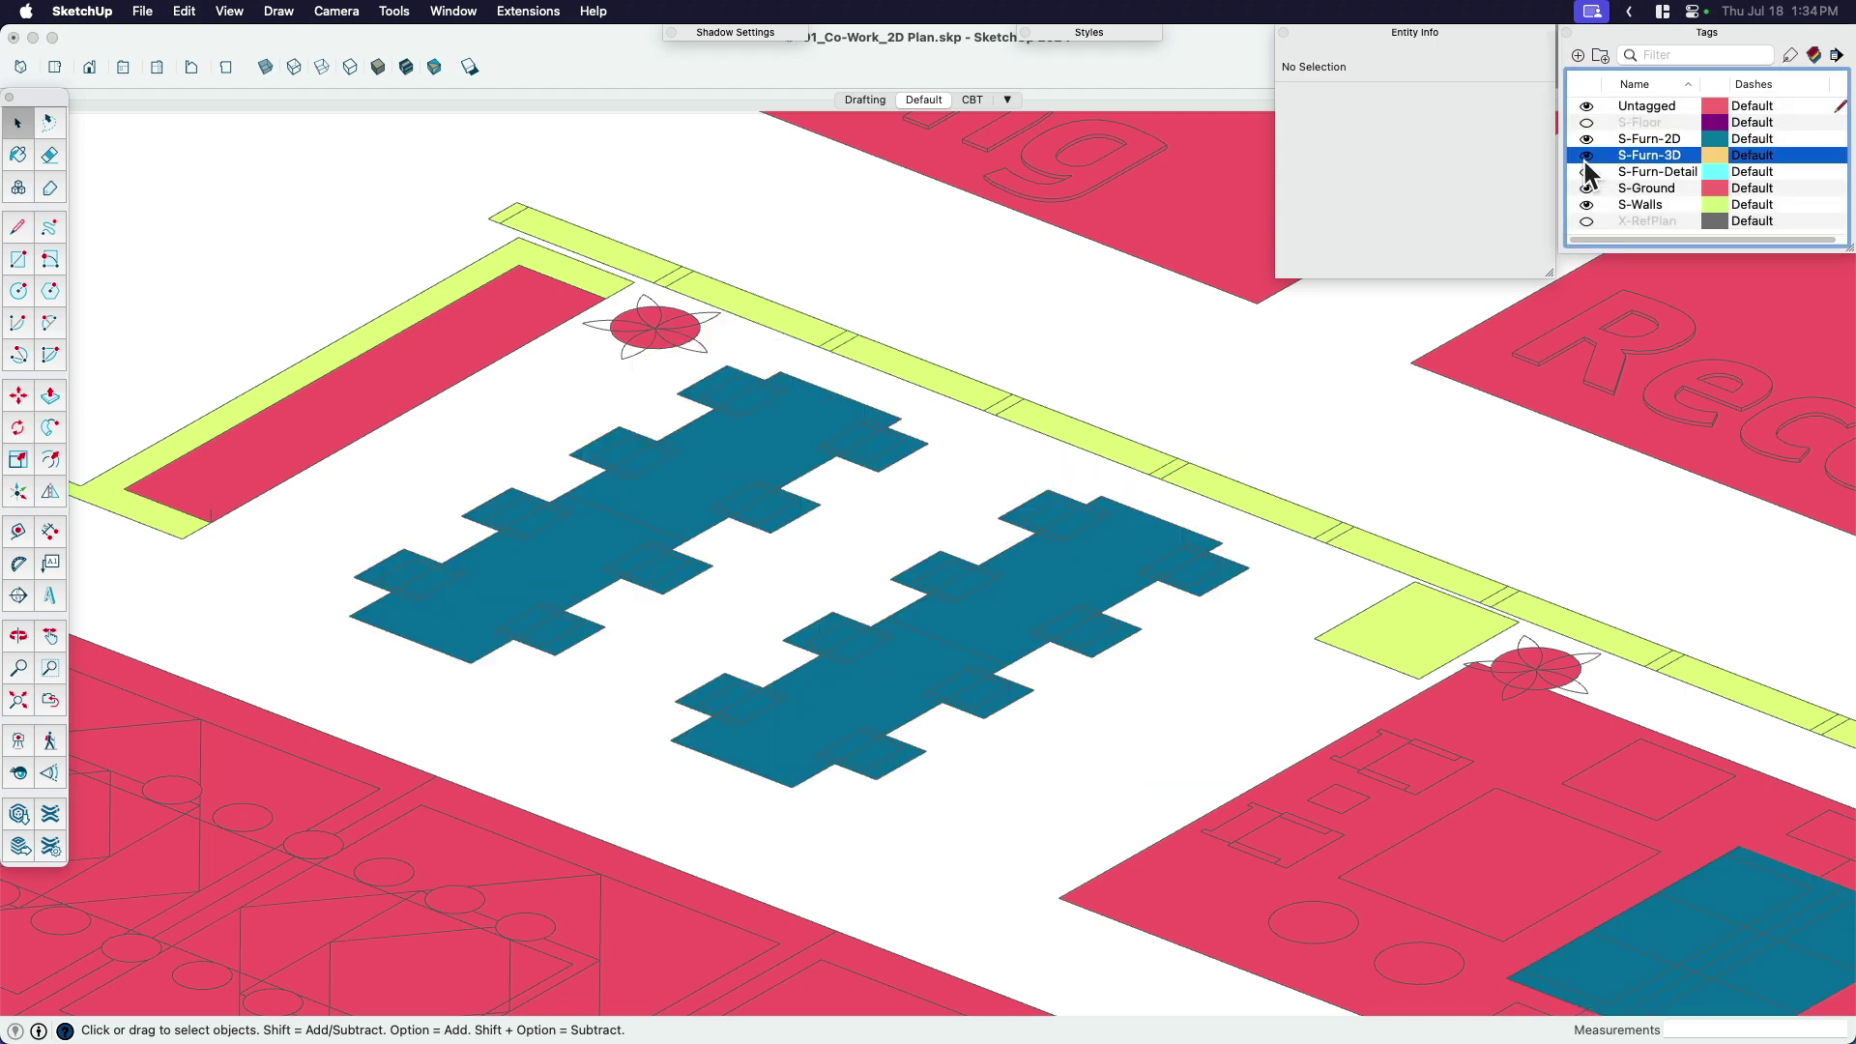
click(1586, 155)
click(1315, 431)
scroll(1323, 559, down, 3)
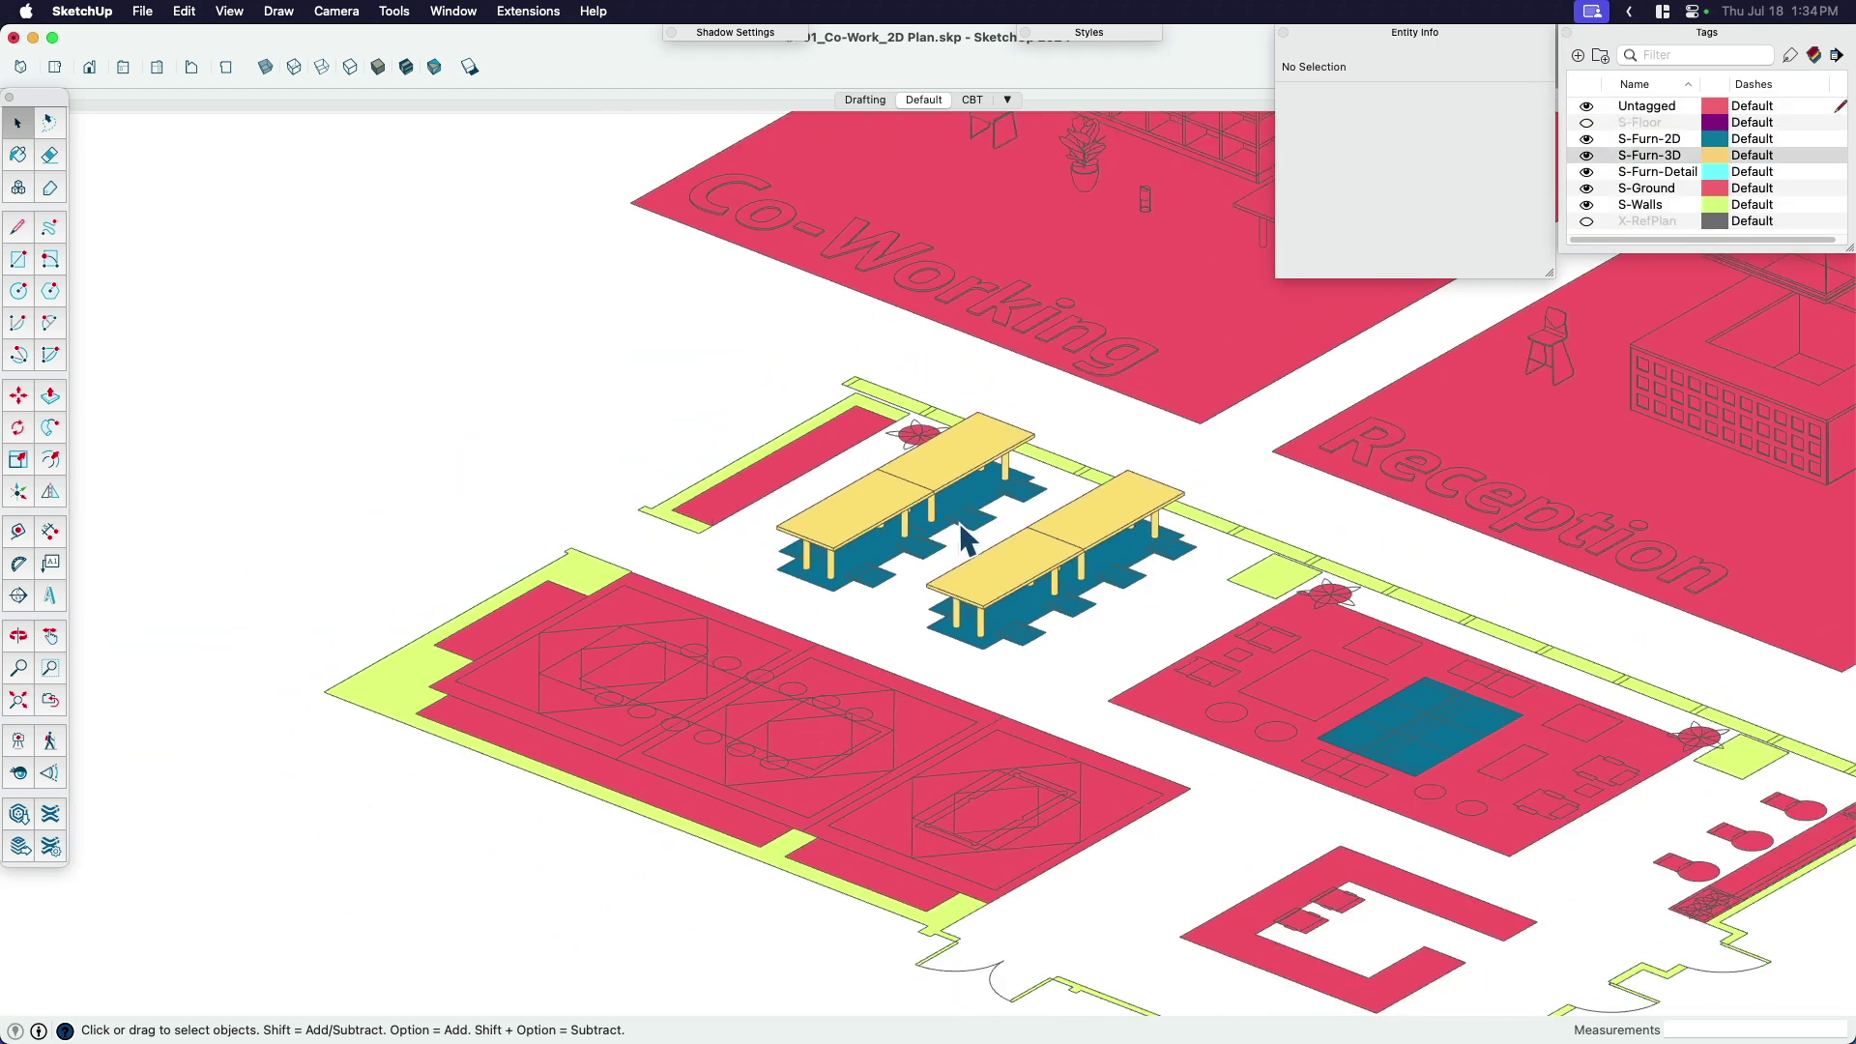
Bring the Co-Working room into view and select only the desk chair.
shift+middle_drag(983, 578, 940, 774)
click(1040, 356)
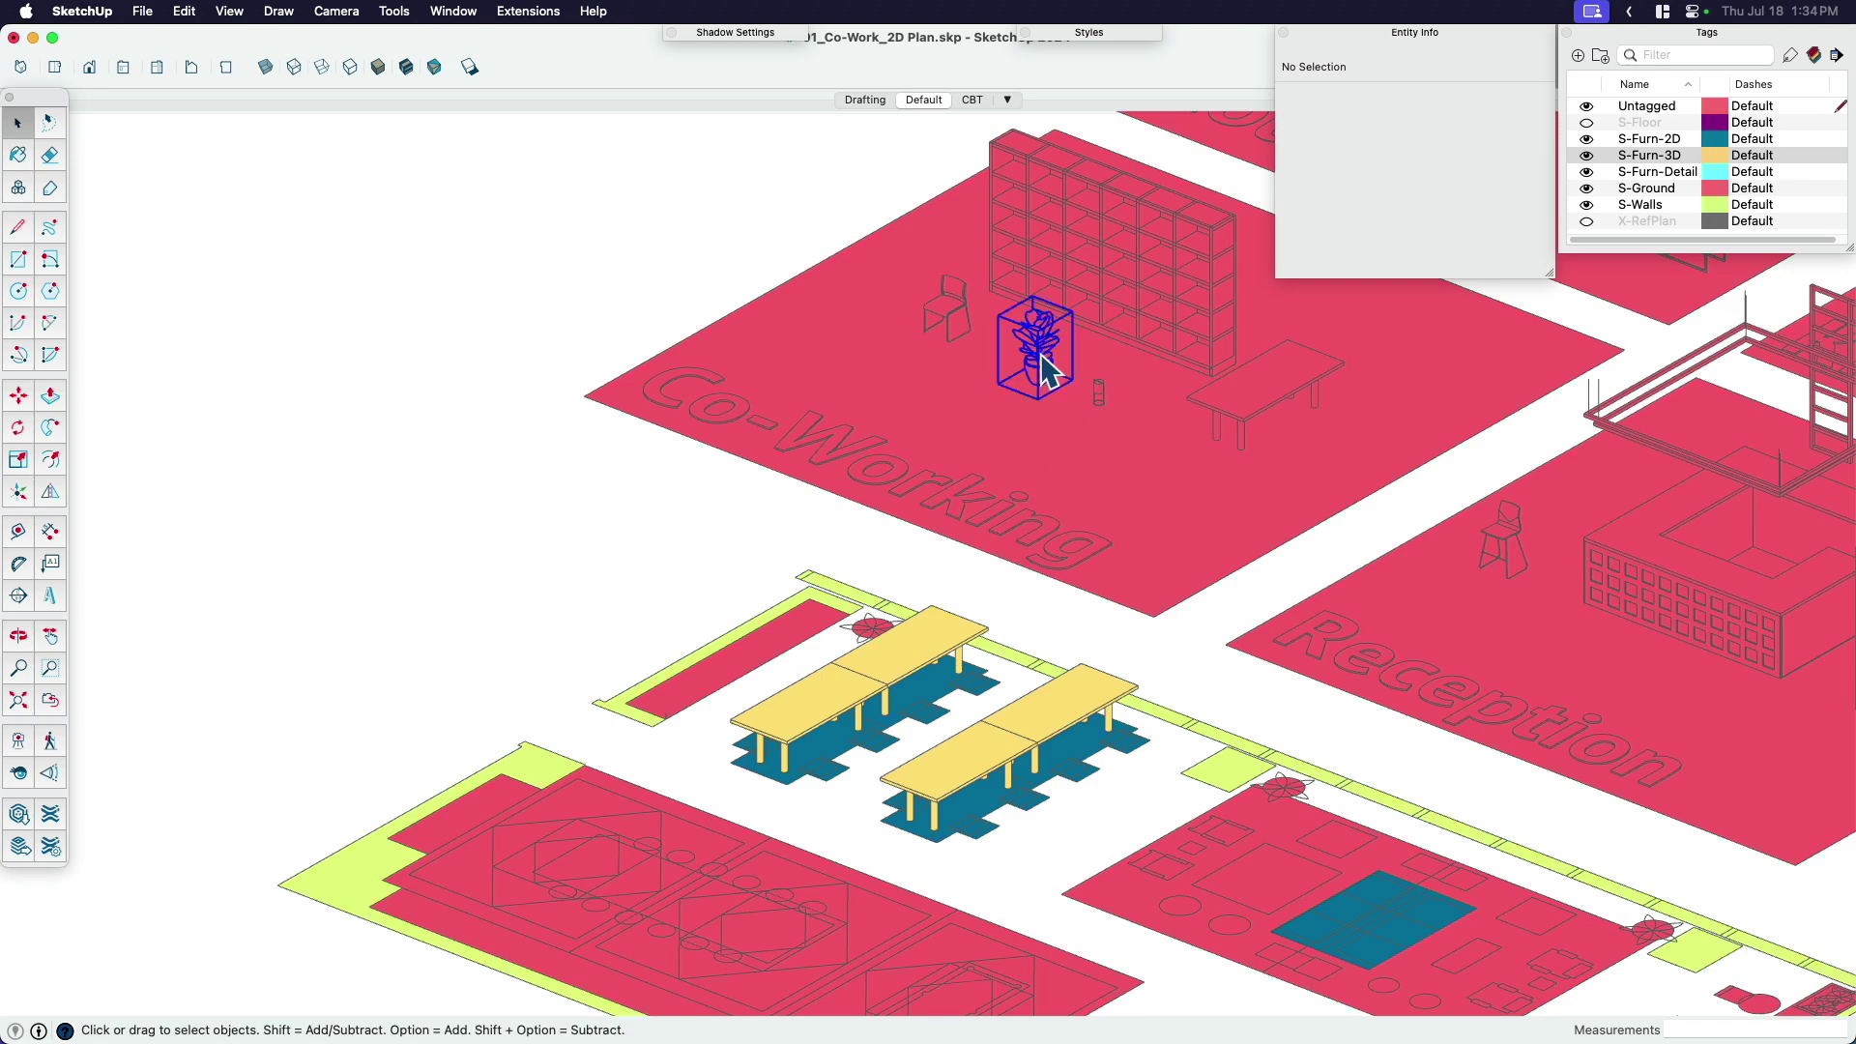
click(1049, 370)
shift+click(957, 329)
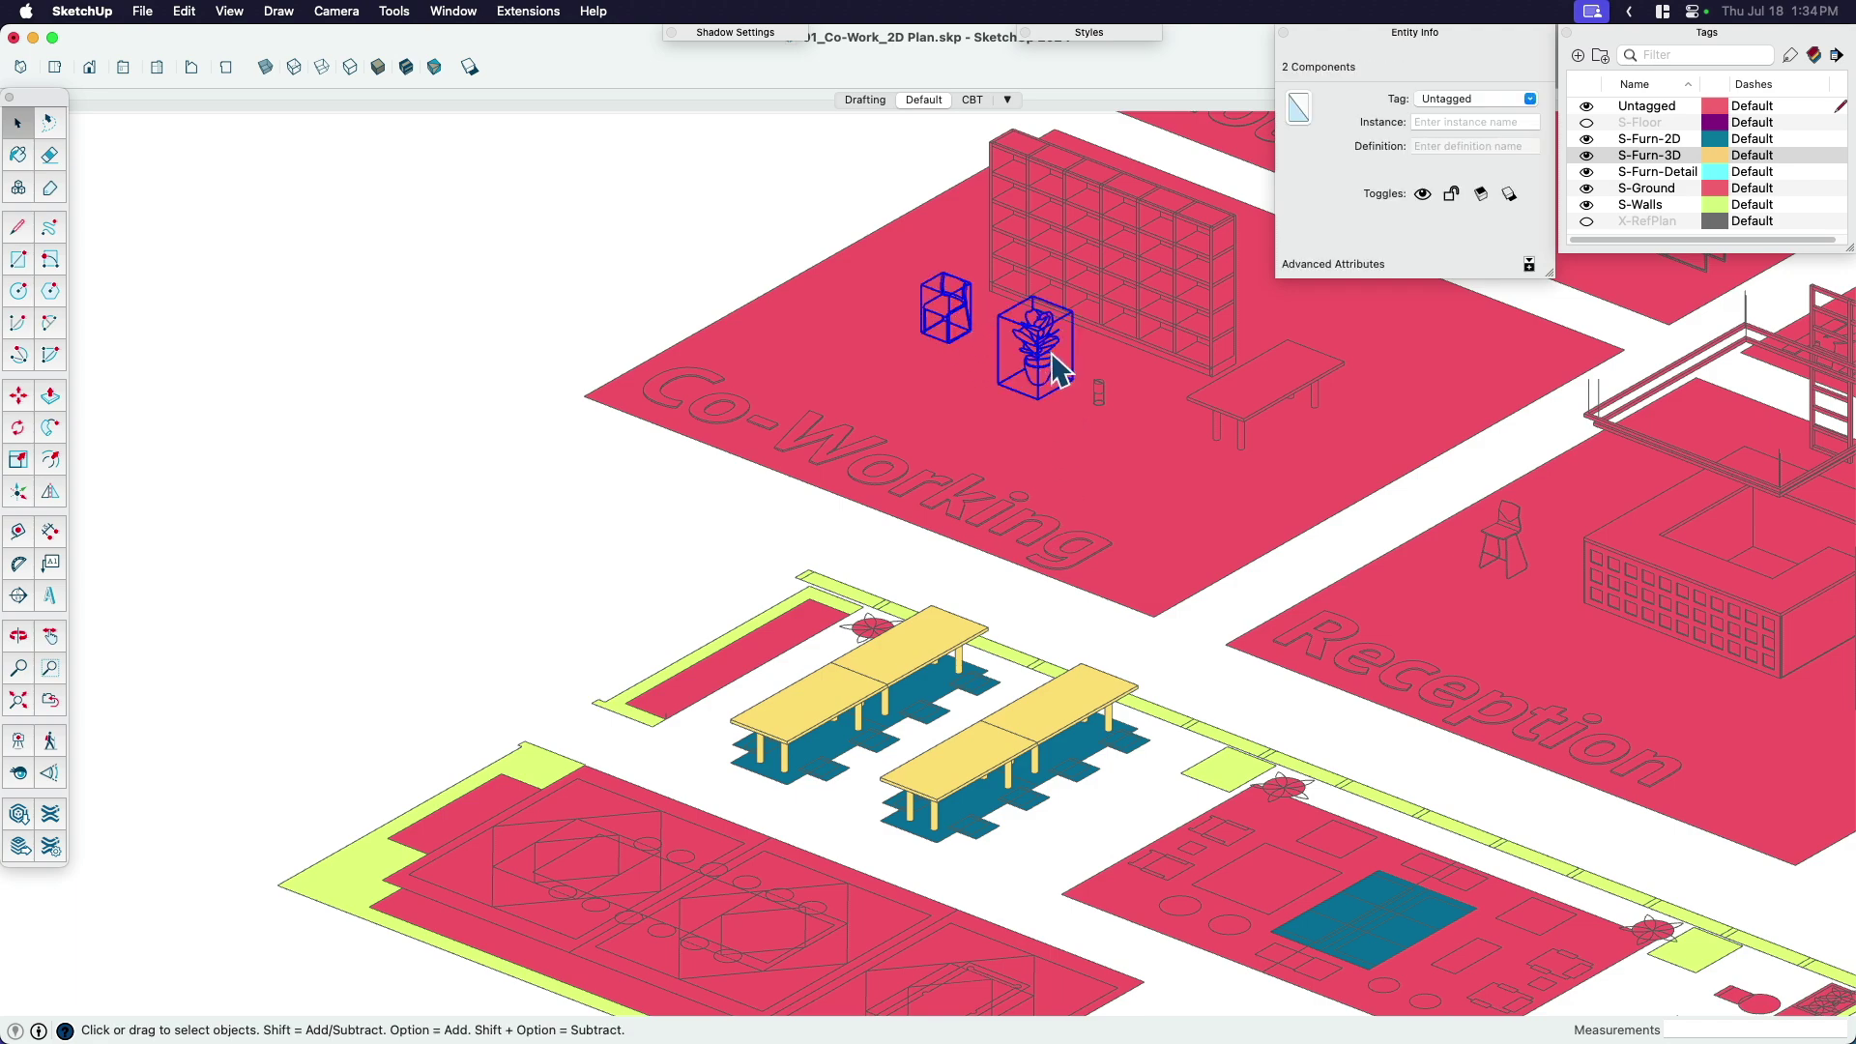
click(1049, 358)
click(952, 319)
Inside the workstation component, paste the copied desk chair beside the desk.
scroll(1037, 834, up, 5)
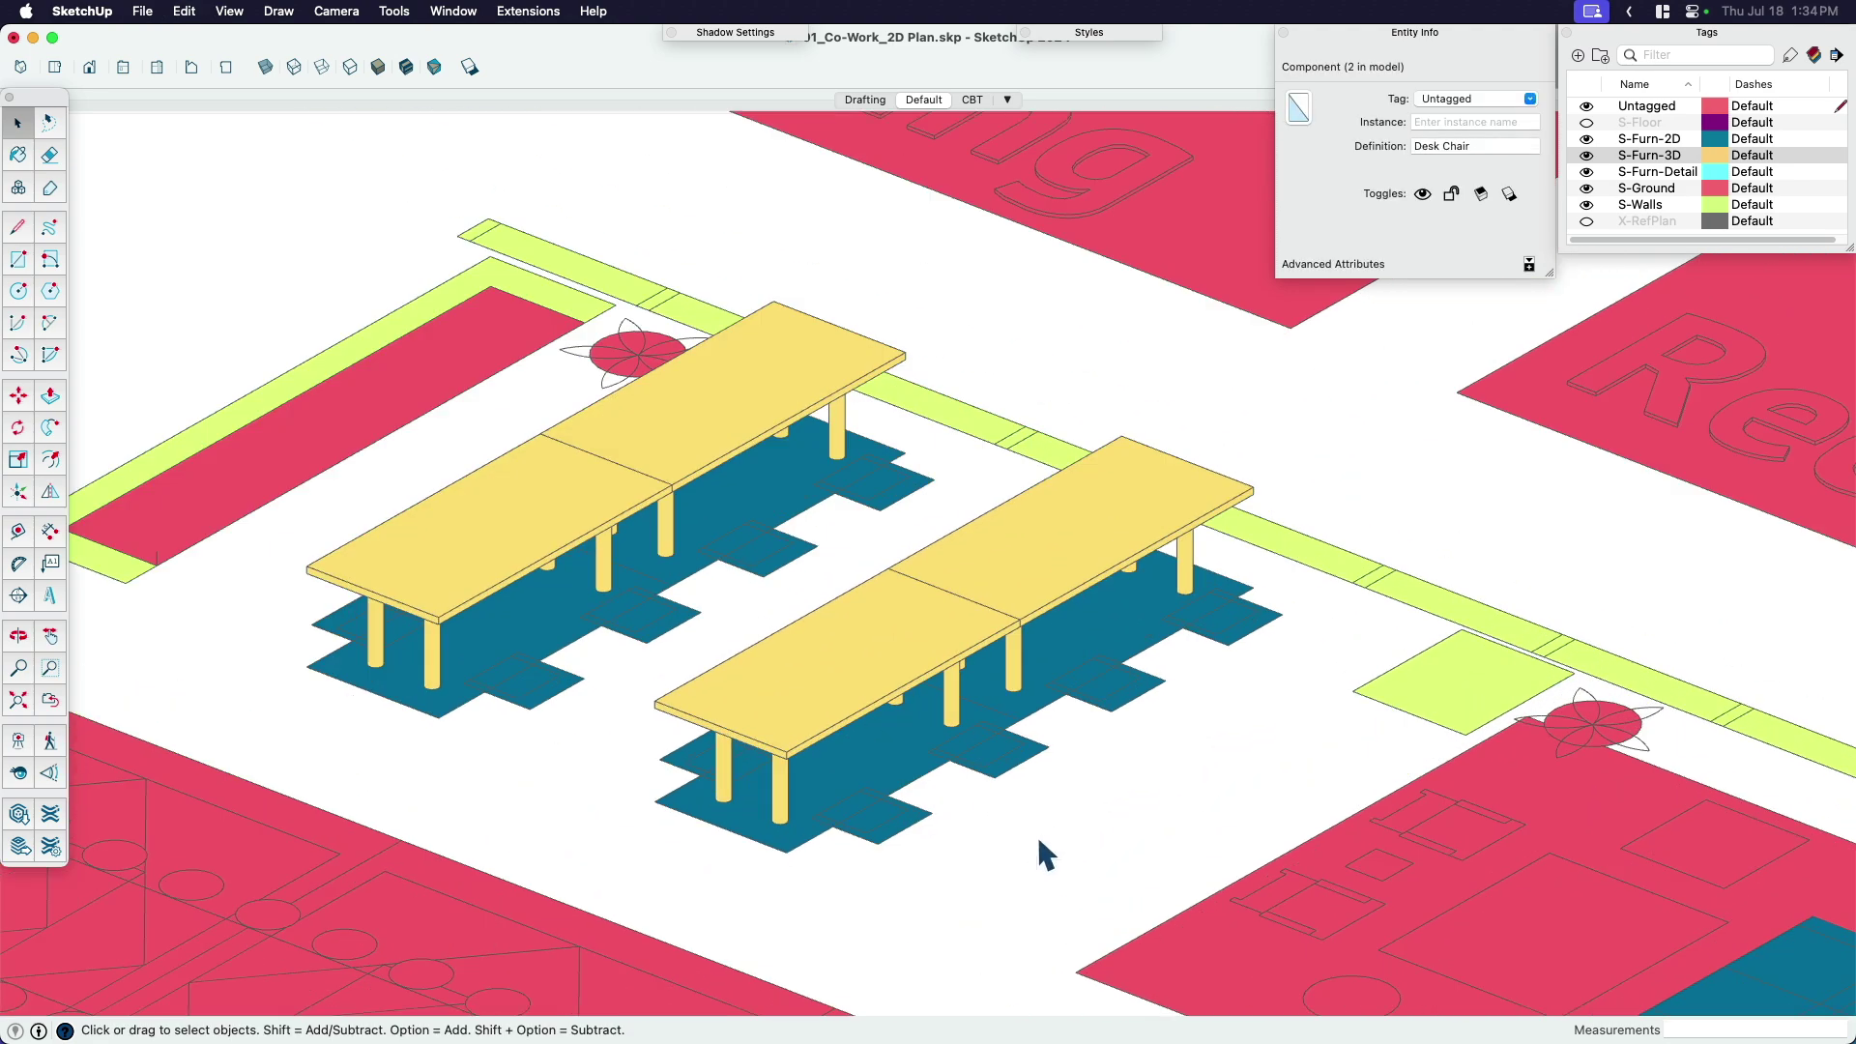
click(912, 841)
double_click(899, 833)
click(887, 830)
double_click(885, 830)
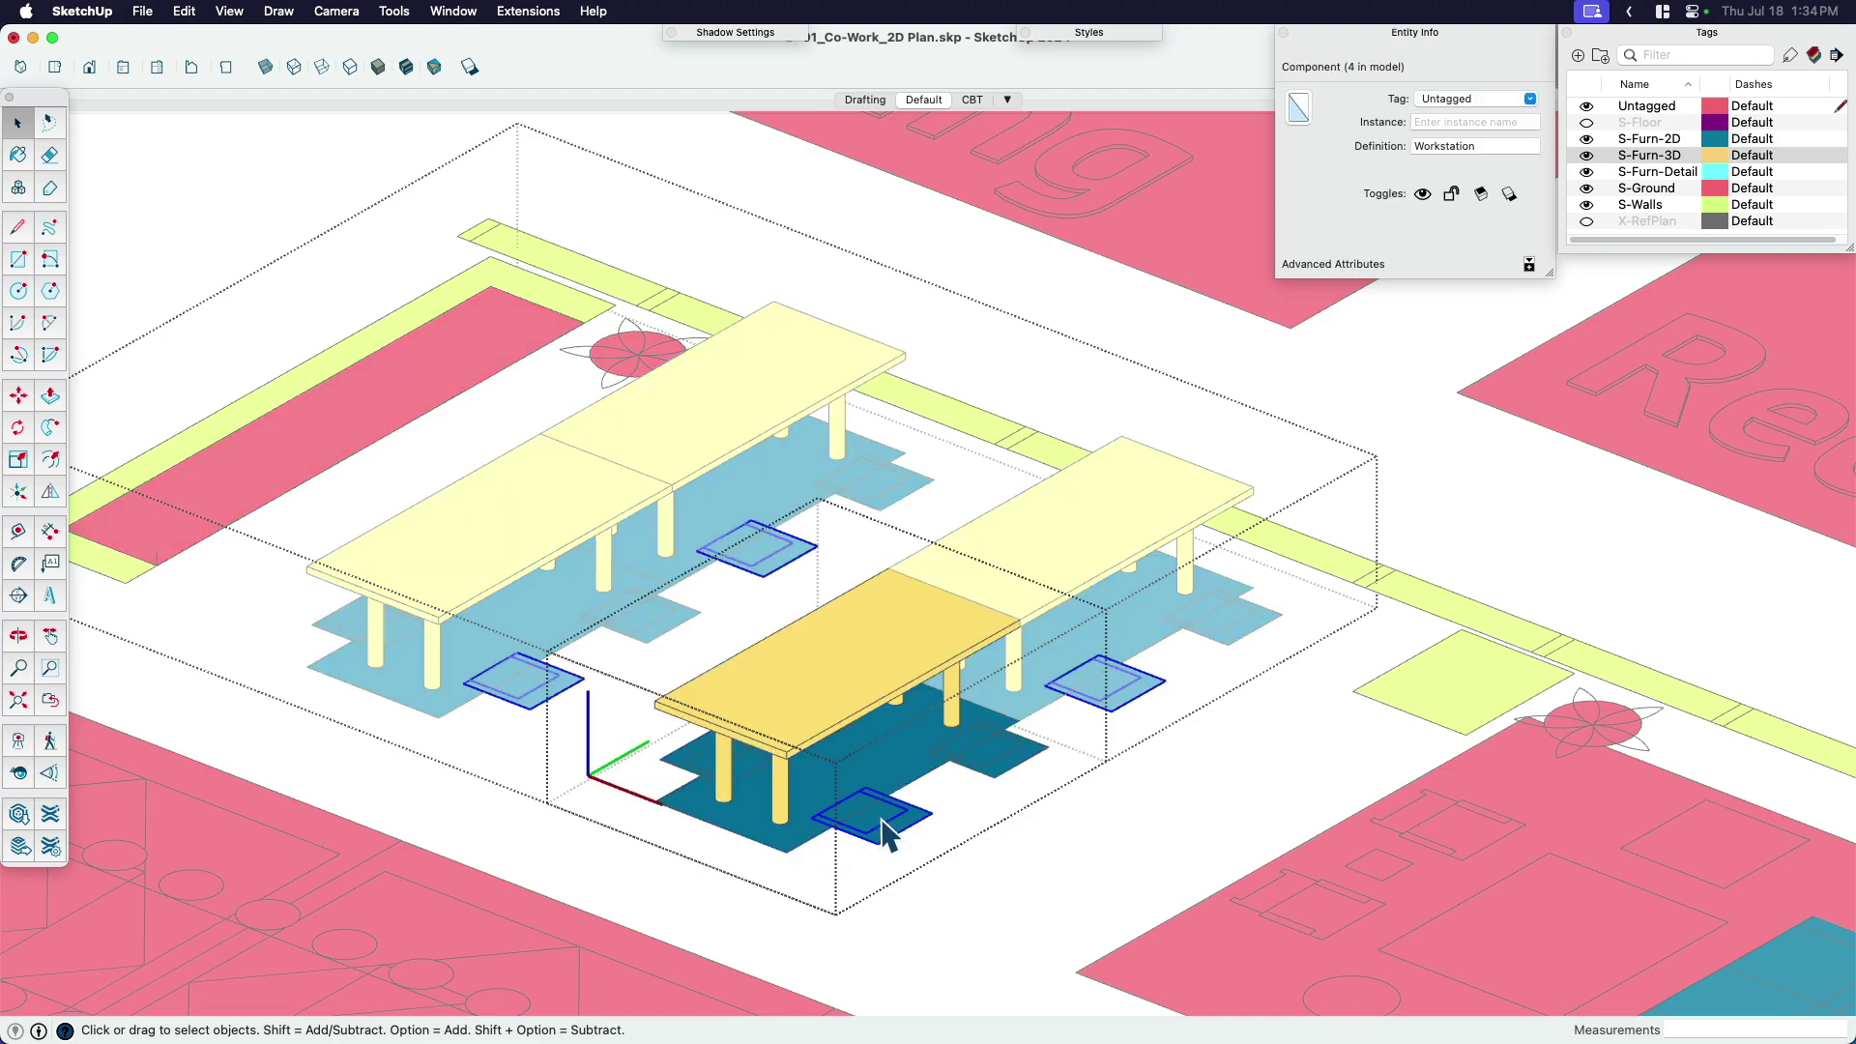
key(super+v)
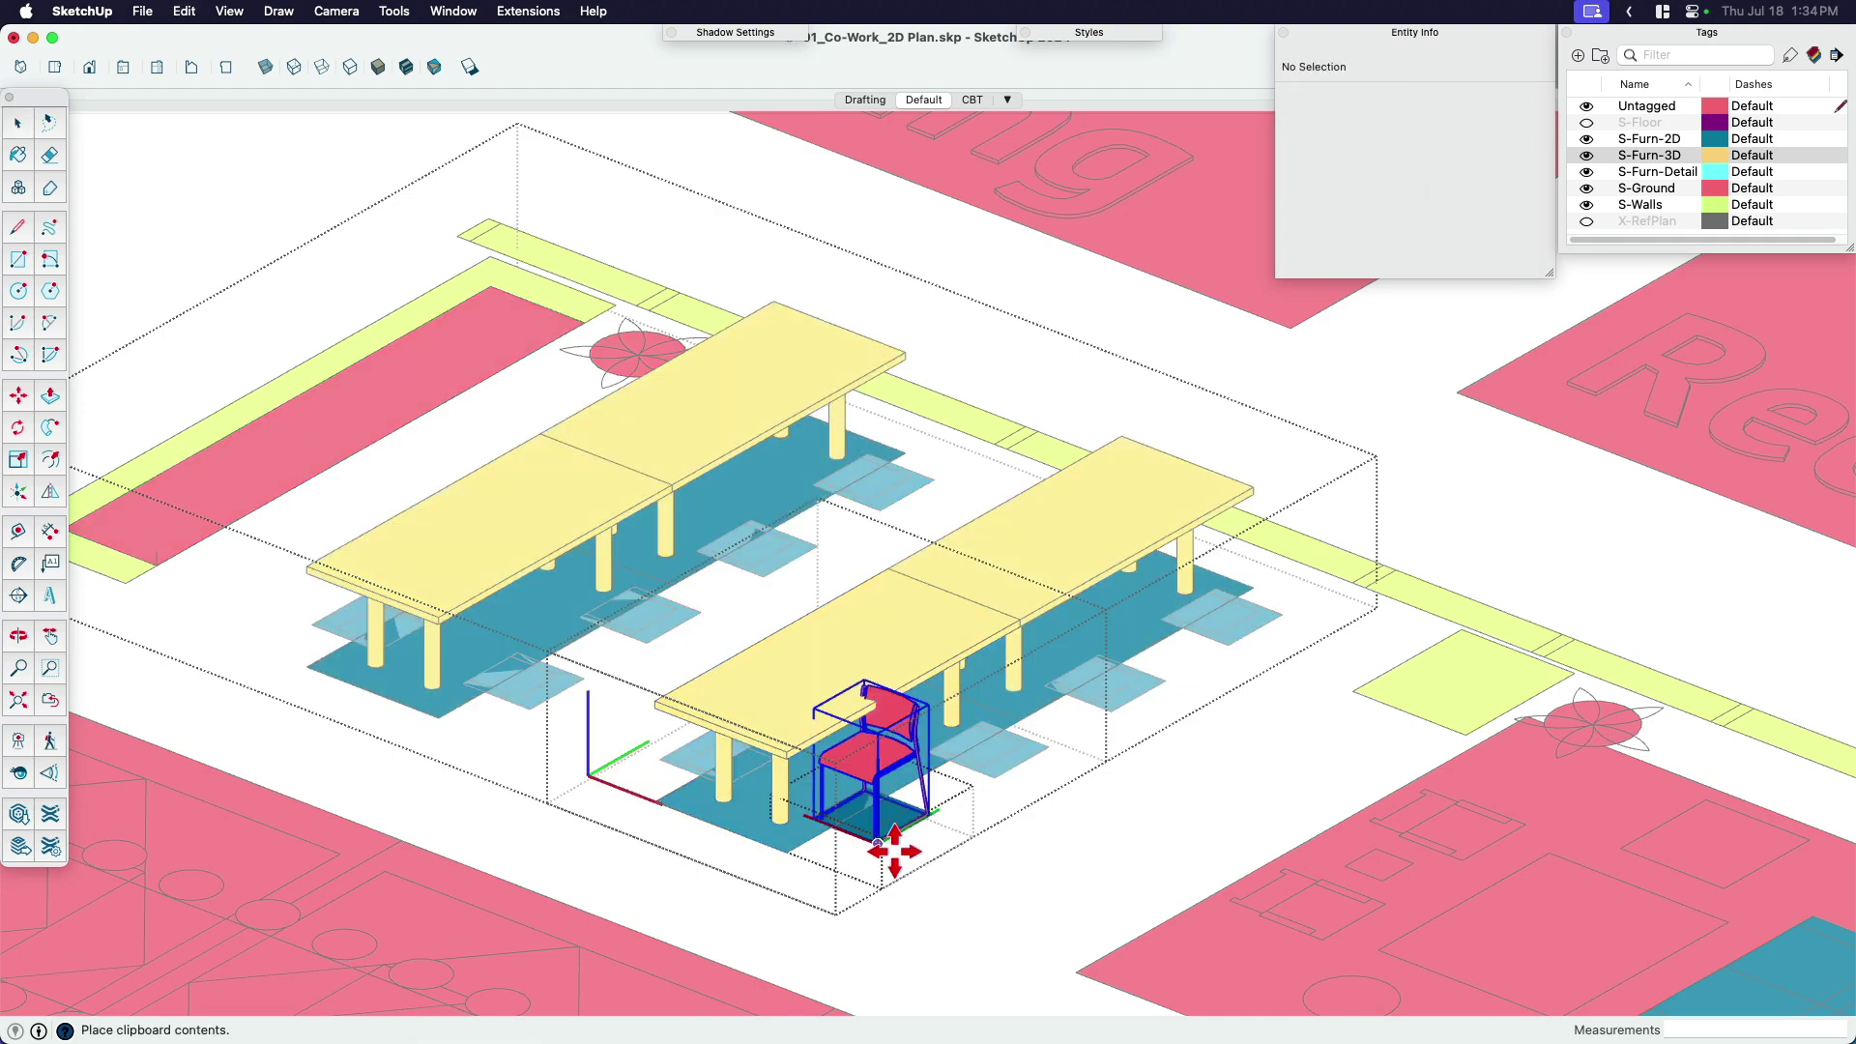
scroll(888, 855, up, 2)
click(876, 840)
Rotate the chairs to face the table and move them into position.
key(q)
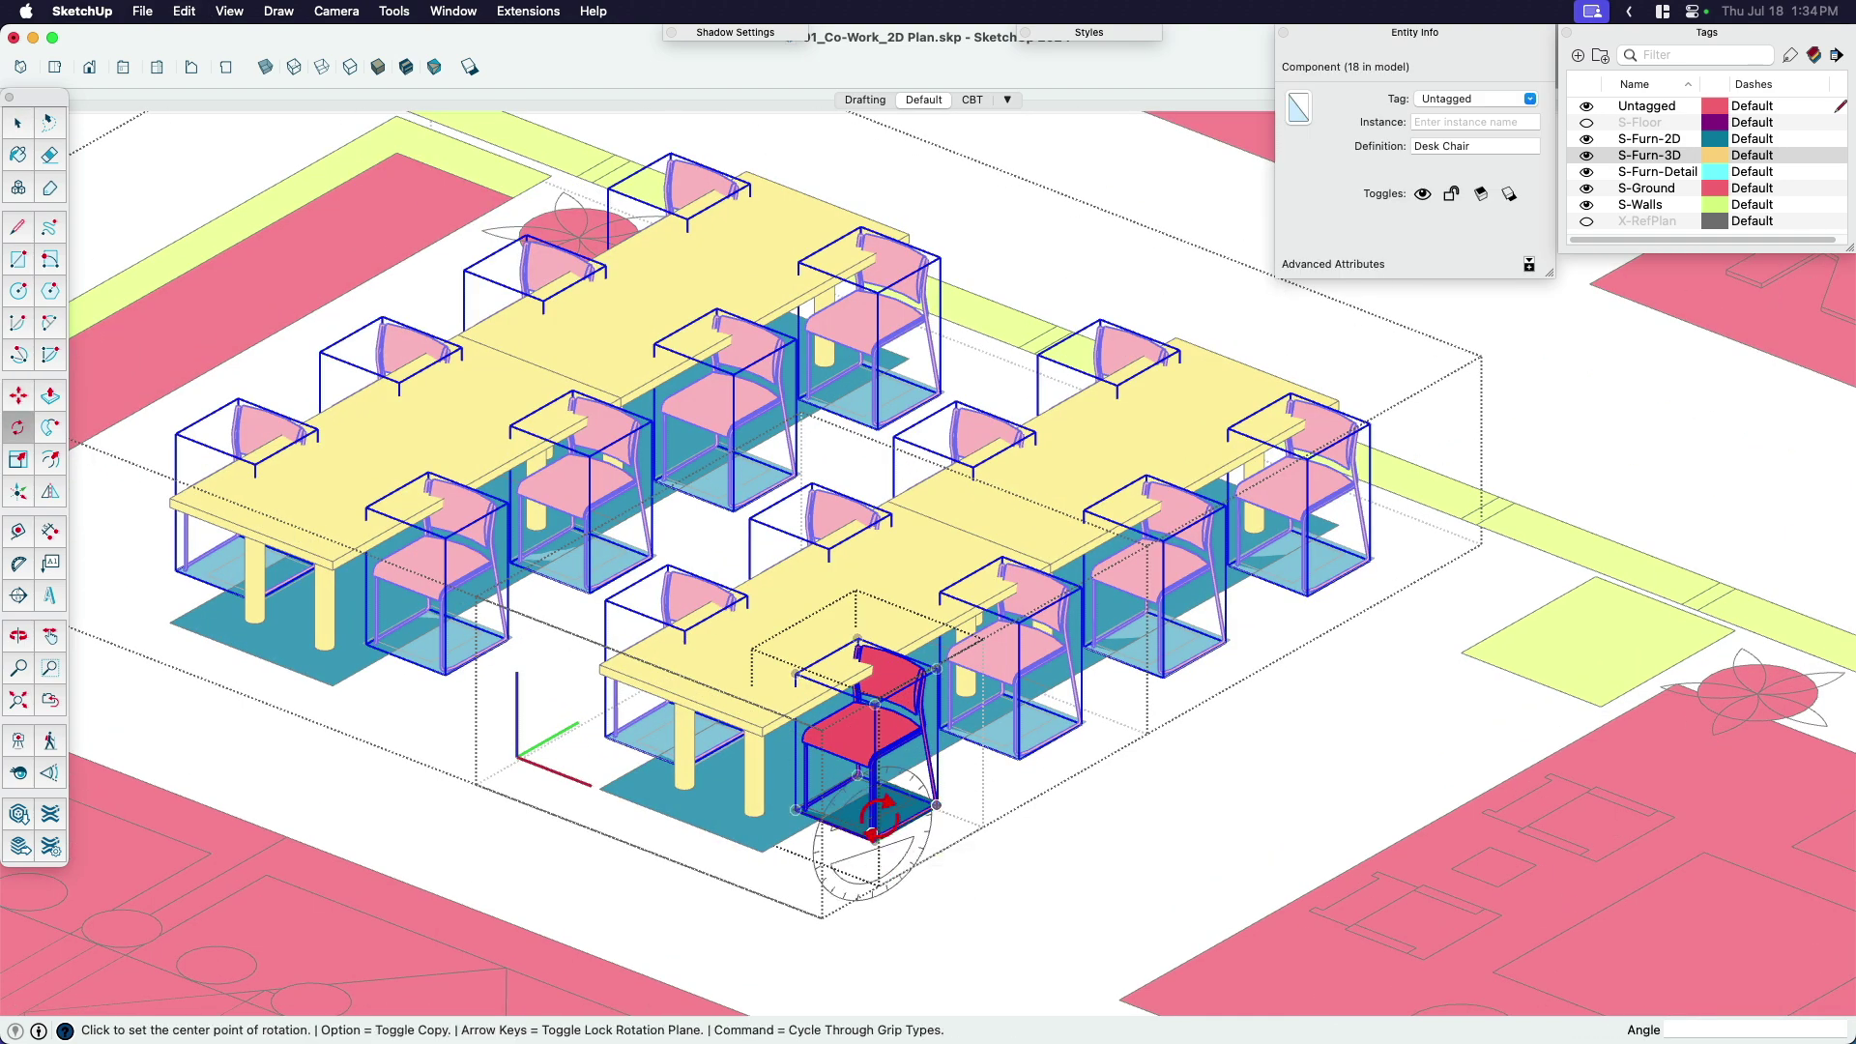
scroll(863, 803, up, 3)
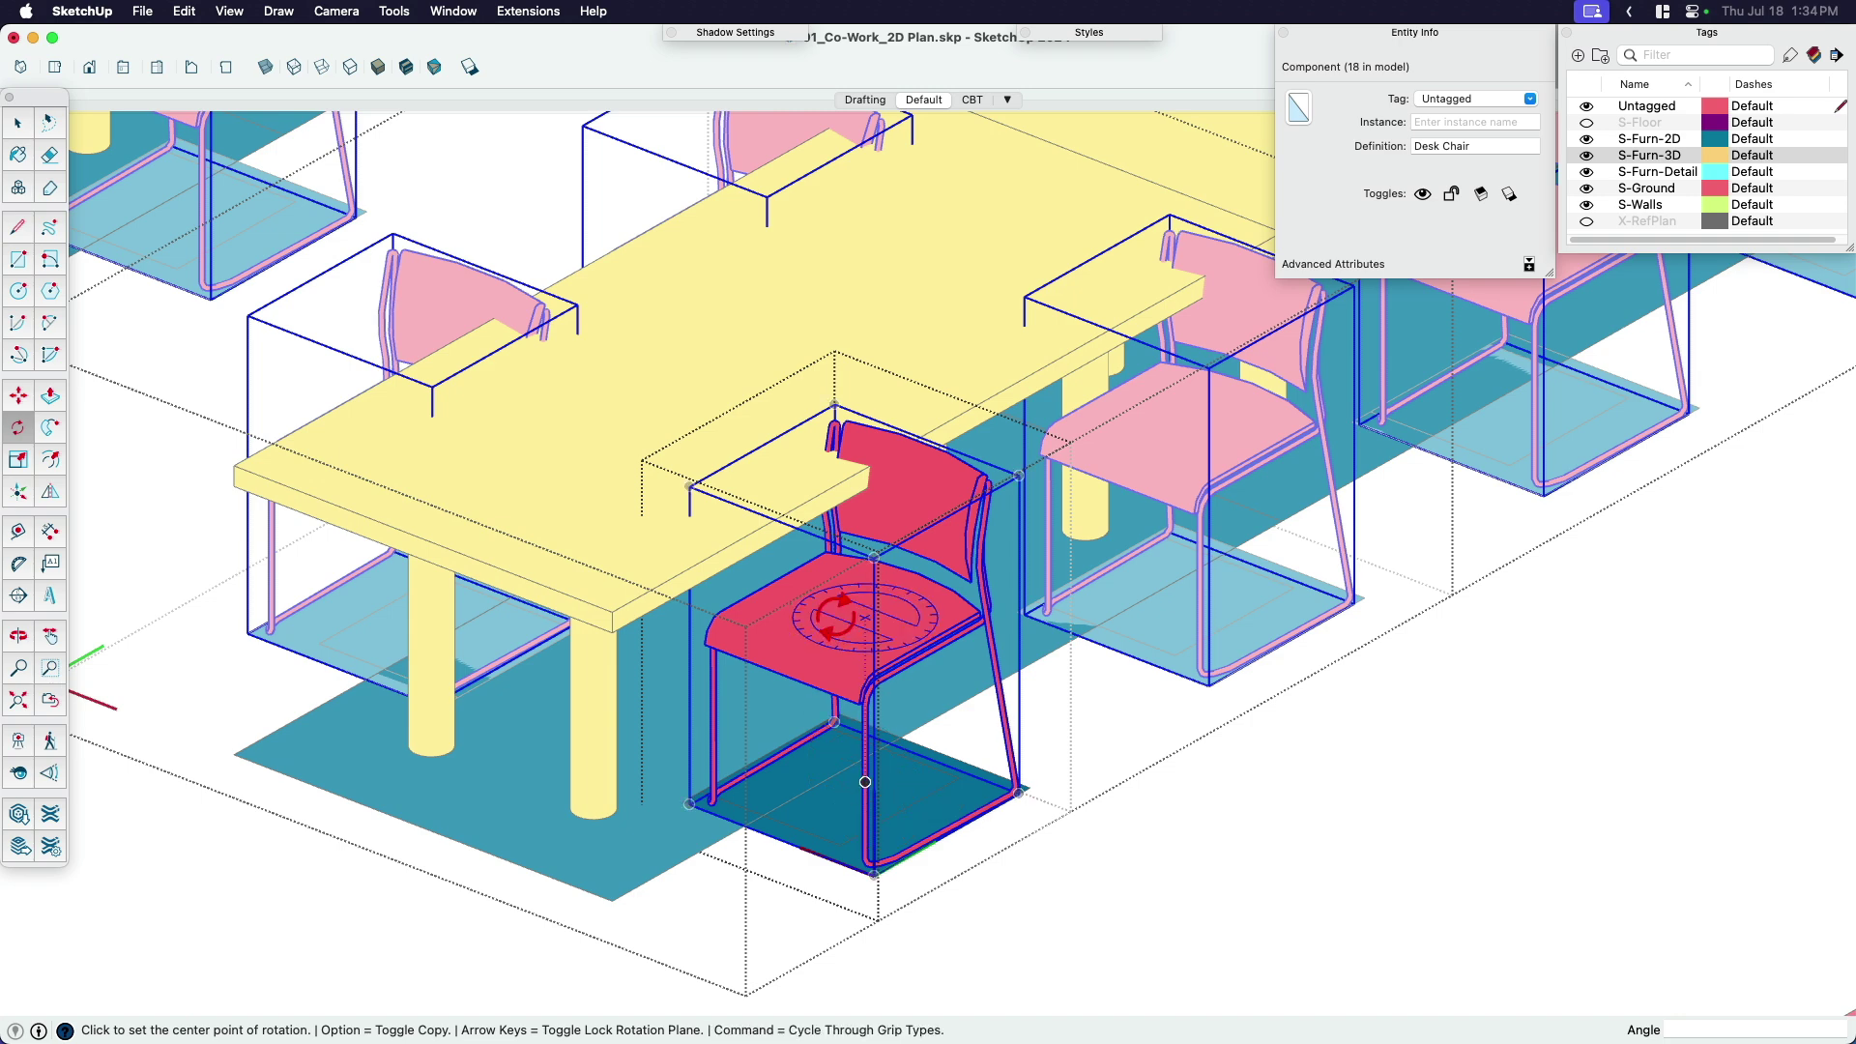
click(865, 612)
click(879, 617)
click(834, 674)
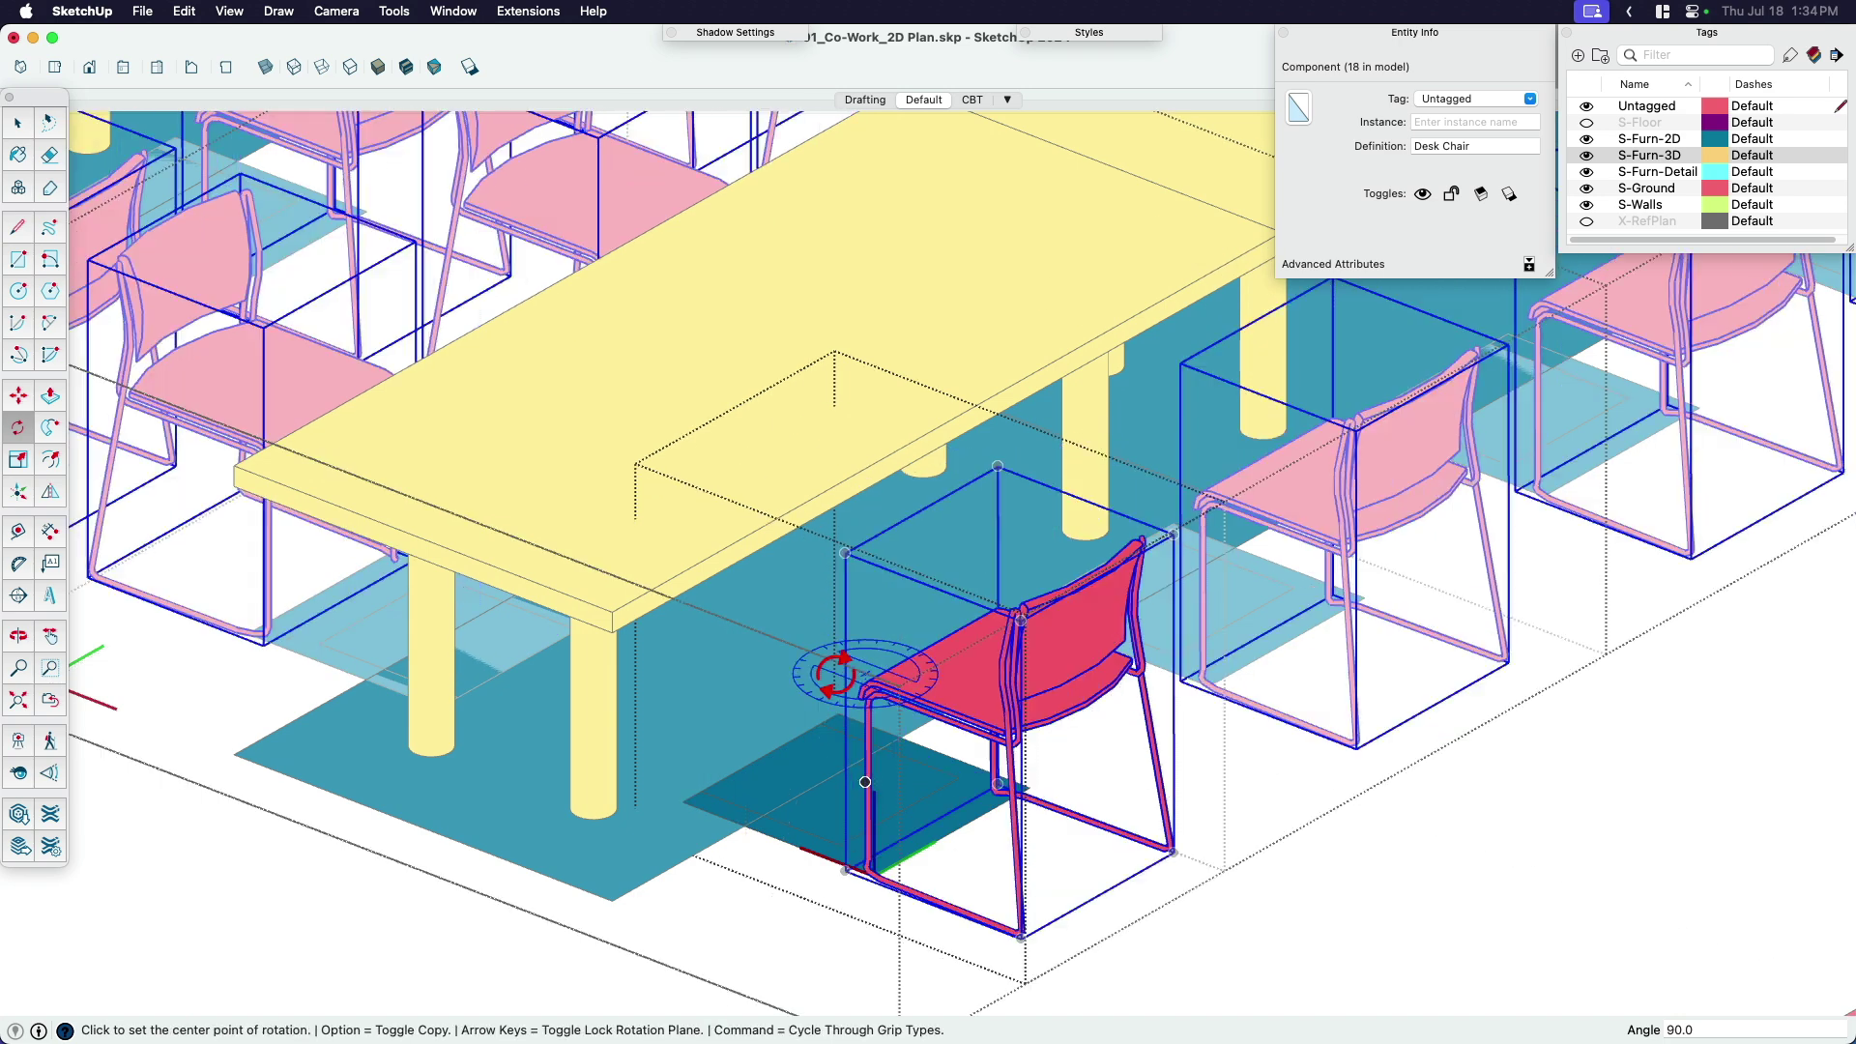
key(m)
click(1022, 949)
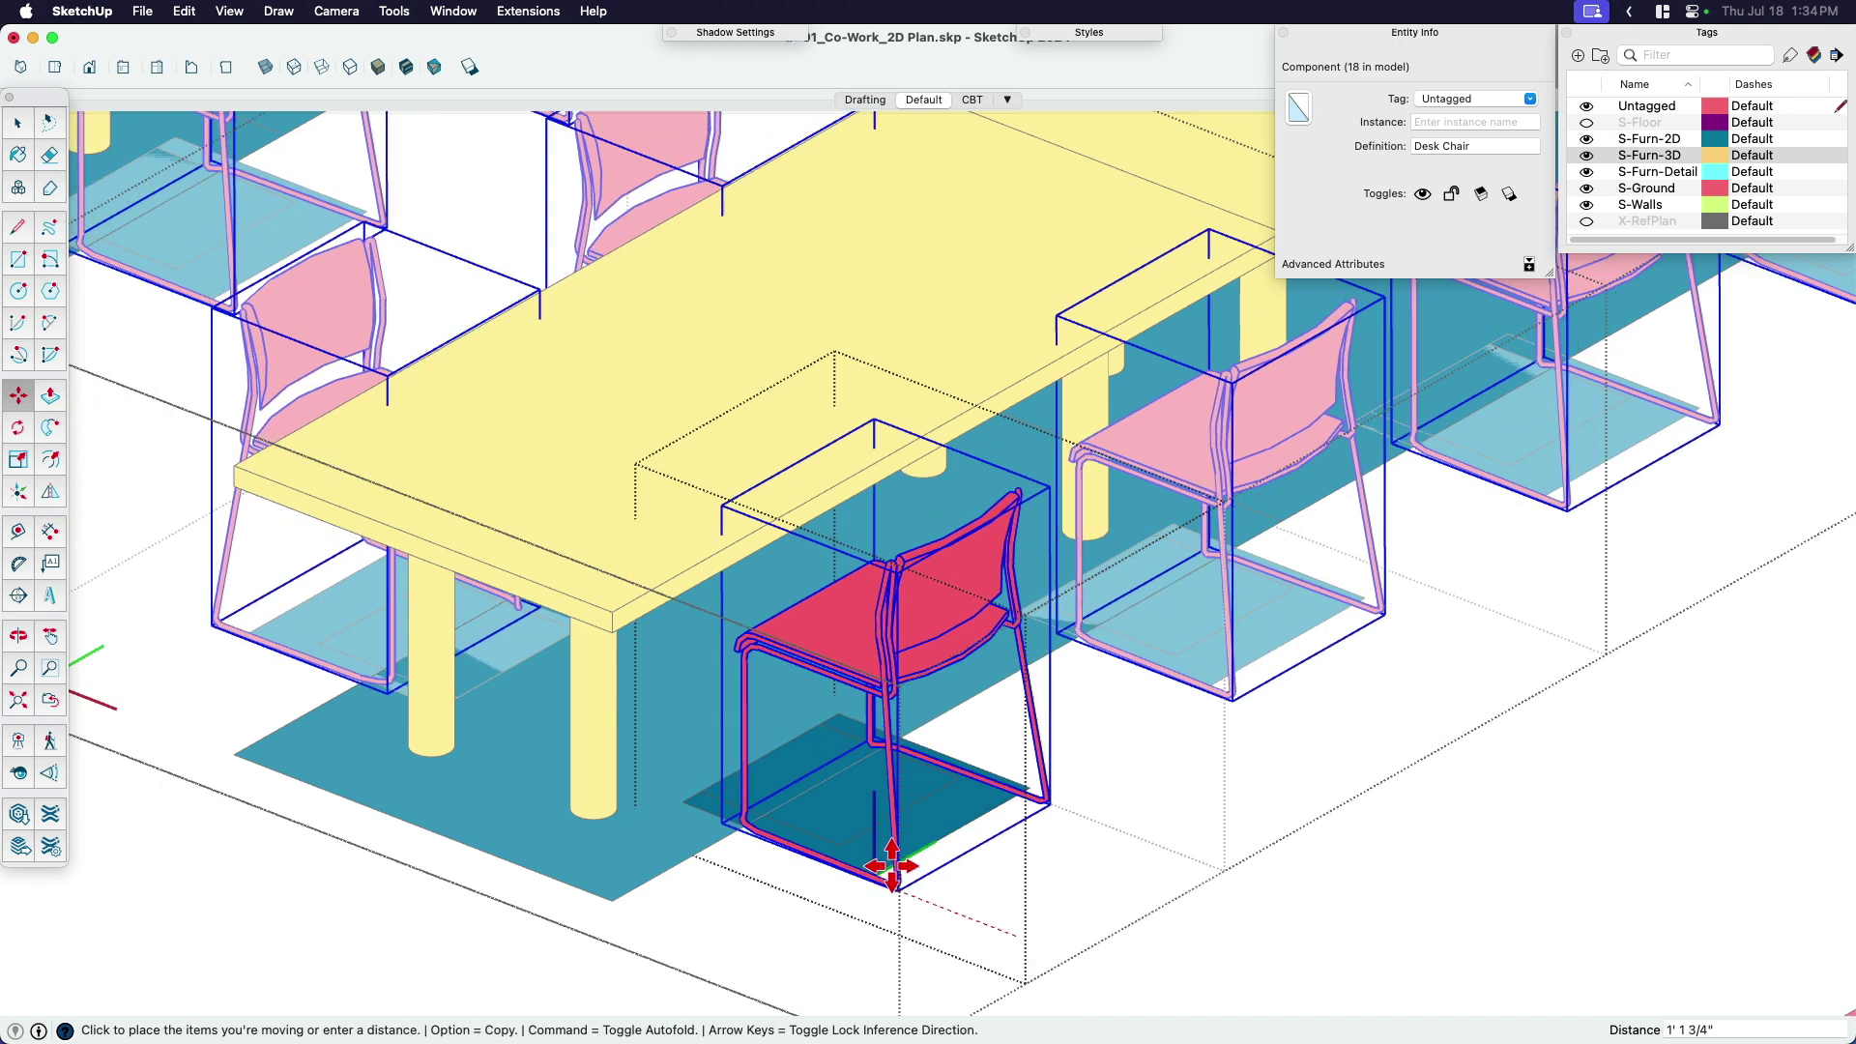
click(874, 862)
key(space)
Tag the chairs S-Furn-3D and exit the component and group editing.
scroll(943, 739, down, 3)
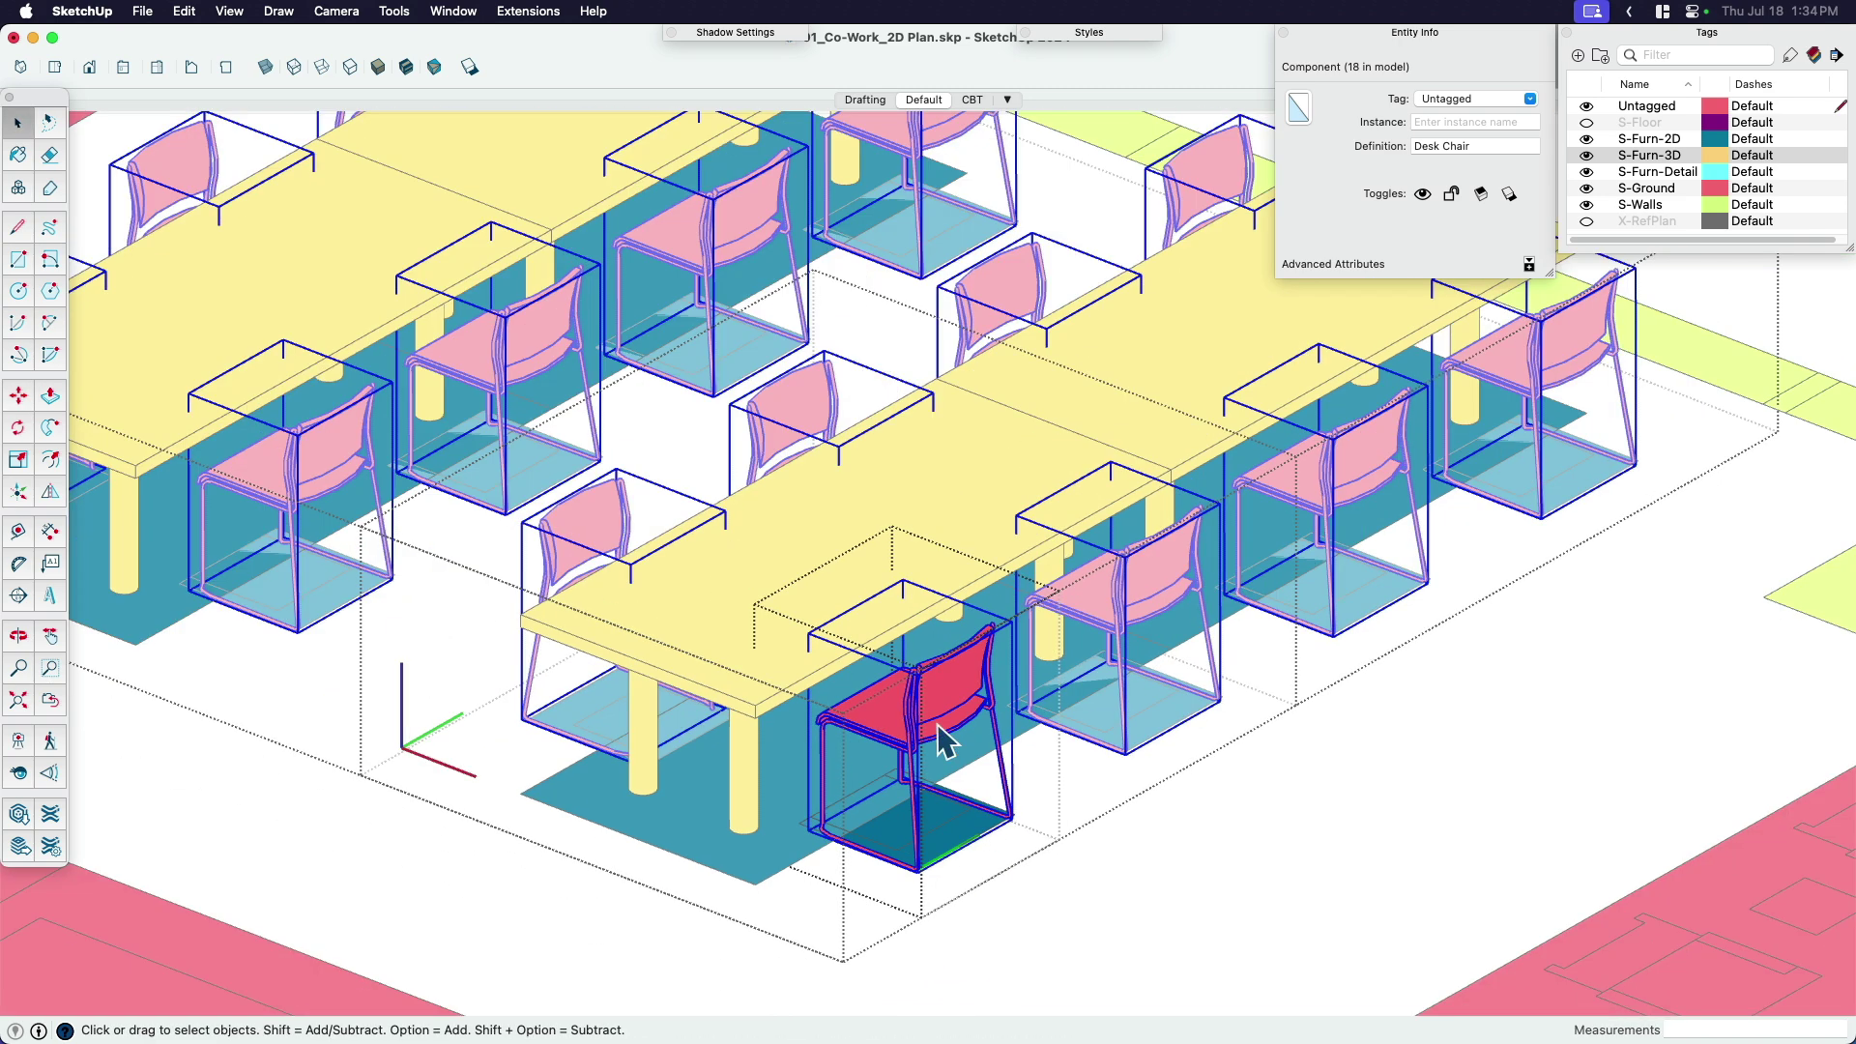
click(1530, 100)
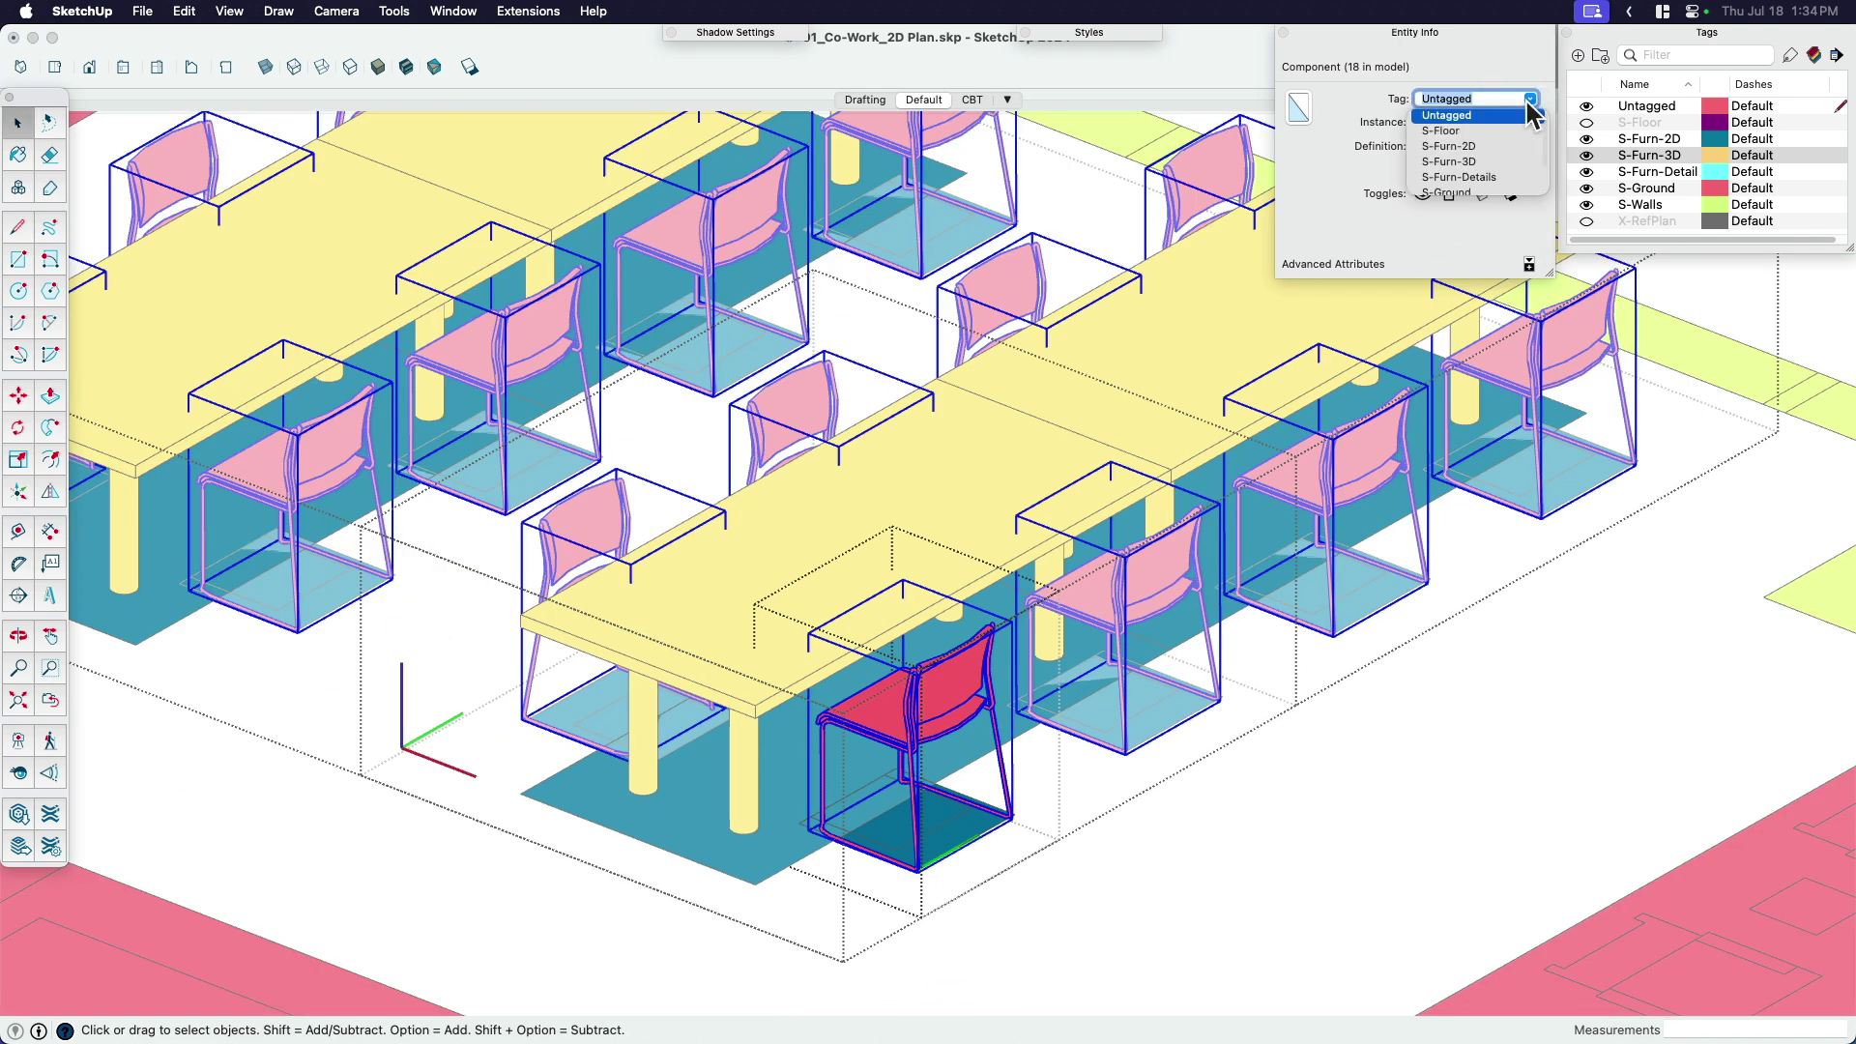
click(1464, 163)
scroll(1278, 612, down, 5)
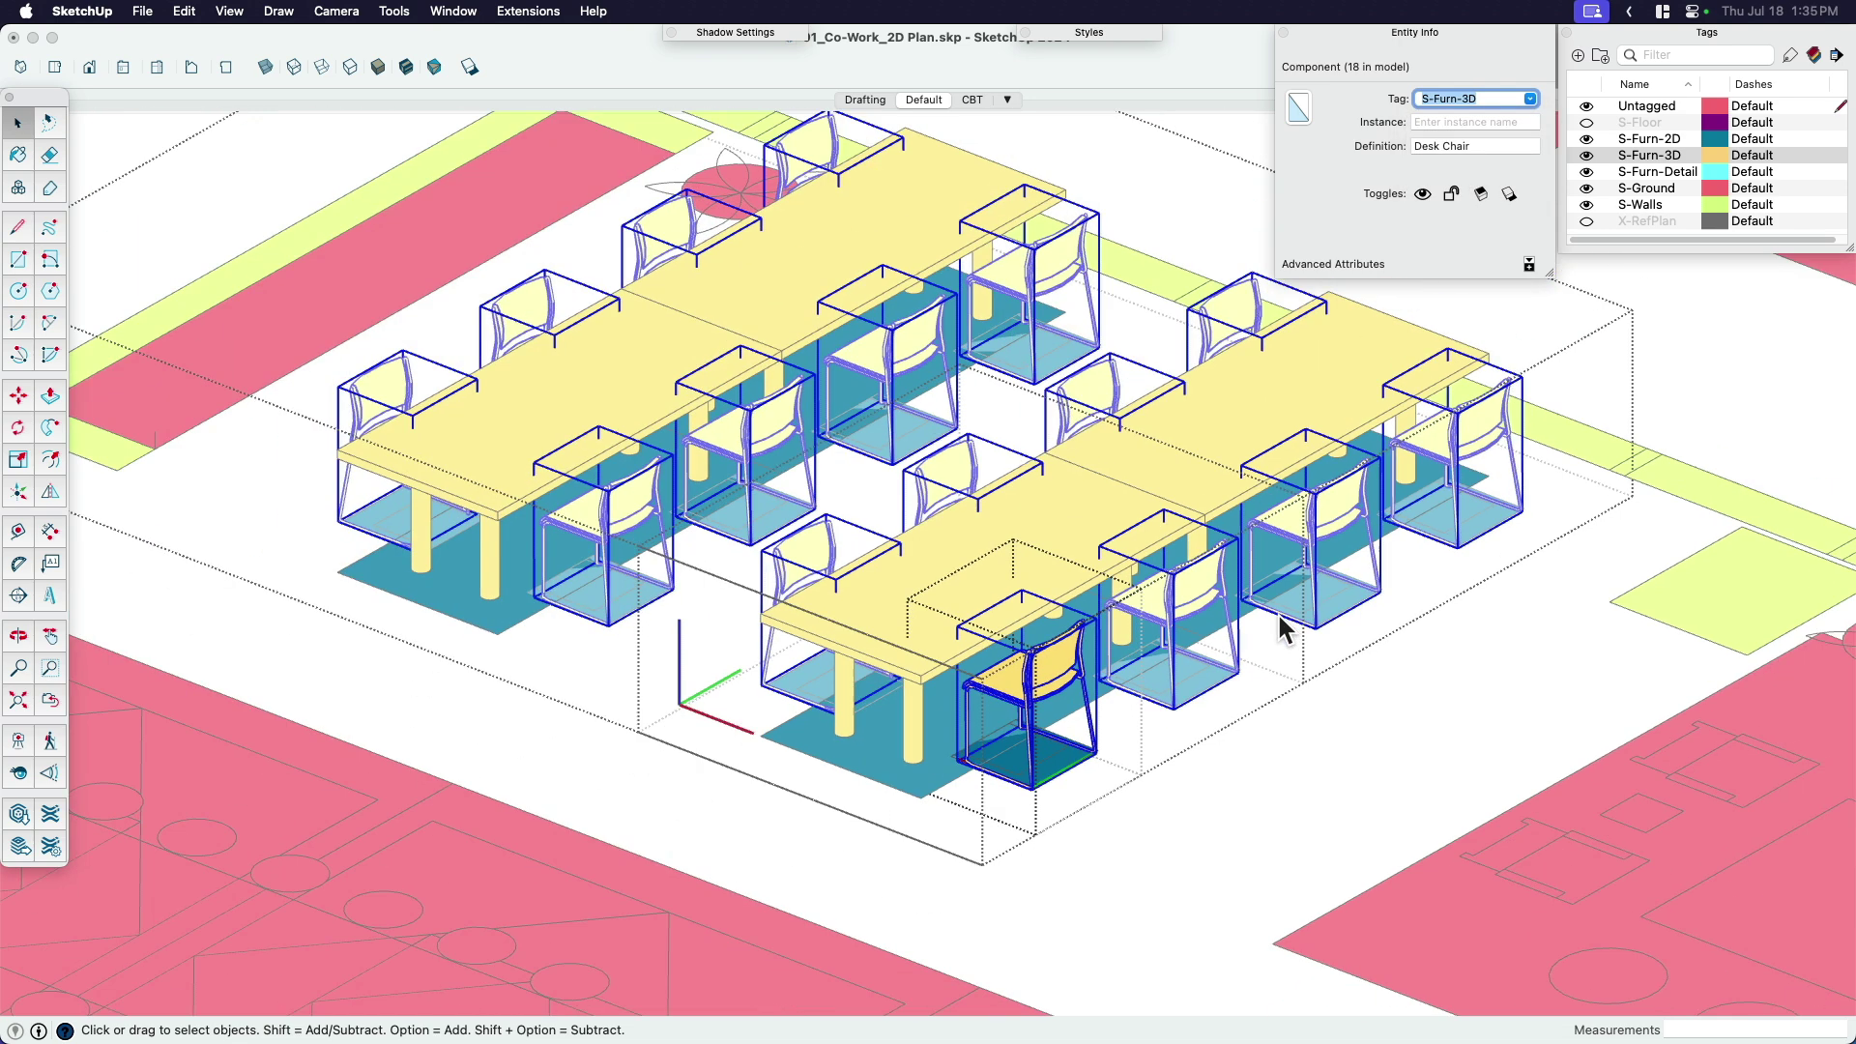
key(Escape)
click(1243, 757)
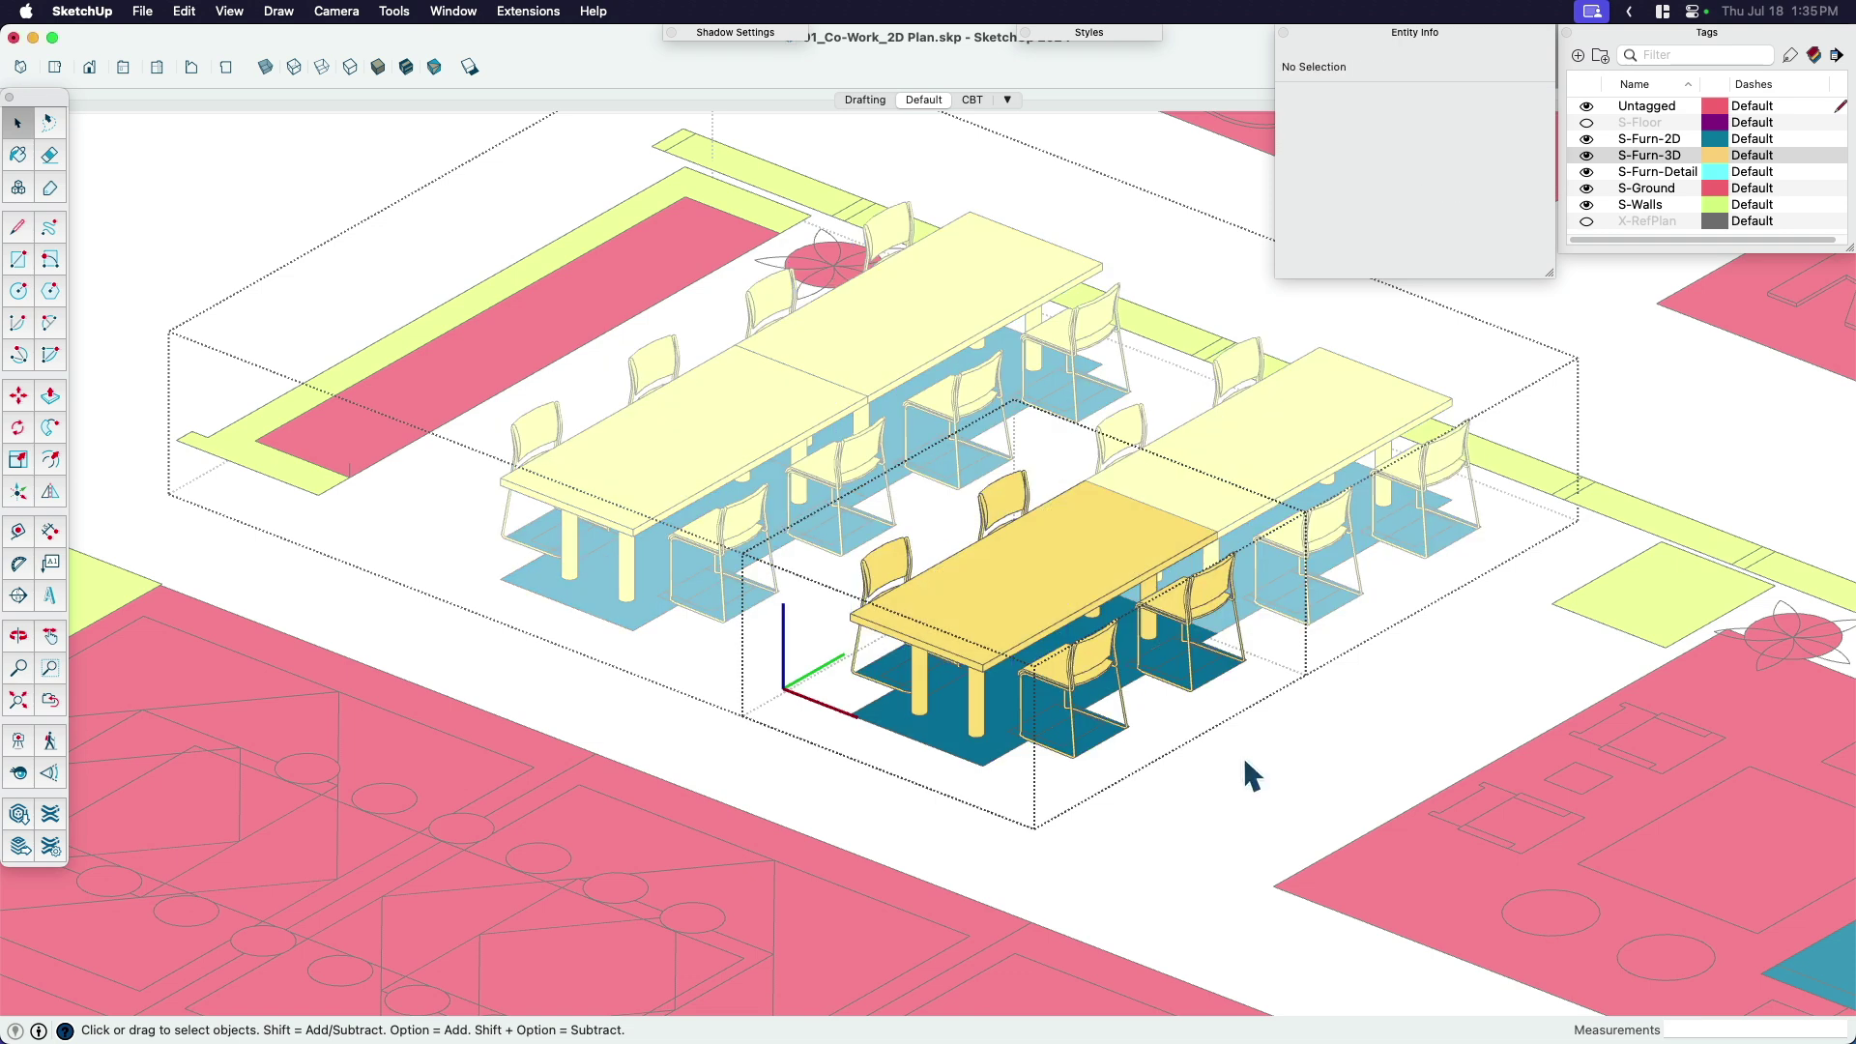
click(1246, 764)
Pan to the potted plant symbol, select it and view it from nearer the front.
scroll(1245, 763, down, 6)
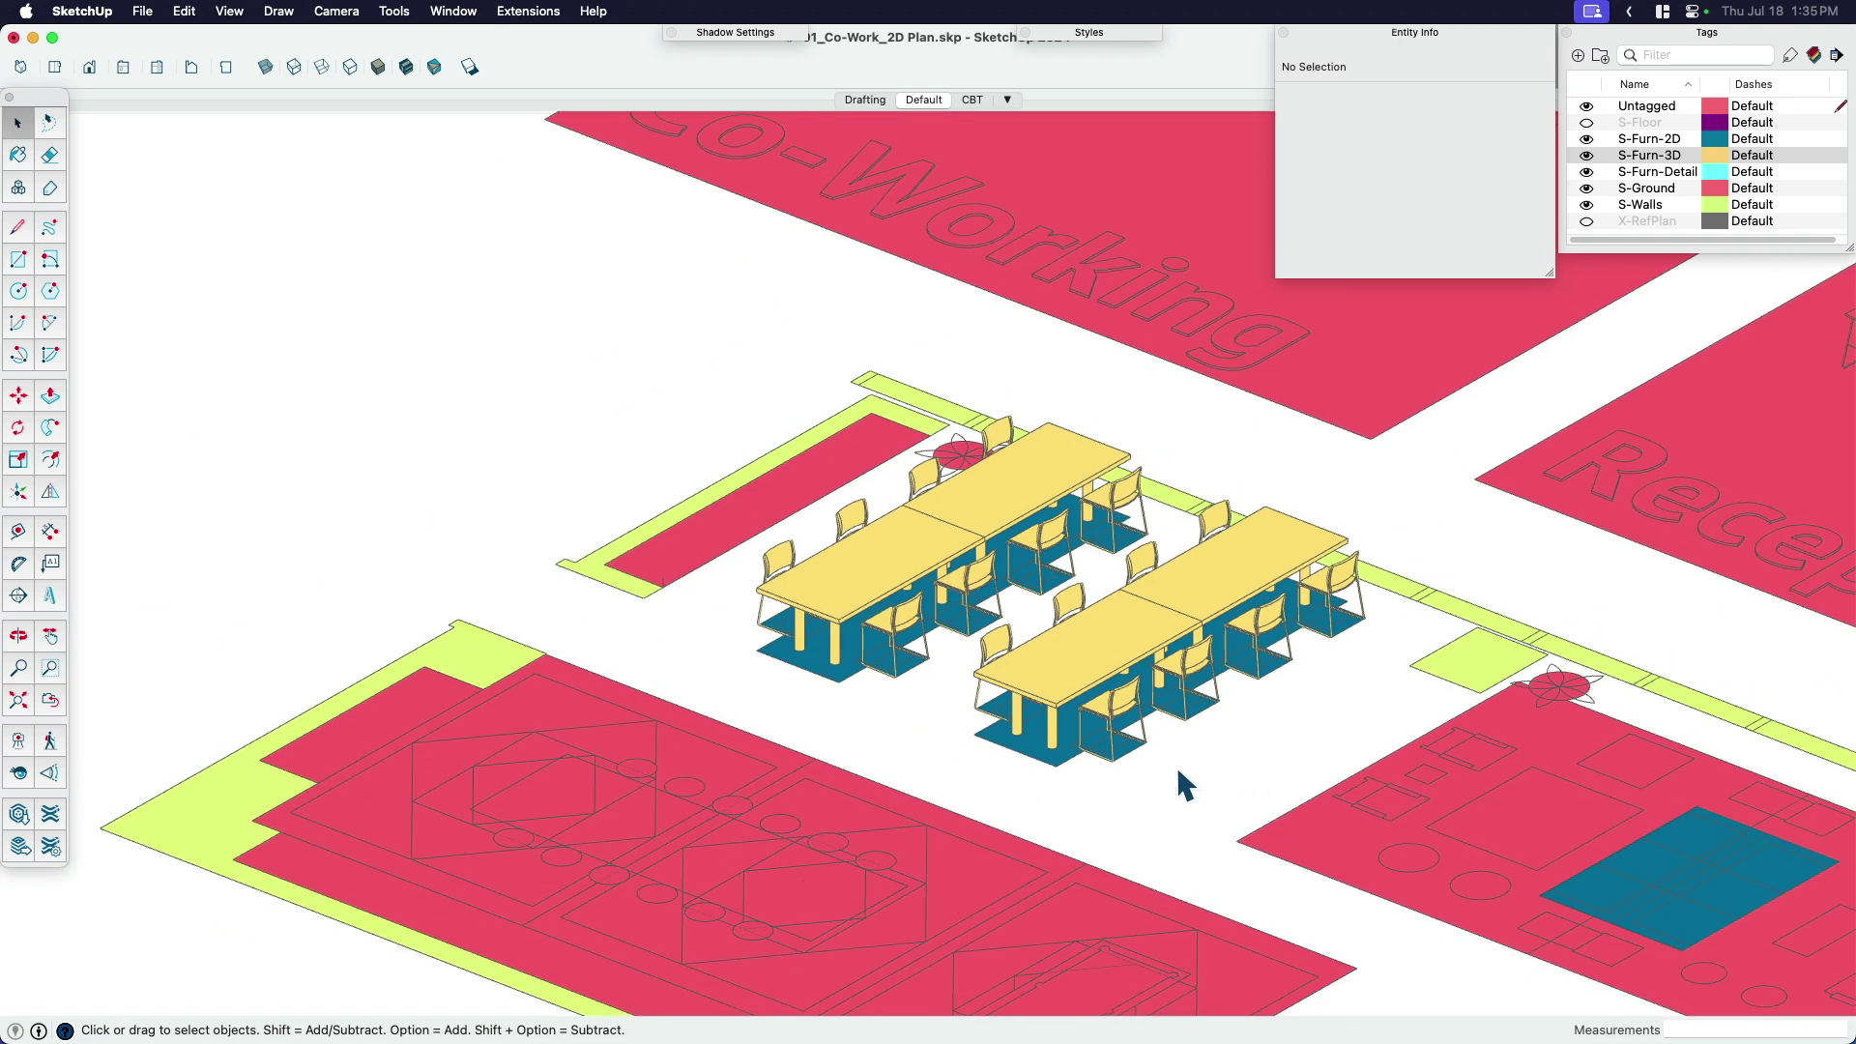
key(h)
drag(1215, 628, 1109, 745)
drag(1157, 603, 1137, 655)
key(space)
click(1067, 235)
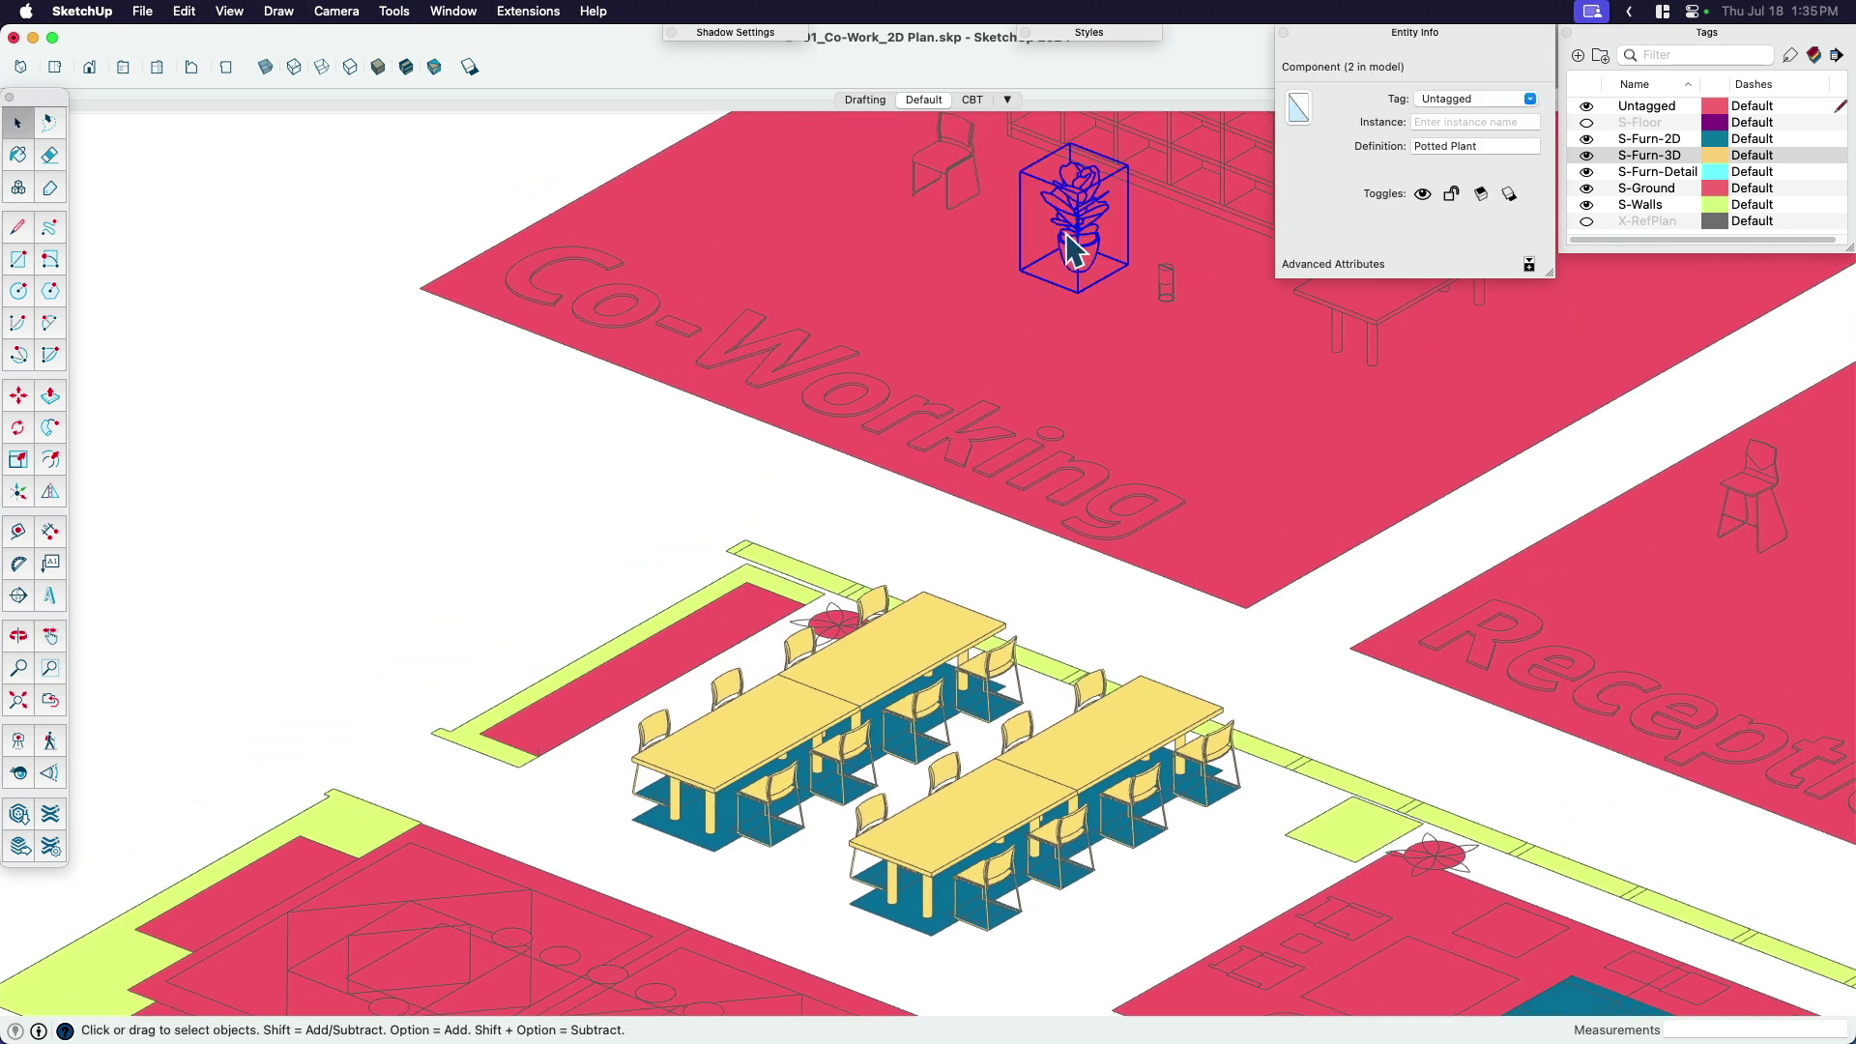
key(h)
middle_drag(870, 793, 1243, 808)
scroll(1061, 662, up, 5)
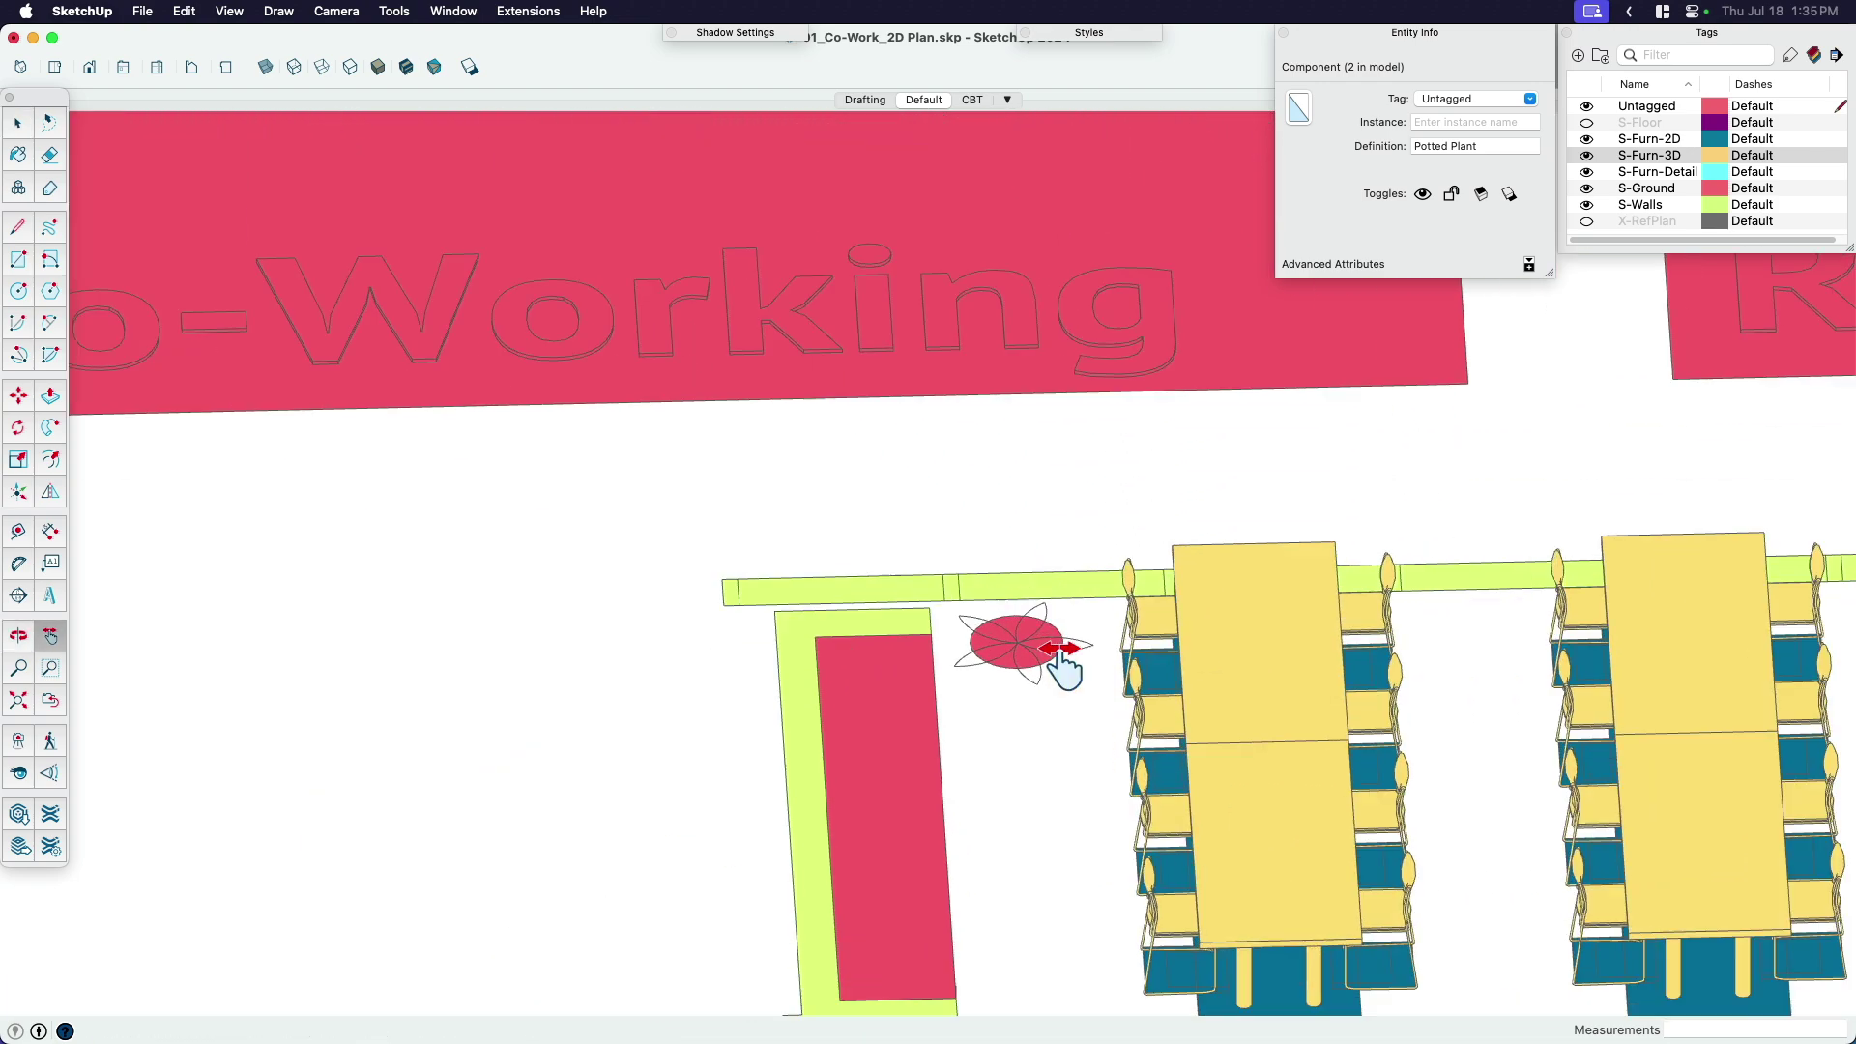
key(space)
Inside the Potted Plant component, paste the 3D plant over the flower-shaped base.
double_click(1005, 656)
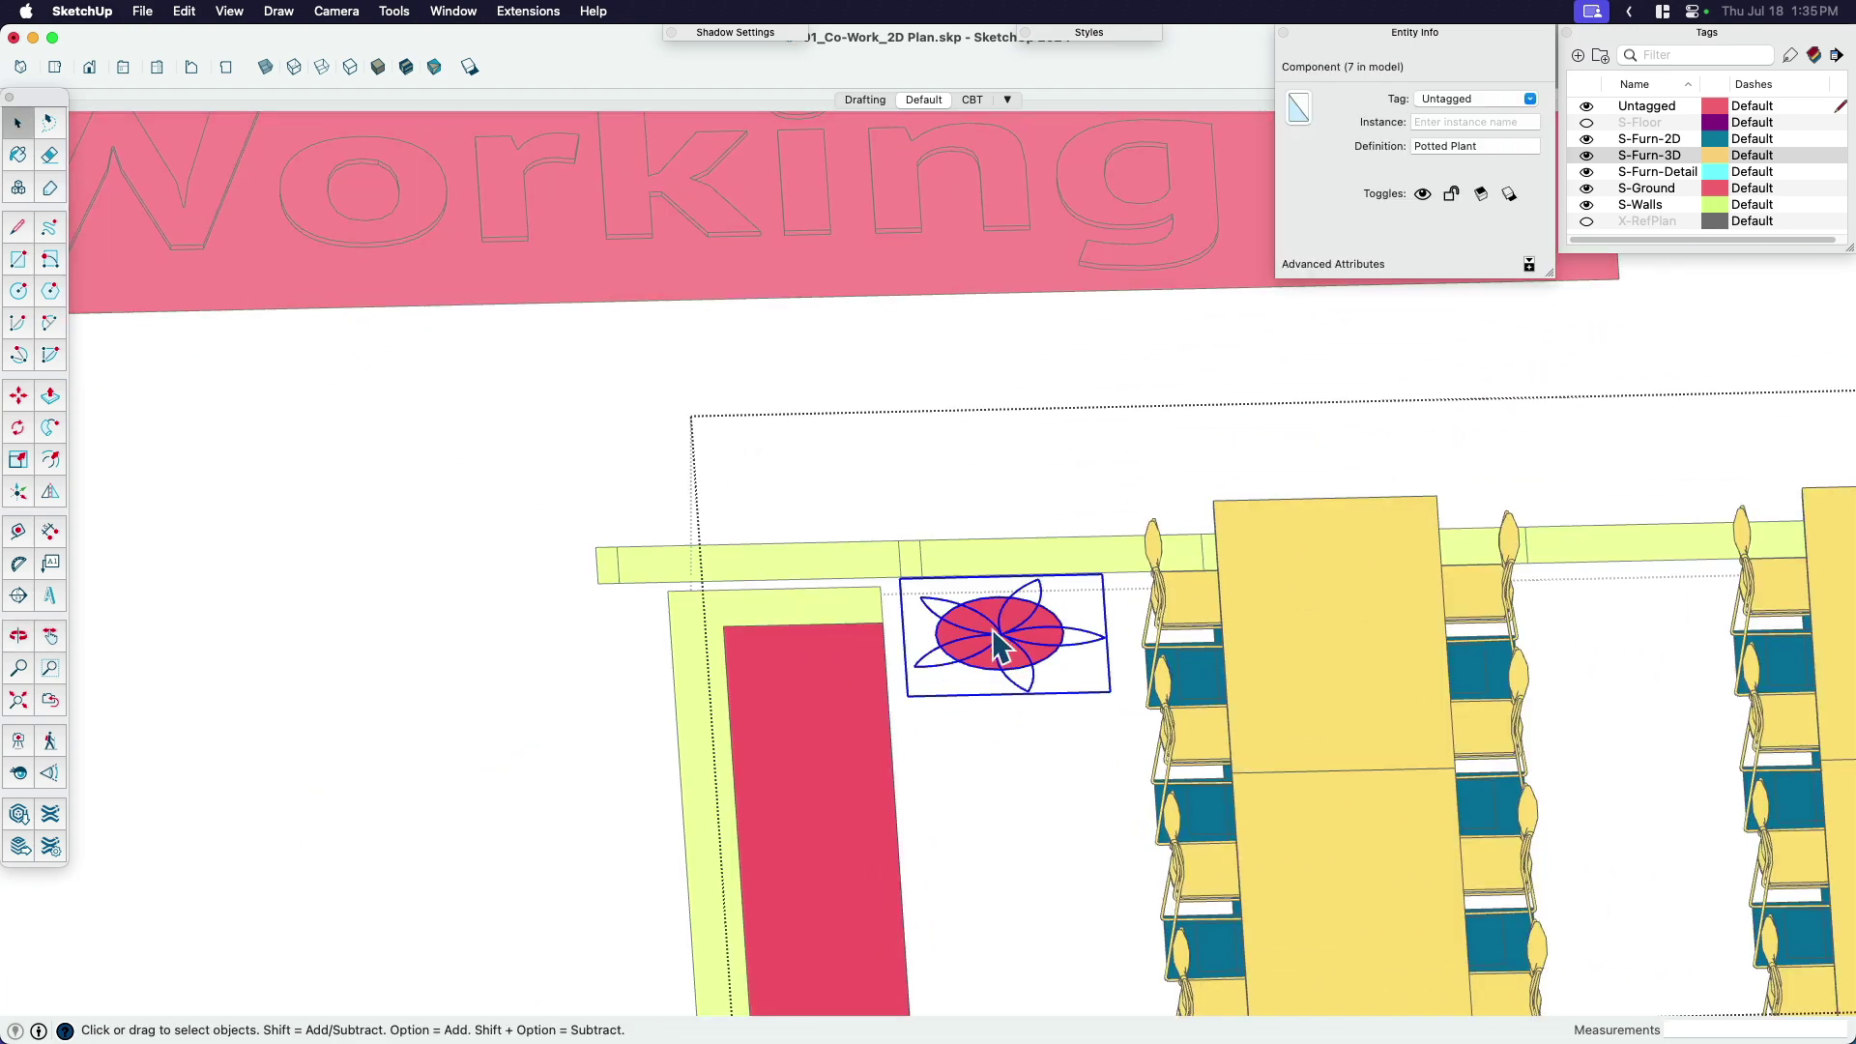
double_click(994, 632)
click(1015, 642)
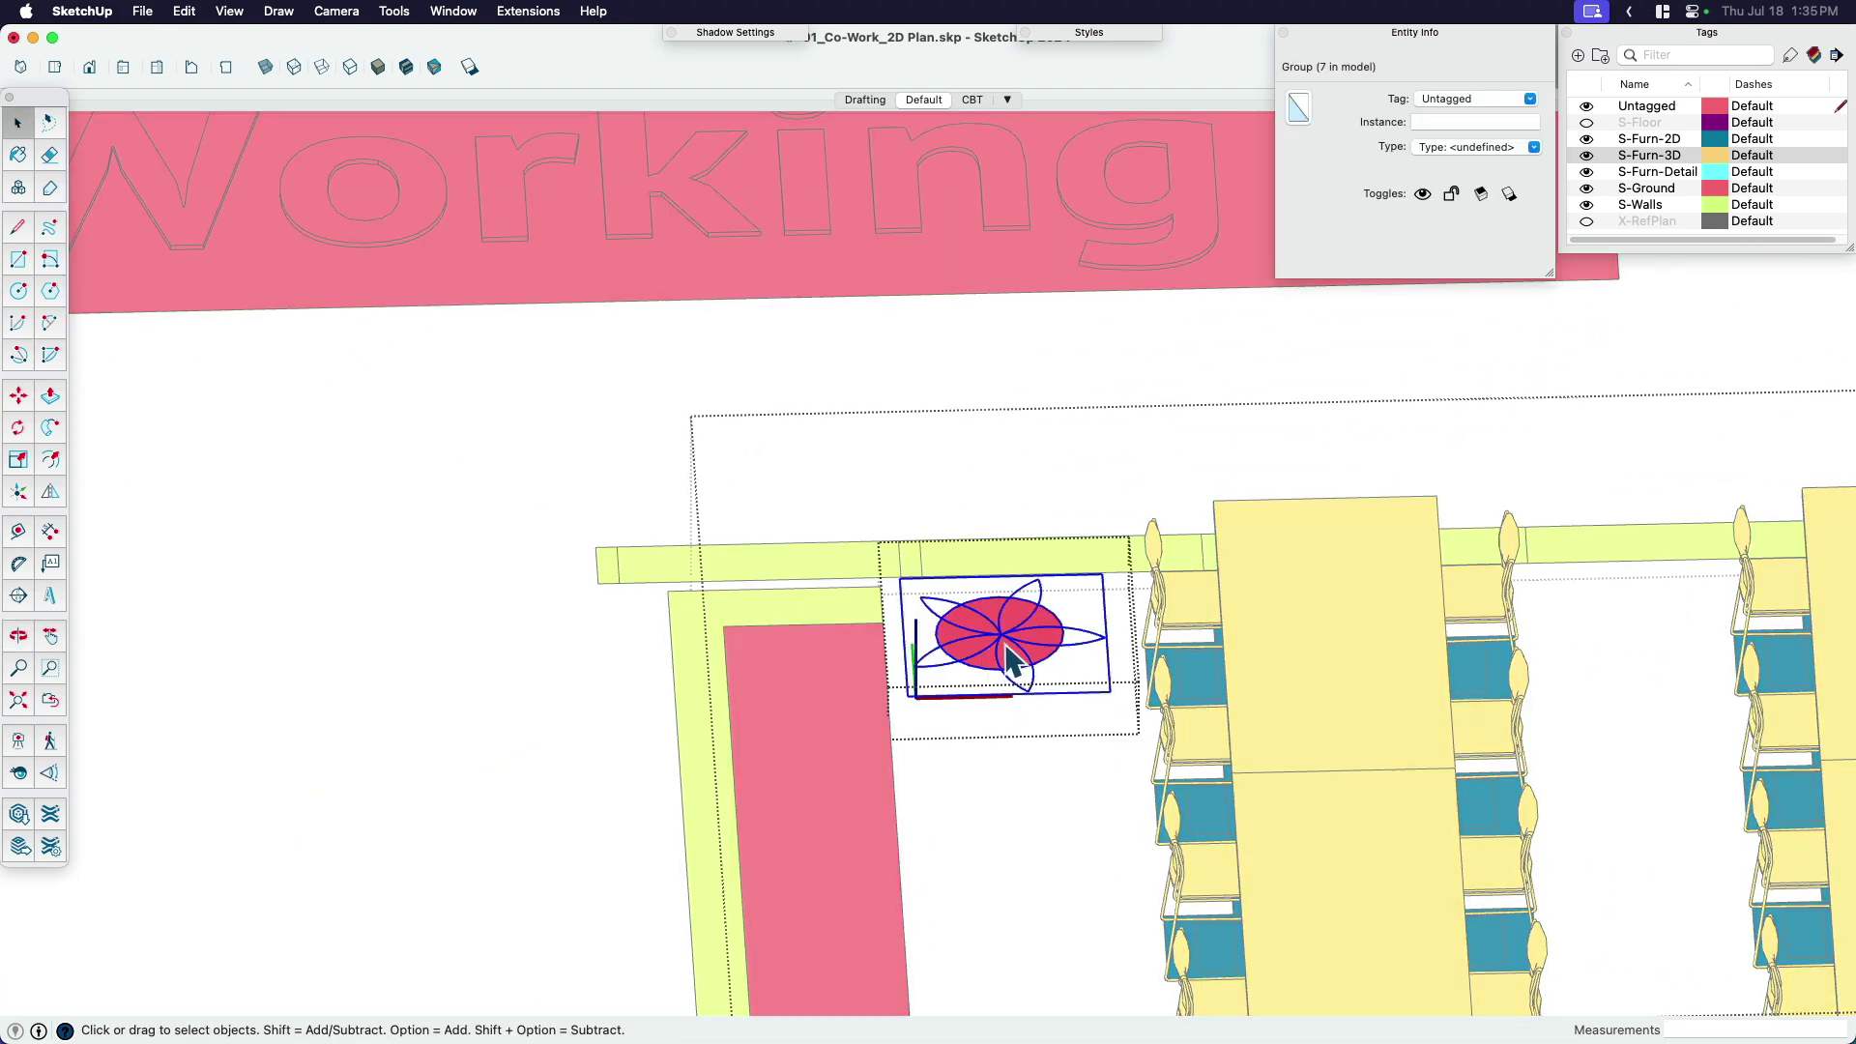
key(super+v)
click(933, 667)
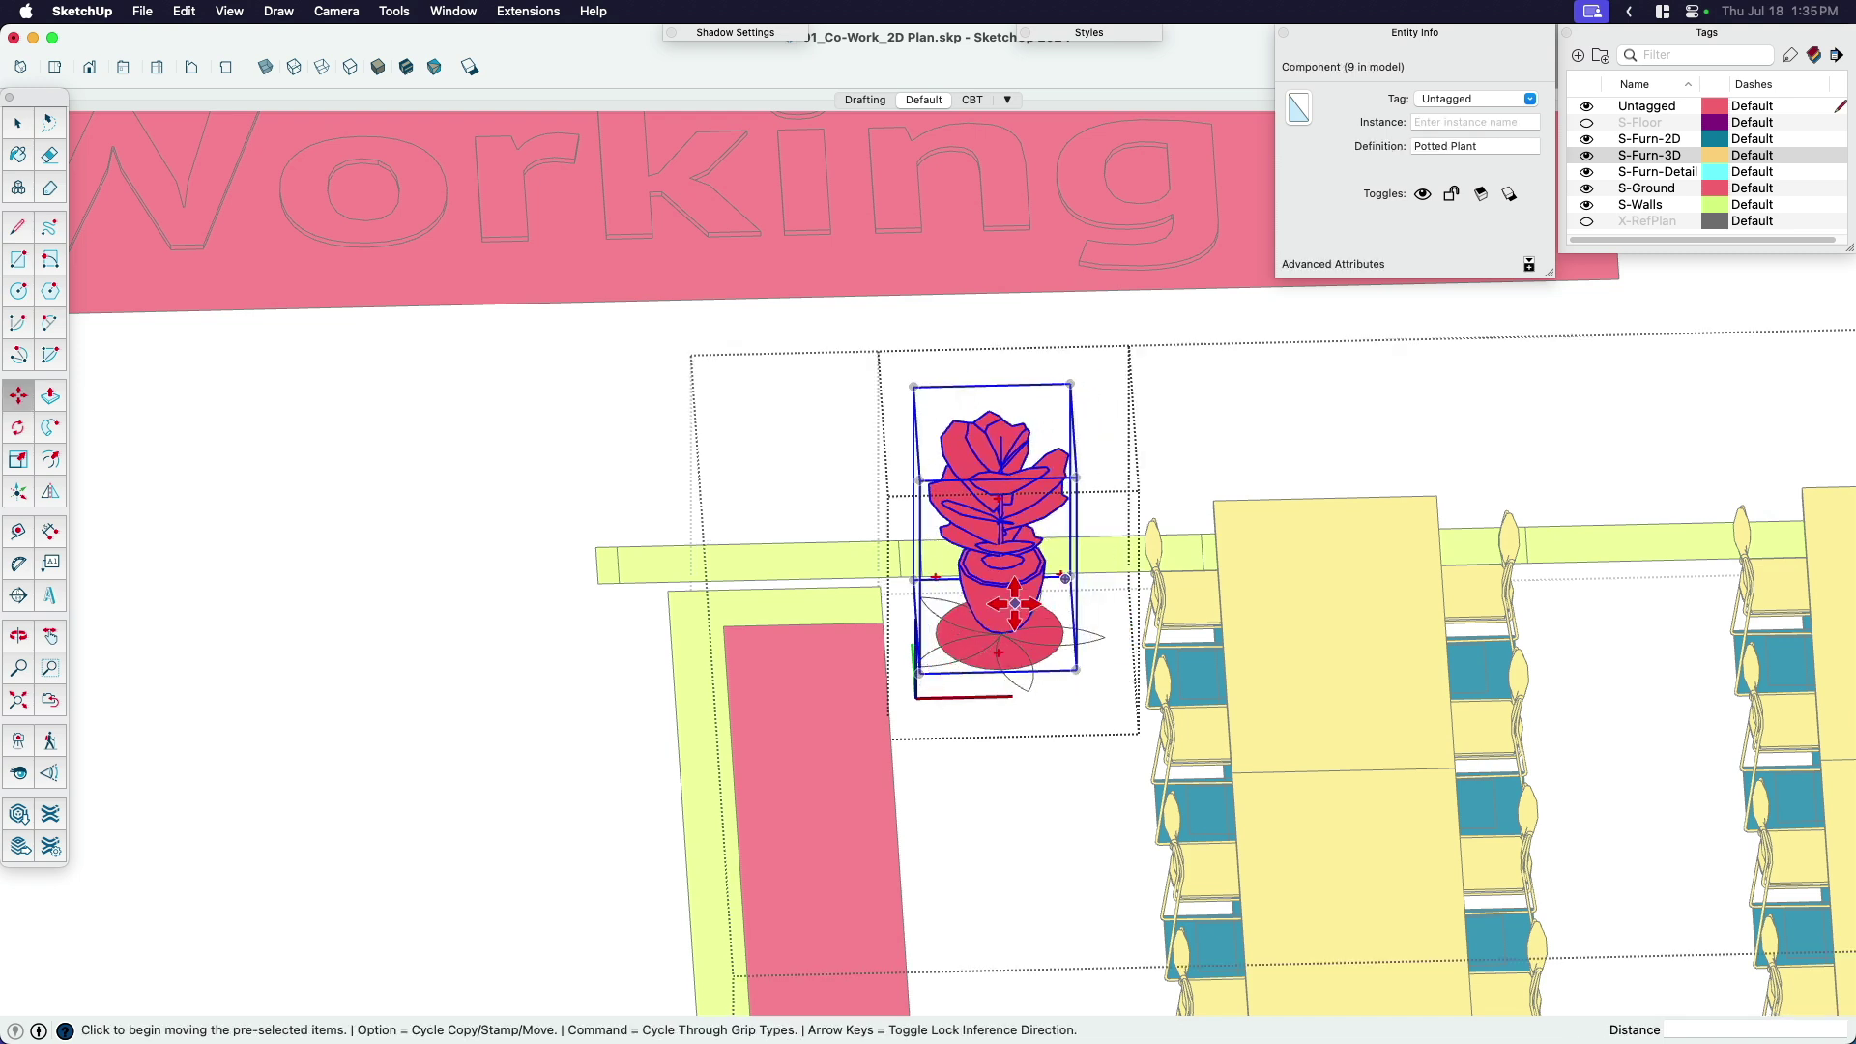
key(space)
Tag the 3D plant S-Furn-3D and the flower base S-Furn-2D, then reselect the plant.
click(1529, 100)
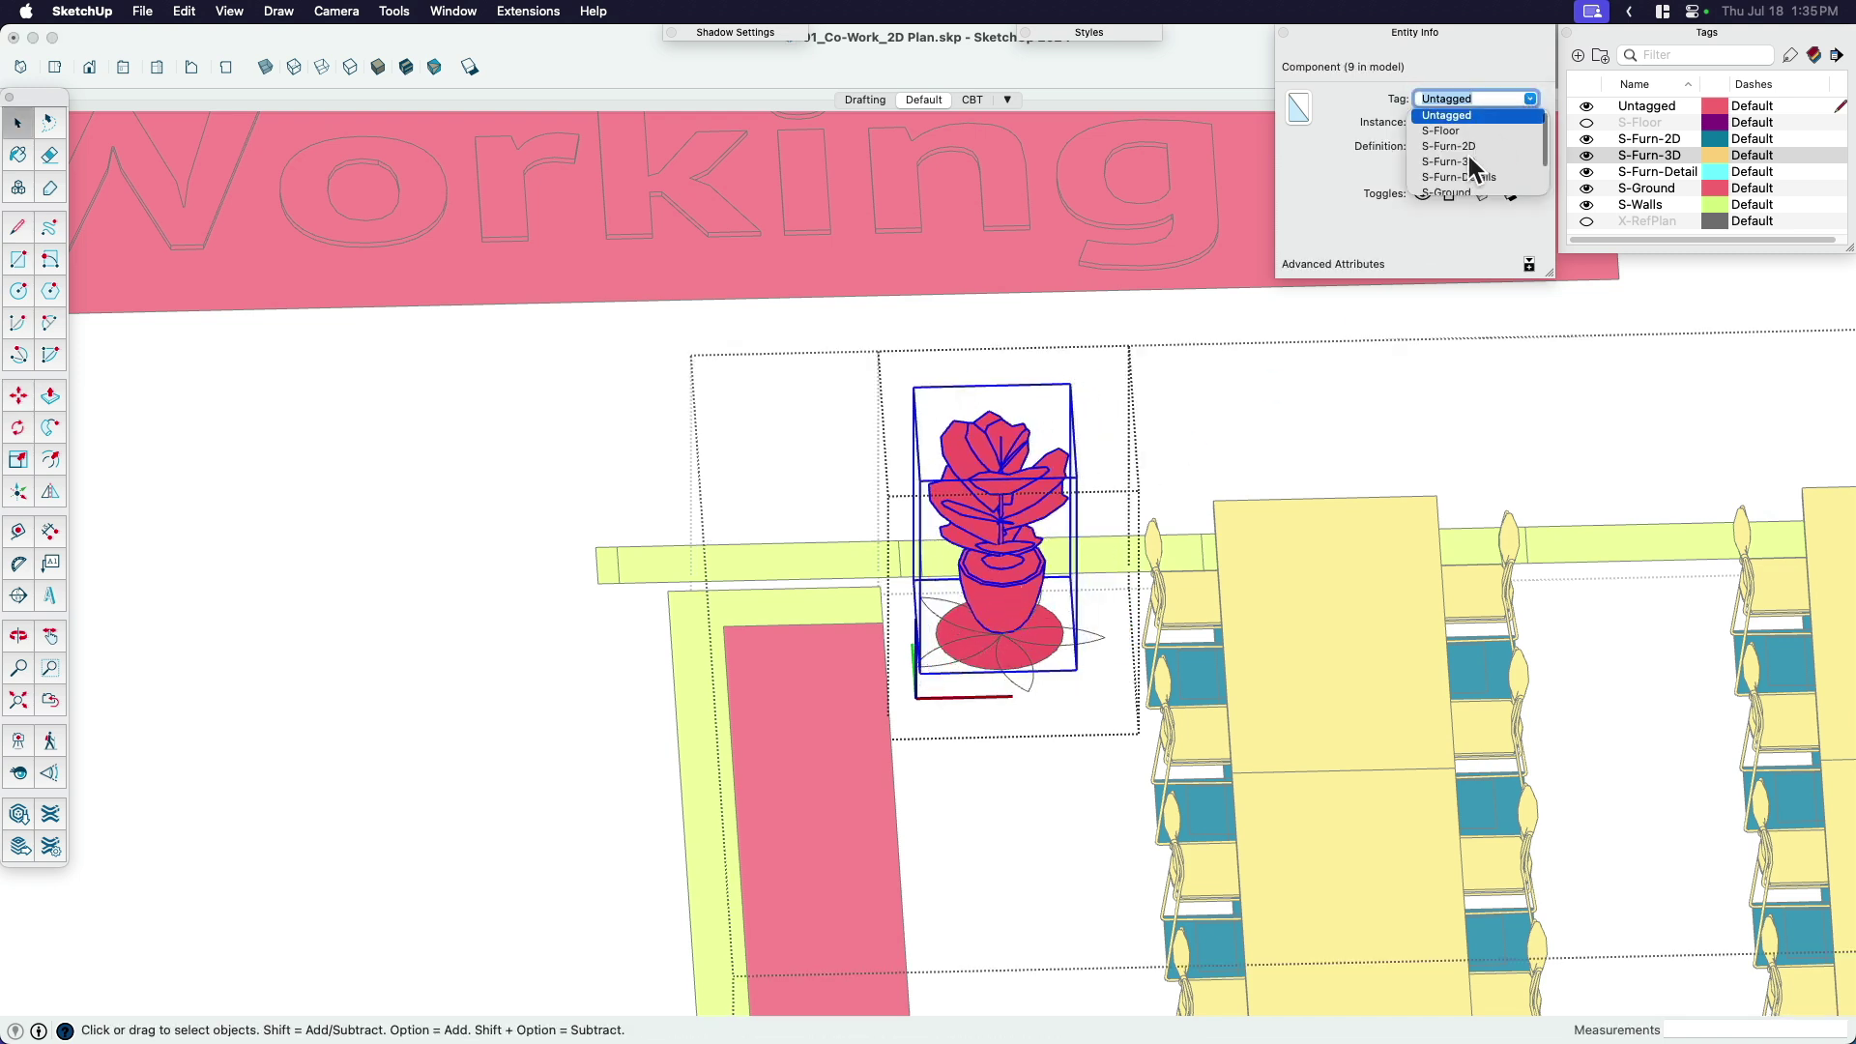
click(1469, 160)
click(1028, 663)
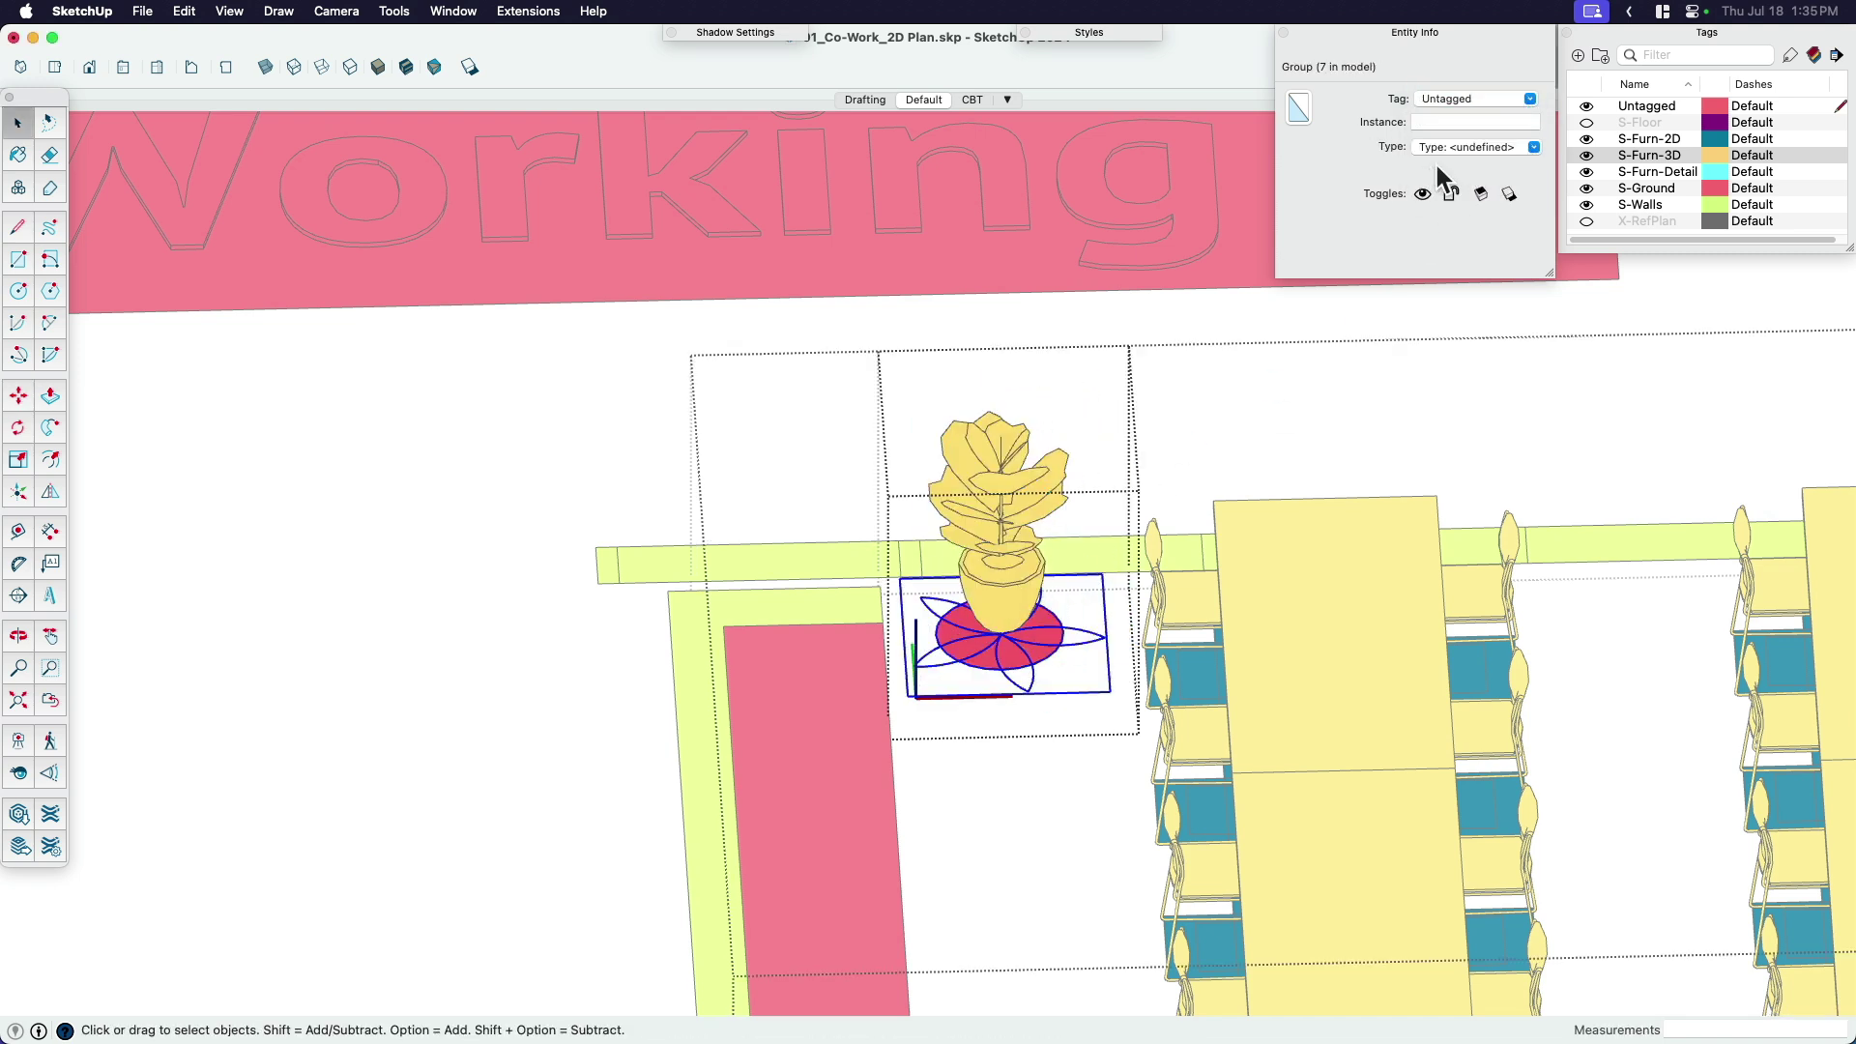
click(1529, 100)
click(1465, 147)
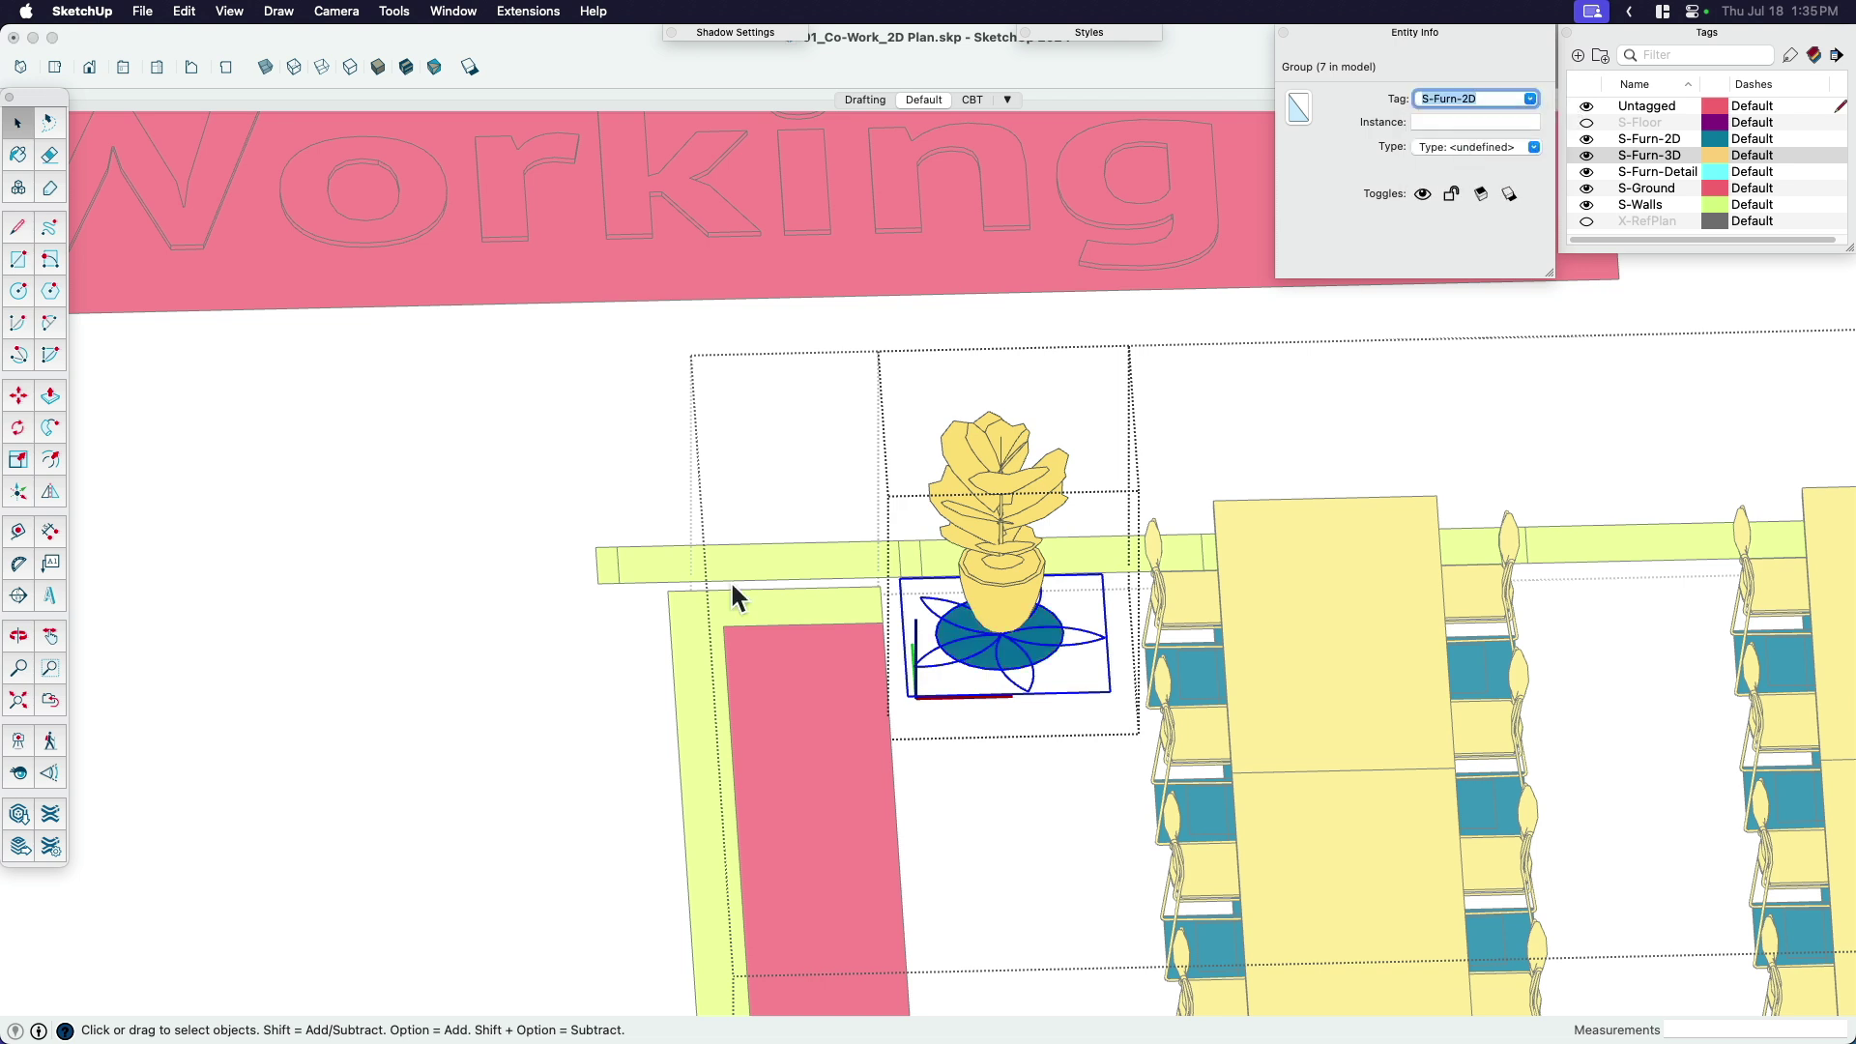
click(517, 613)
click(1038, 609)
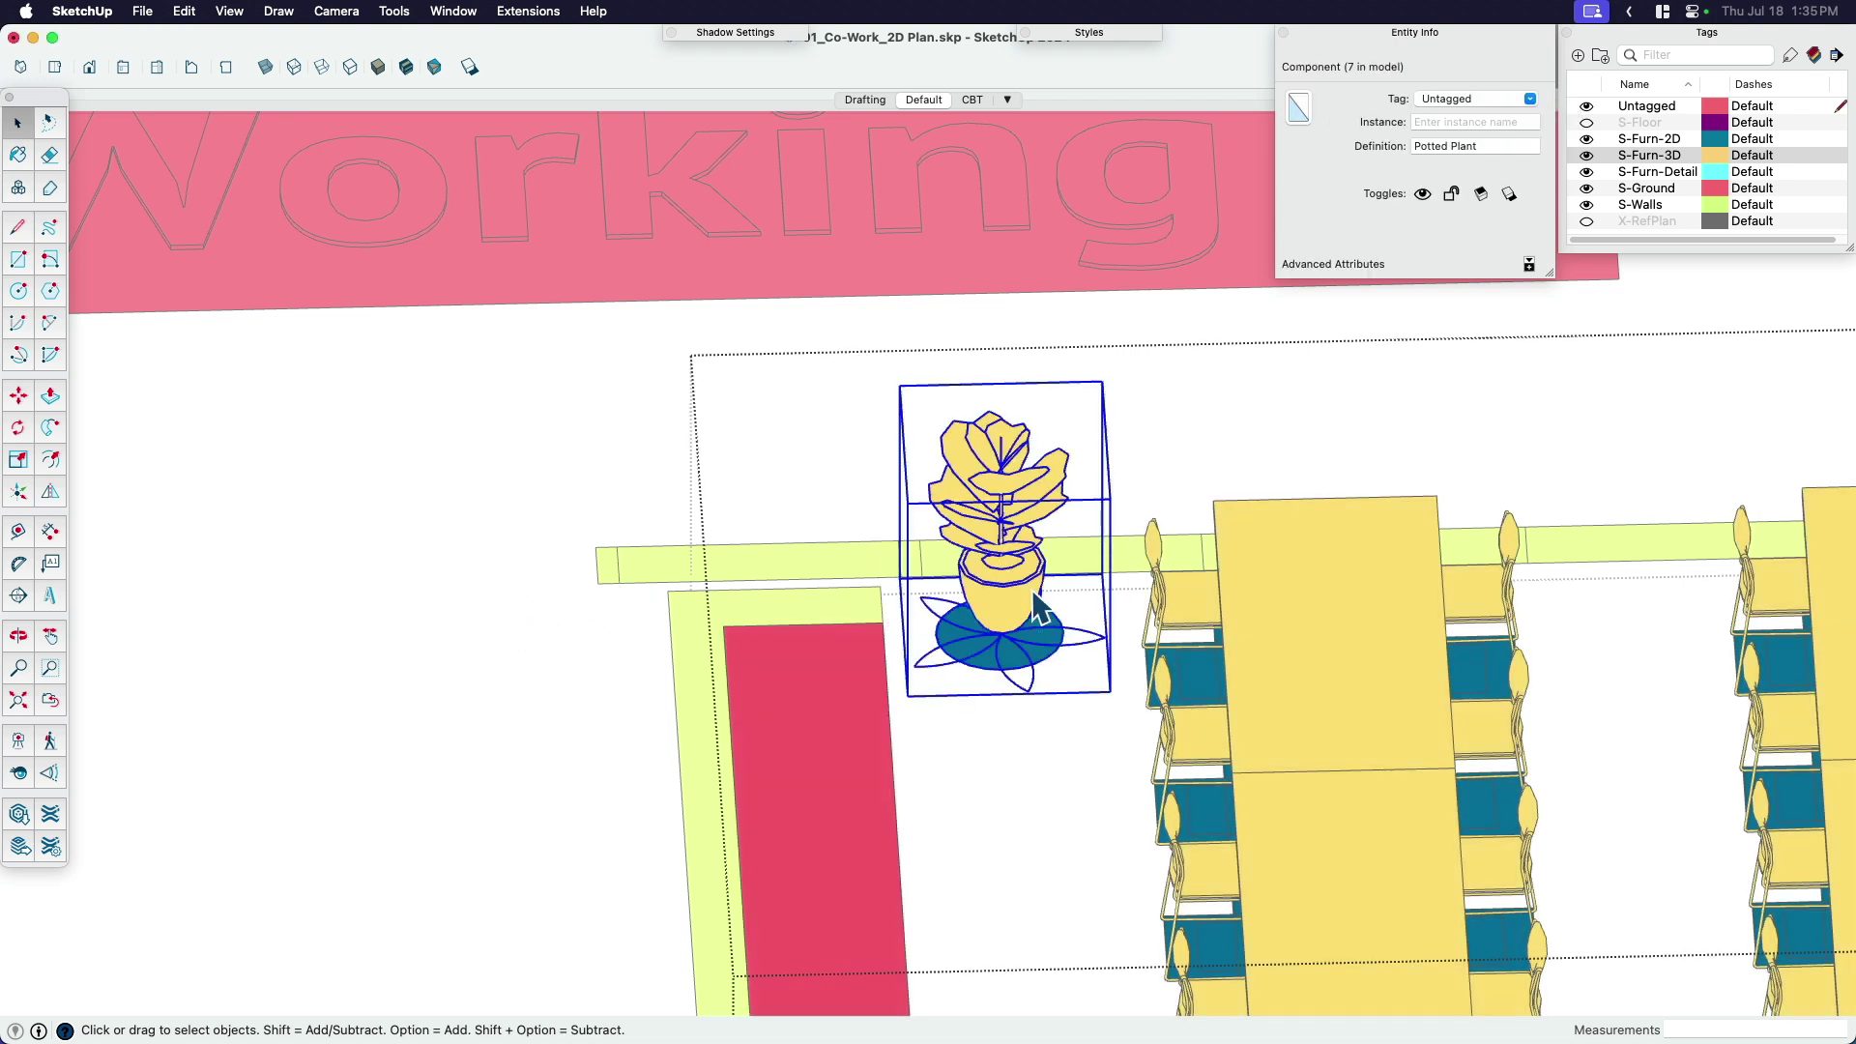
Switch to Top view and pan the plan to frame the tables and plants.
key(super+1)
click(798, 580)
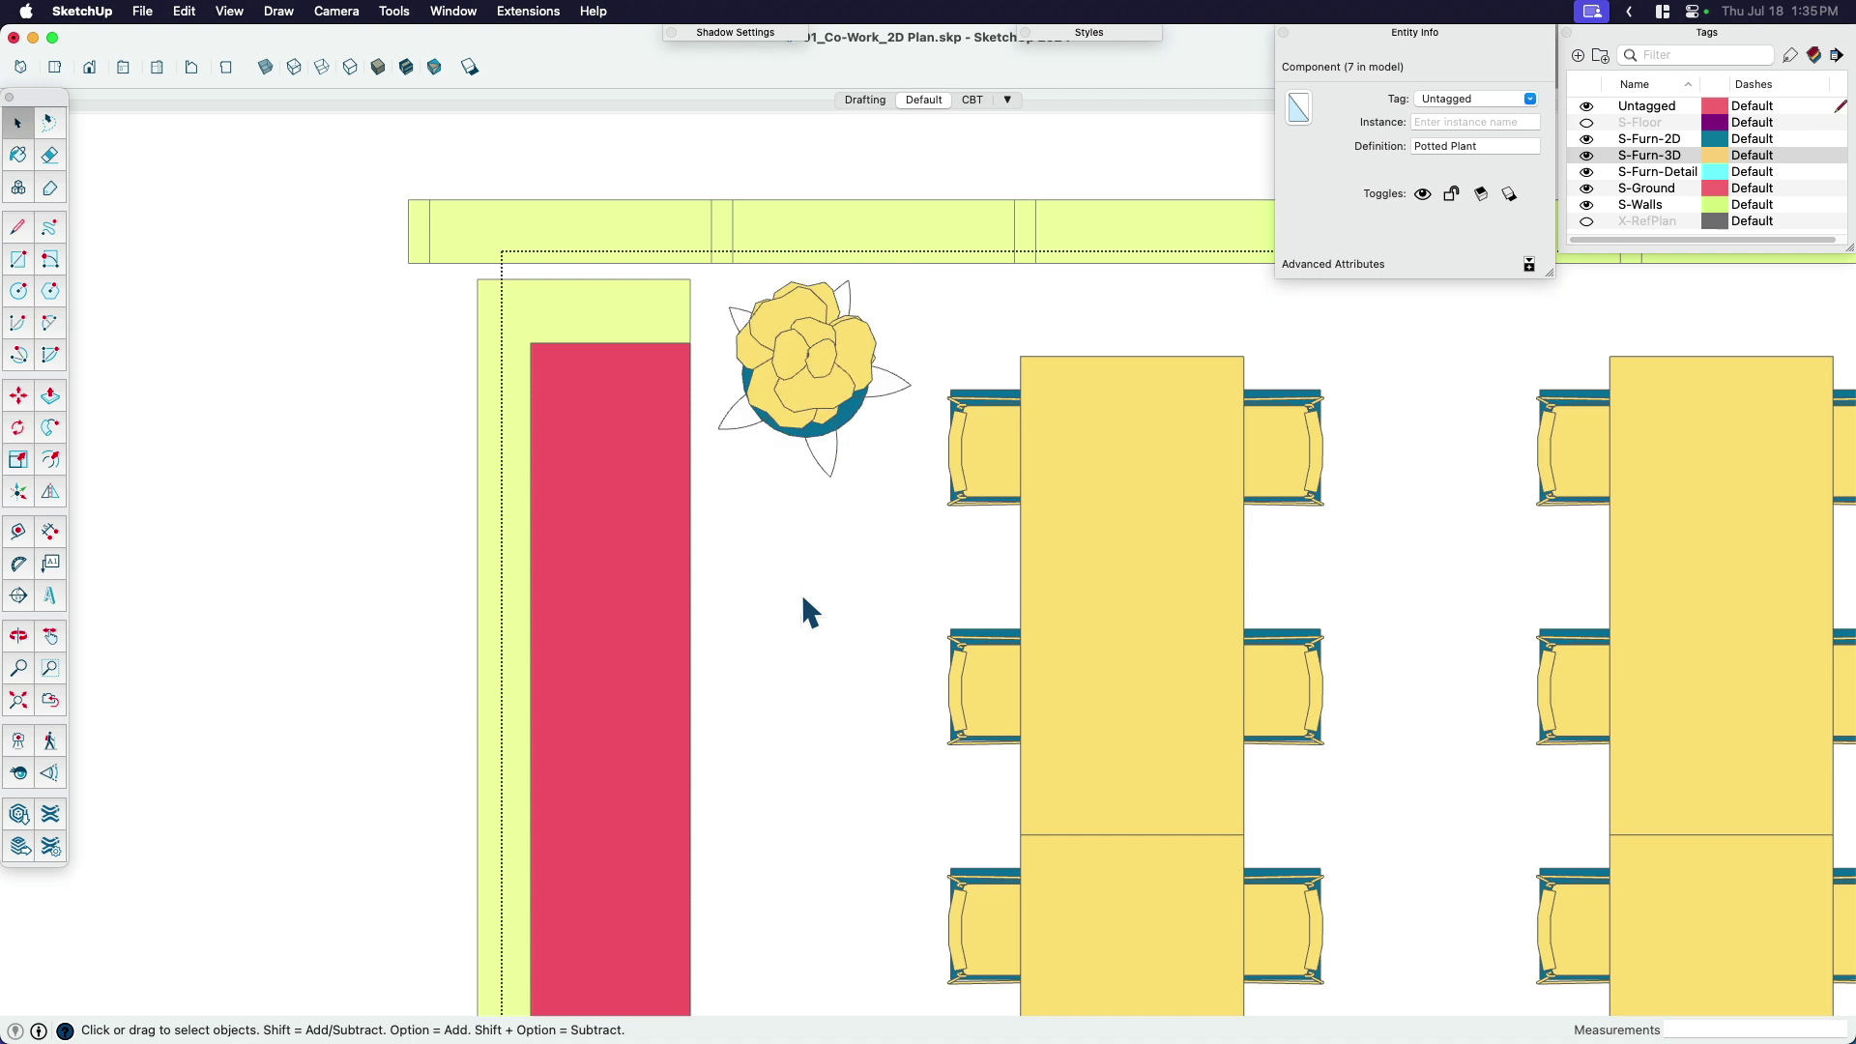
scroll(801, 588, down, 2)
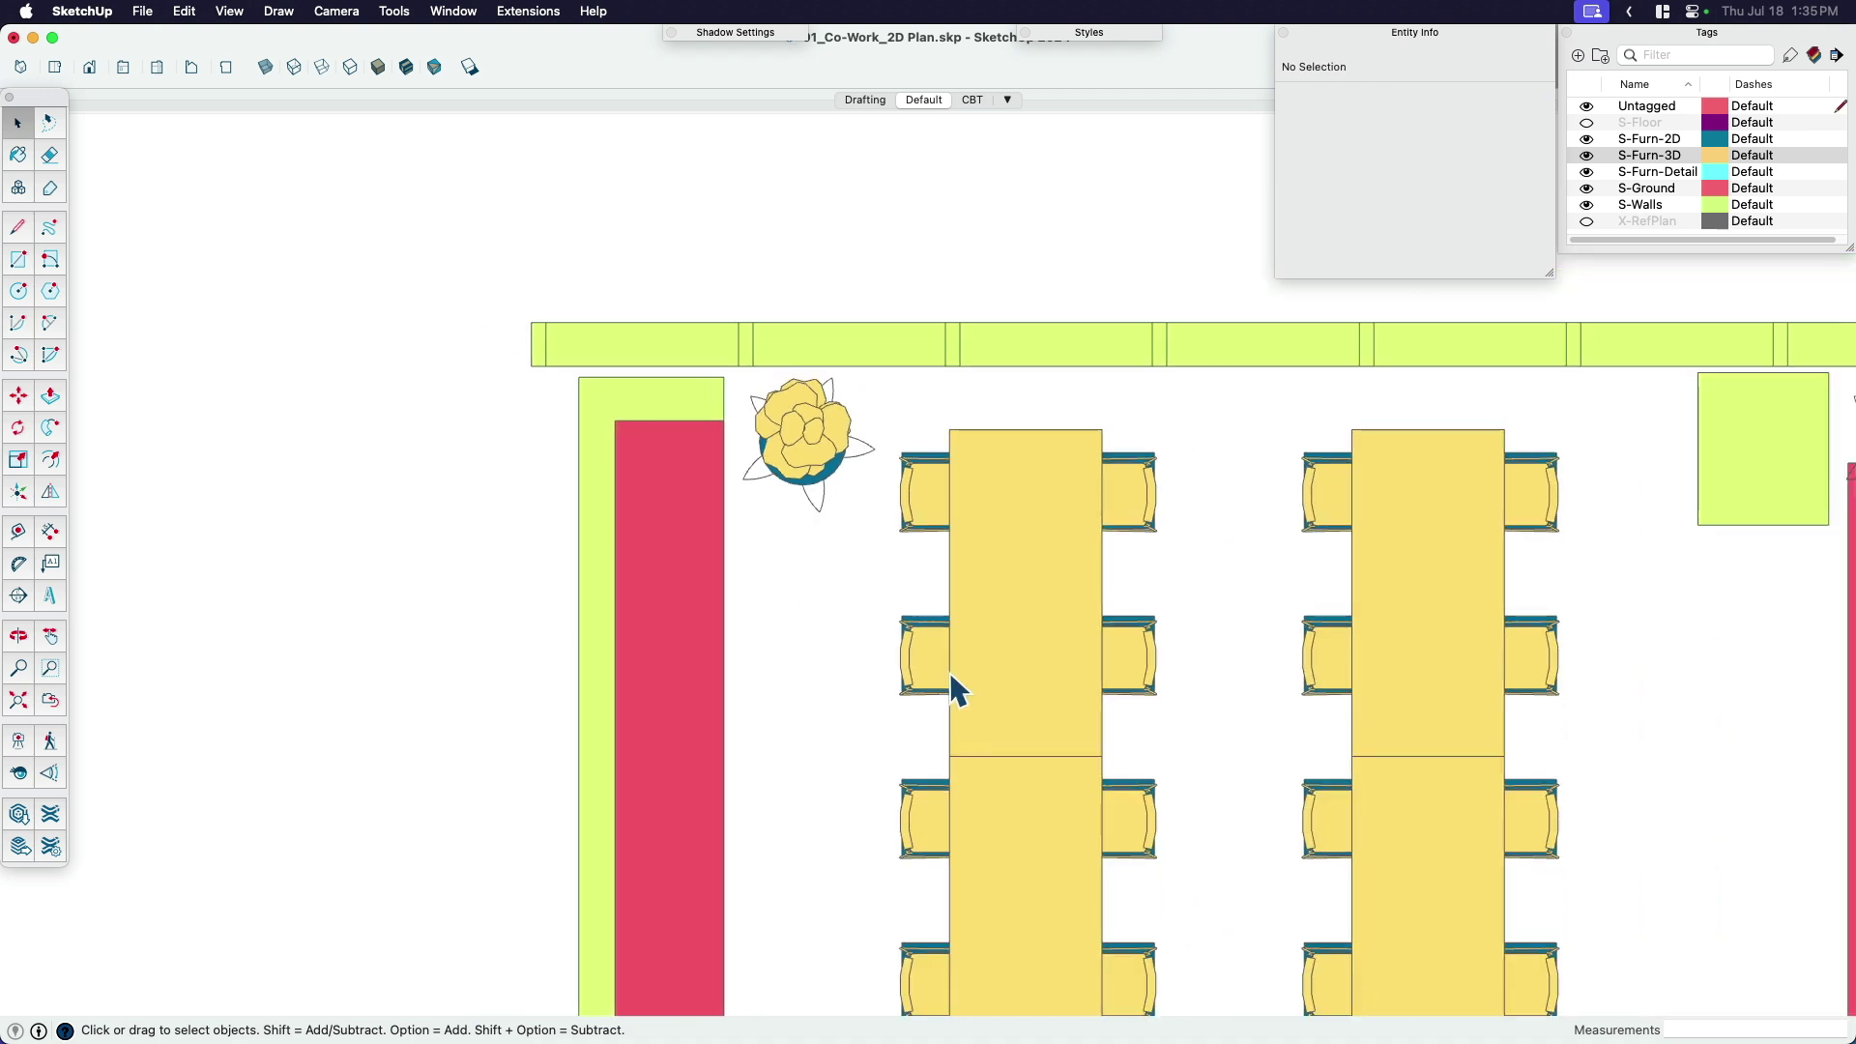
key(h)
drag(1159, 804, 907, 670)
key(space)
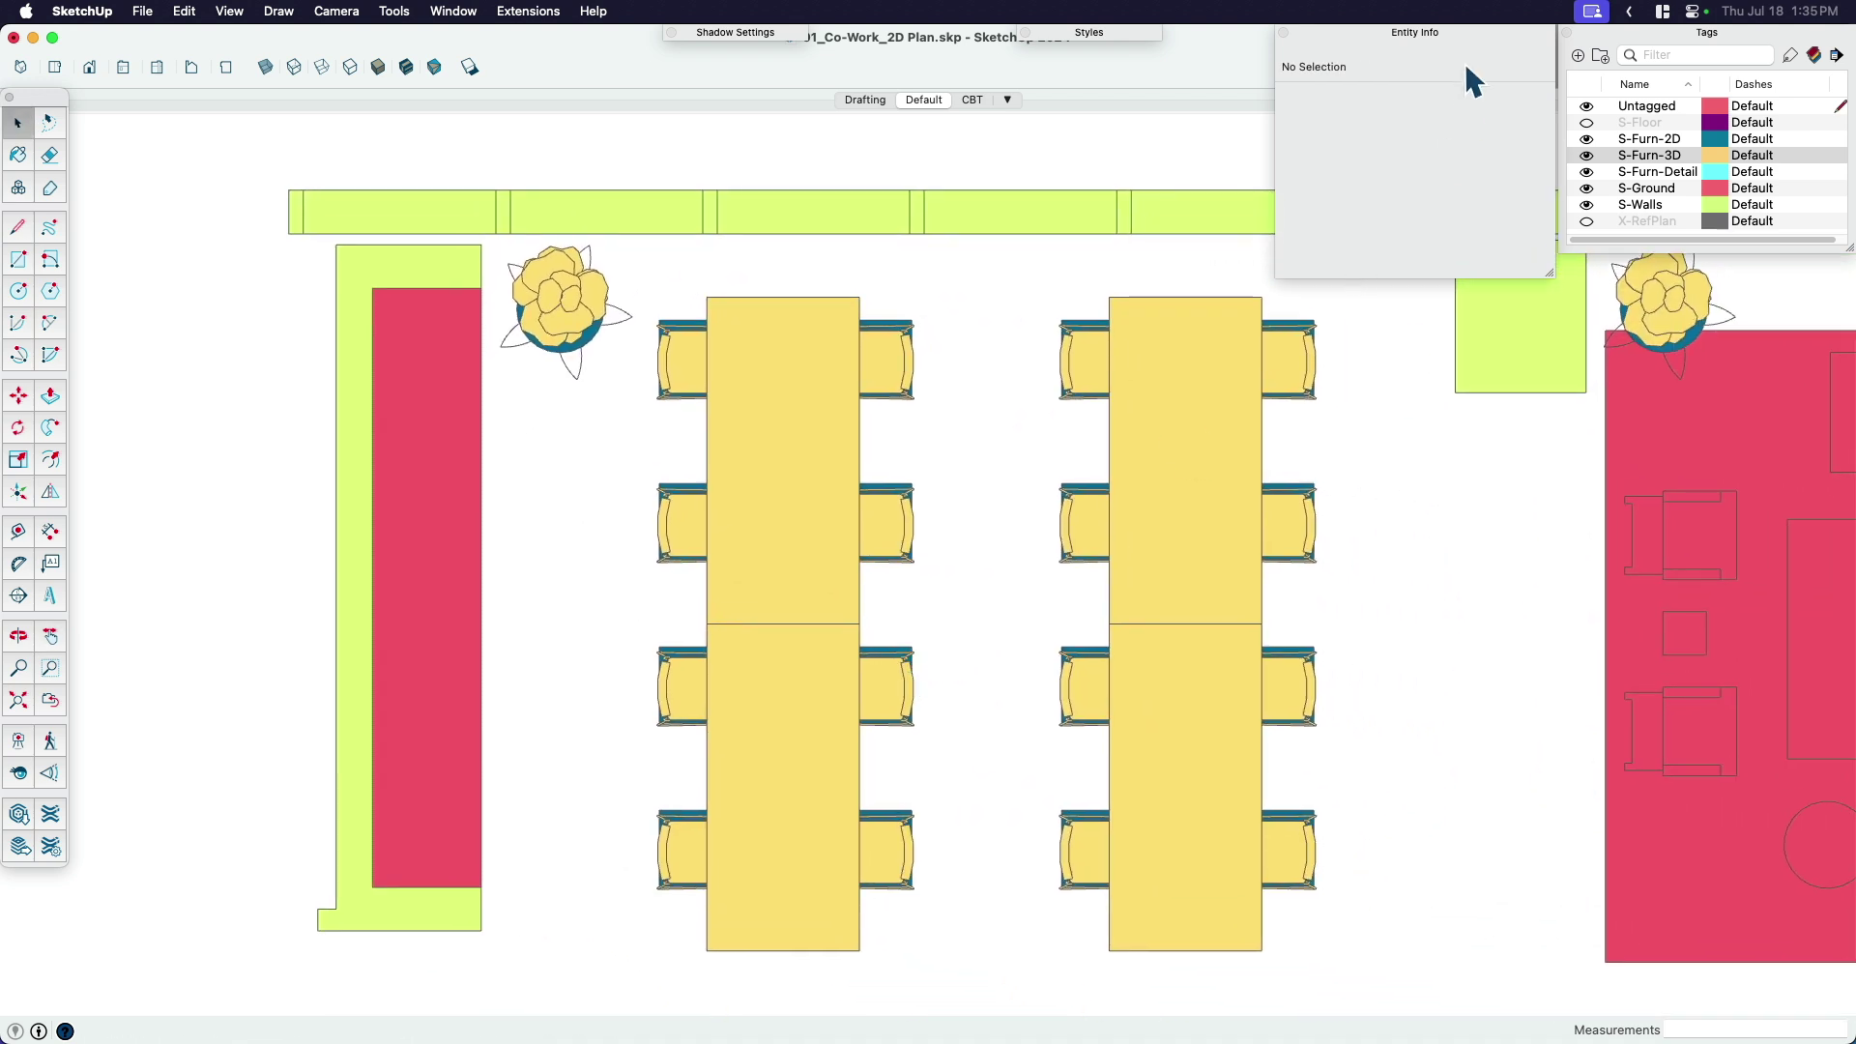
click(1453, 35)
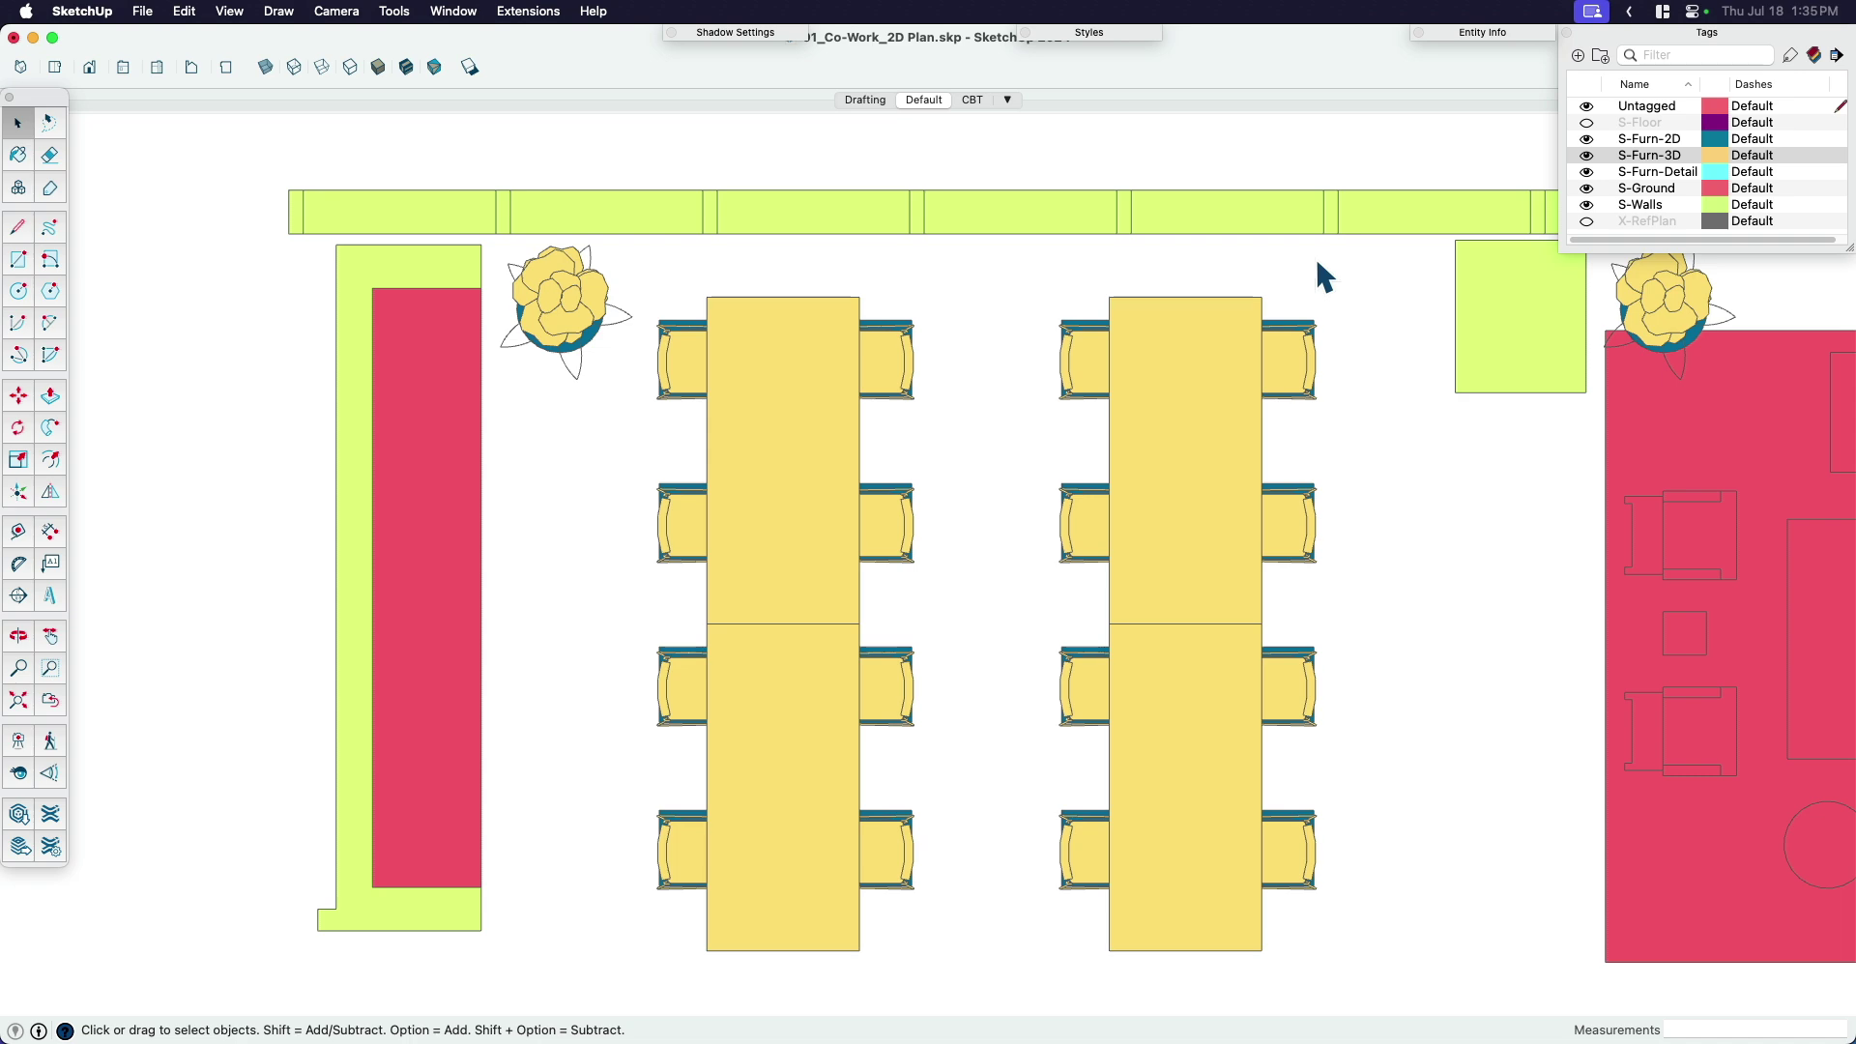
Hide the S-Furn-2D tag and orbit to check the remaining 3D furniture.
click(1586, 140)
scroll(1063, 590, down, 3)
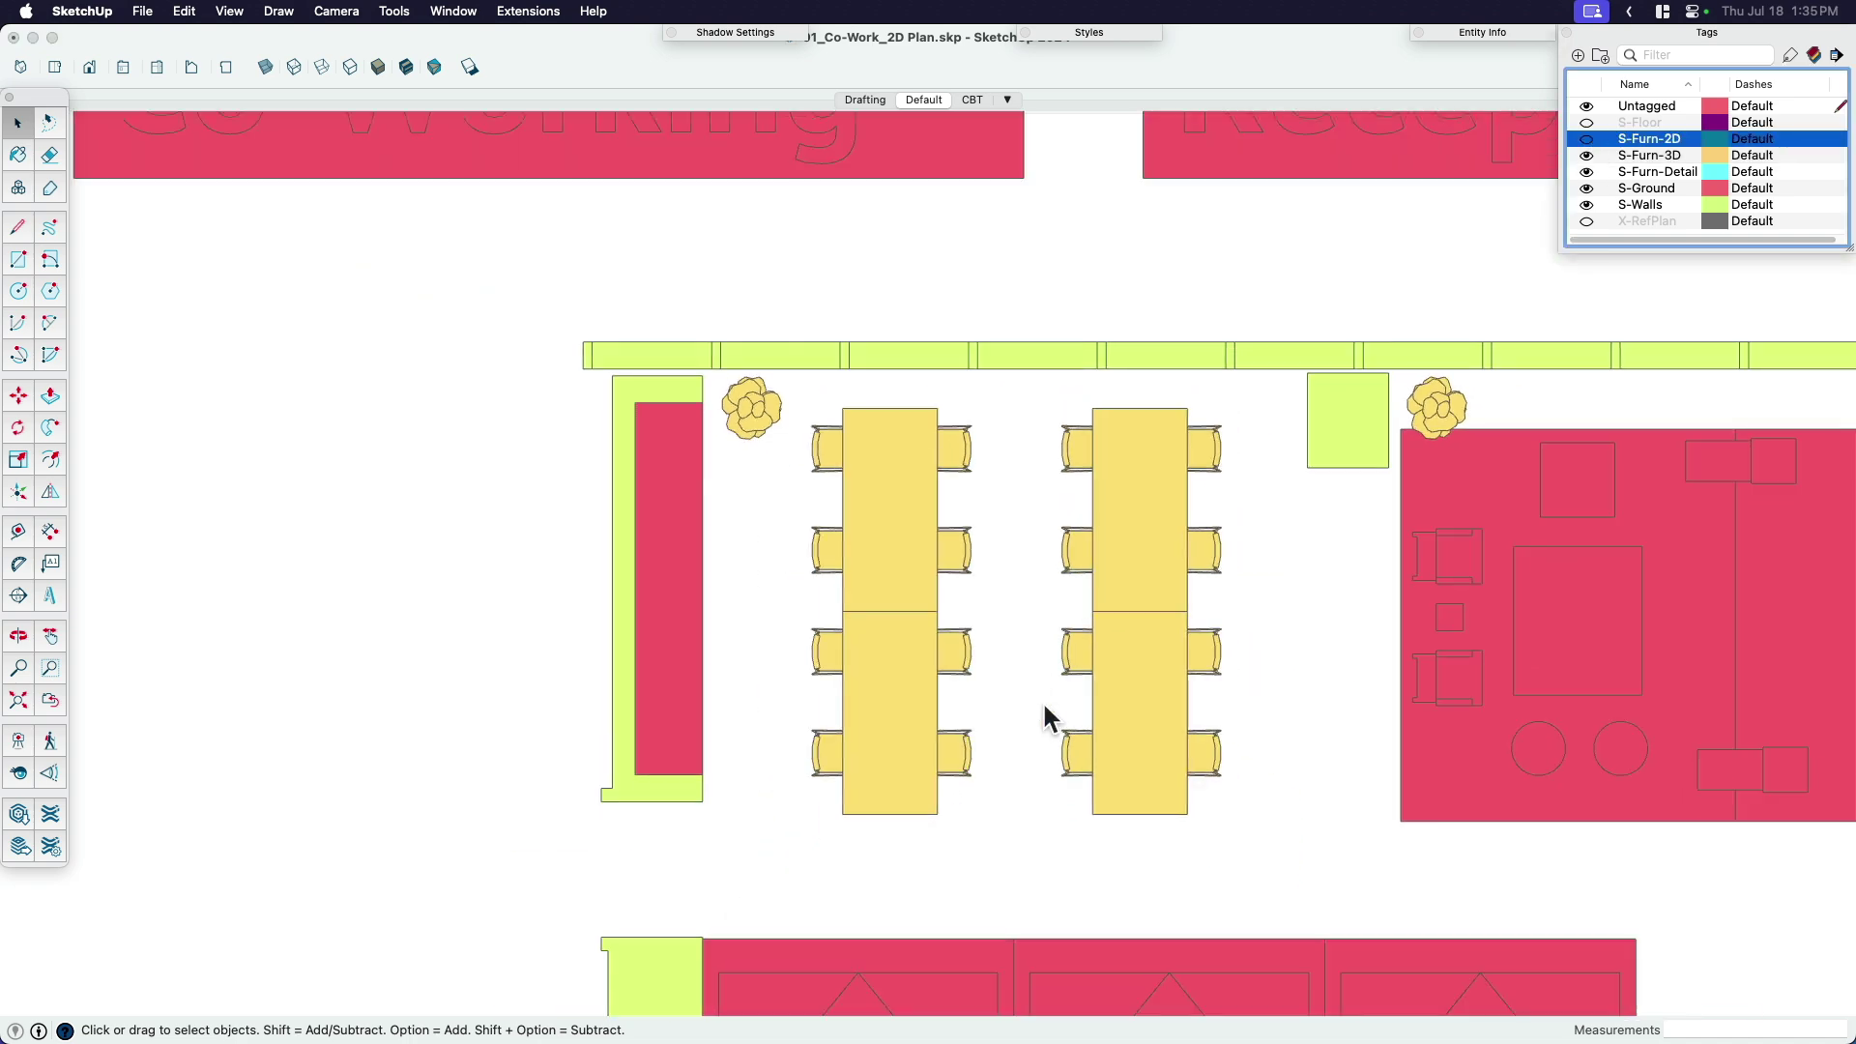
middle_drag(1042, 700, 1245, 451)
middle_drag(890, 774, 1158, 481)
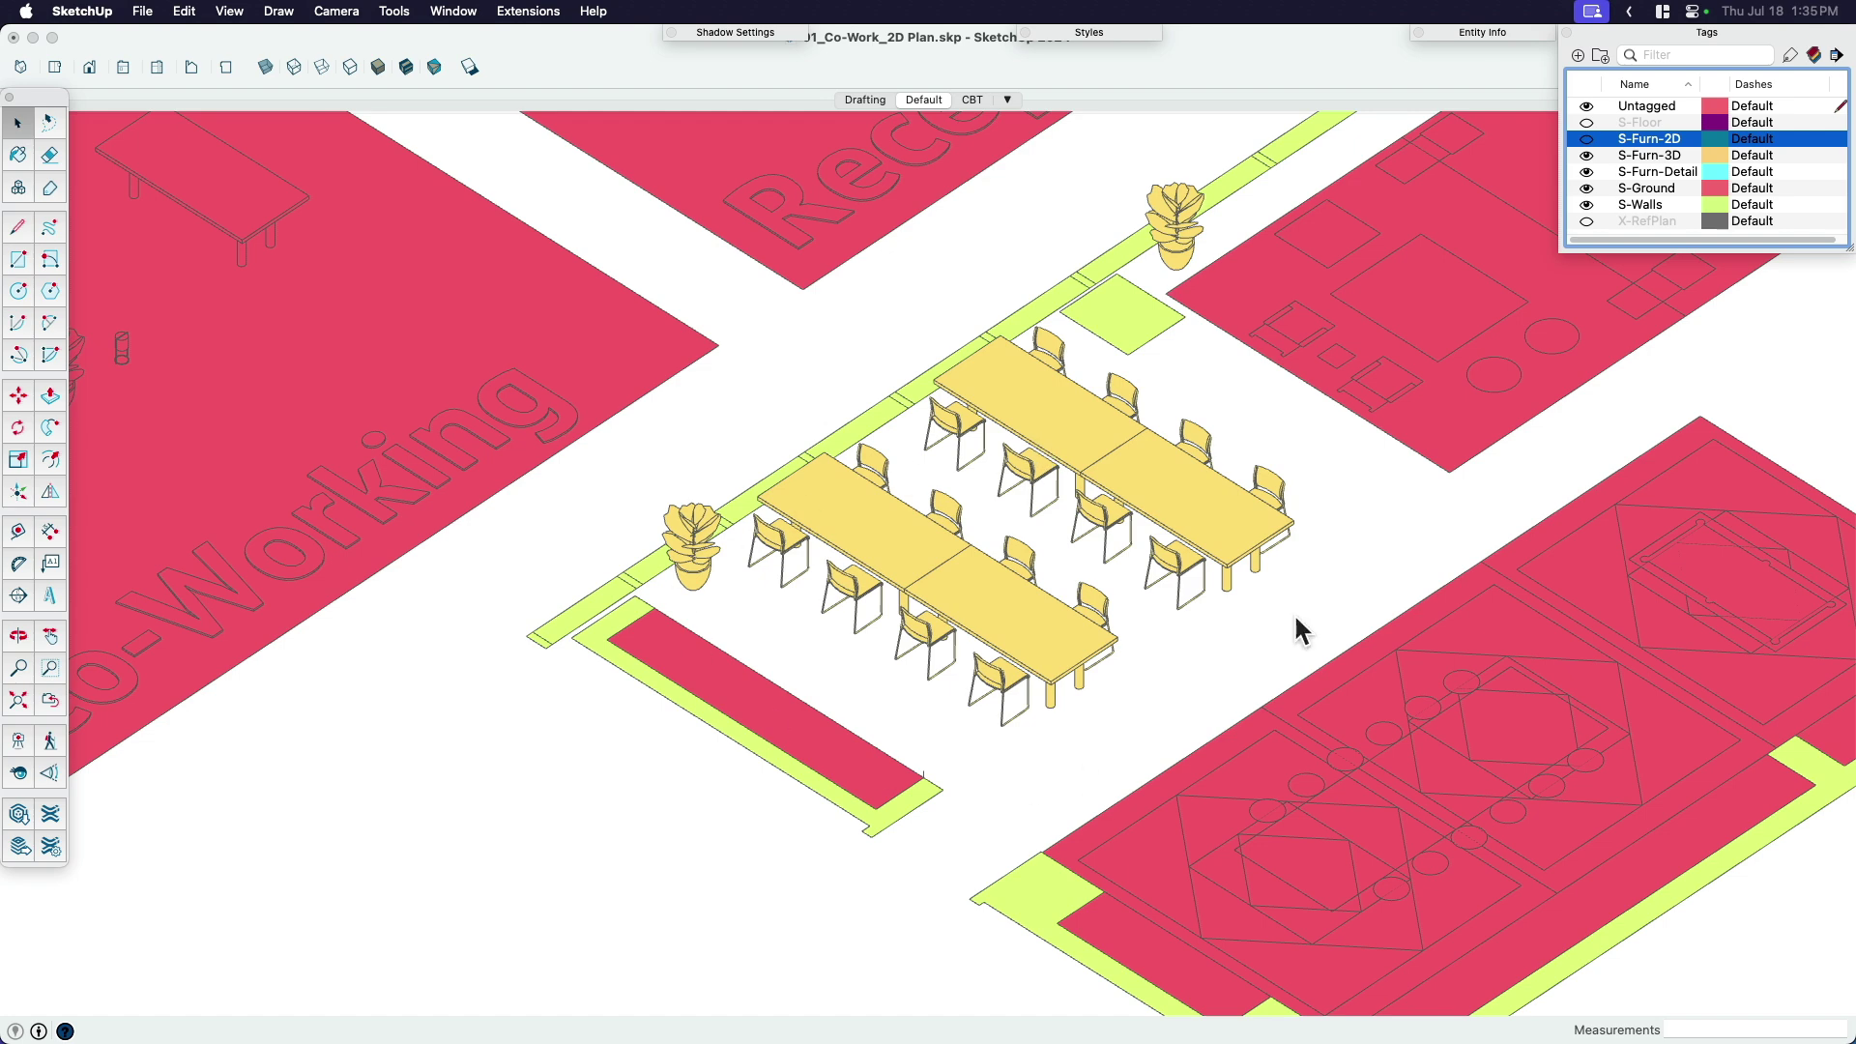
scroll(995, 558, up, 2)
middle_drag(1105, 561, 1062, 567)
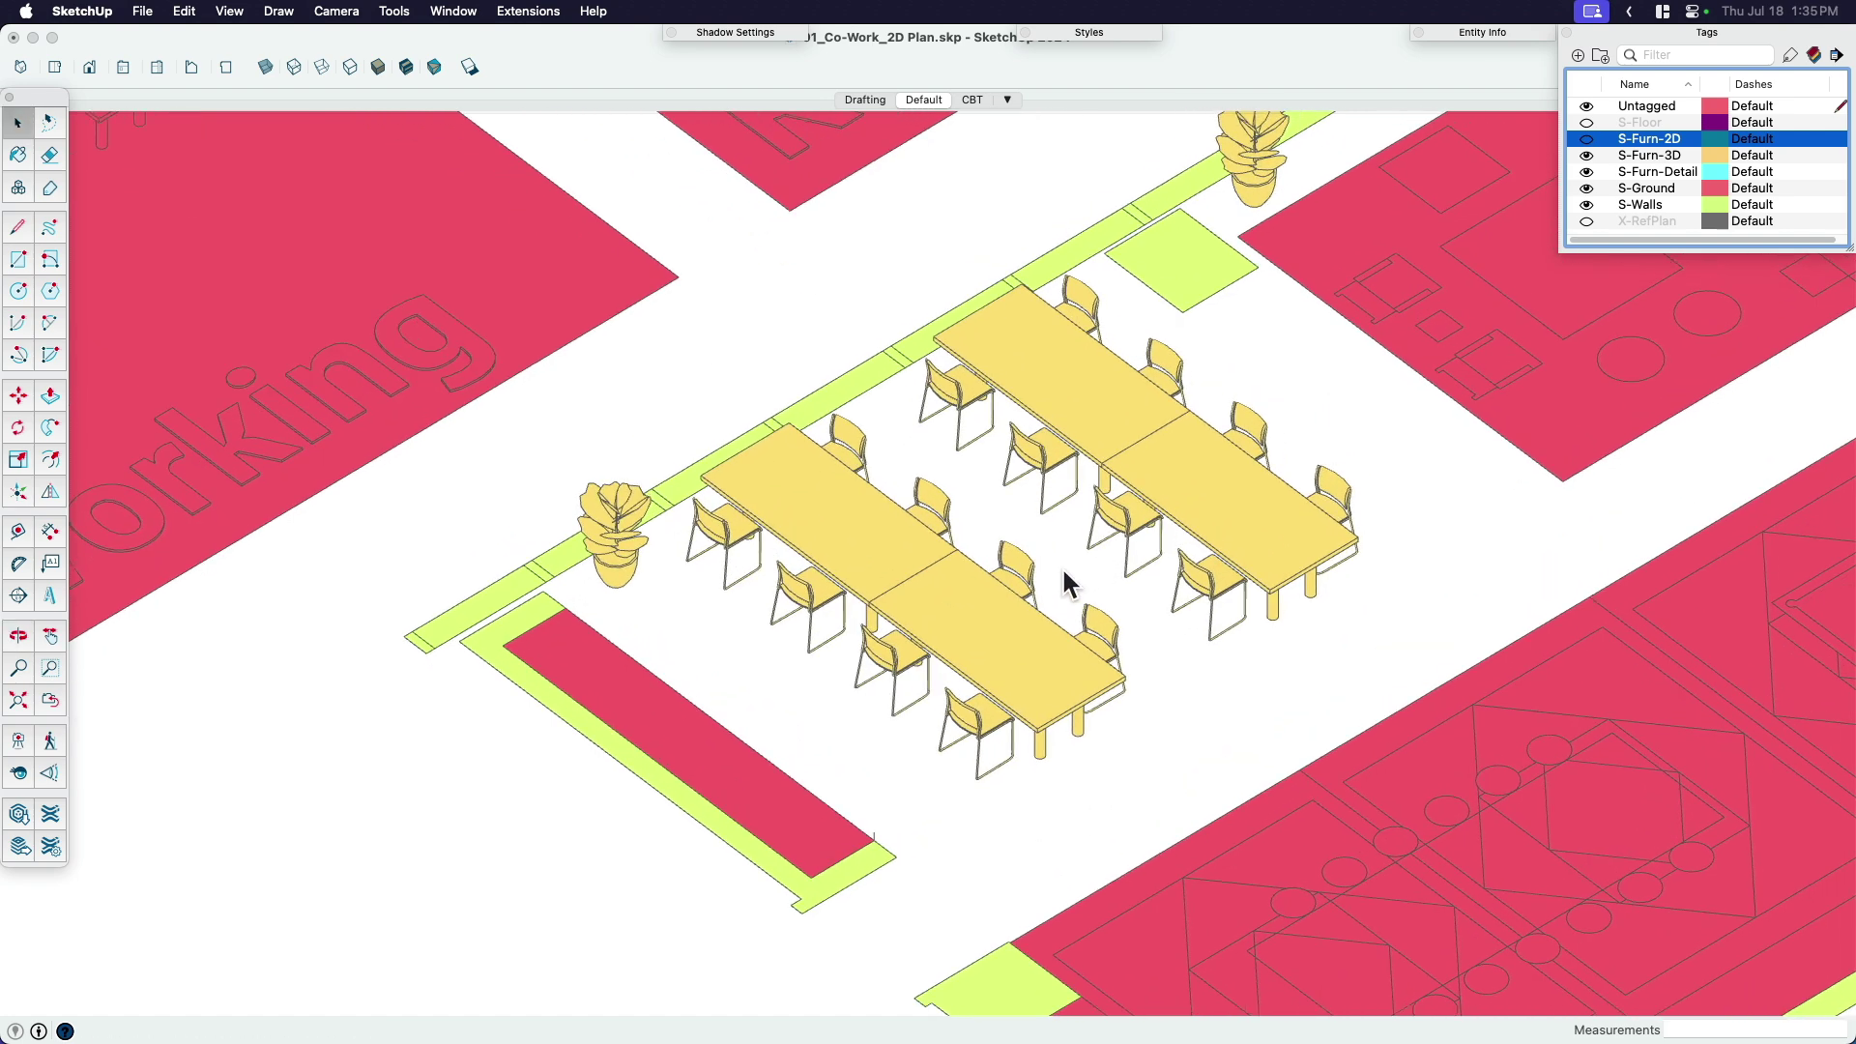
Return to Top view and apply the Hidden Line style, zooming into the plan.
key(super+1)
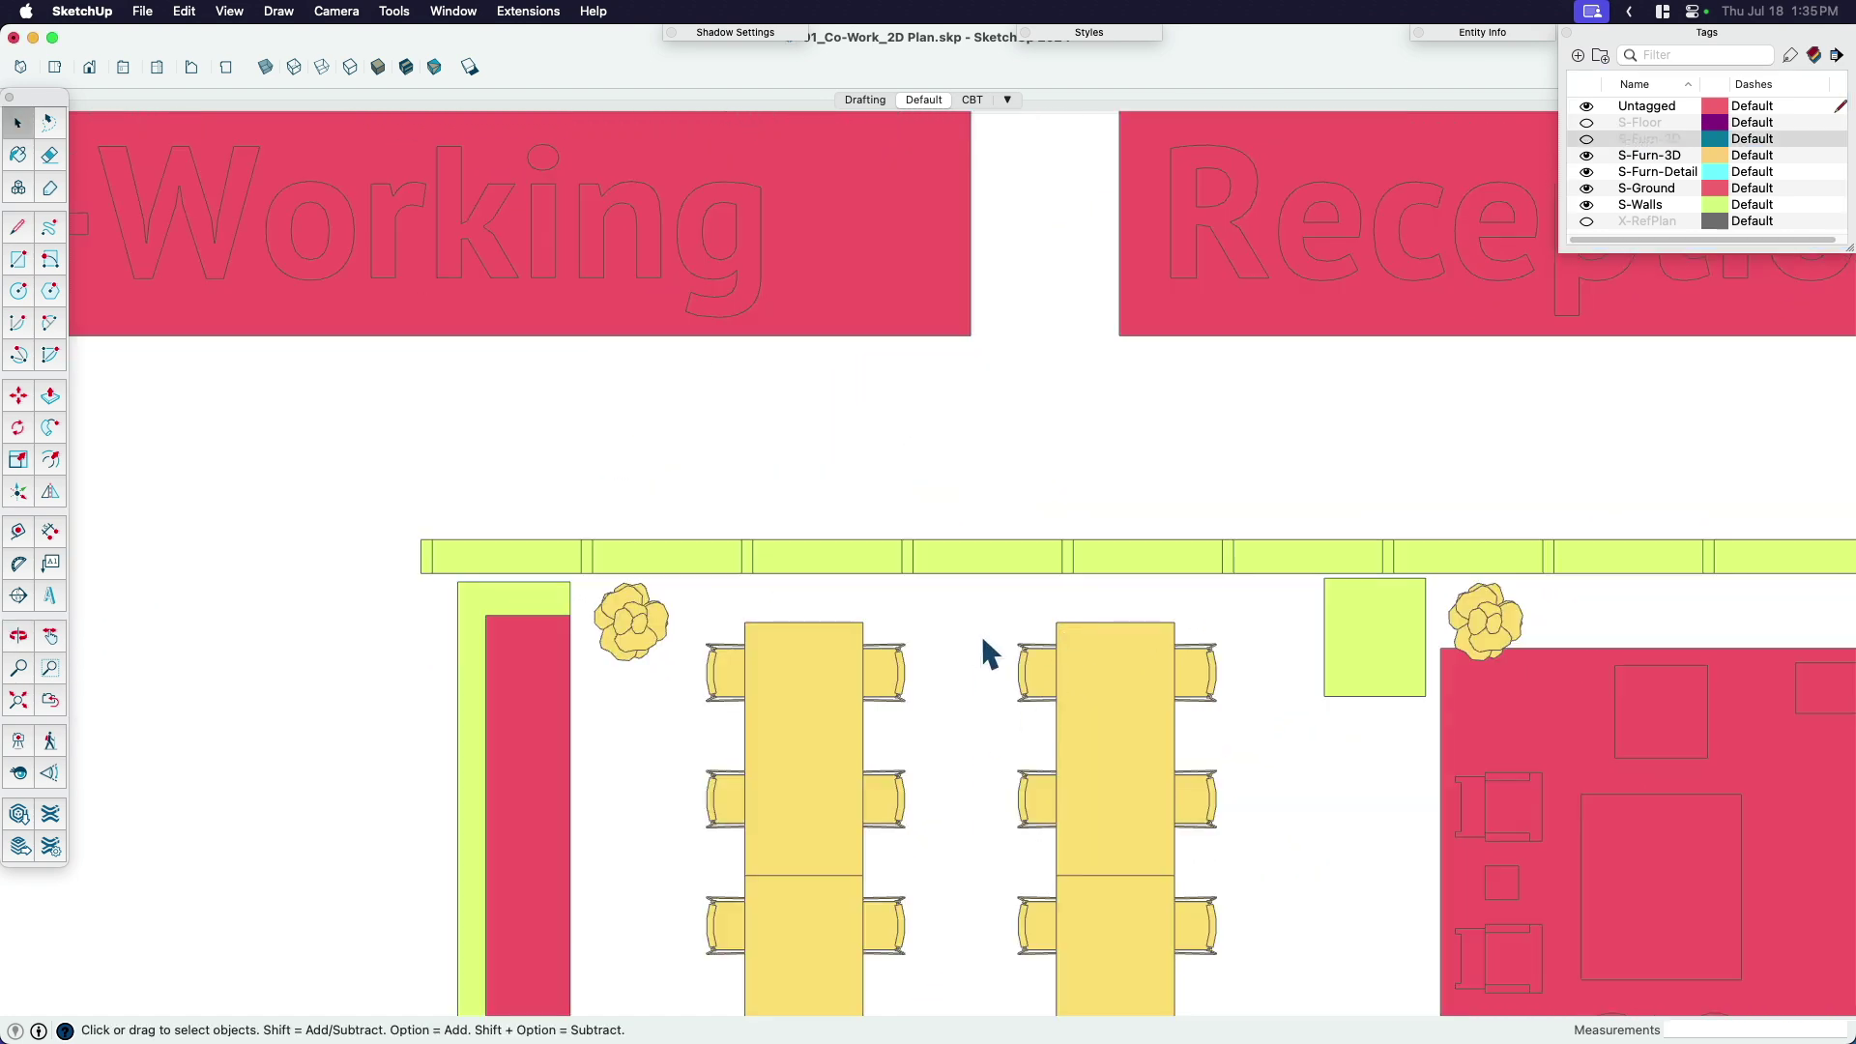
shift+middle_drag(979, 797, 868, 548)
click(350, 67)
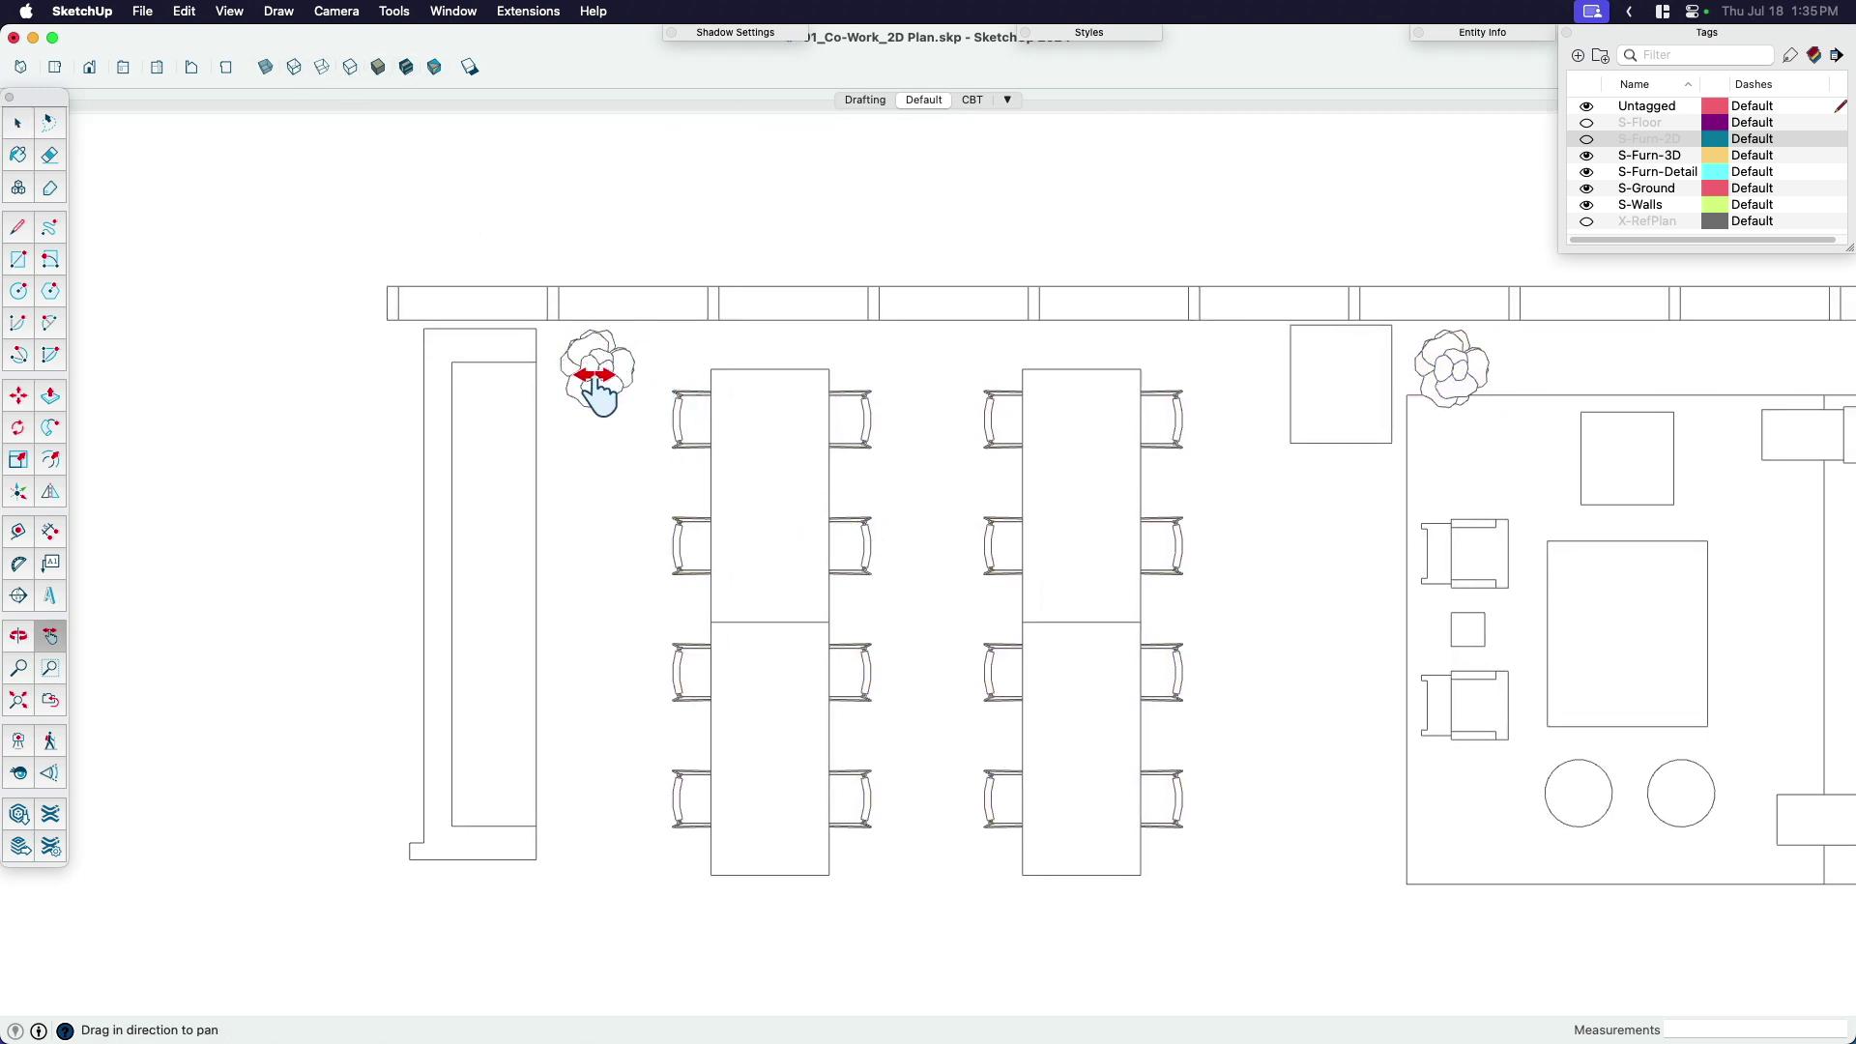
scroll(598, 382, up, 4)
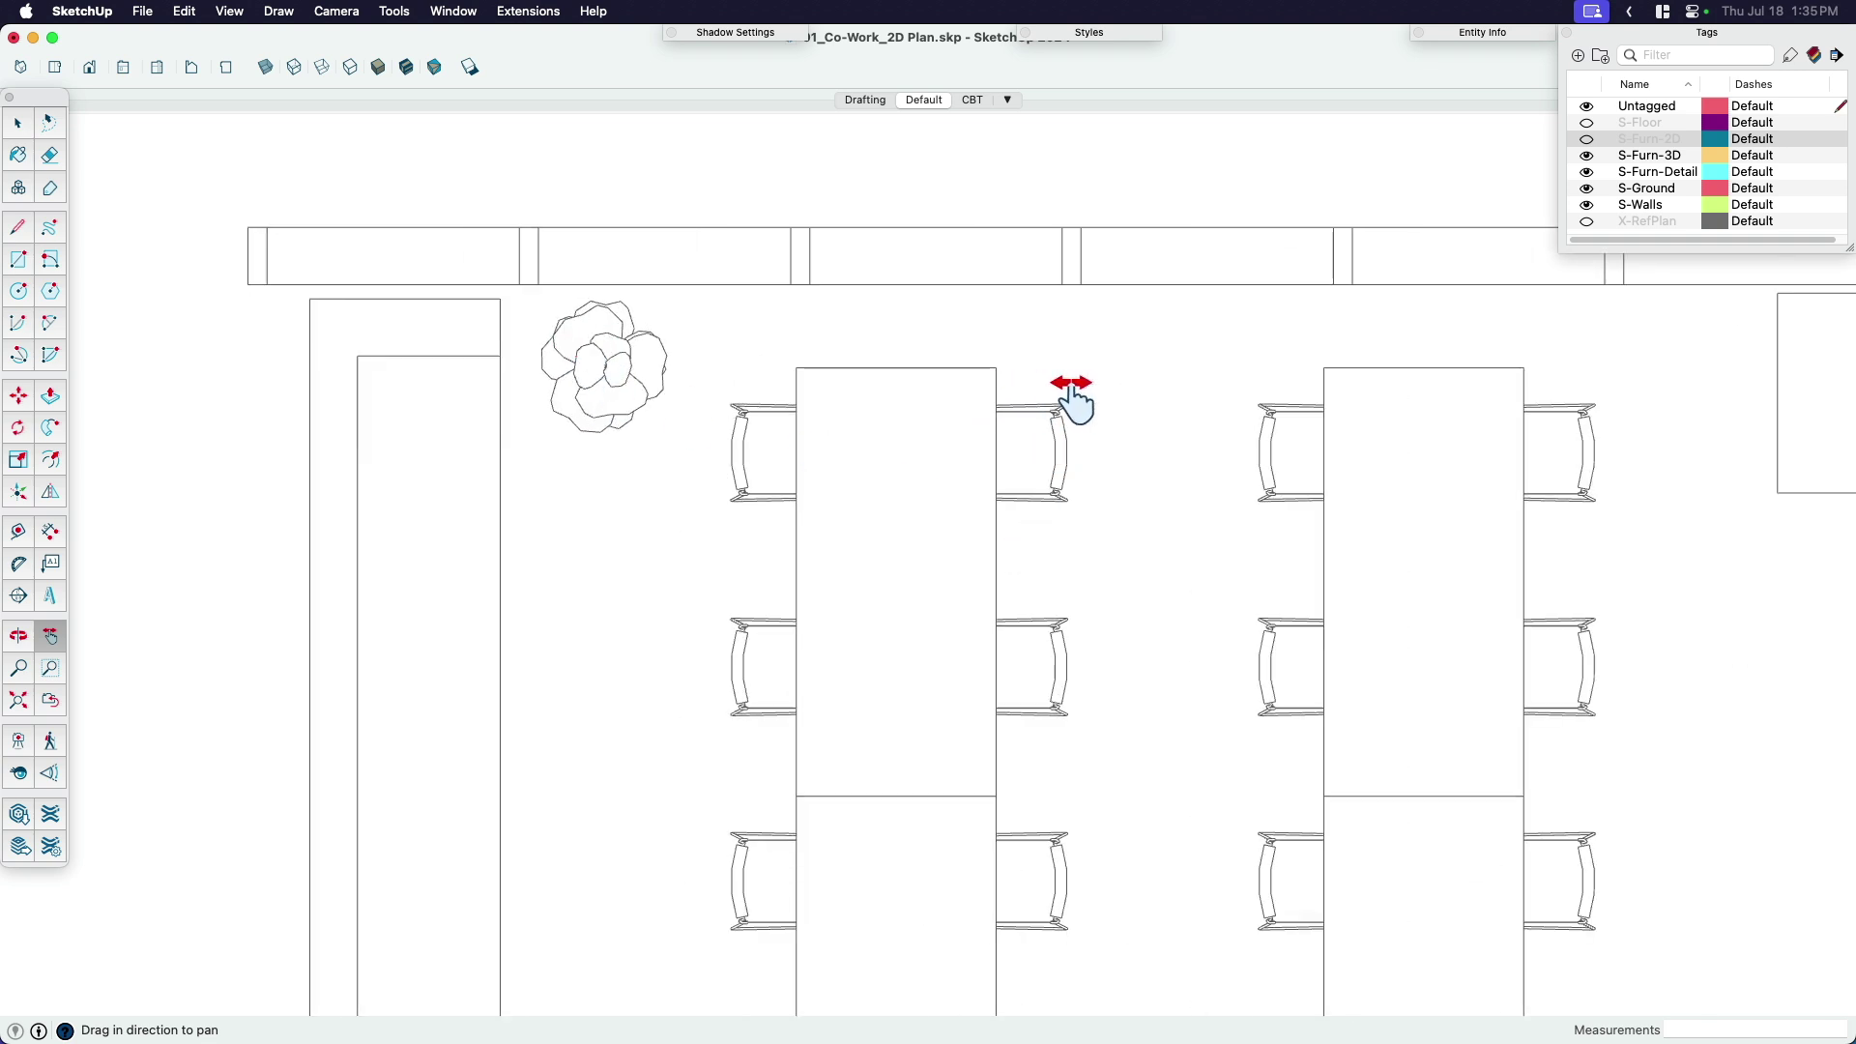
scroll(1112, 418, up, 8)
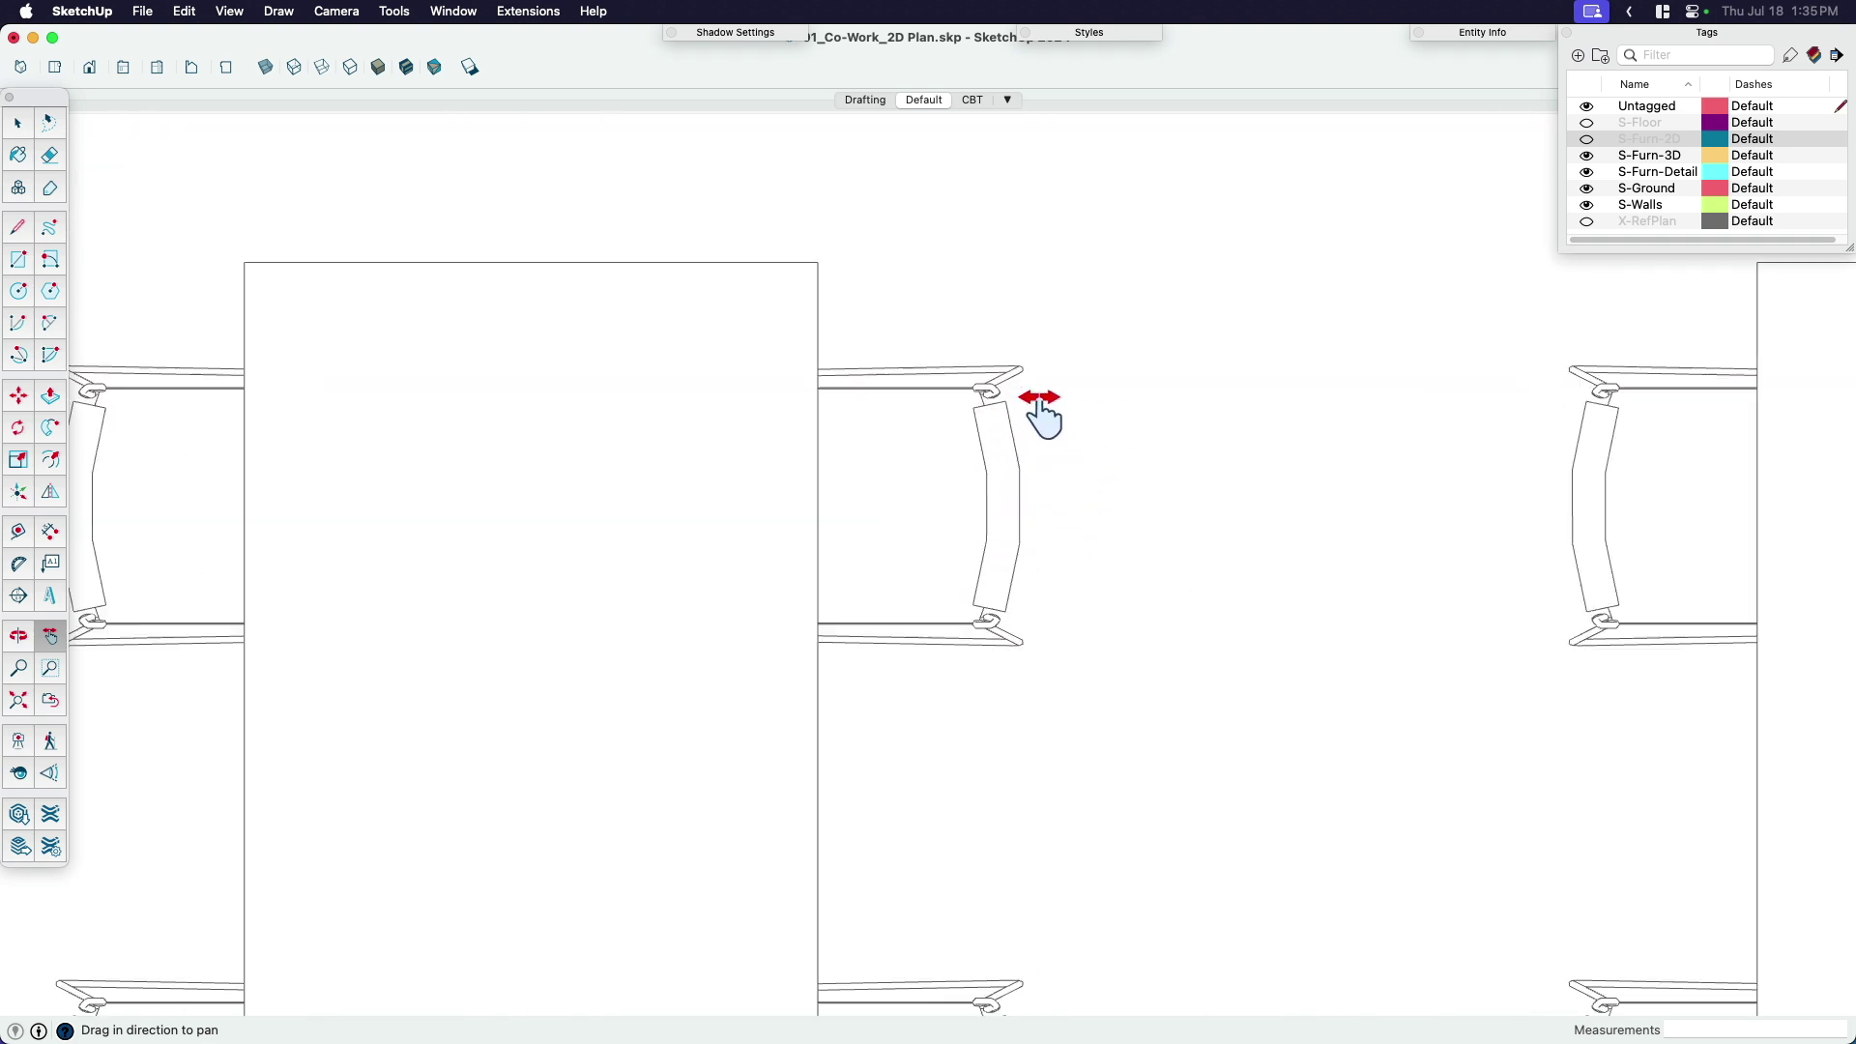
scroll(961, 427, up, 4)
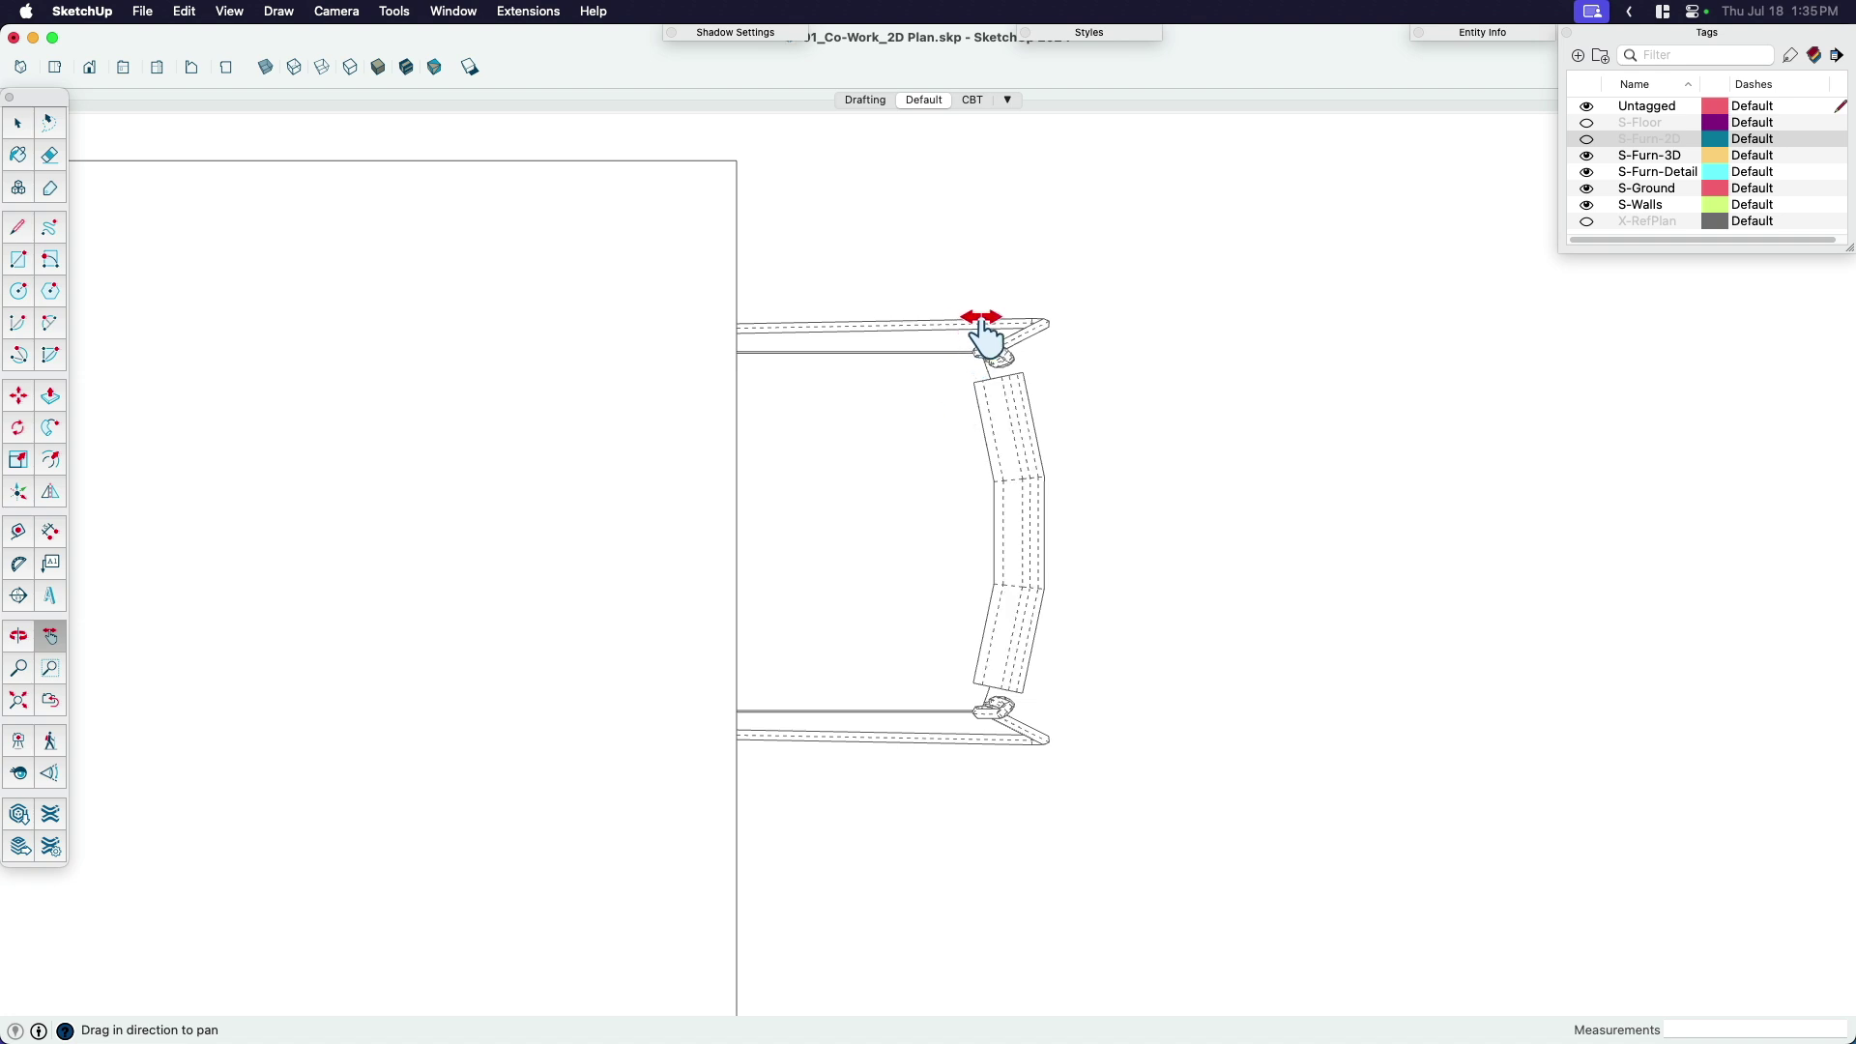
scroll(993, 478, down, 5)
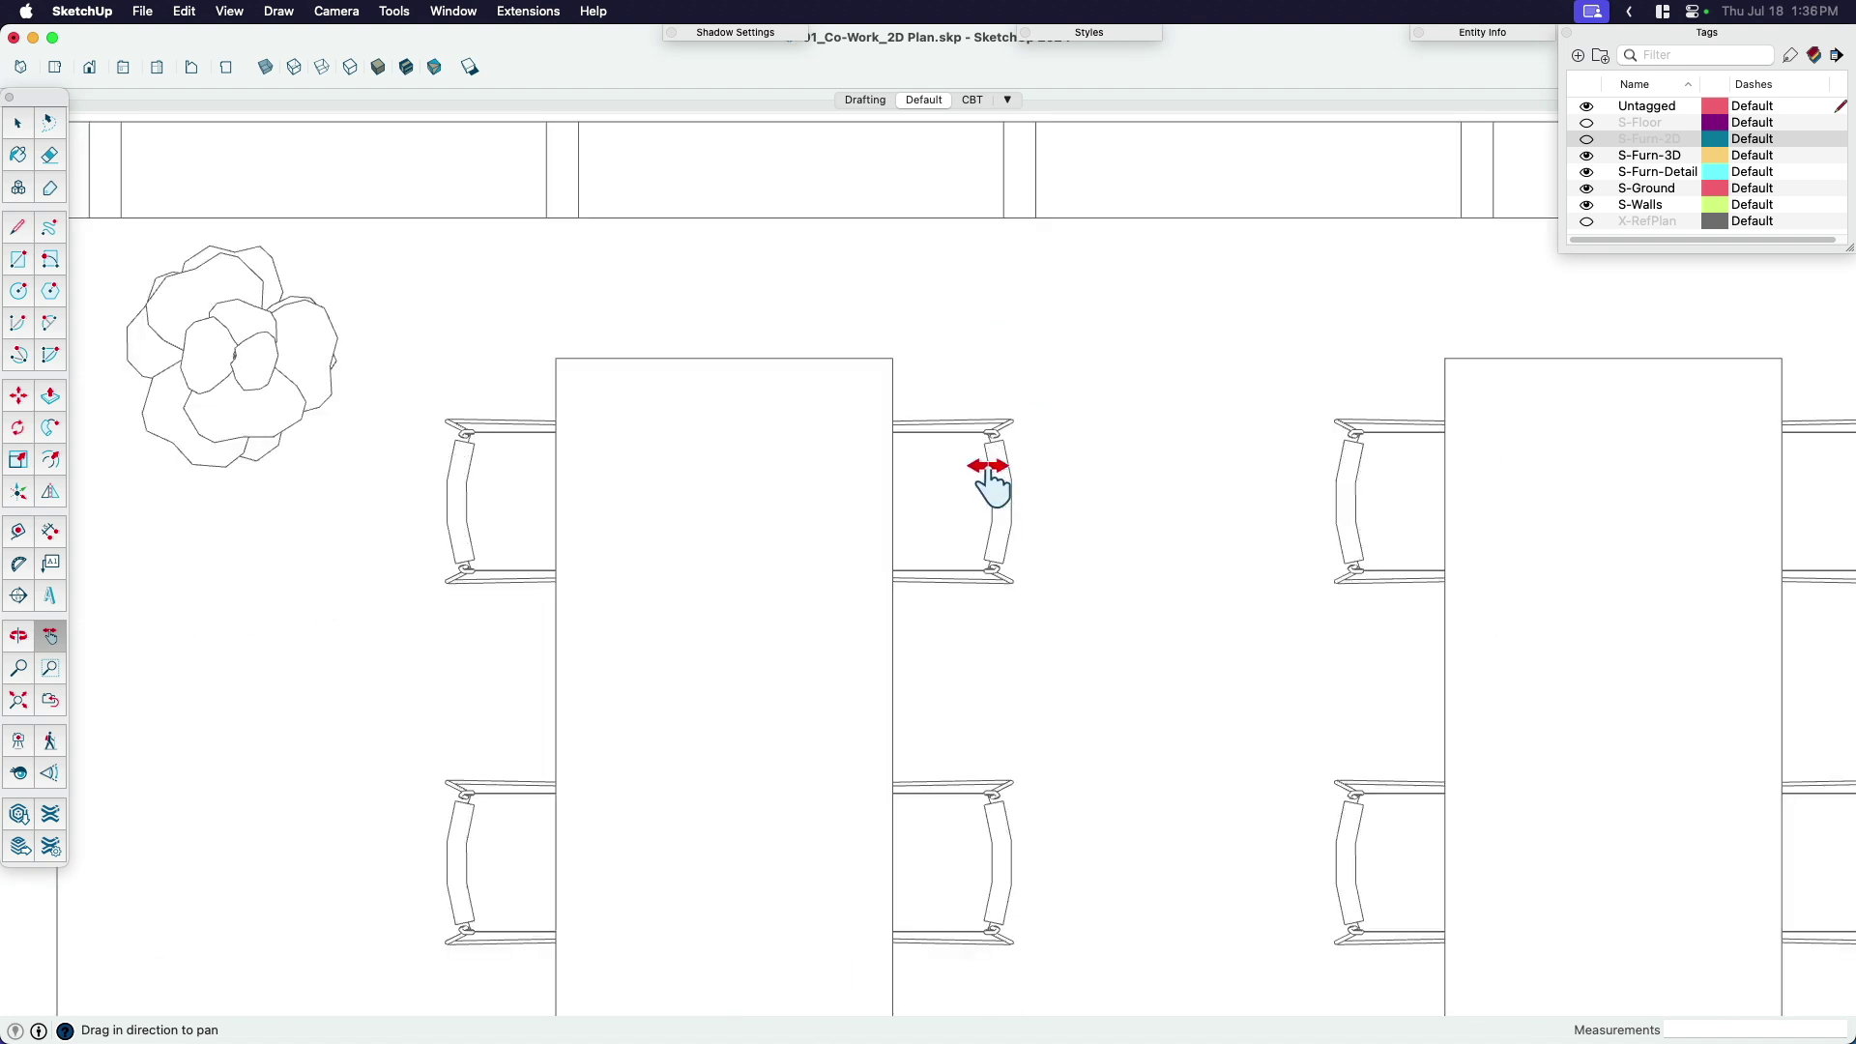
key(d)
click(892, 357)
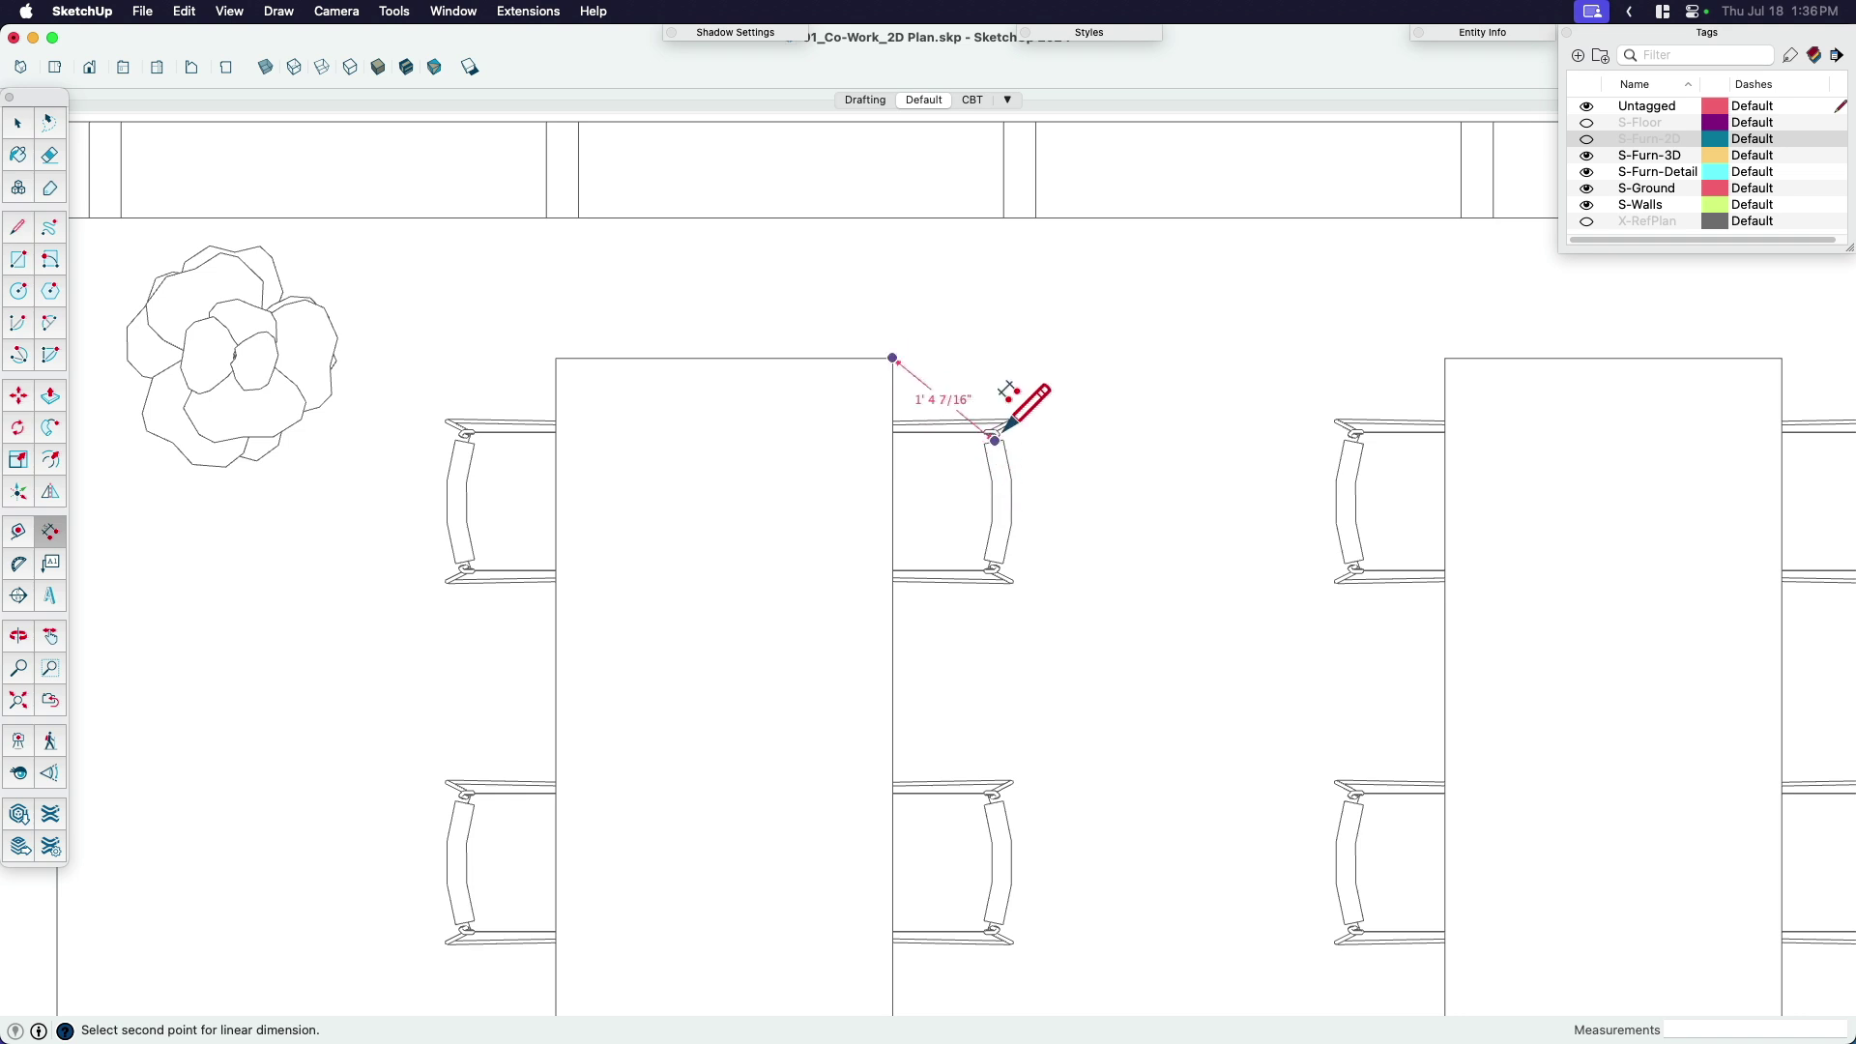
key(Escape)
scroll(1018, 483, down, 2)
scroll(1018, 481, up, 2)
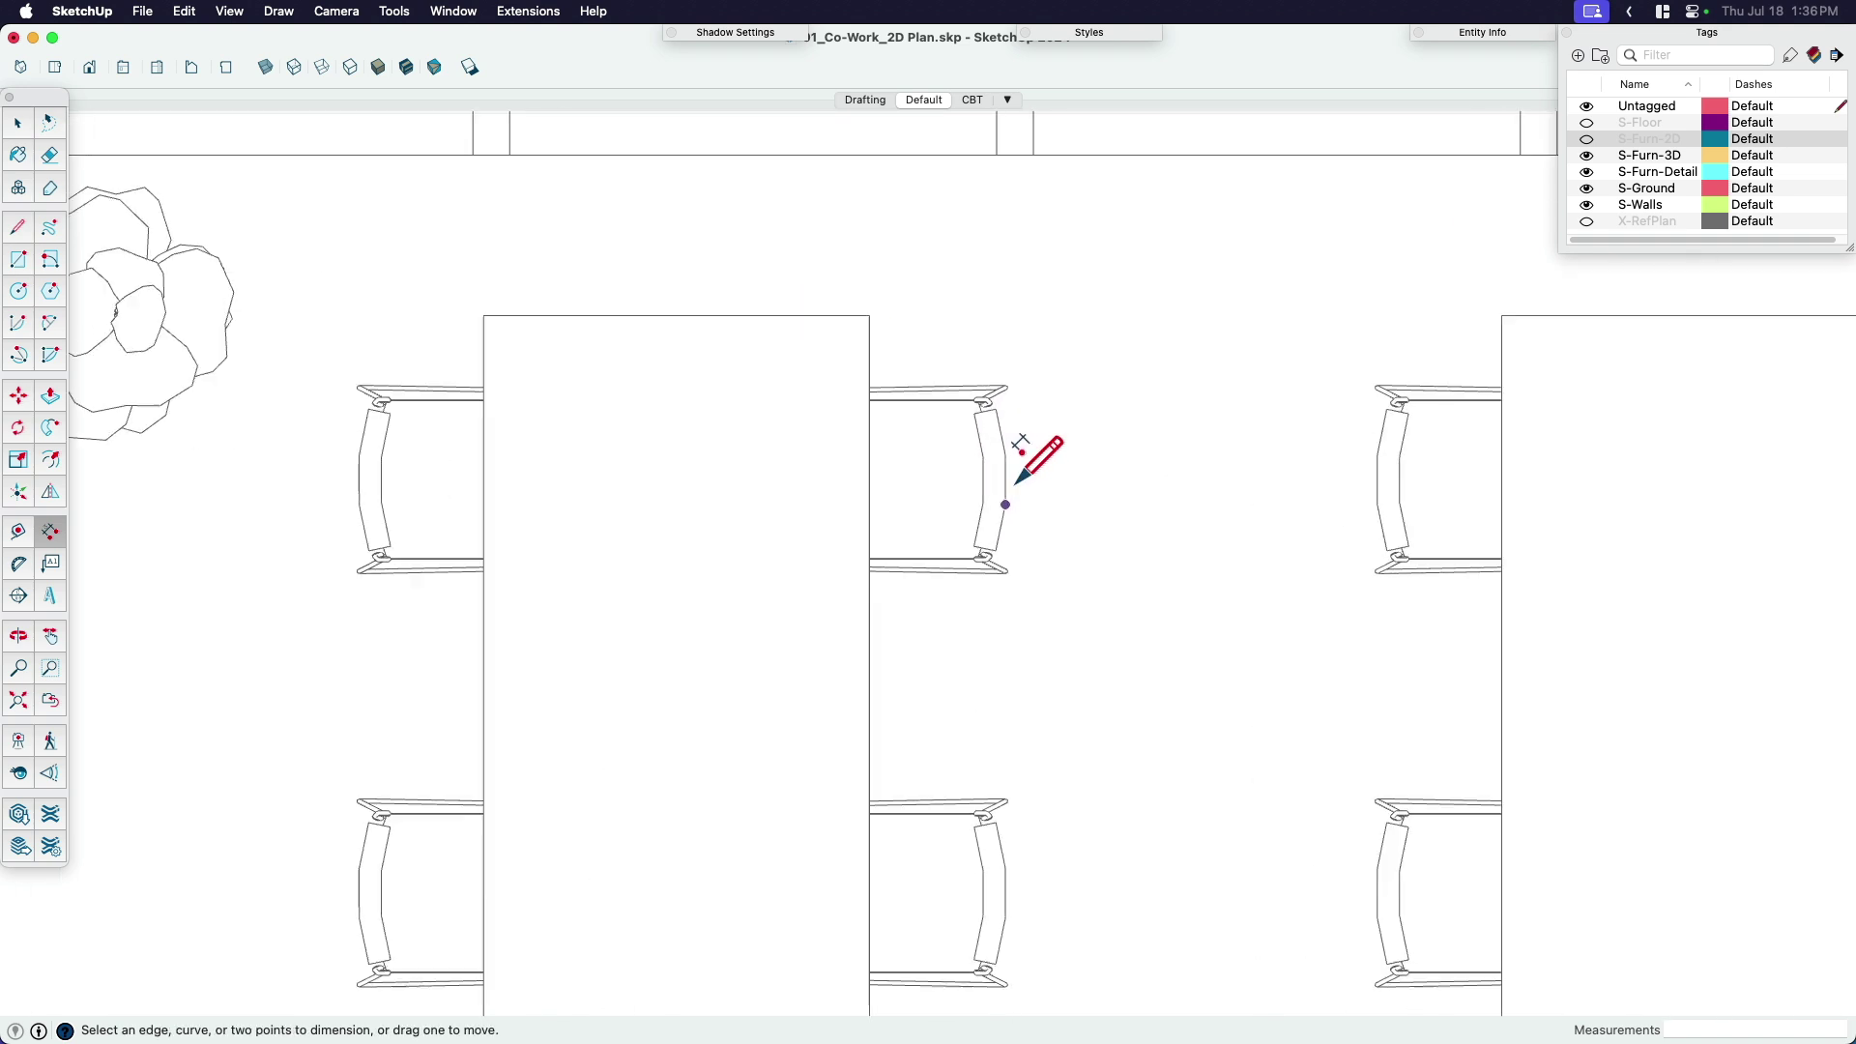
scroll(1005, 437, down, 2)
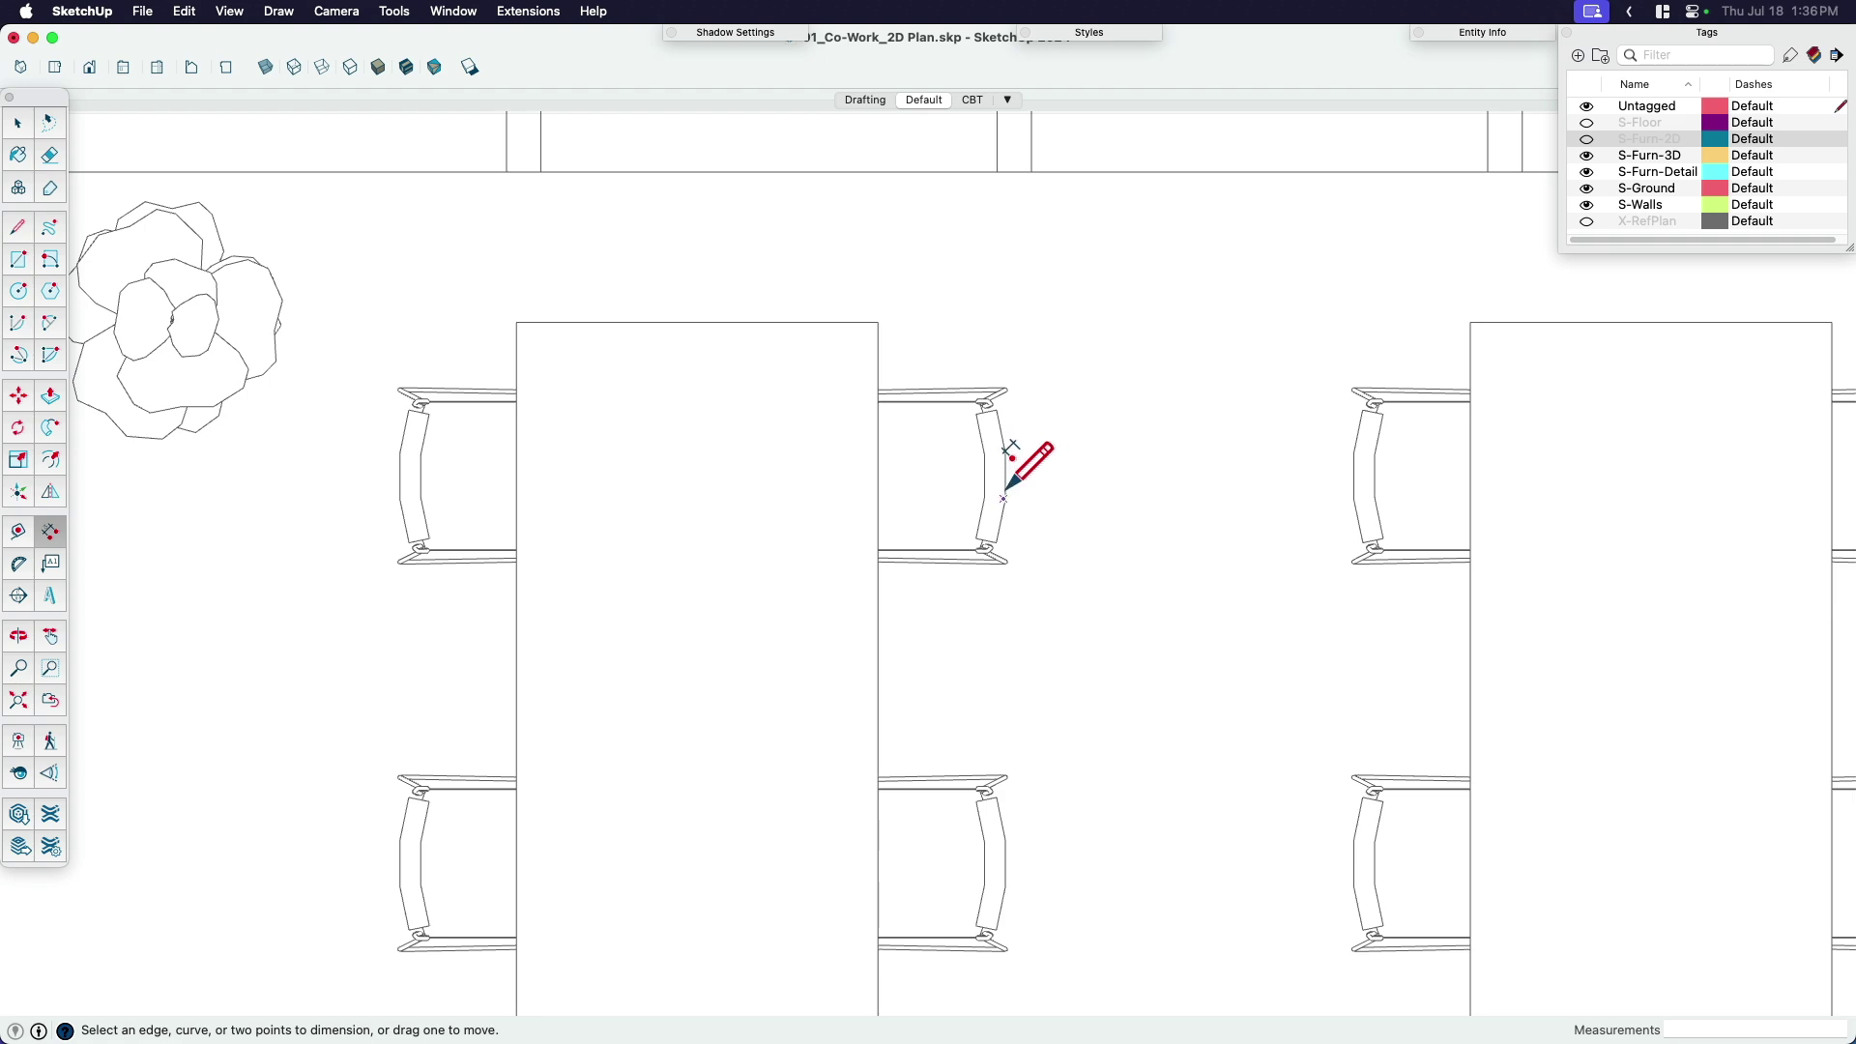
scroll(993, 498, up, 2)
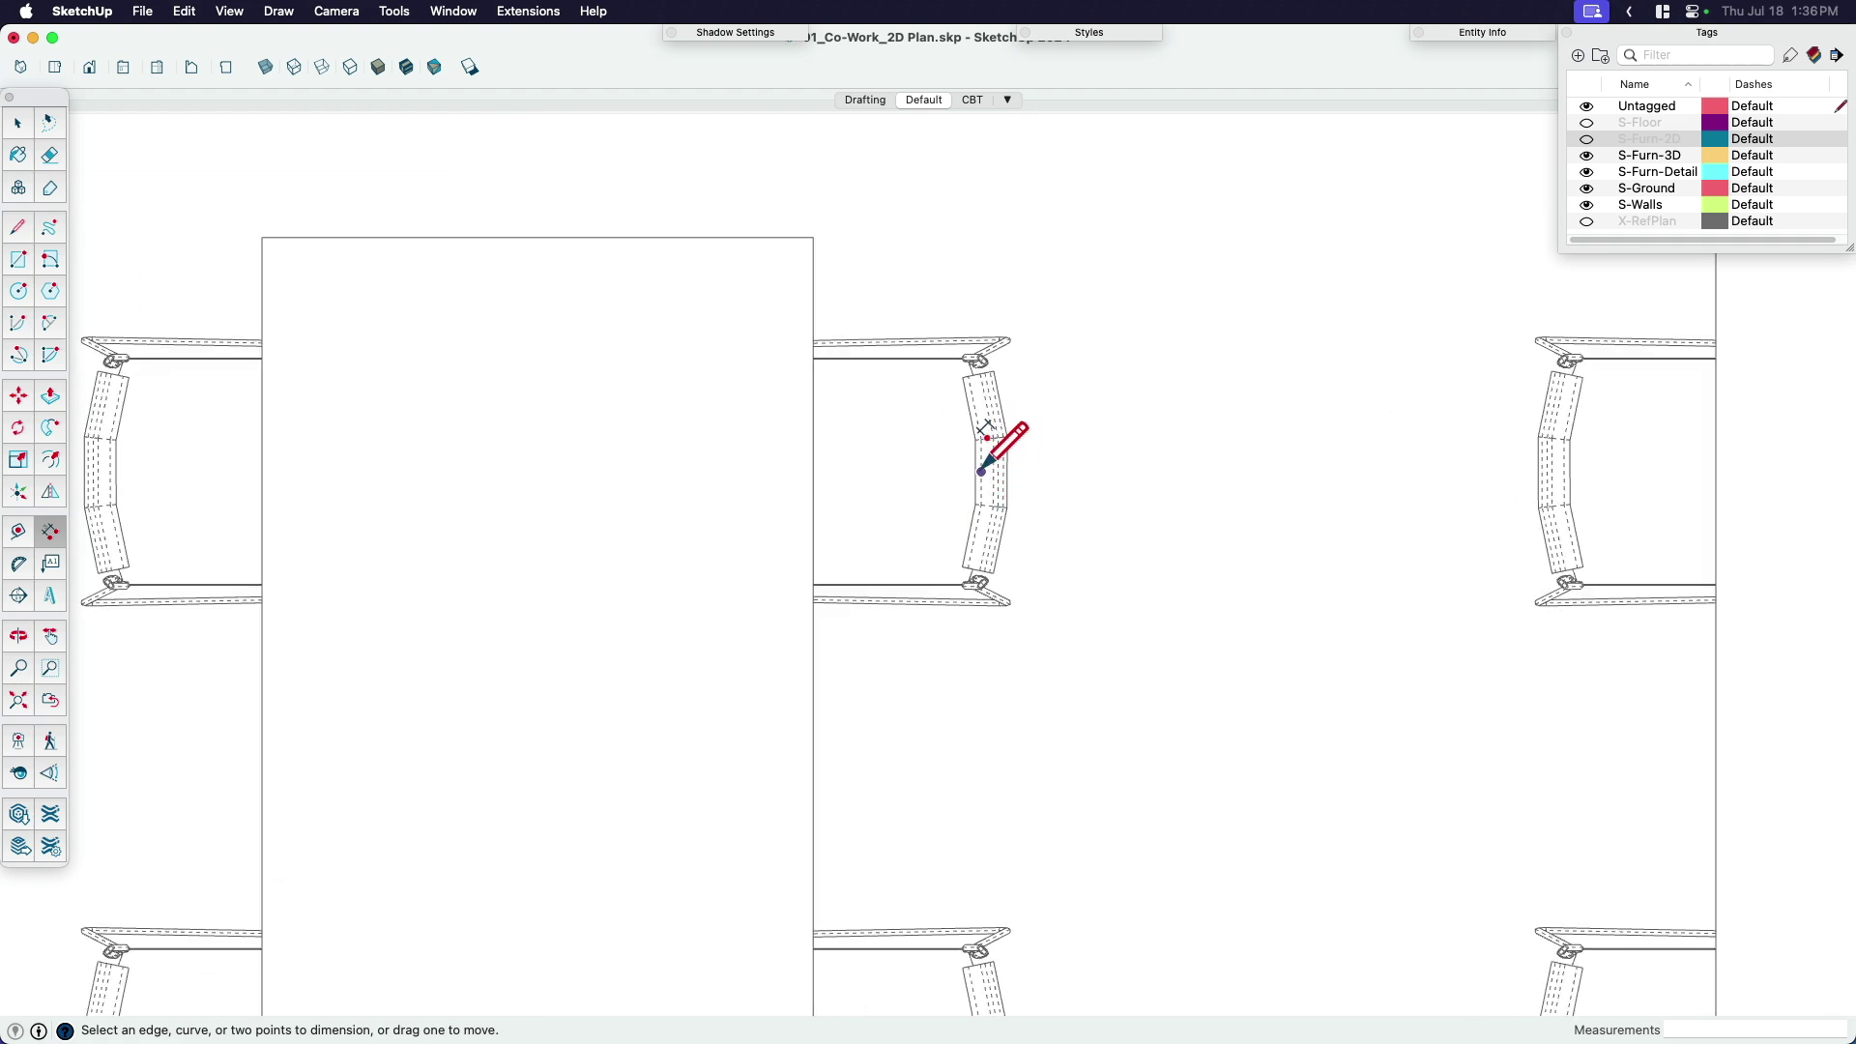
scroll(986, 465, up, 1)
middle_drag(1060, 531, 668, 449)
scroll(986, 348, down, 3)
scroll(667, 449, down, 1)
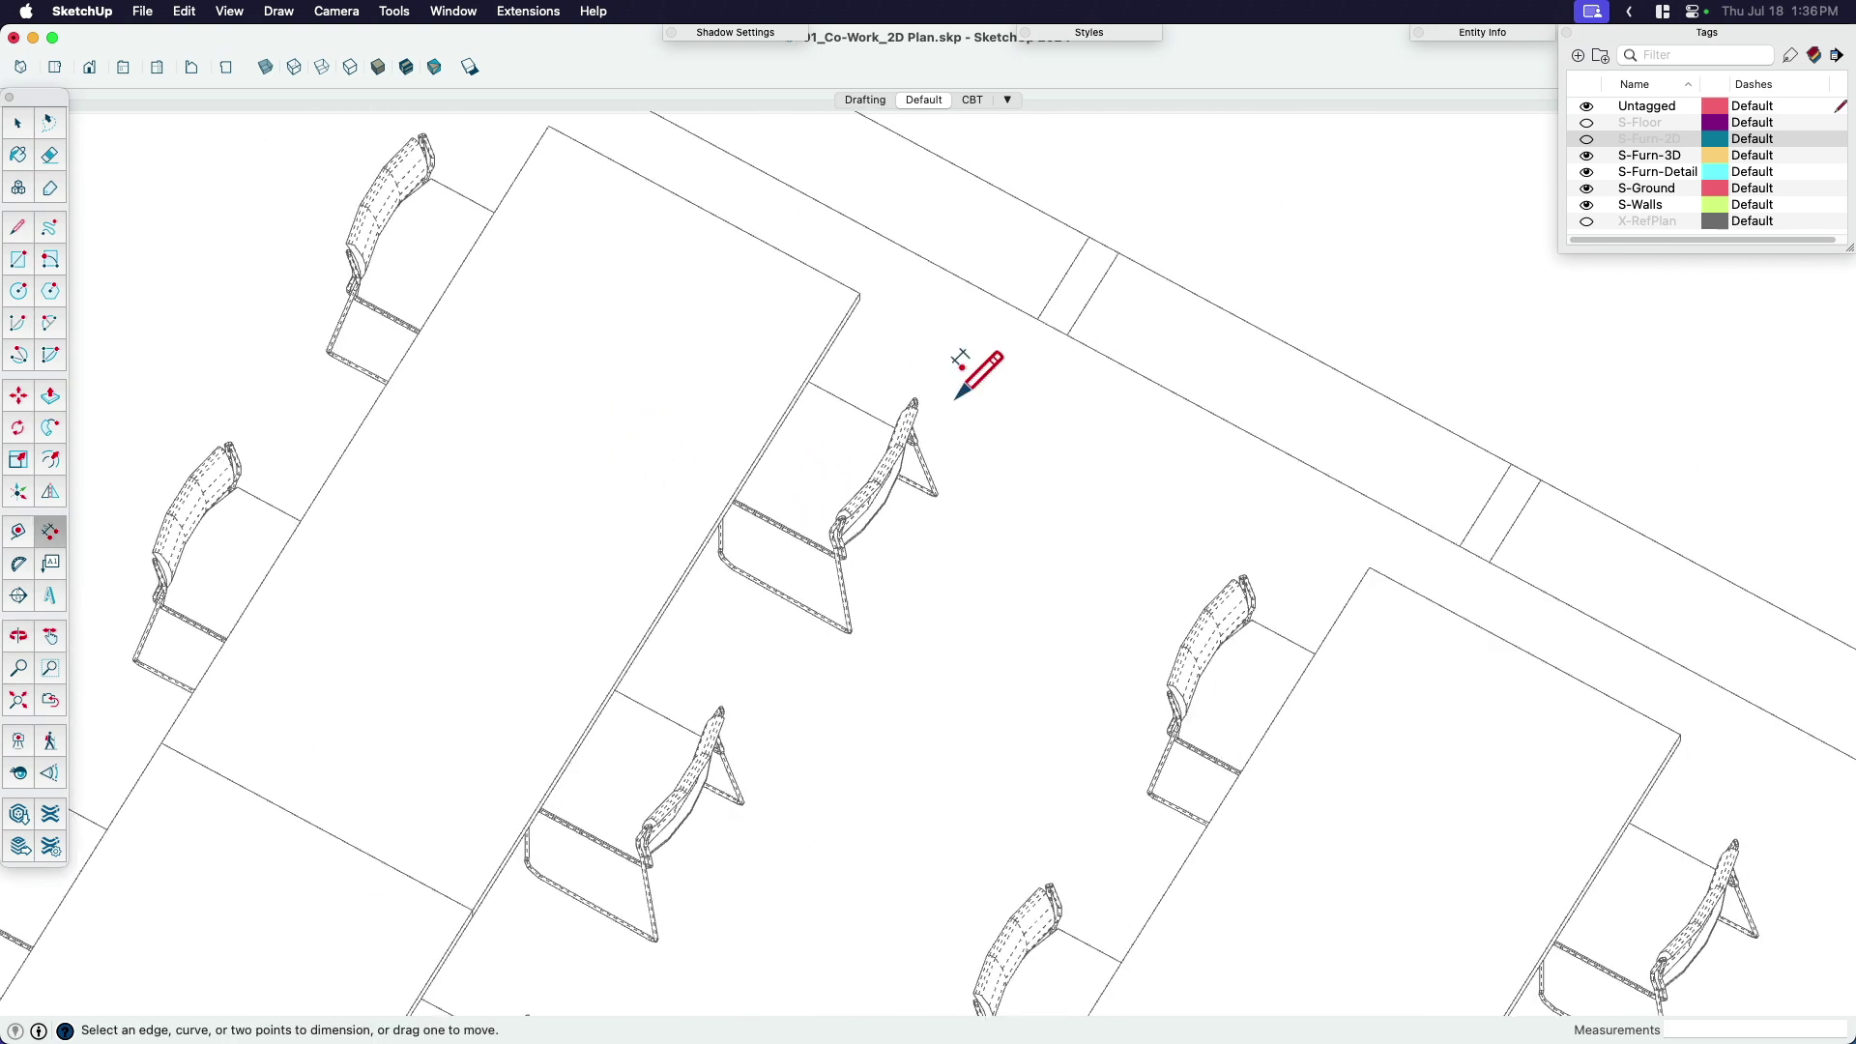
middle_drag(960, 360, 915, 299)
click(910, 293)
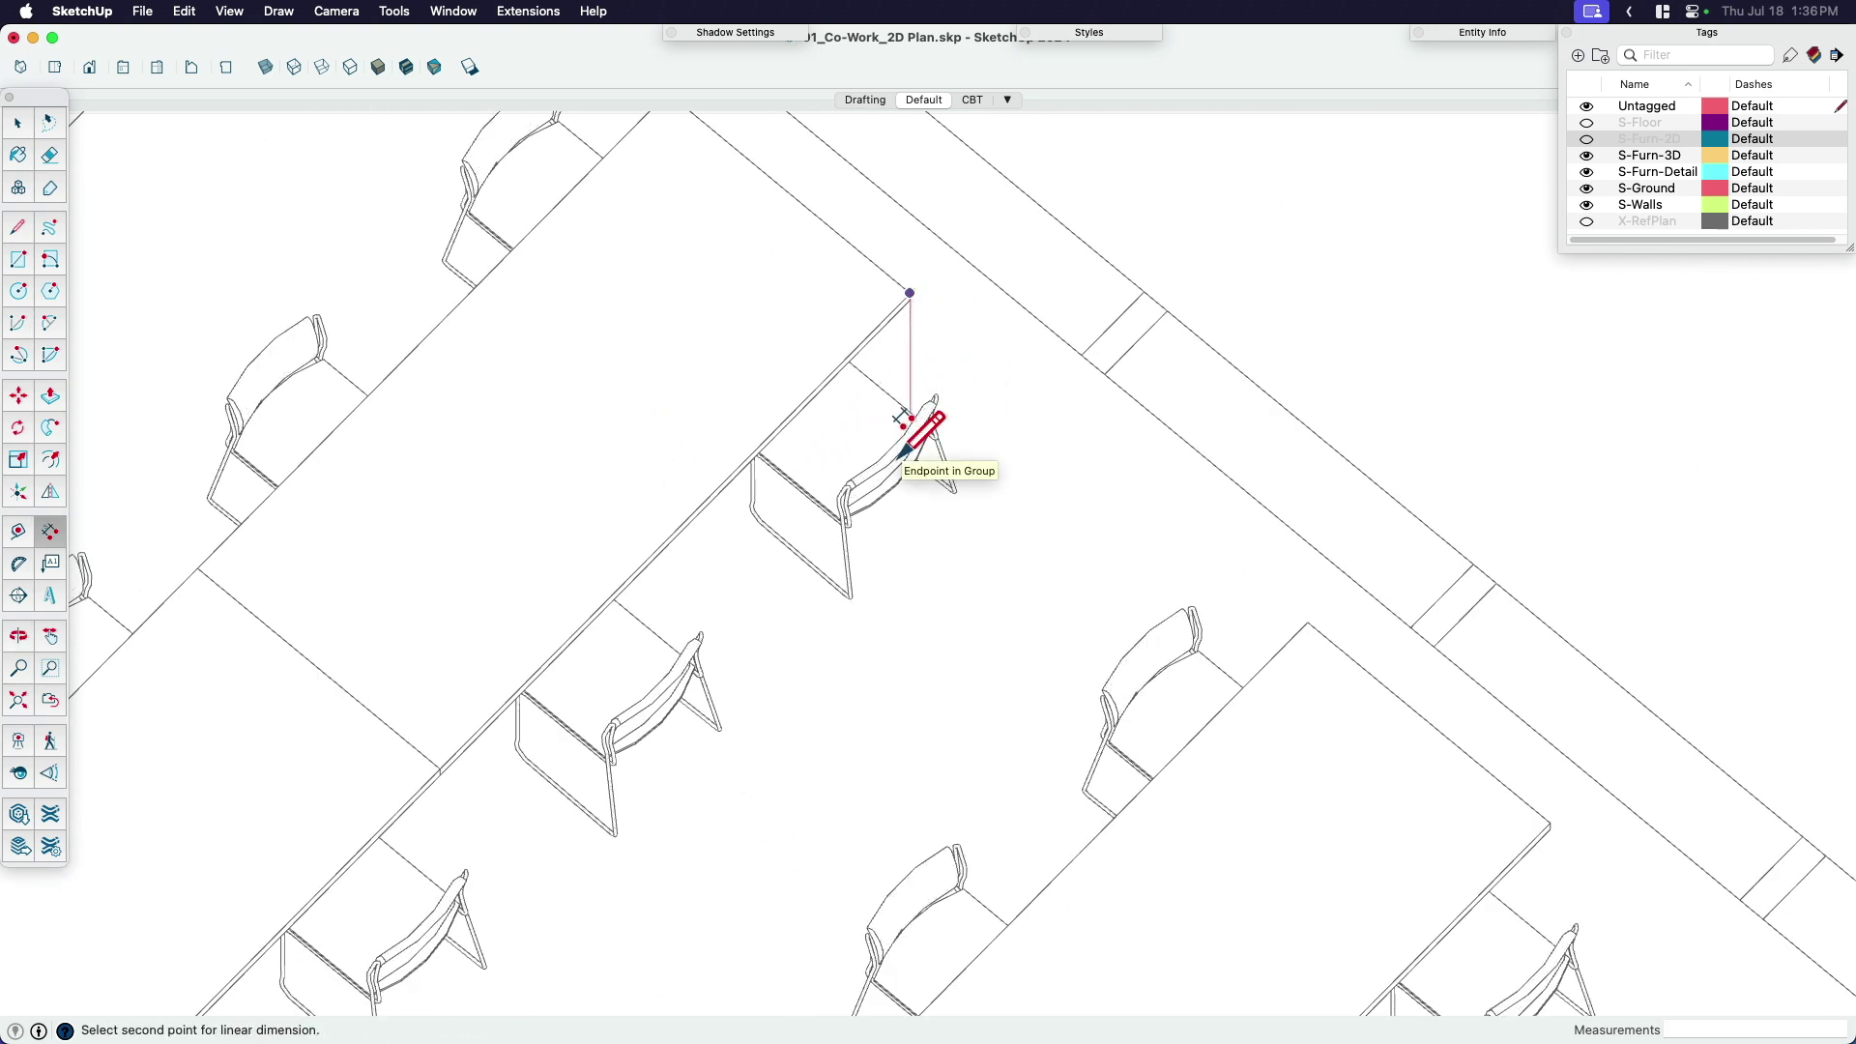
key(super+1)
scroll(977, 379, down, 5)
key(Escape)
scroll(950, 594, up, 3)
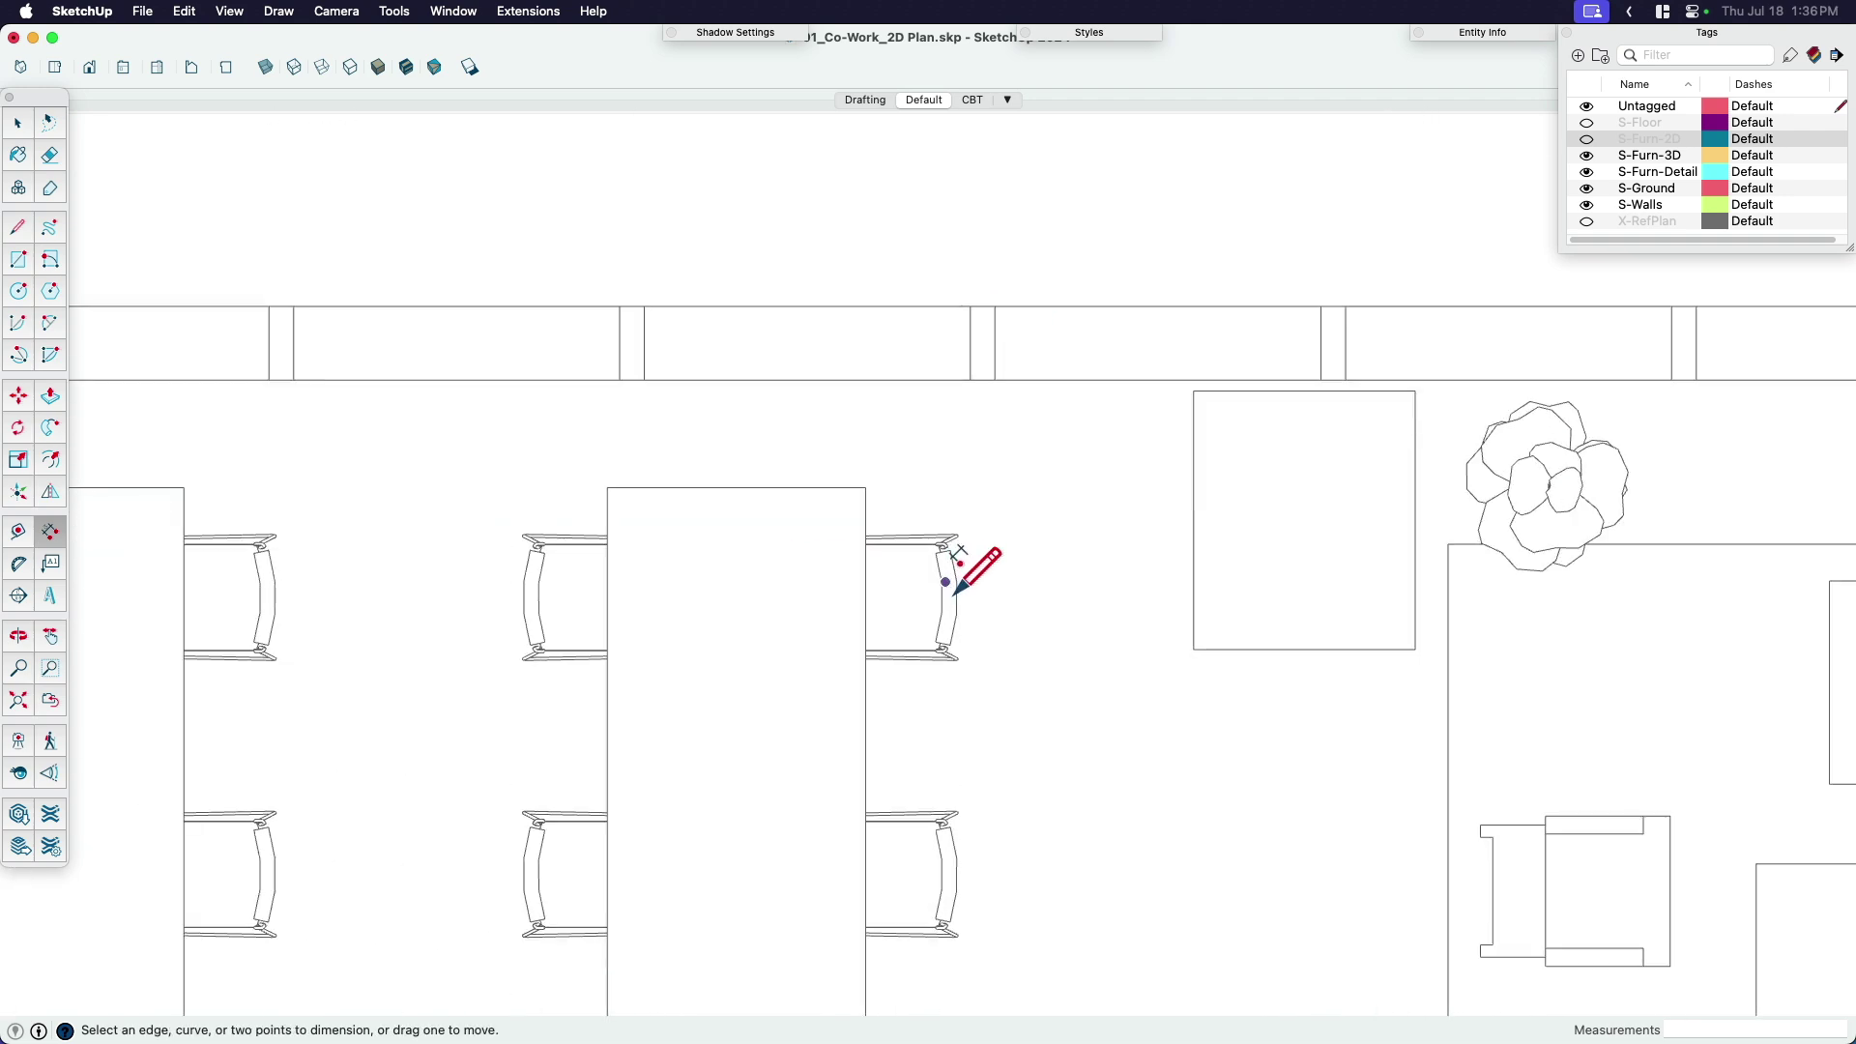
scroll(955, 586, up, 5)
click(948, 590)
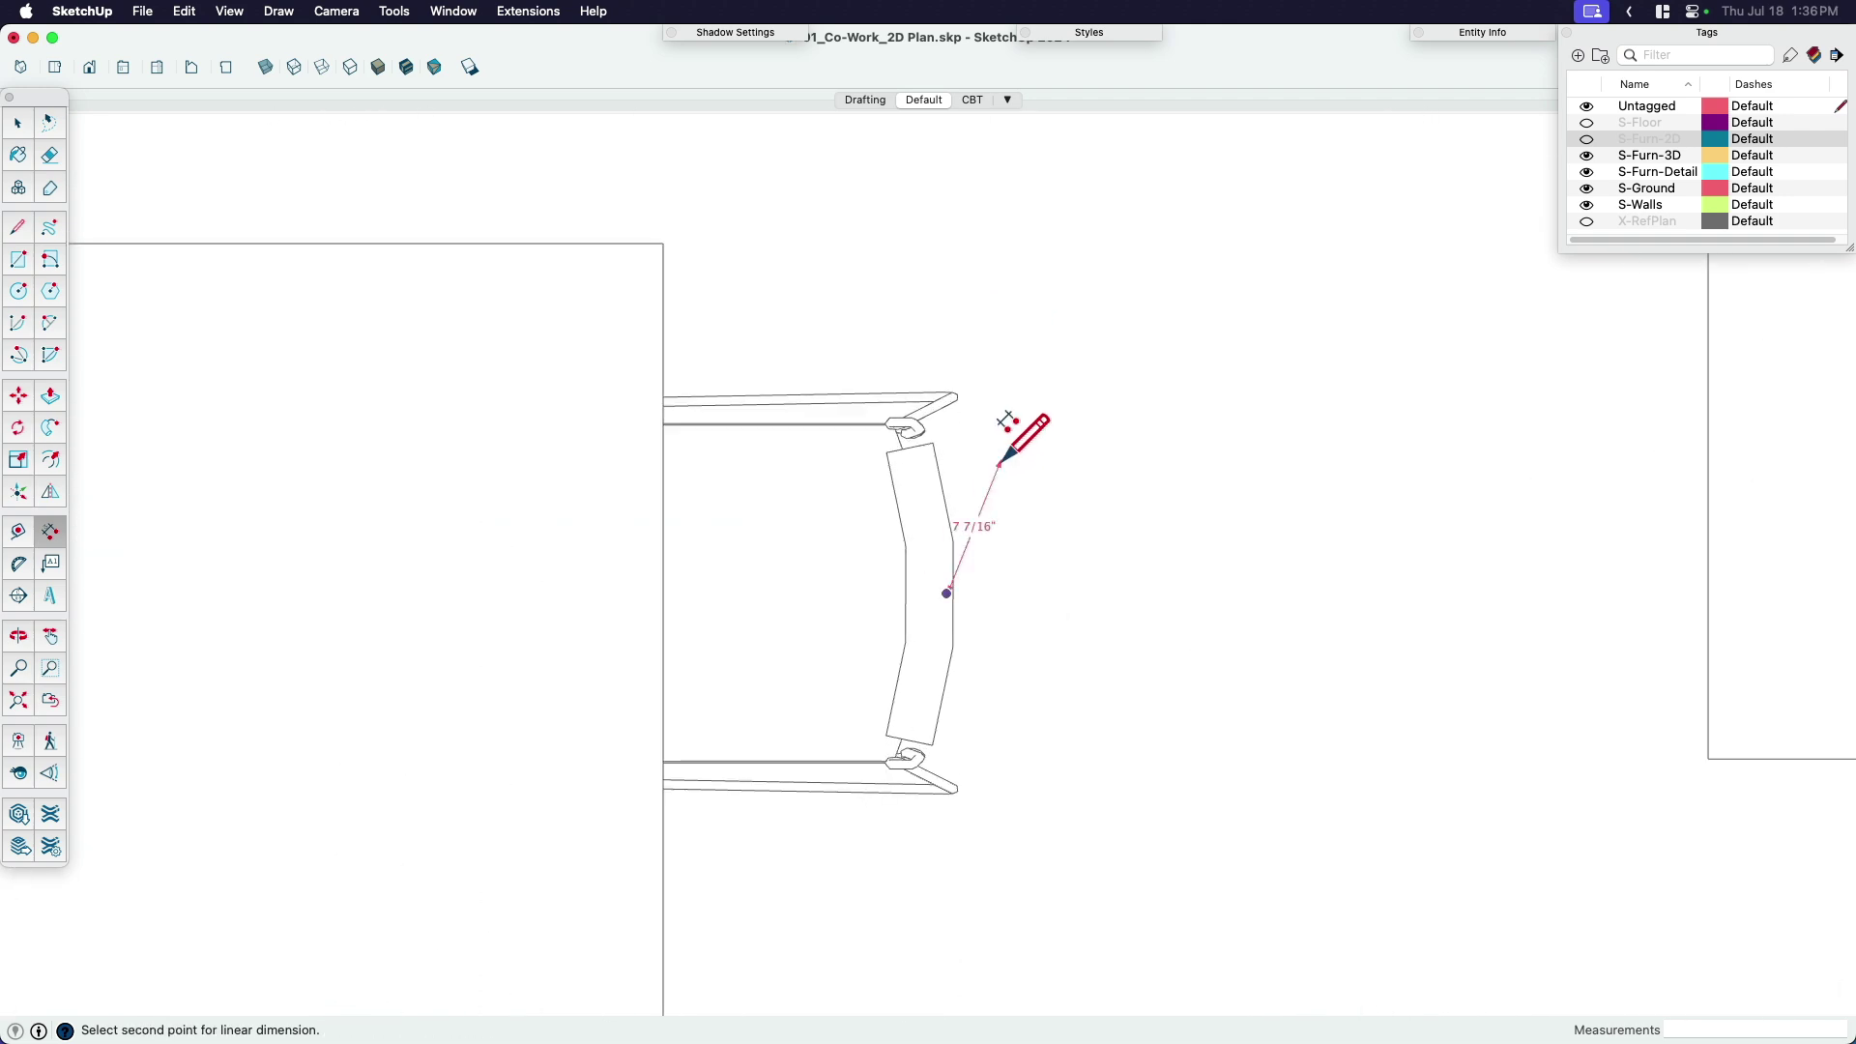
scroll(1001, 464, down, 4)
scroll(994, 745, up, 3)
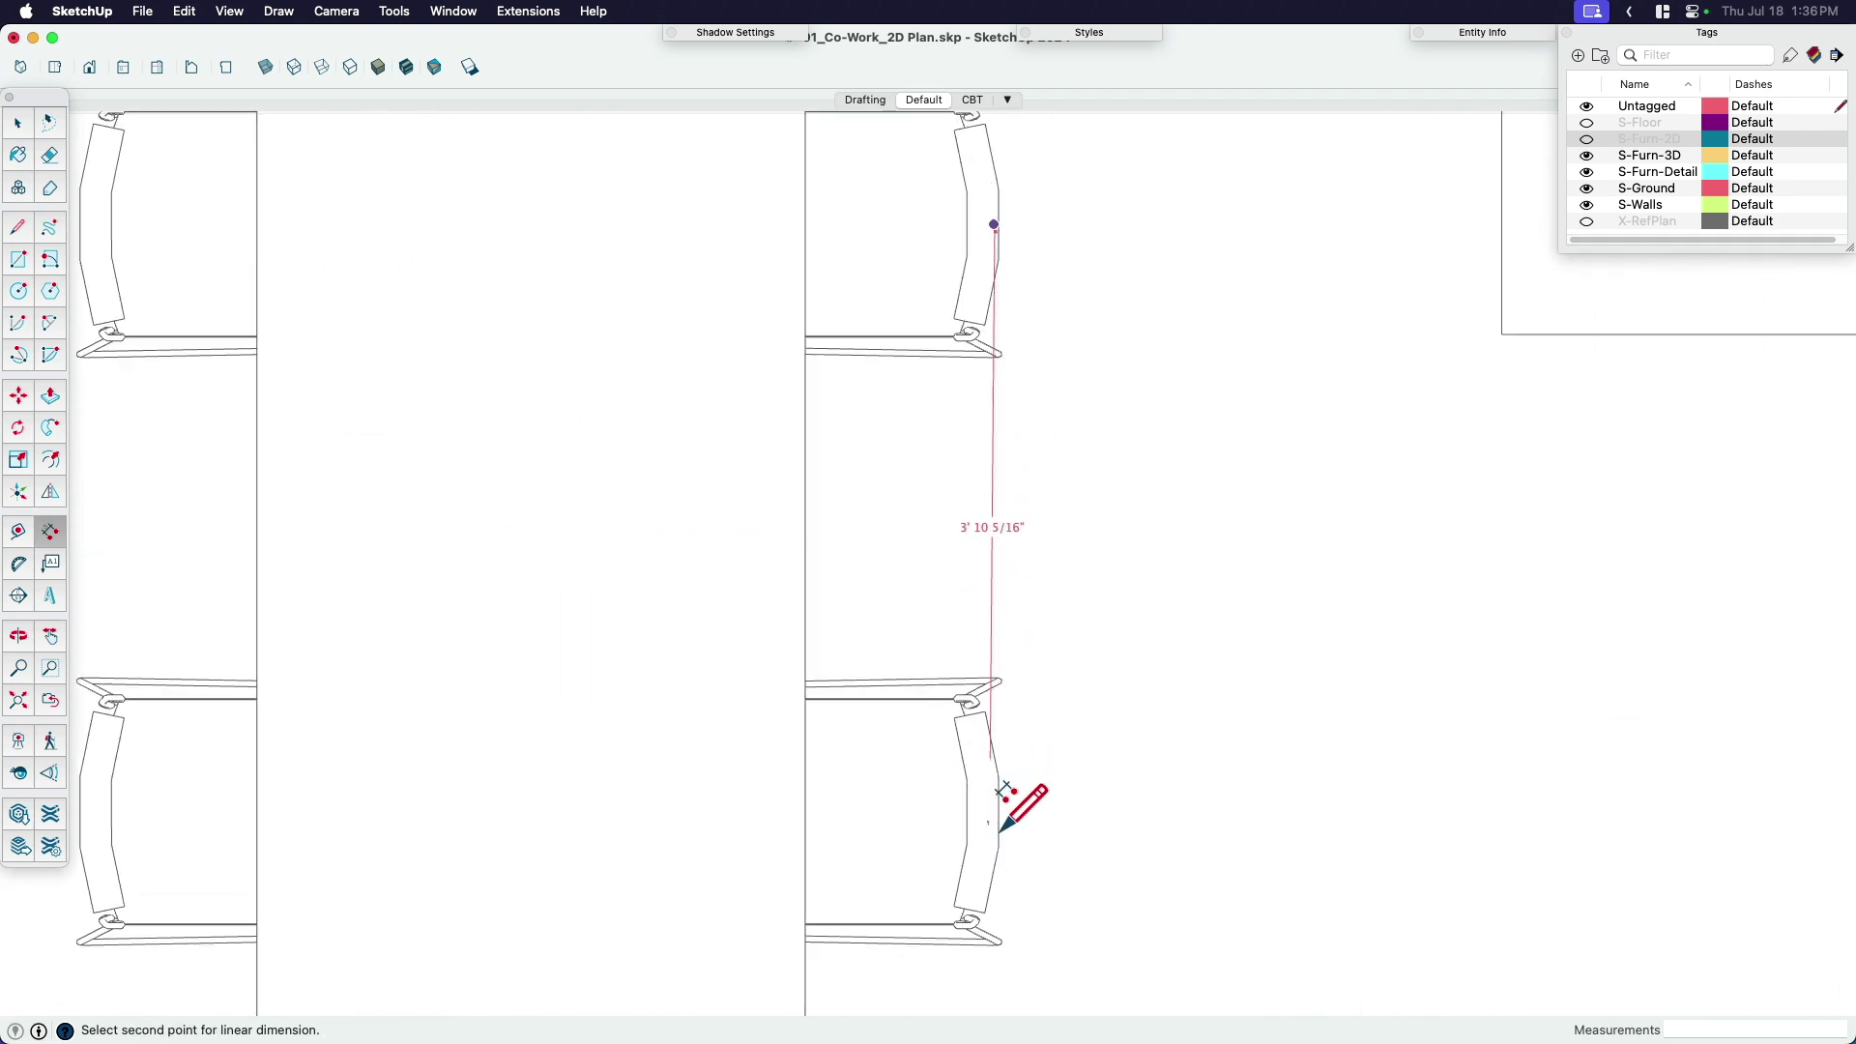
click(1001, 800)
scroll(1003, 803, down, 2)
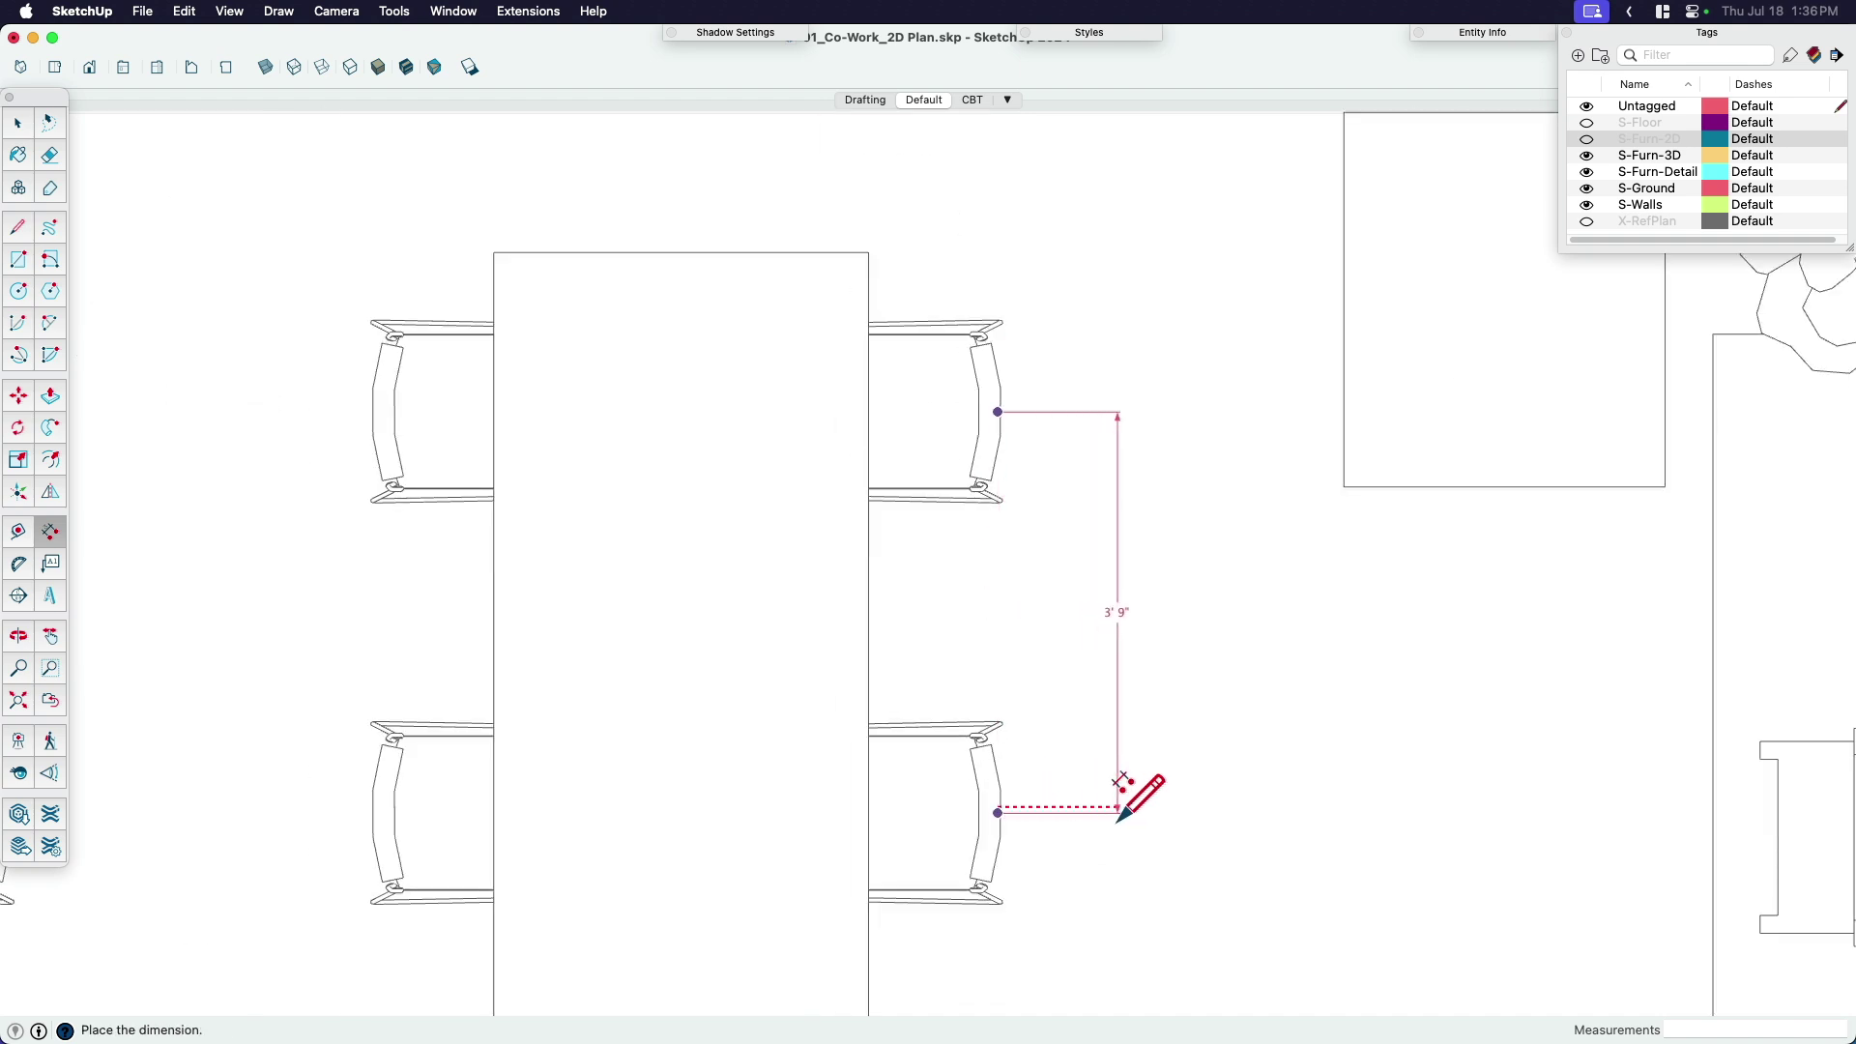
click(1143, 774)
scroll(1023, 488, down, 2)
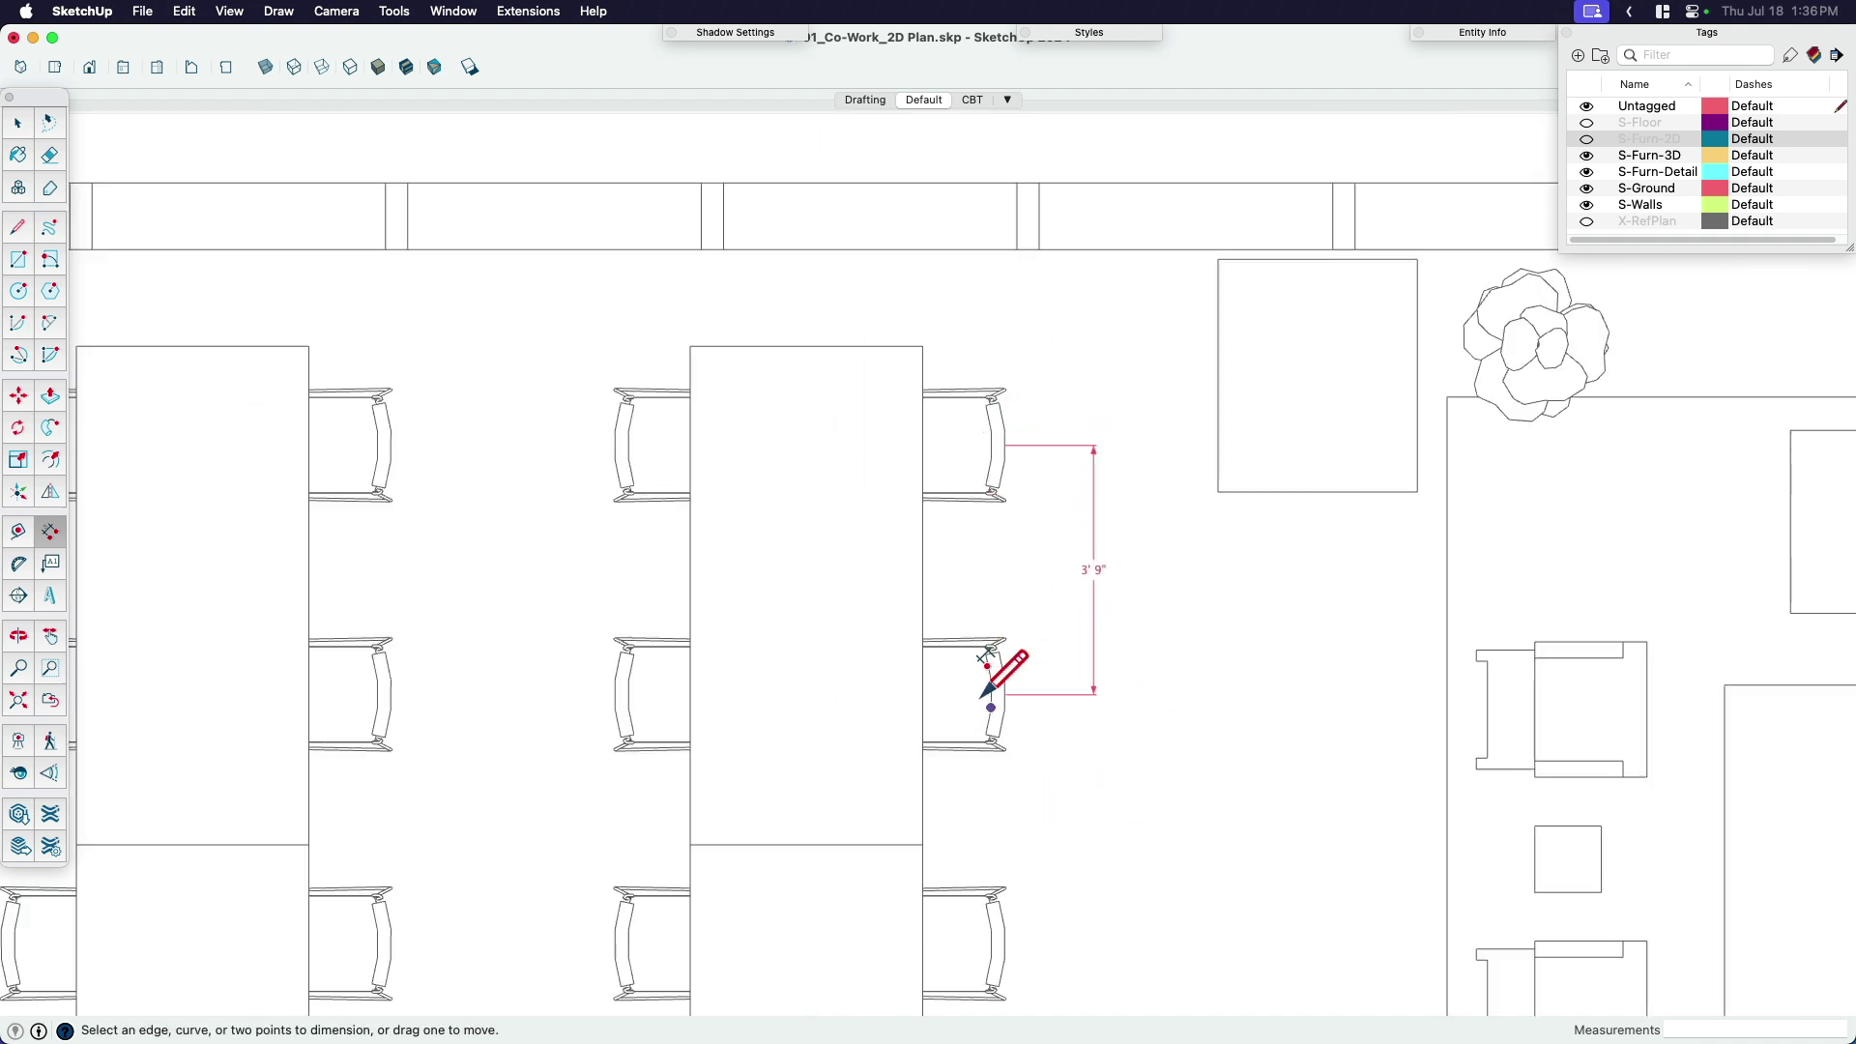
key(space)
click(1093, 651)
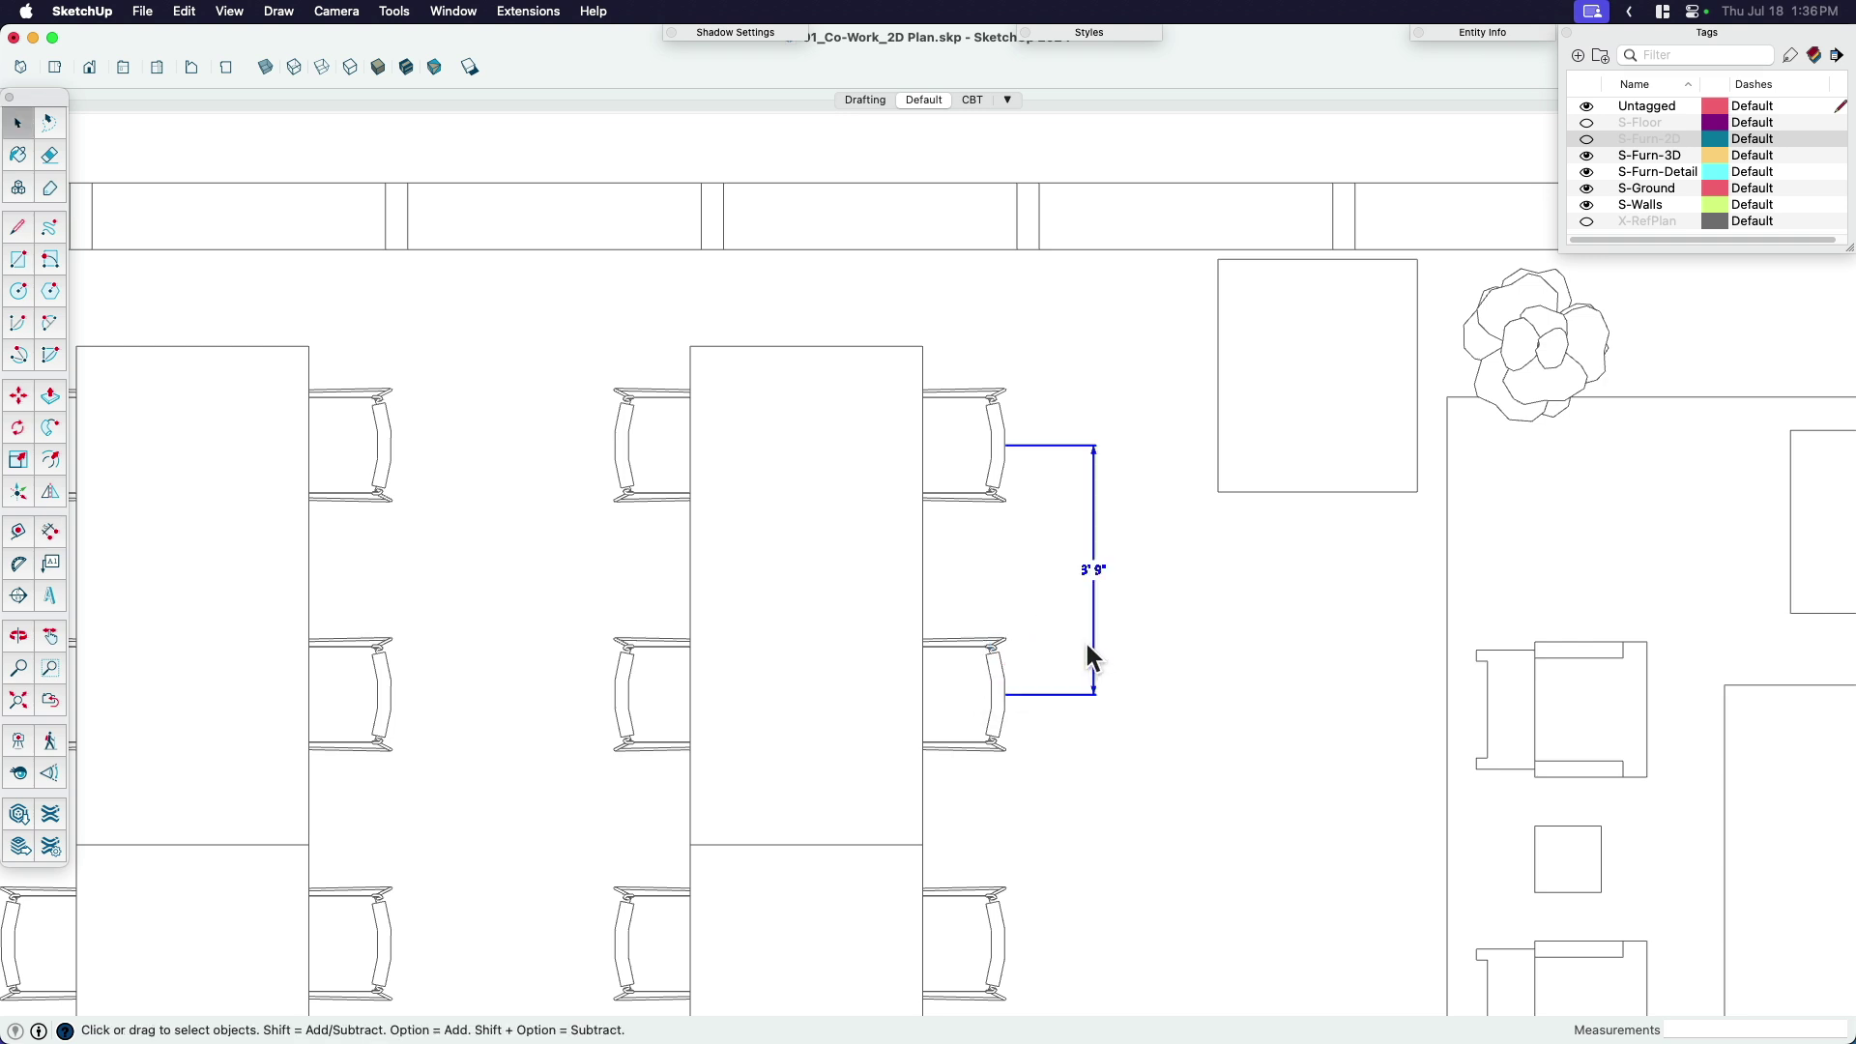
key(Delete)
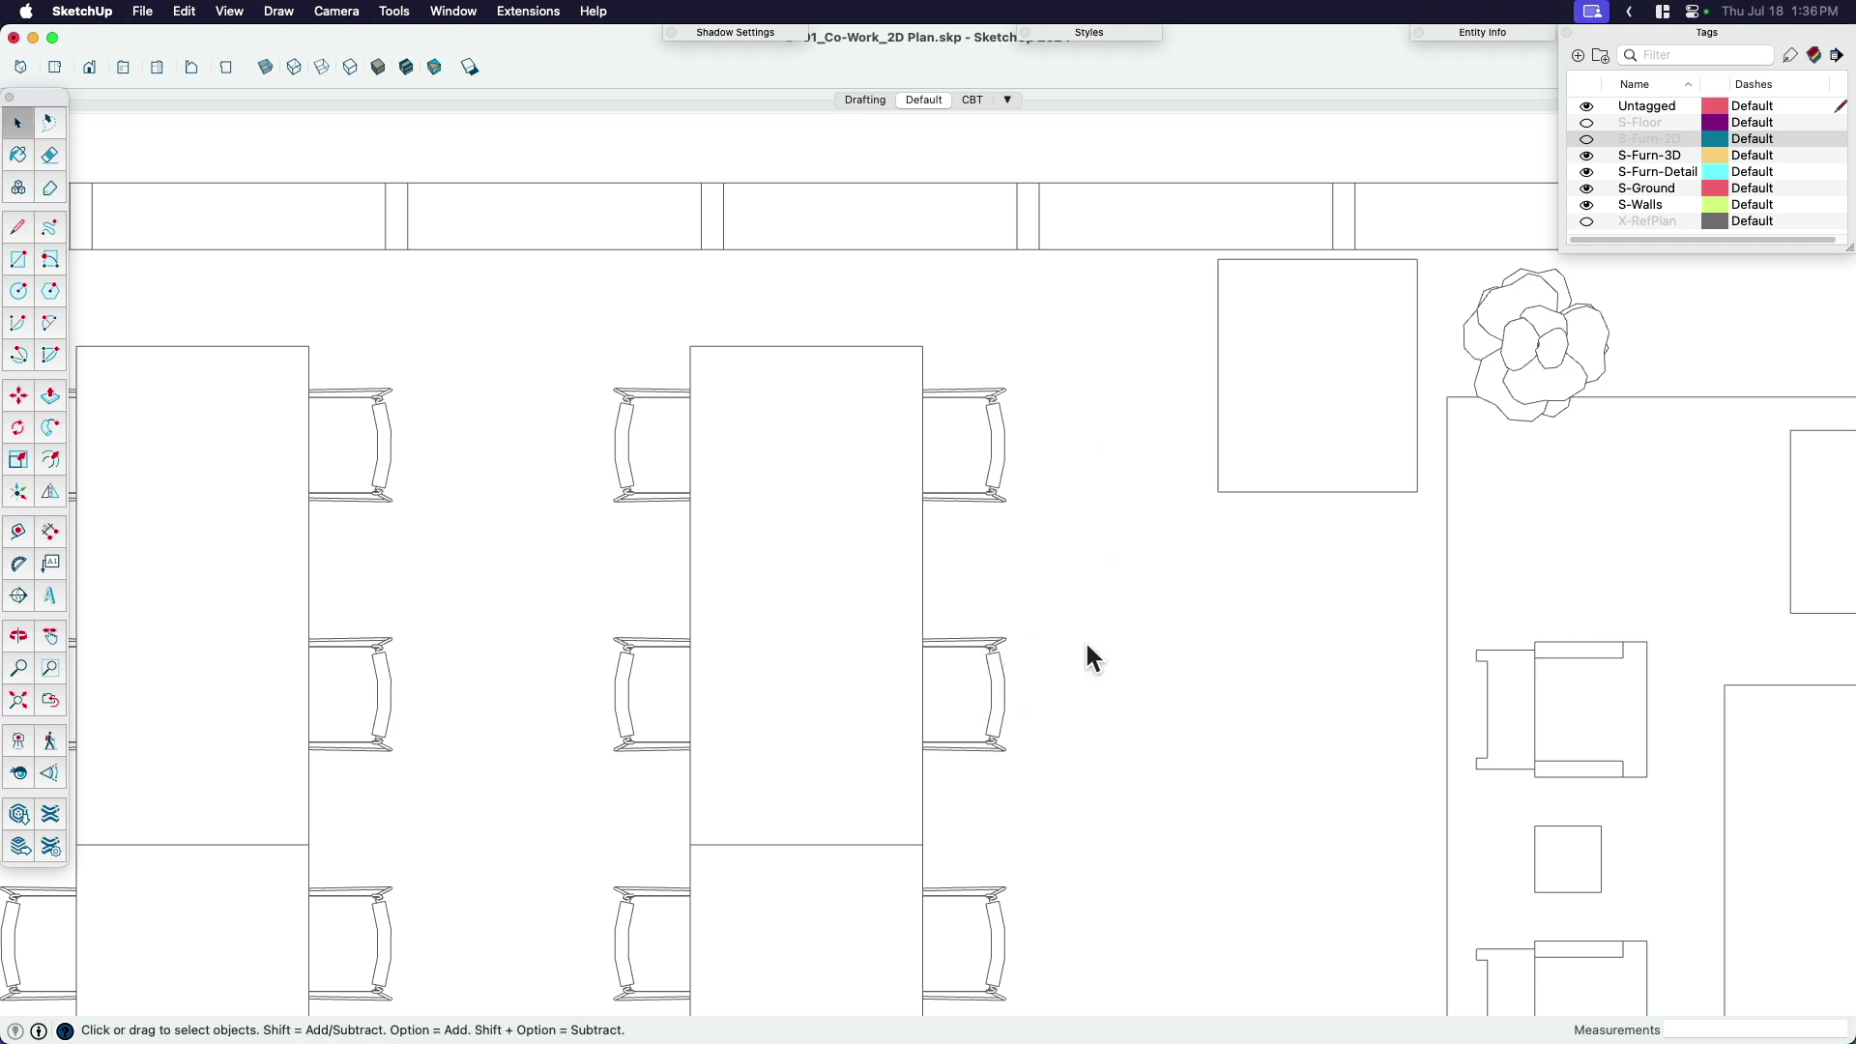
Hide the S-Furn-3D tag and show the S-Furn-2D tag.
click(1586, 156)
click(1586, 139)
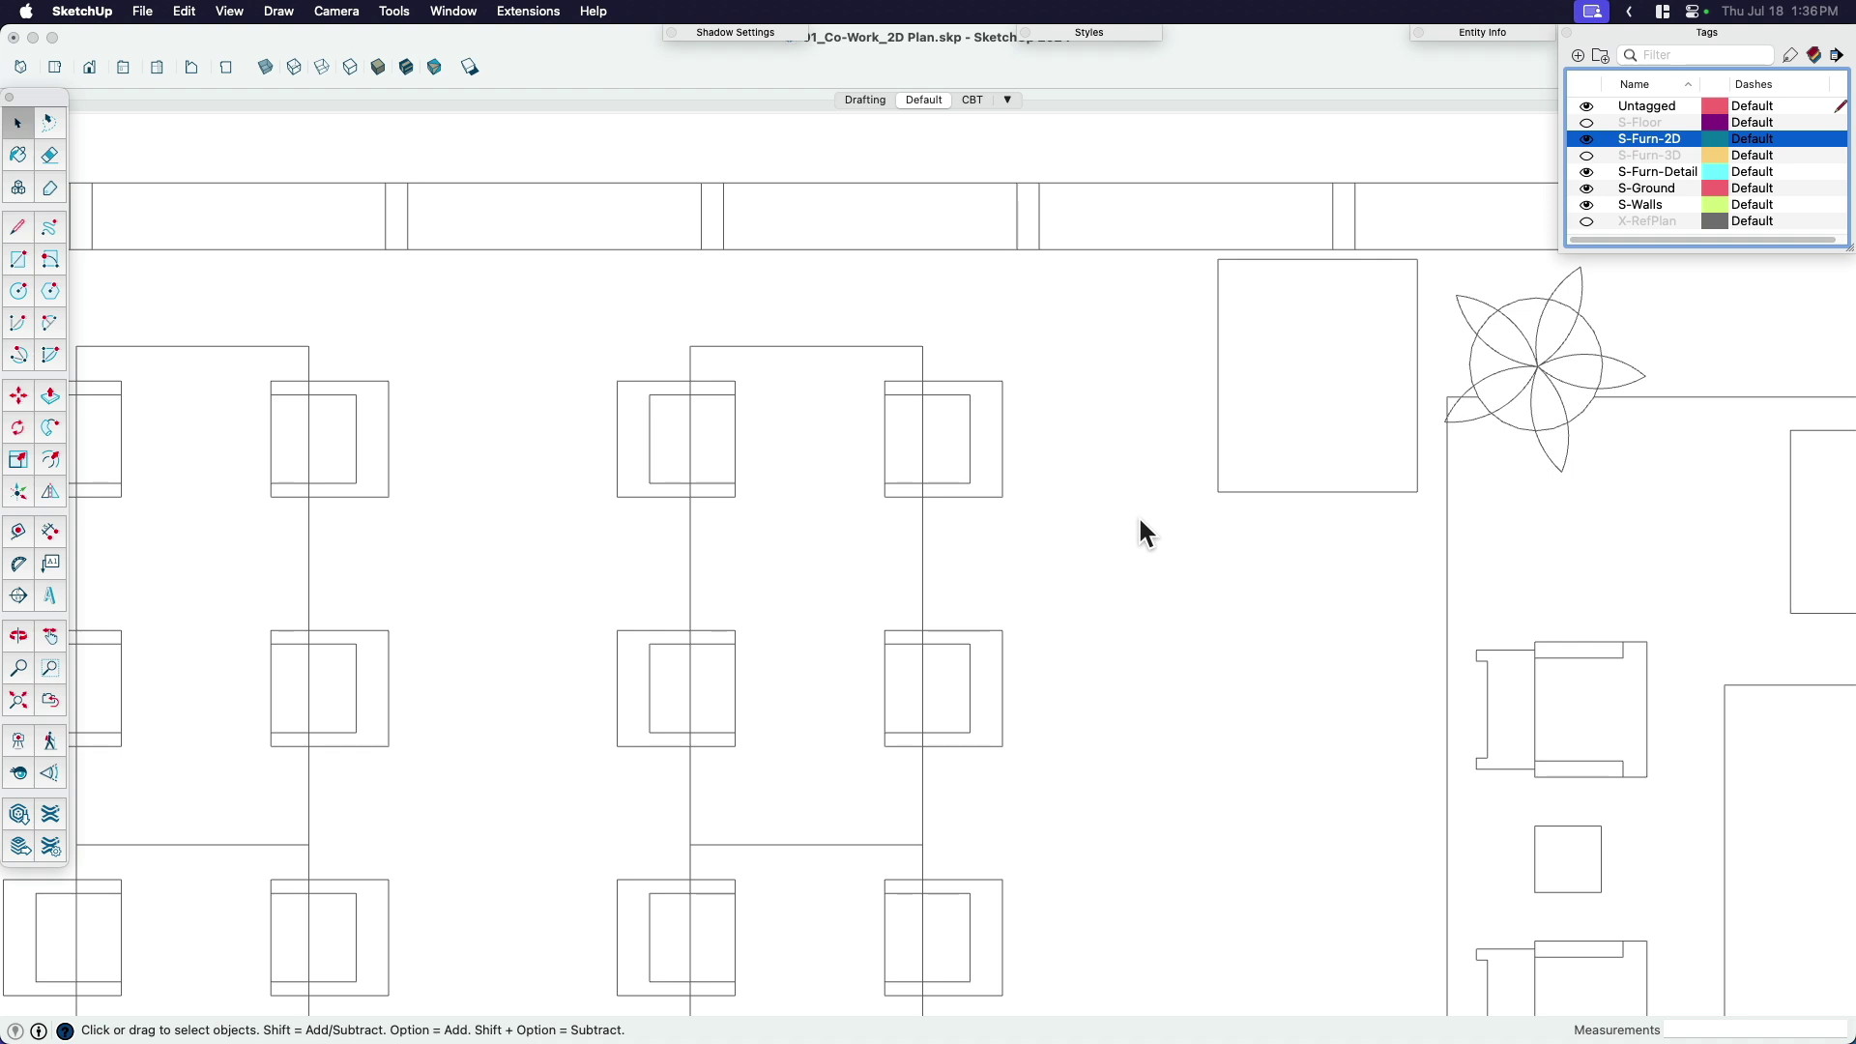
click(1017, 470)
Add a 3' 9" test dimension between two 2D chair edges and select it.
key(d)
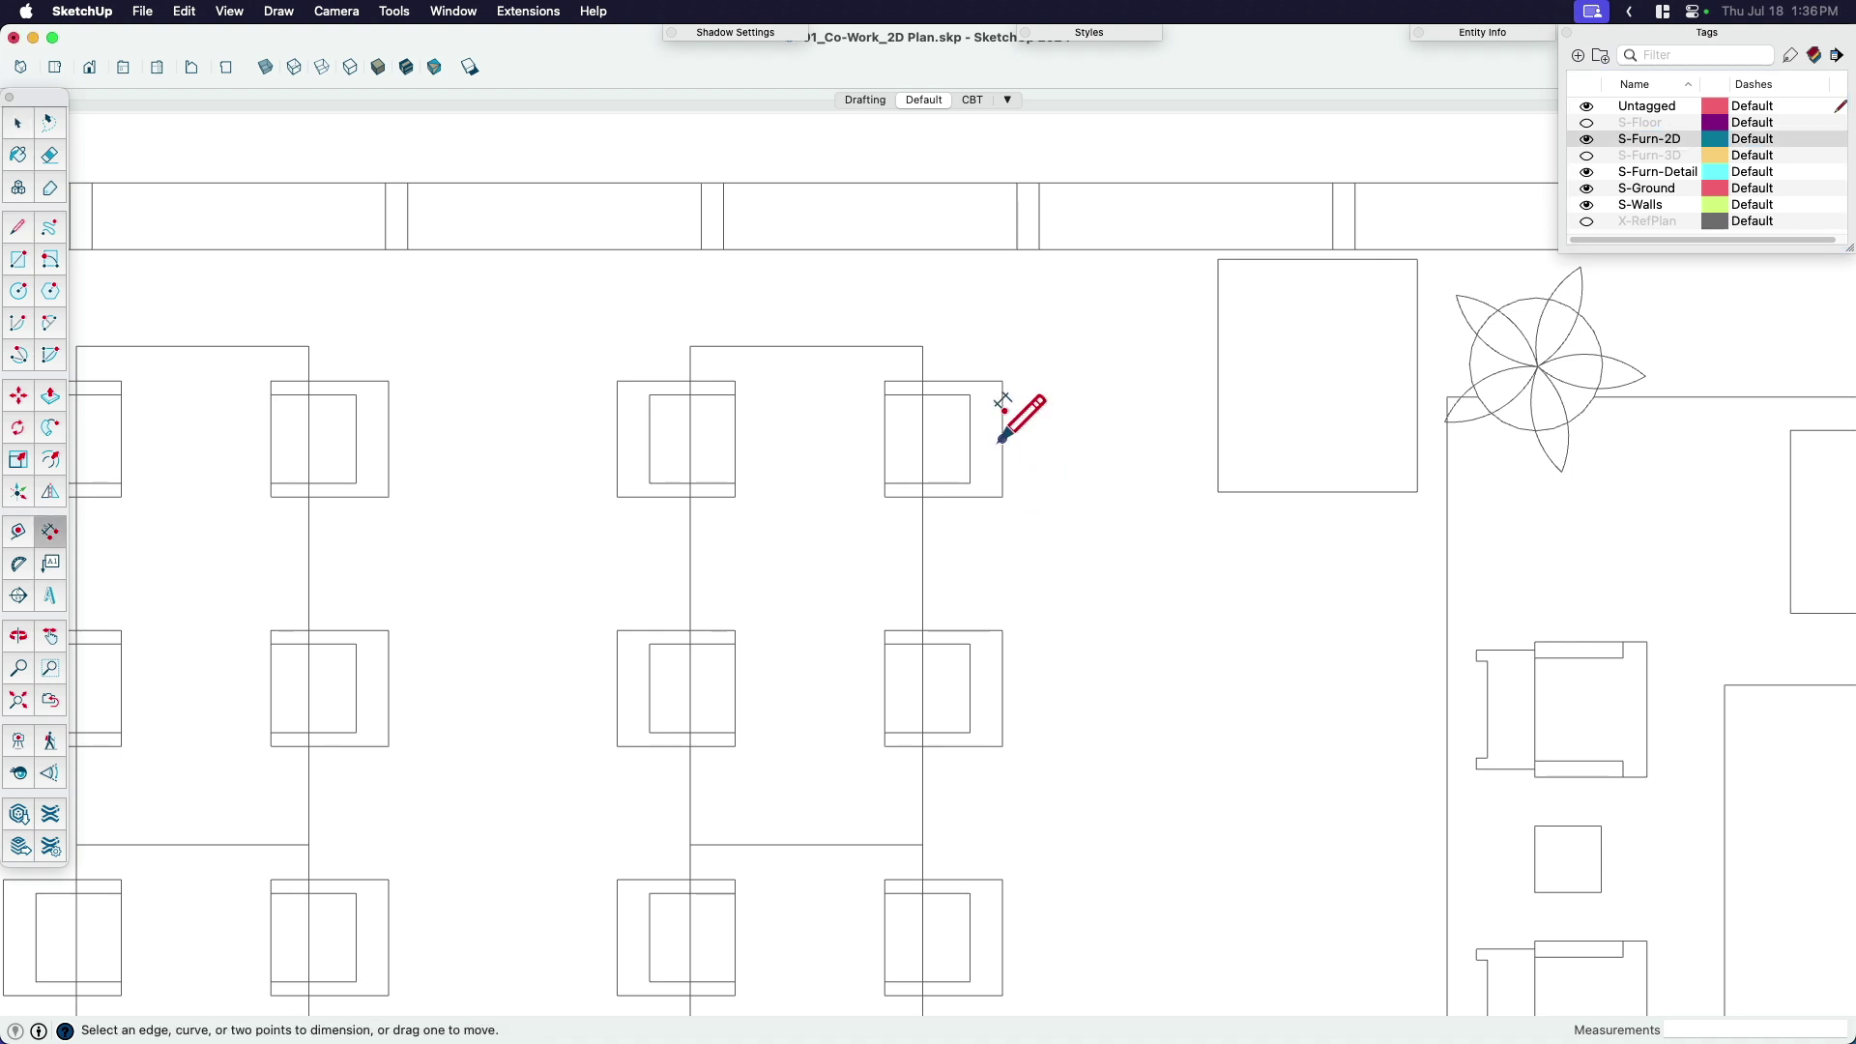
click(1002, 440)
scroll(1006, 688, up, 4)
scroll(1024, 688, up, 2)
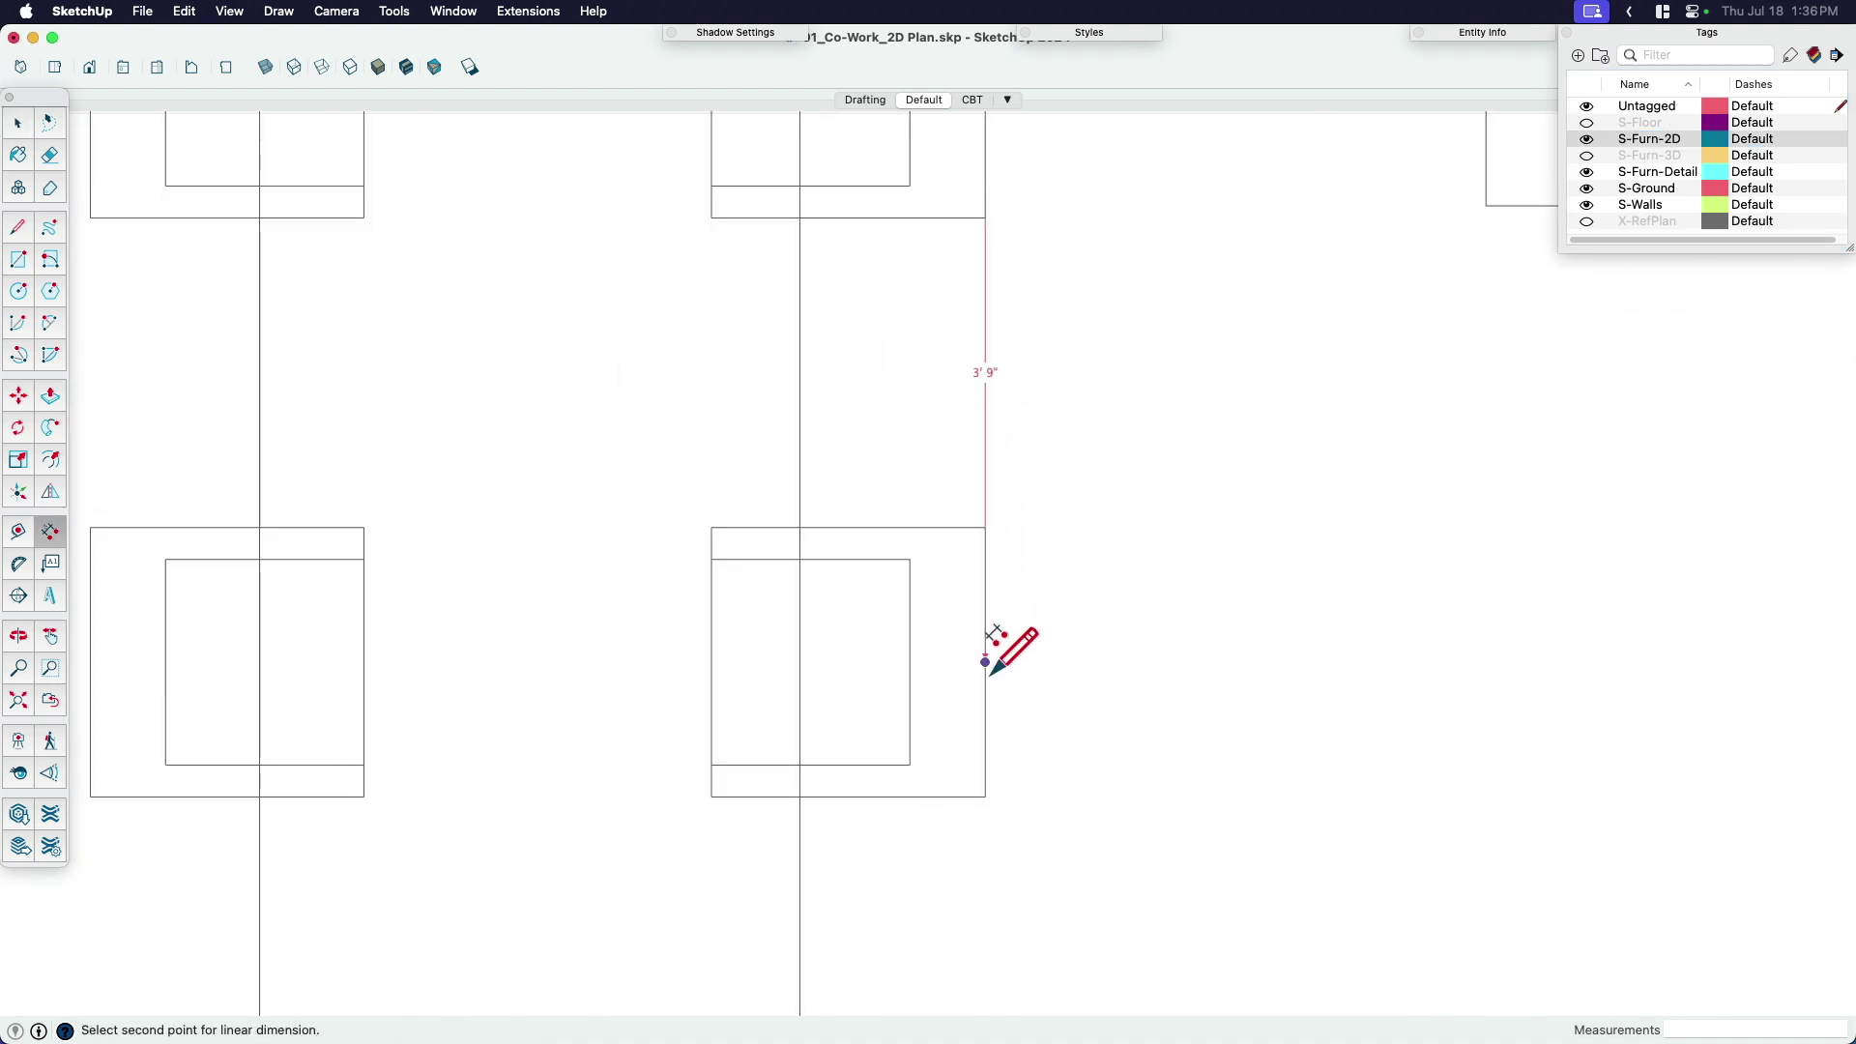
click(988, 672)
scroll(1207, 612, down, 2)
click(1204, 653)
scroll(1203, 654, down, 3)
key(space)
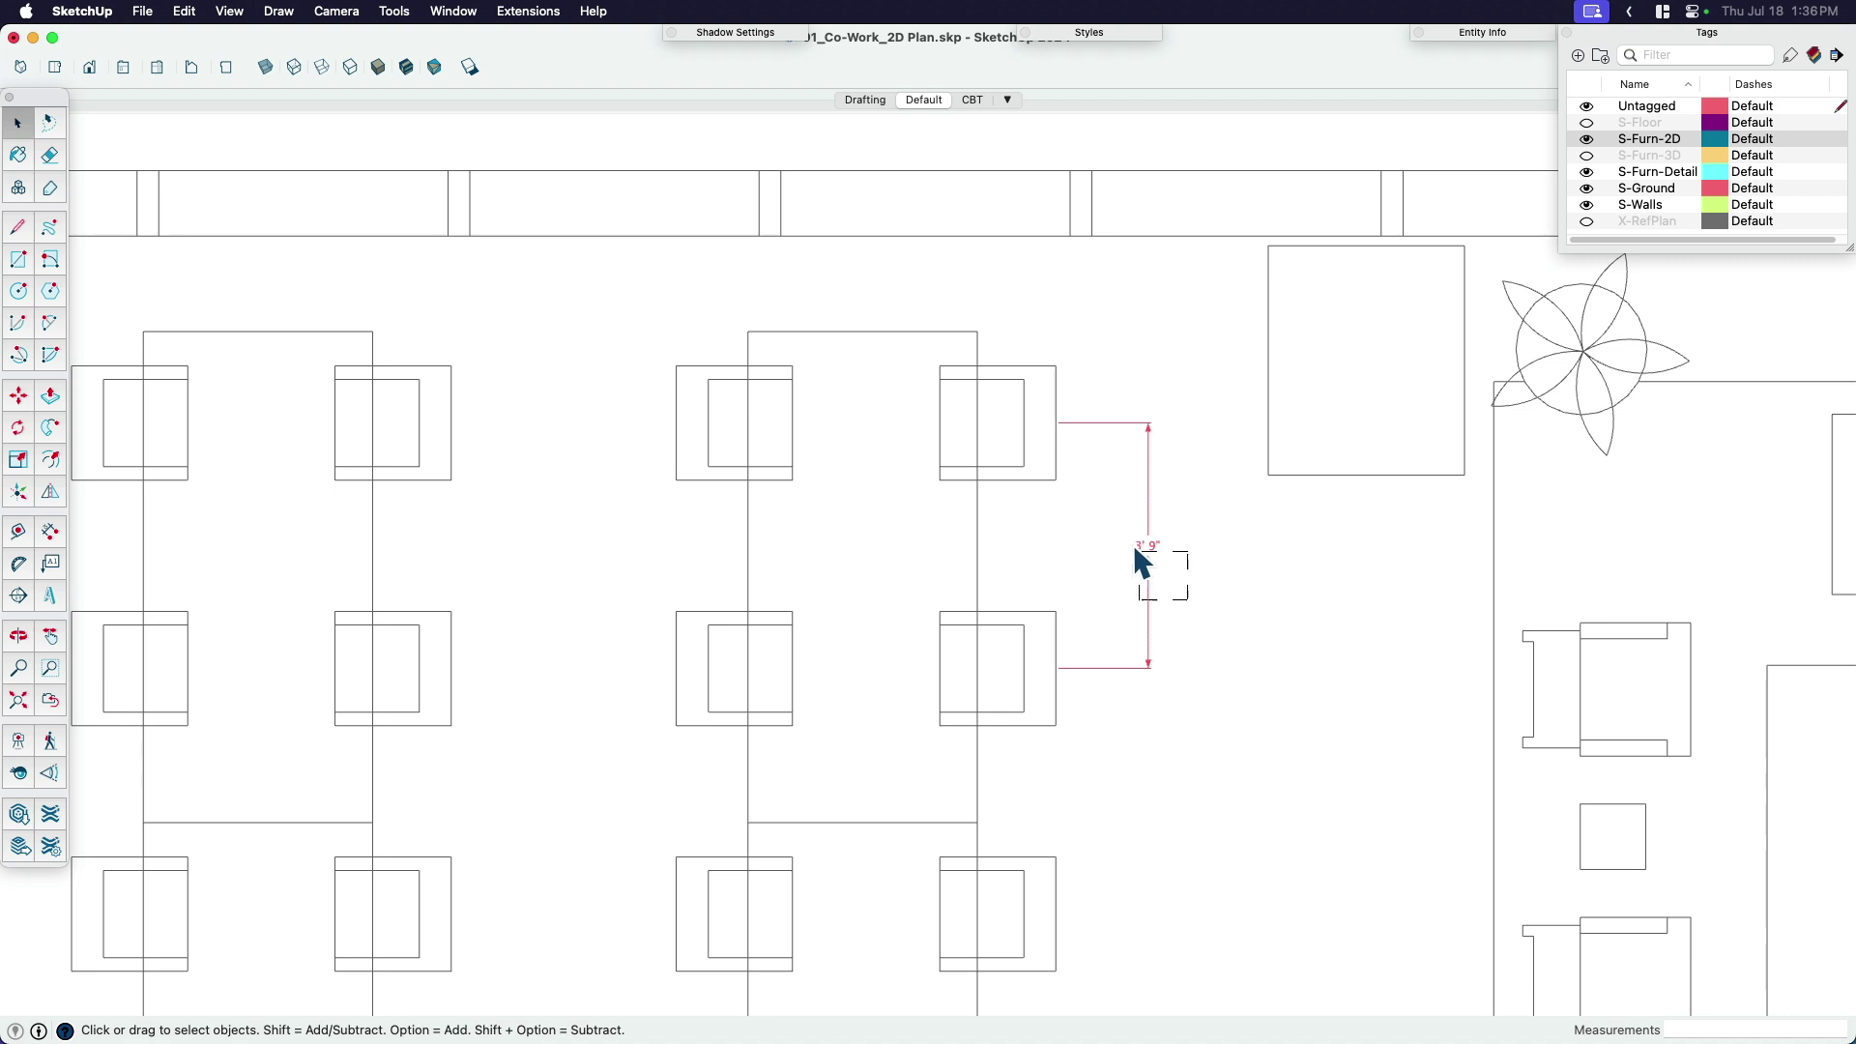
click(1141, 546)
Add a 1' 4 3/4" test dimension from the table corner to a chair corner.
key(d)
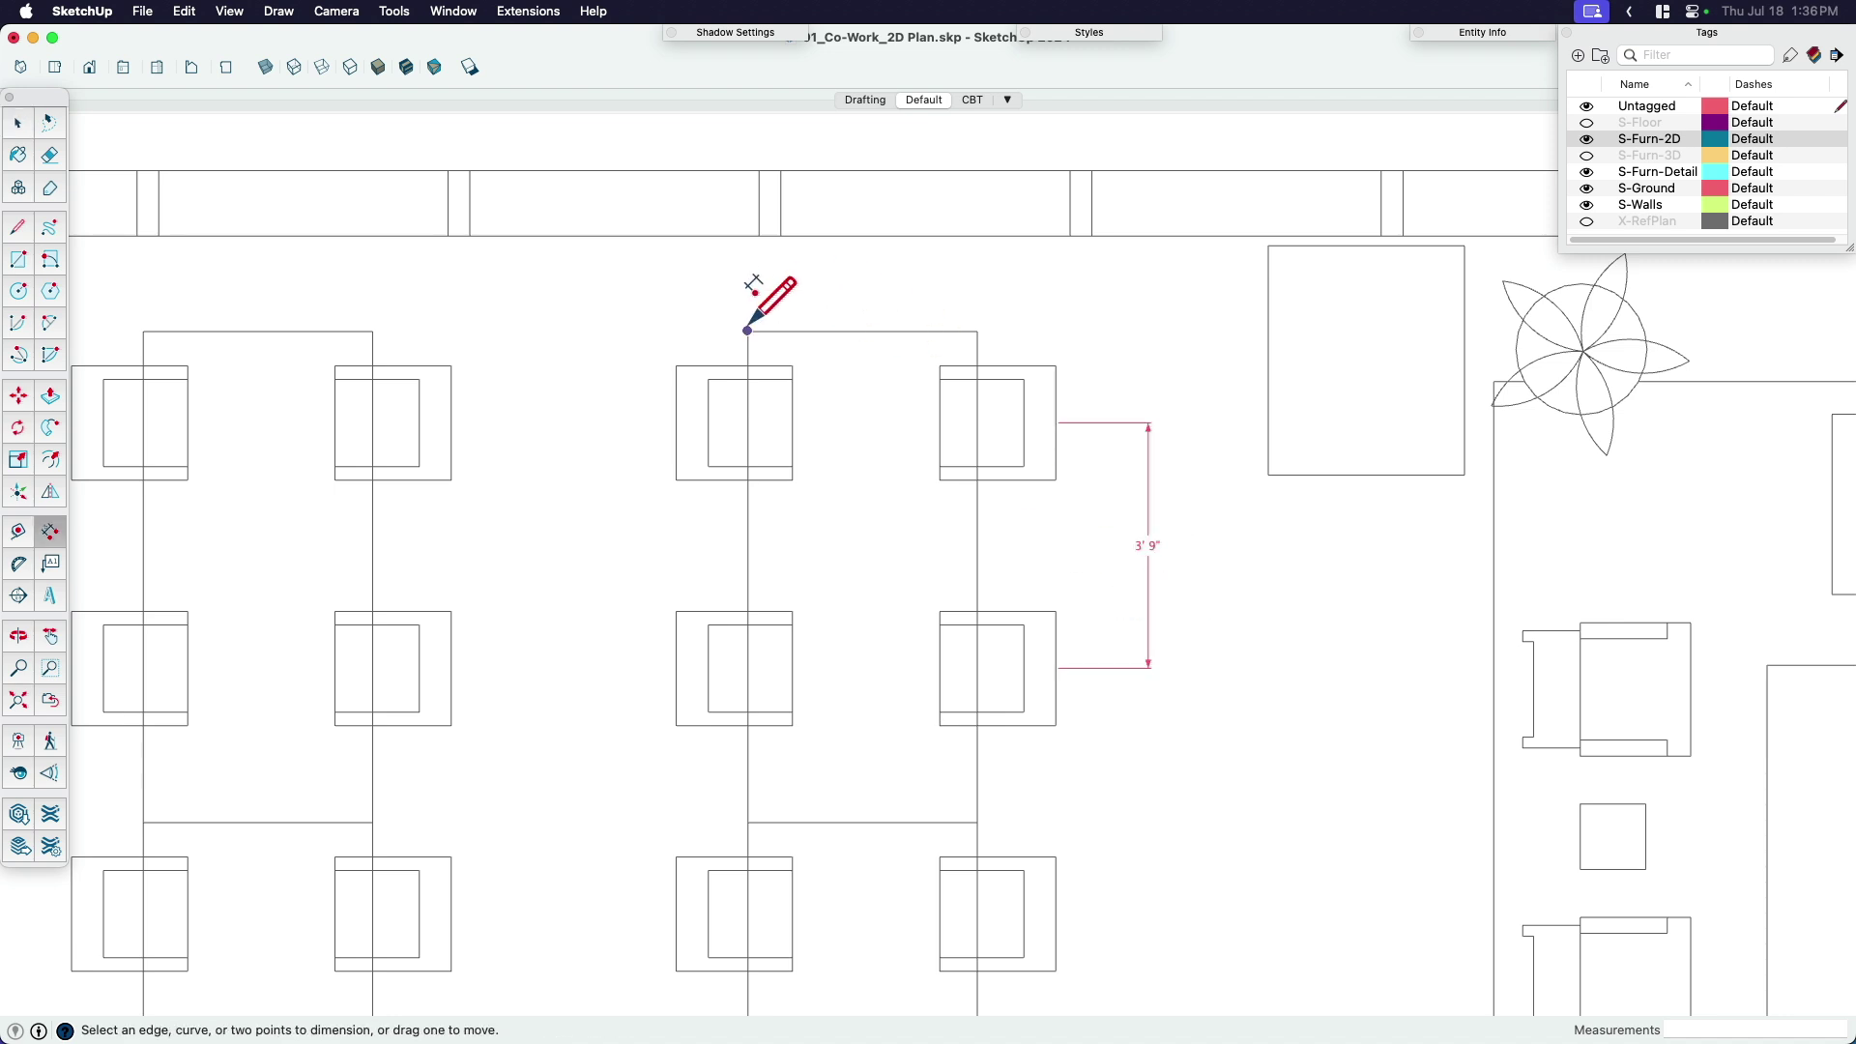
click(748, 332)
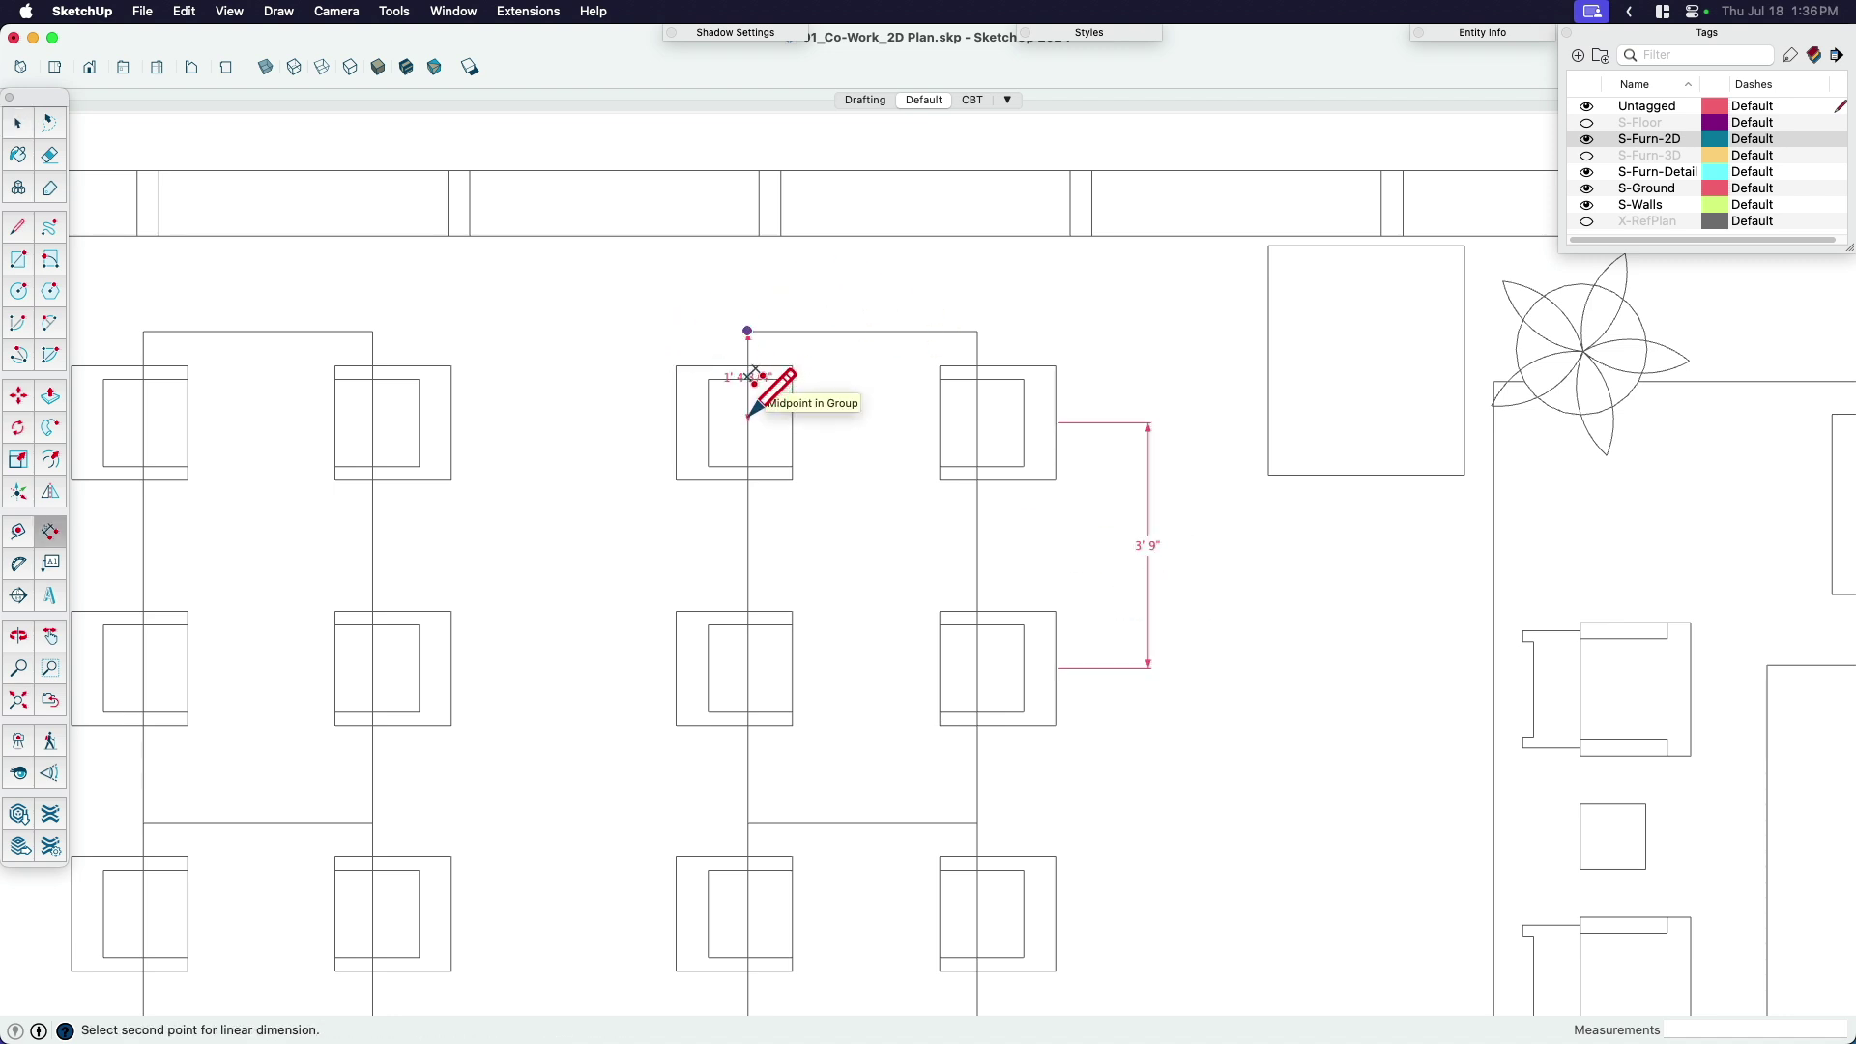
click(676, 423)
click(573, 396)
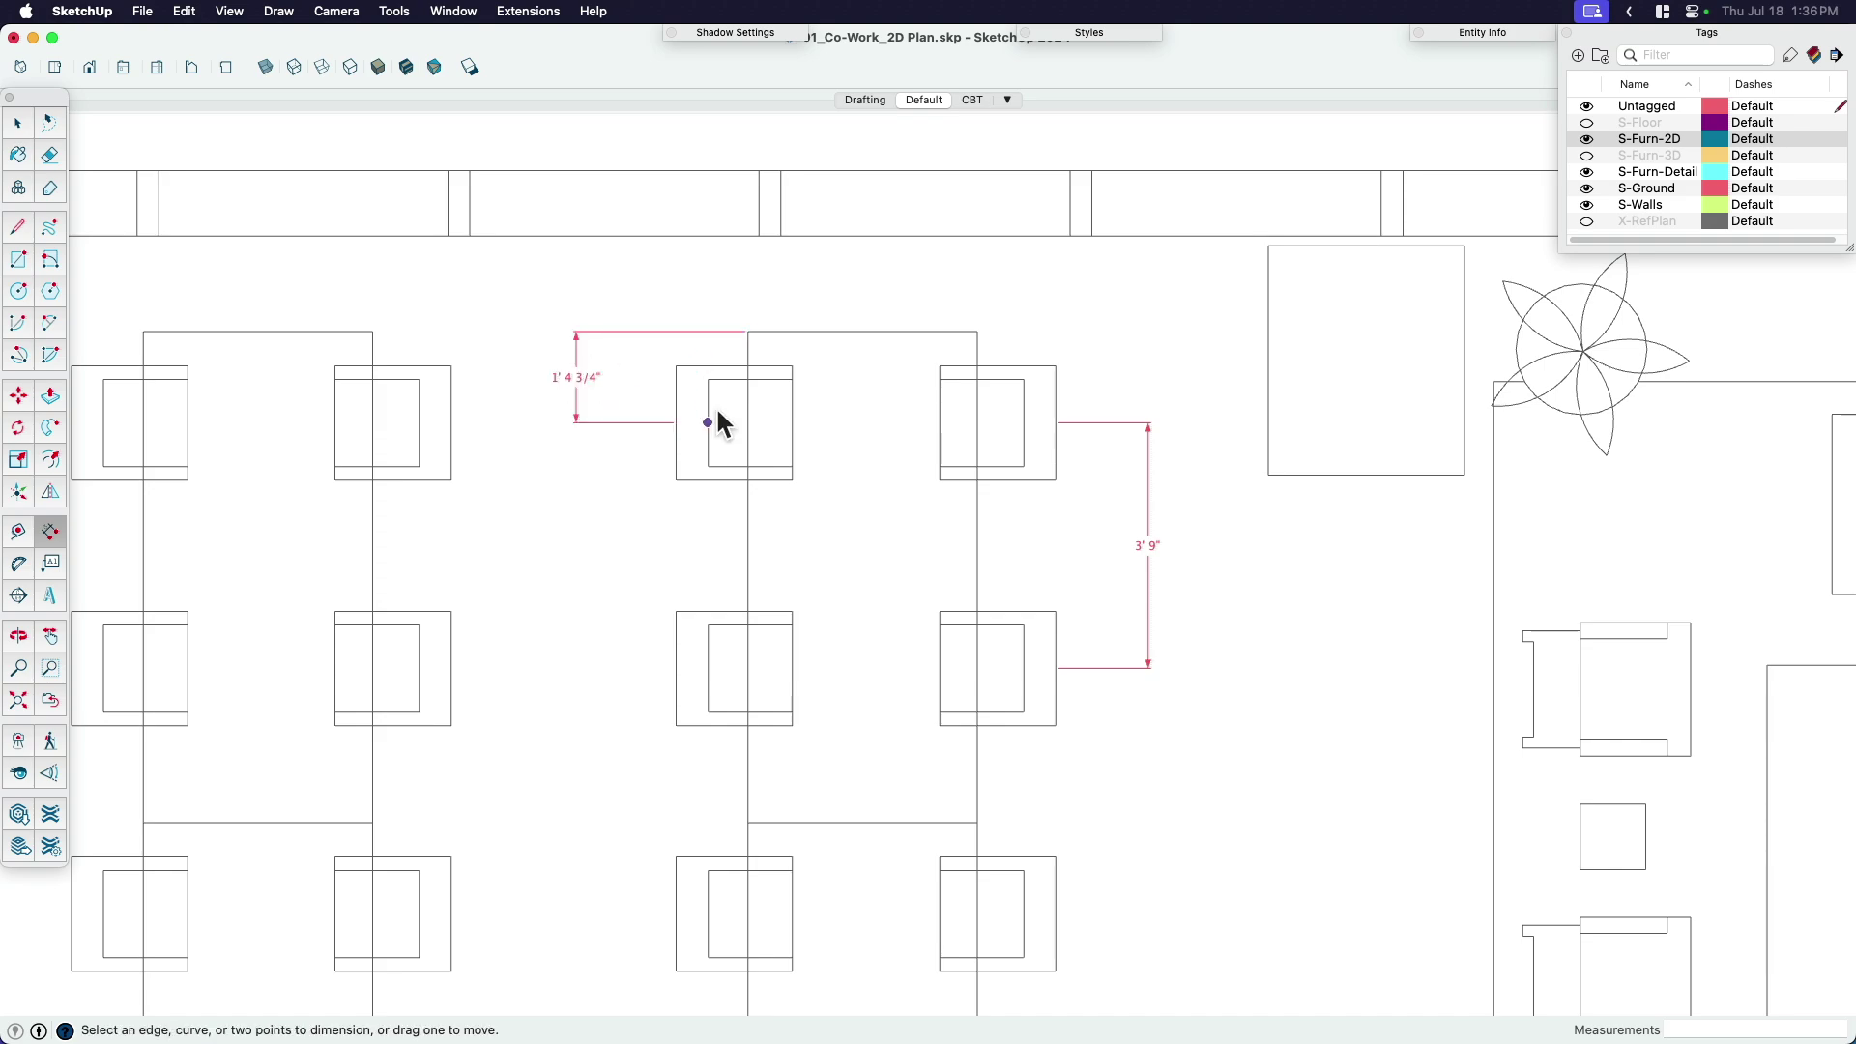
key(space)
click(649, 334)
Return to Top view and select the 3' 9" test dimension.
mouse_move(801, 514)
middle_down()
mouse_move(1024, 397)
mouse_move(850, 584)
mouse_move(1132, 352)
mouse_move(1314, 310)
mouse_move(883, 455)
mouse_move(734, 568)
mouse_move(1081, 570)
middle_up()
scroll(1075, 560, down, 2)
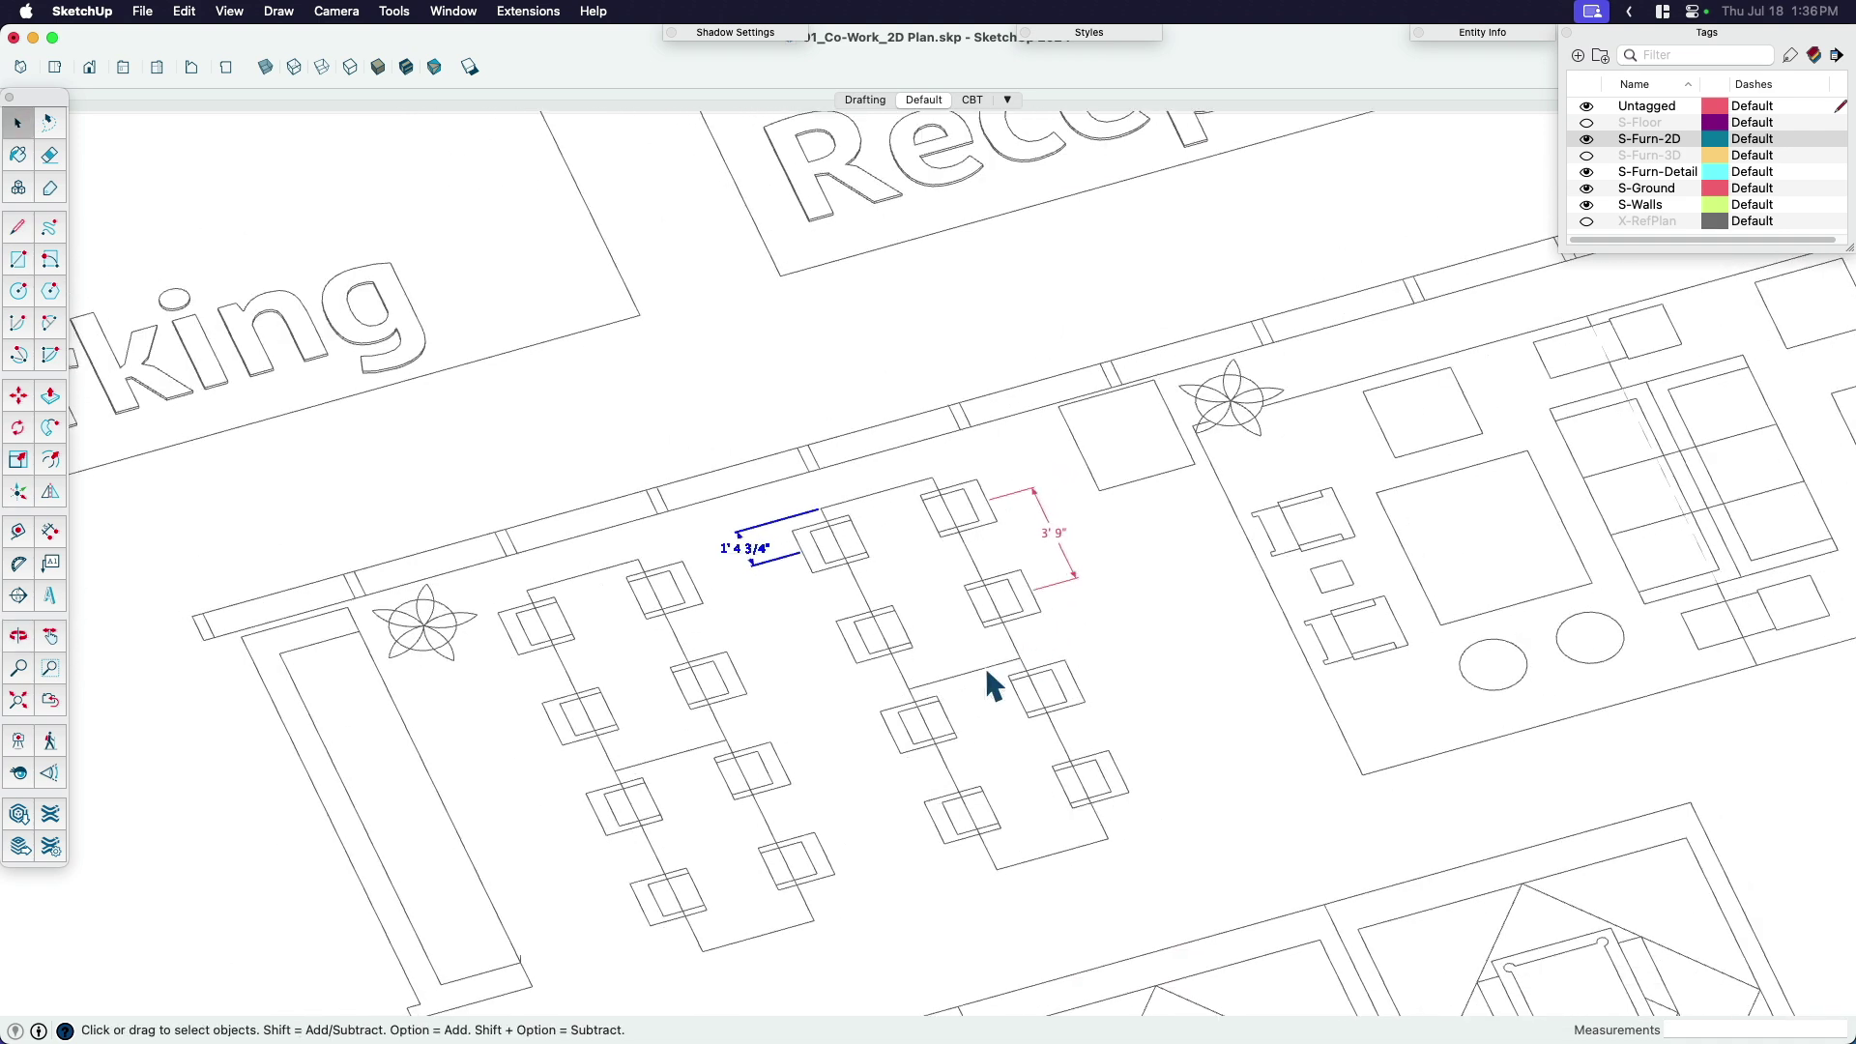
key(super+1)
drag(1015, 389, 1115, 476)
click(1115, 481)
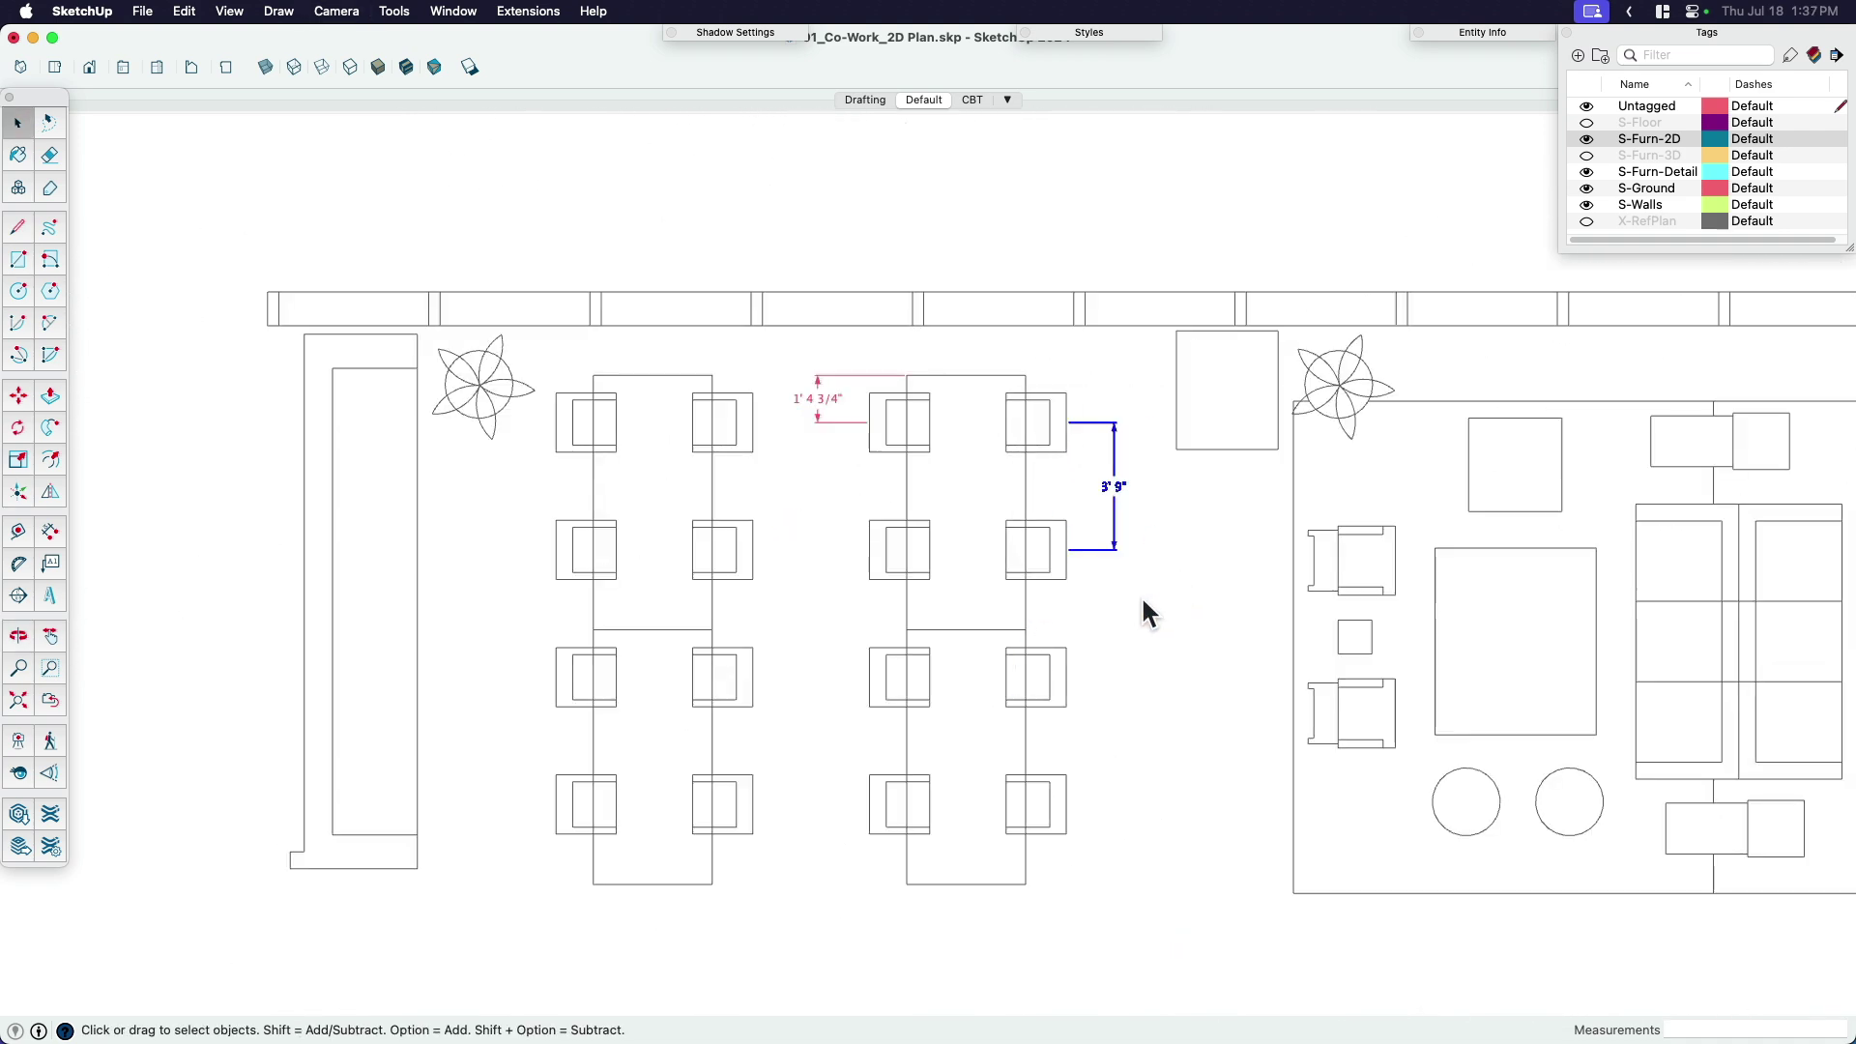
Delete both test dimensions and pan toward the plant by the wall.
drag(936, 453, 940, 455)
key(Delete)
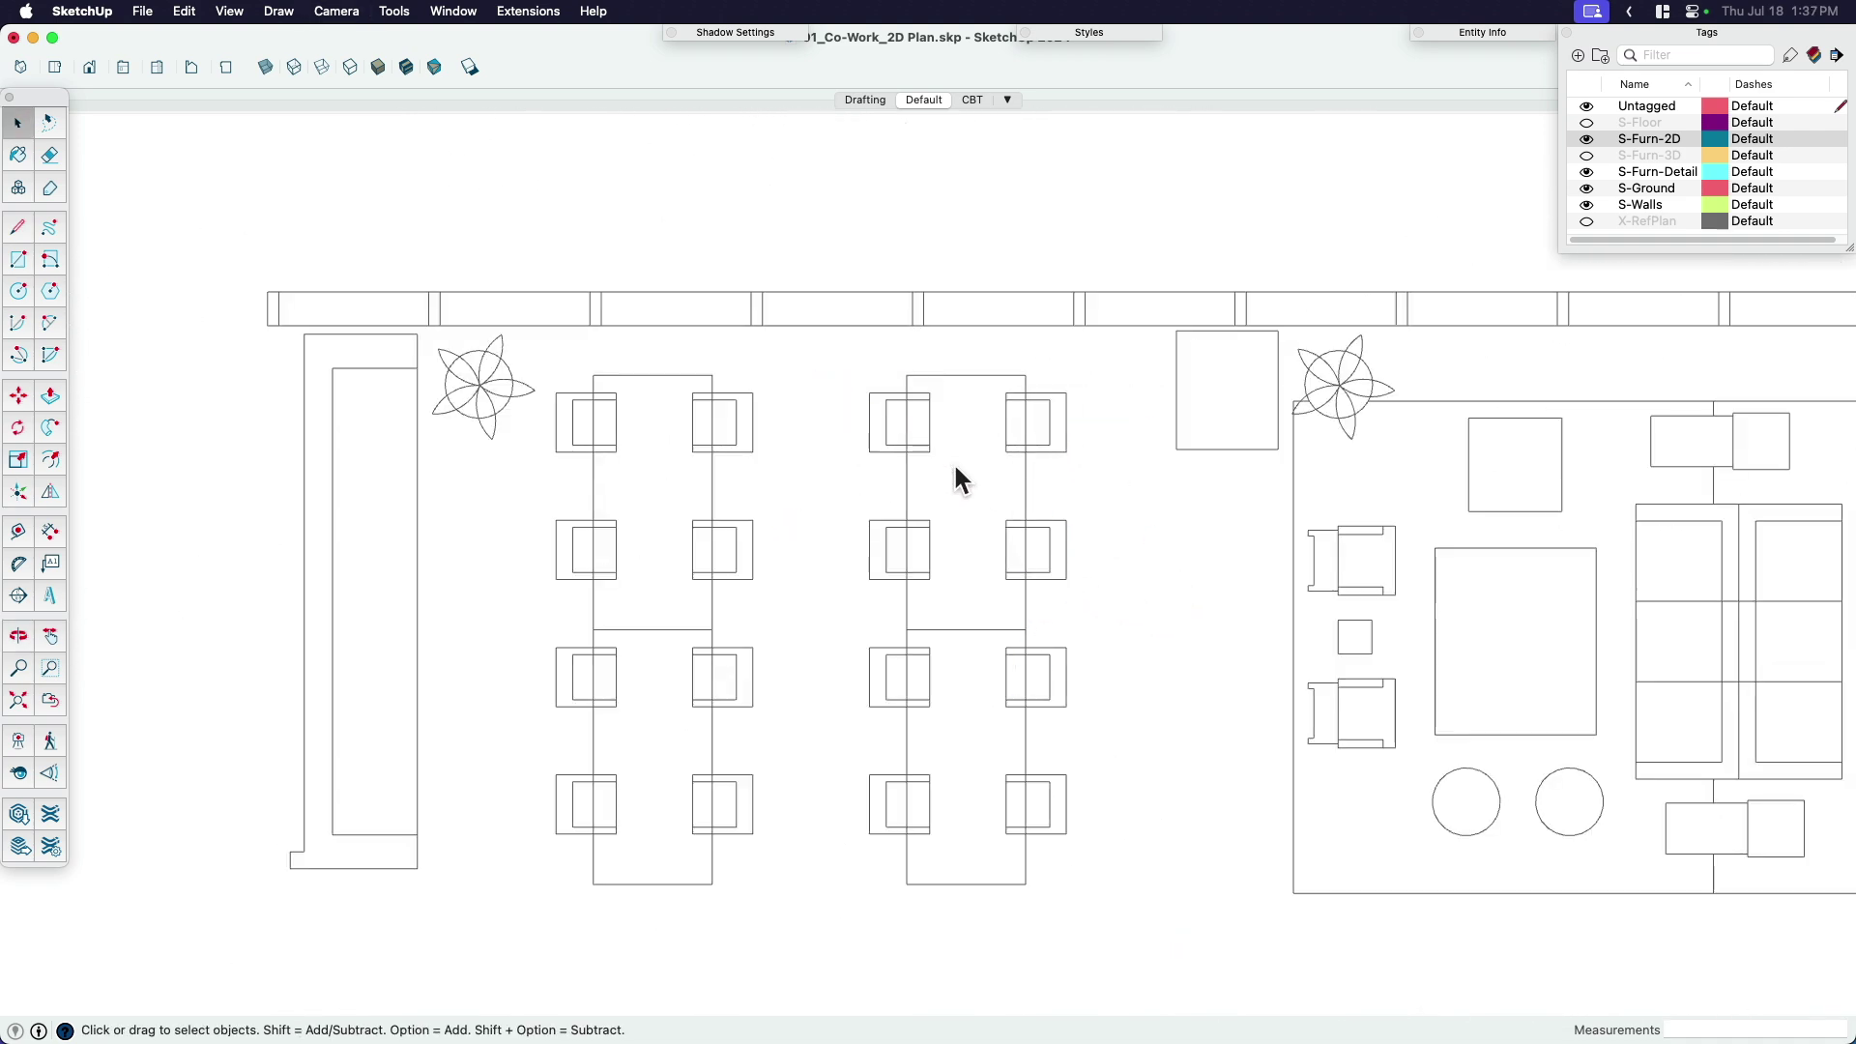
shift+middle_drag(953, 461, 1018, 606)
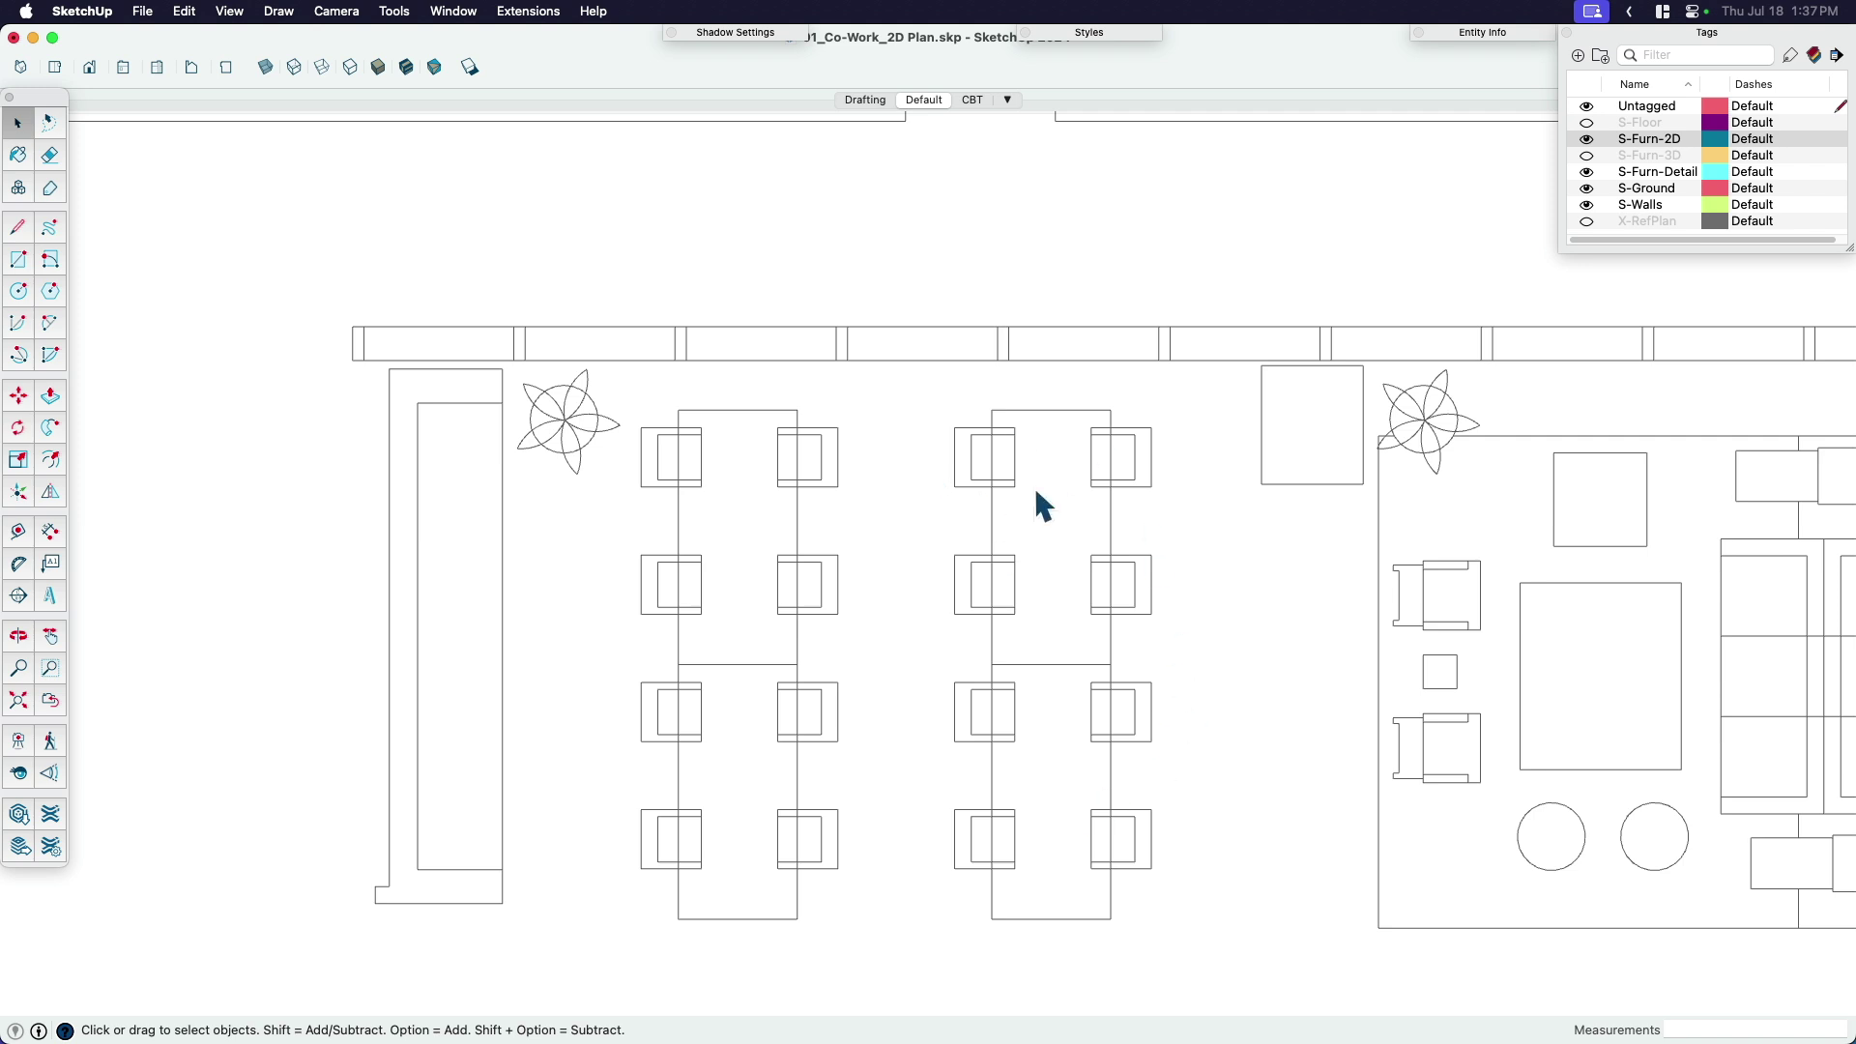
scroll(1003, 433, up, 2)
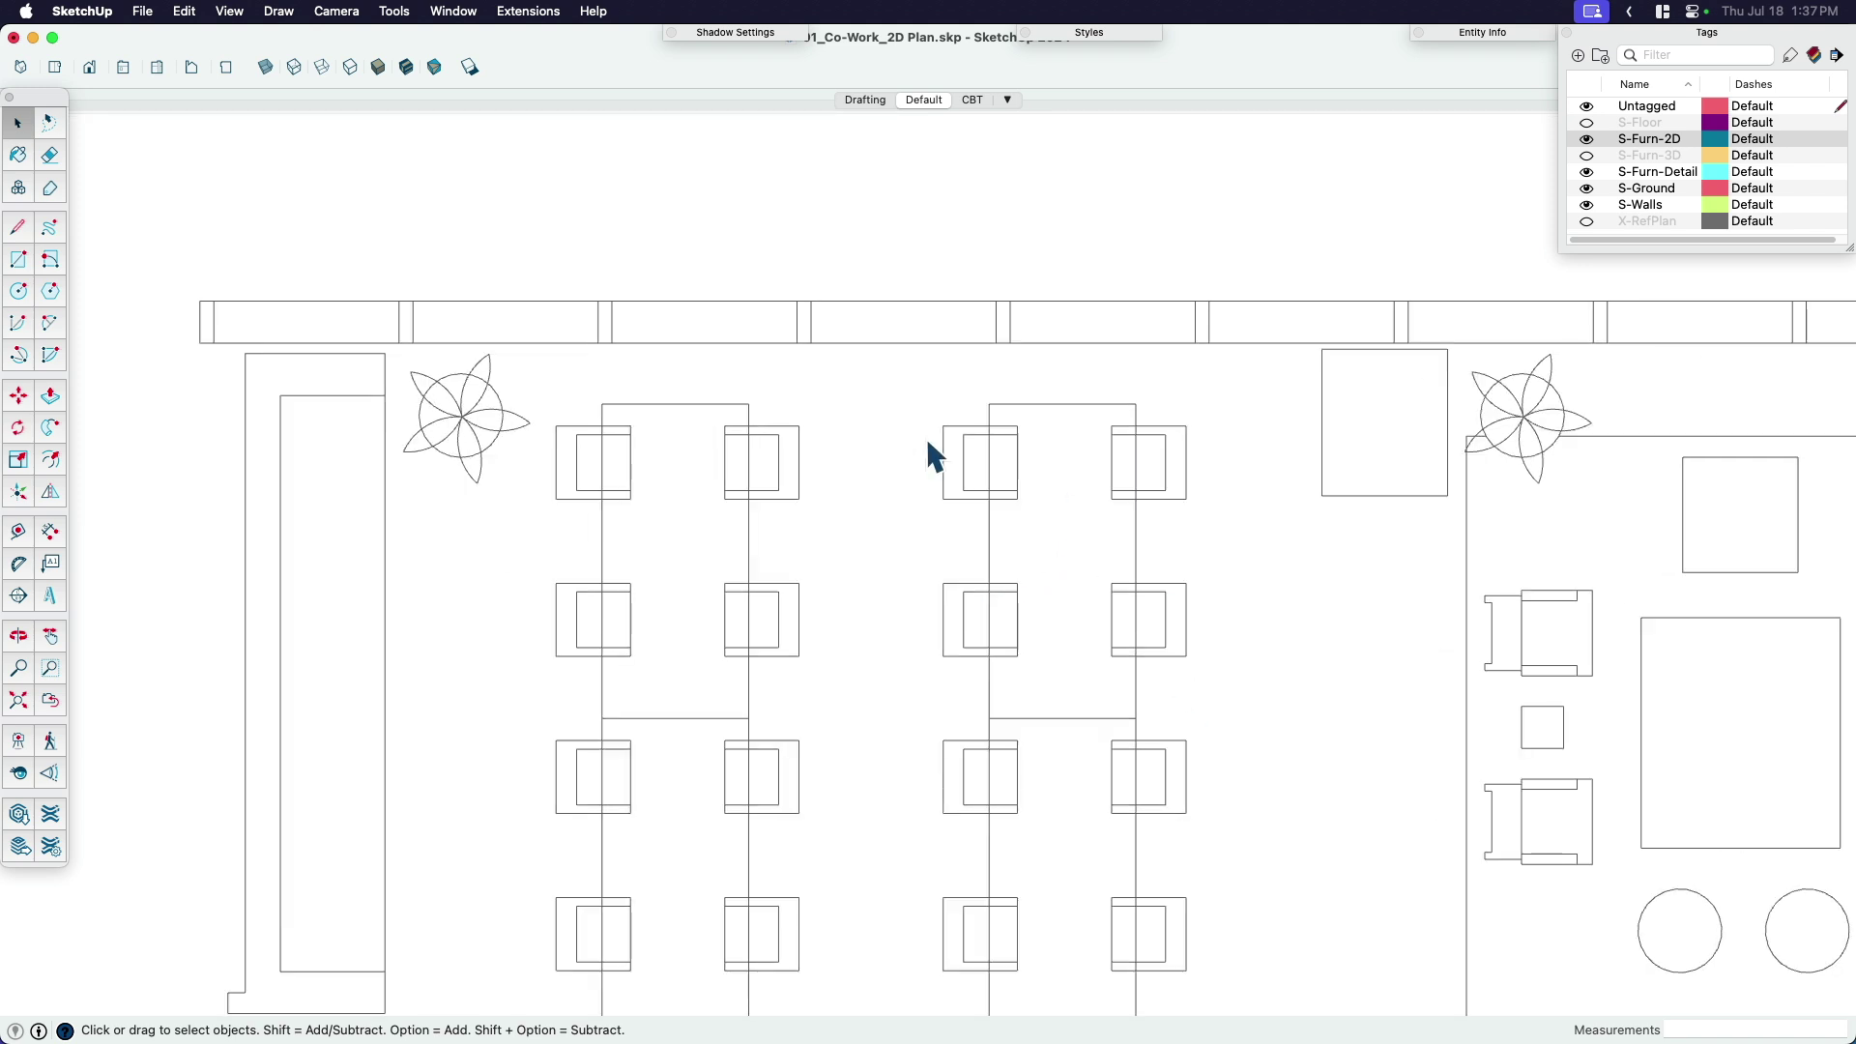
shift+middle_drag(851, 464, 999, 530)
scroll(861, 468, up, 4)
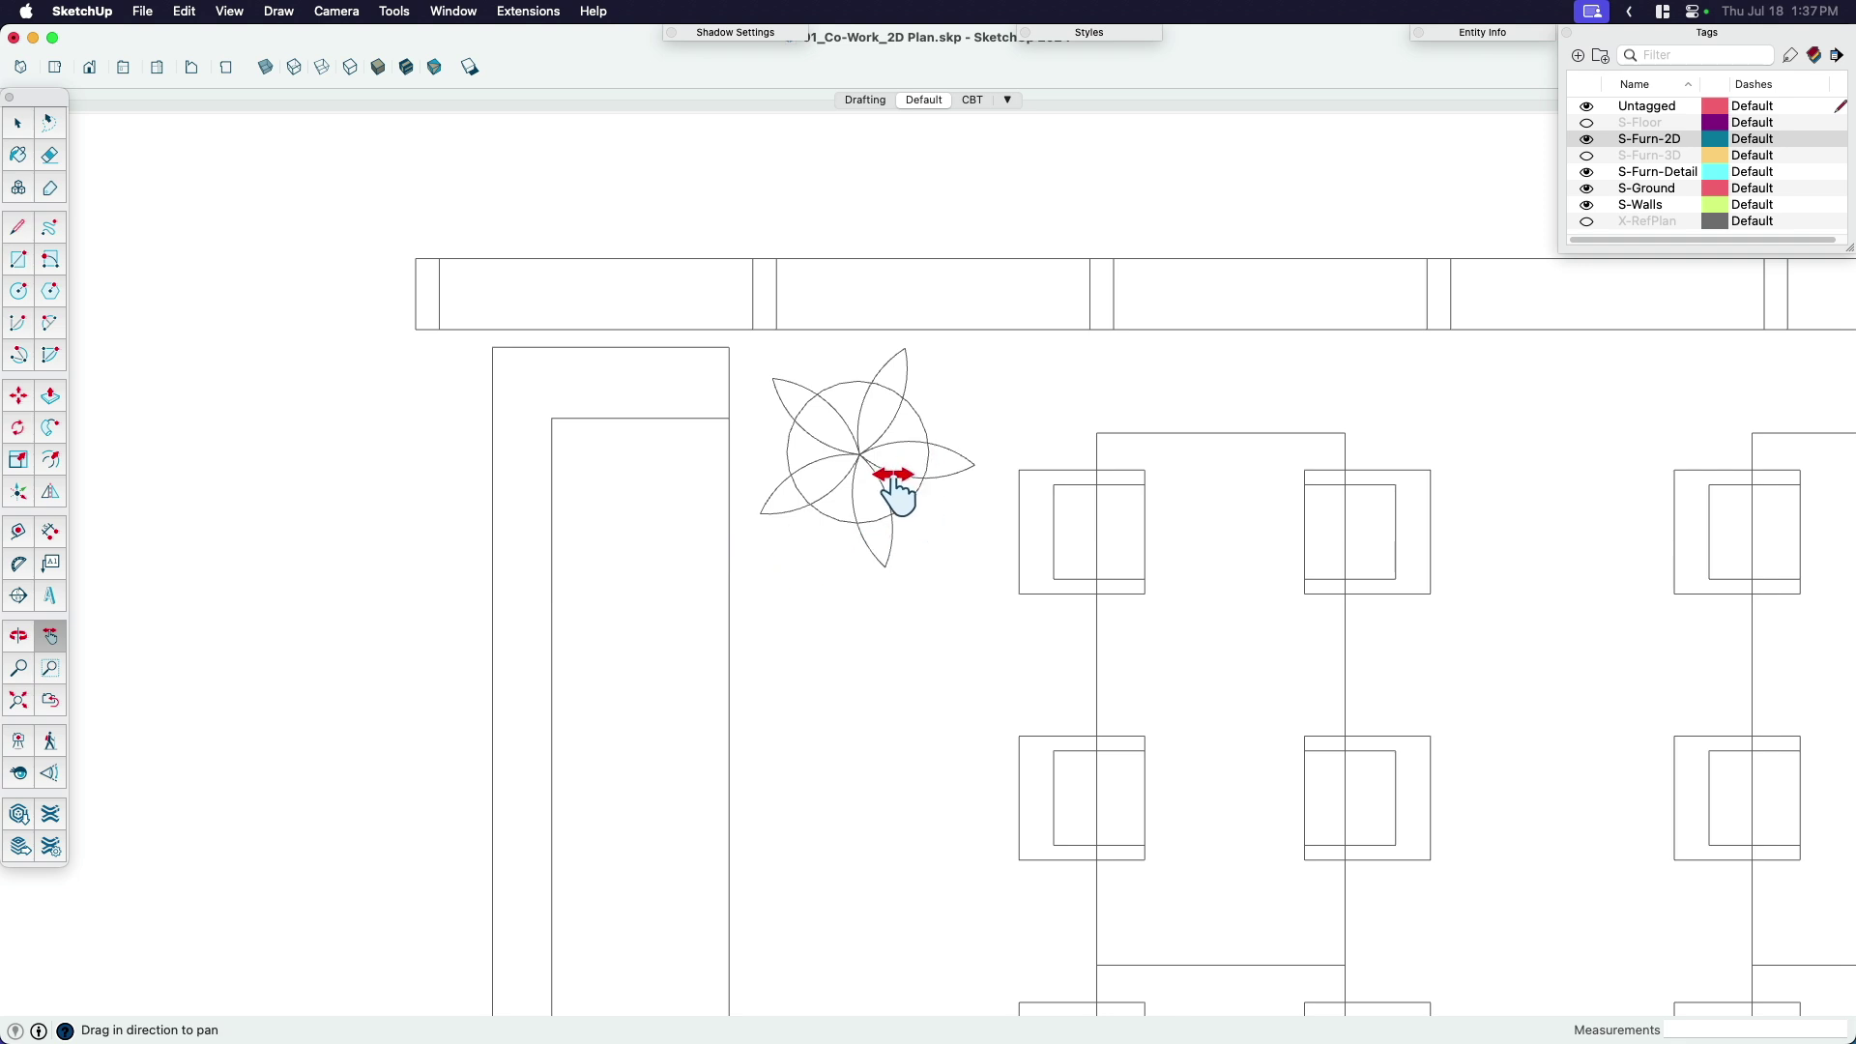
Hide S-Furn-2D, show S-Furn-3D, and tilt the view to check the 3D furniture.
click(1586, 138)
click(1586, 155)
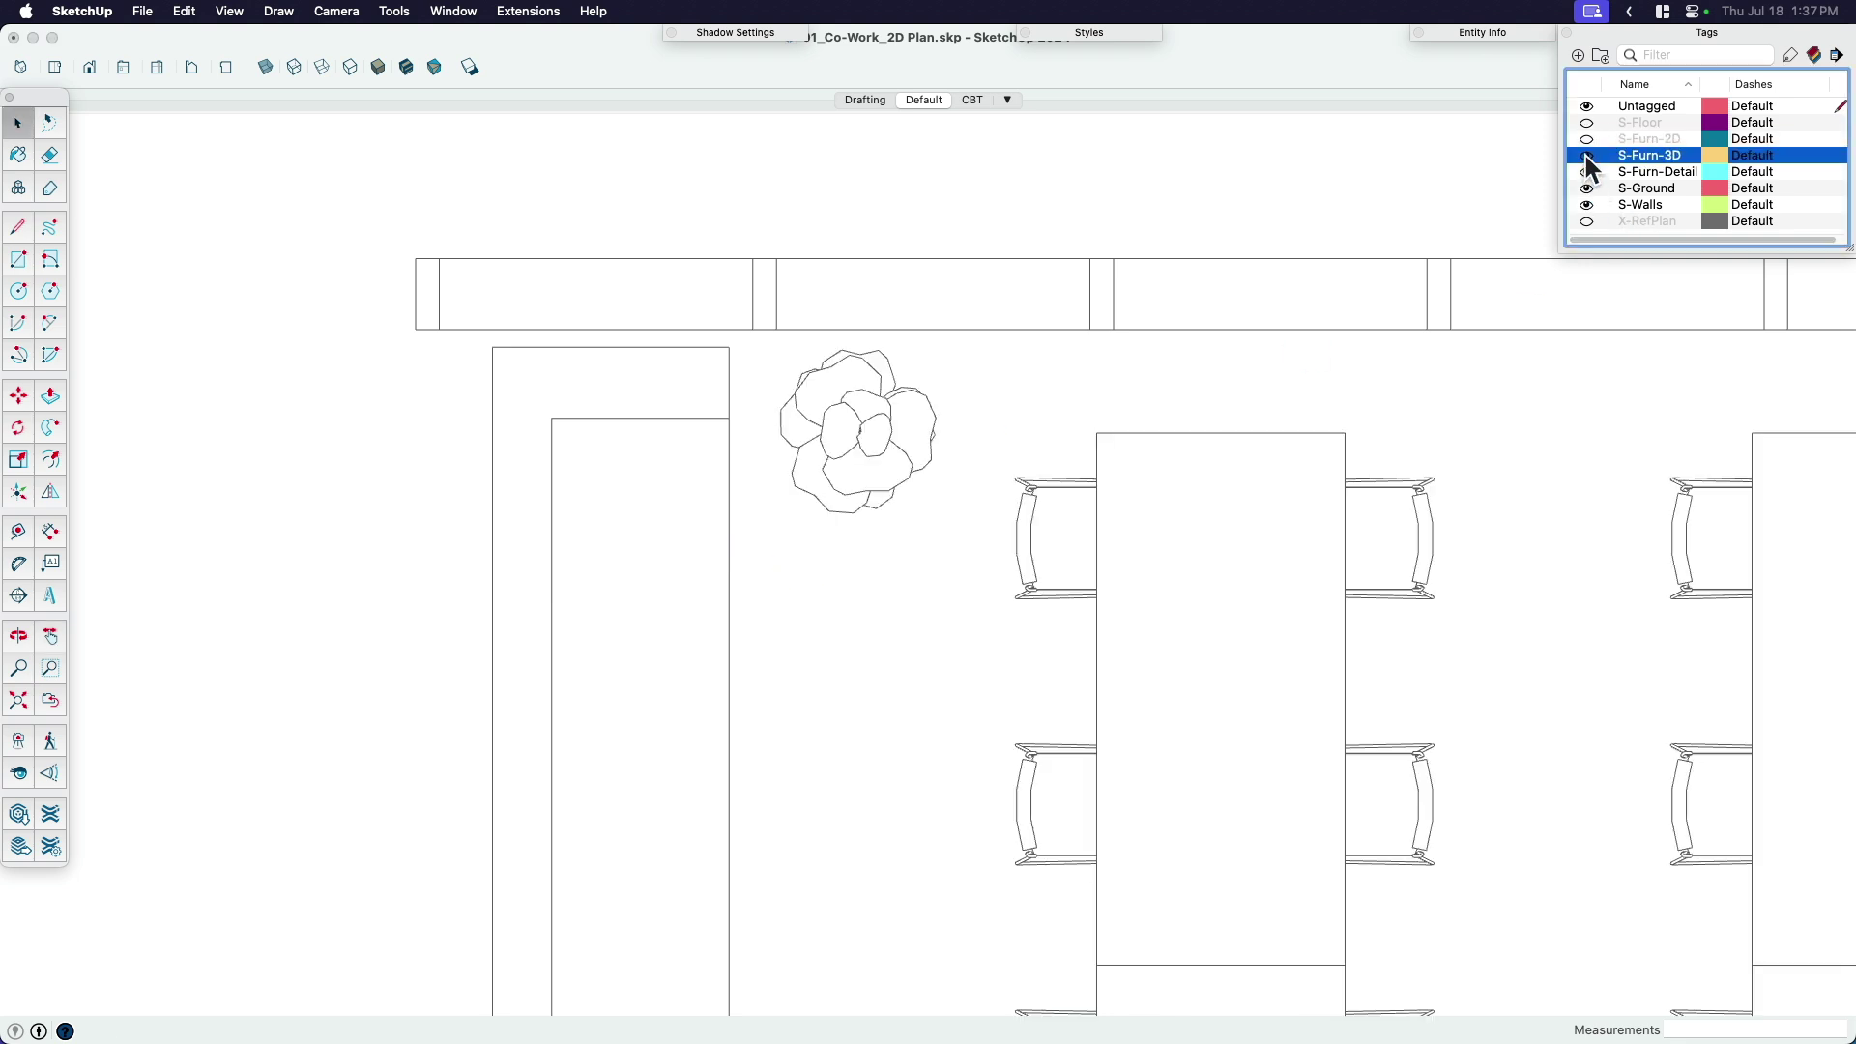
scroll(874, 450, up, 3)
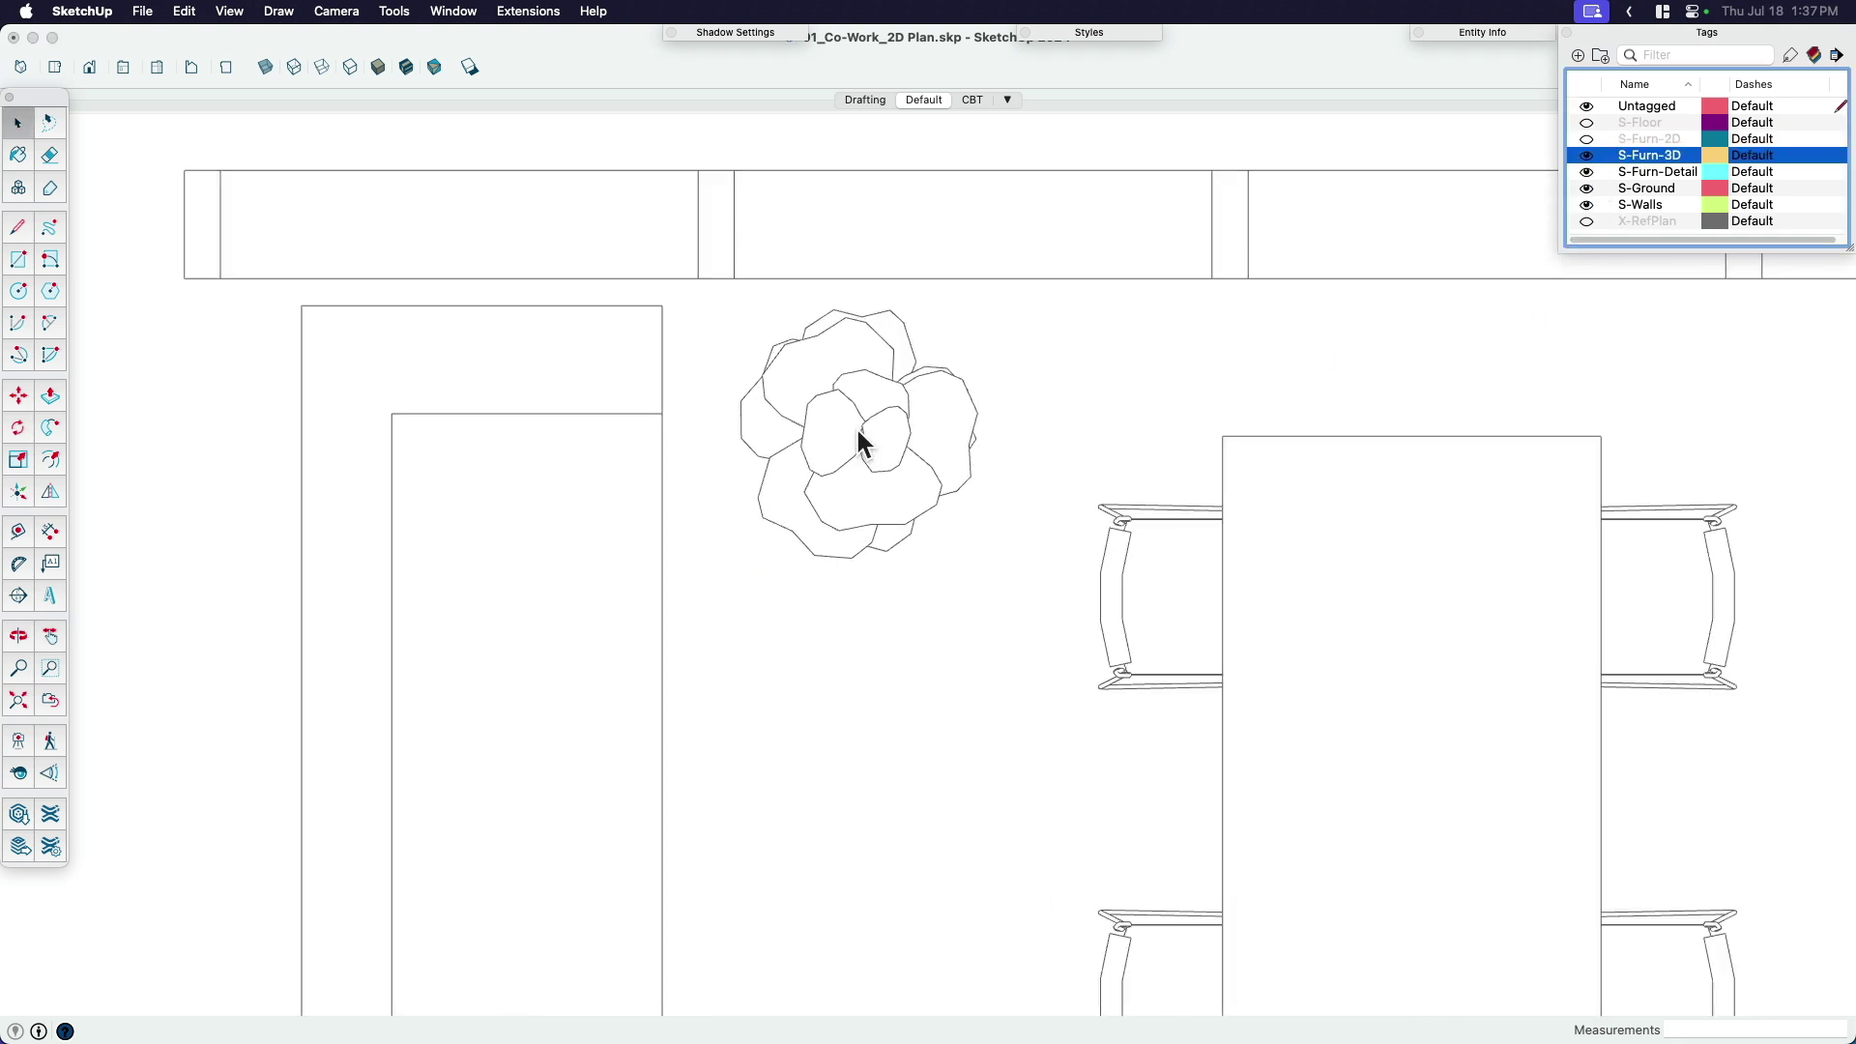
scroll(863, 437, up, 3)
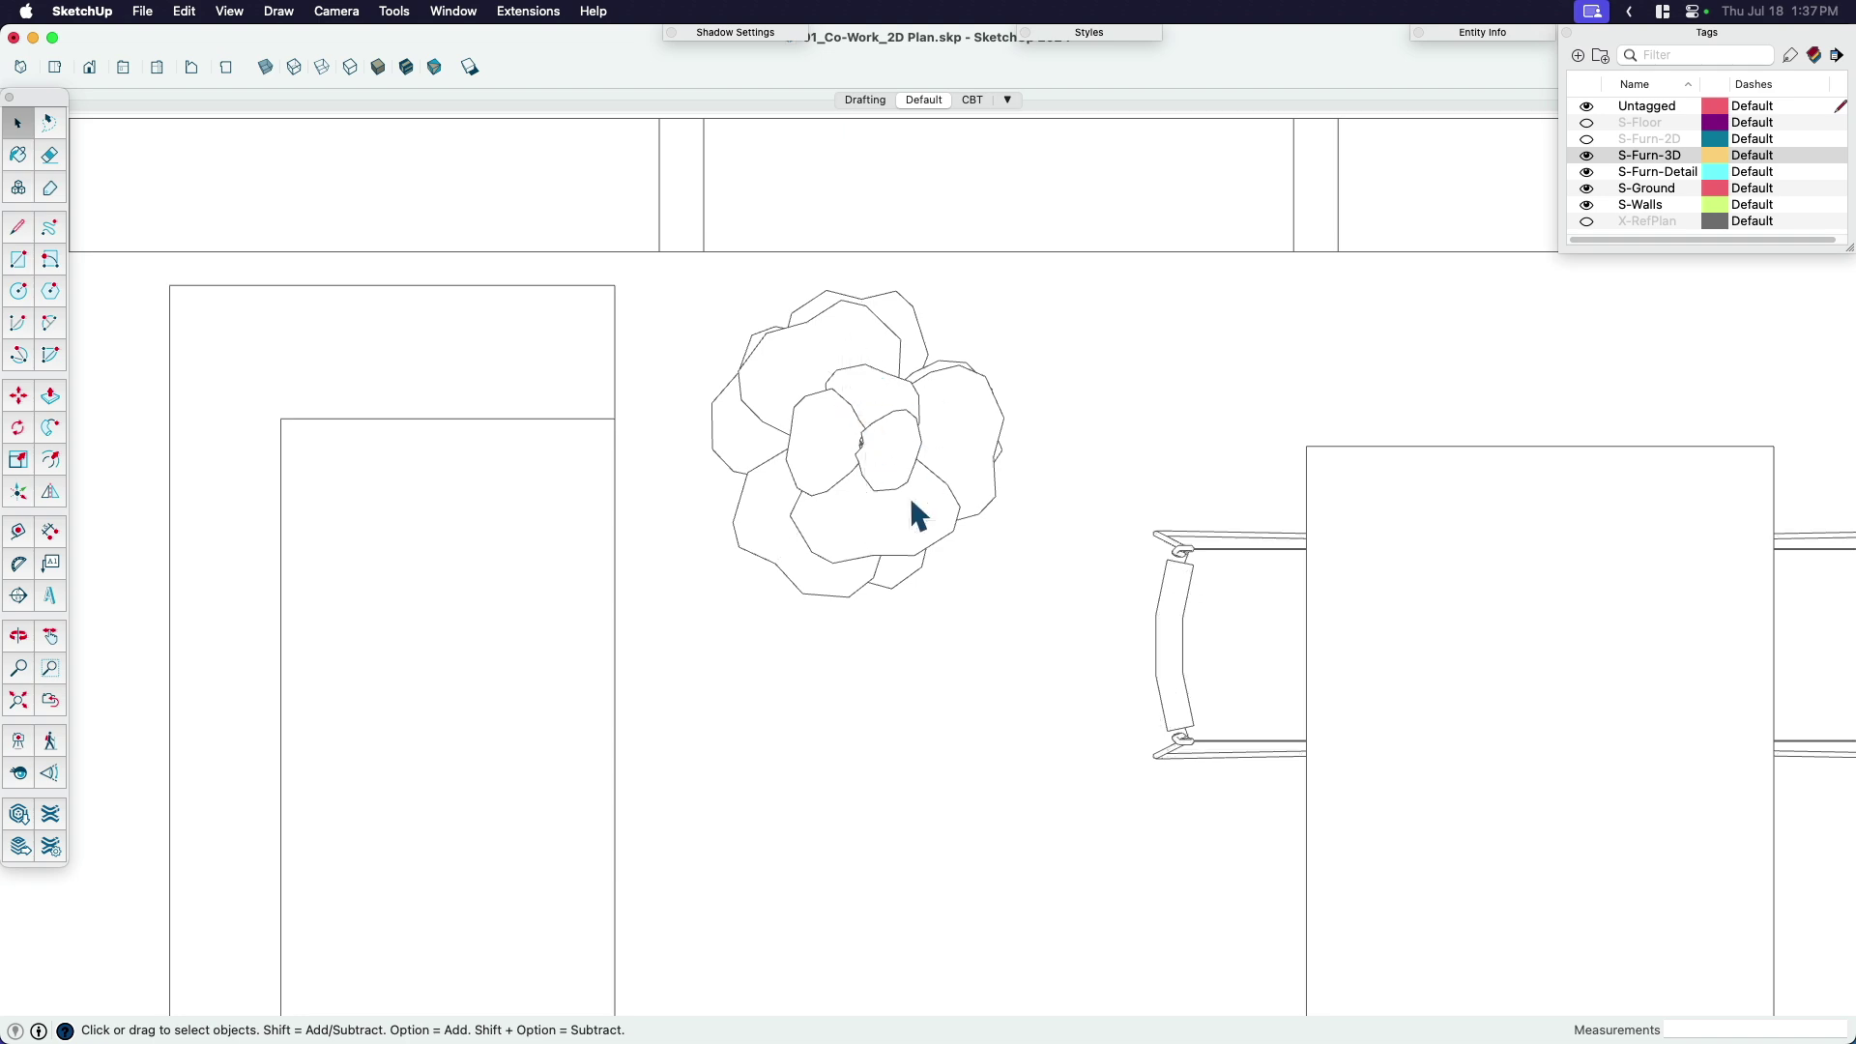
middle_drag(911, 501, 969, 356)
Return to Top view and pan to centre the co-working desks.
key(super+1)
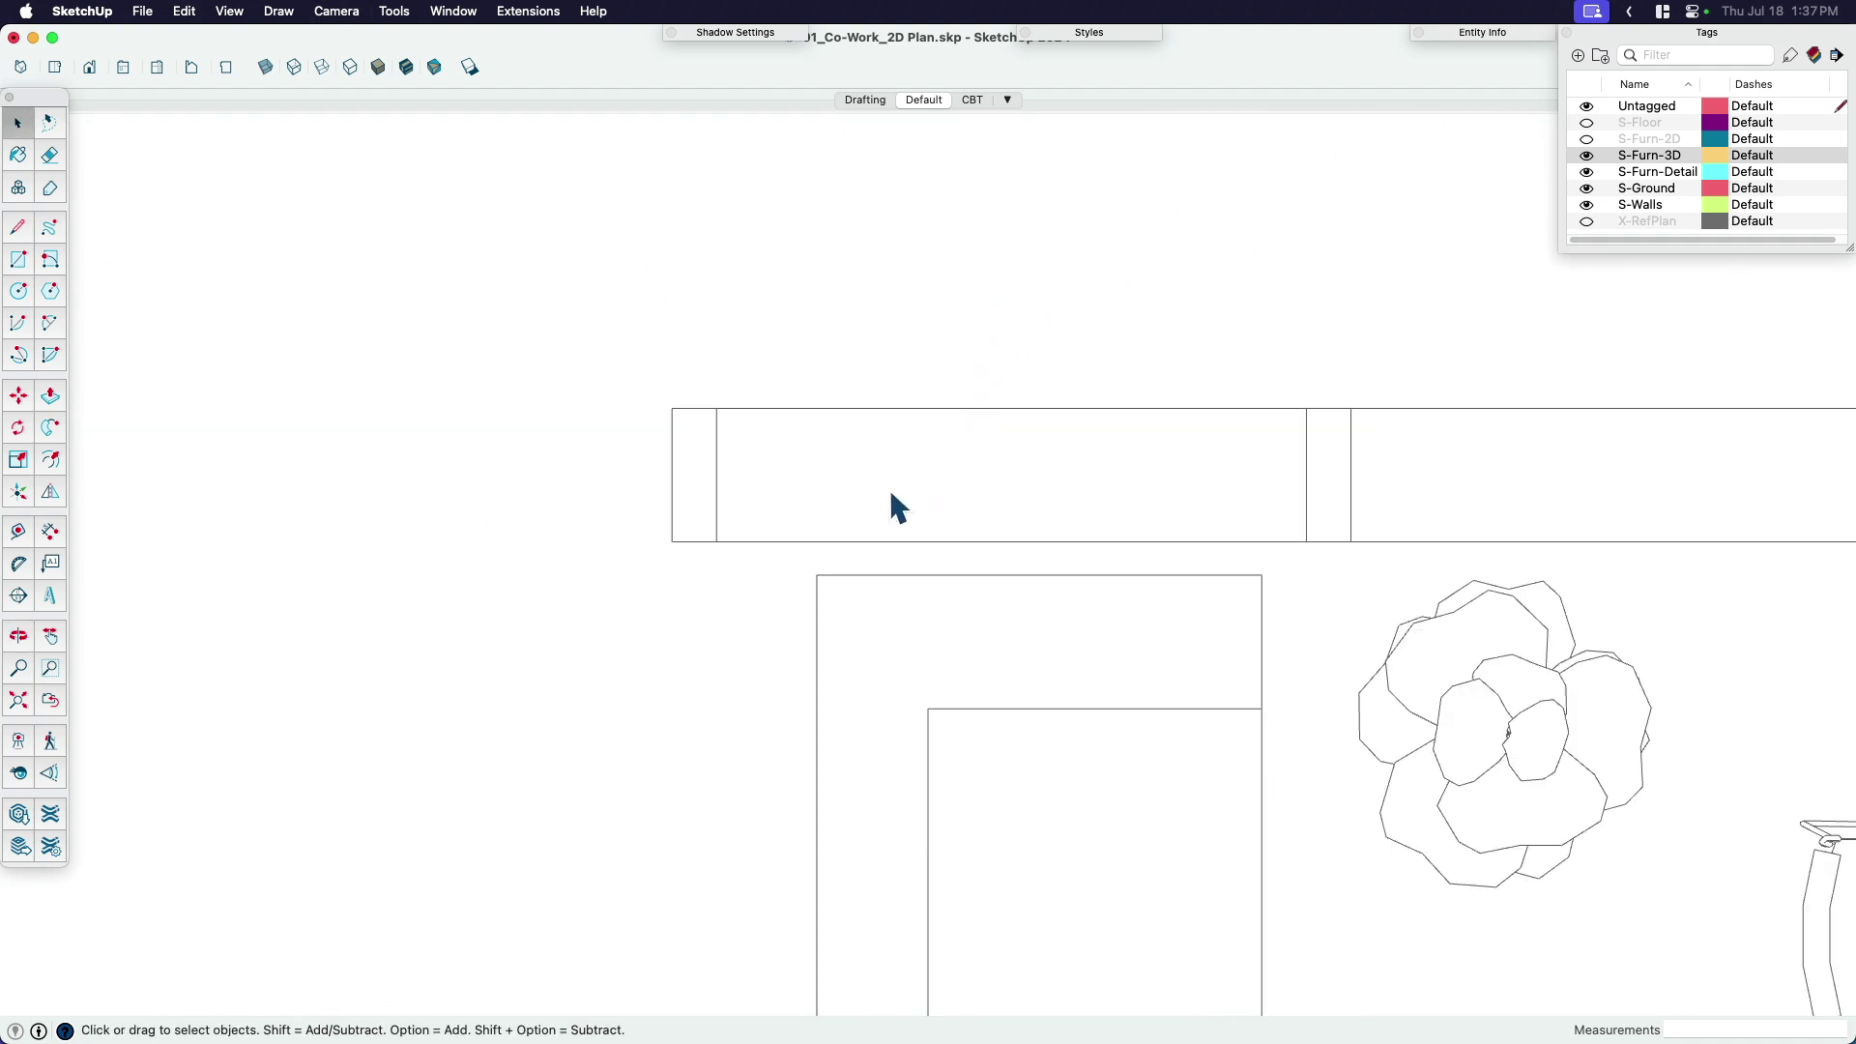
scroll(825, 474, down, 5)
shift+middle_drag(1102, 588, 914, 570)
scroll(914, 570, down, 2)
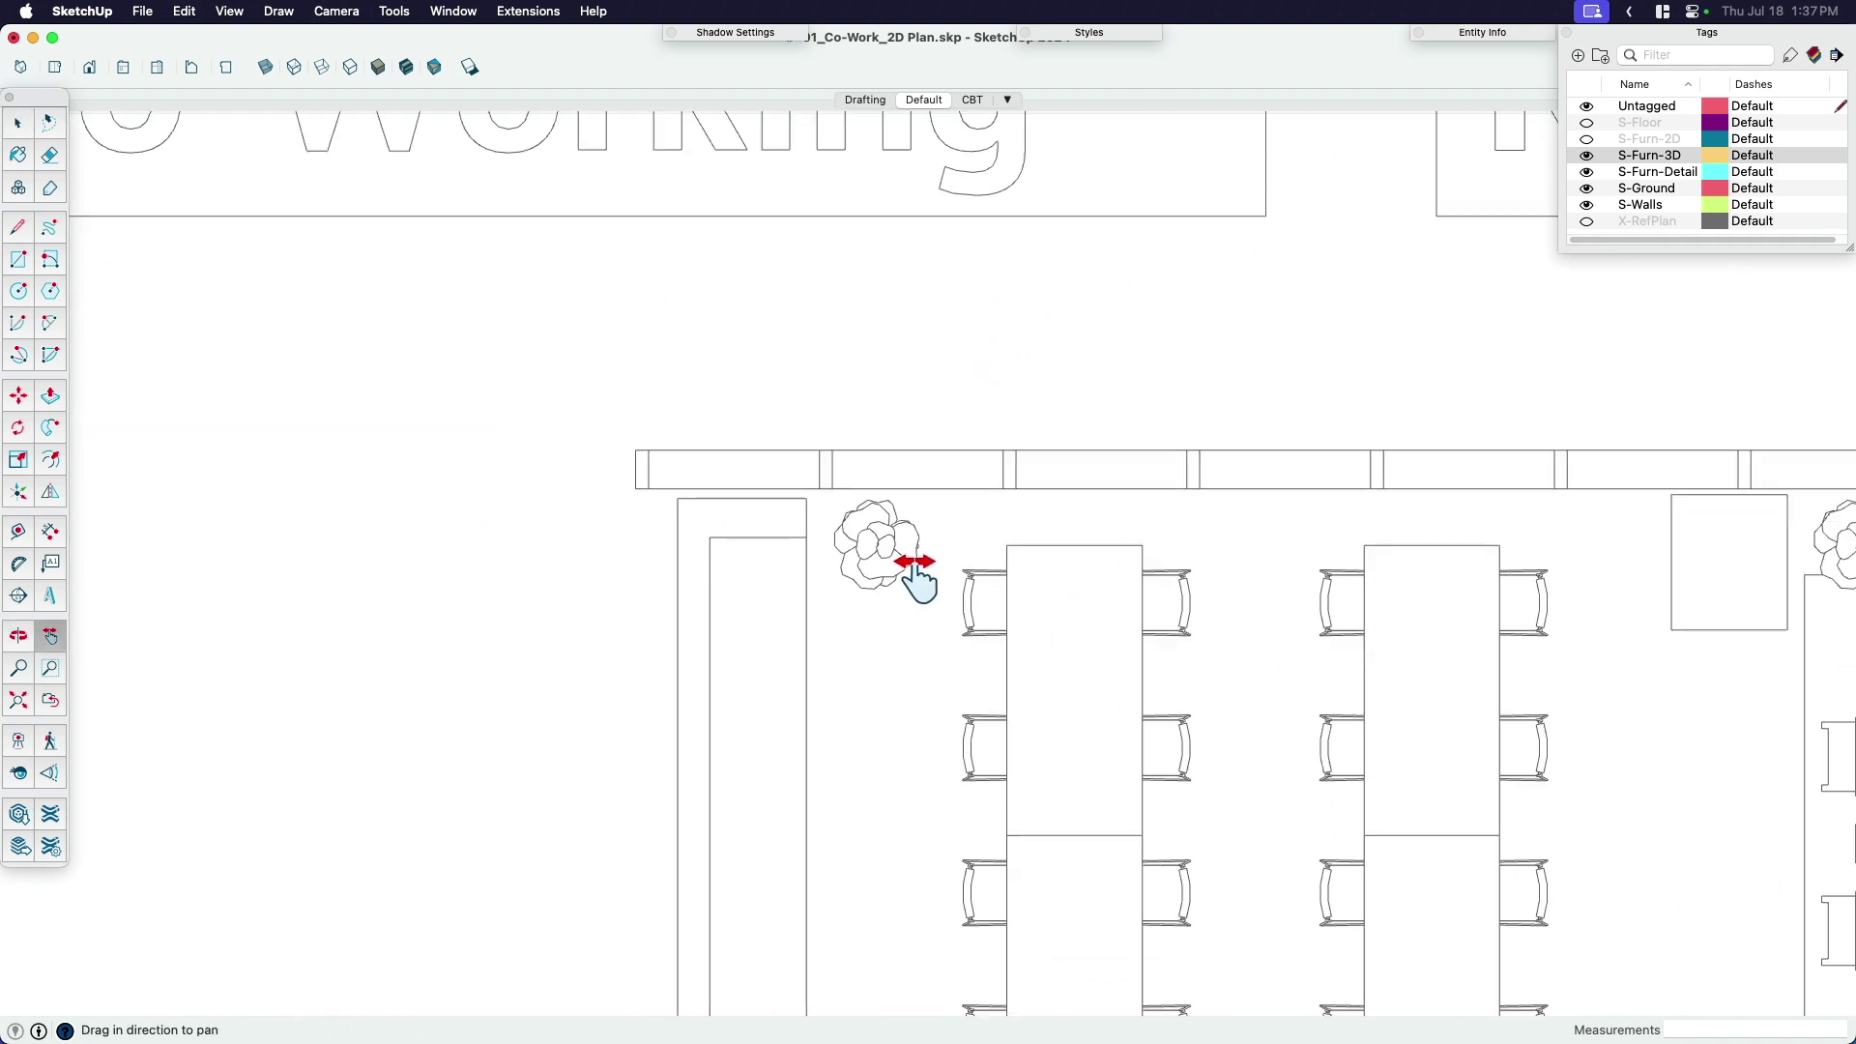
drag(1080, 655, 758, 455)
drag(931, 598, 818, 553)
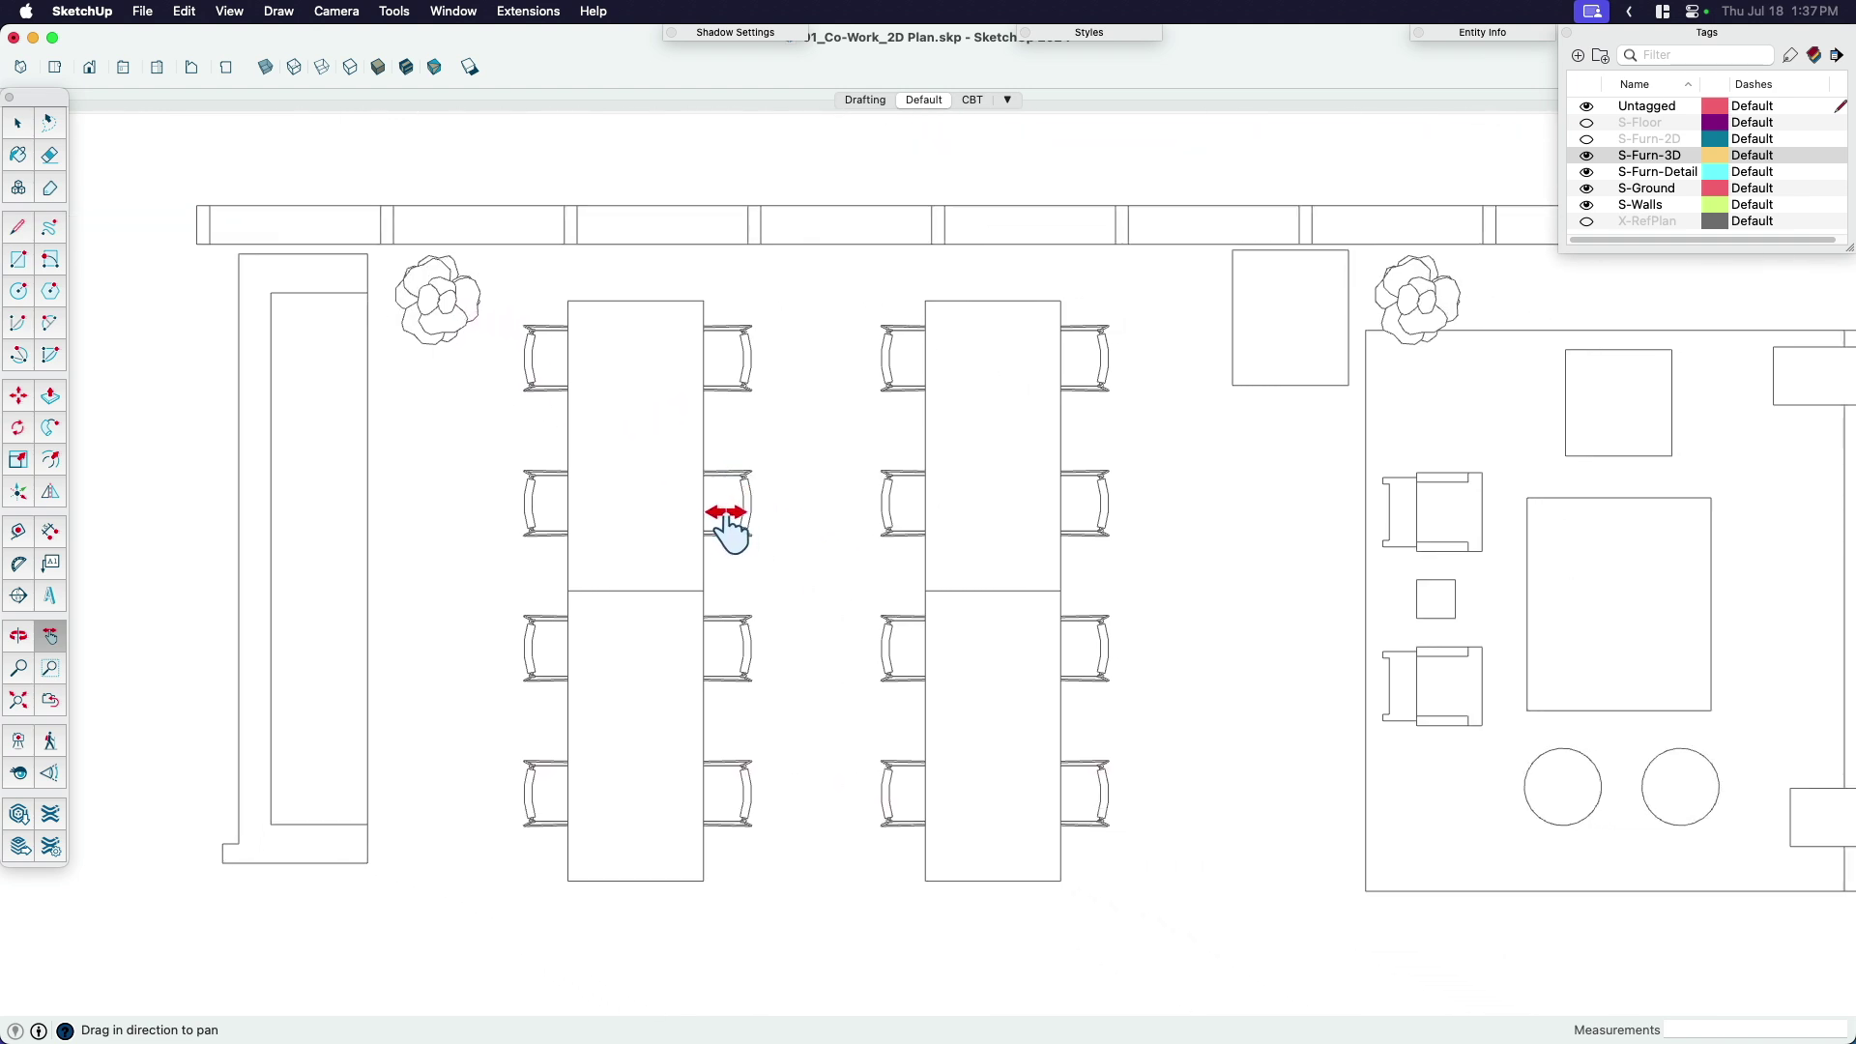
Toggle S-Furn-3D off and S-Furn-2D on, leaving only flat desk, chair and plant outlines.
click(1586, 156)
middle_drag(1136, 634, 837, 817)
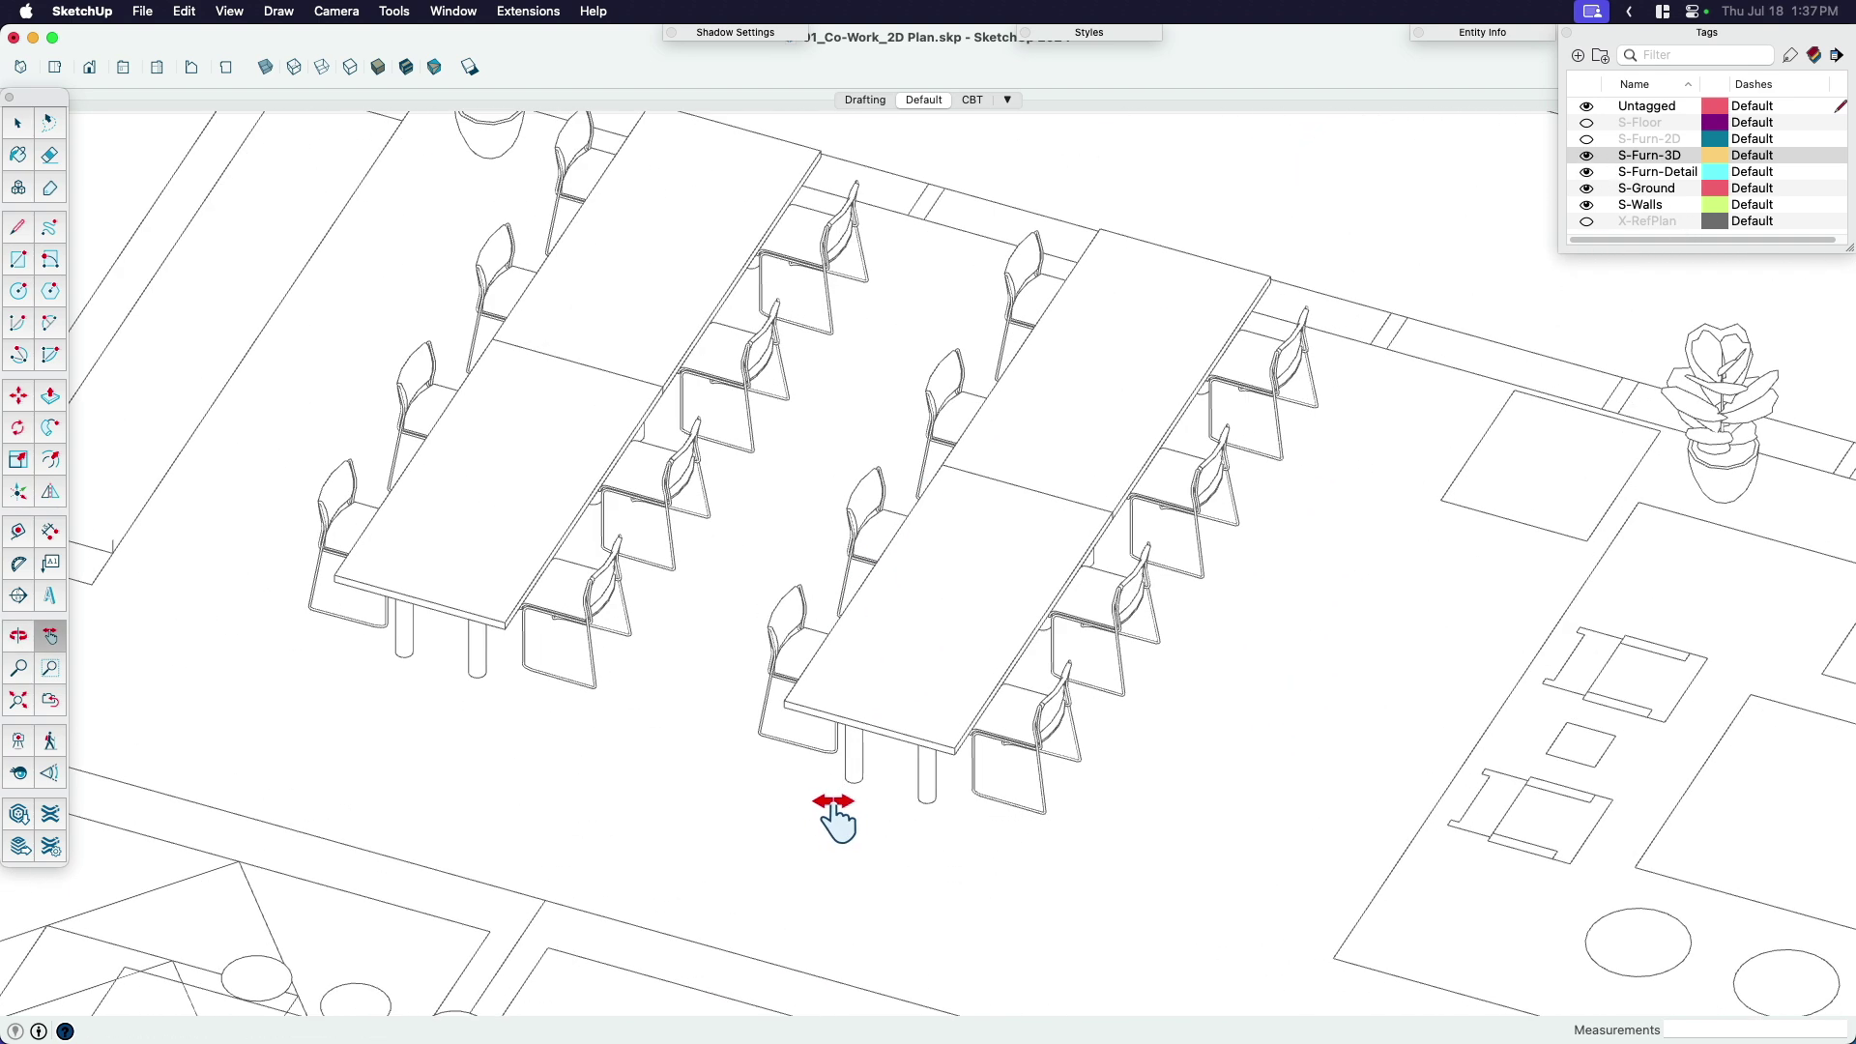
click(1587, 156)
click(1586, 139)
click(1588, 157)
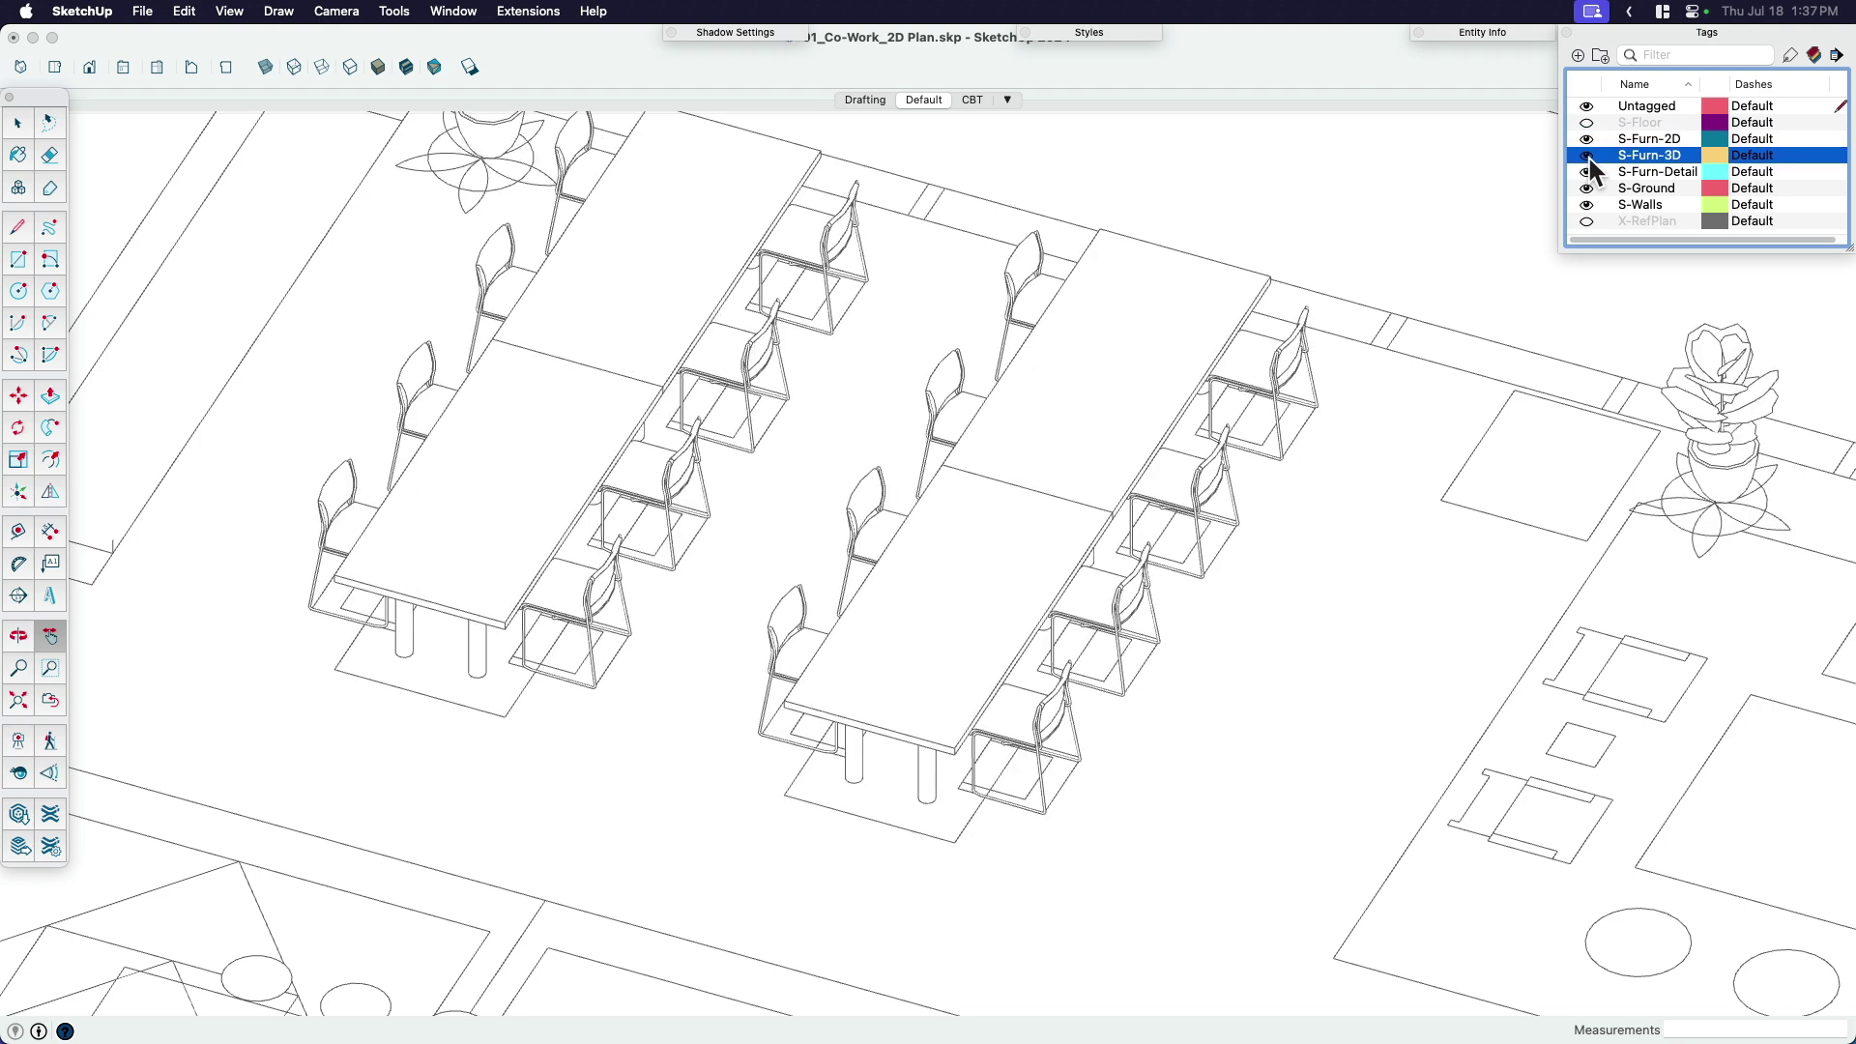
click(1589, 158)
click(1589, 157)
click(1589, 157)
click(1587, 156)
click(1587, 156)
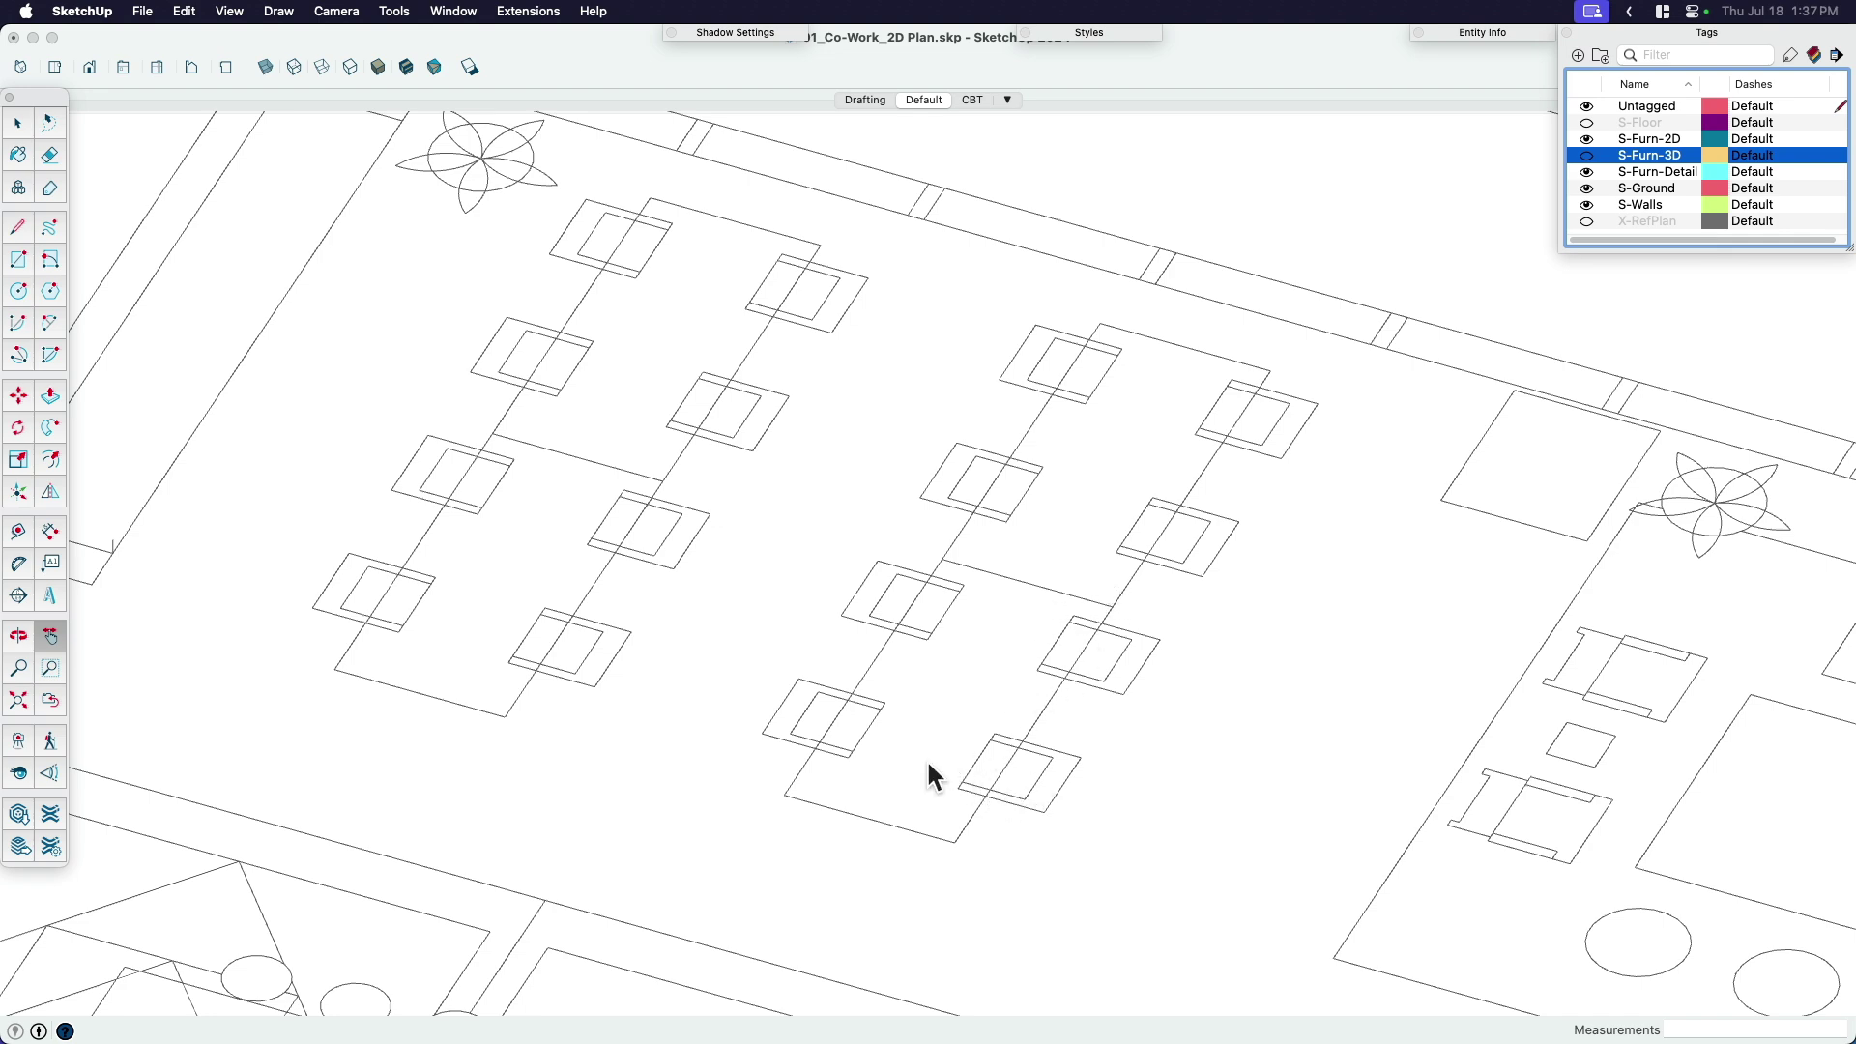
scroll(927, 758, down, 6)
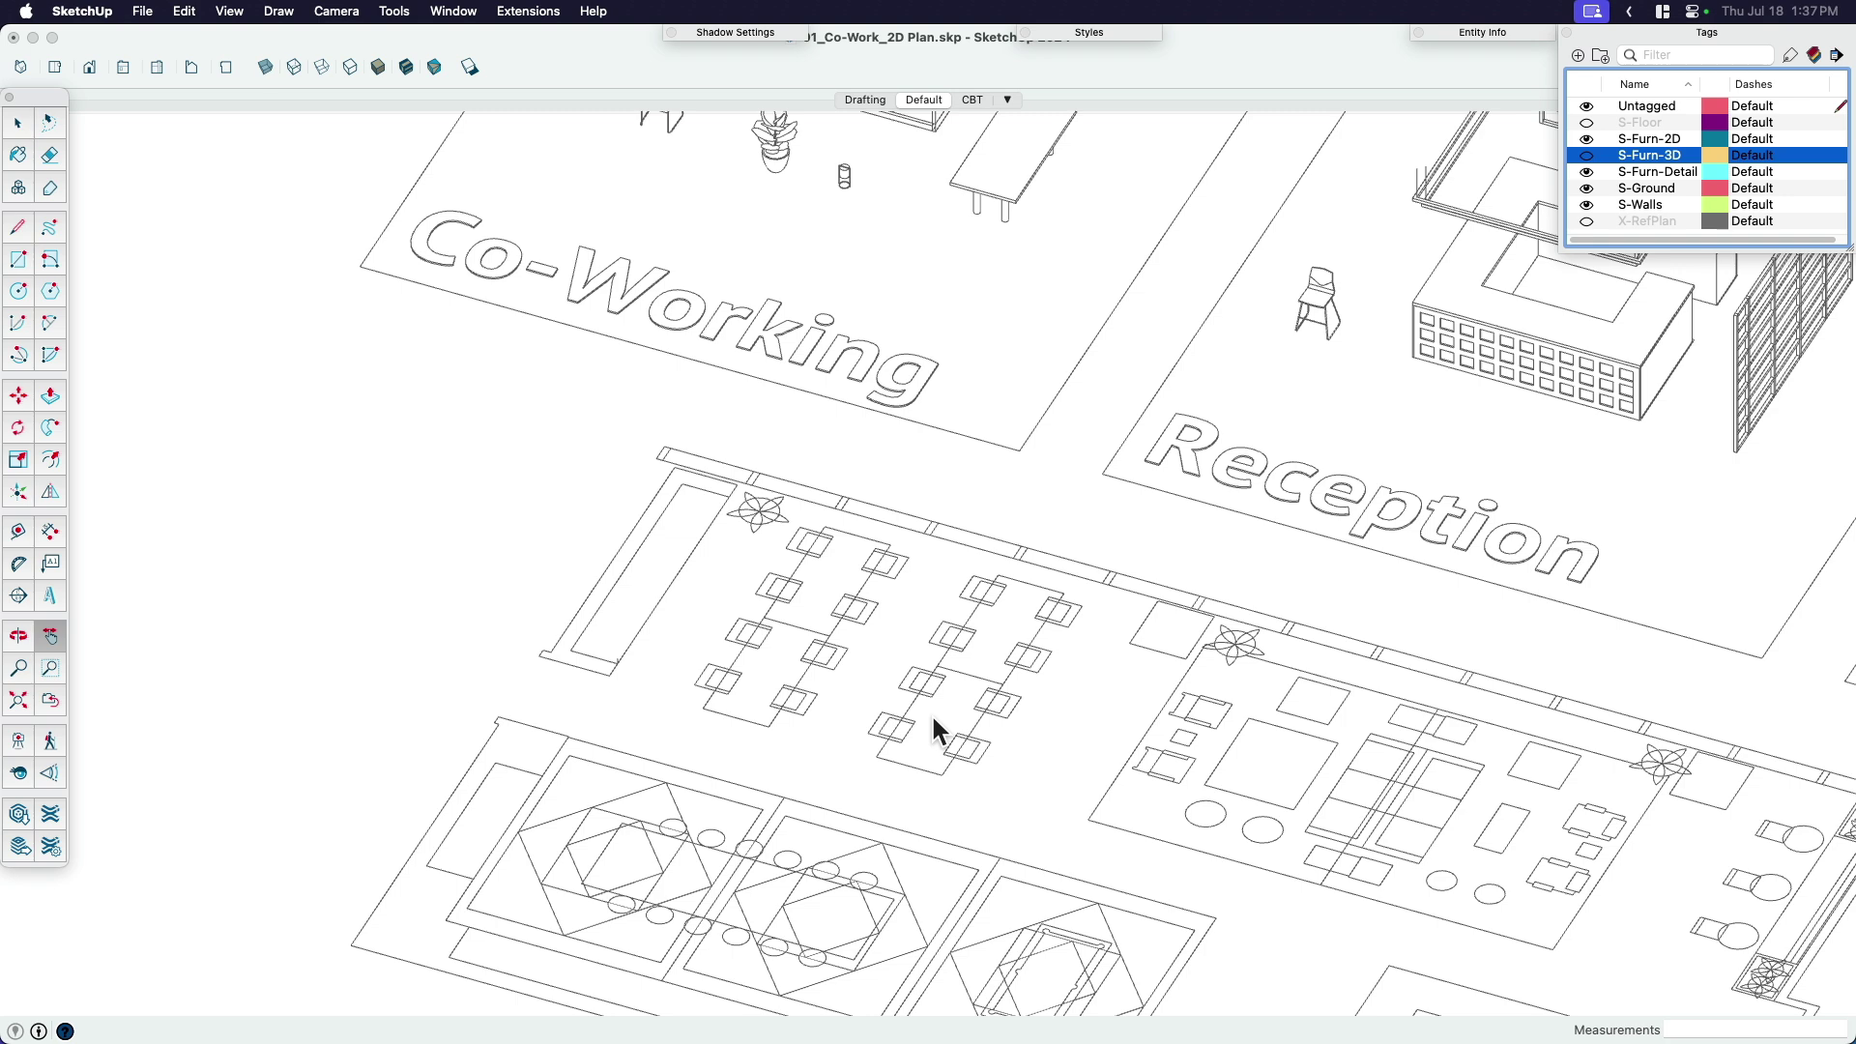
Frame the Lounge area and select its sofa.
click(931, 711)
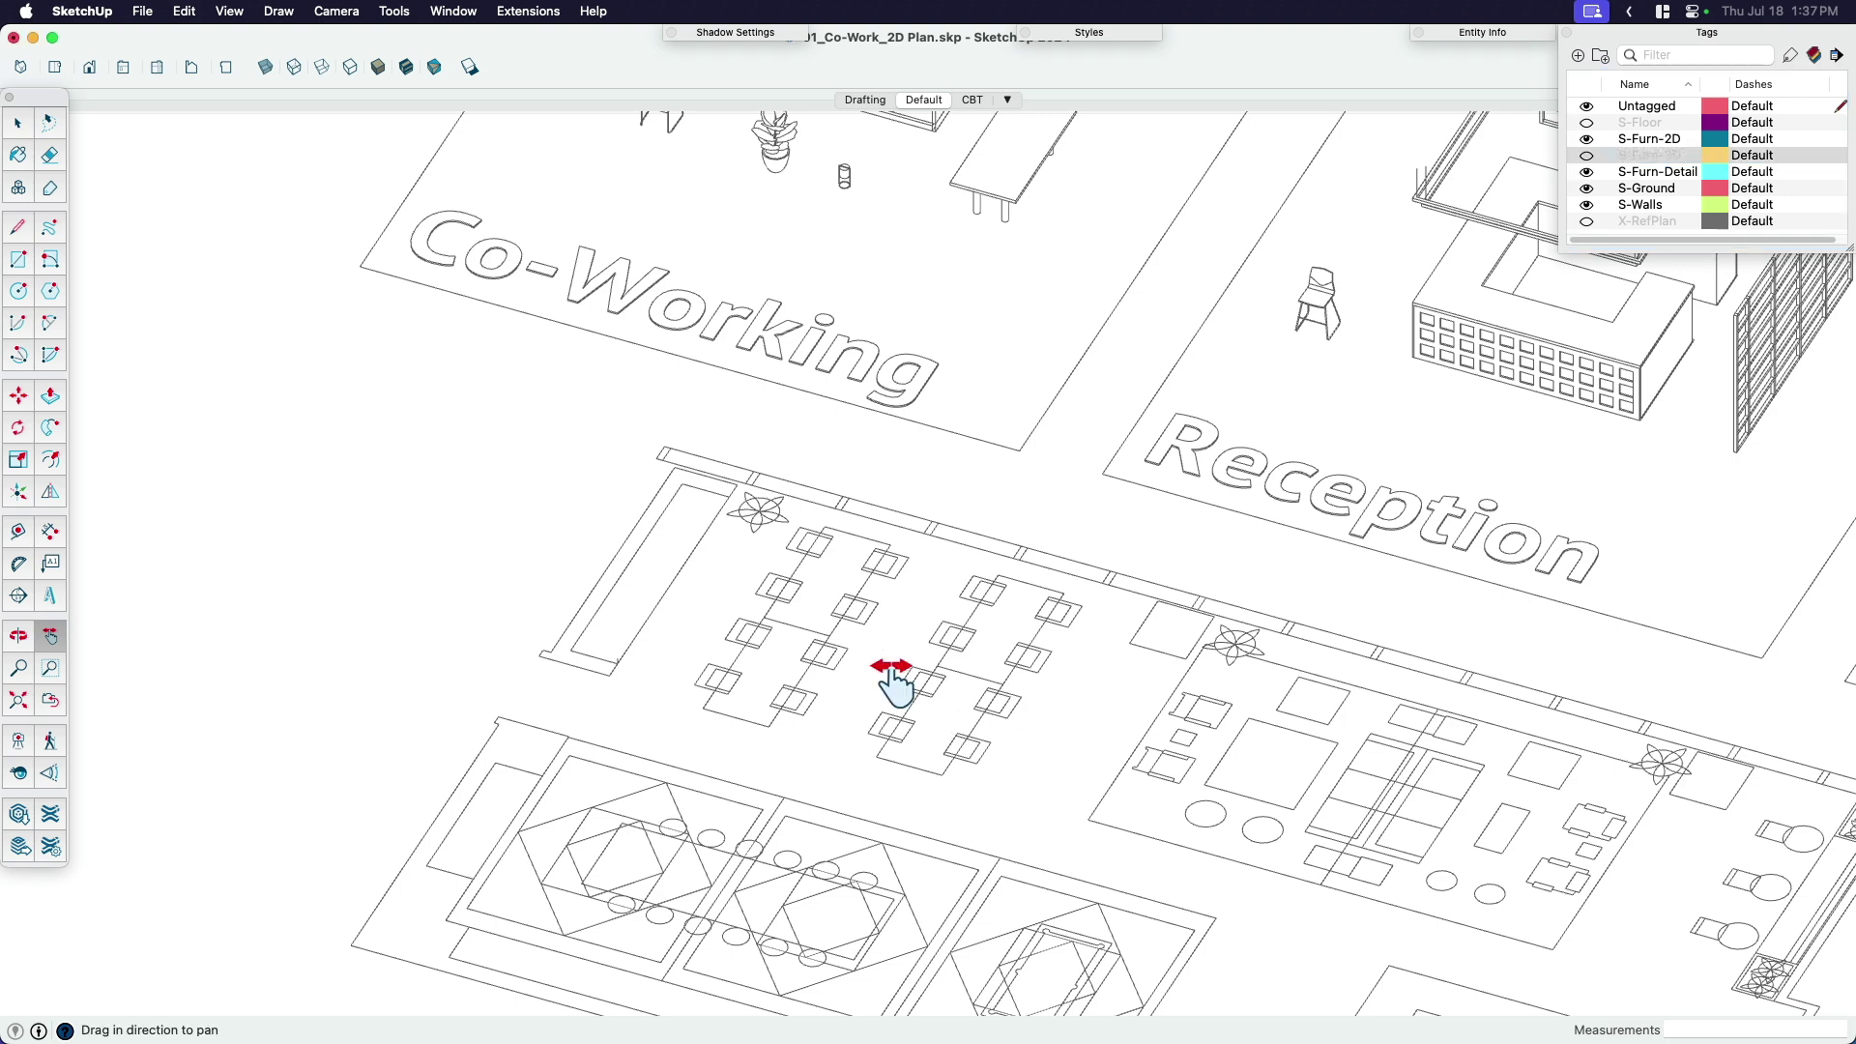
scroll(891, 681, down, 4)
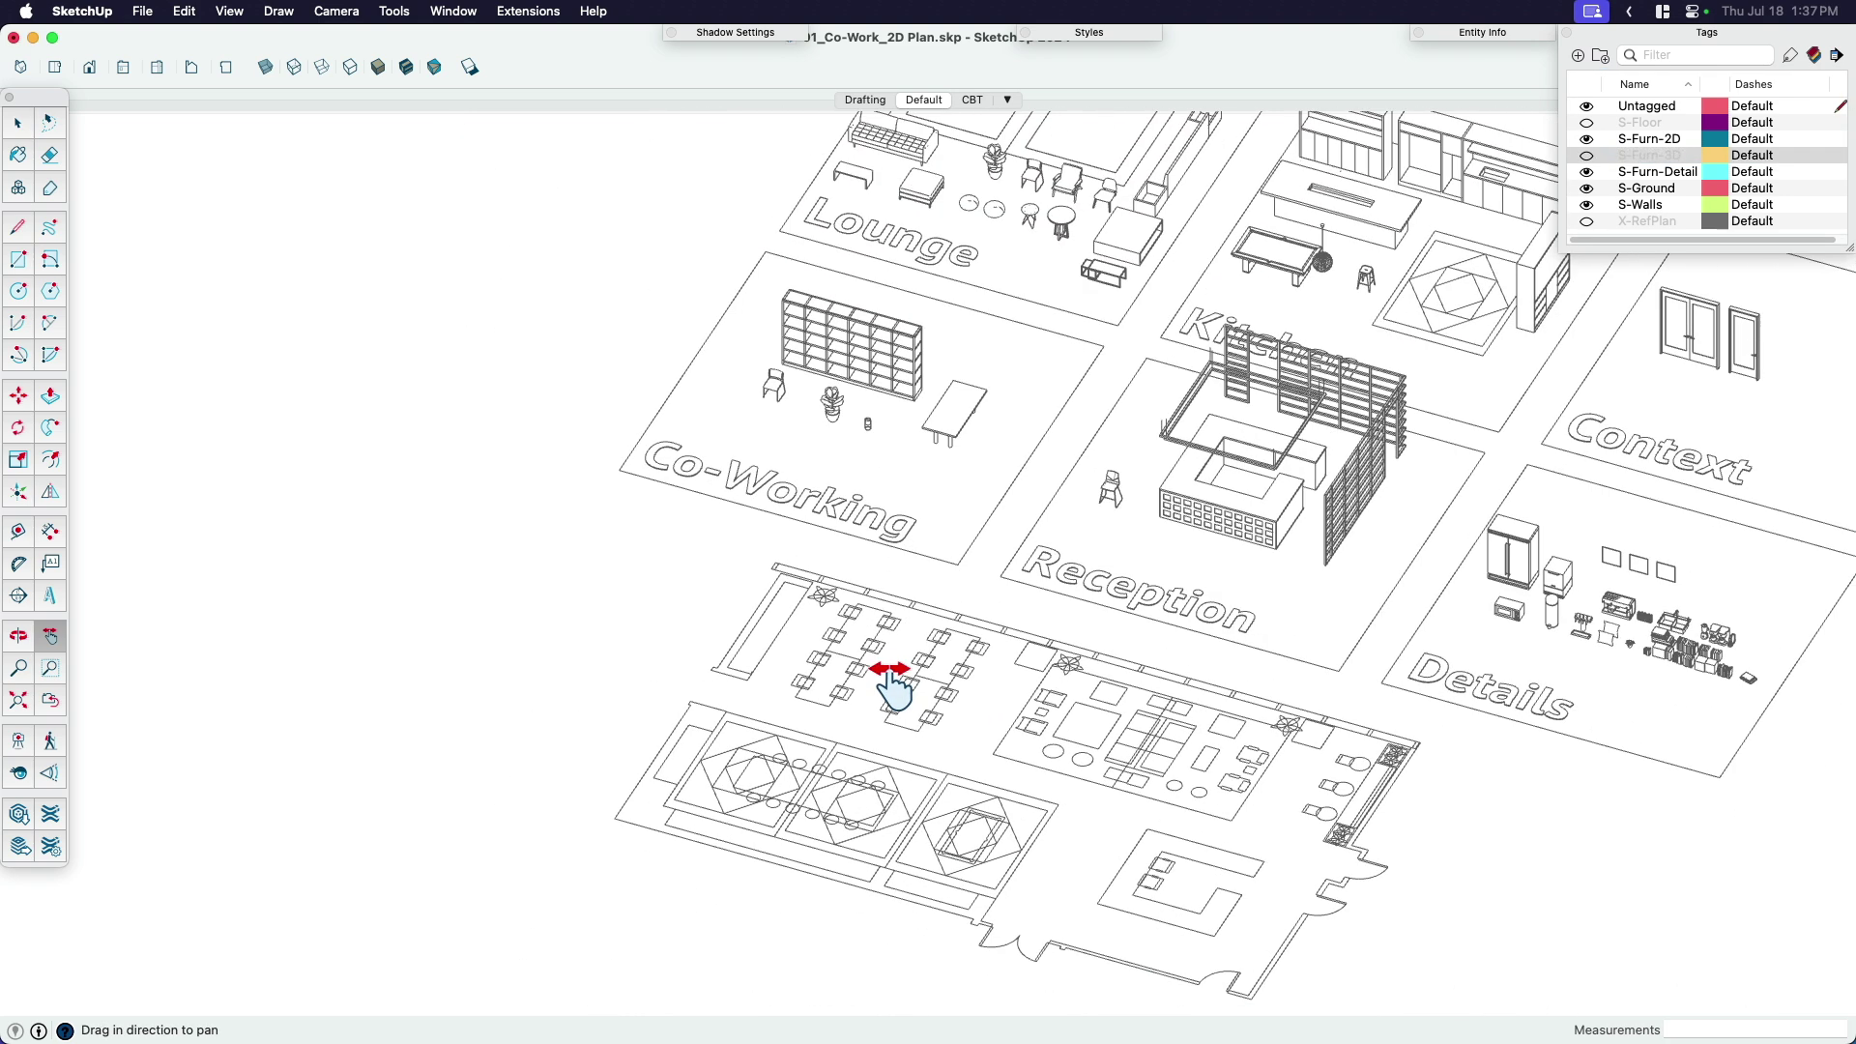
drag(1042, 574, 1007, 647)
key(space)
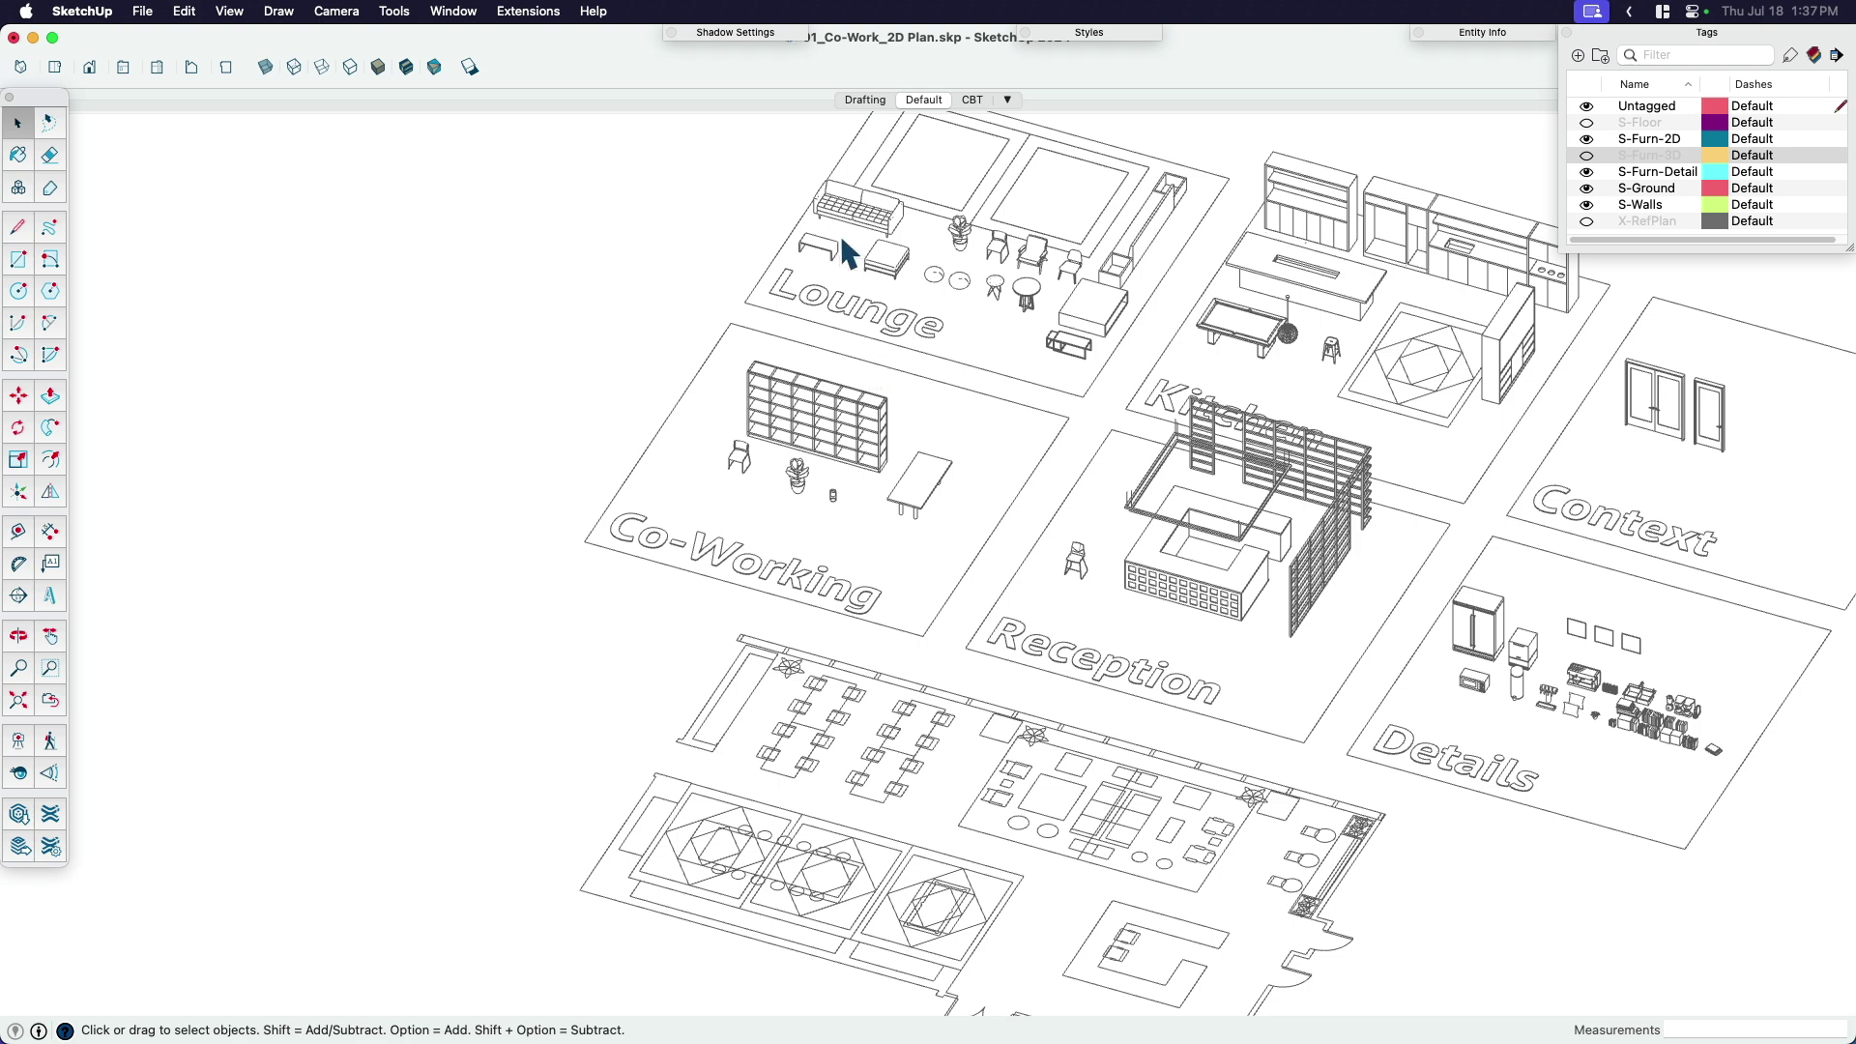
click(843, 211)
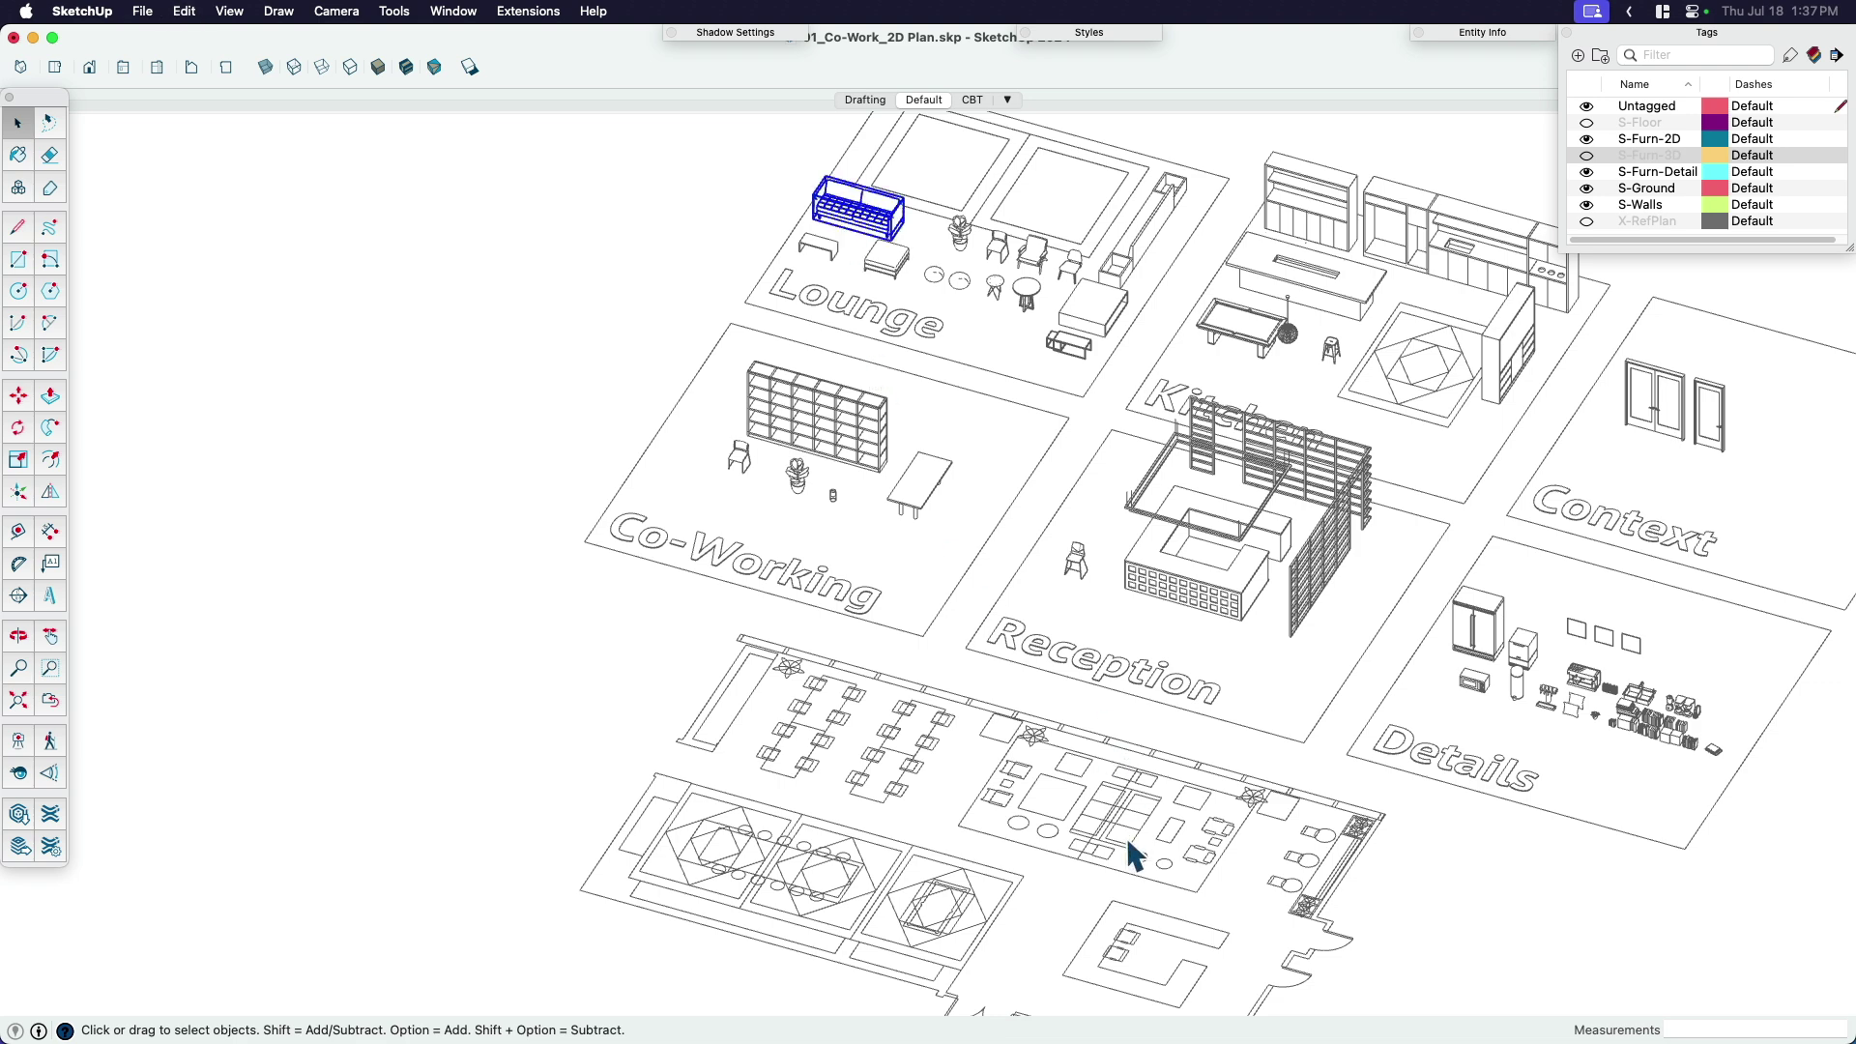
Open the reception group and reception sofa for editing, selecting the 2D sofa outline.
scroll(1058, 812, up, 5)
double_click(1058, 764)
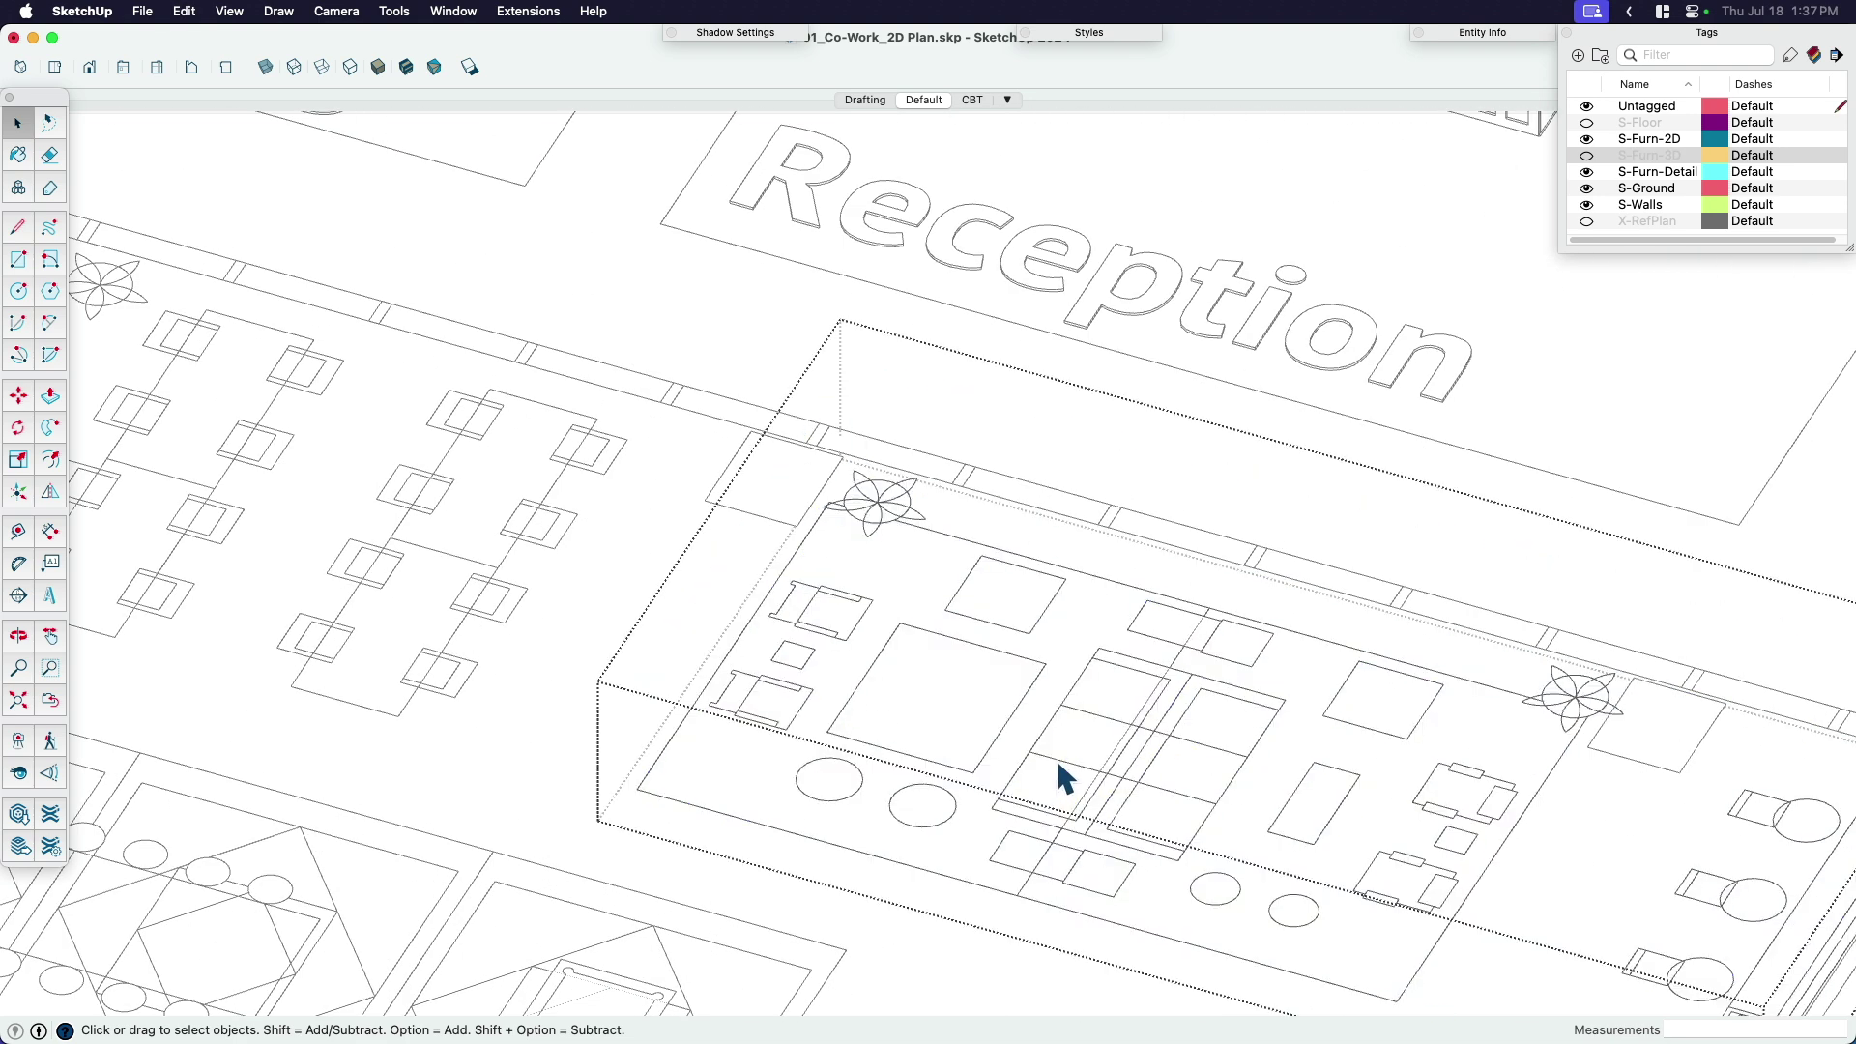
click(1058, 758)
double_click(1061, 763)
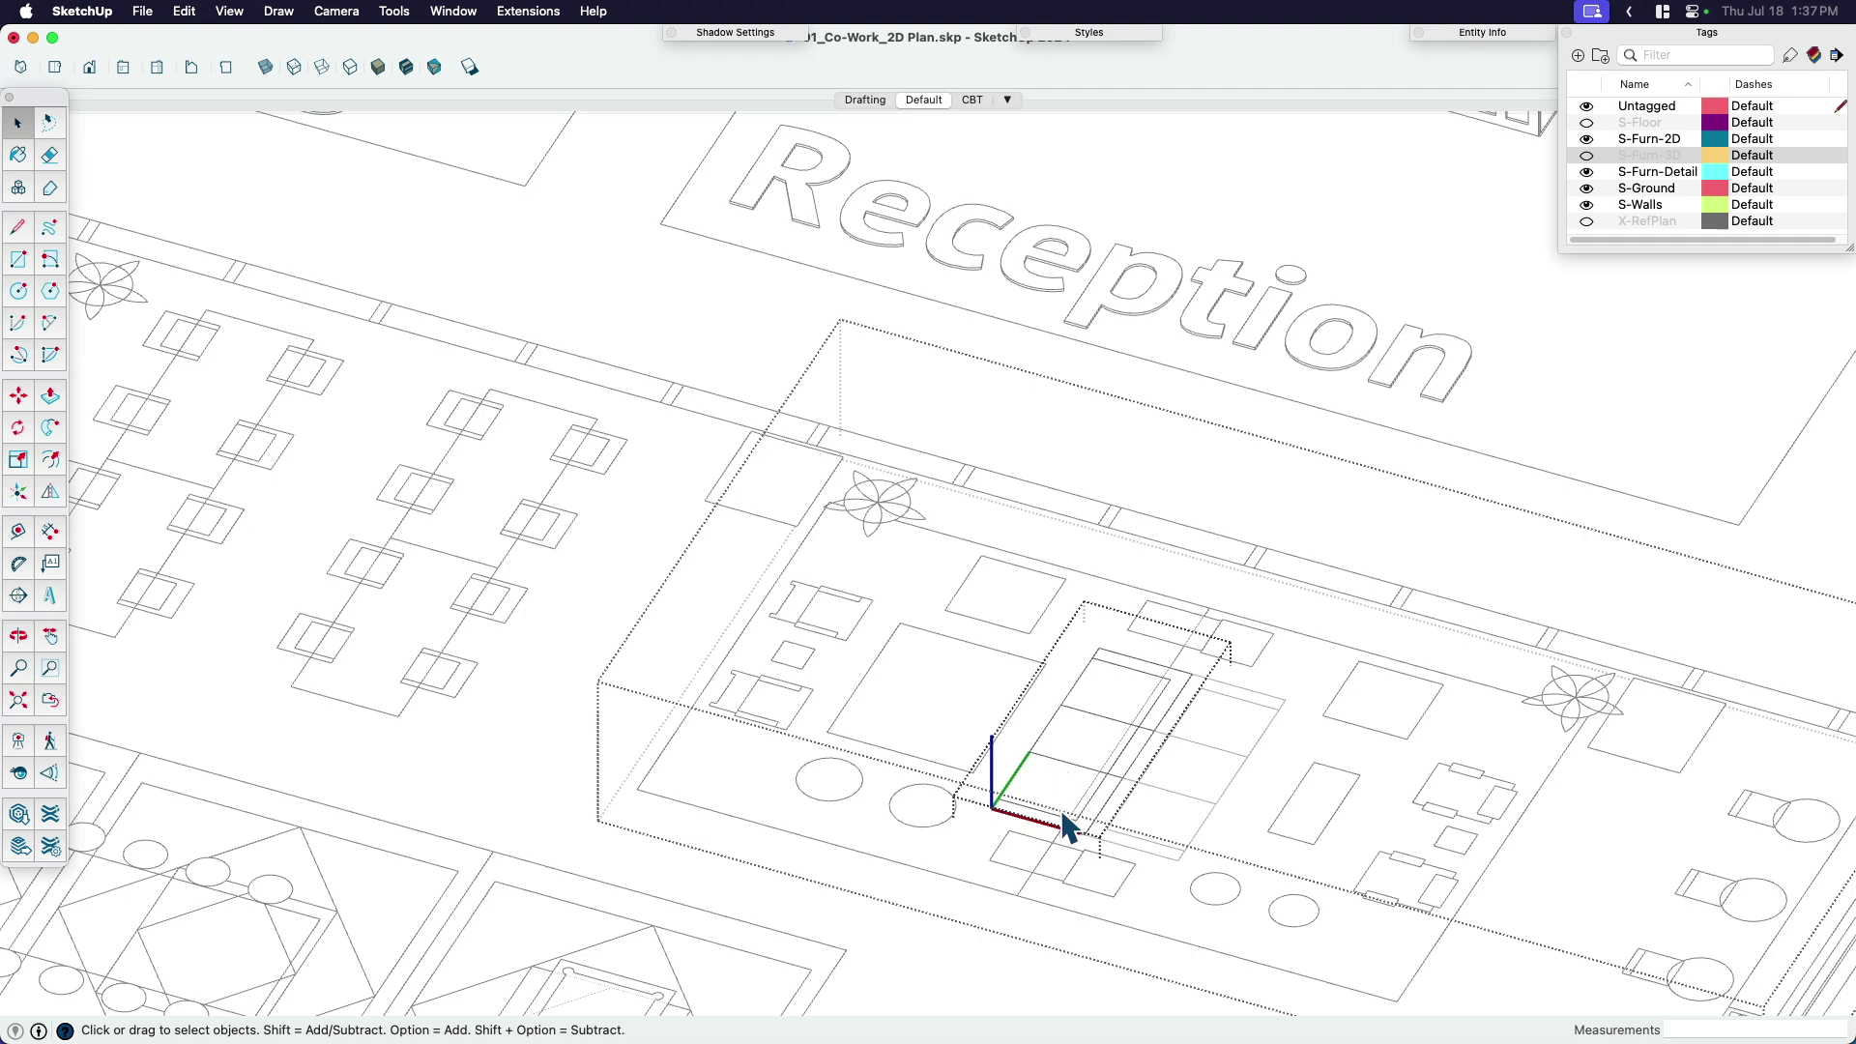
click(1065, 740)
shift+middle_drag(1080, 819, 1074, 678)
Copy the sofa and paste a copy inside the reception group.
key(super+c)
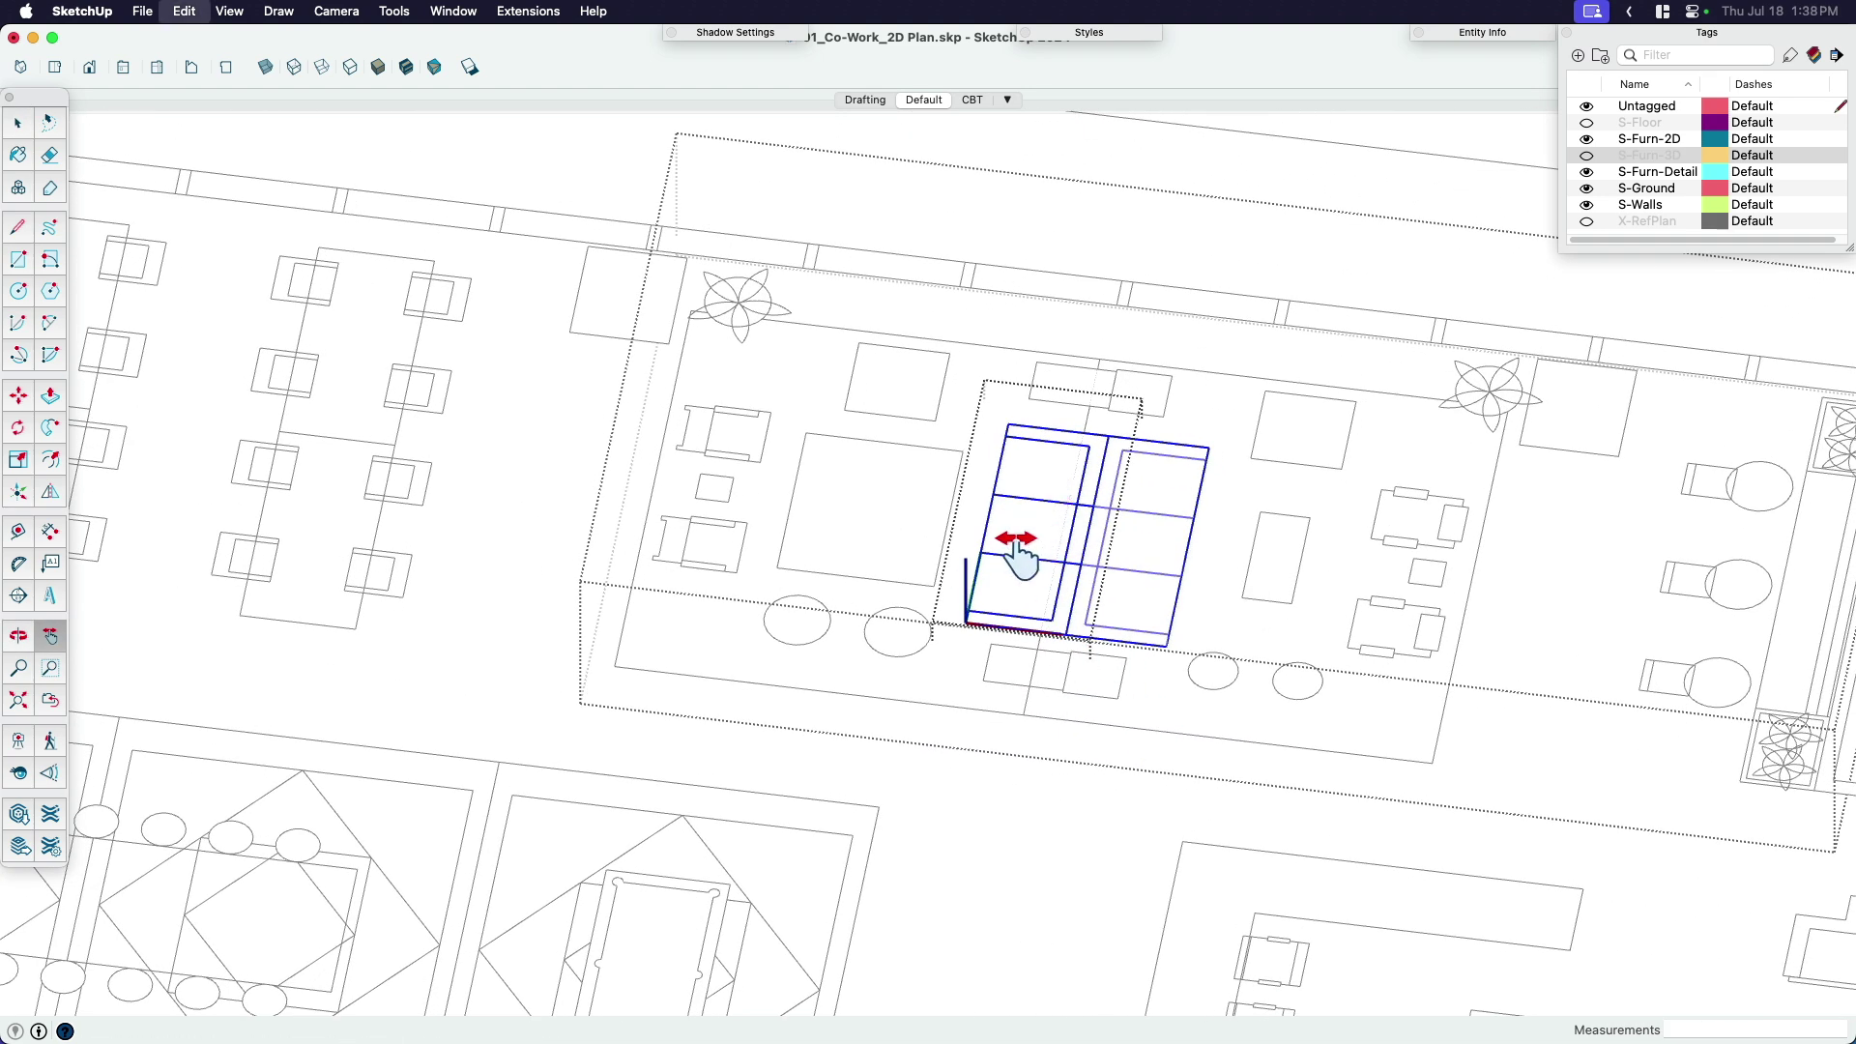
key(super+v)
scroll(1017, 556, up, 3)
click(972, 605)
Rotate the pasted sofa copy 180° and pick it up by its corner to move.
key(q)
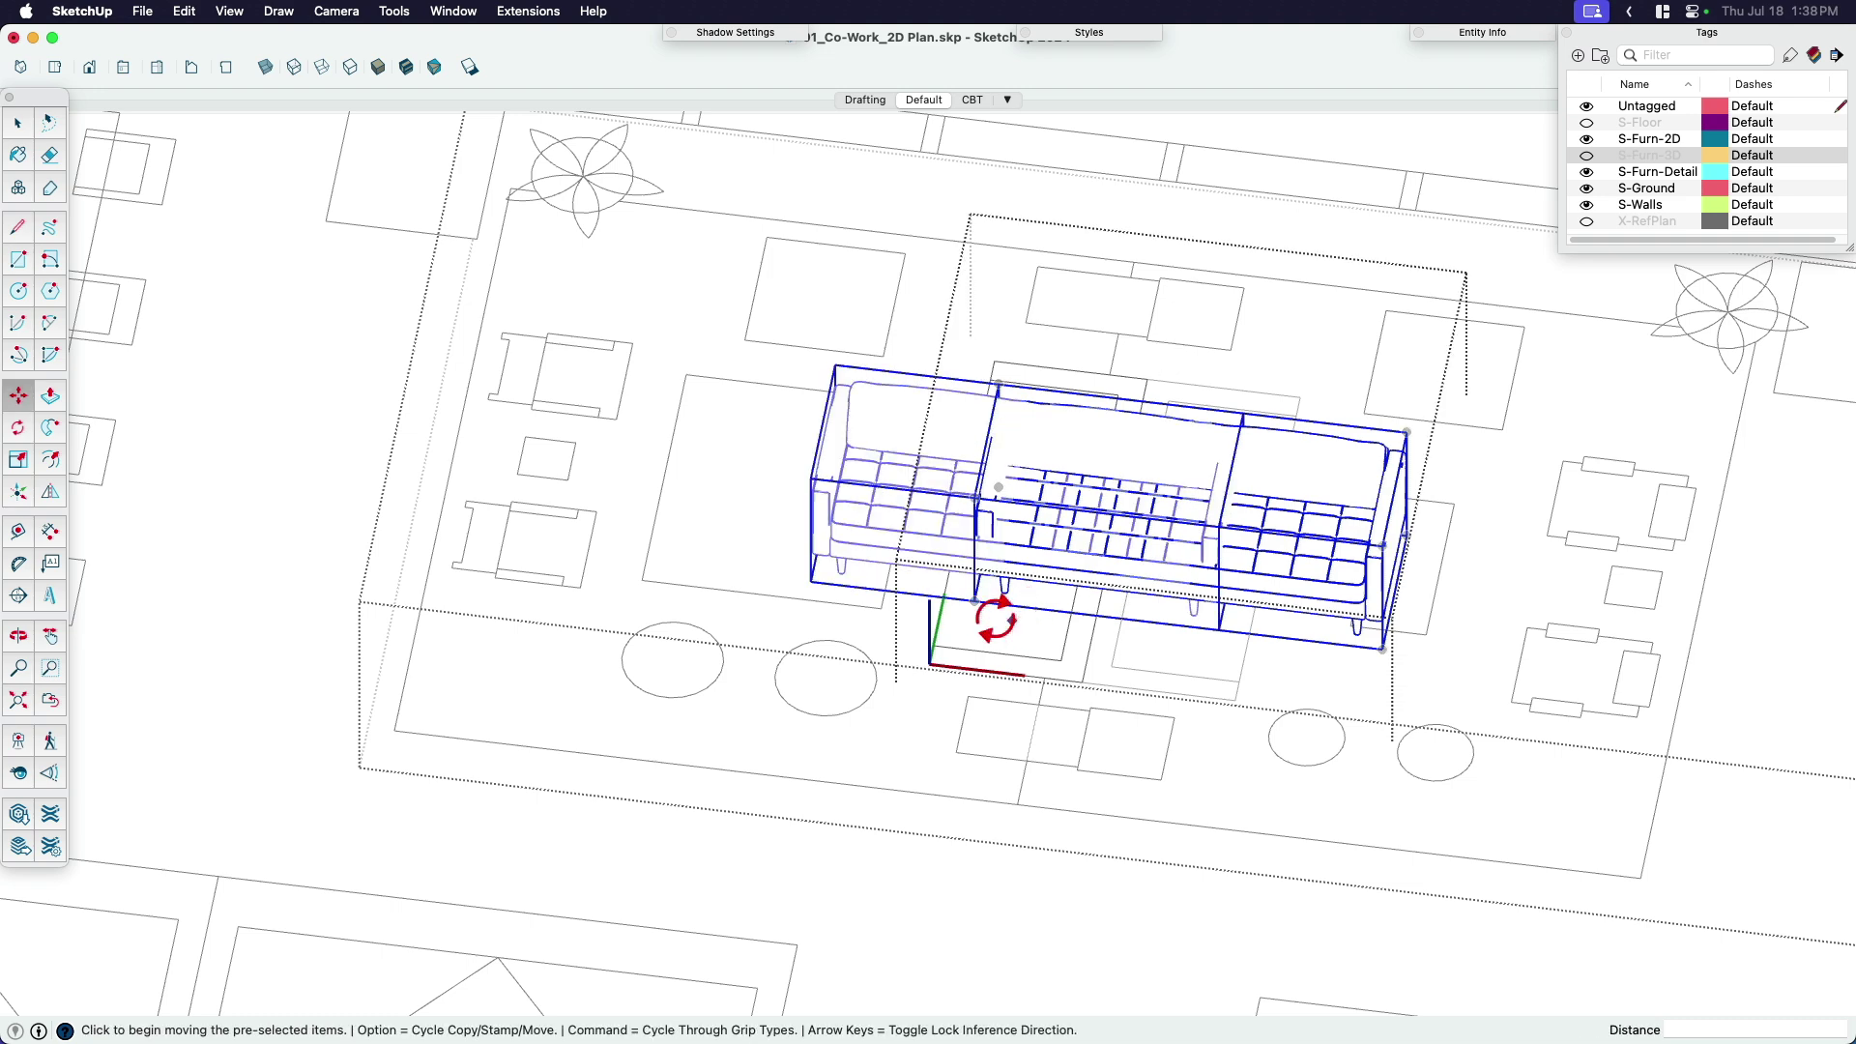
click(1010, 634)
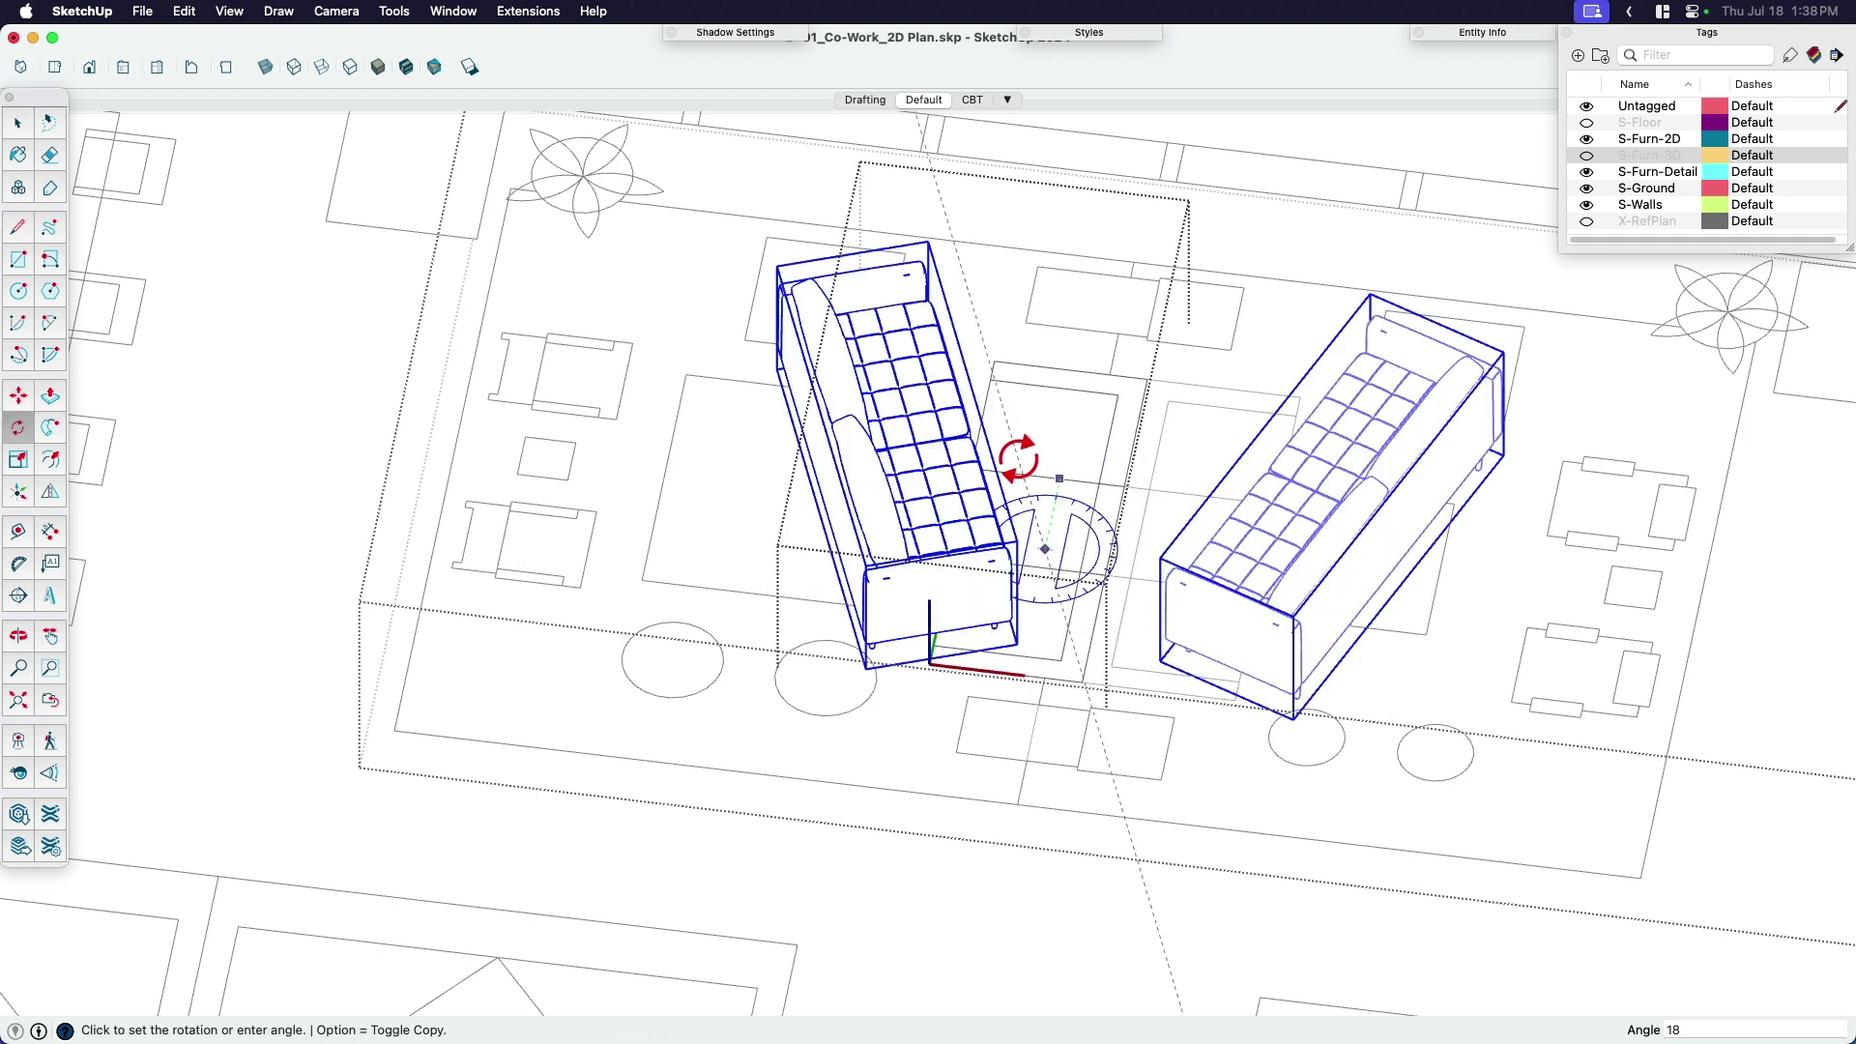
click(1020, 461)
key(m)
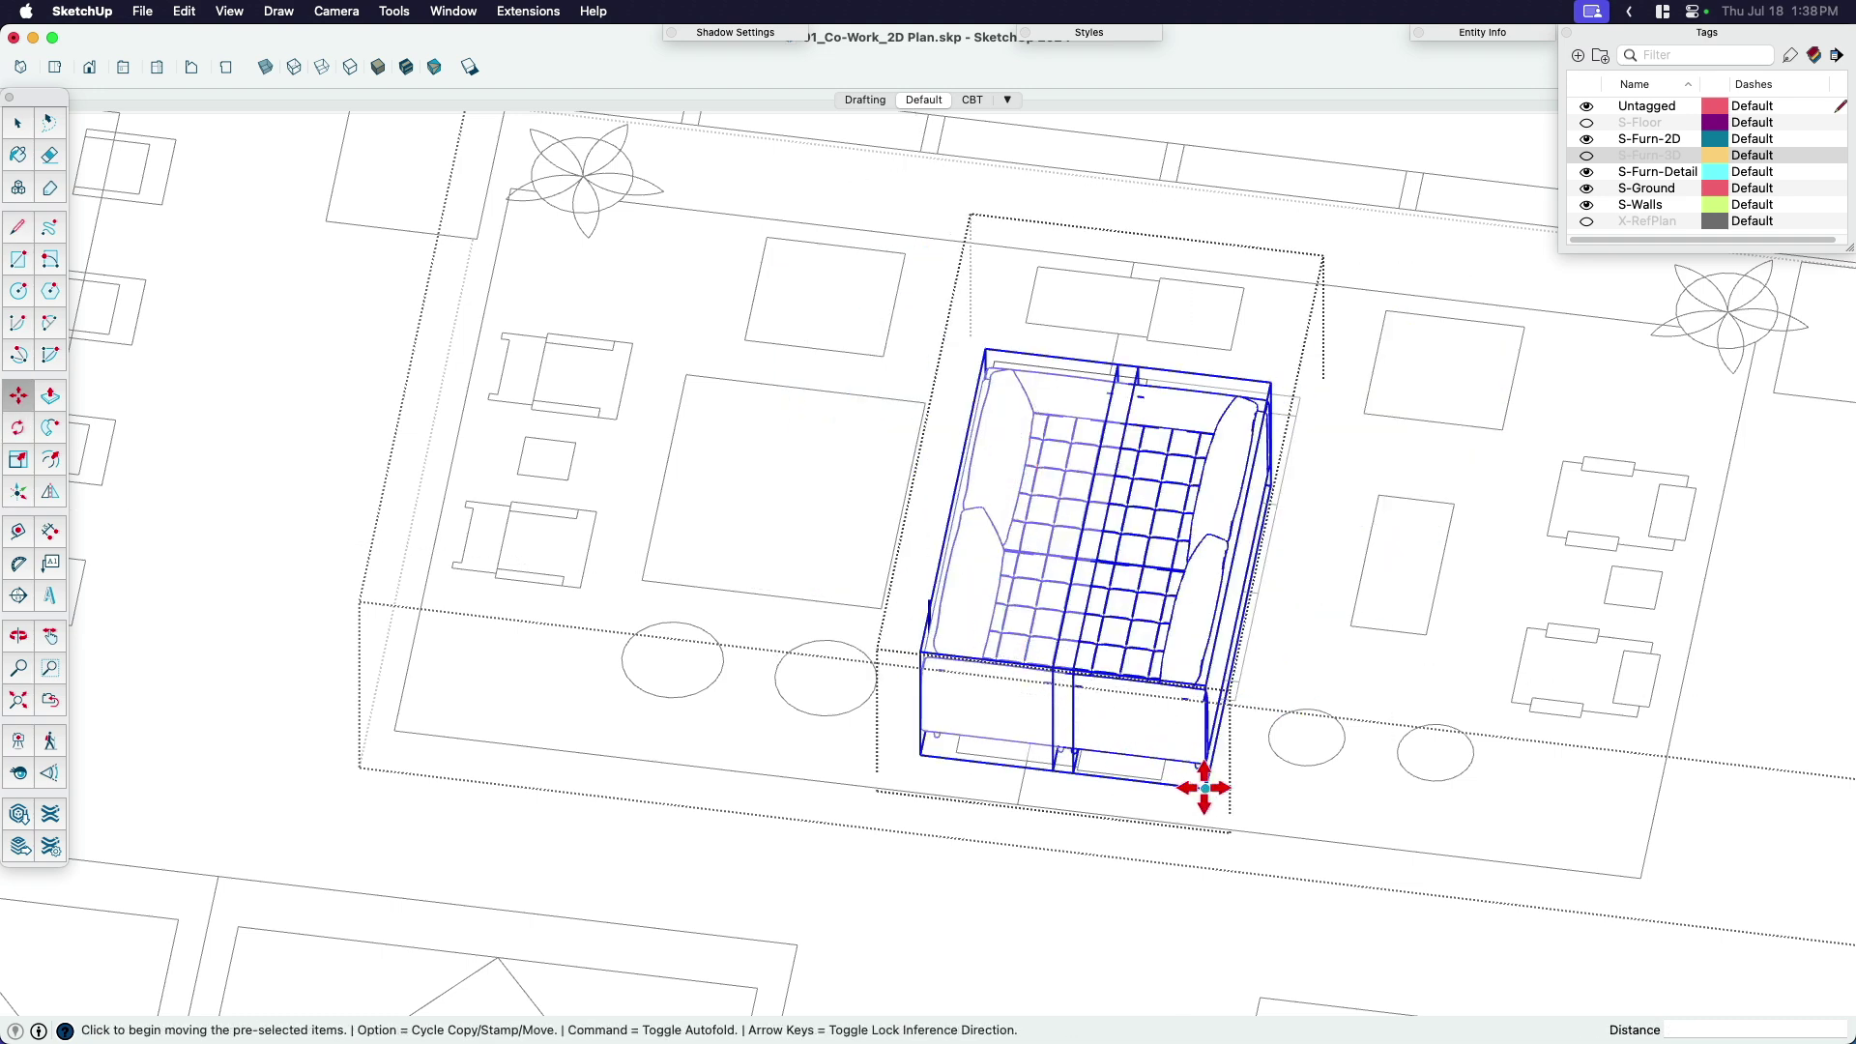
click(1203, 788)
Place the sofa copy back-to-back with the original and orbit to inspect both.
click(1083, 676)
key(space)
scroll(1063, 673, down, 4)
middle_drag(1047, 679, 1202, 484)
scroll(1099, 464, up, 3)
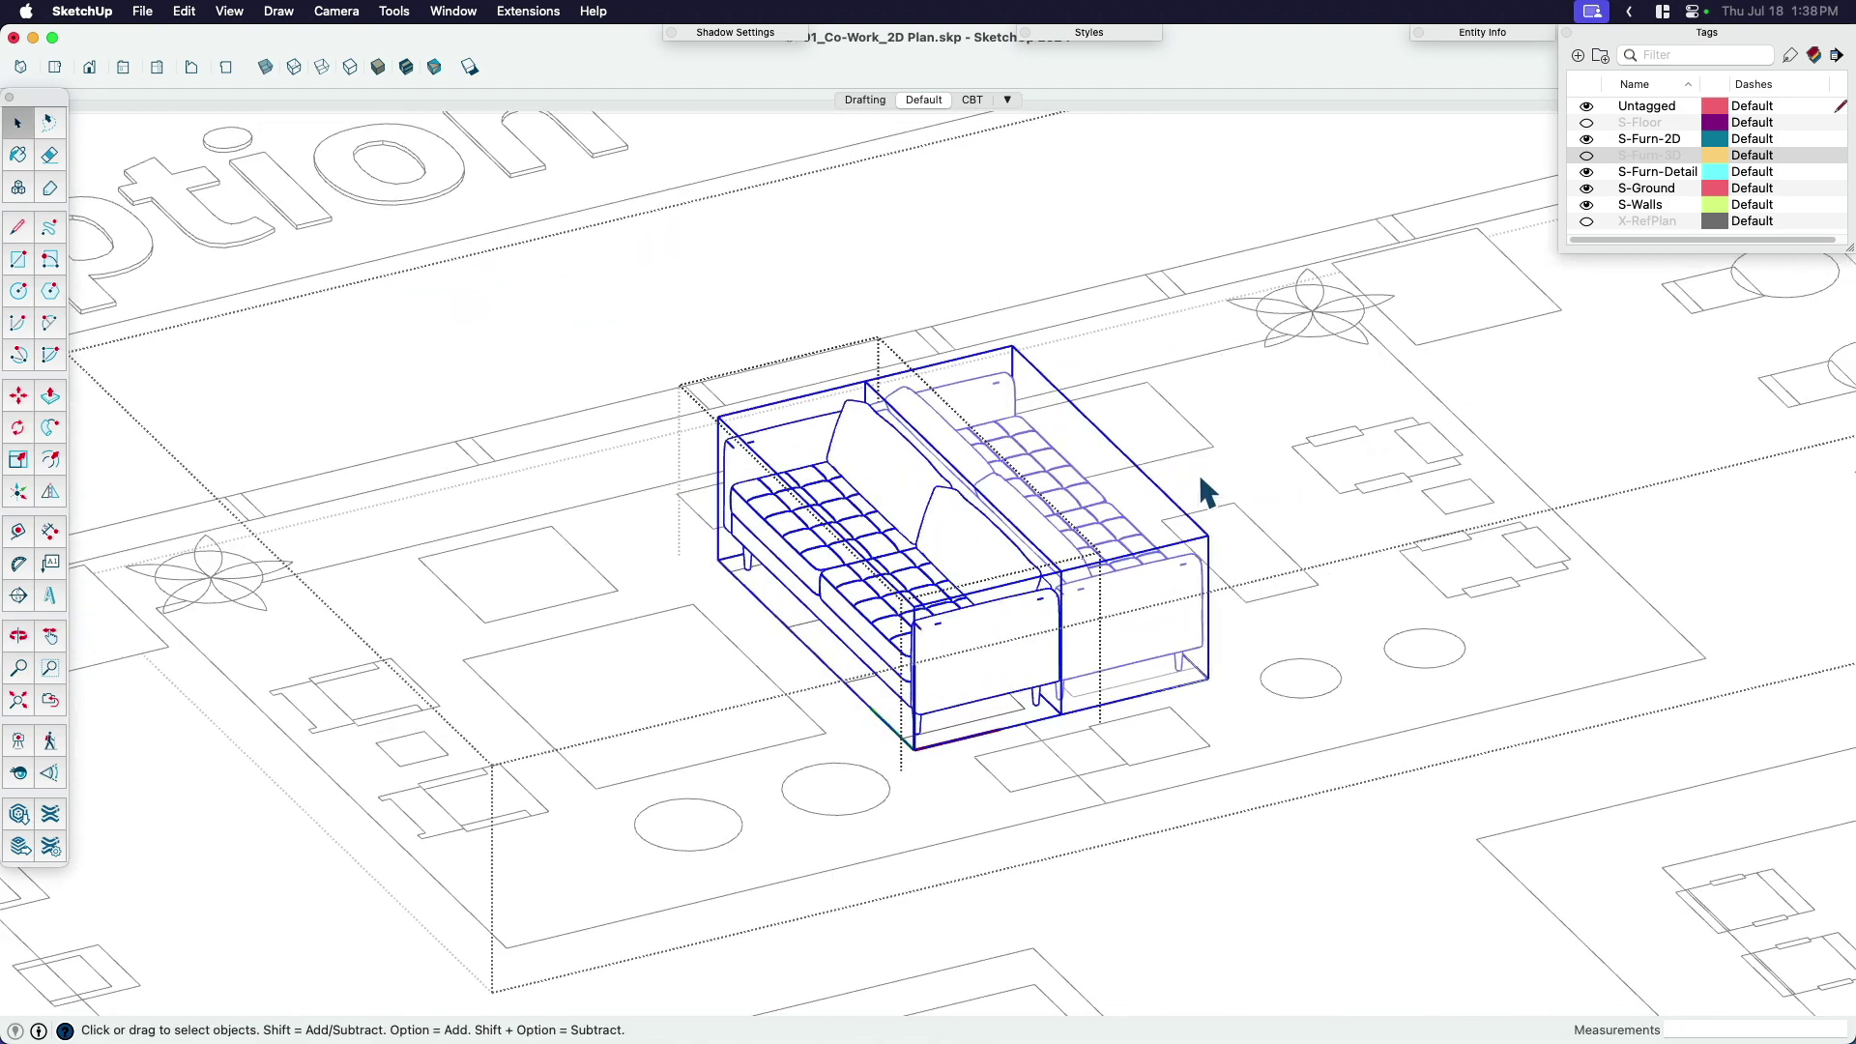
scroll(1107, 533, up, 2)
scroll(933, 598, up, 3)
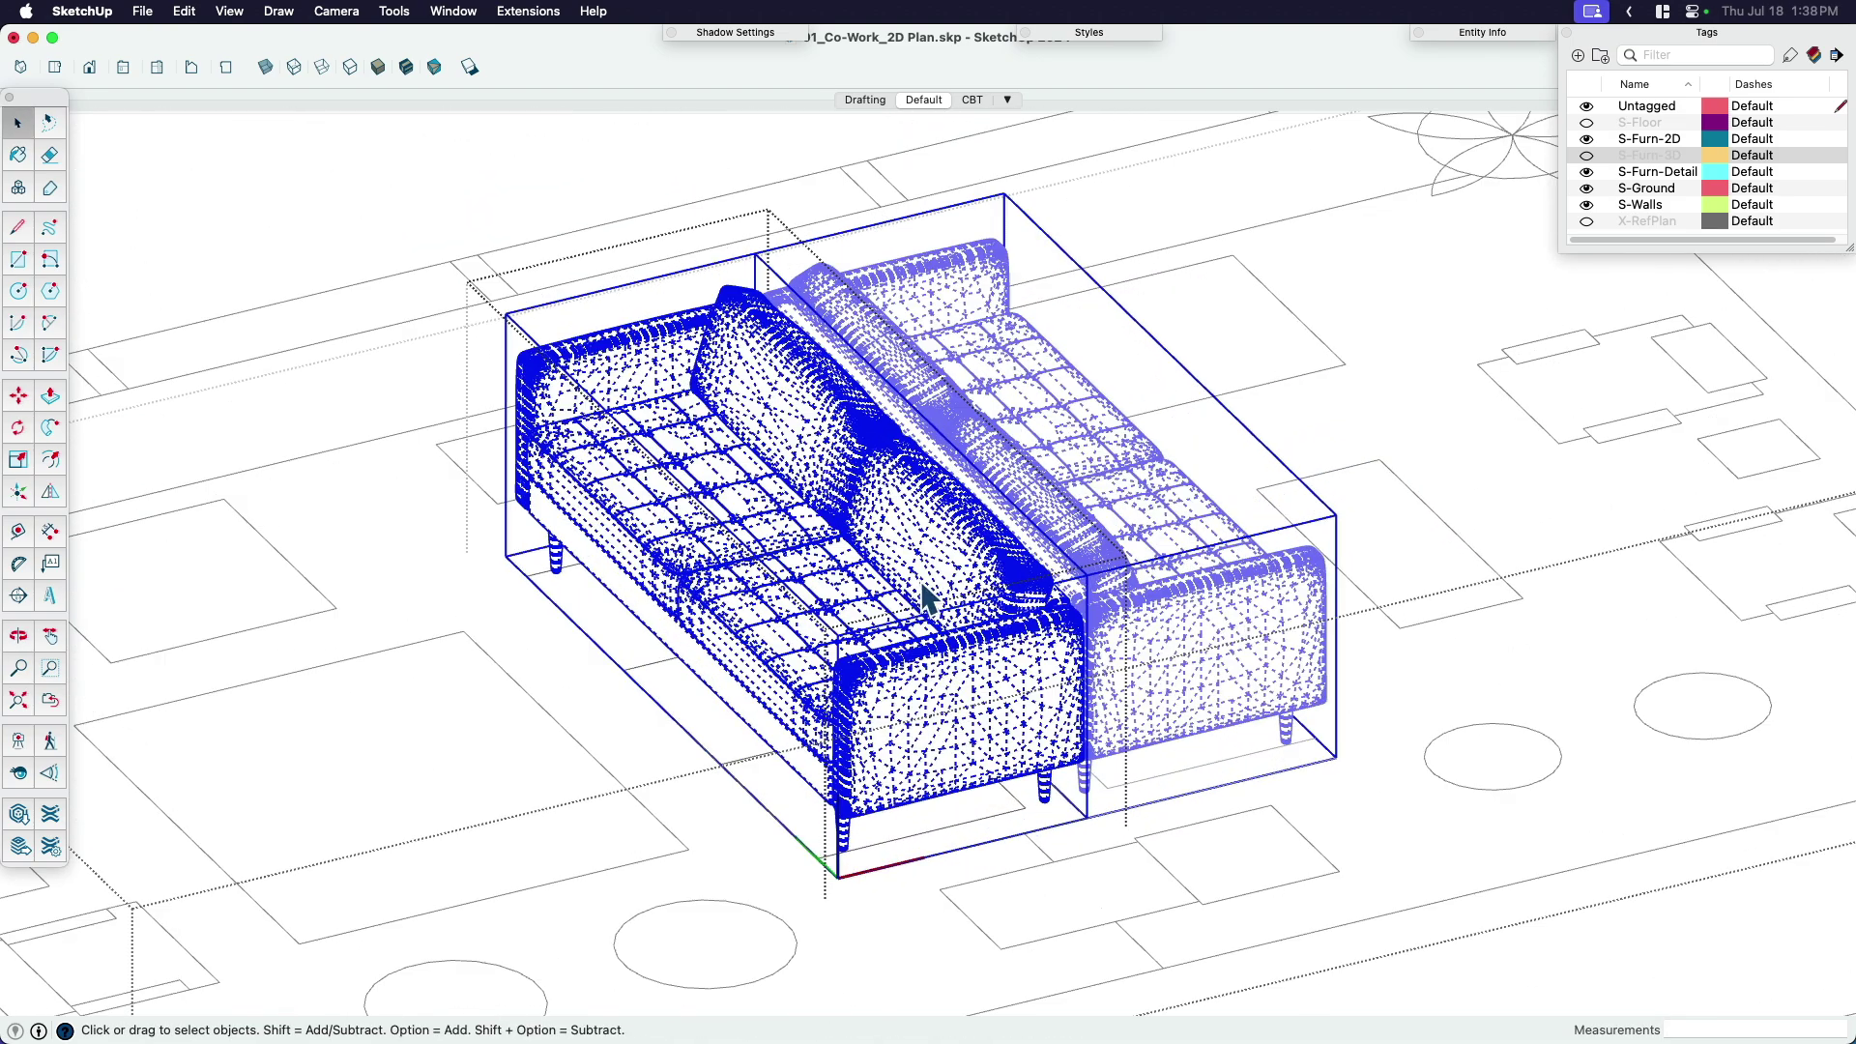
scroll(942, 578, down, 2)
middle_drag(943, 578, 814, 537)
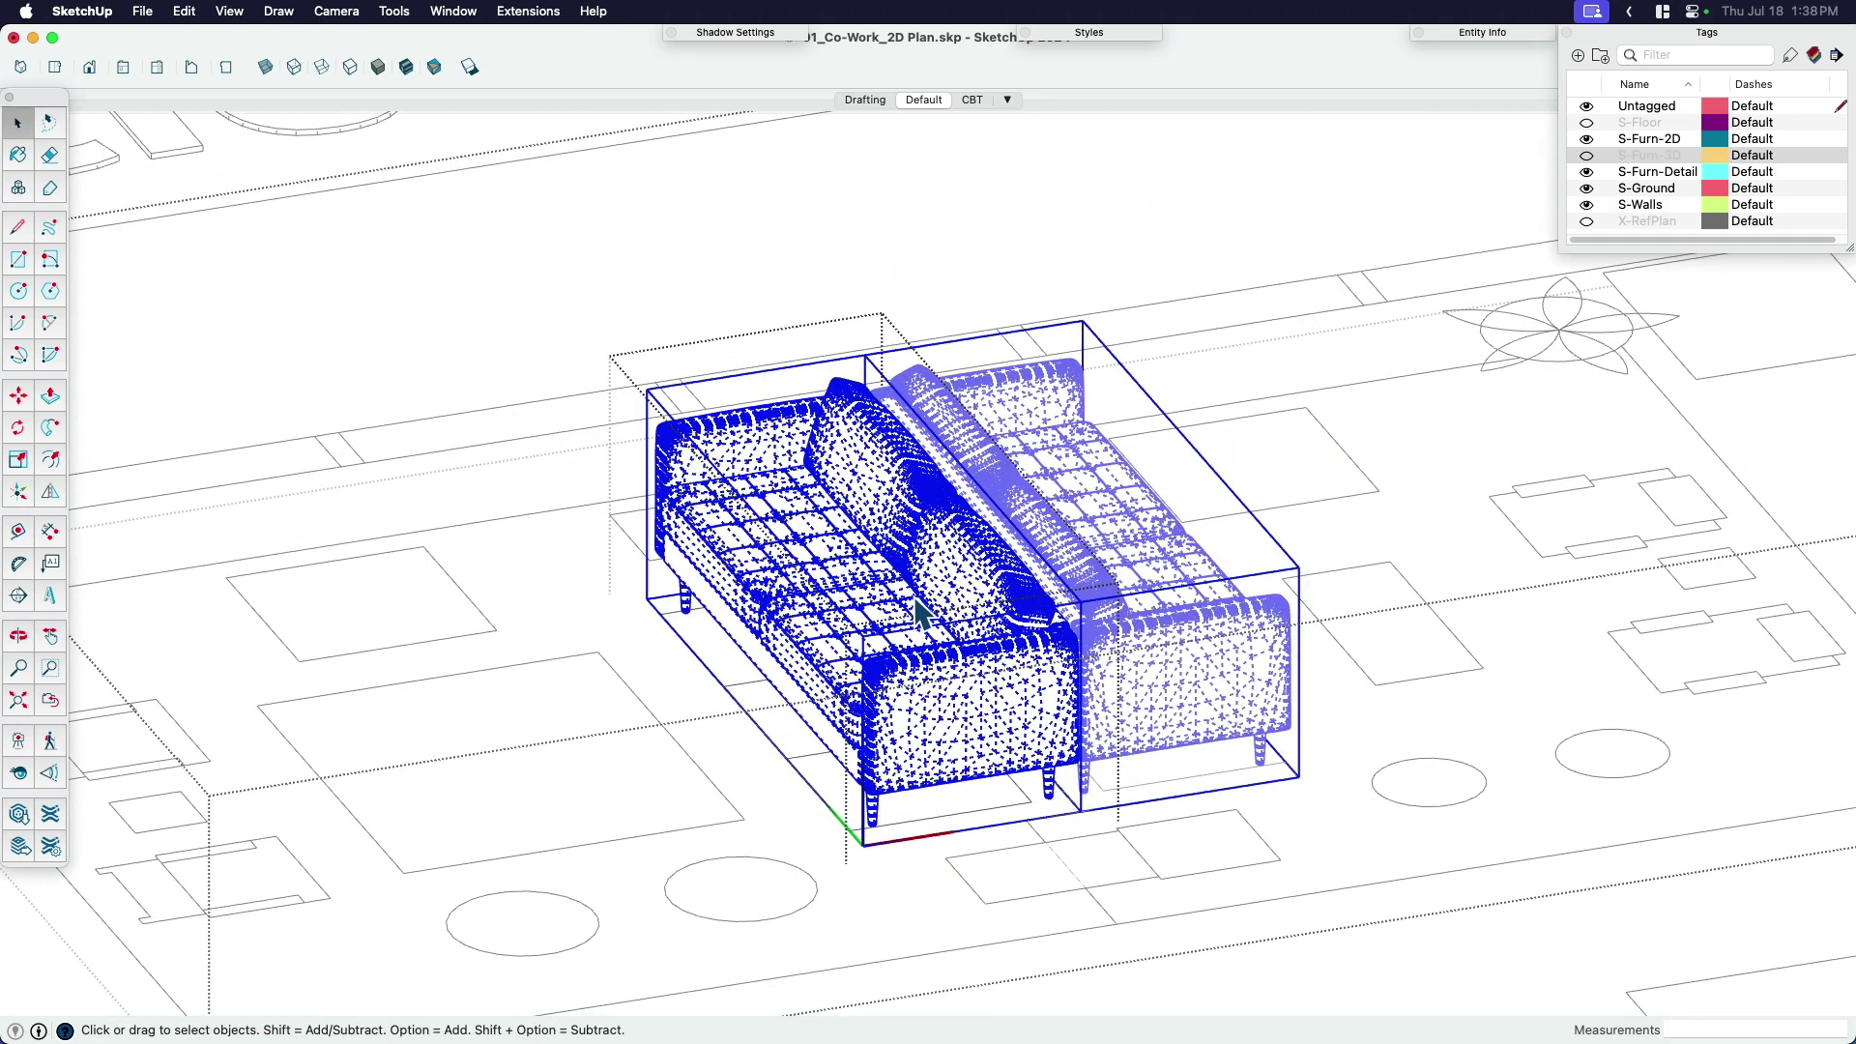
Return to Top view, centre the sofas, and clear the selection.
key(super+1)
shift+middle_drag(1062, 543, 1039, 624)
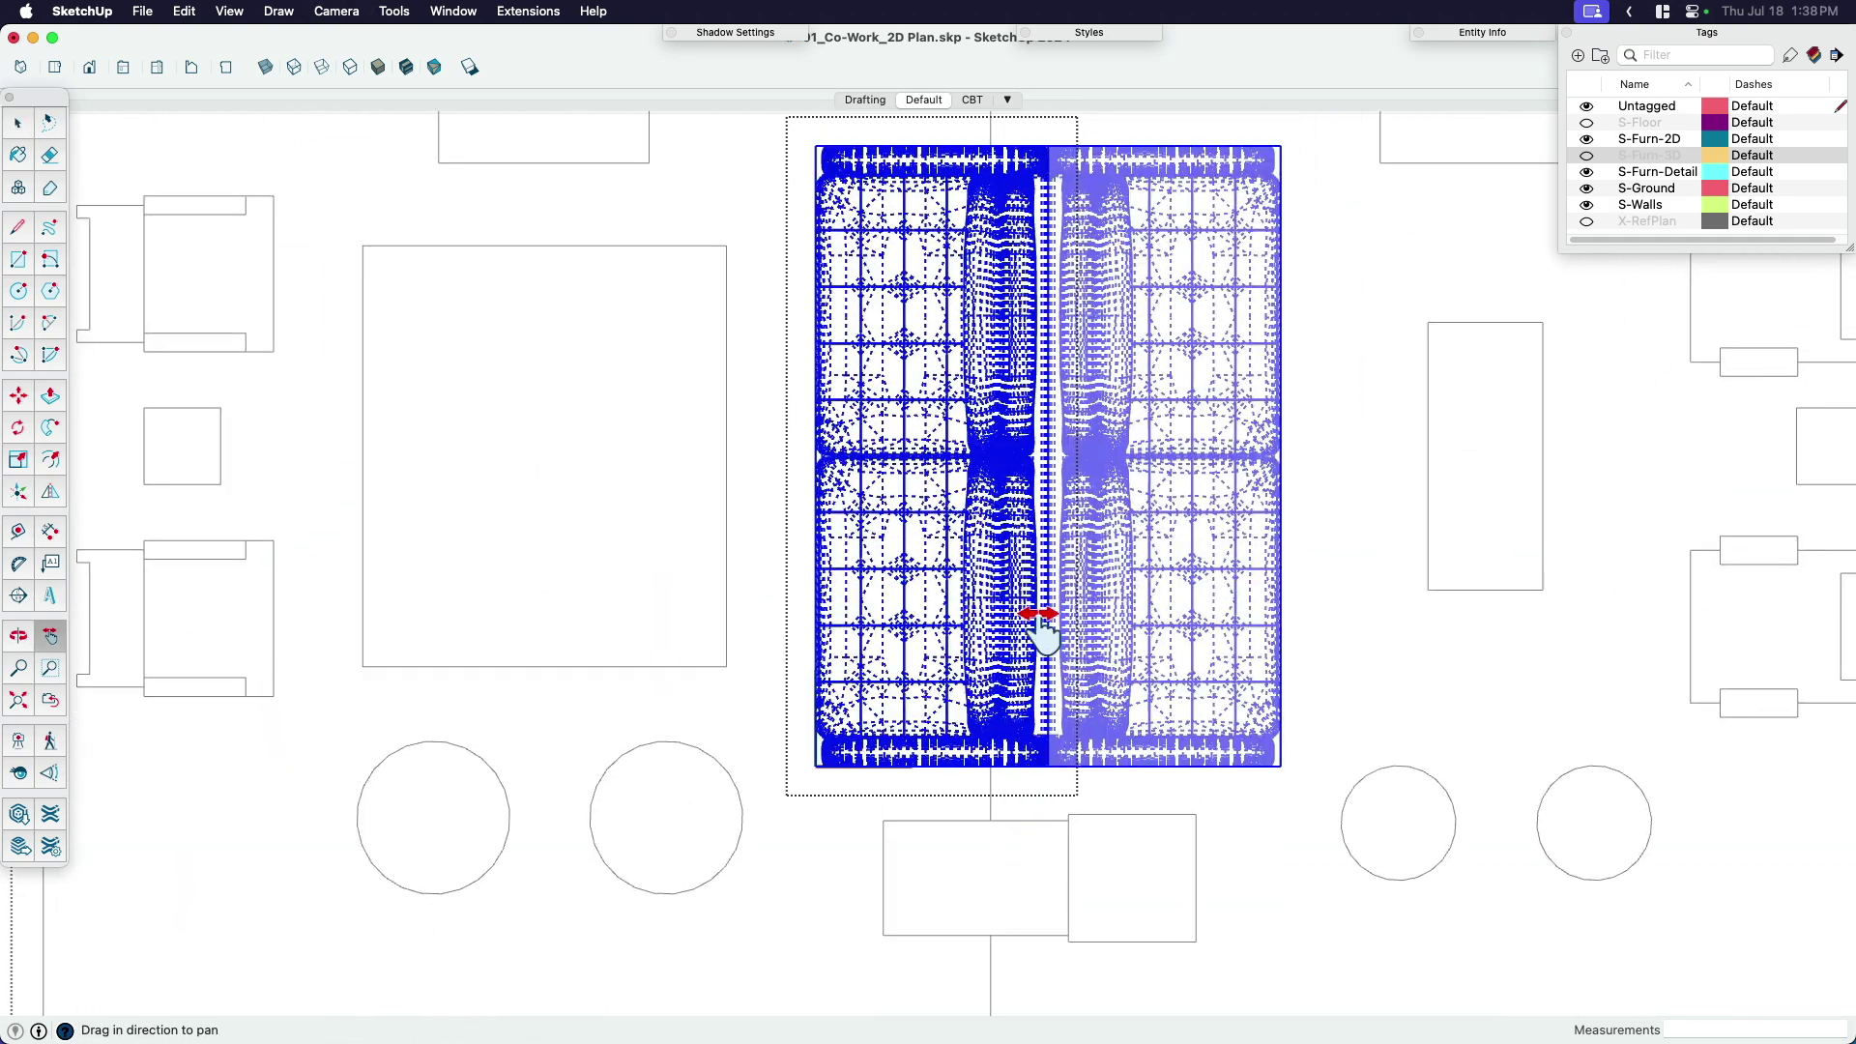
drag(1044, 628, 997, 706)
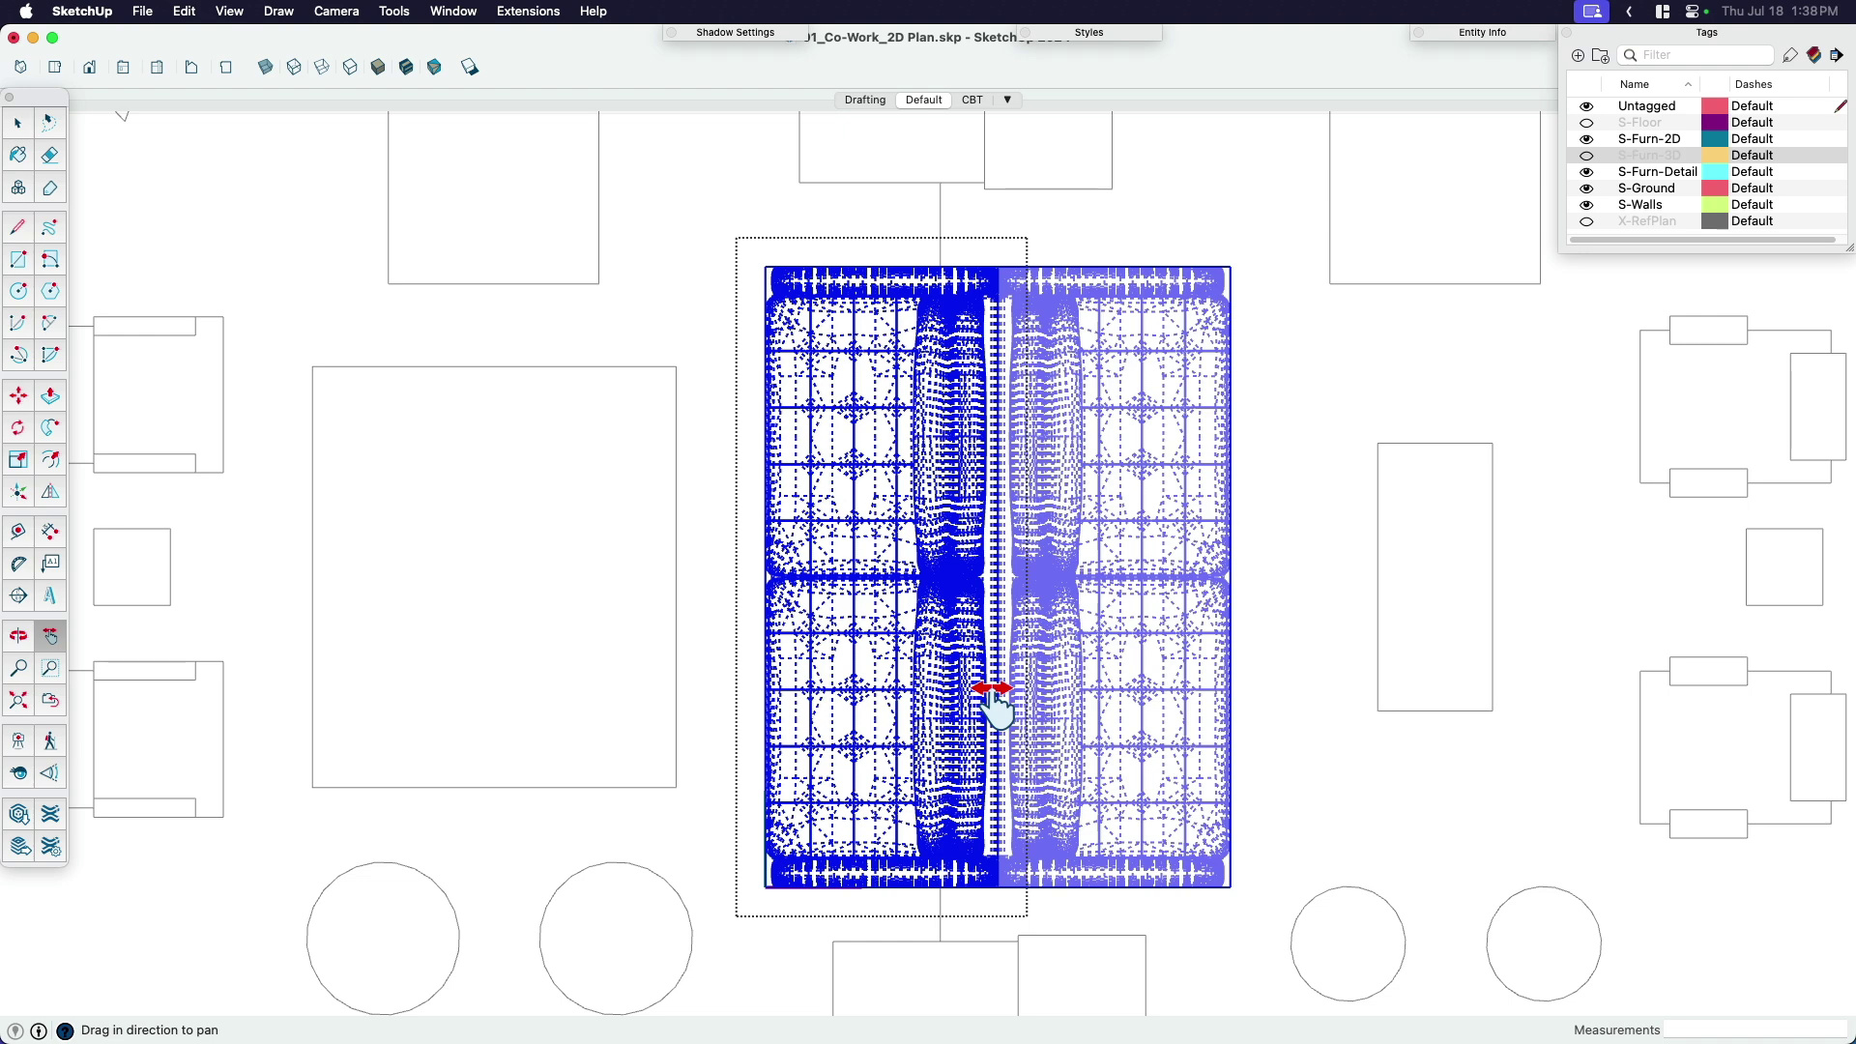
key(space)
click(723, 658)
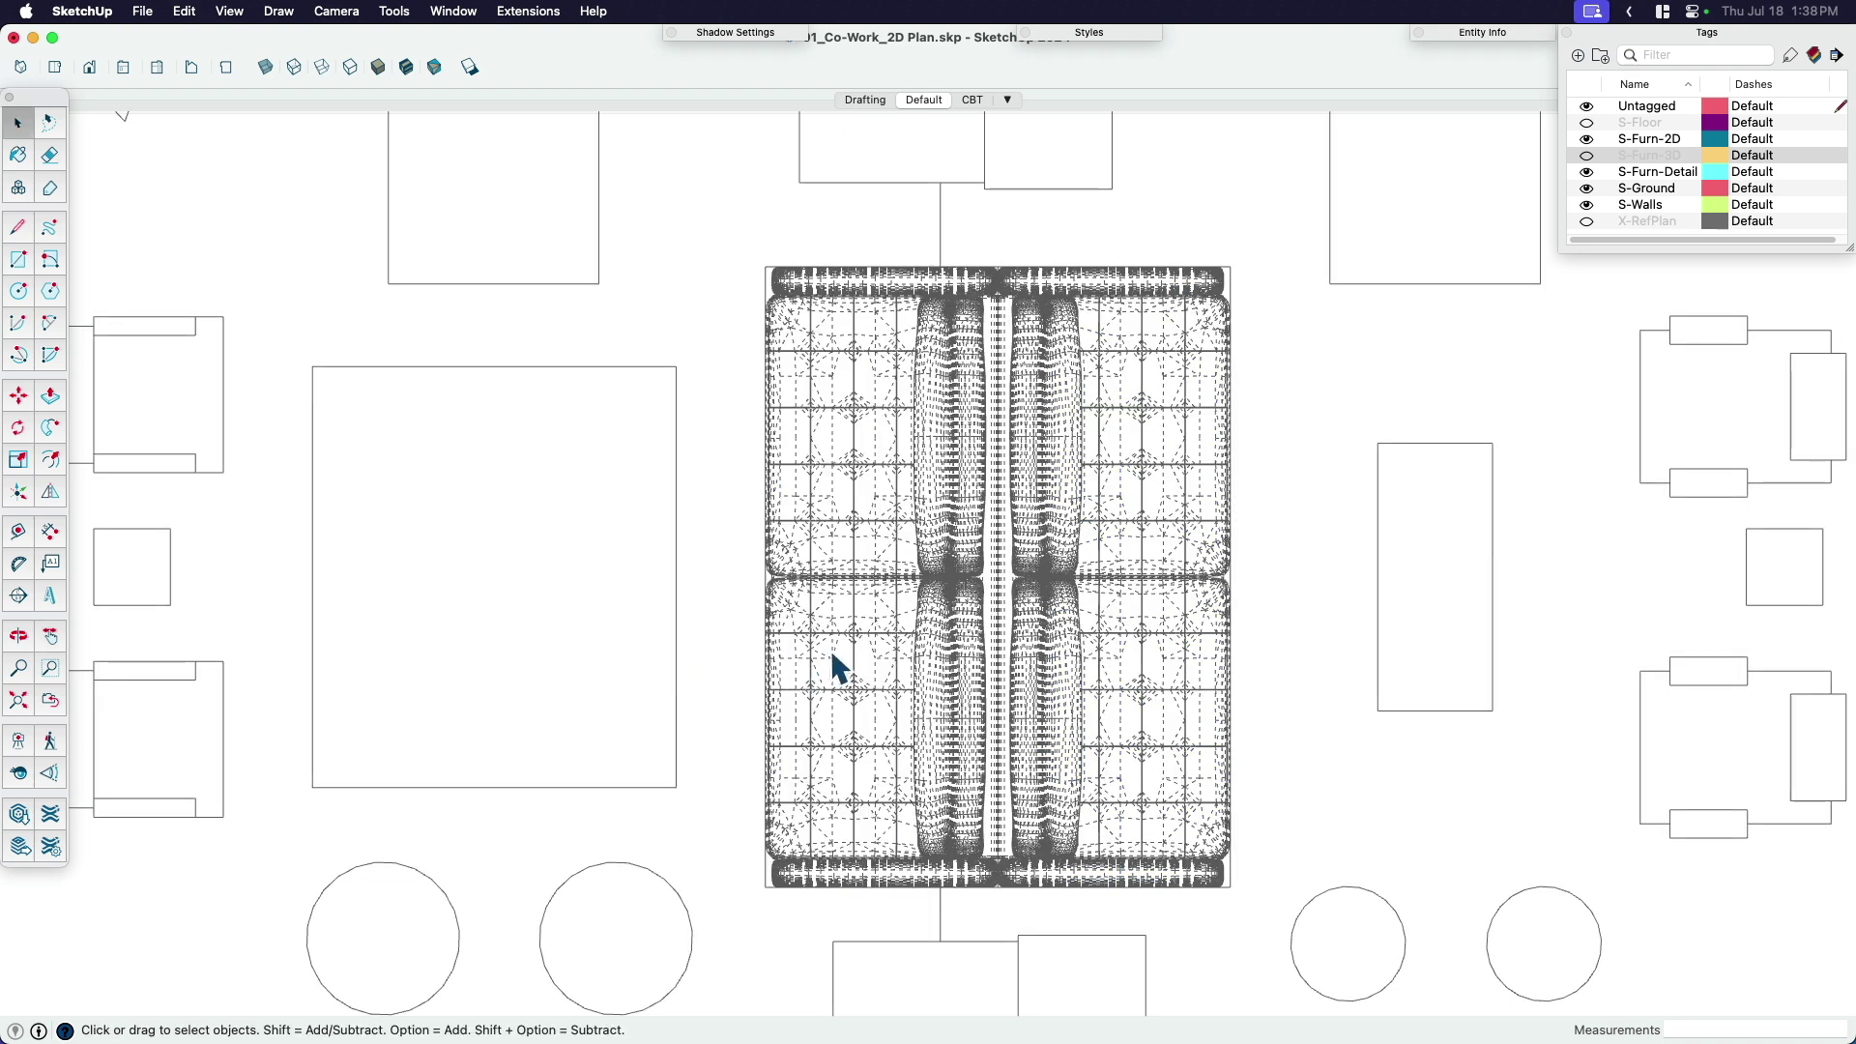
Pan and zoom to frame the reception lounge in the plan.
key(h)
scroll(853, 651, down, 2)
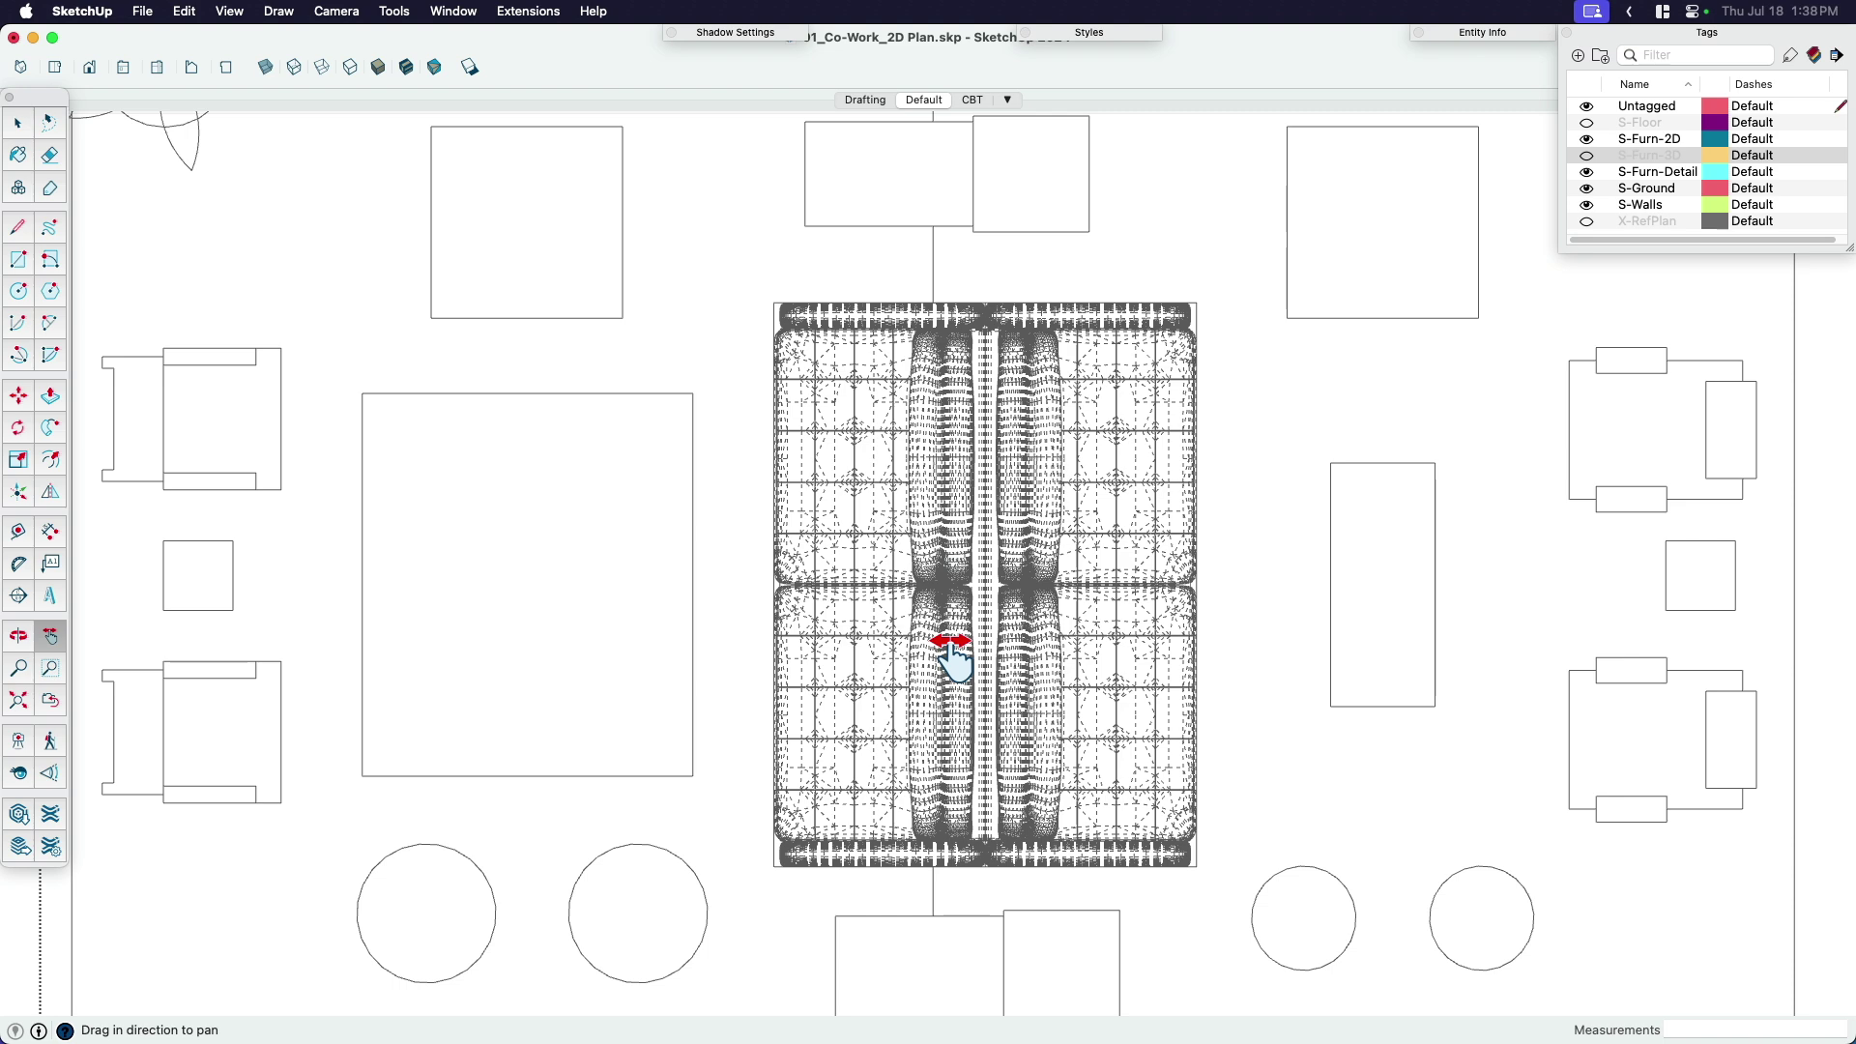
key(space)
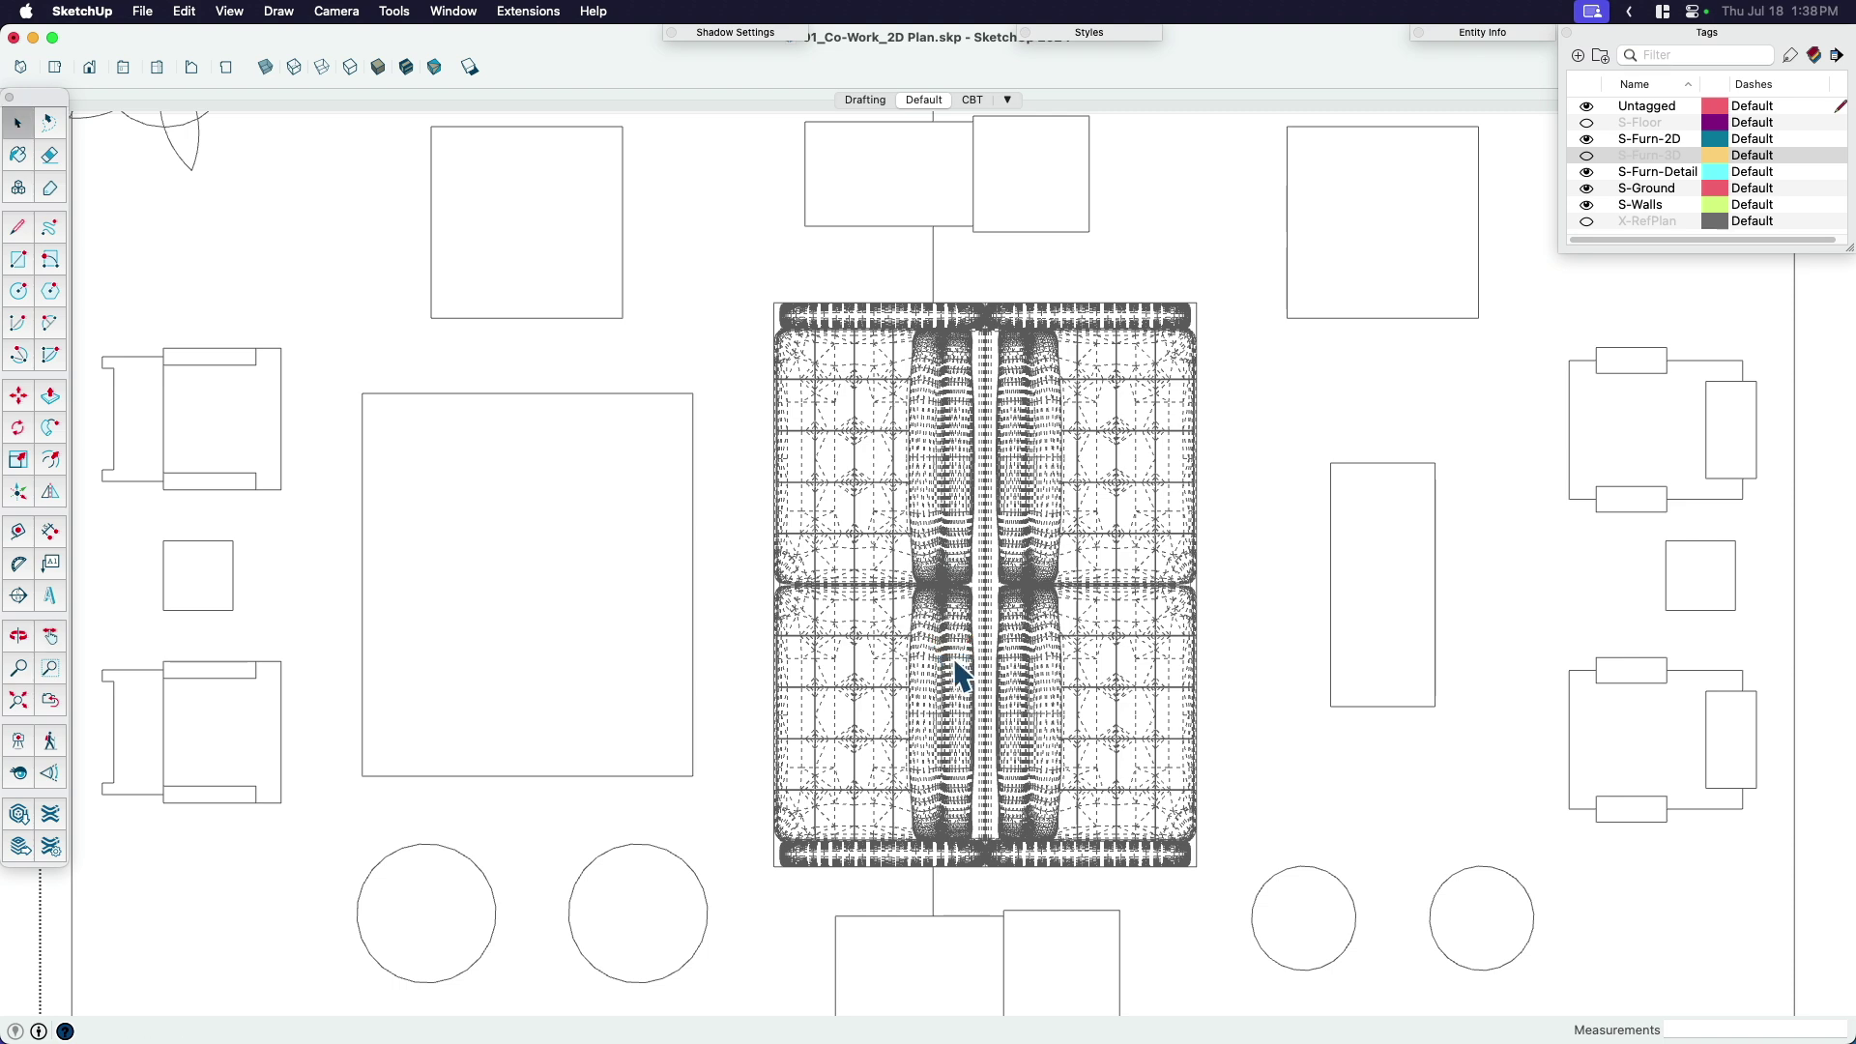
scroll(956, 663, down, 2)
key(h)
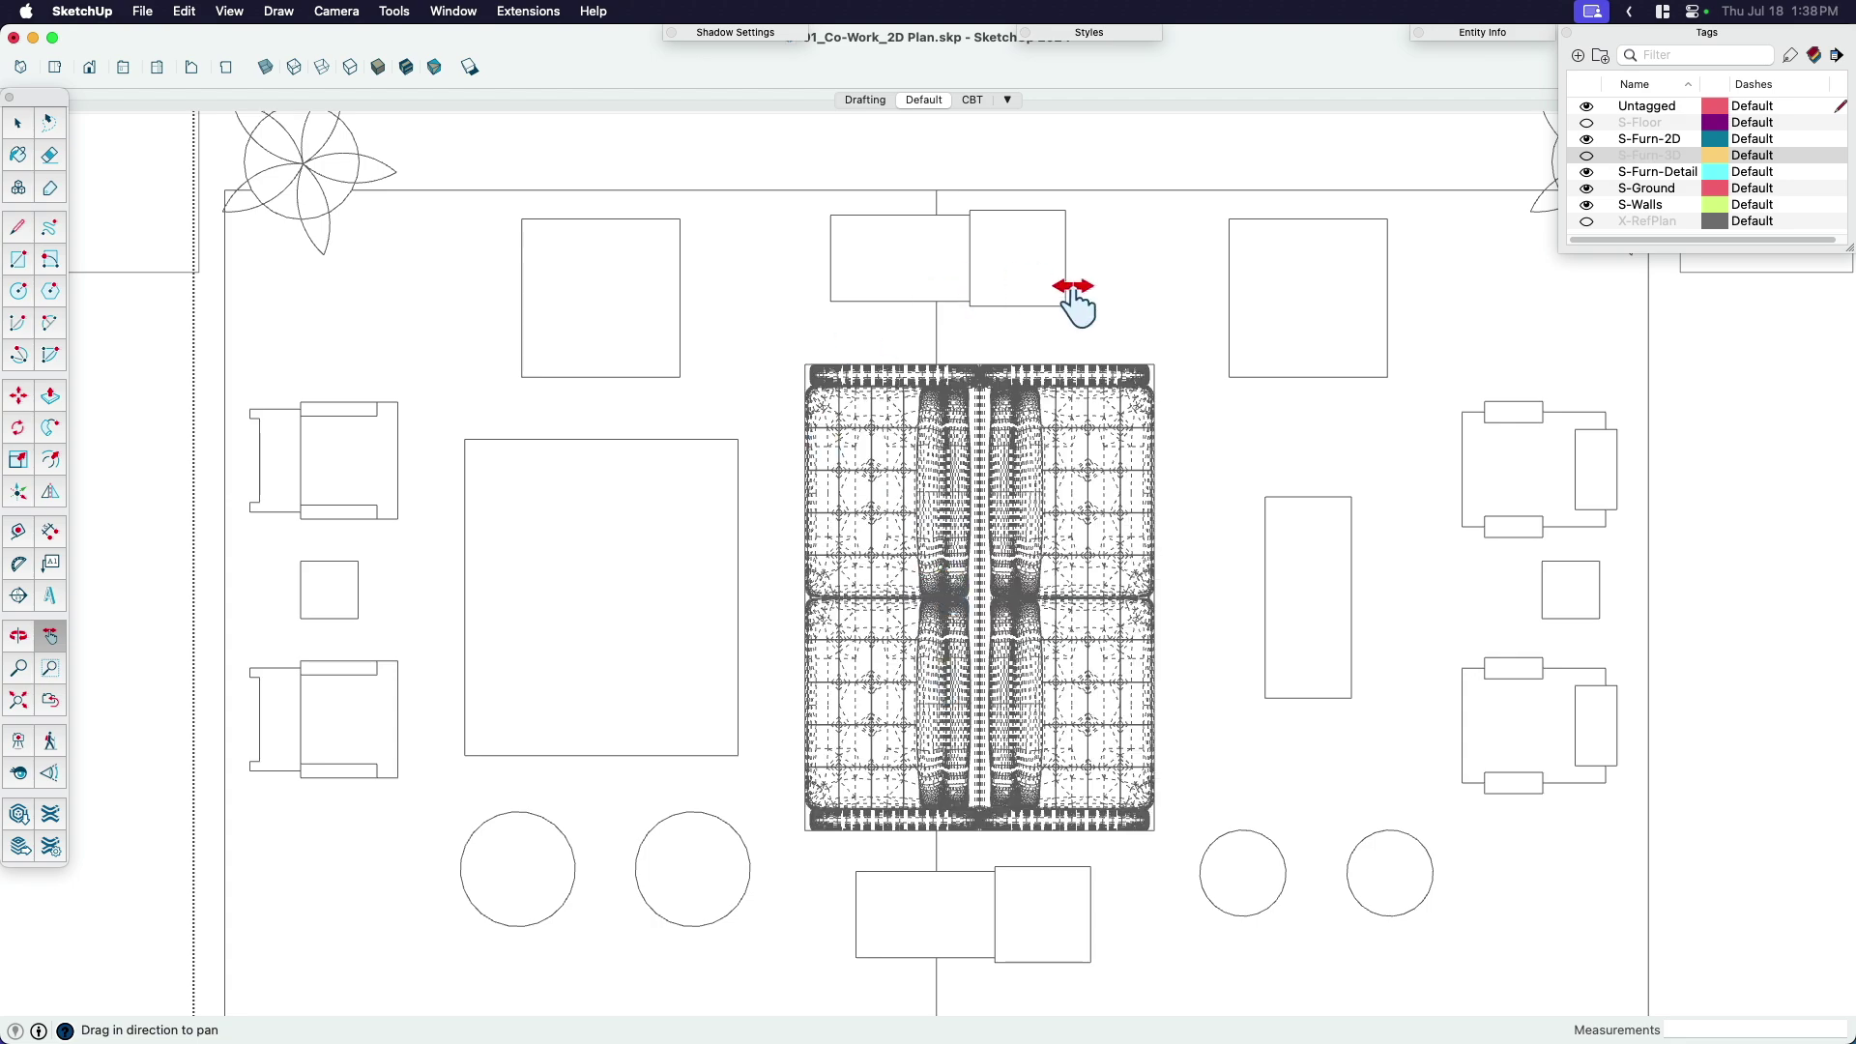
scroll(1155, 807, up, 10)
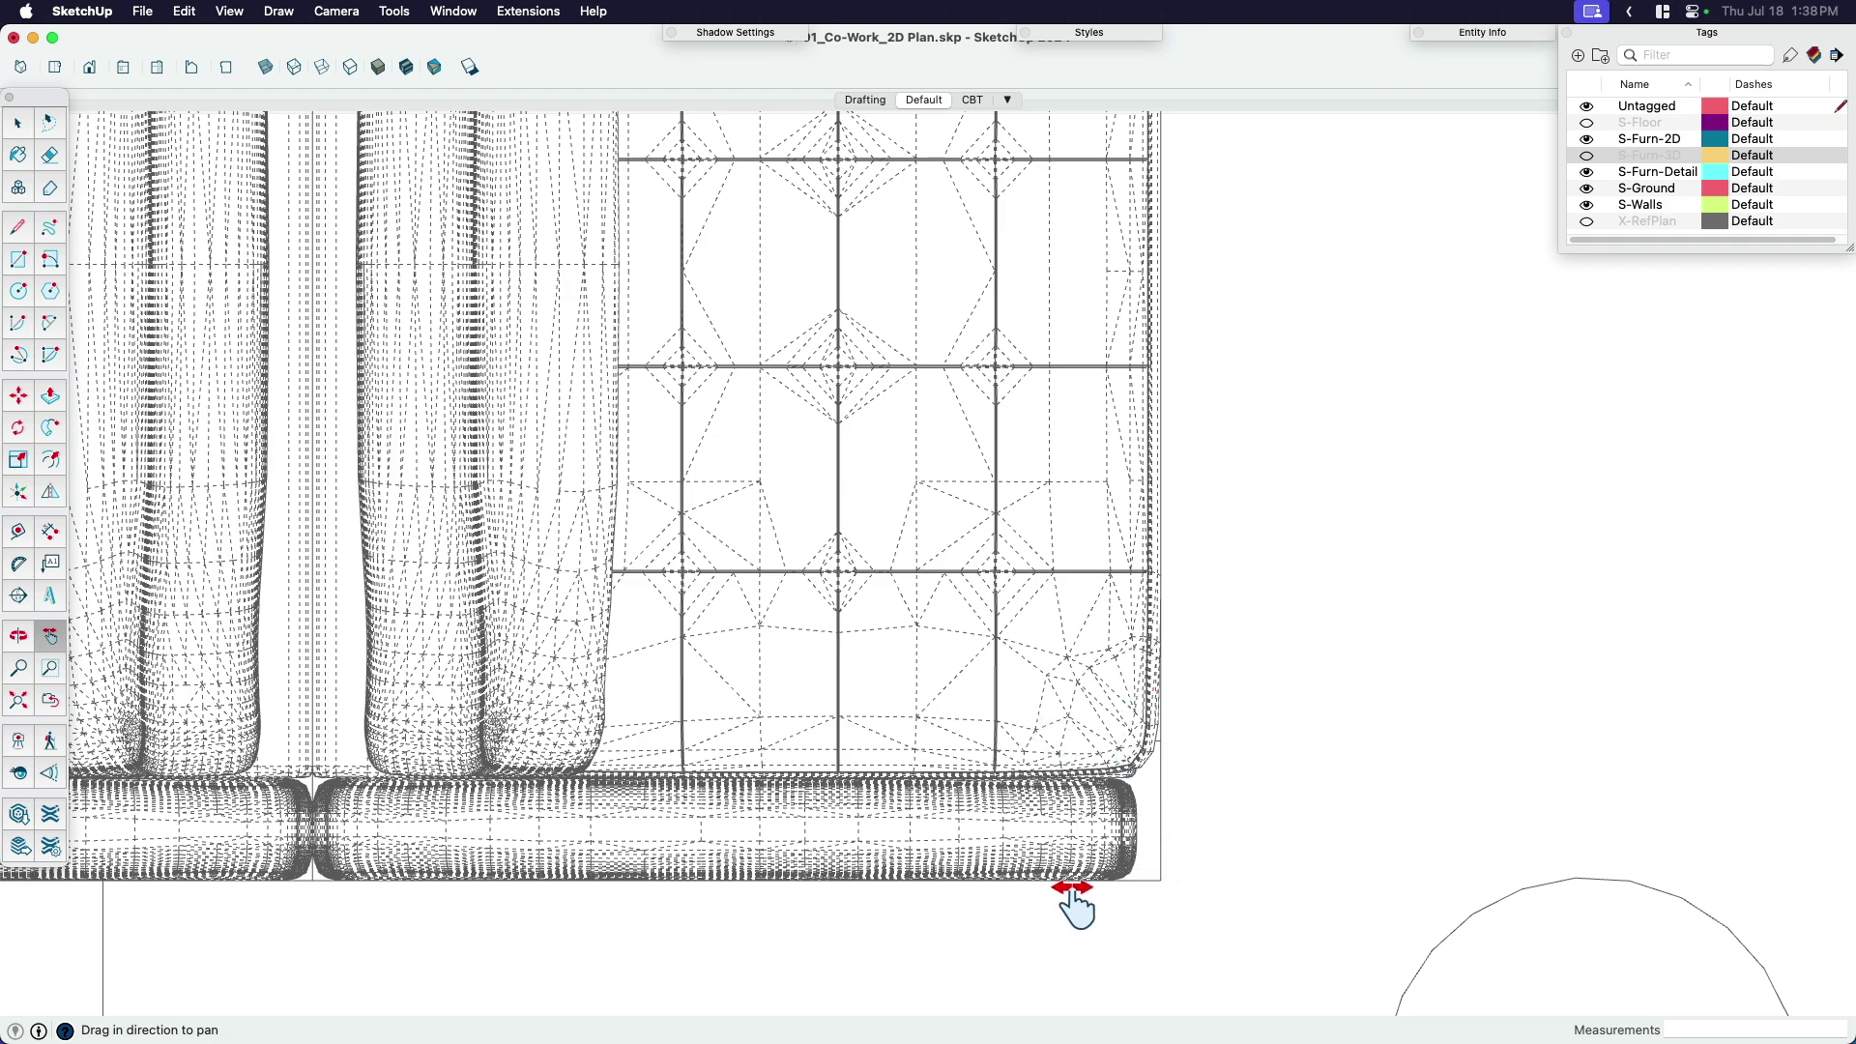
scroll(1165, 759, down, 2)
scroll(1172, 764, down, 8)
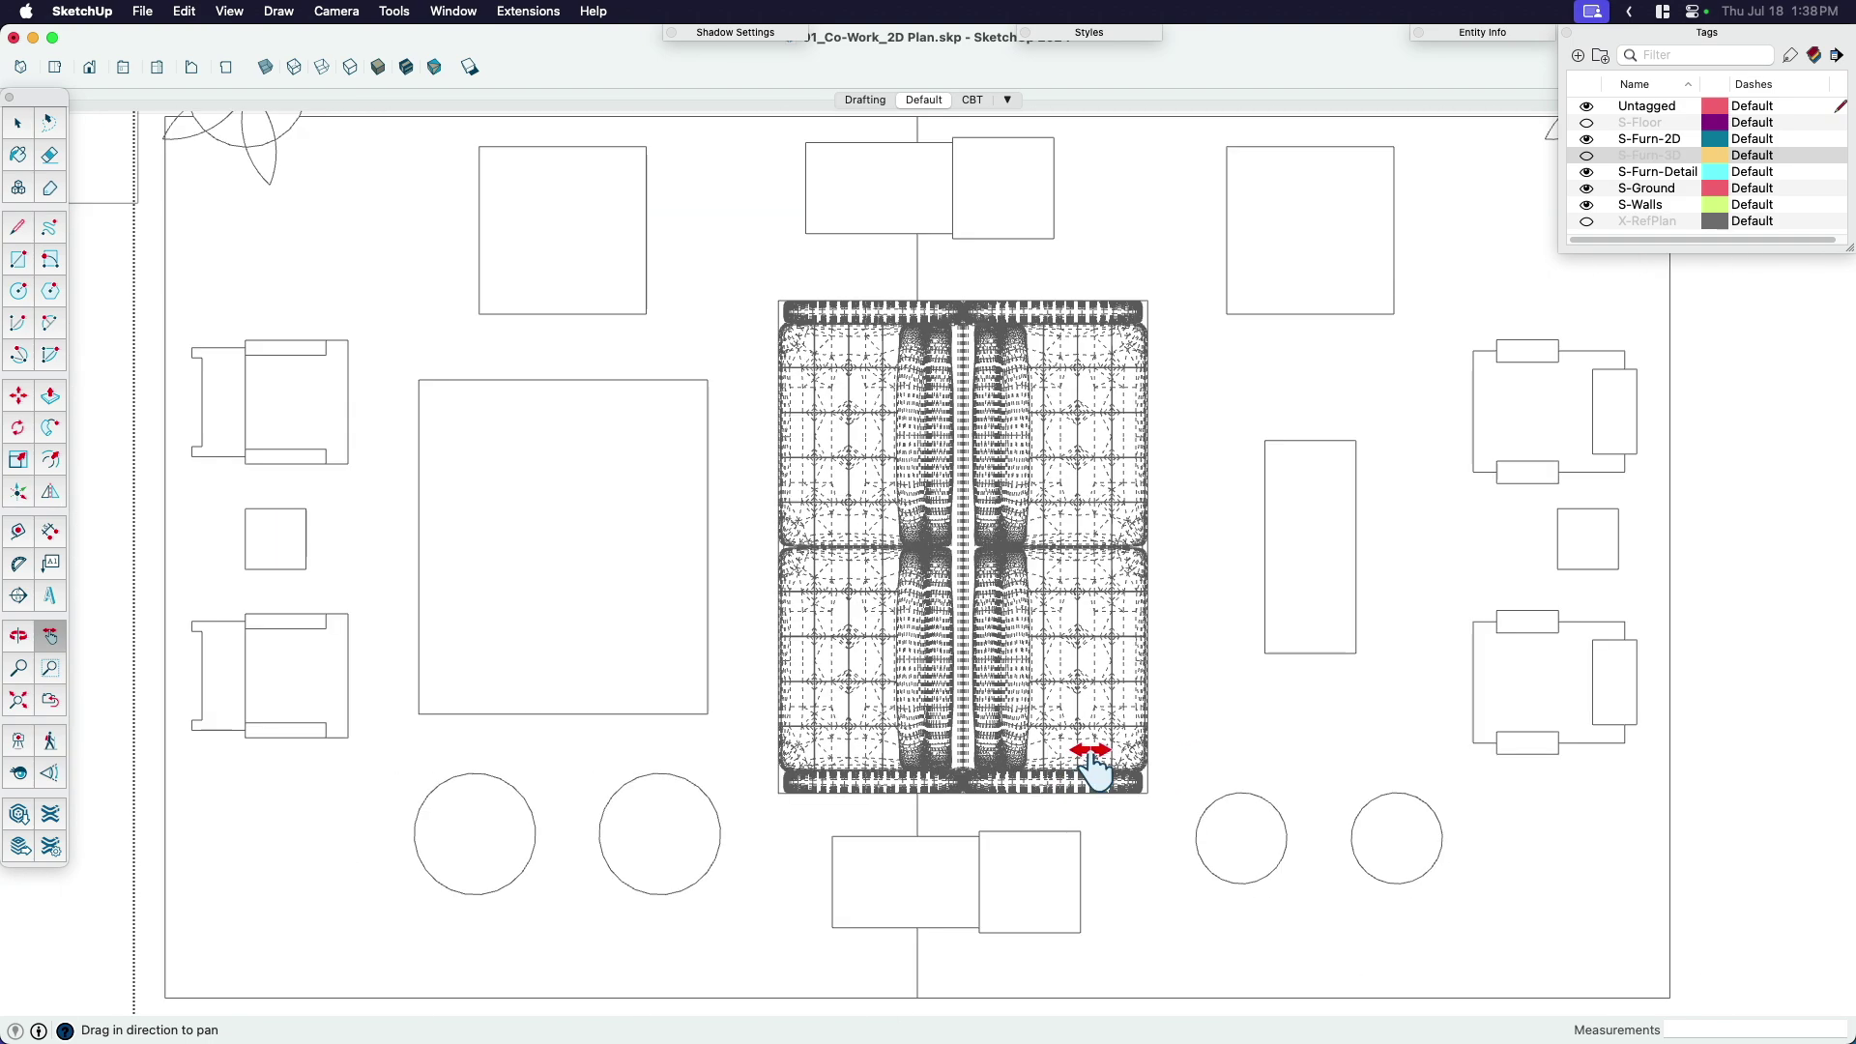
scroll(1096, 763, down, 2)
scroll(1095, 763, down, 2)
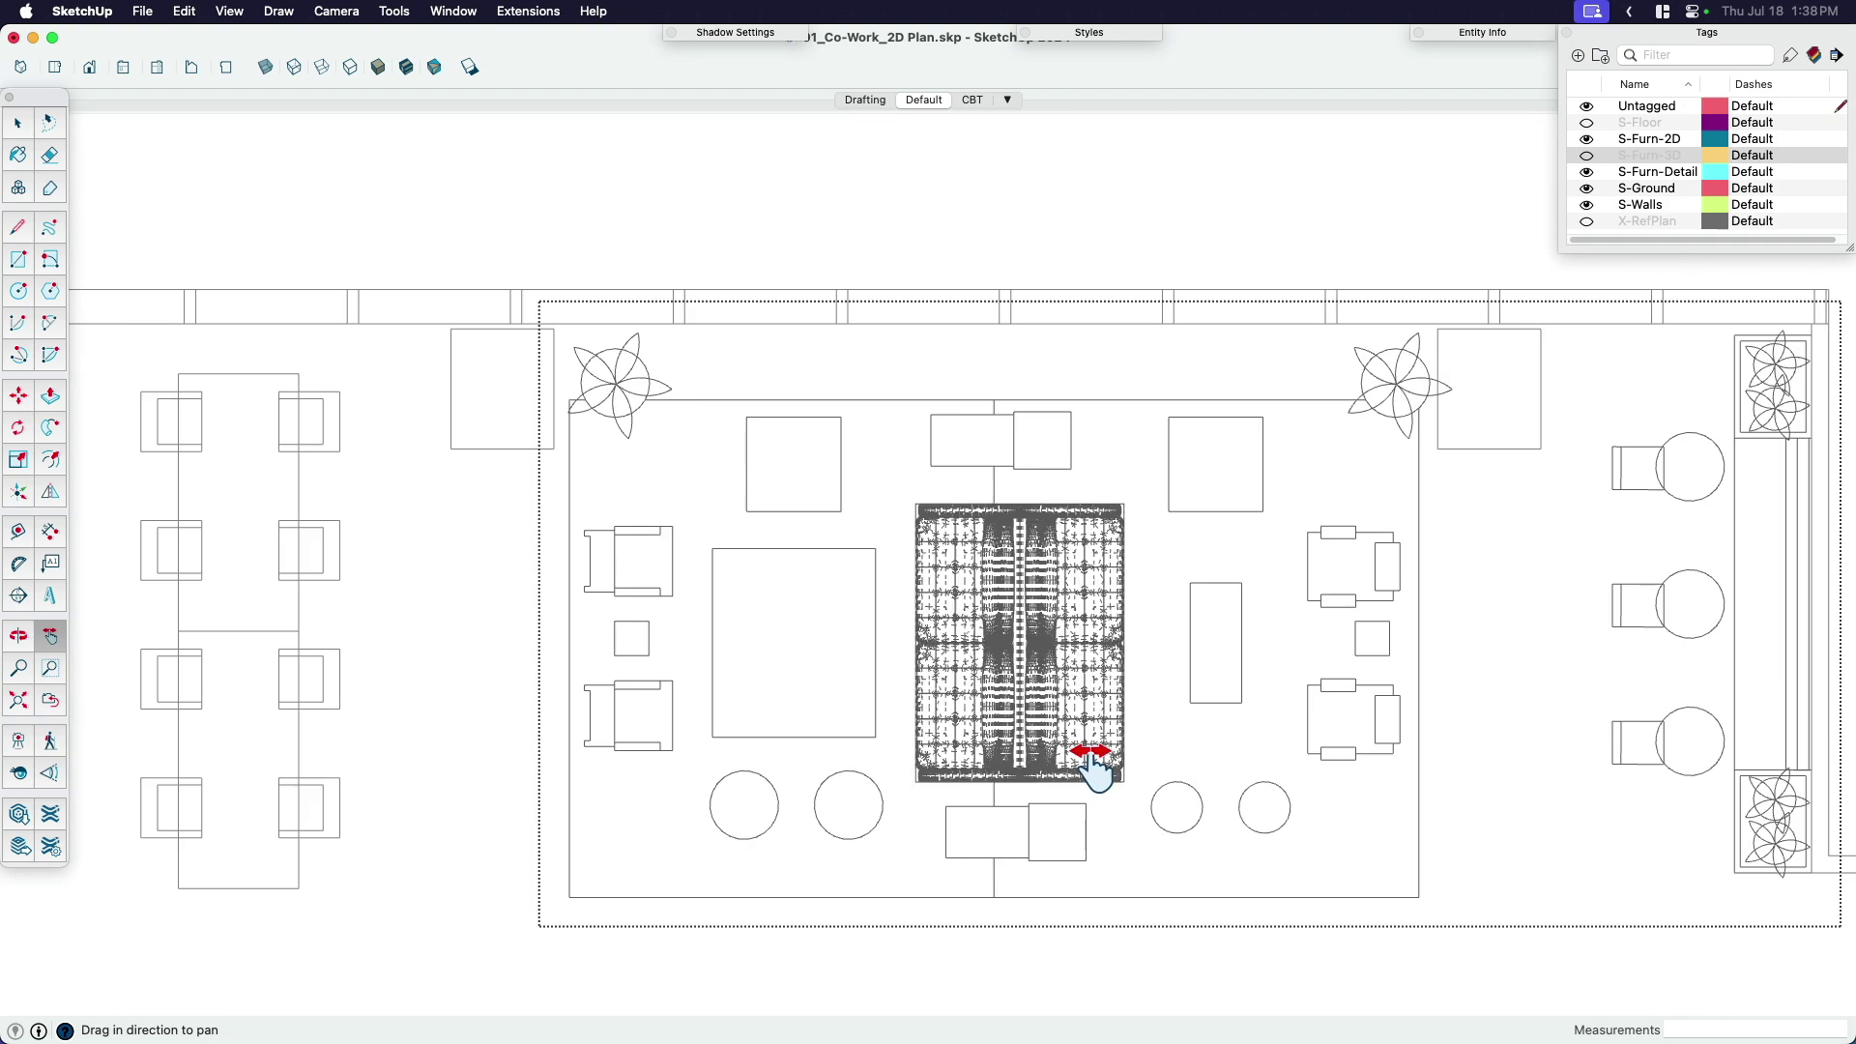
scroll(1095, 764, down, 2)
scroll(1095, 763, up, 3)
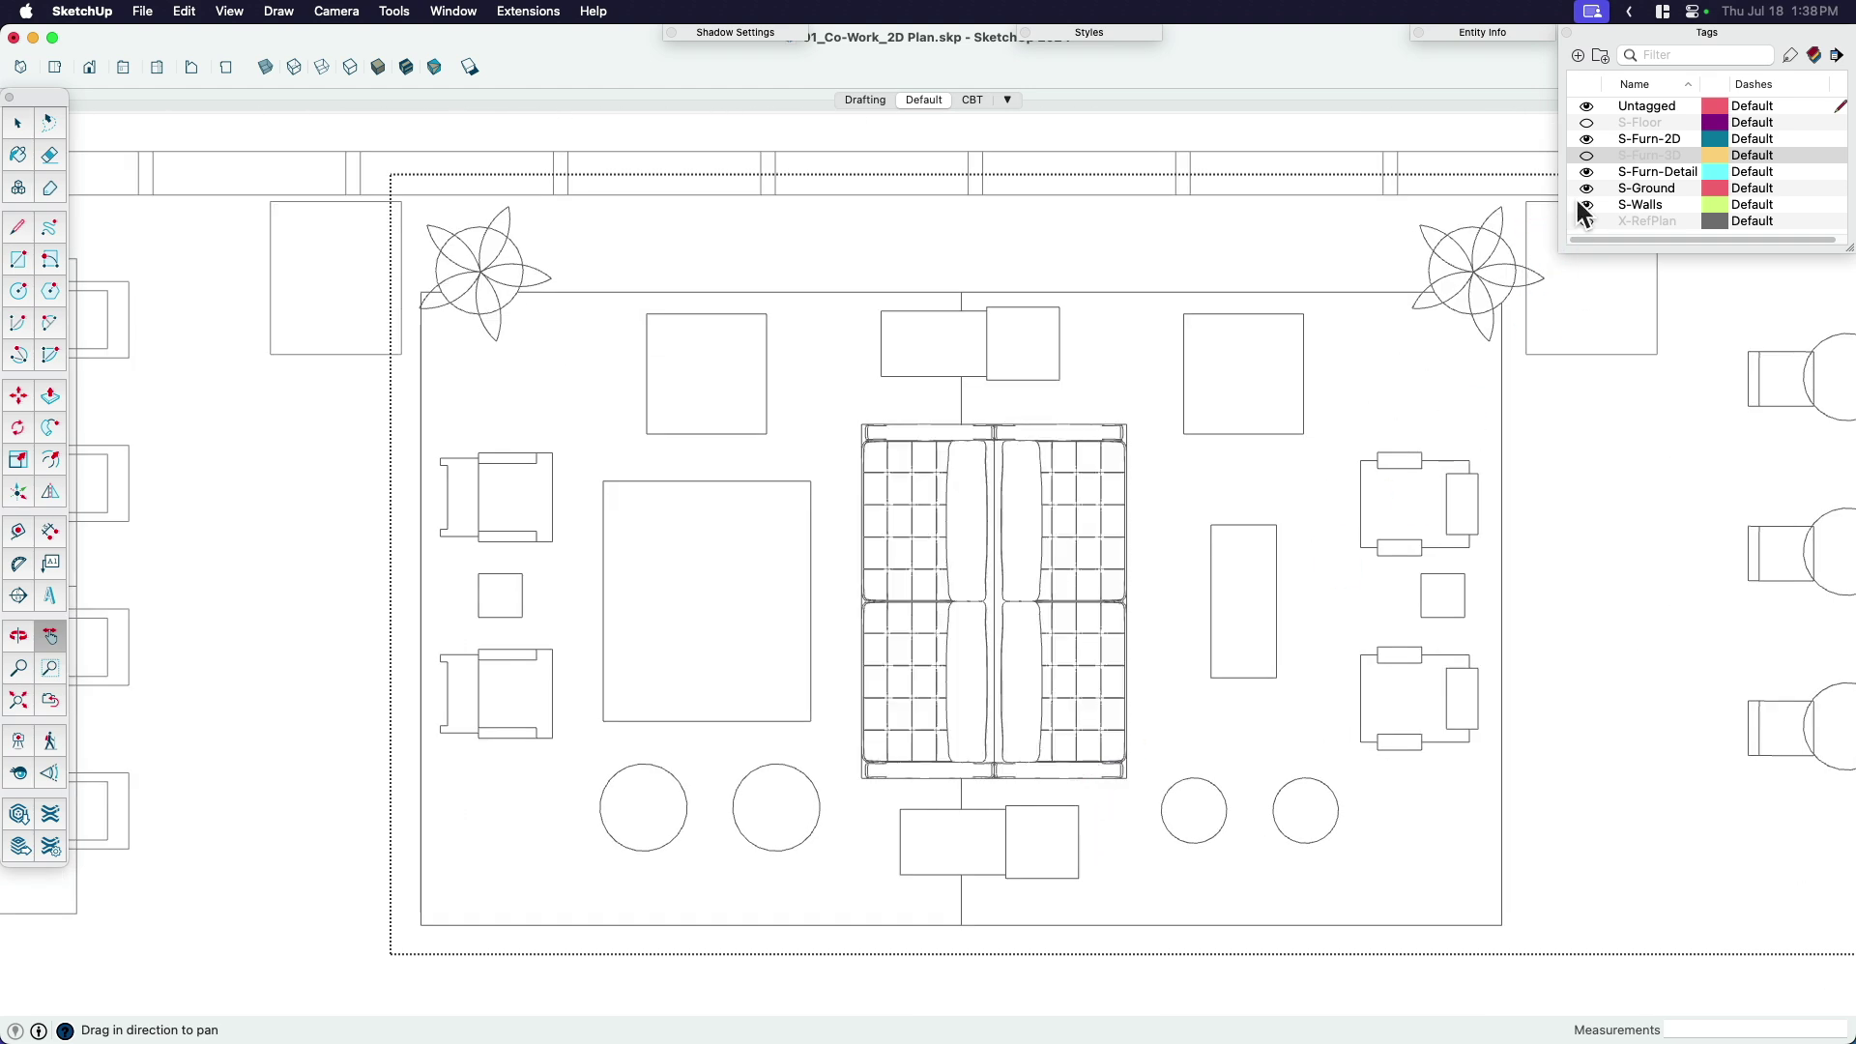
Put the detailed geometry inside the lounge sofa on the S-Furn-3D tag.
middle_drag(1160, 580, 1058, 531)
key(space)
click(931, 720)
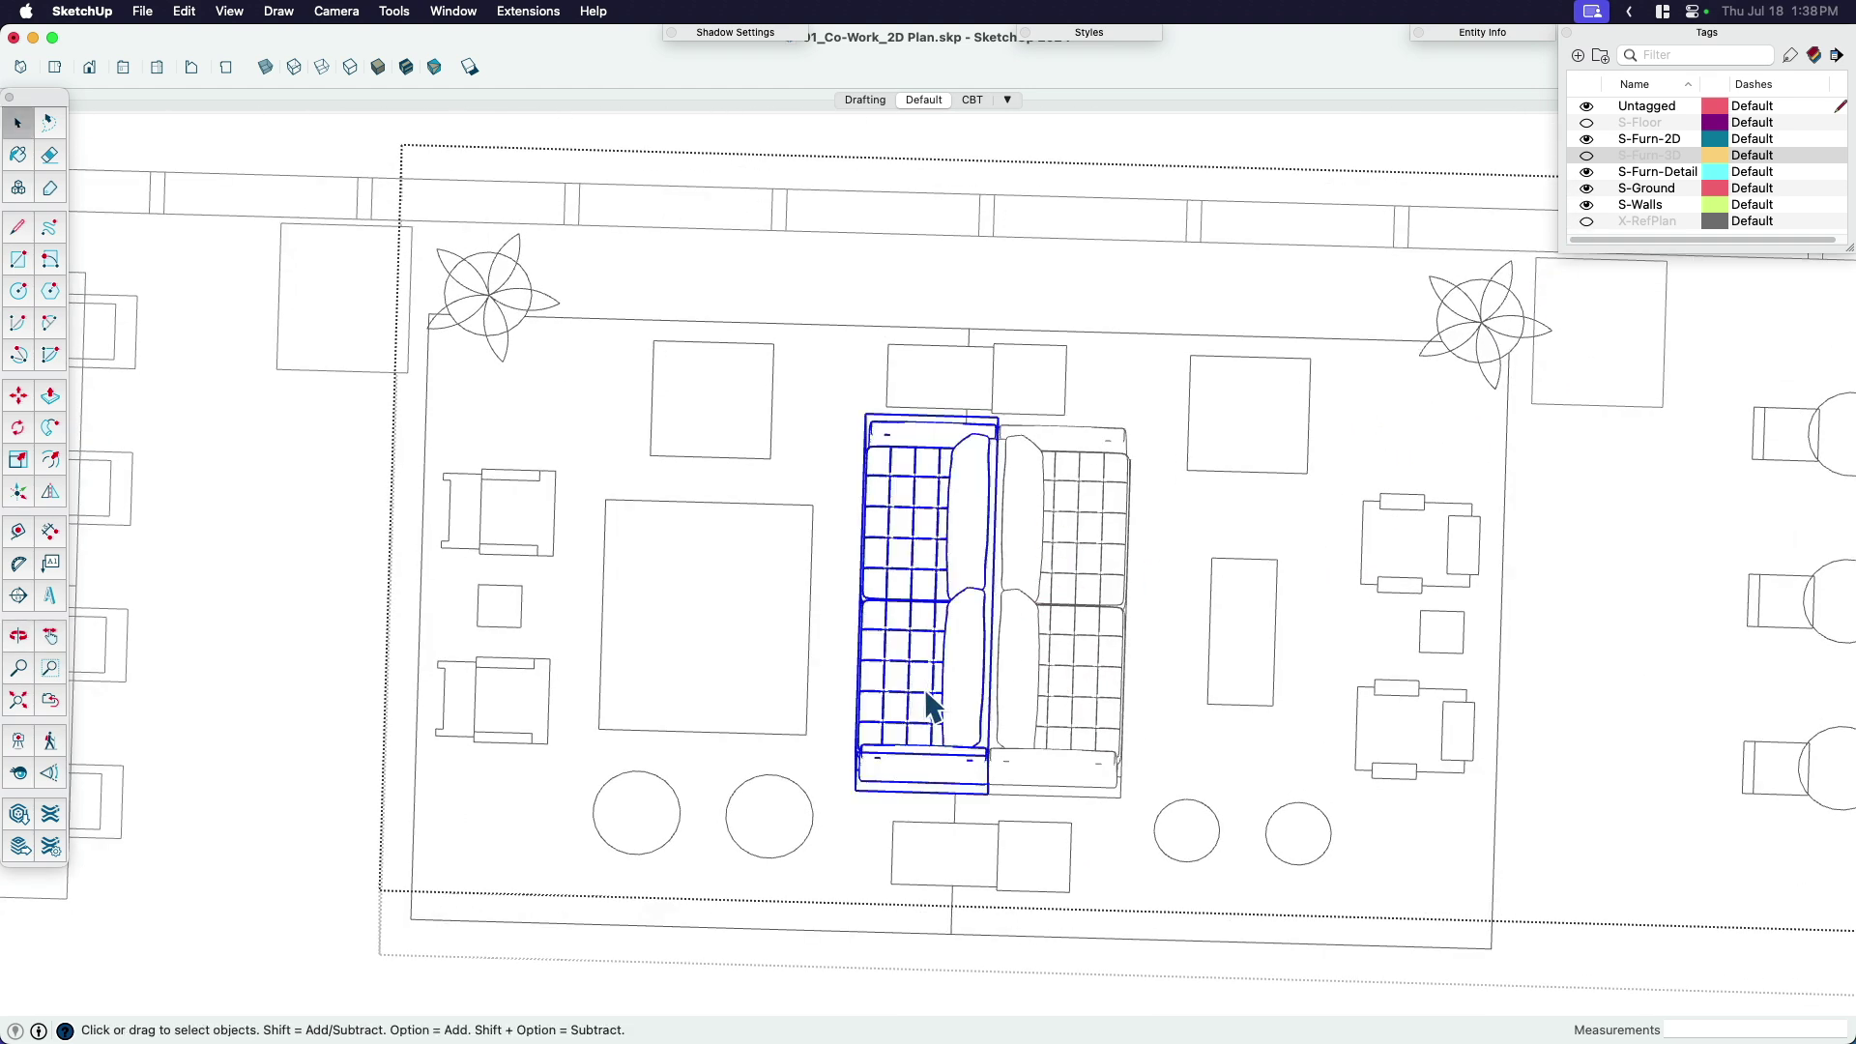
double_click(912, 659)
click(913, 660)
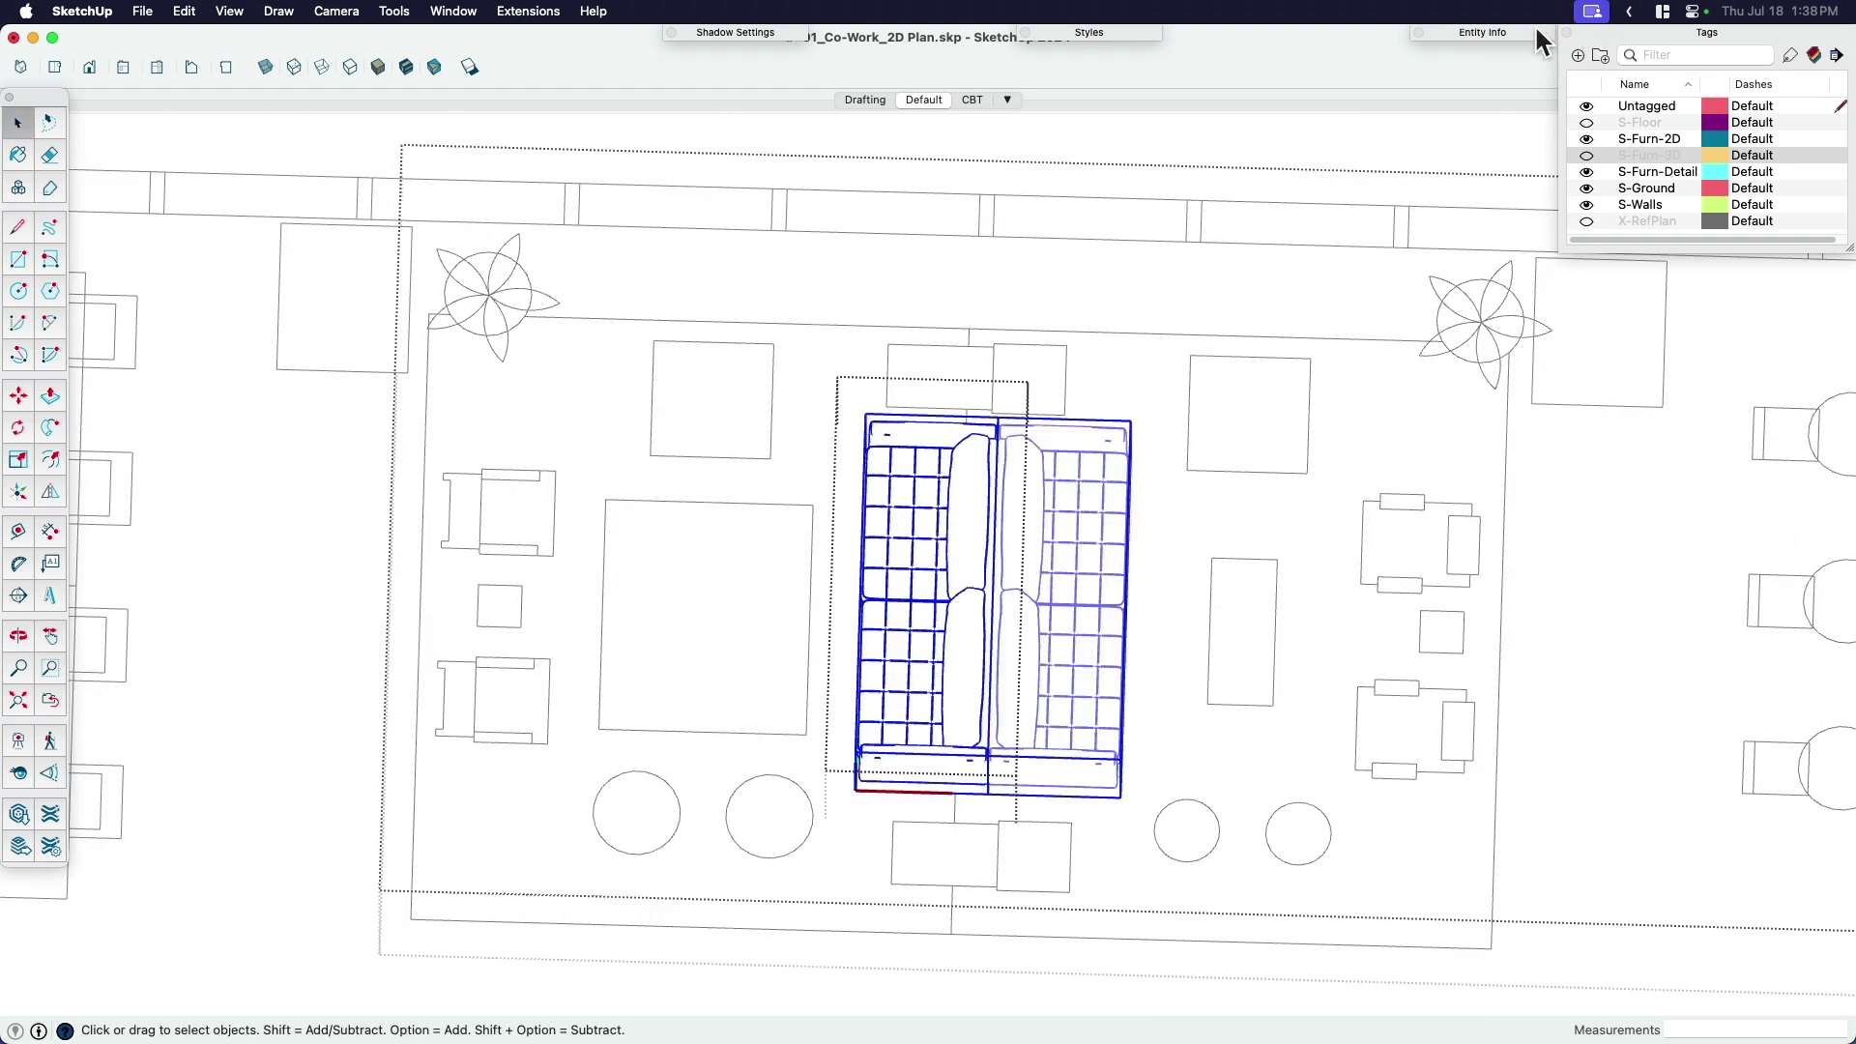
click(1536, 32)
click(1523, 99)
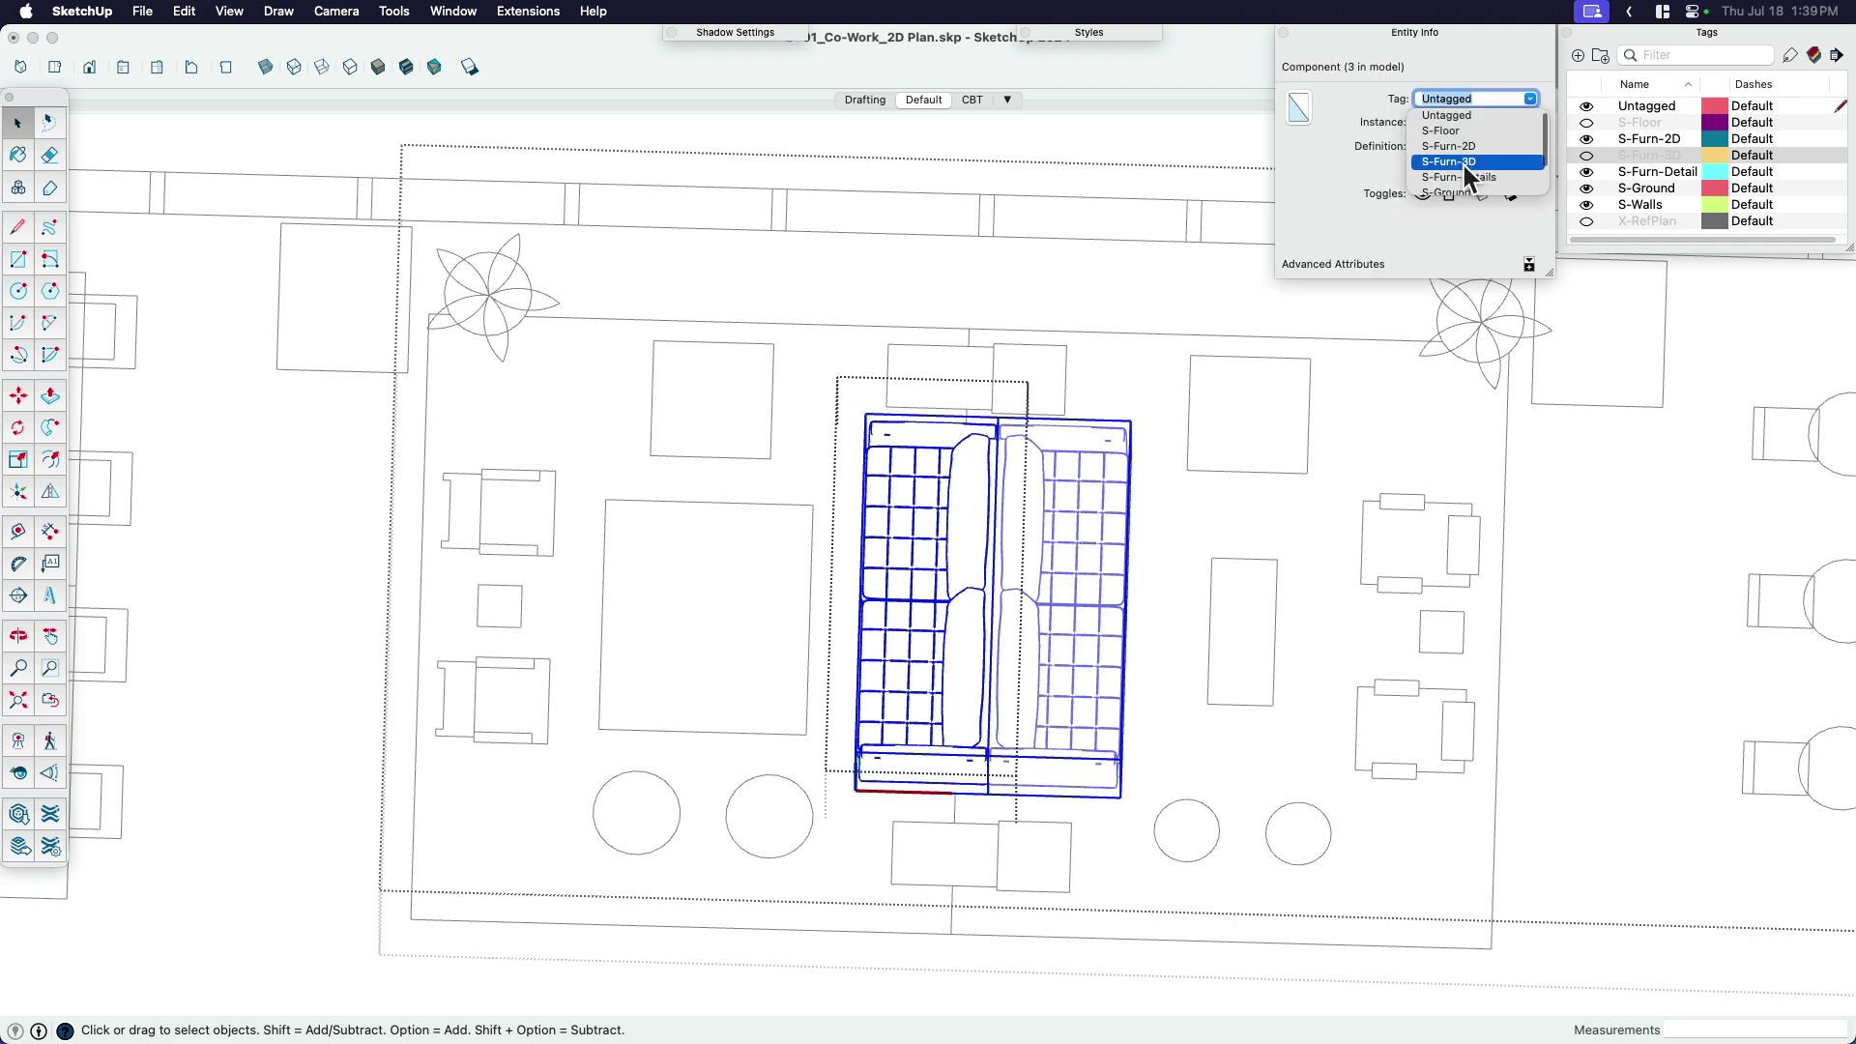
click(1464, 161)
click(1435, 32)
click(1146, 413)
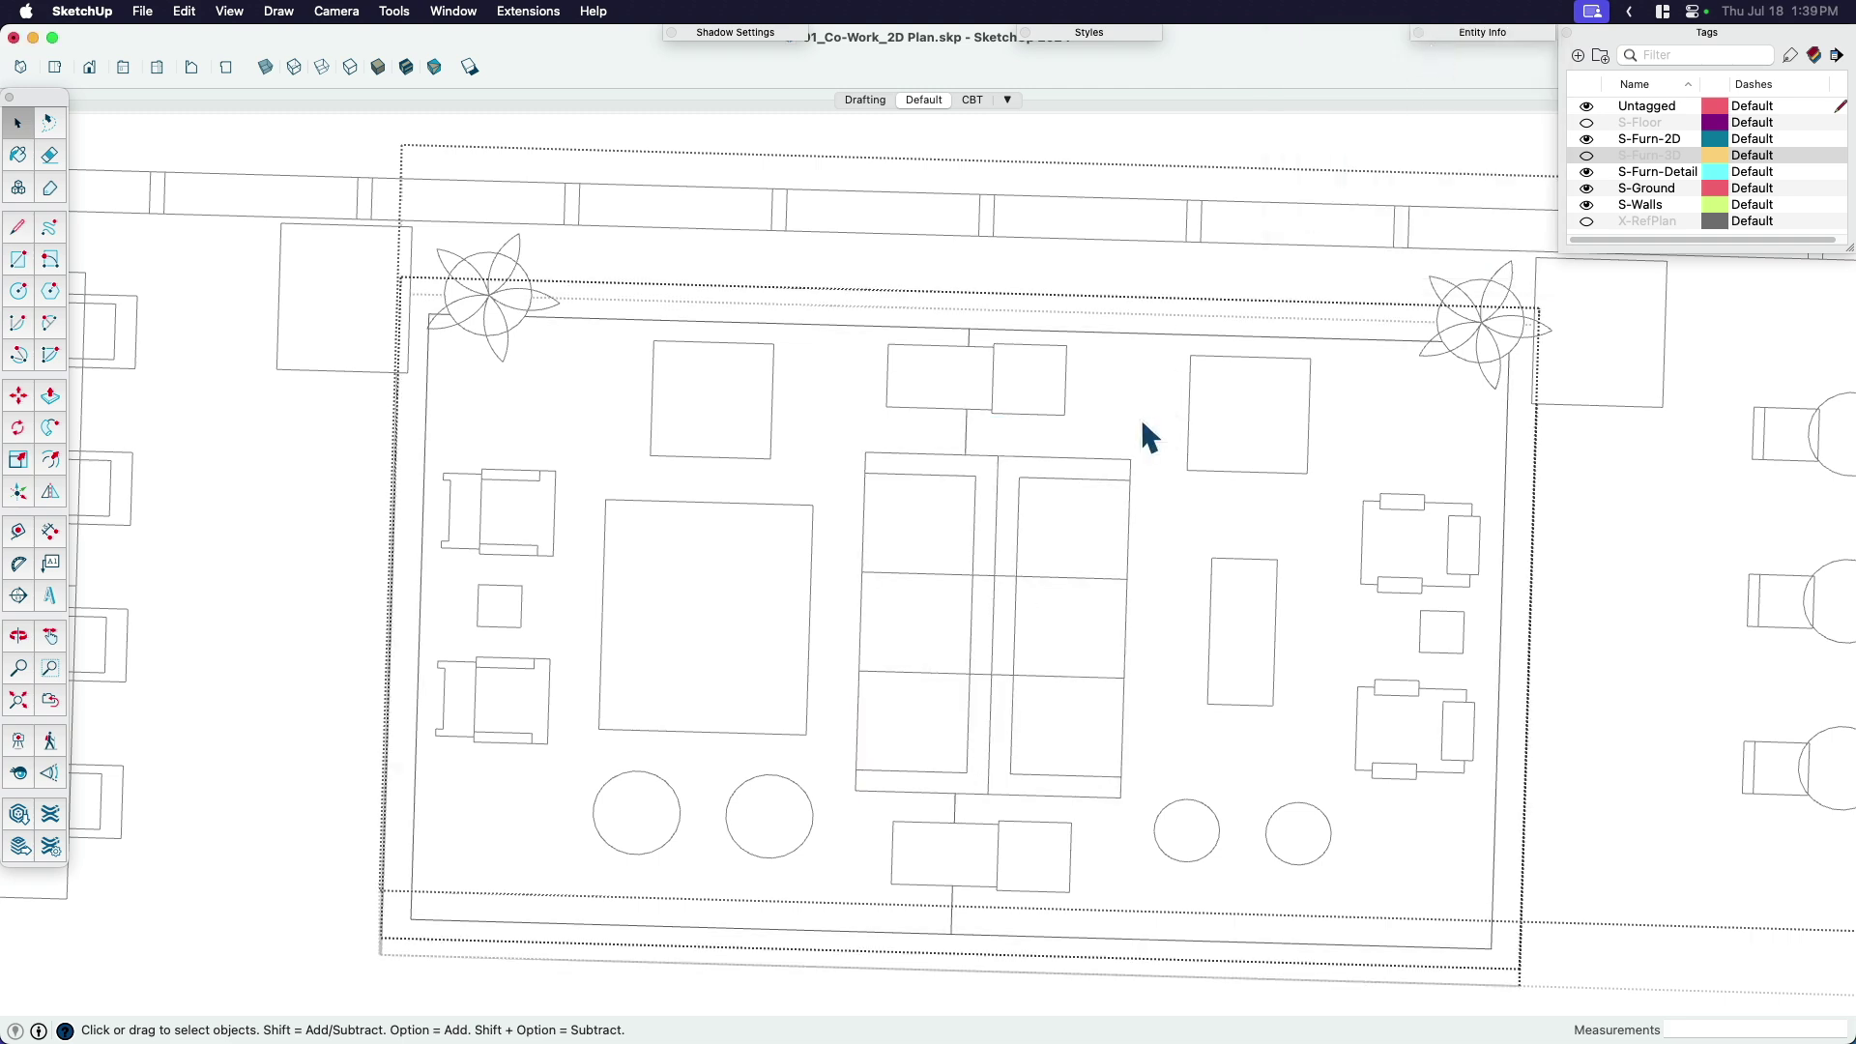
click(1141, 418)
scroll(1141, 418, left, 10)
click(923, 629)
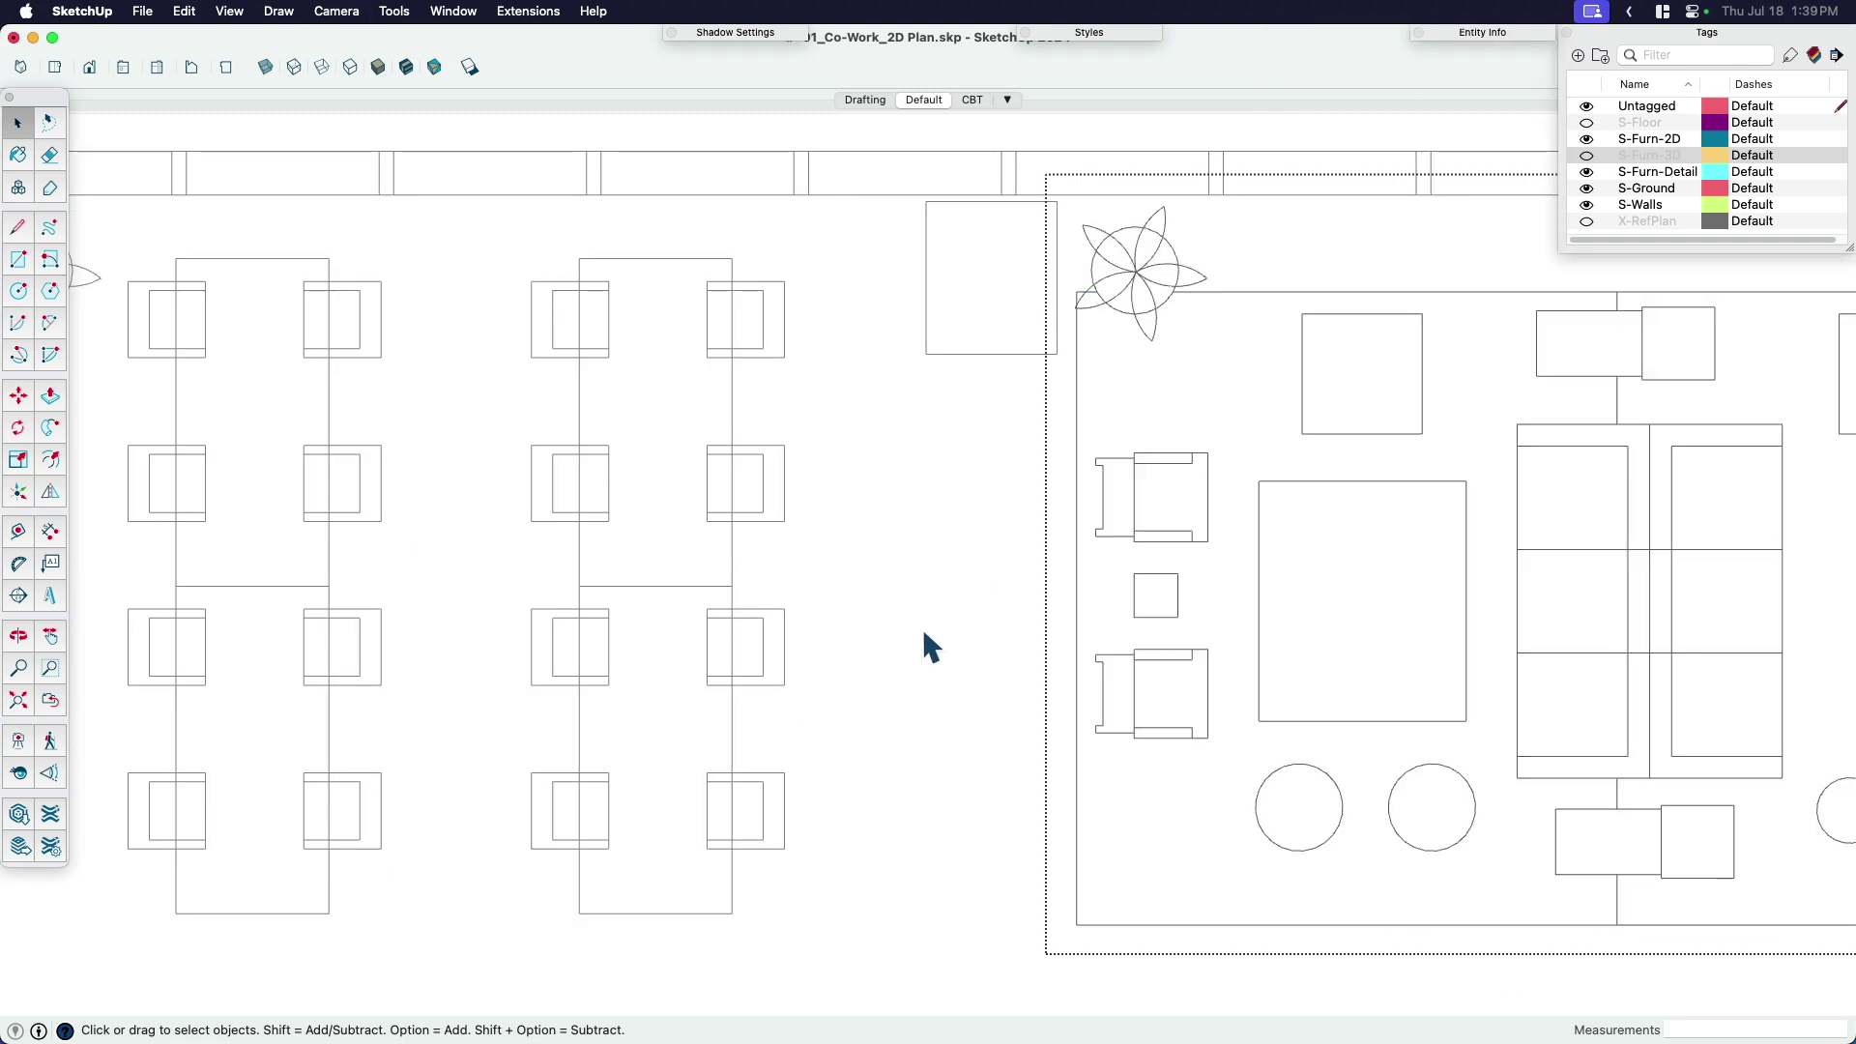
Switch the S-Furn-3D tag back on and recentre on the lounge's 3D sofas.
scroll(922, 626, down, 3)
shift+middle_drag(922, 627, 954, 624)
scroll(956, 638, right, 4)
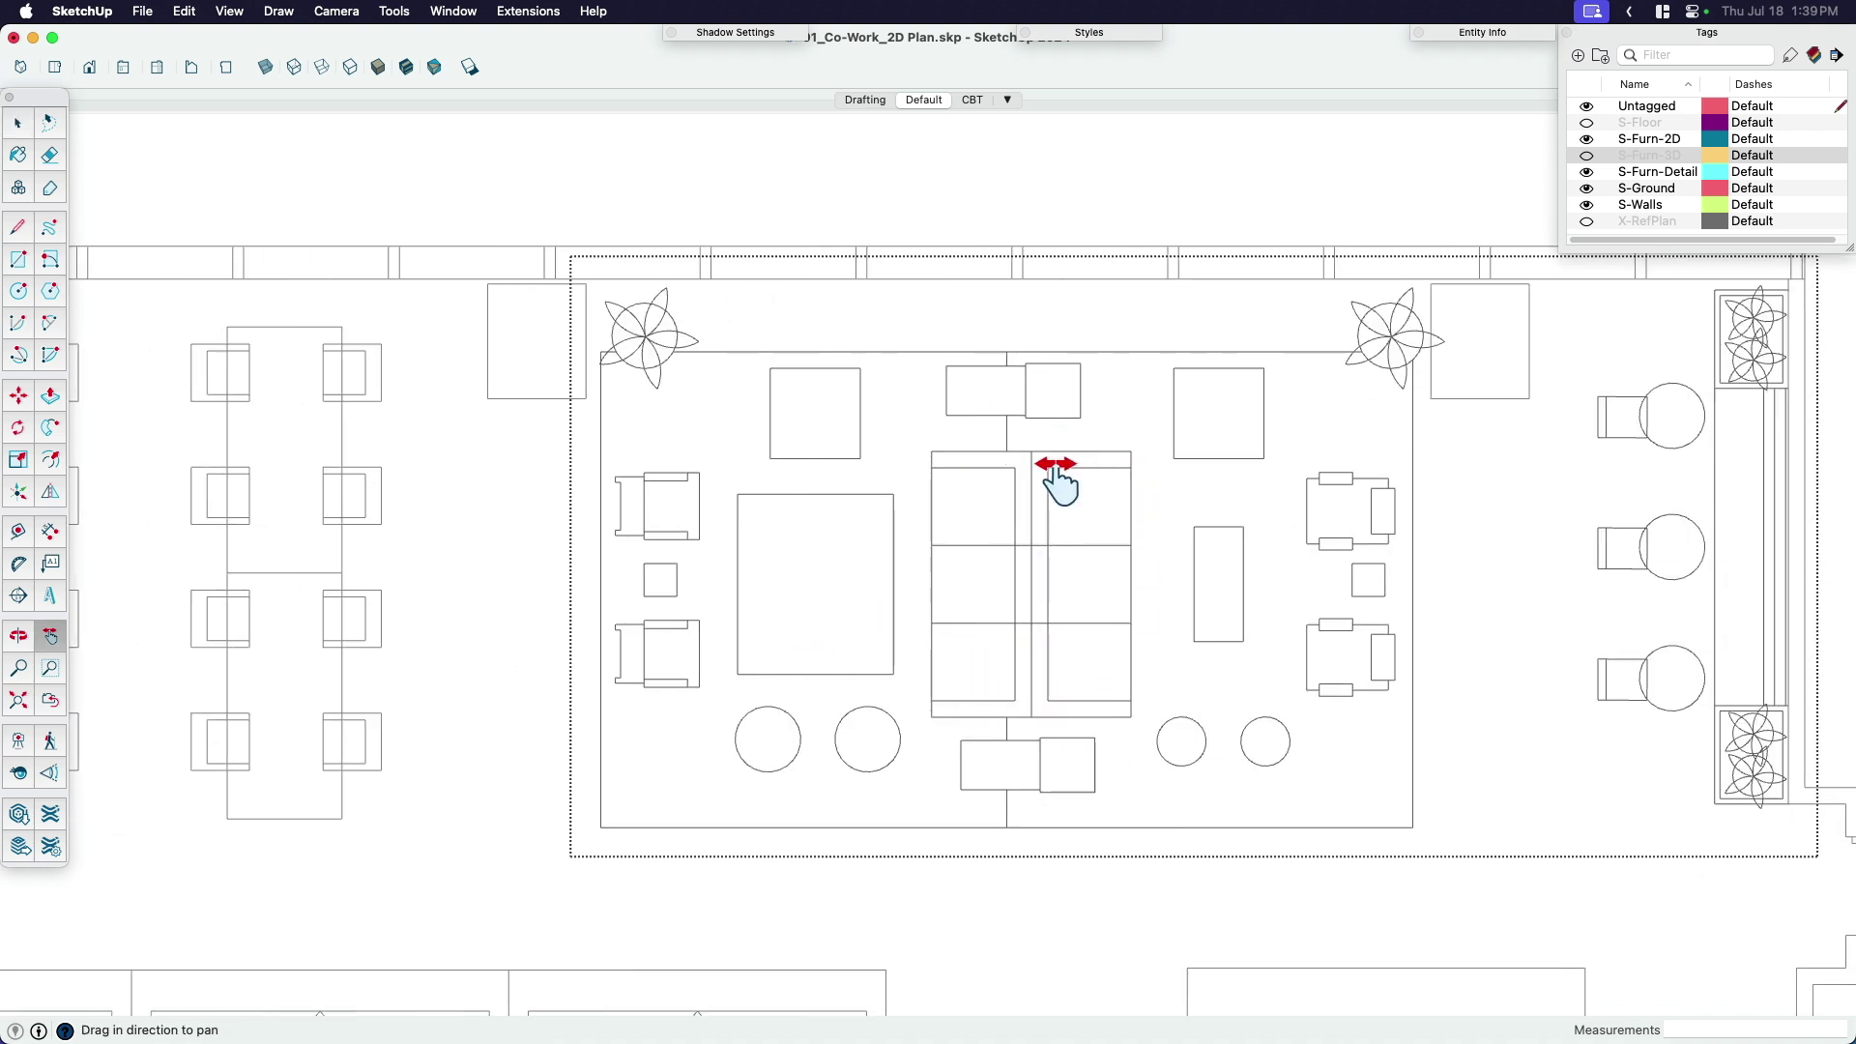
scroll(1069, 542, up, 4)
click(1588, 157)
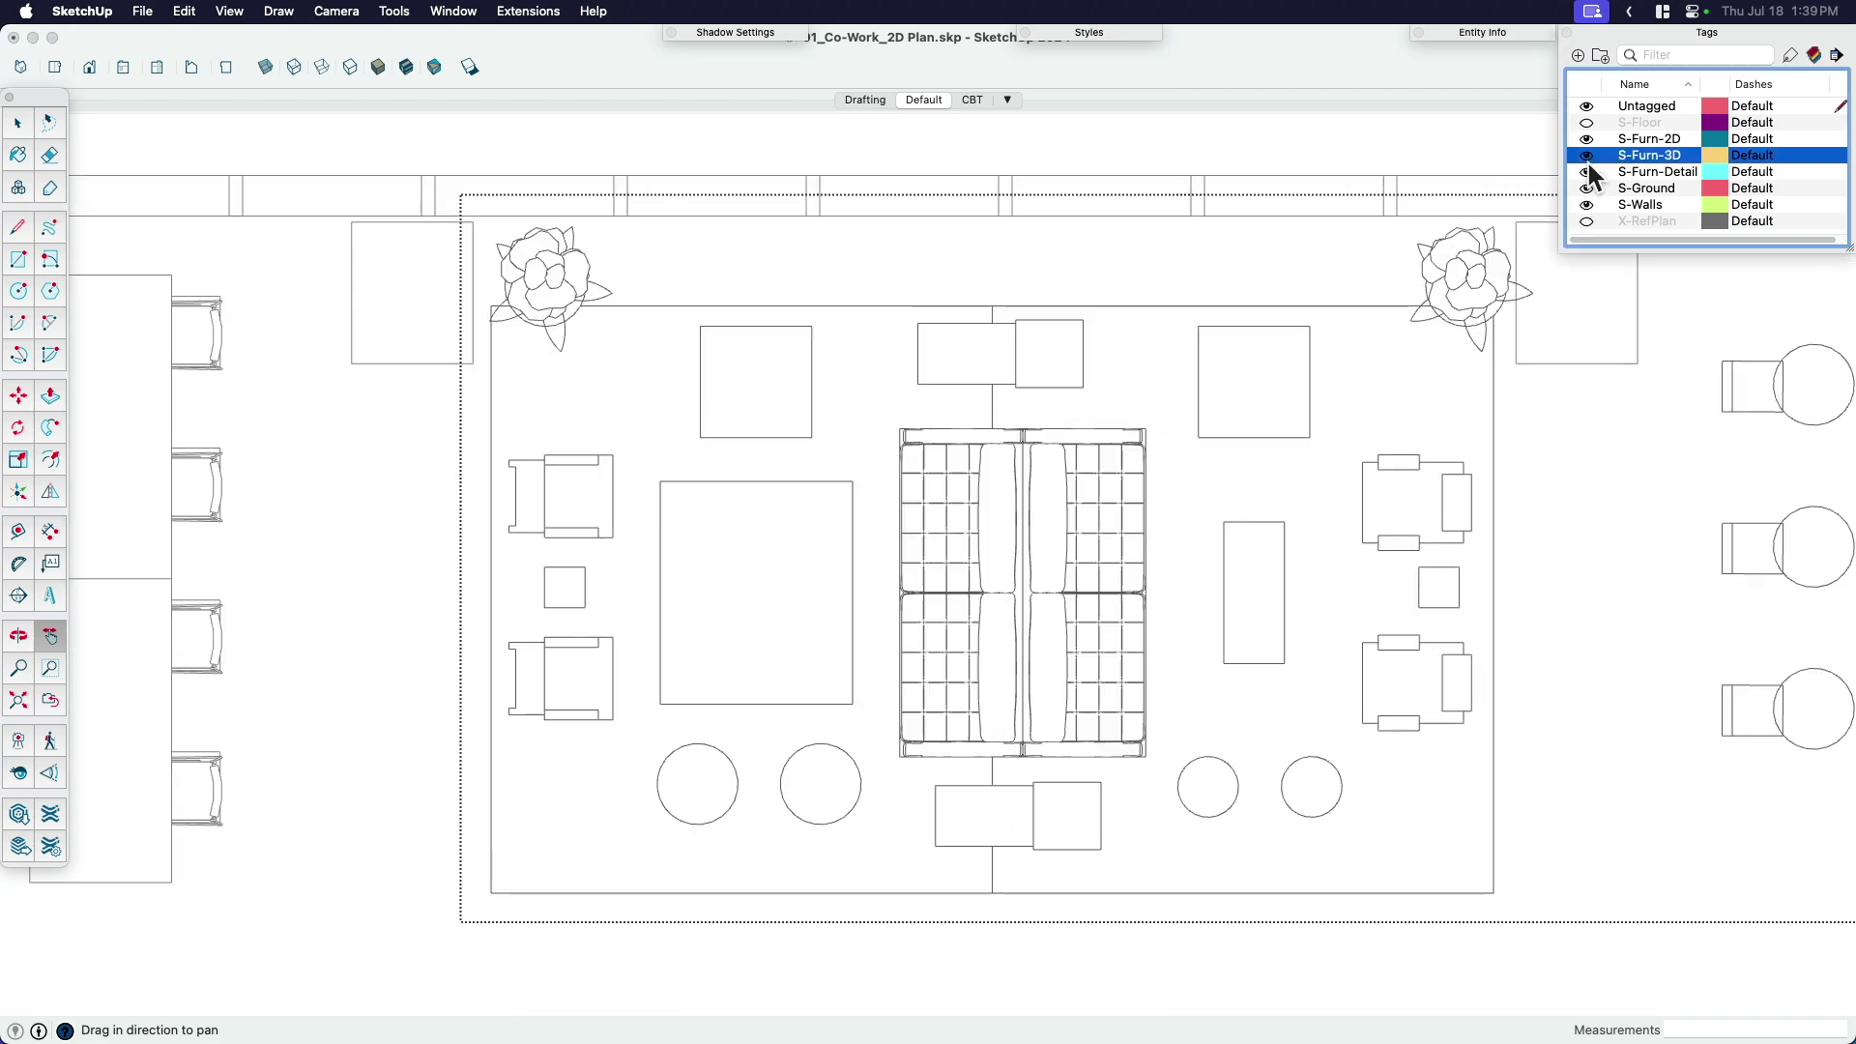
middle_drag(1001, 681, 1078, 179)
double_click(1076, 179)
Orbit into a tilted 3D view of the floor showing plants, chairs and back-to-back sofas.
key(space)
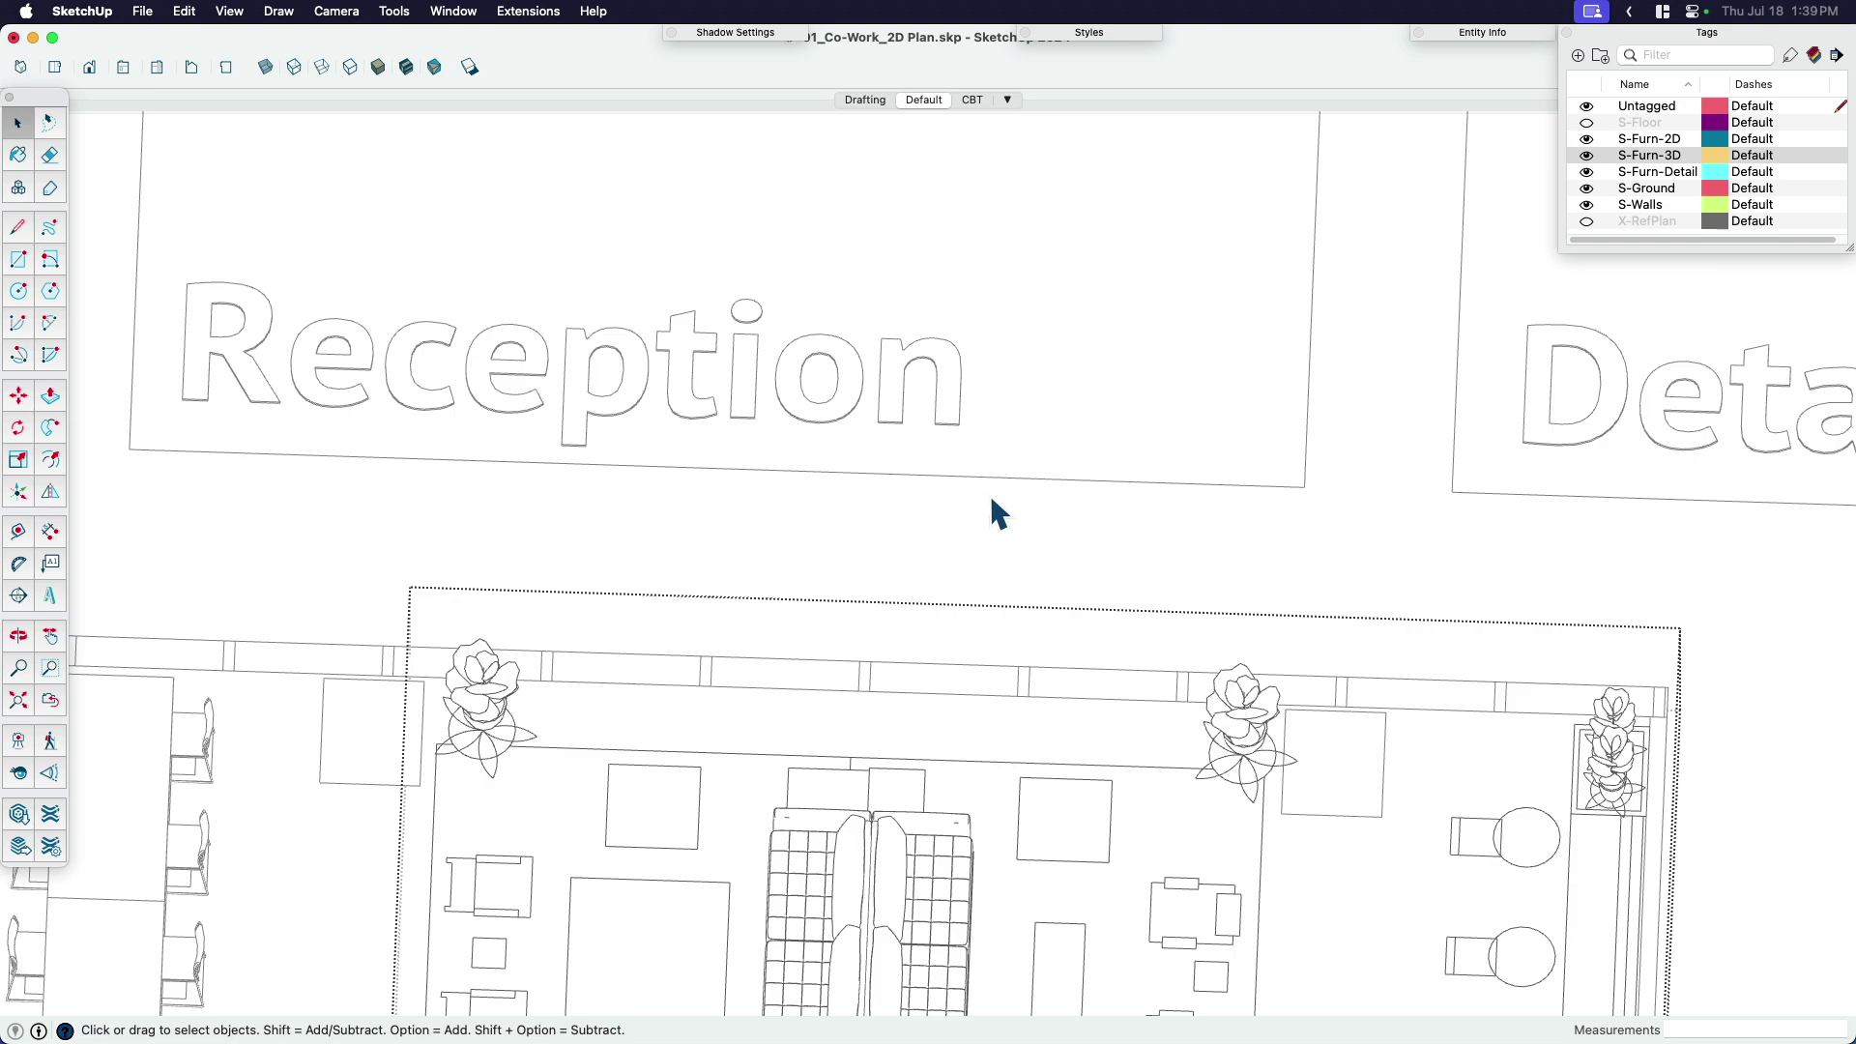
click(1018, 539)
shift+middle_drag(1155, 569, 899, 356)
scroll(1064, 633, down, 5)
scroll(870, 600, up, 4)
scroll(883, 590, up, 5)
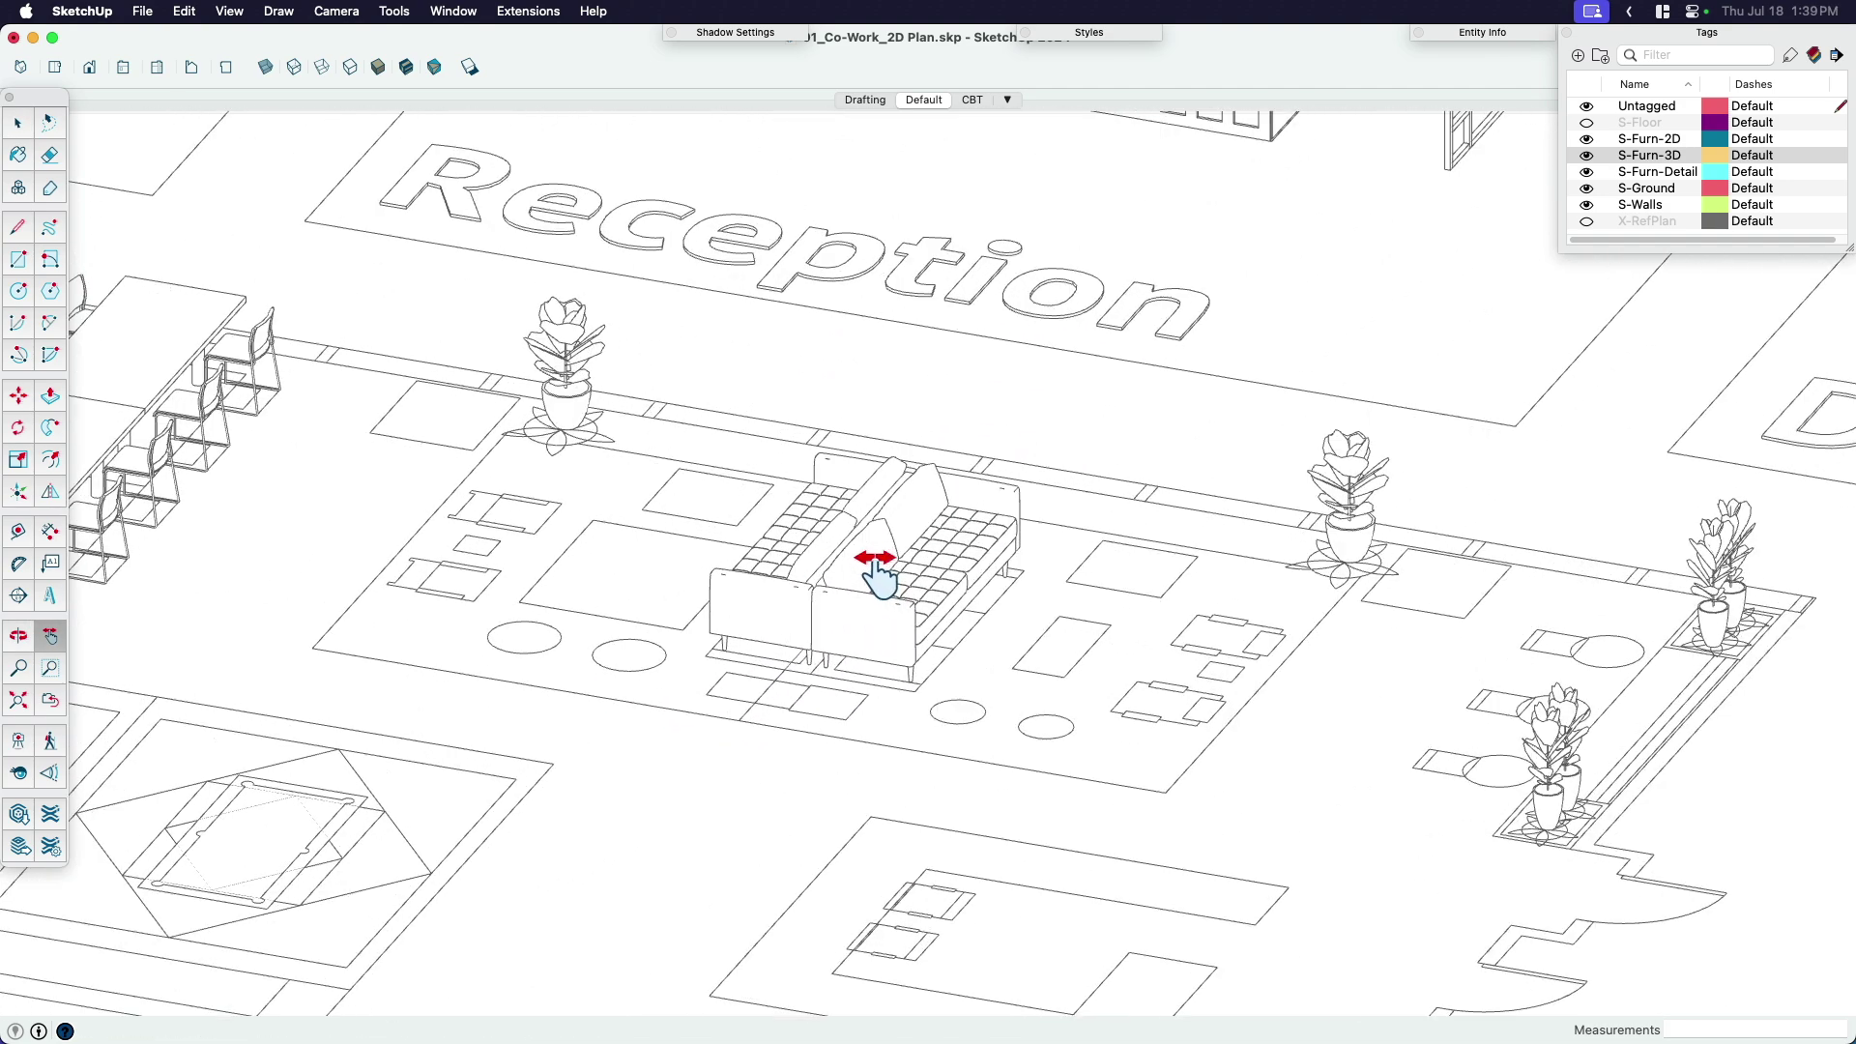
scroll(938, 630, down, 3)
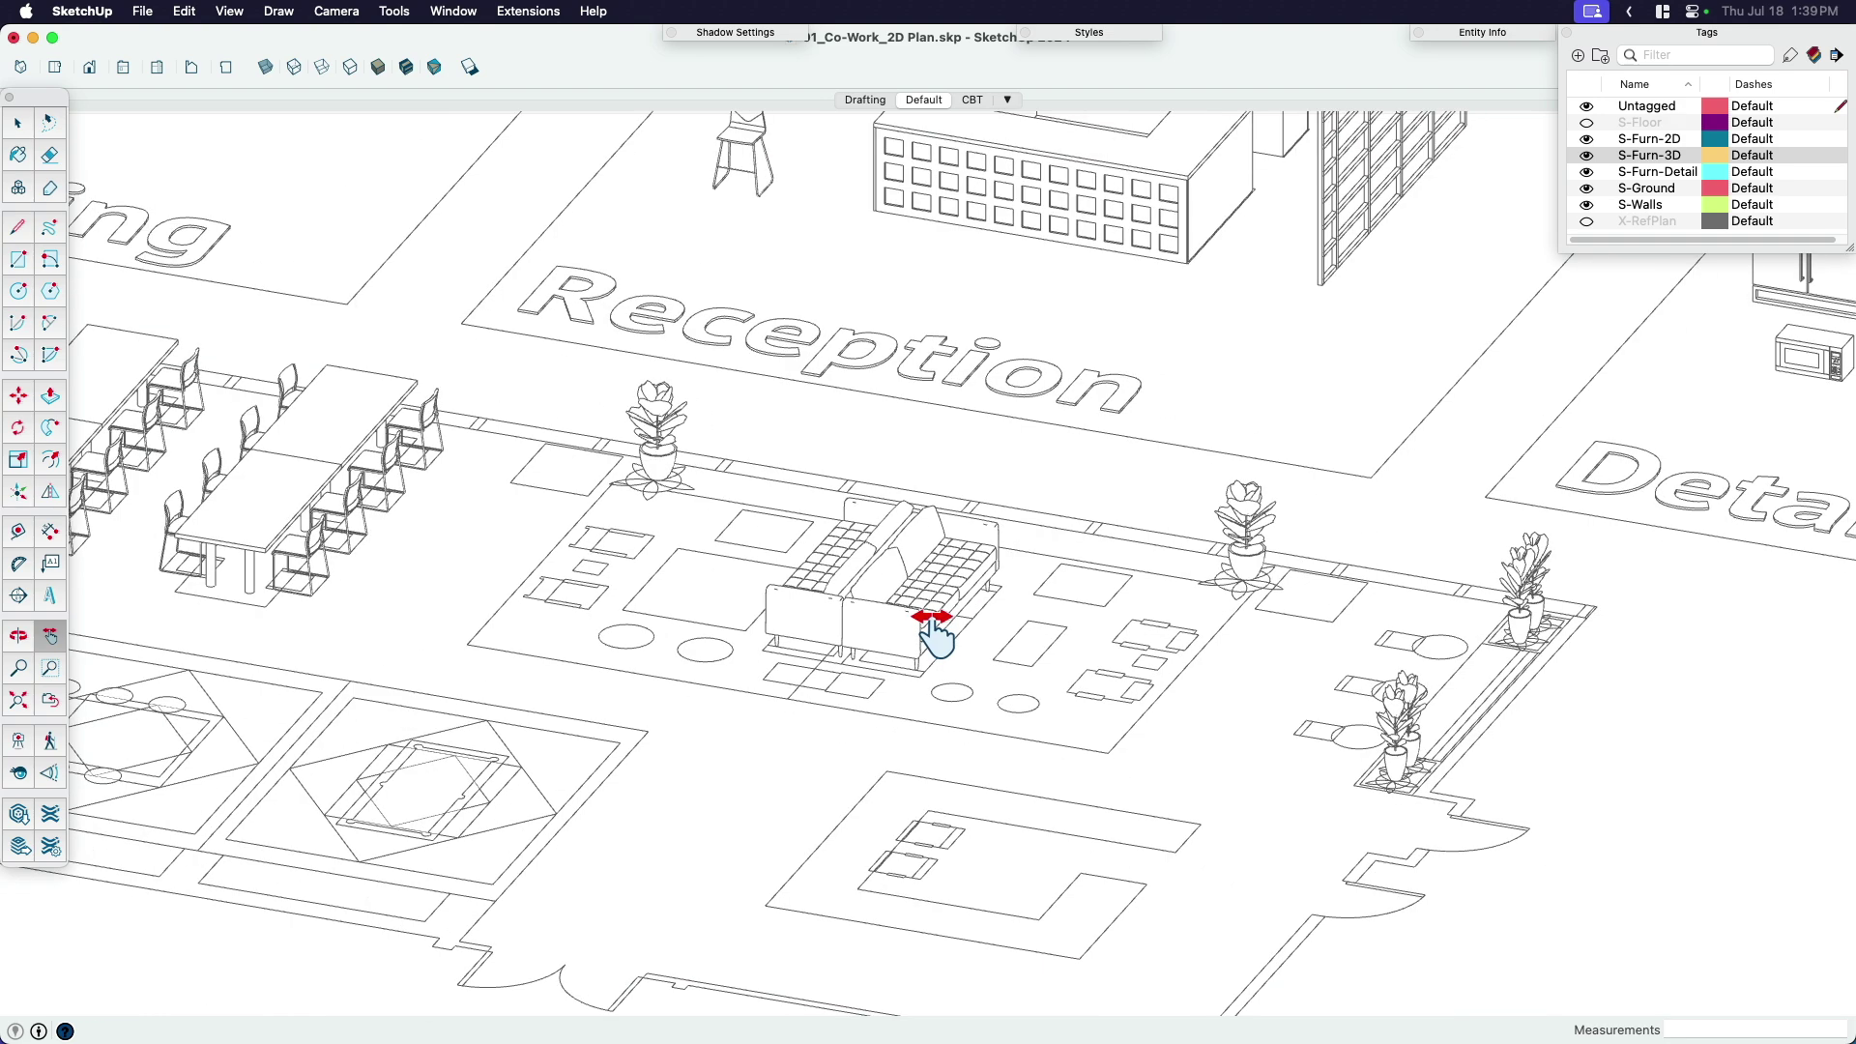
key(space)
Bring the Context area's double door into the centre of the view.
scroll(884, 661, down, 6)
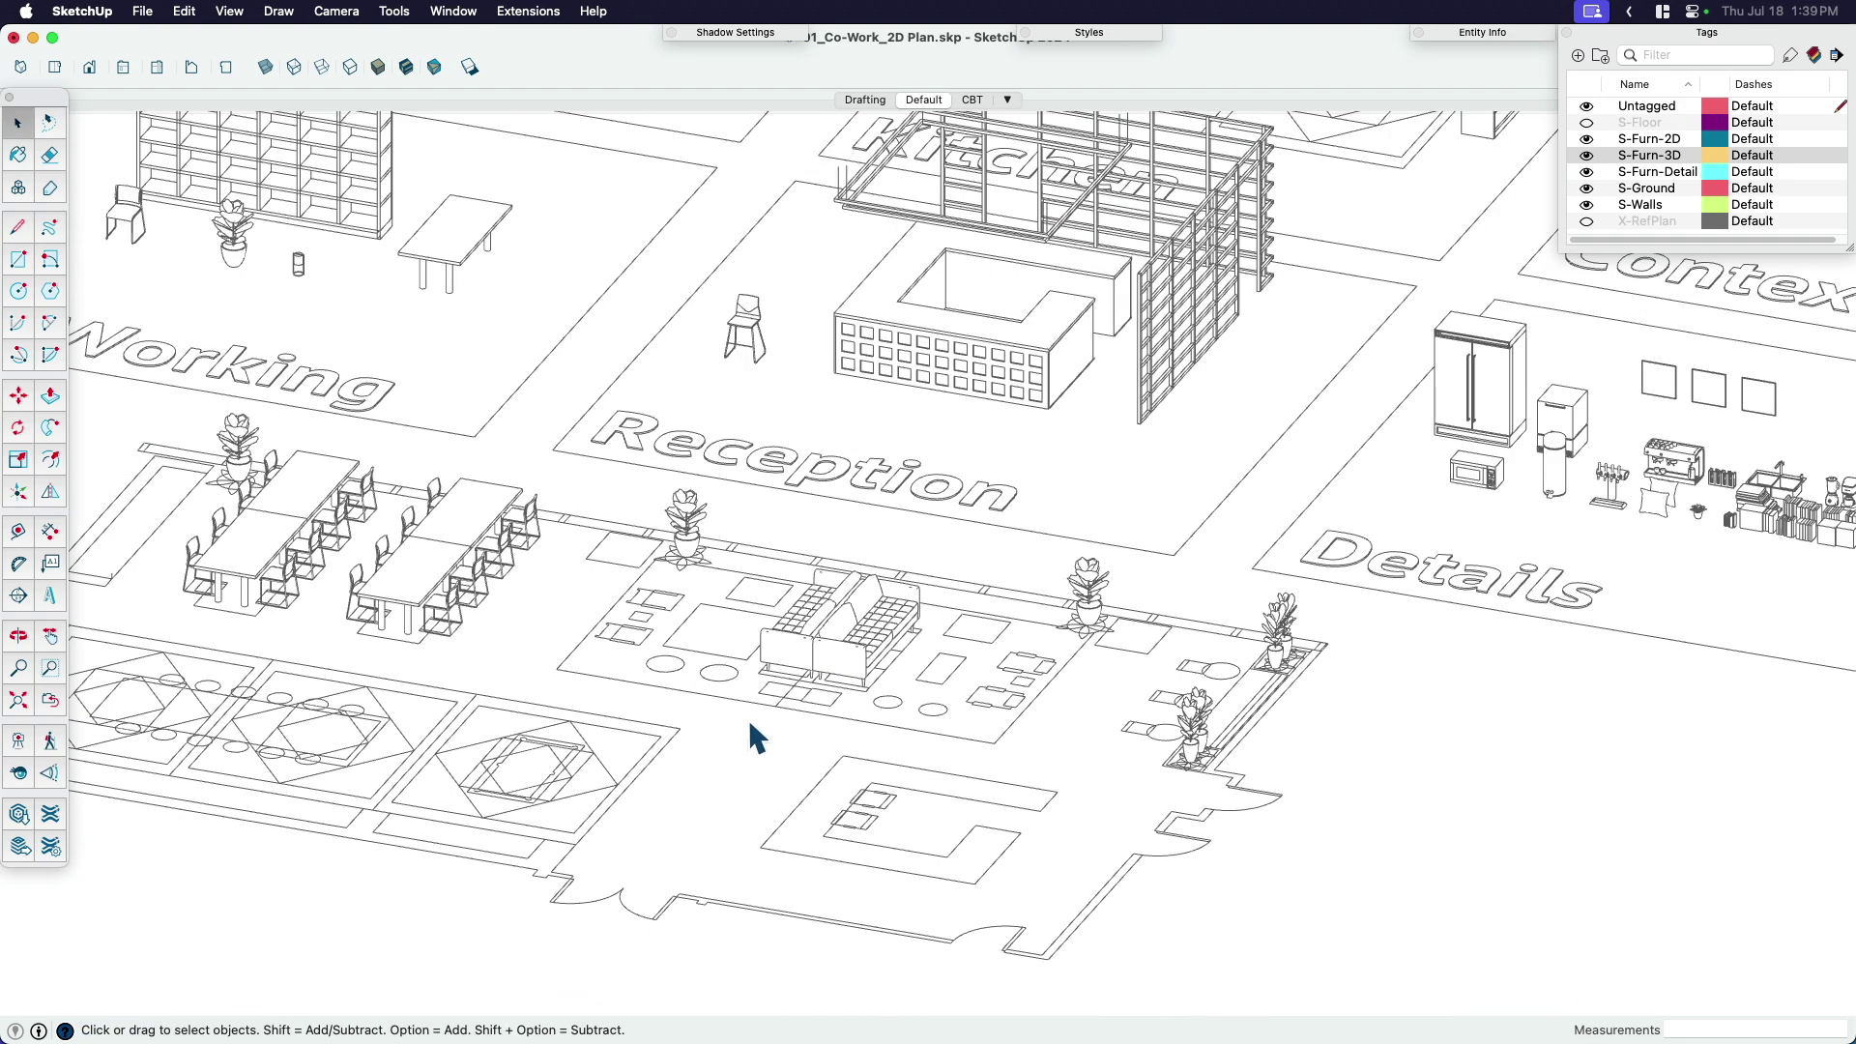
scroll(1486, 338, up, 5)
click(1486, 338)
key(h)
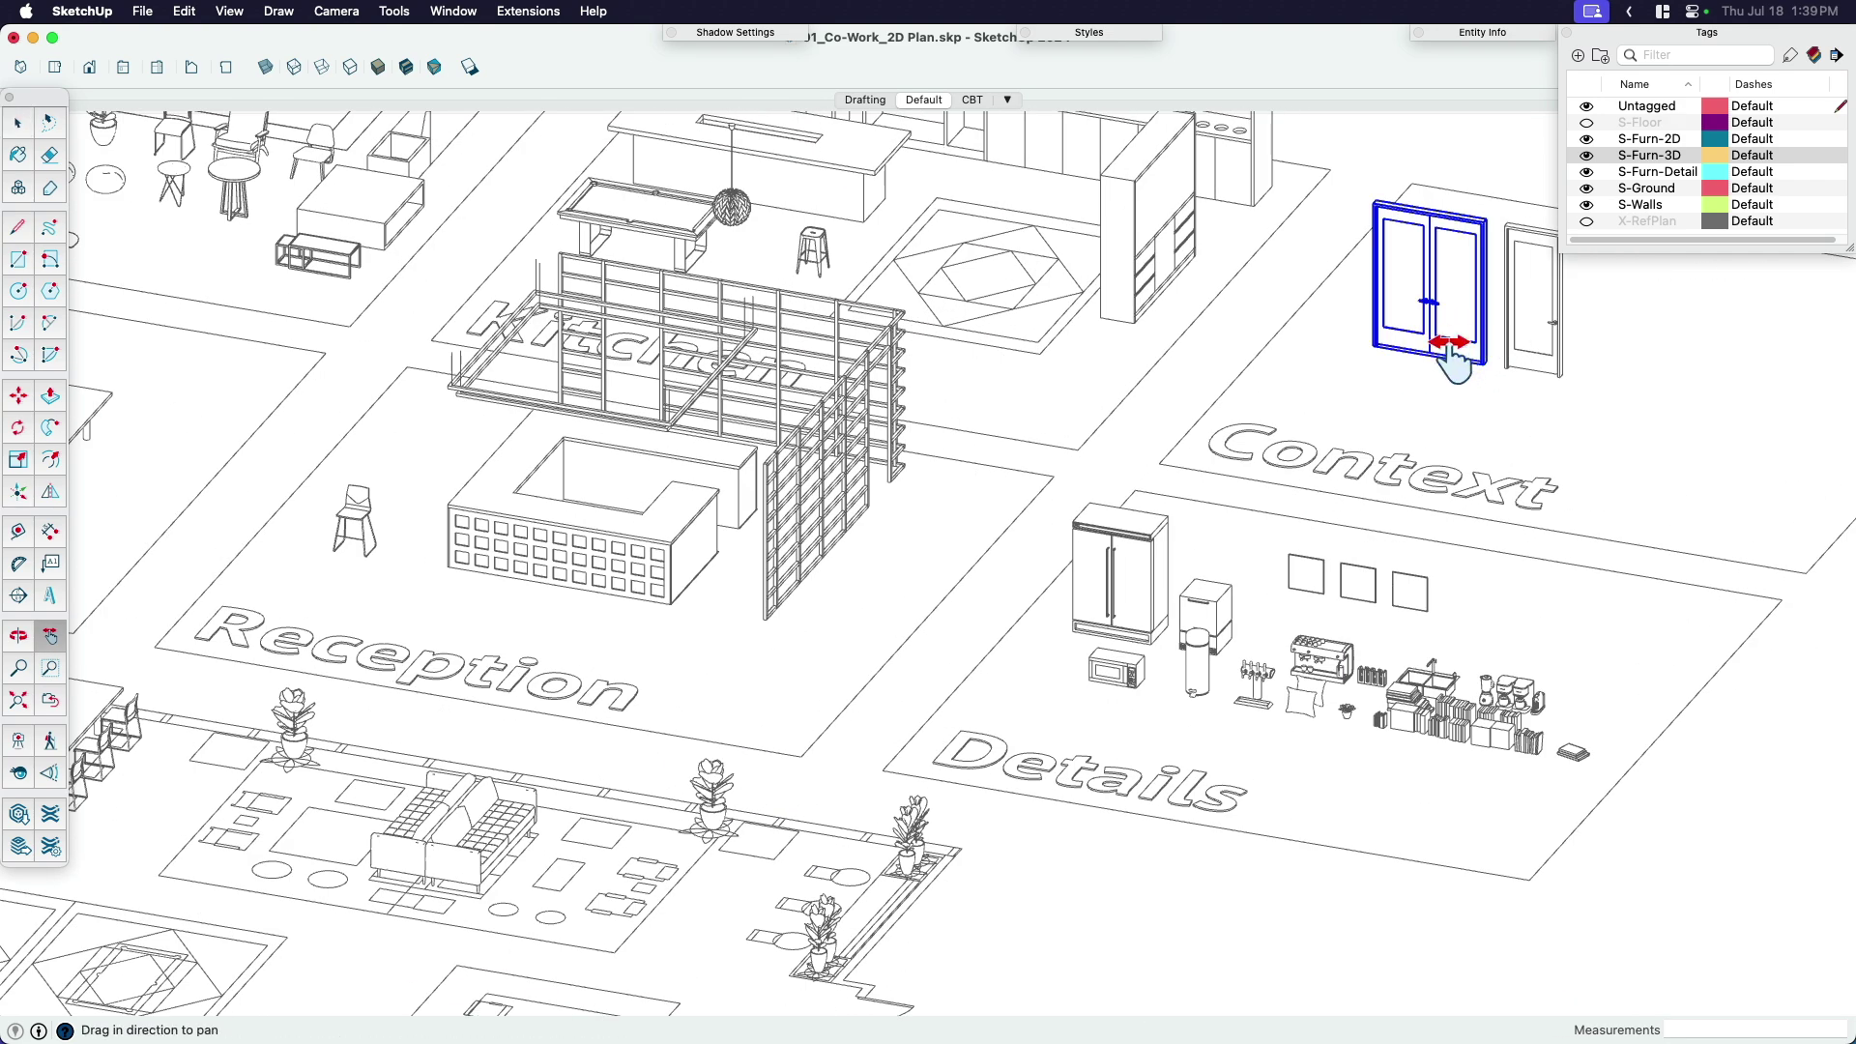
drag(1450, 356, 1305, 519)
scroll(1305, 518, up, 2)
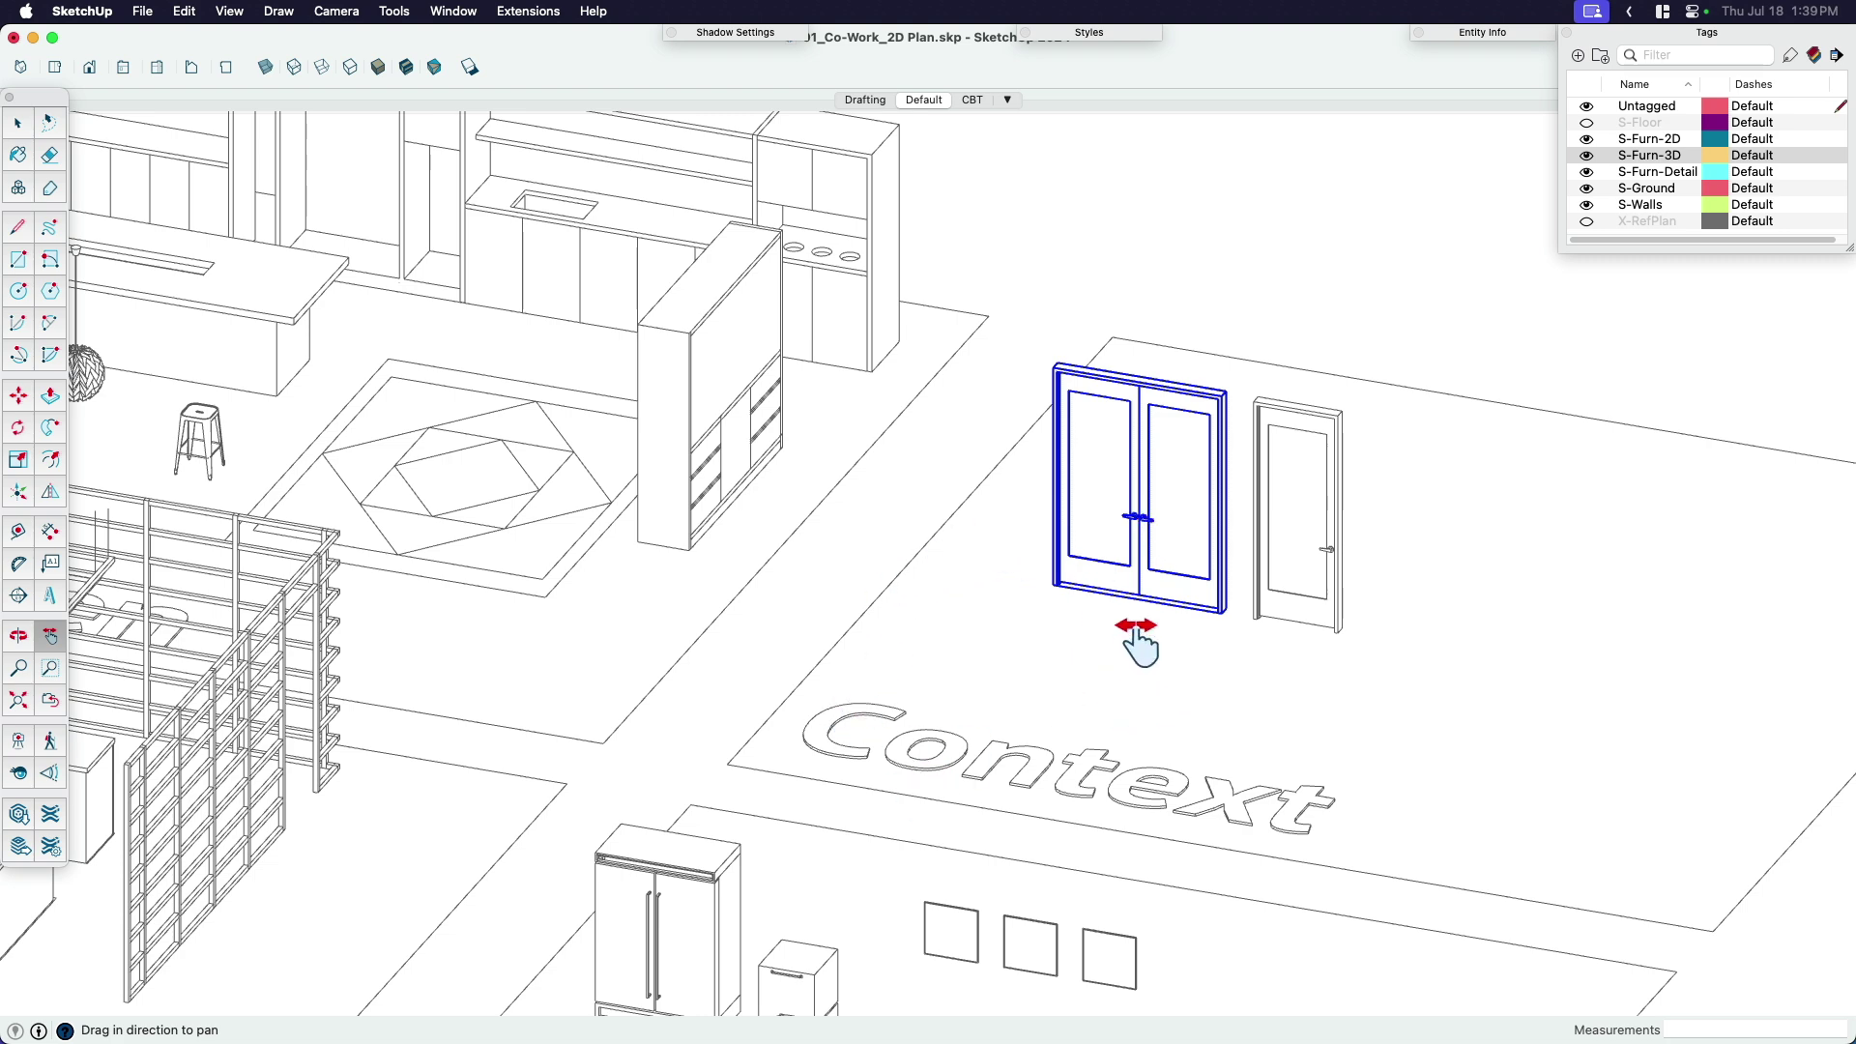
scroll(1209, 519, down, 5)
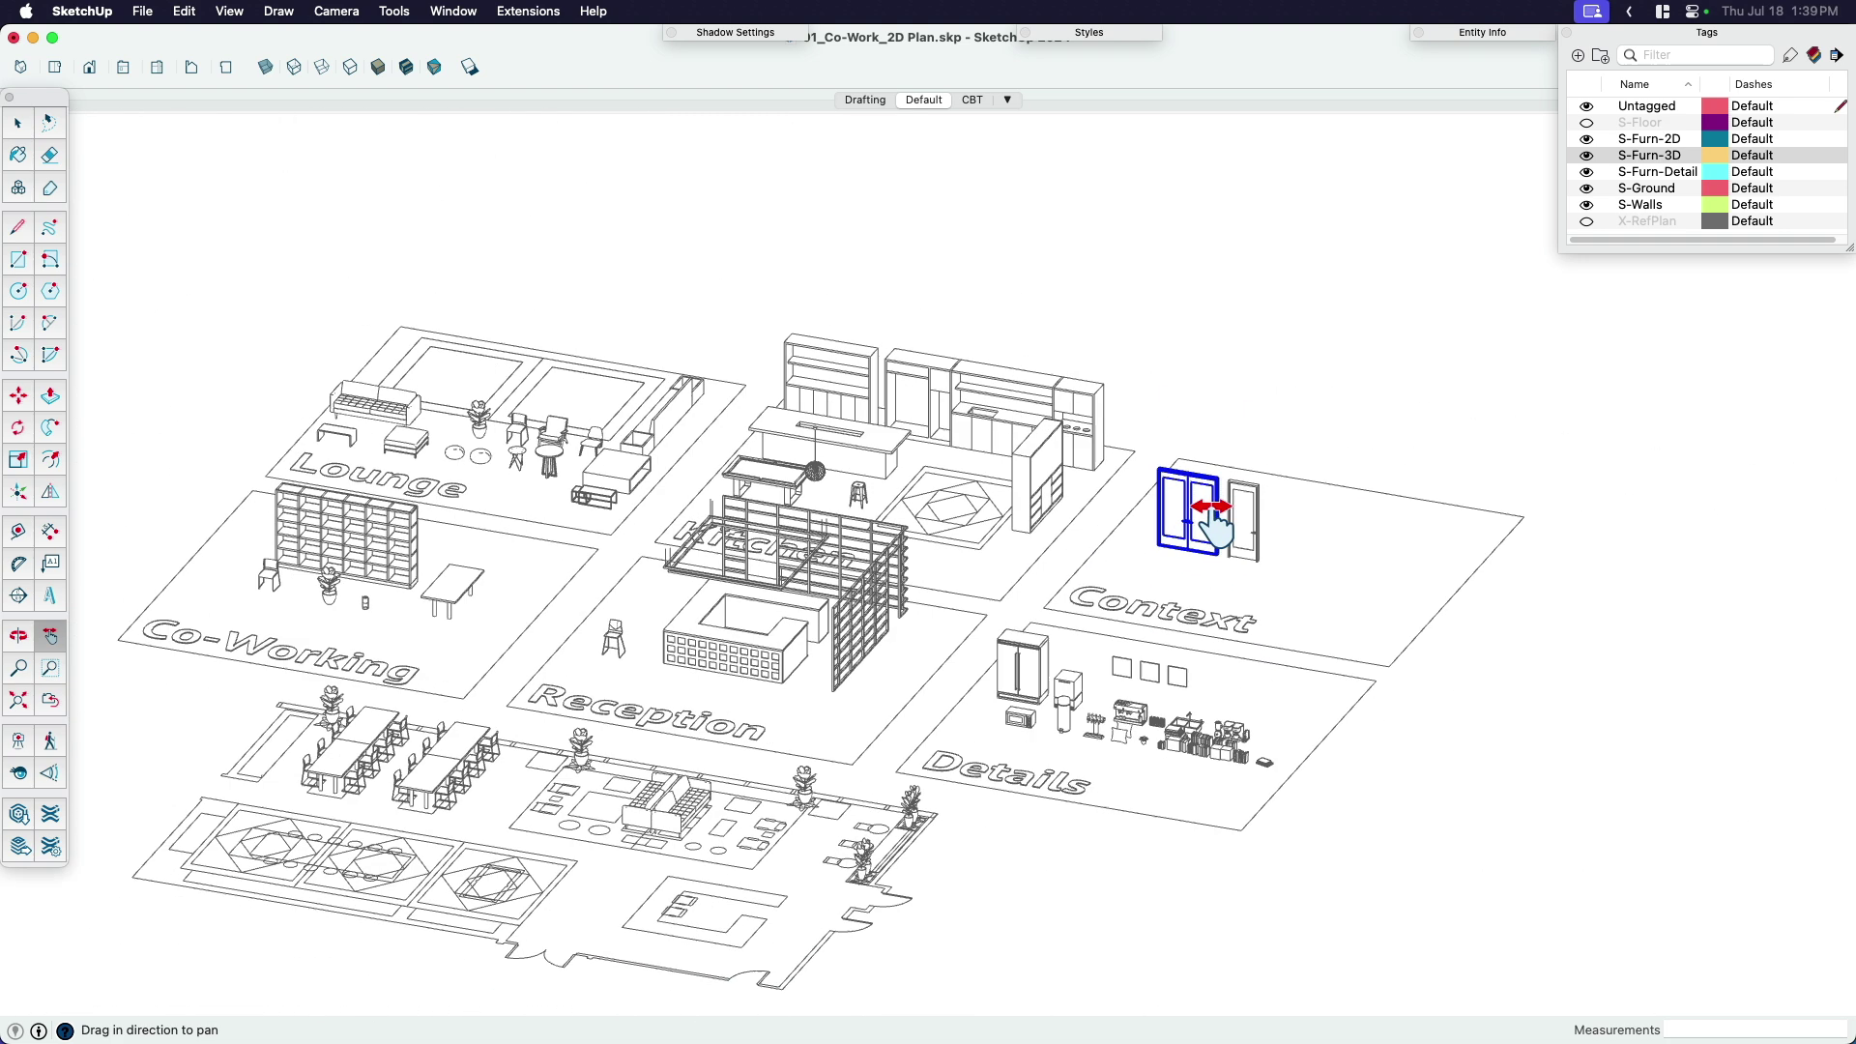
key(space)
scroll(549, 960, up, 4)
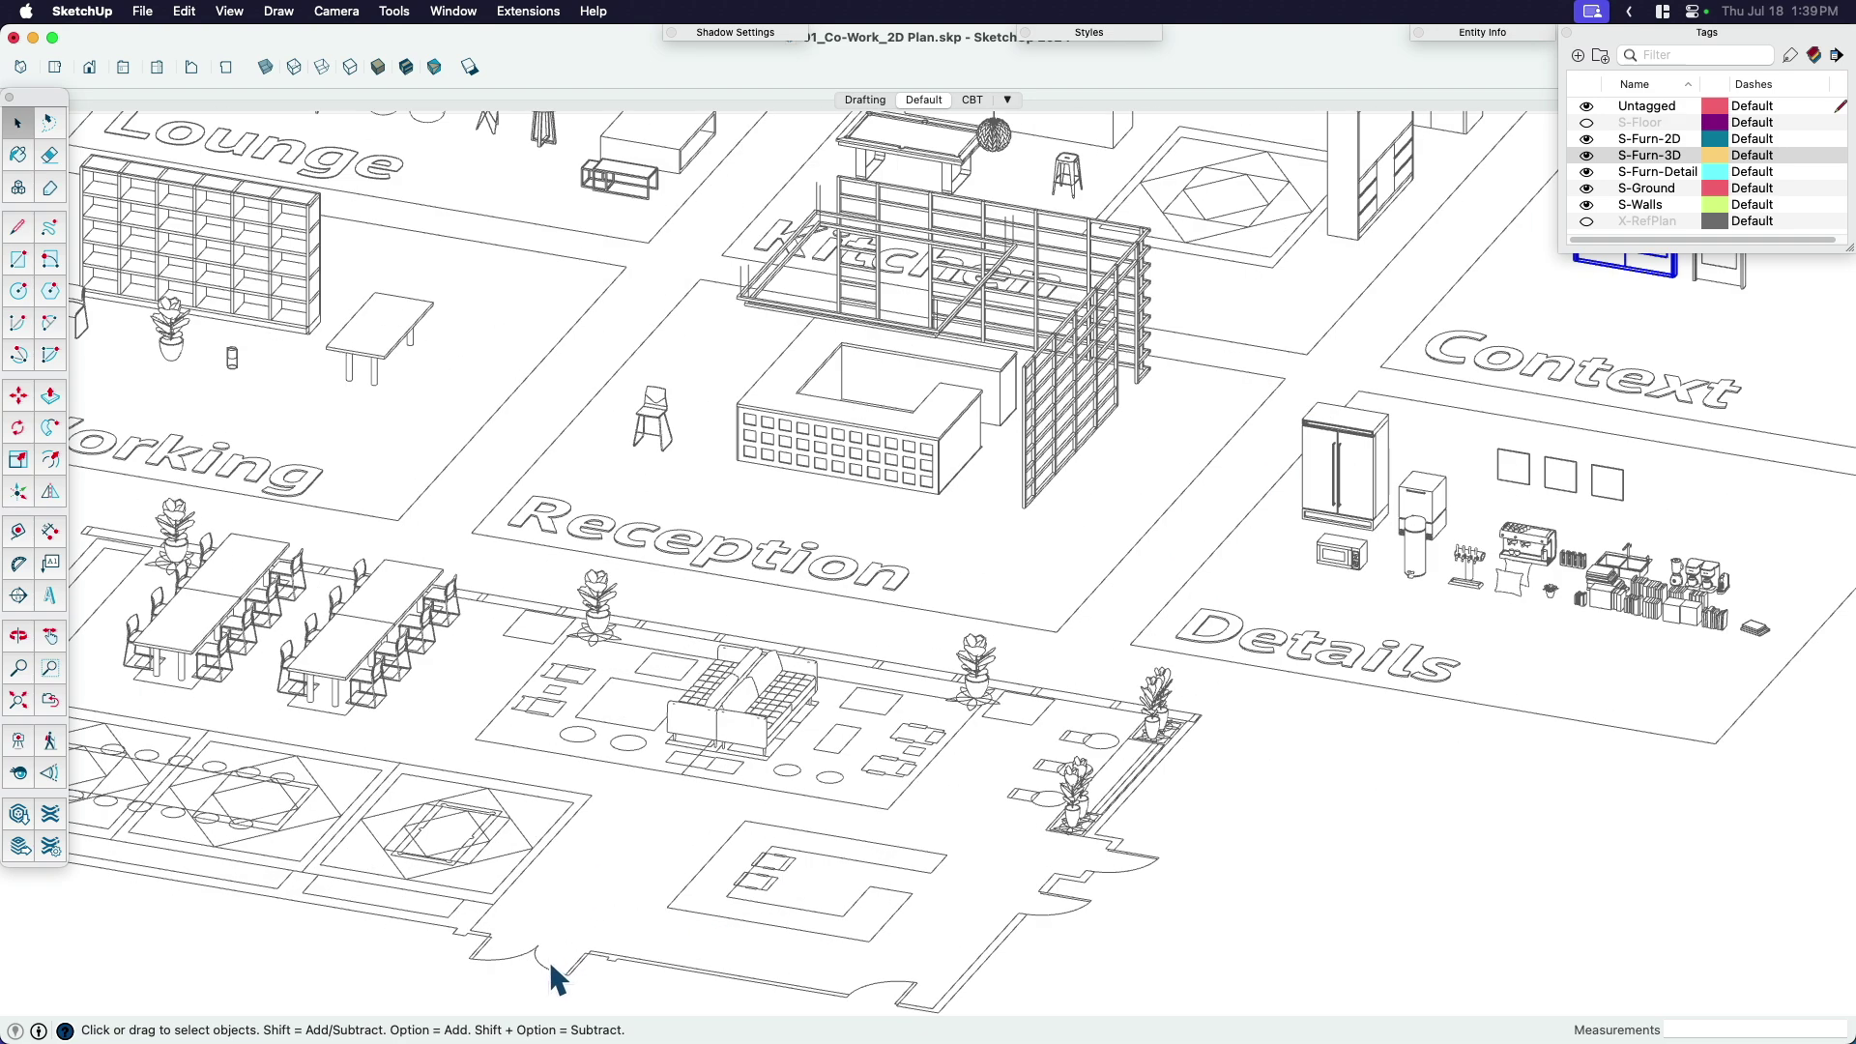
Enter the floor plan group, then the double door group, for editing.
click(546, 962)
double_click(544, 962)
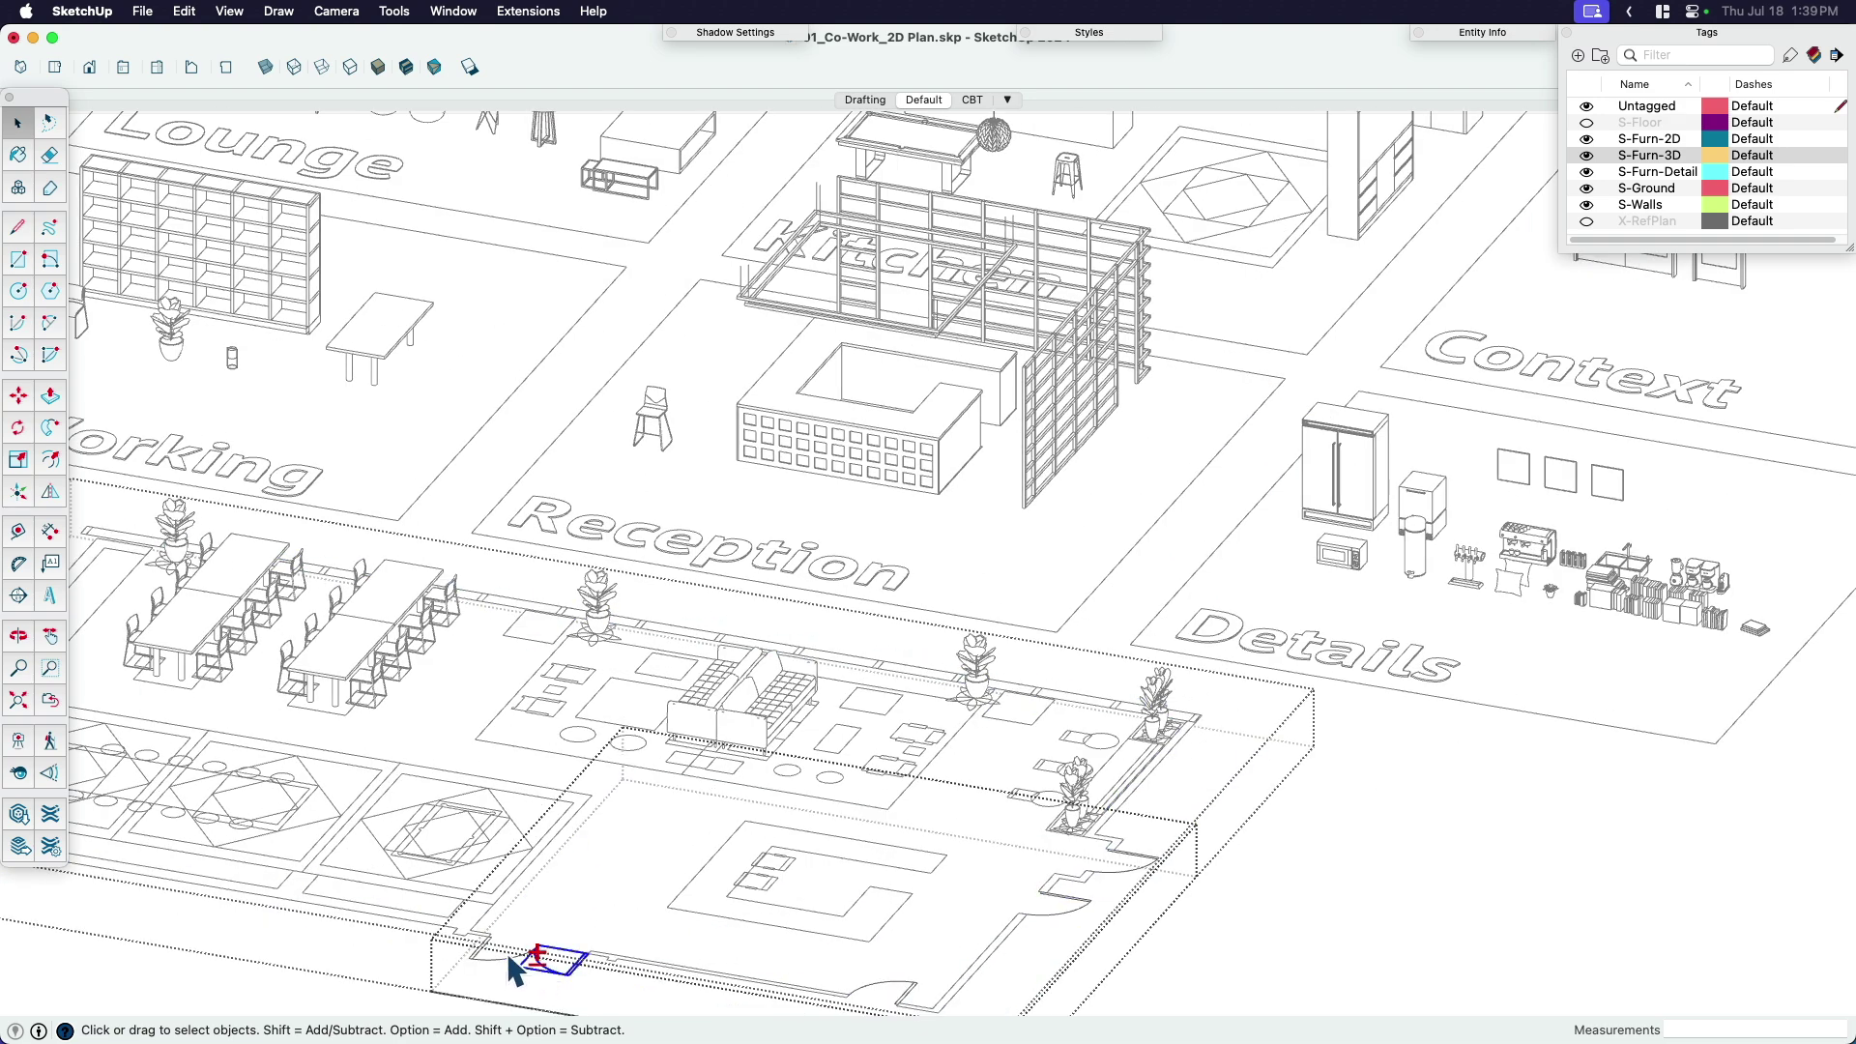
scroll(580, 952, down, 5)
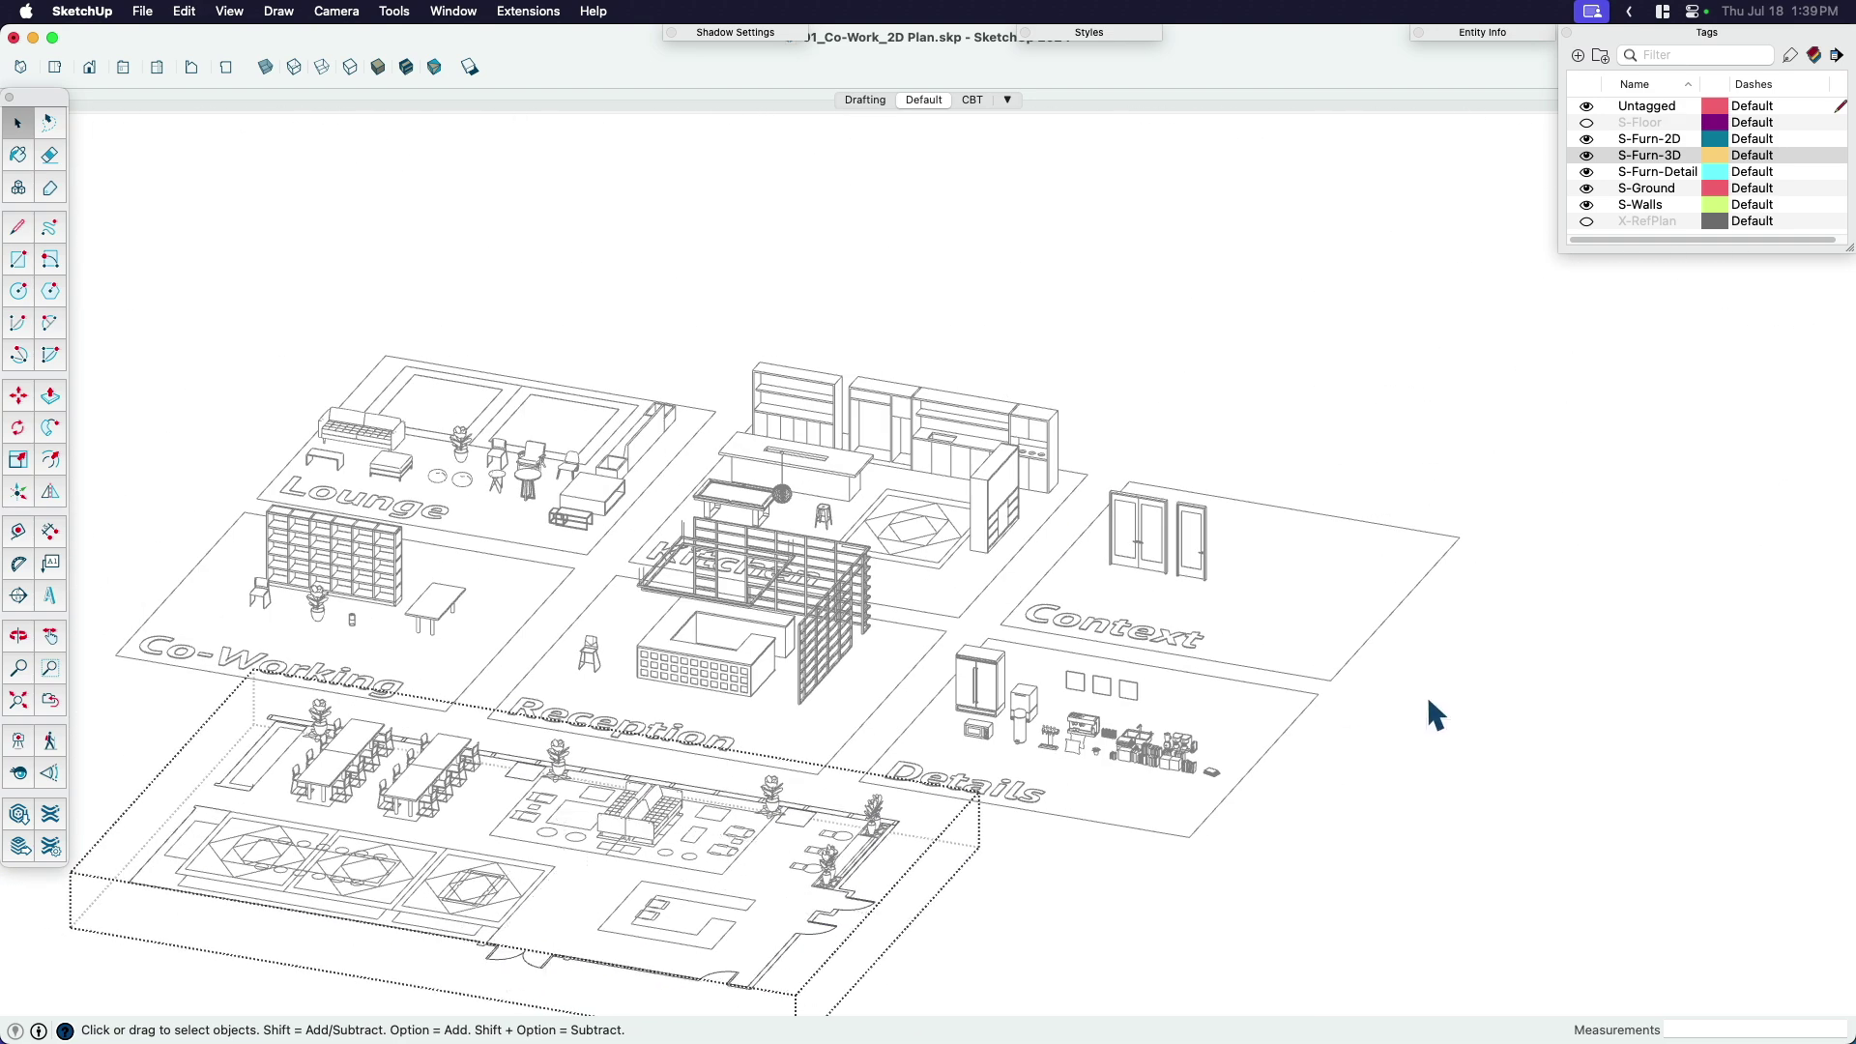
scroll(1276, 594, up, 7)
click(1137, 604)
scroll(1139, 595, up, 2)
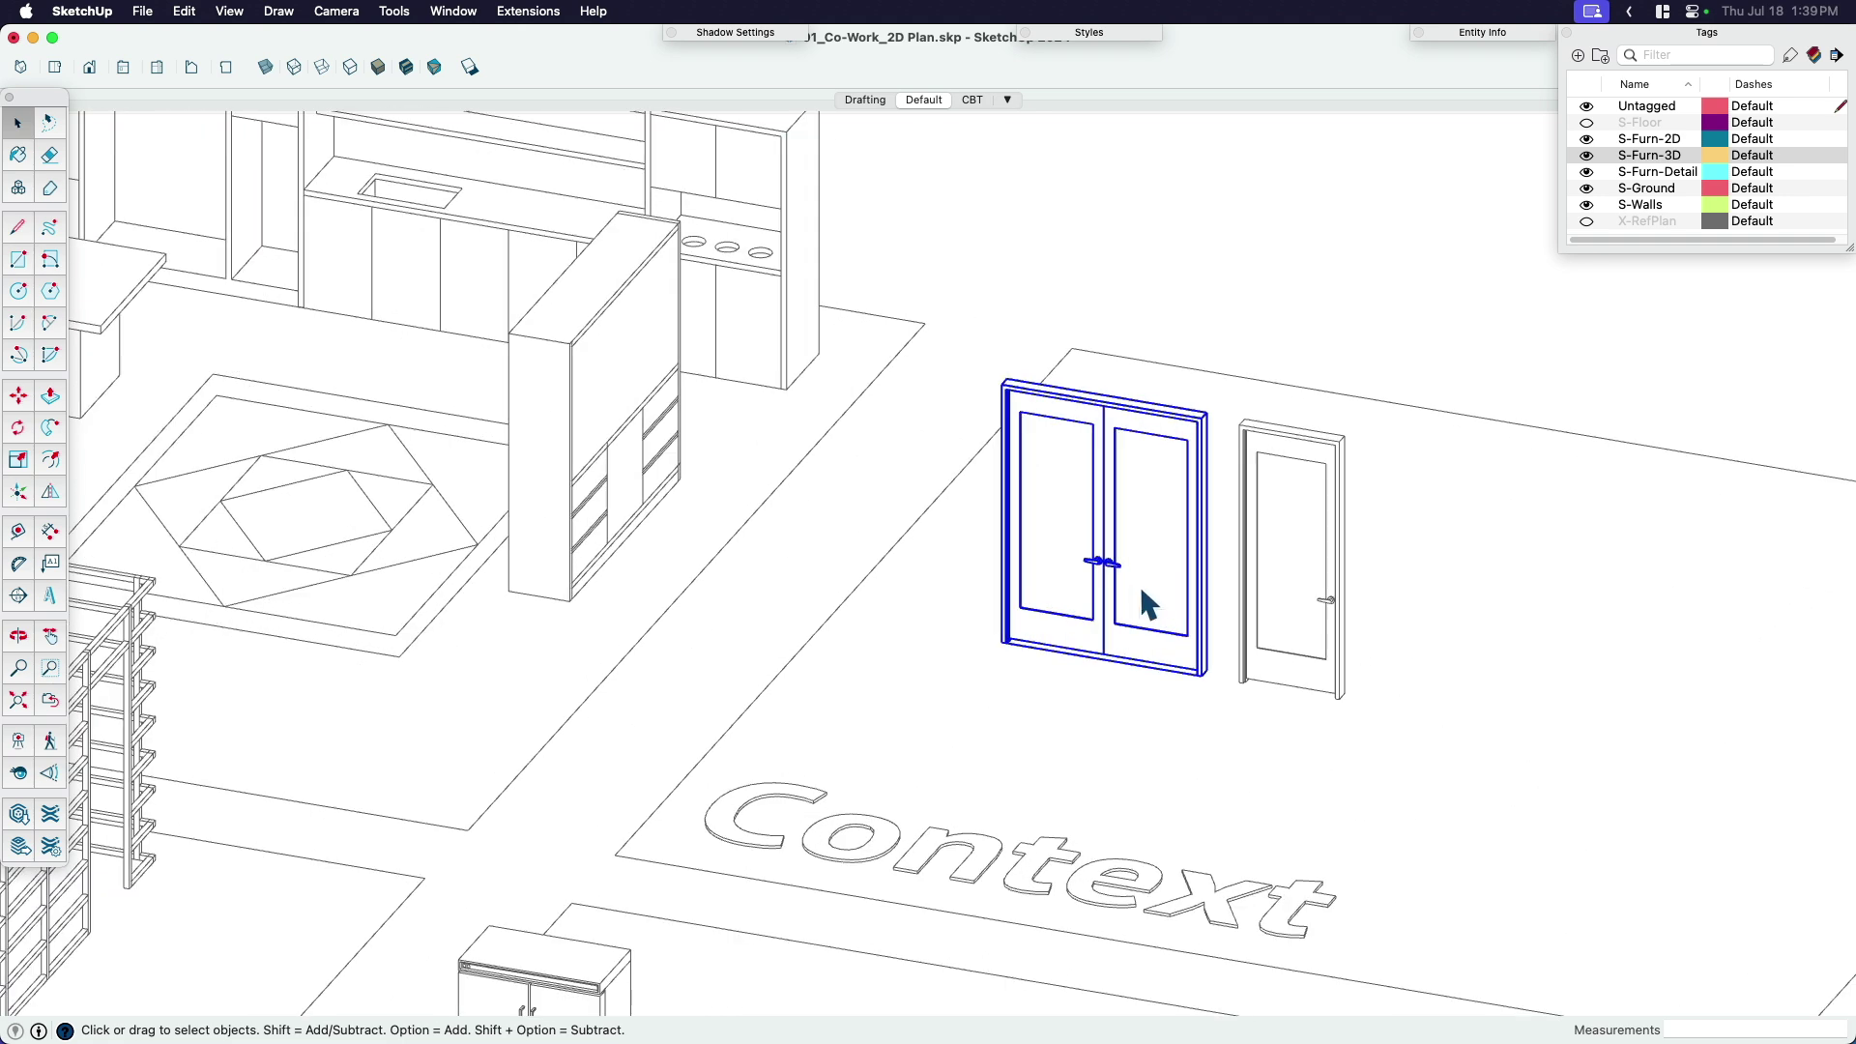
double_click(1146, 595)
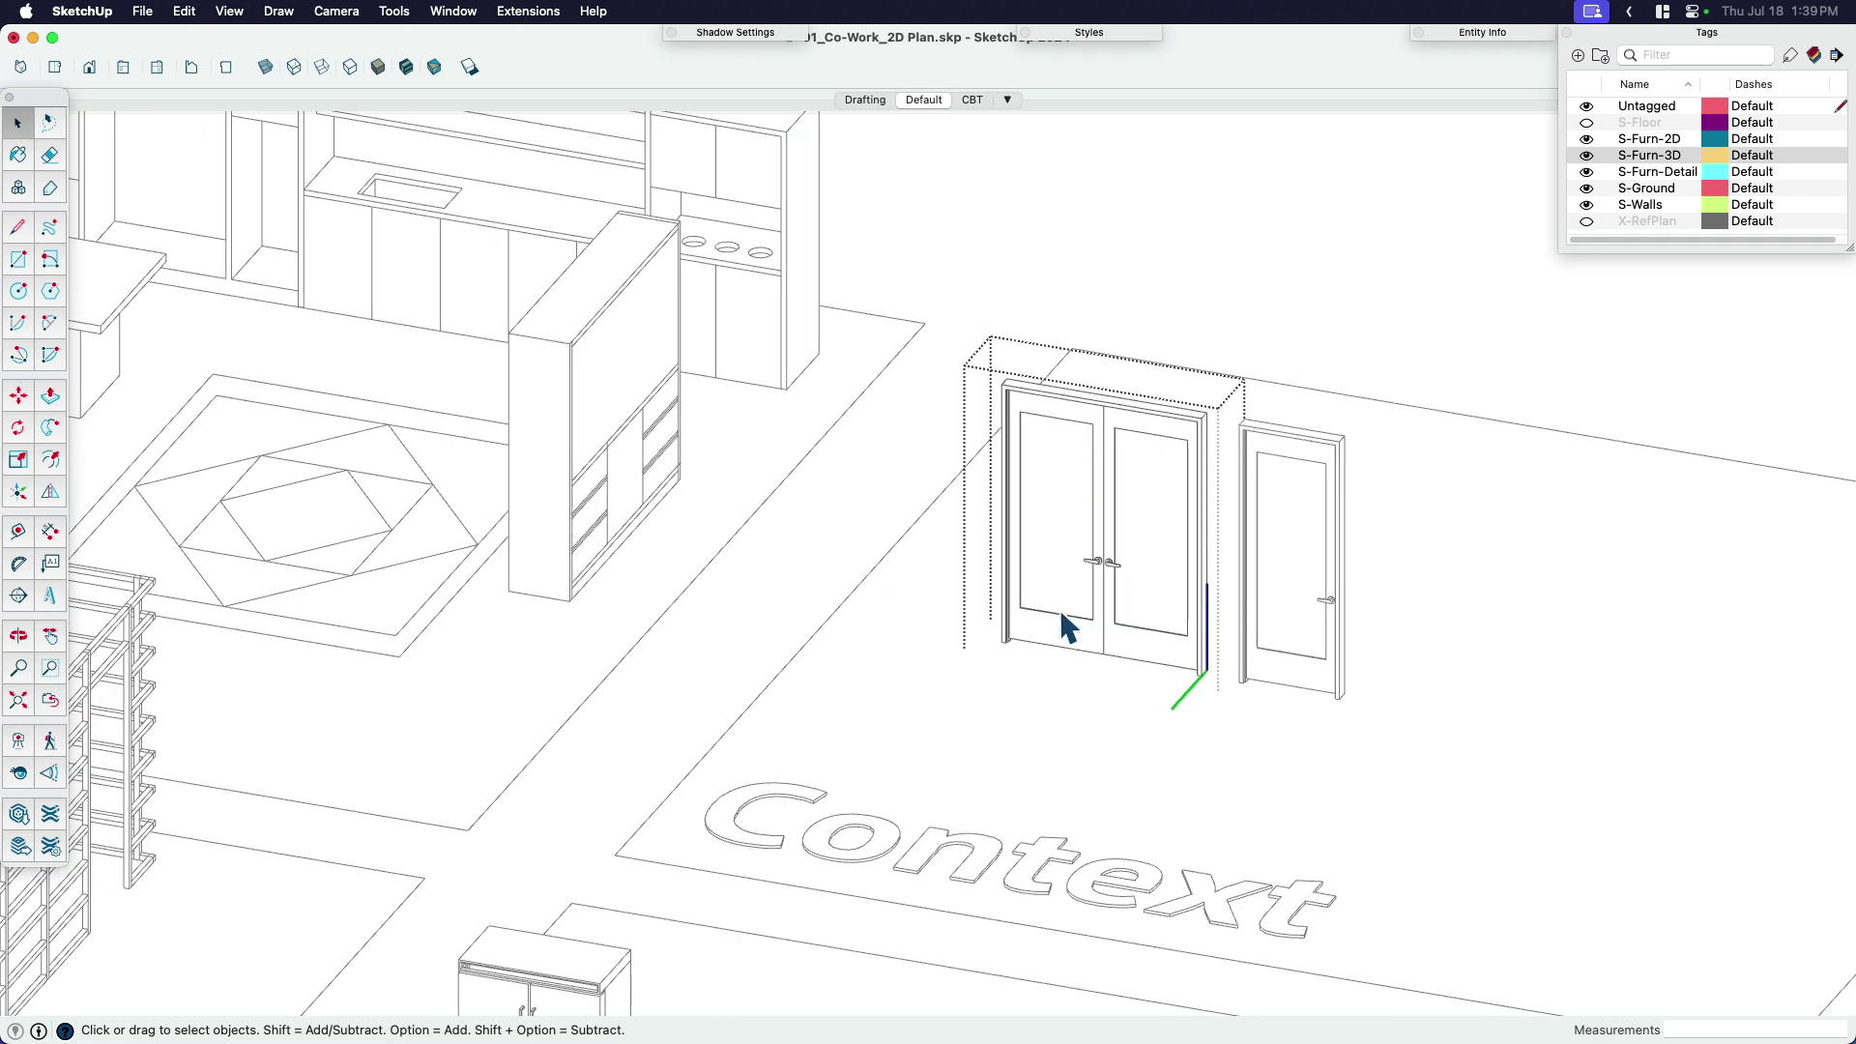
Paste the copied 2D door swing into the door, then squash and flip it.
key(super+v)
scroll(1127, 712, up, 3)
click(1153, 779)
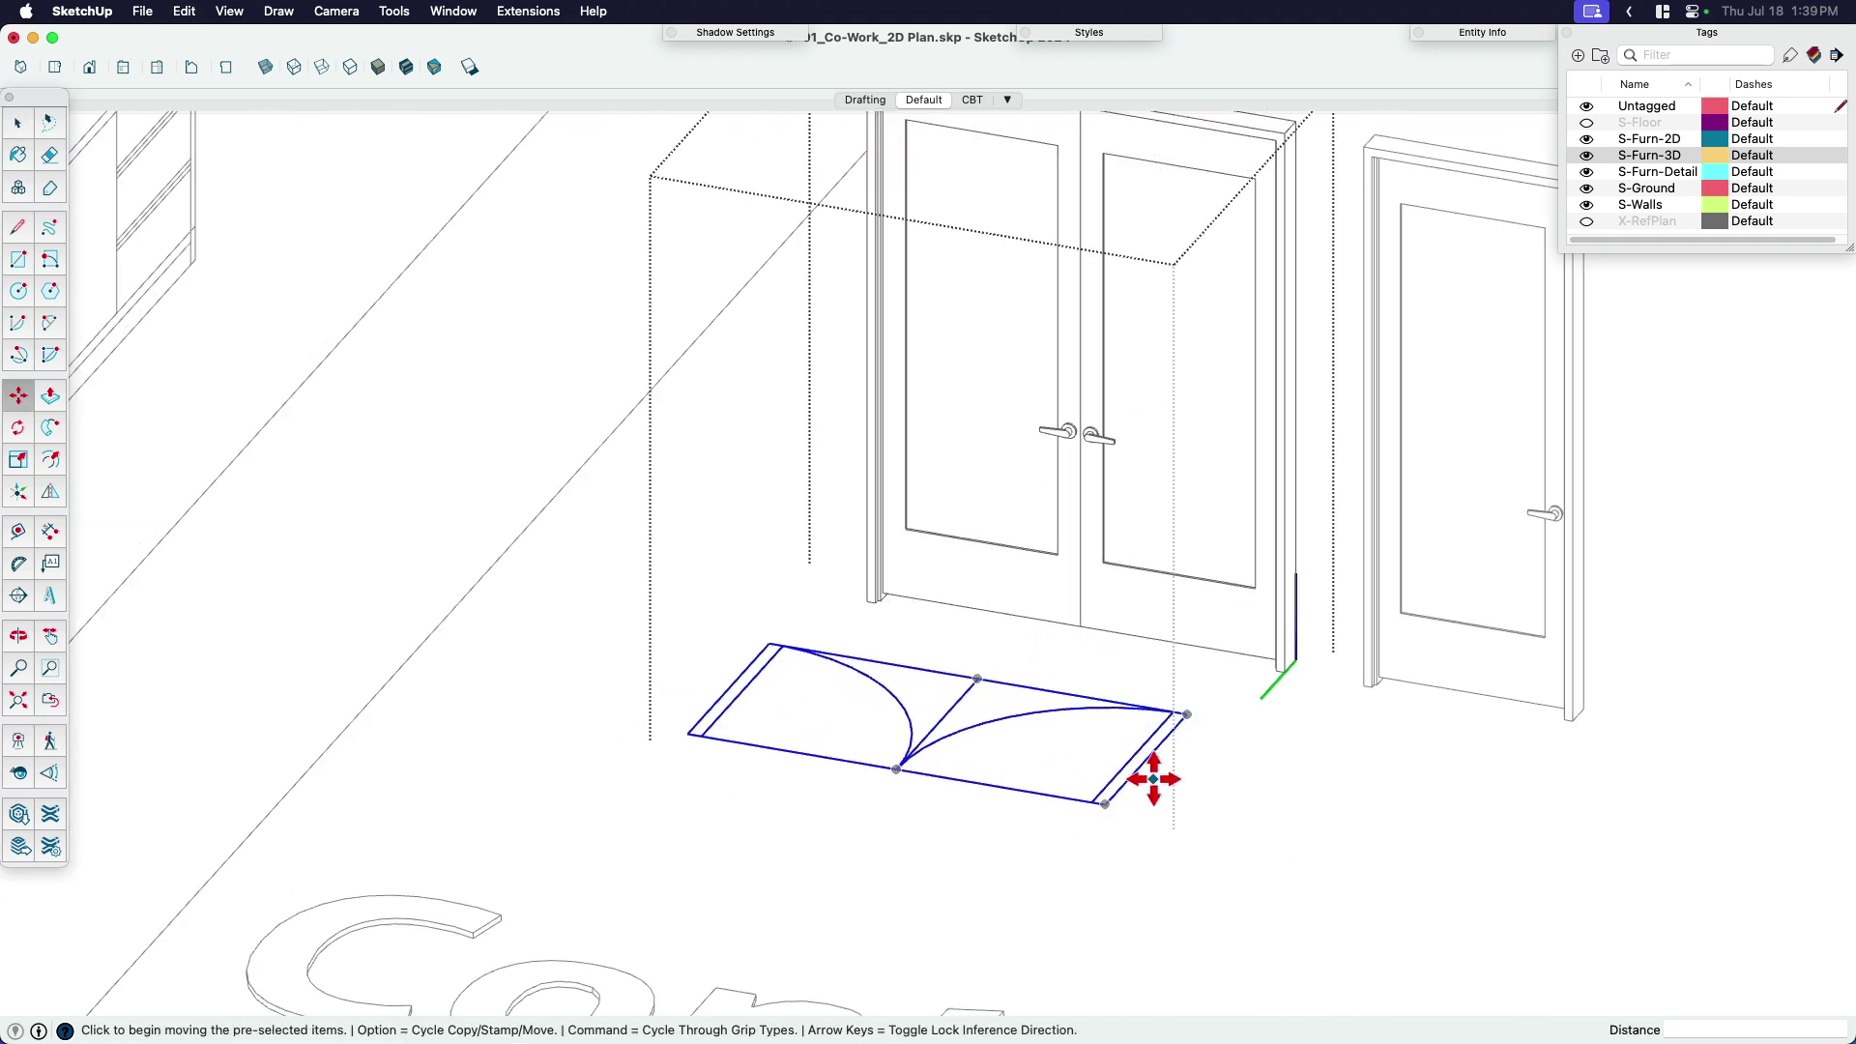
key(s)
drag(896, 768, 943, 735)
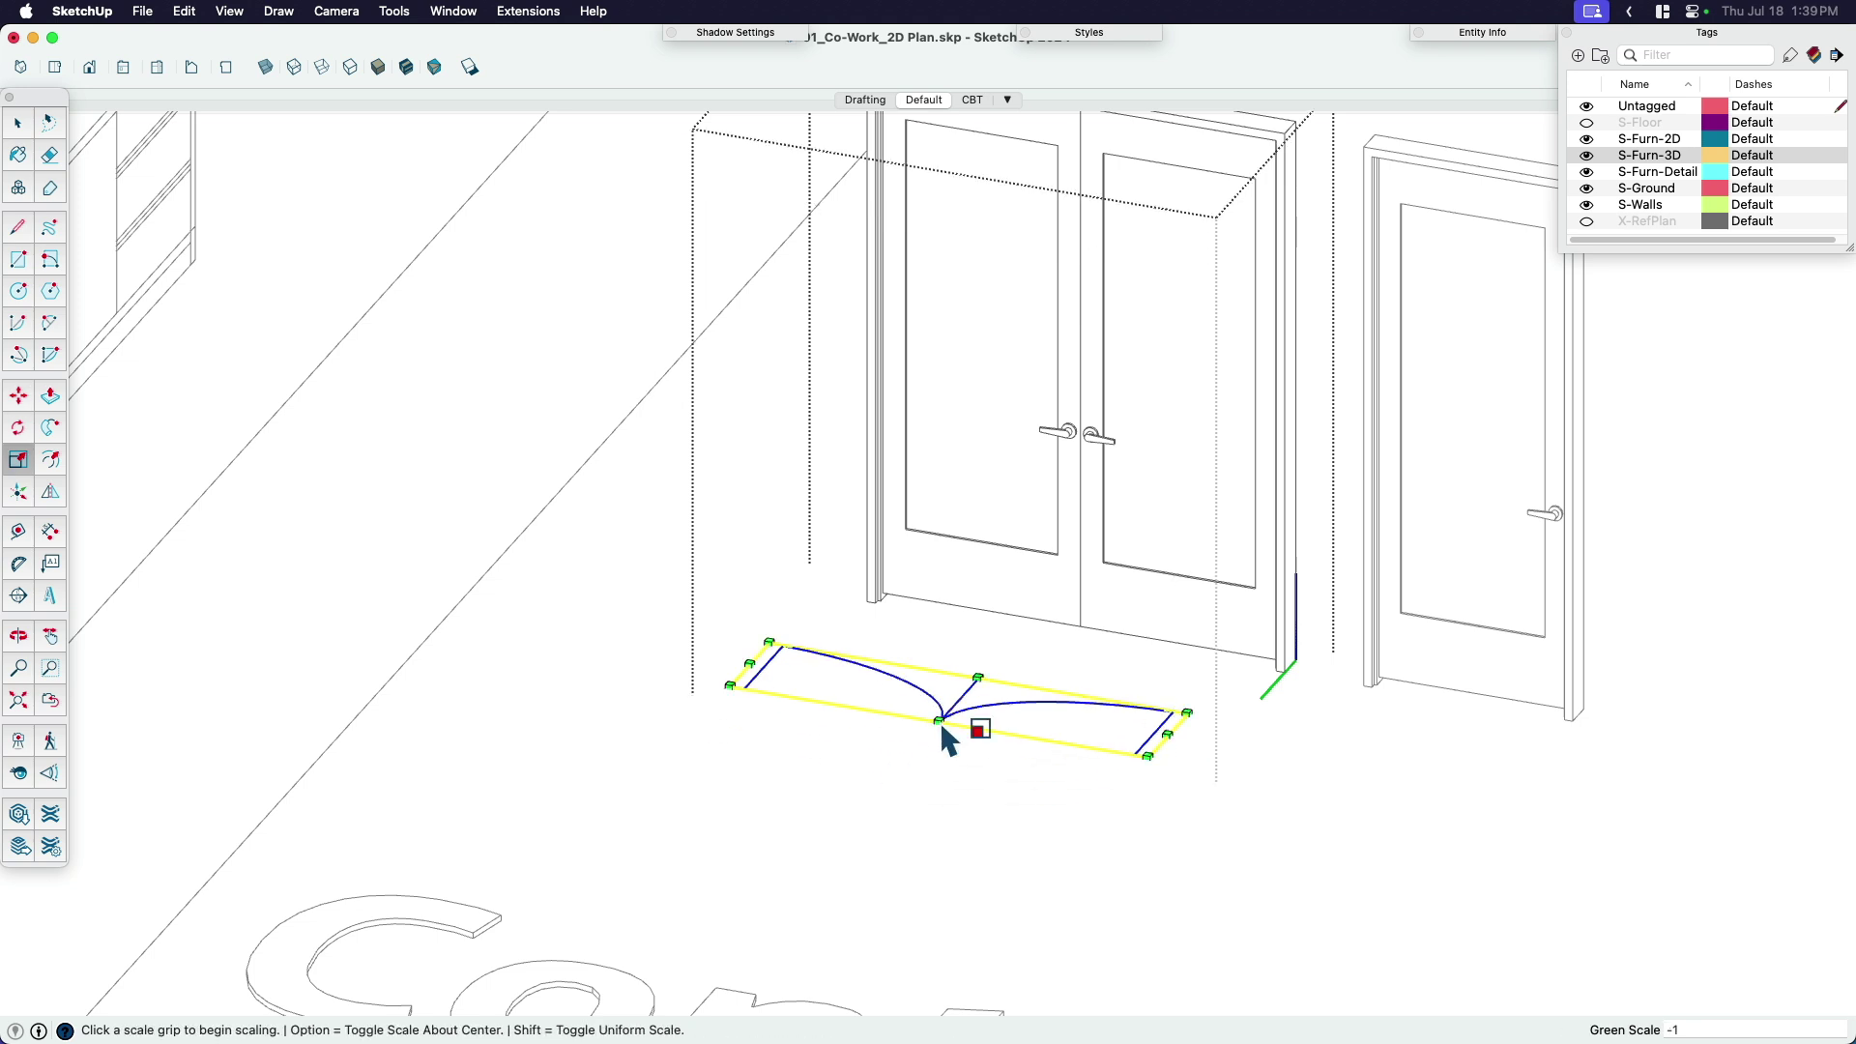
key(Return)
Move the door swing so it lines up with the door frame and opening.
key(m)
click(851, 552)
scroll(888, 584, up, 3)
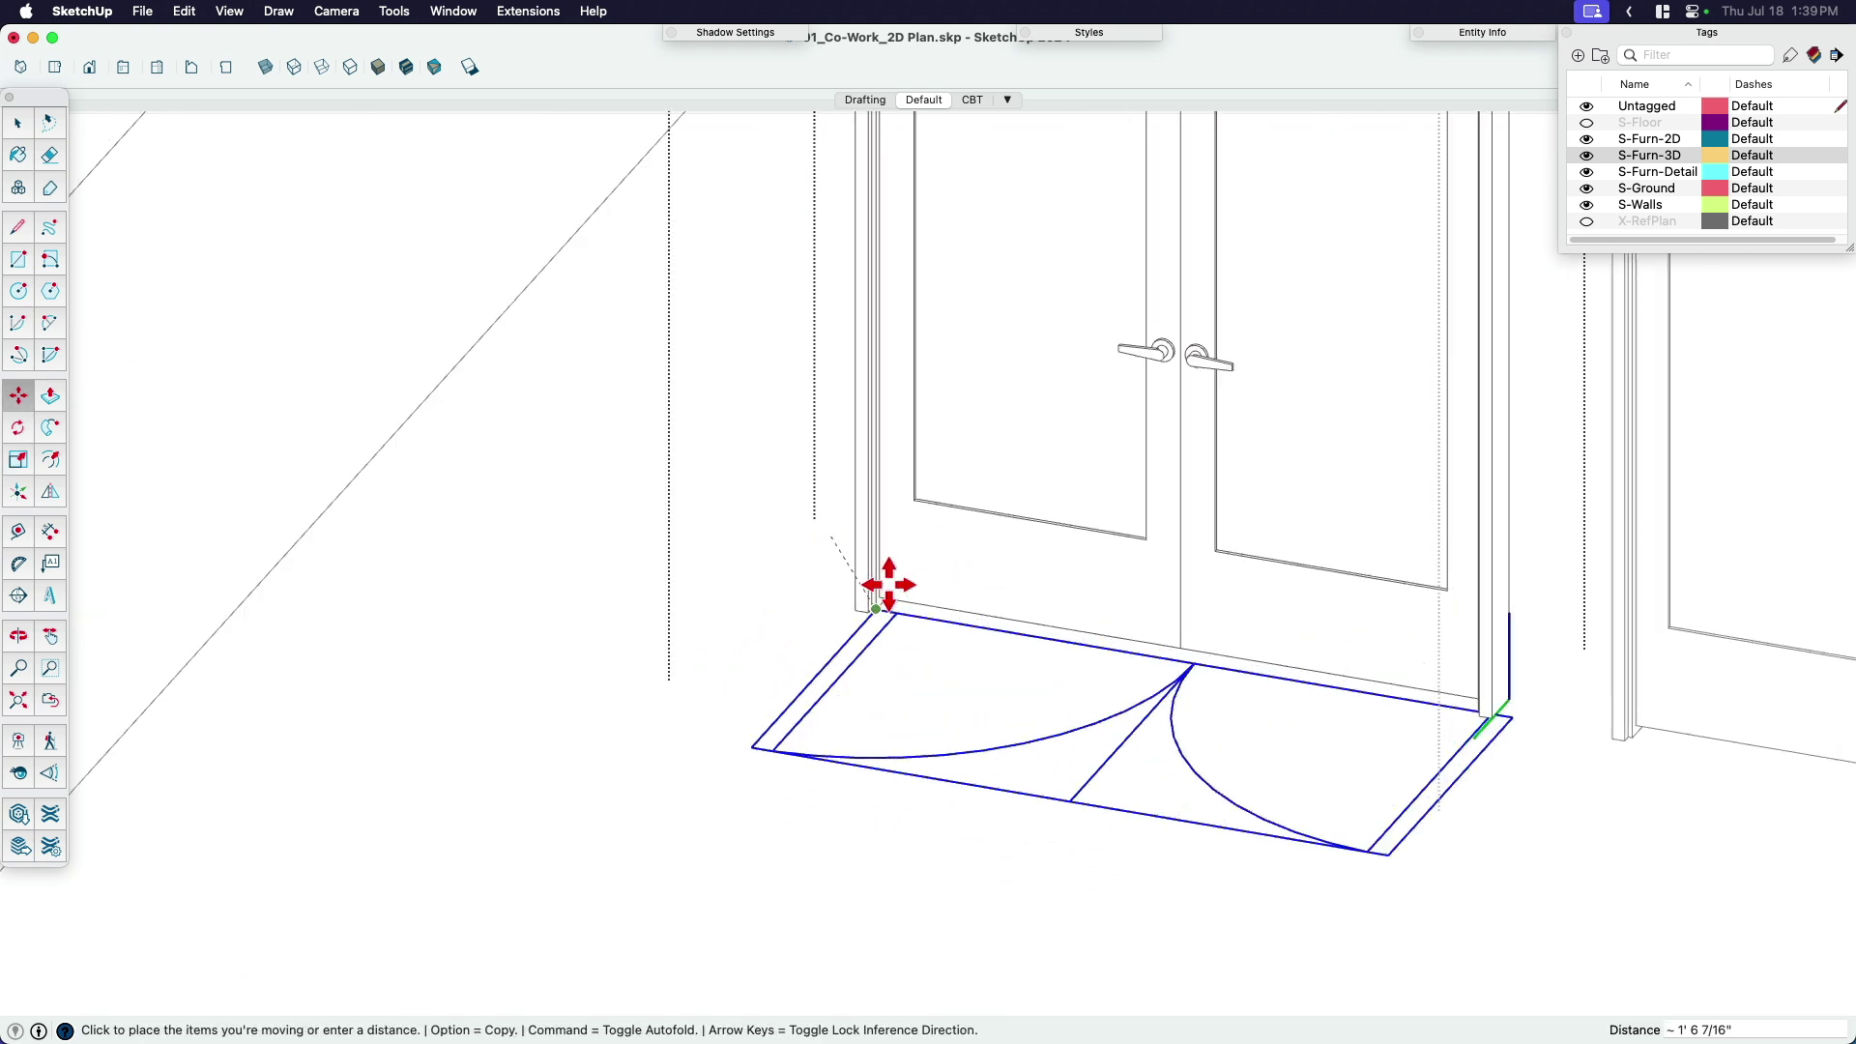
scroll(879, 594, up, 2)
click(832, 629)
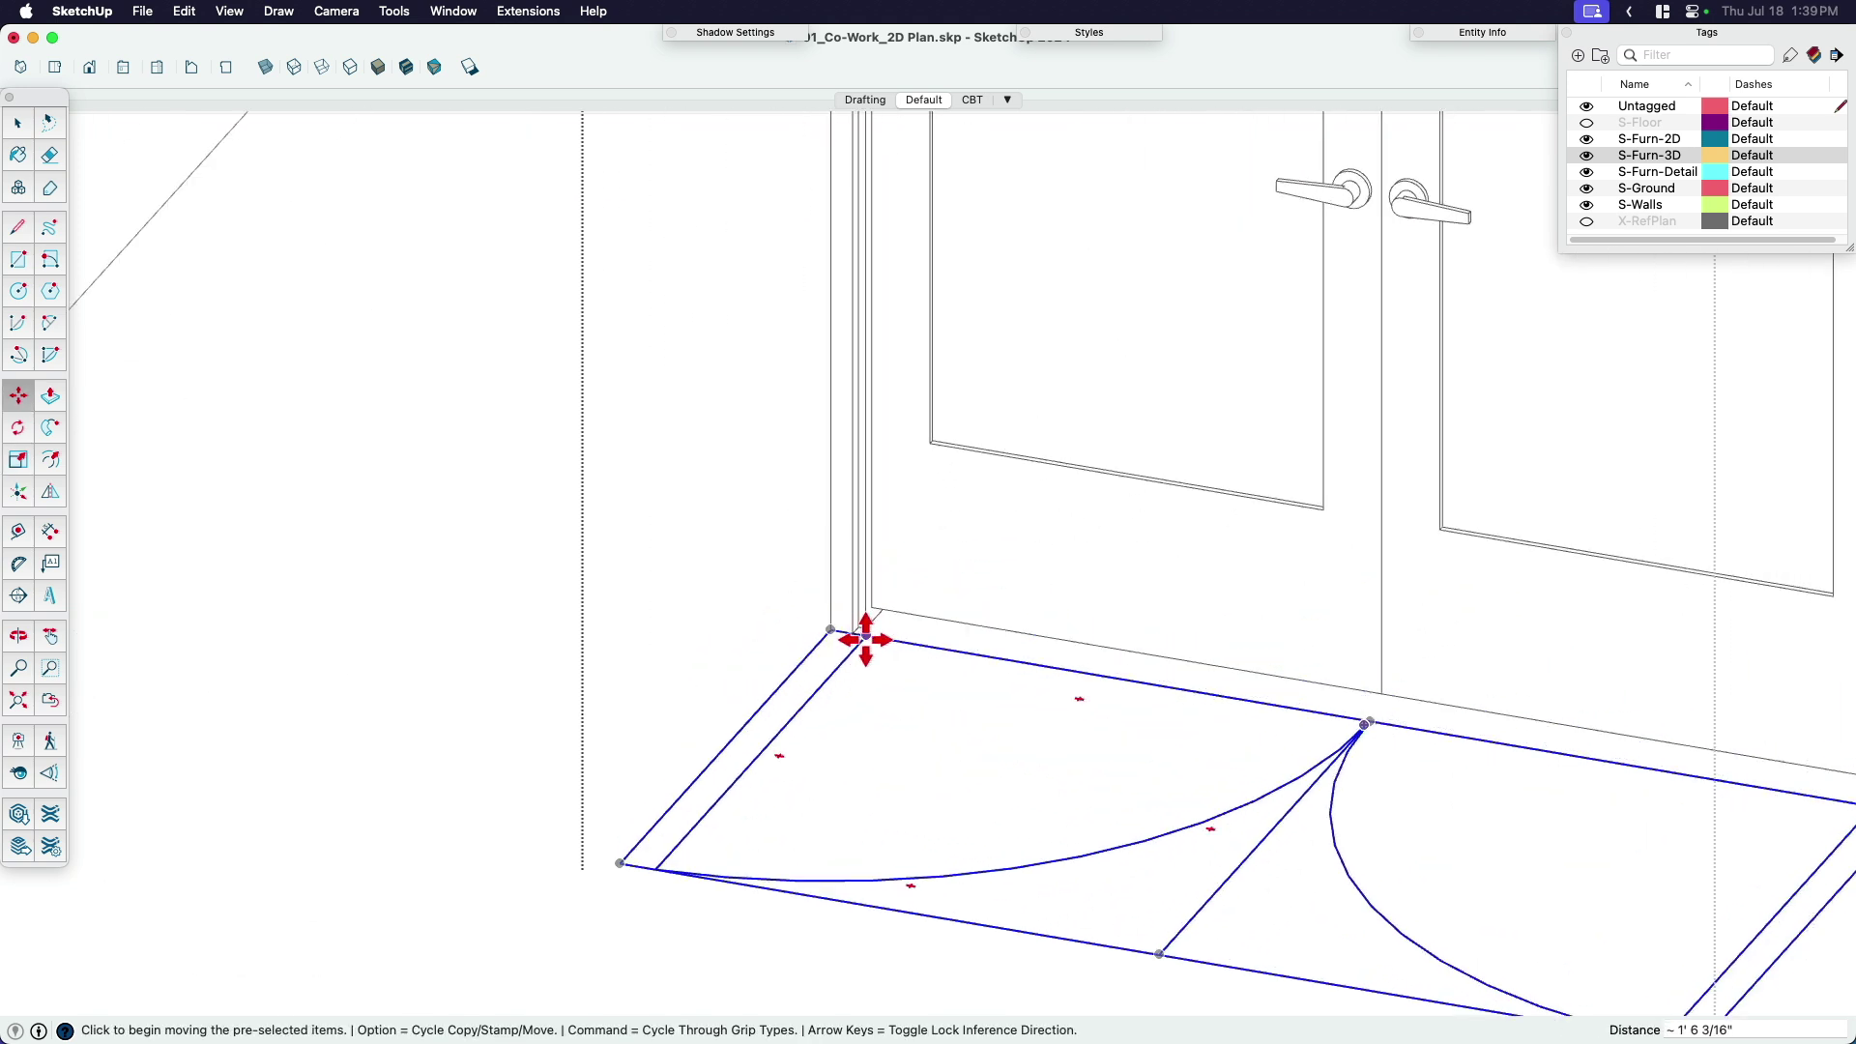
click(1367, 725)
click(1384, 695)
scroll(976, 616, down, 1)
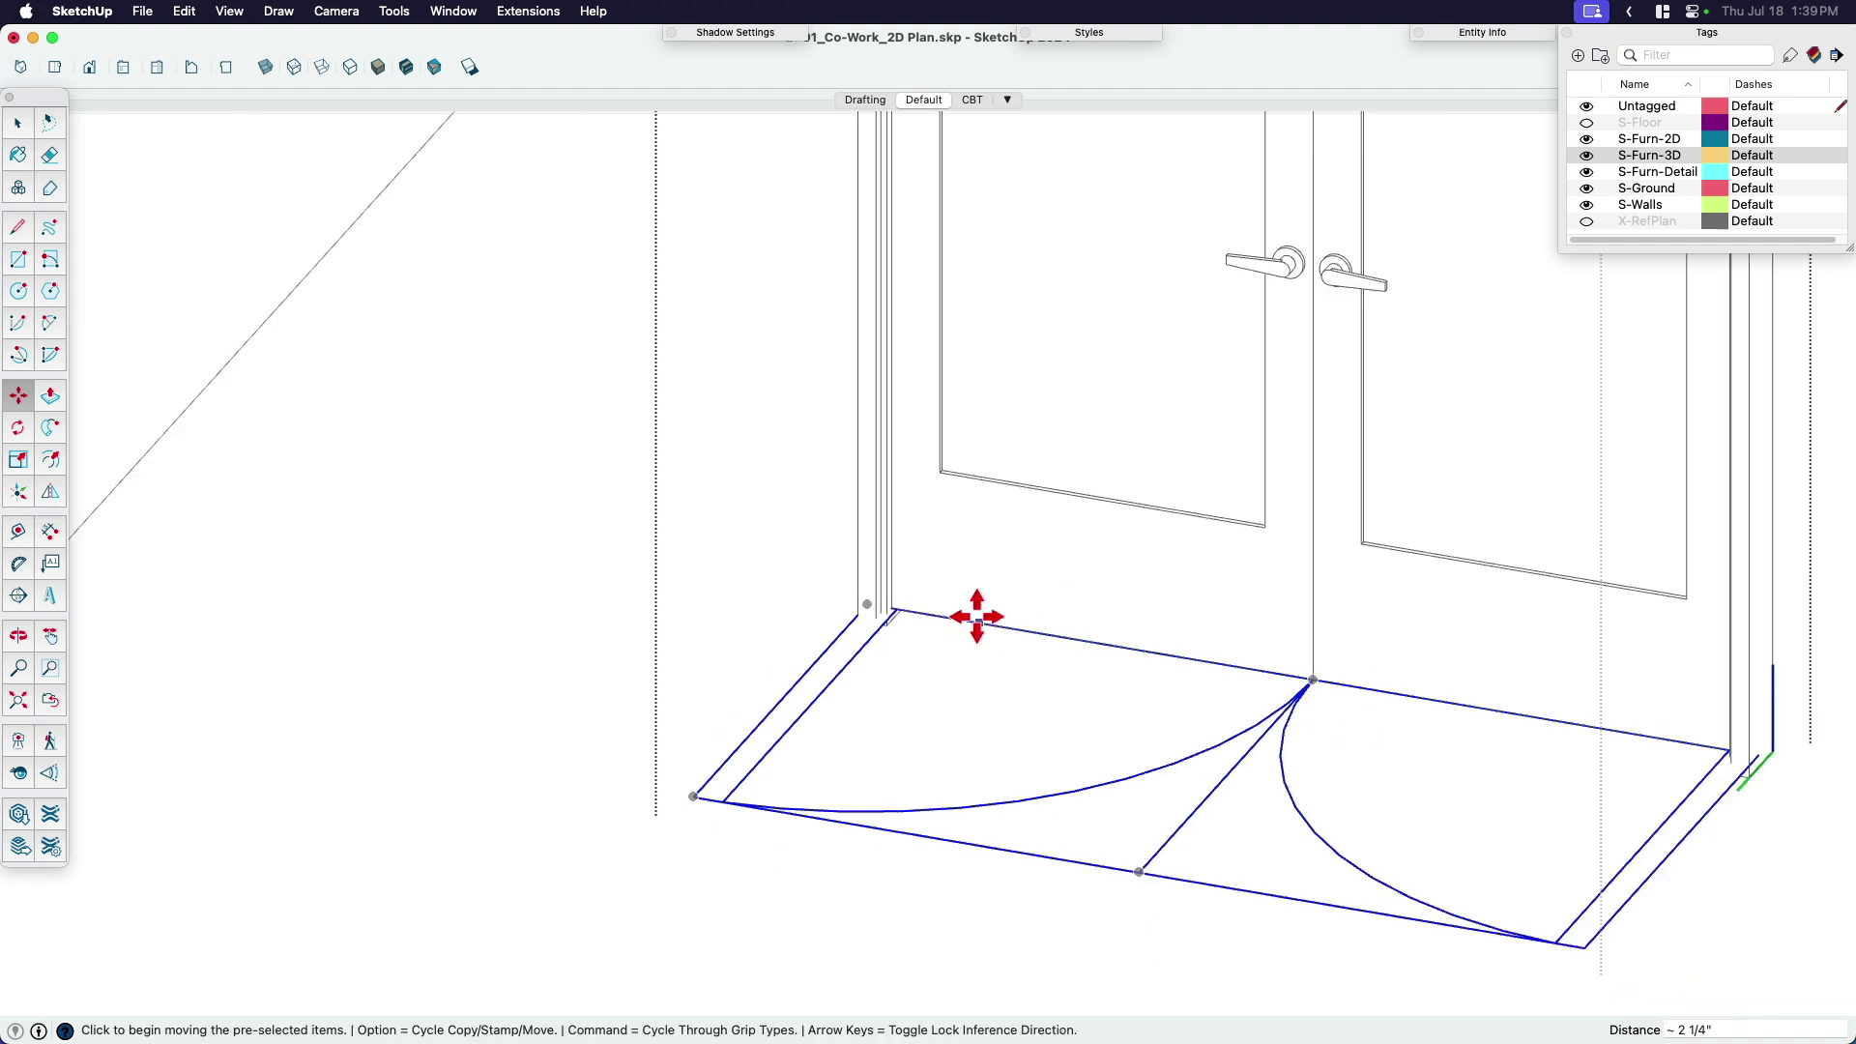
scroll(976, 616, down, 1)
Assign the door swing to the S-Furn-2D tag.
click(1502, 33)
click(1530, 99)
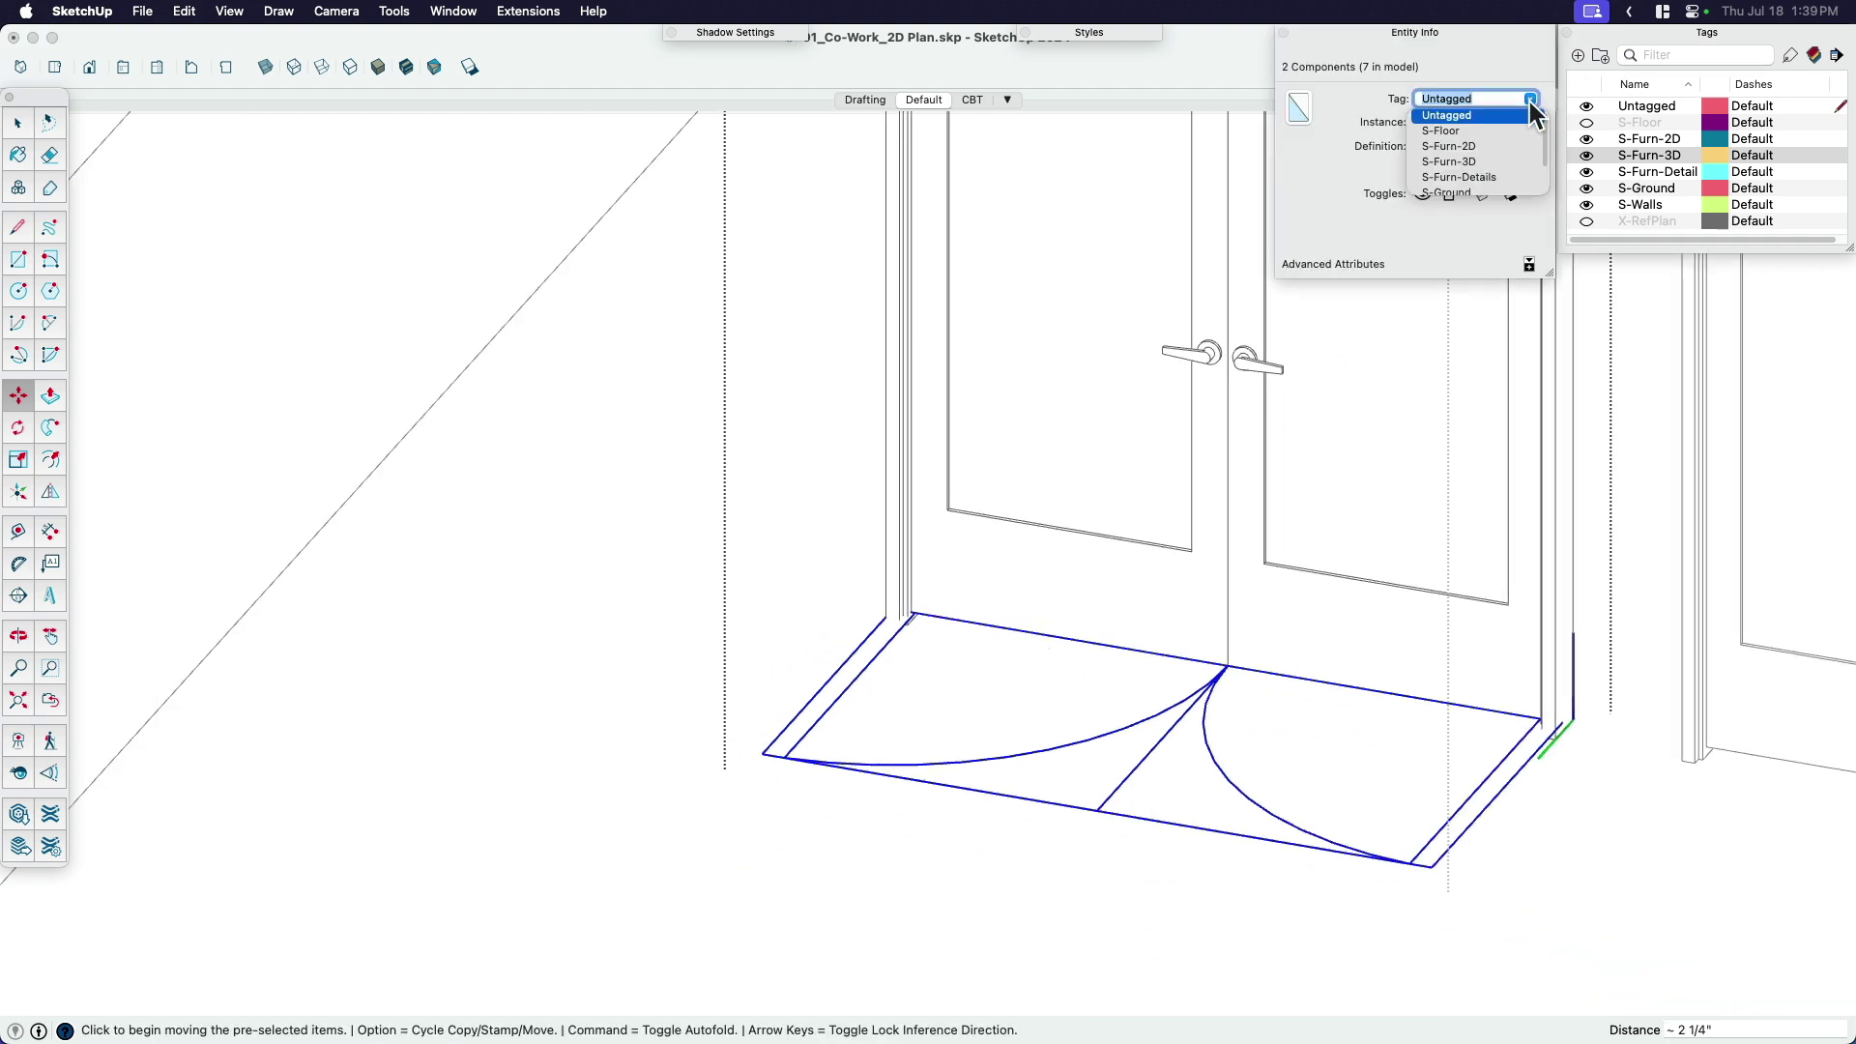
click(1450, 146)
scroll(862, 628, down, 3)
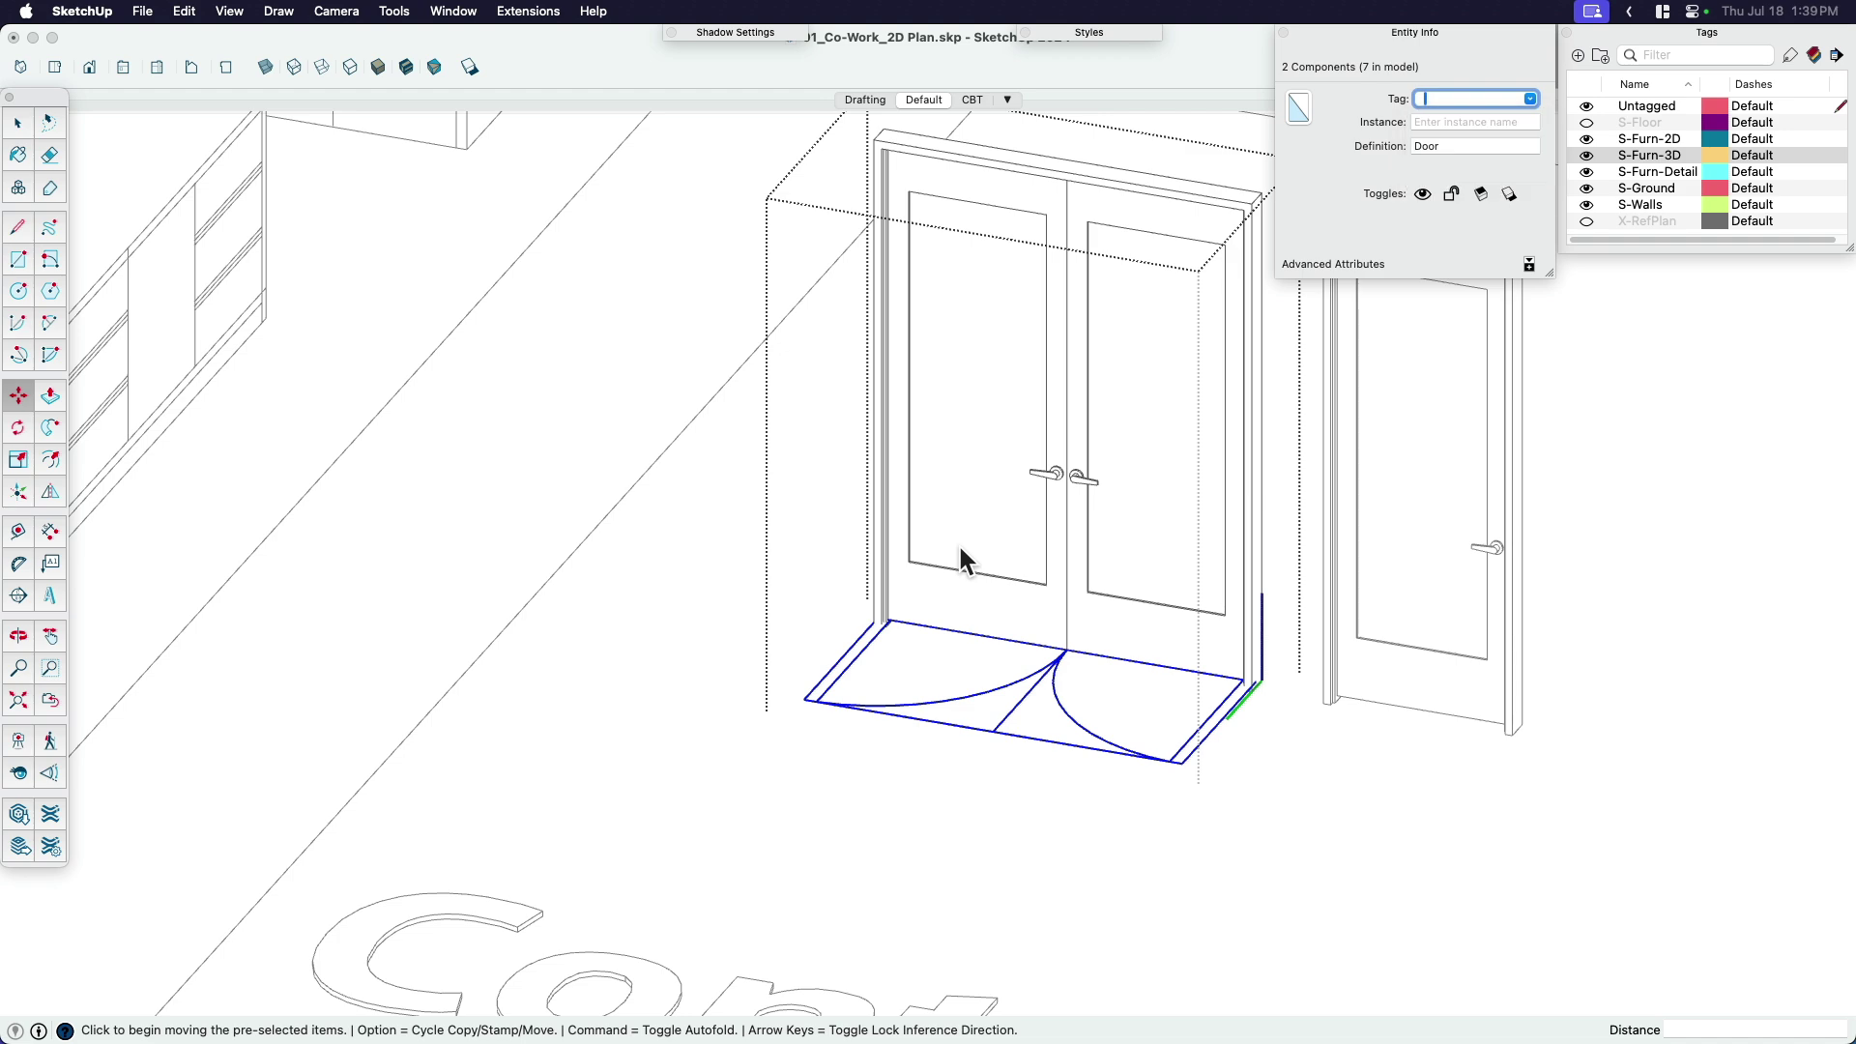
Group the door's 3D geometry without the swing and tag it S-Furn-3D.
key(space)
click(1023, 483)
scroll(1015, 531, down, 3)
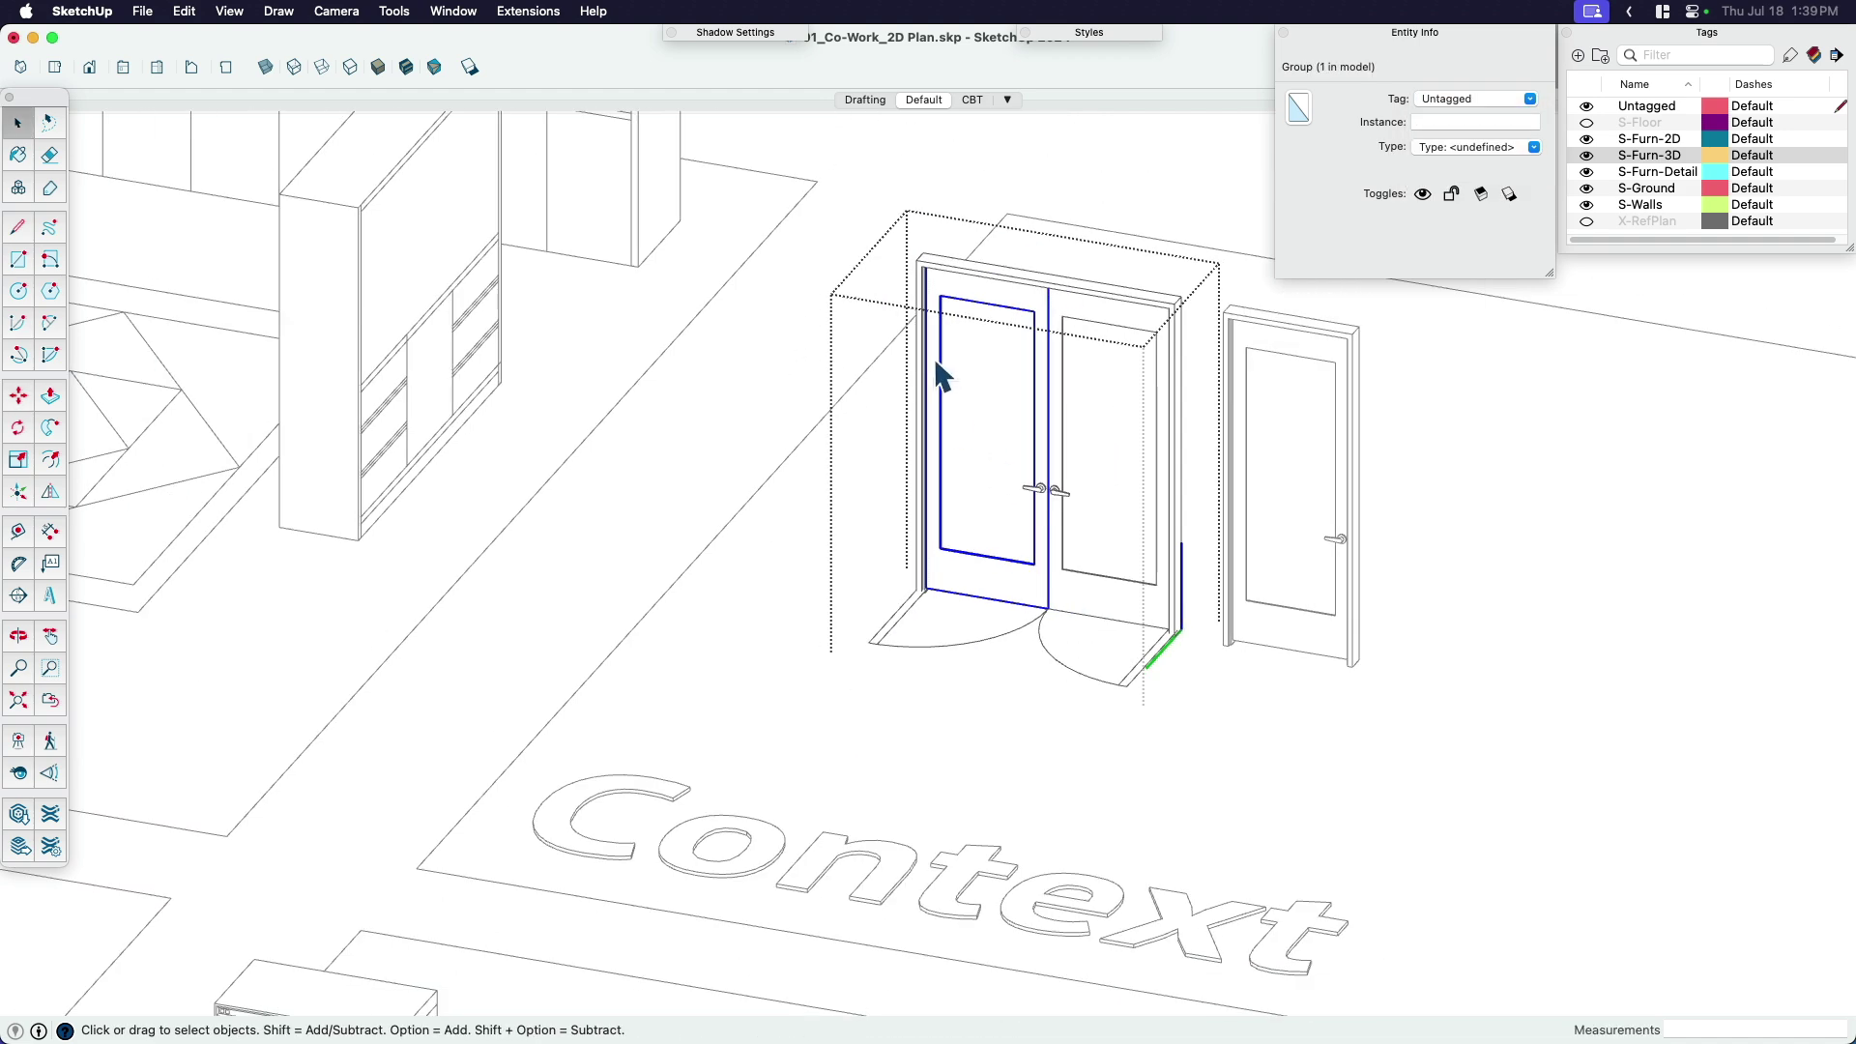
key(super+a)
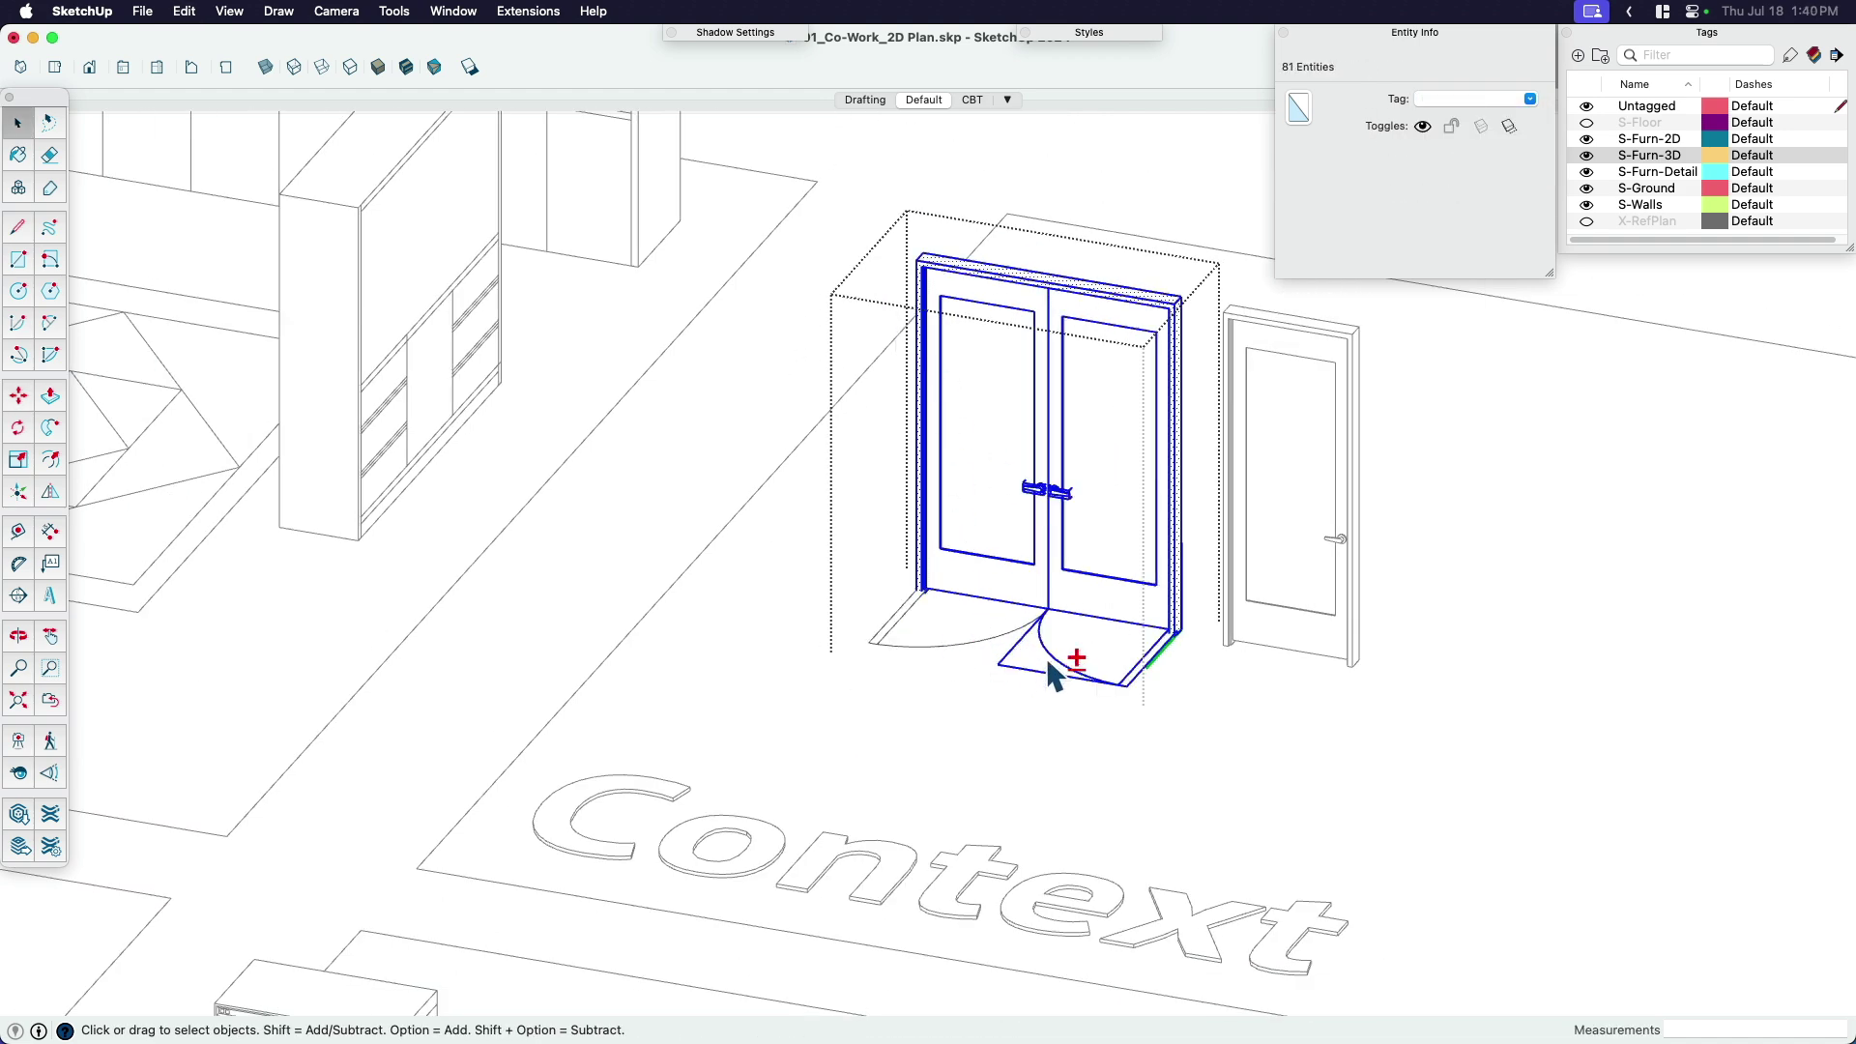
shift+click(1048, 683)
key(g)
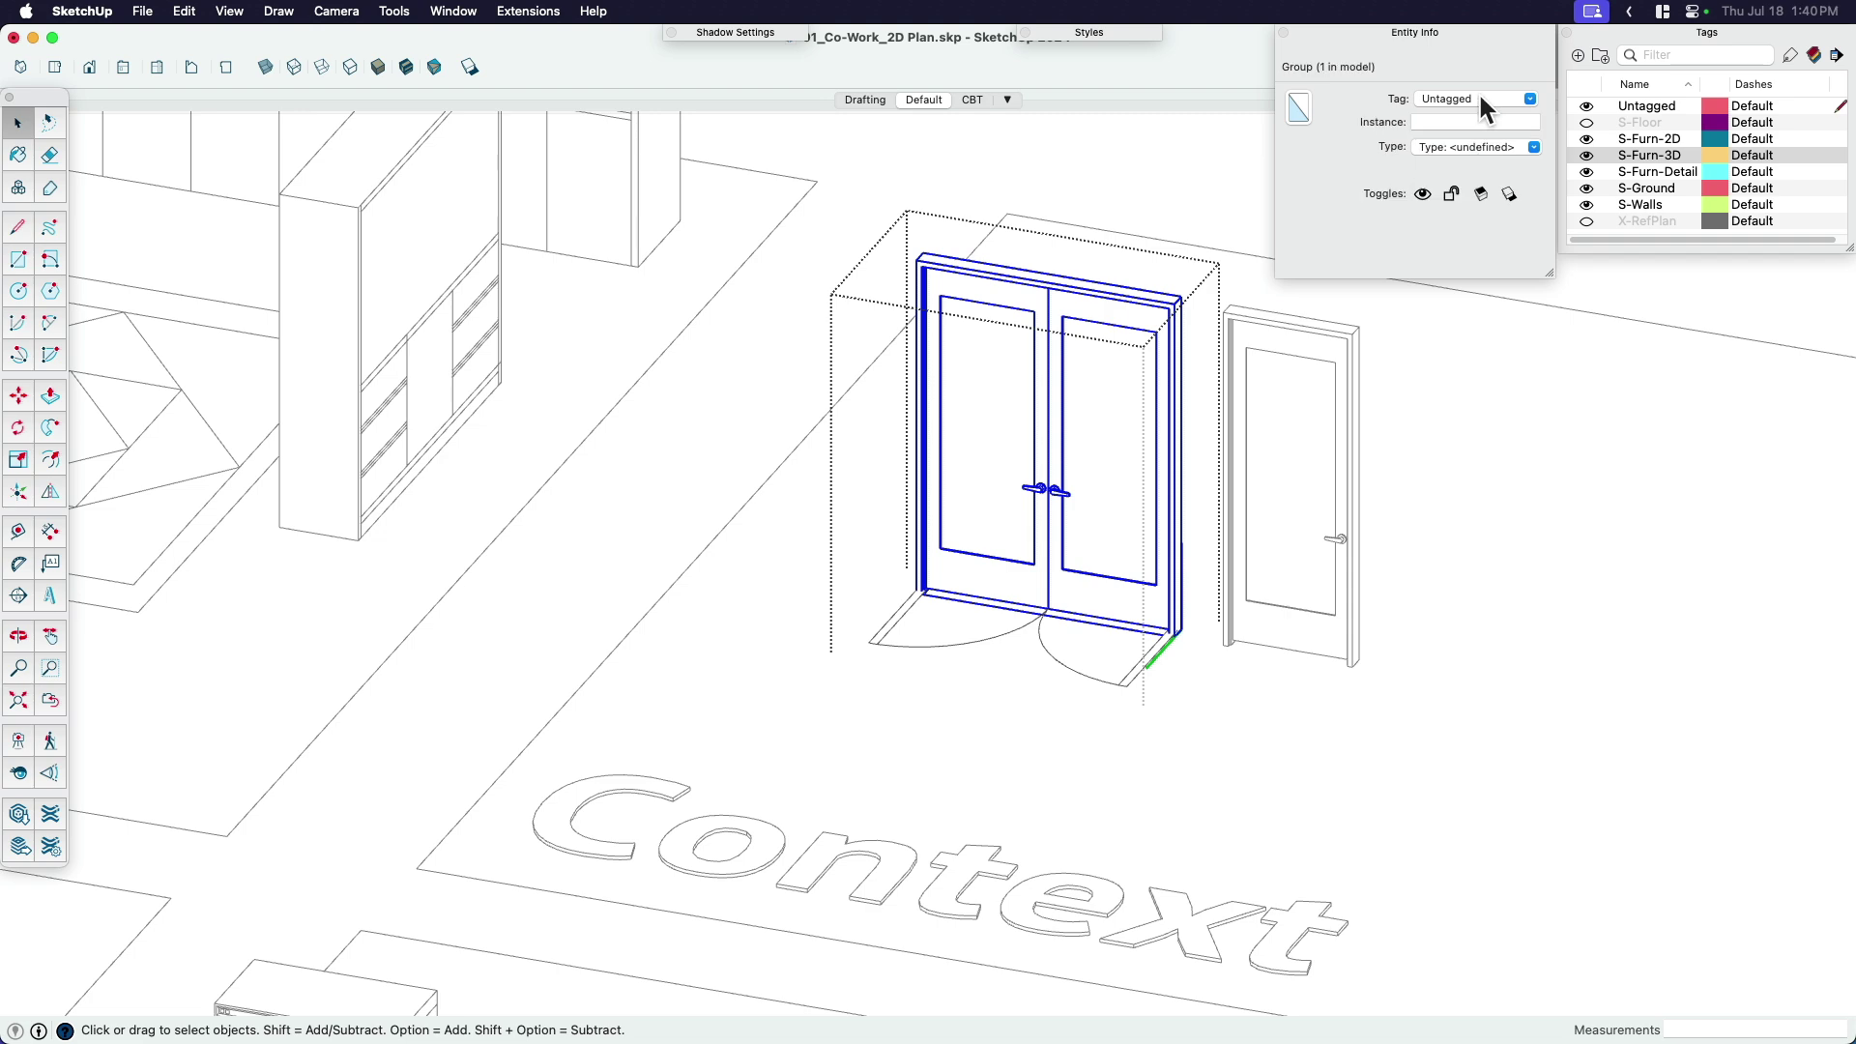
click(1518, 100)
click(1469, 162)
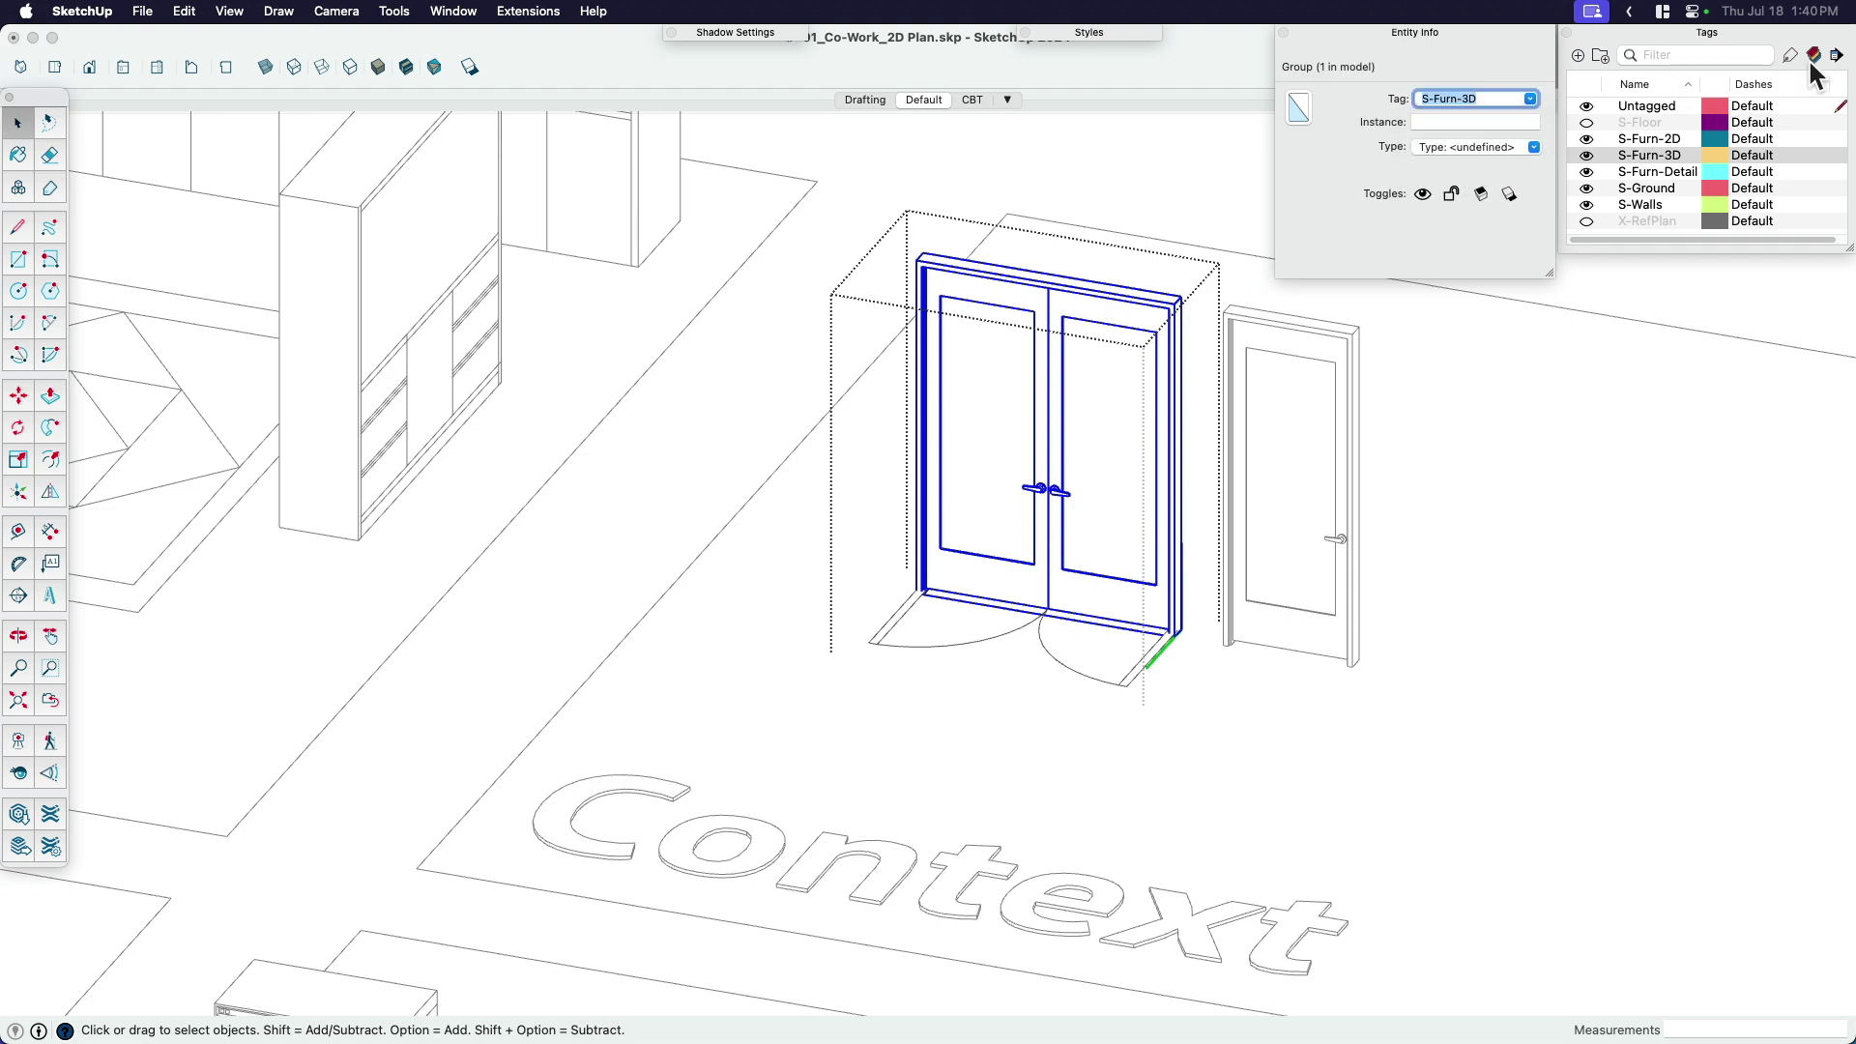
Turn on Color by Tag and select the double door component.
click(401, 65)
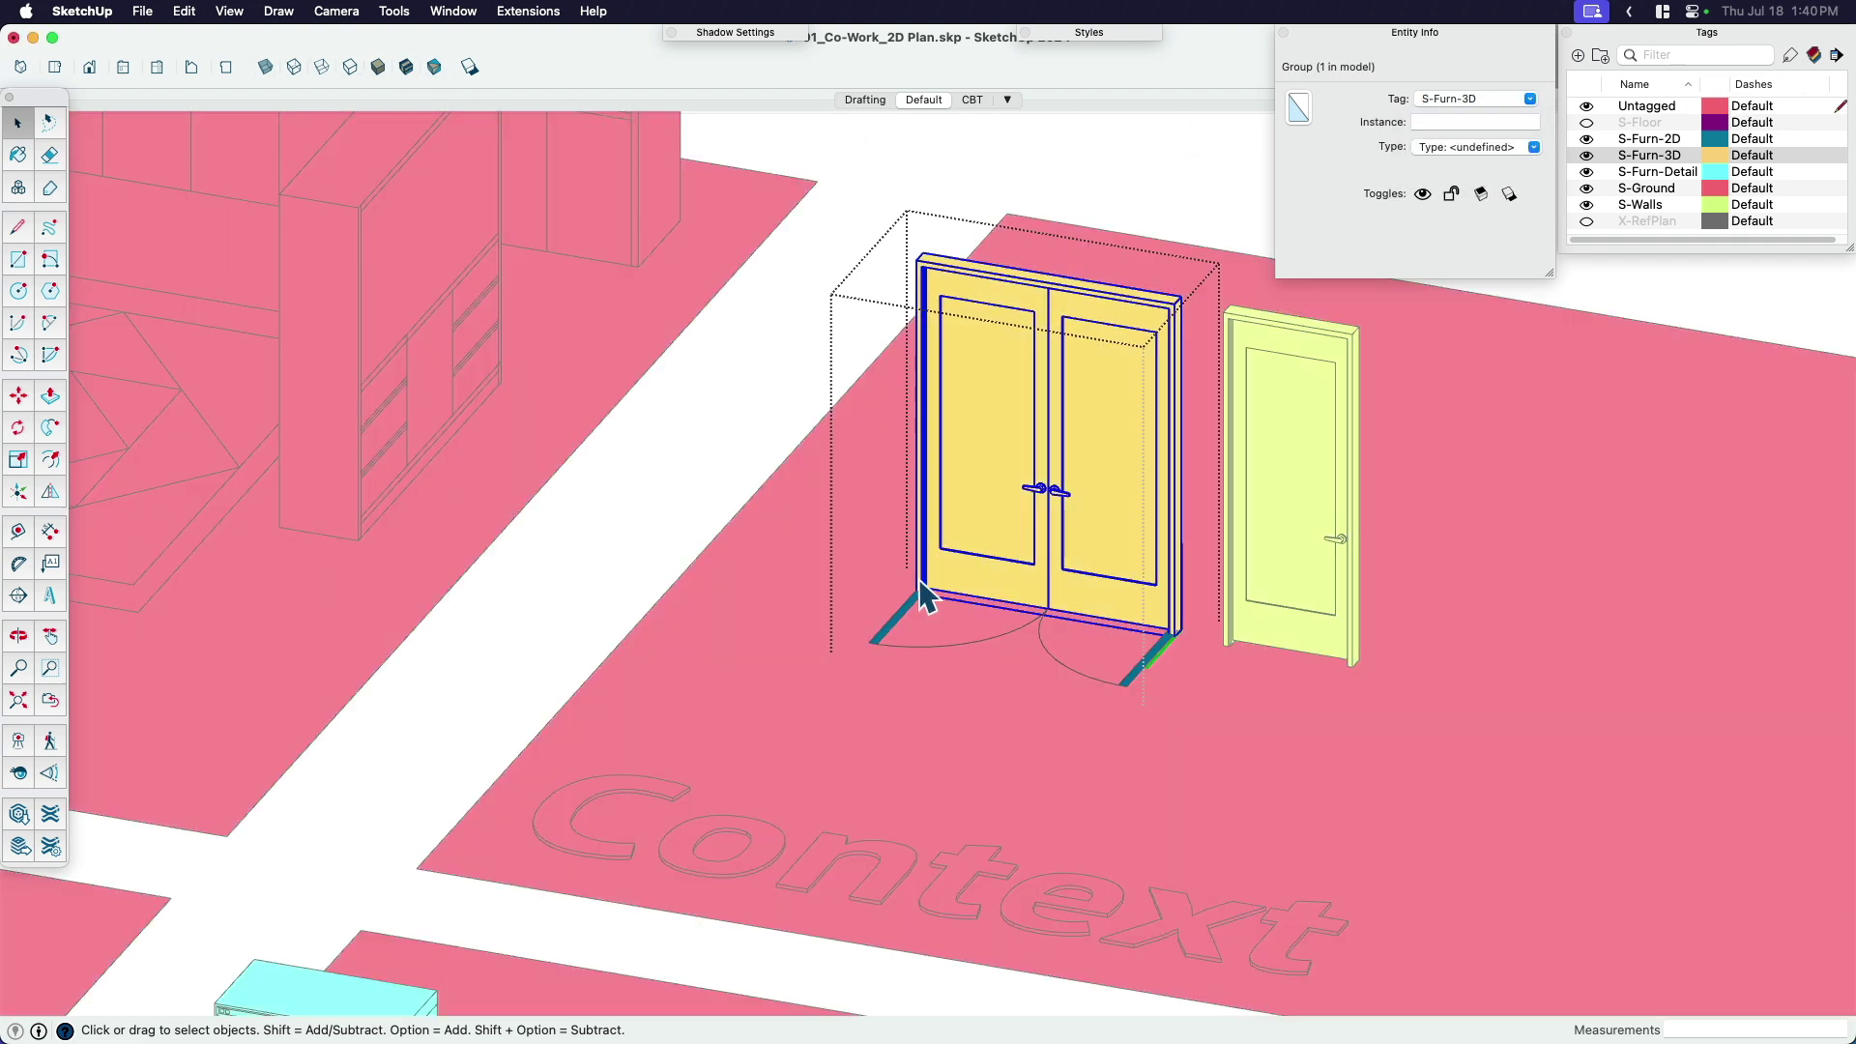
click(732, 503)
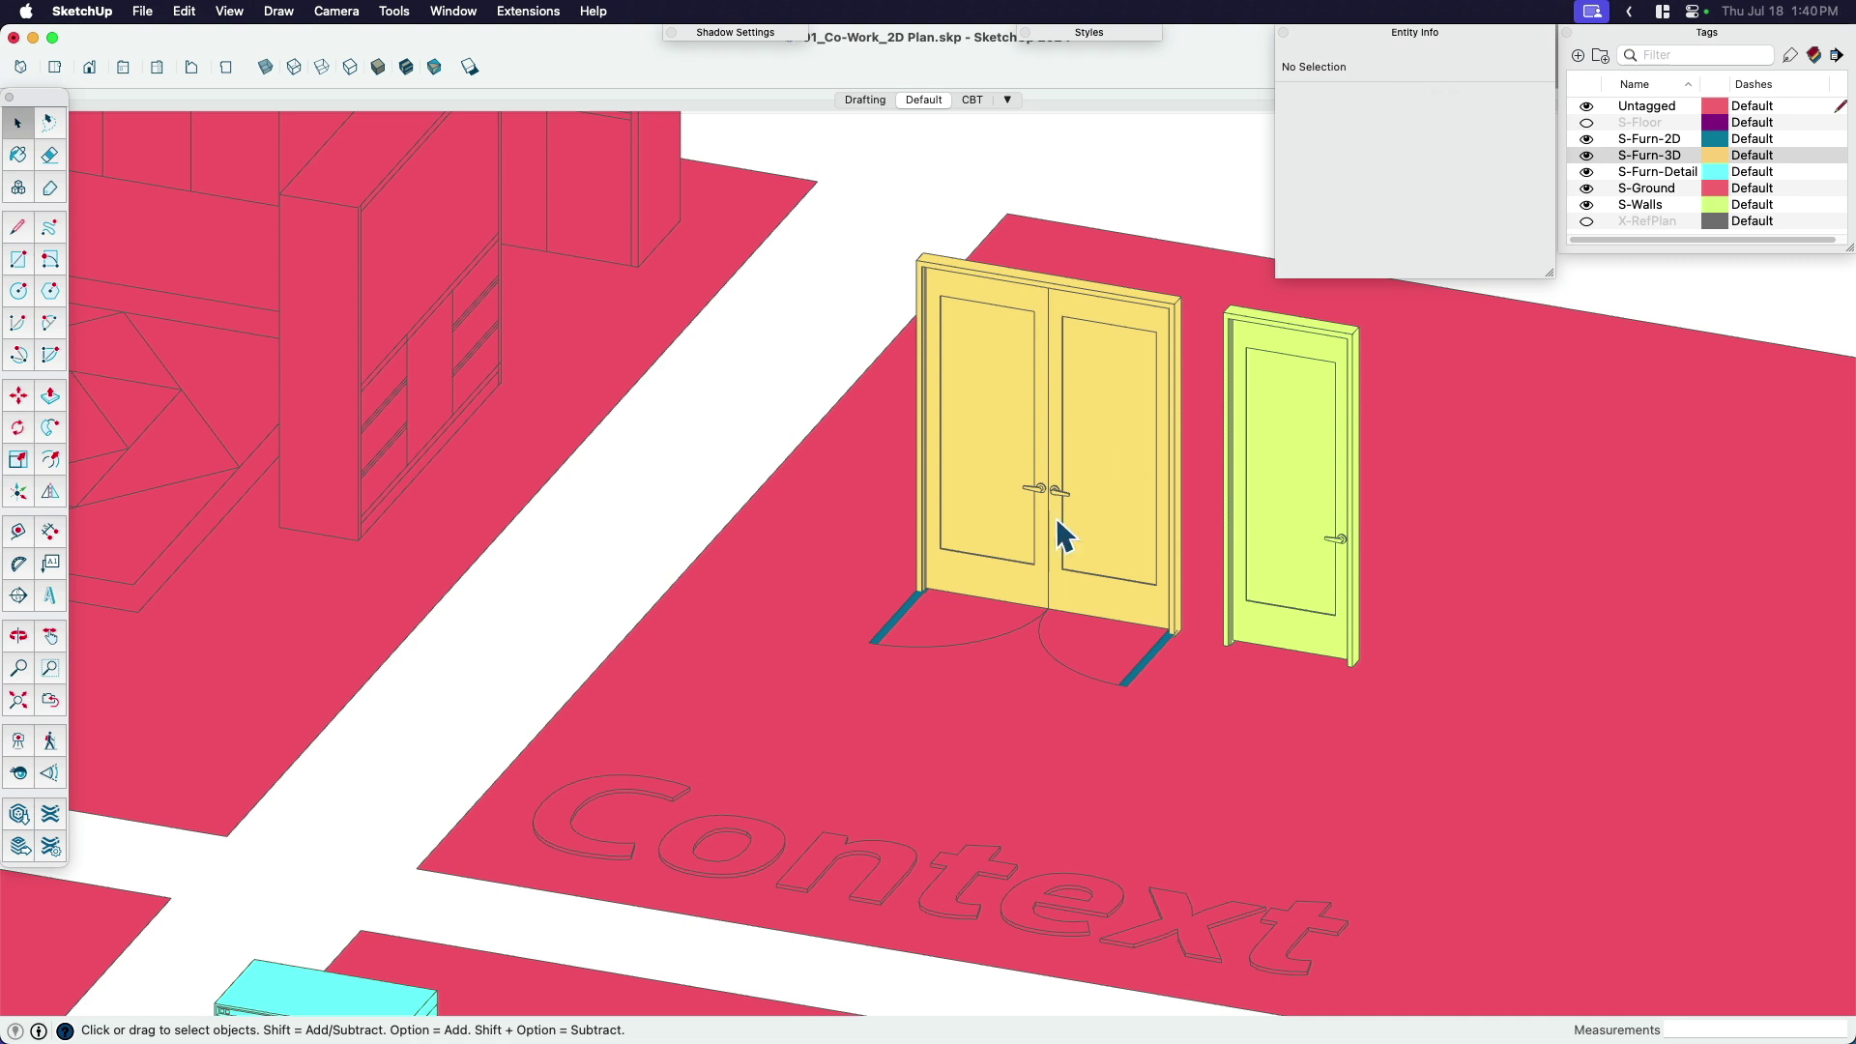
click(1015, 593)
key(super+1)
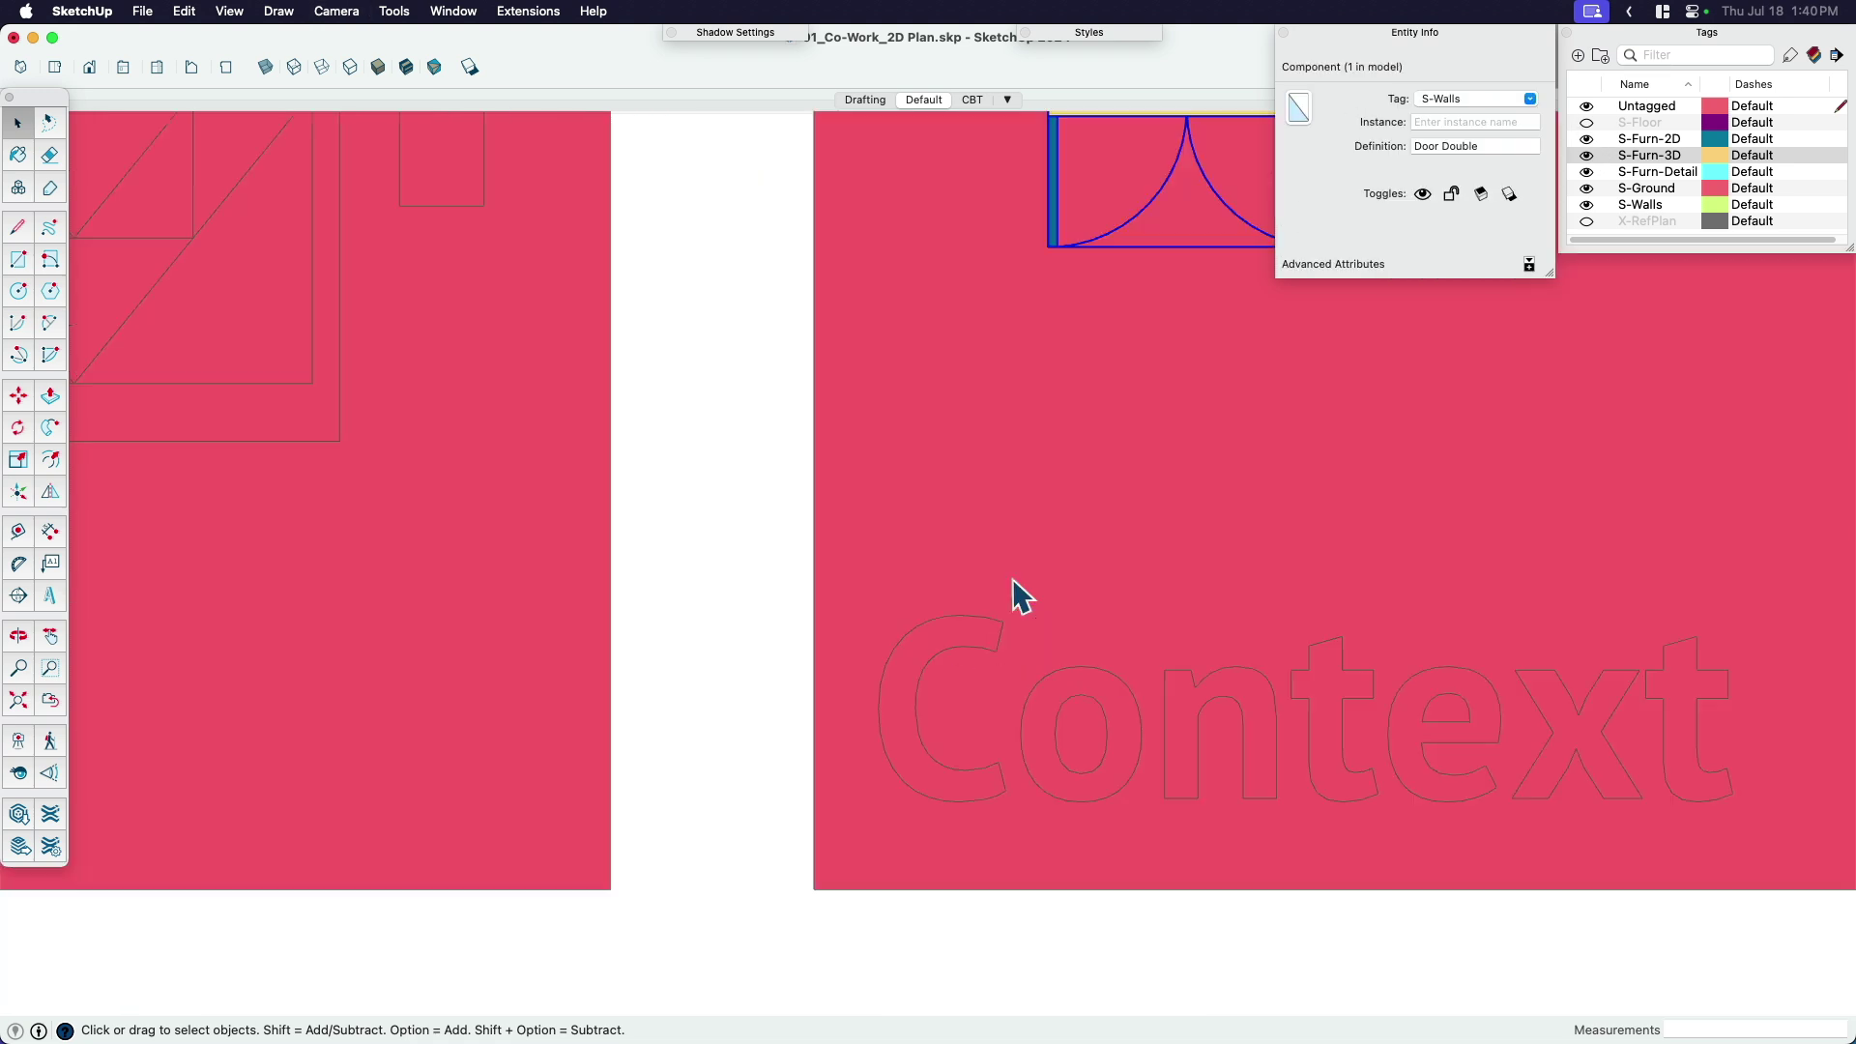
scroll(953, 654, down, 3)
scroll(1130, 331, up, 3)
shift+middle_drag(1131, 331, 1069, 487)
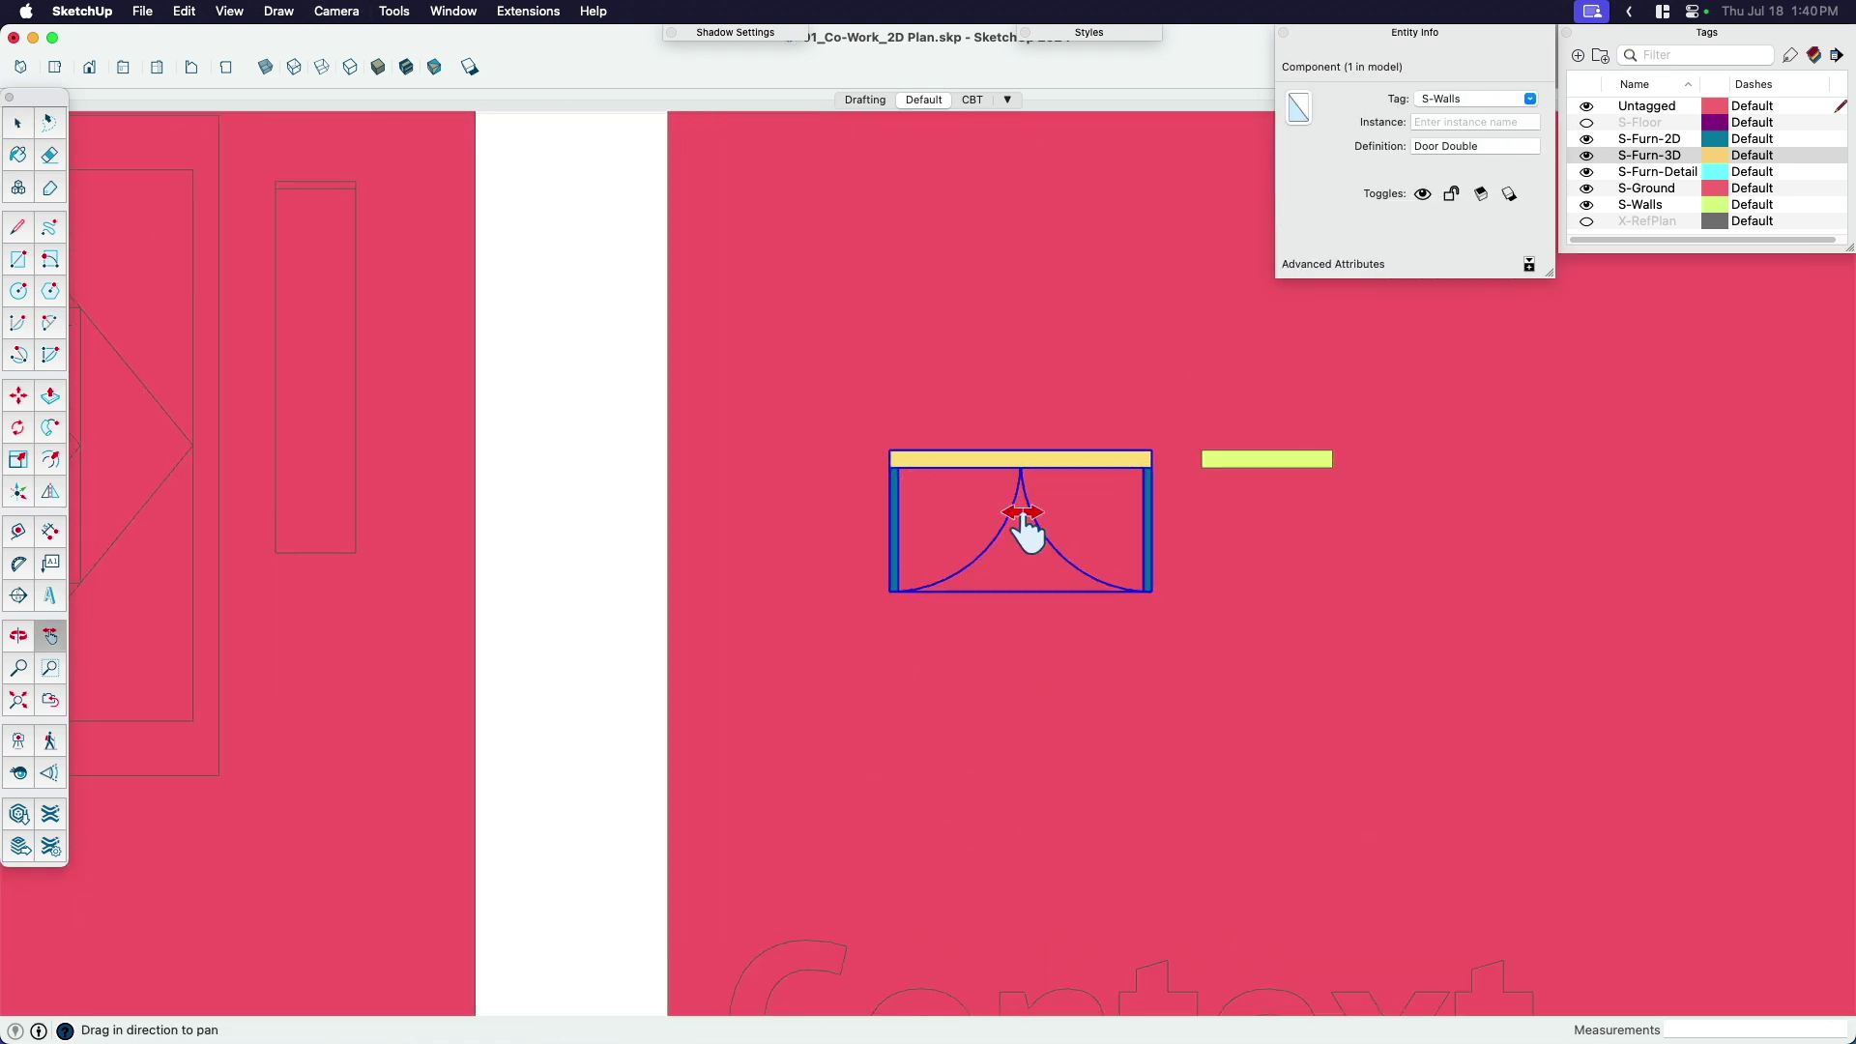
click(1589, 144)
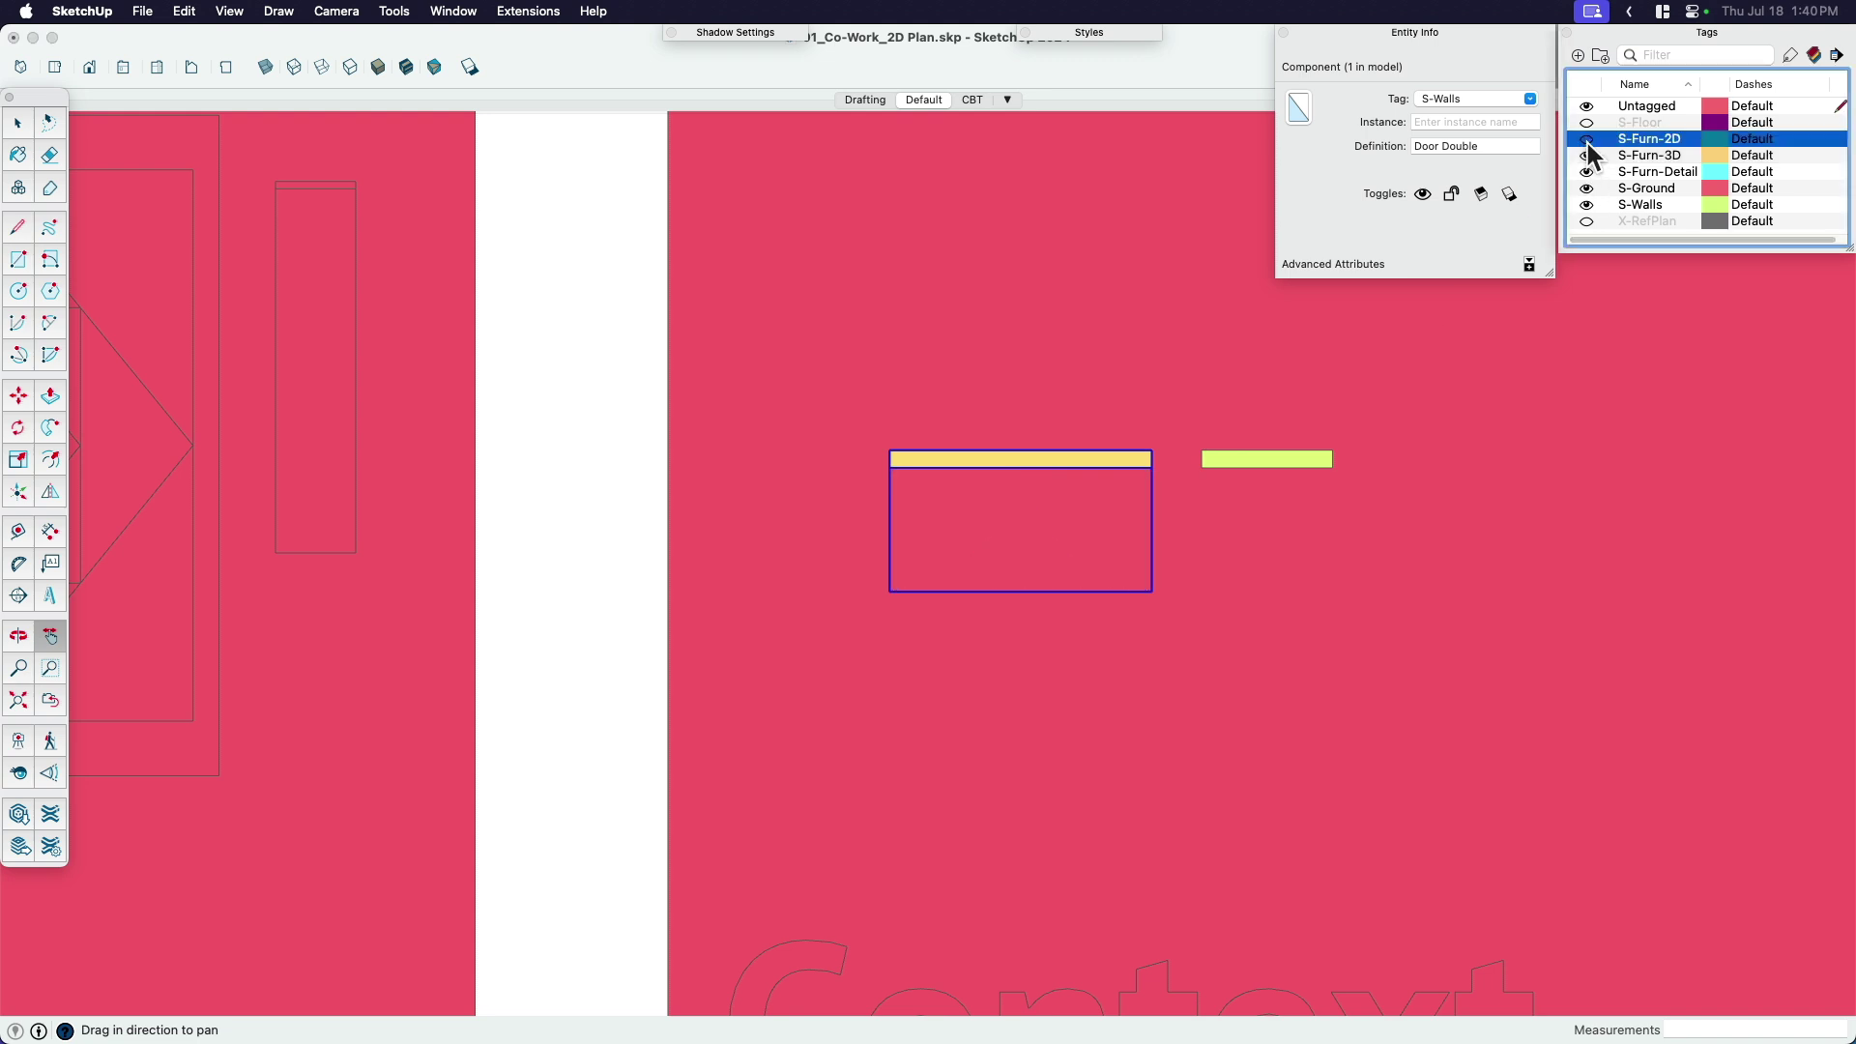
click(1769, 138)
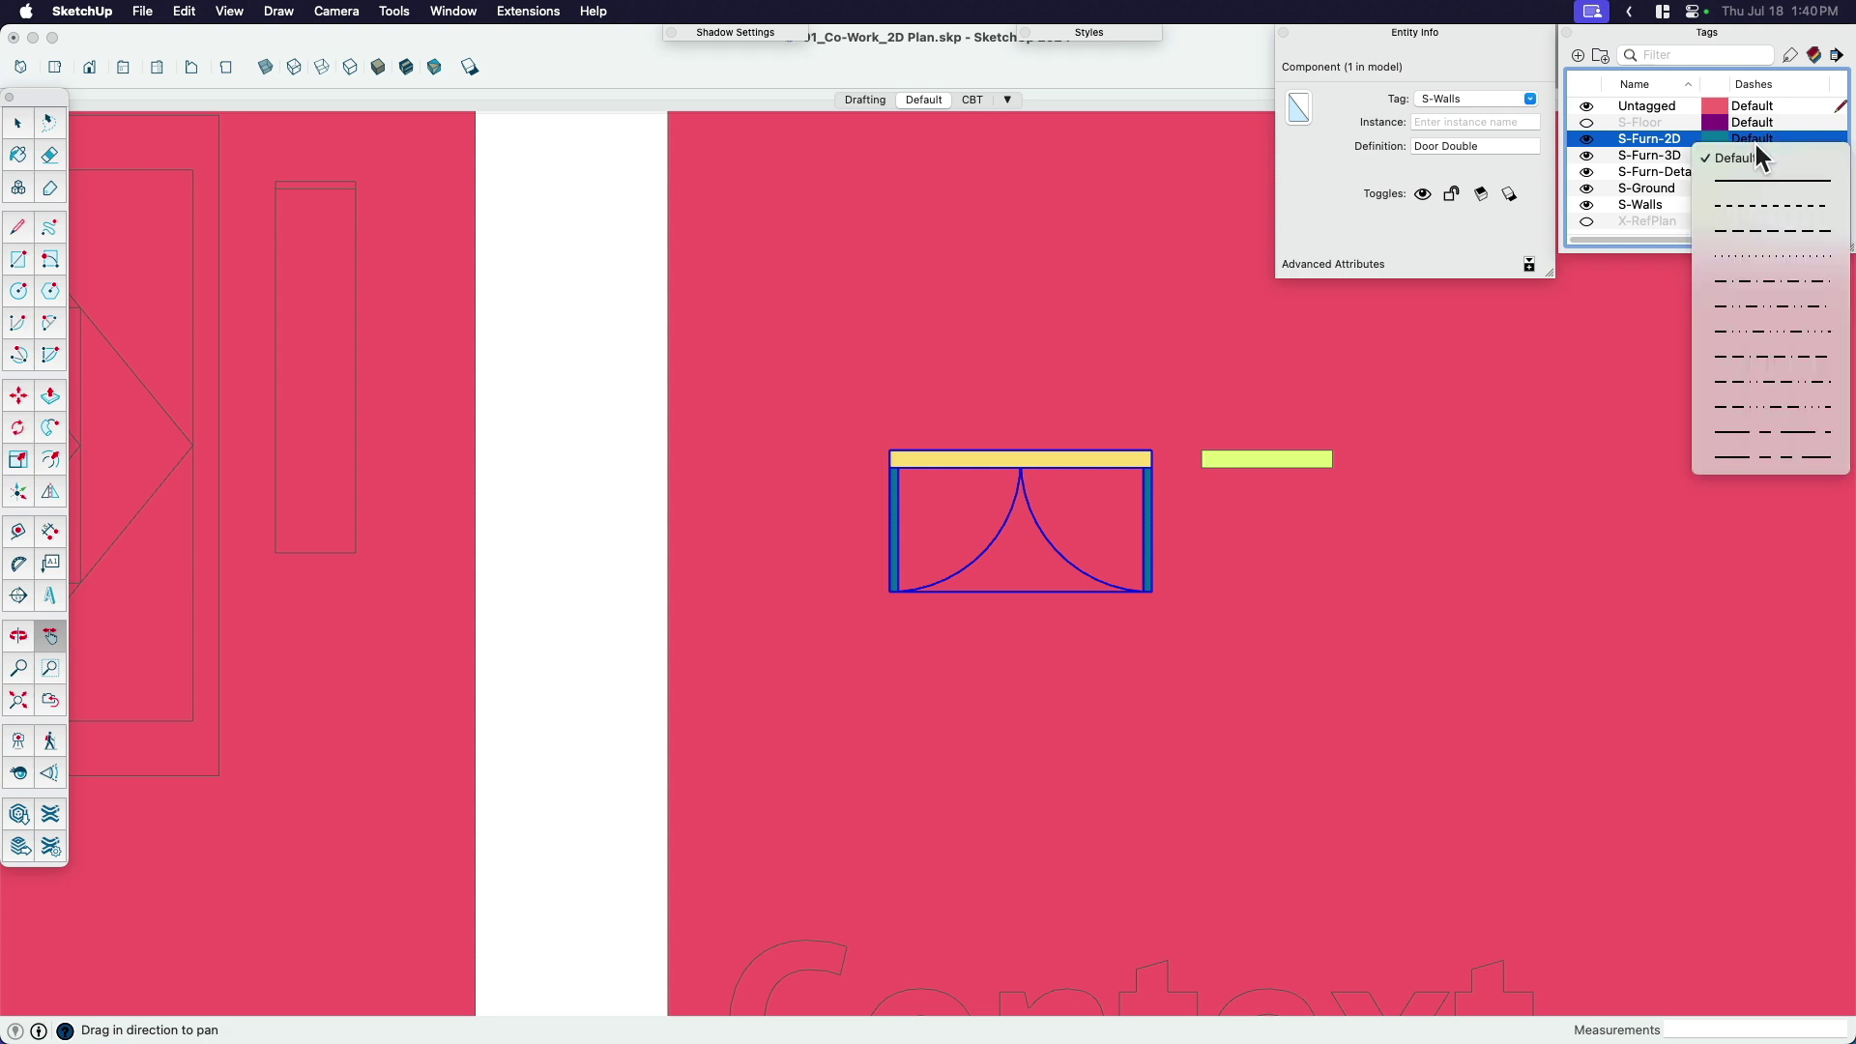
click(1772, 205)
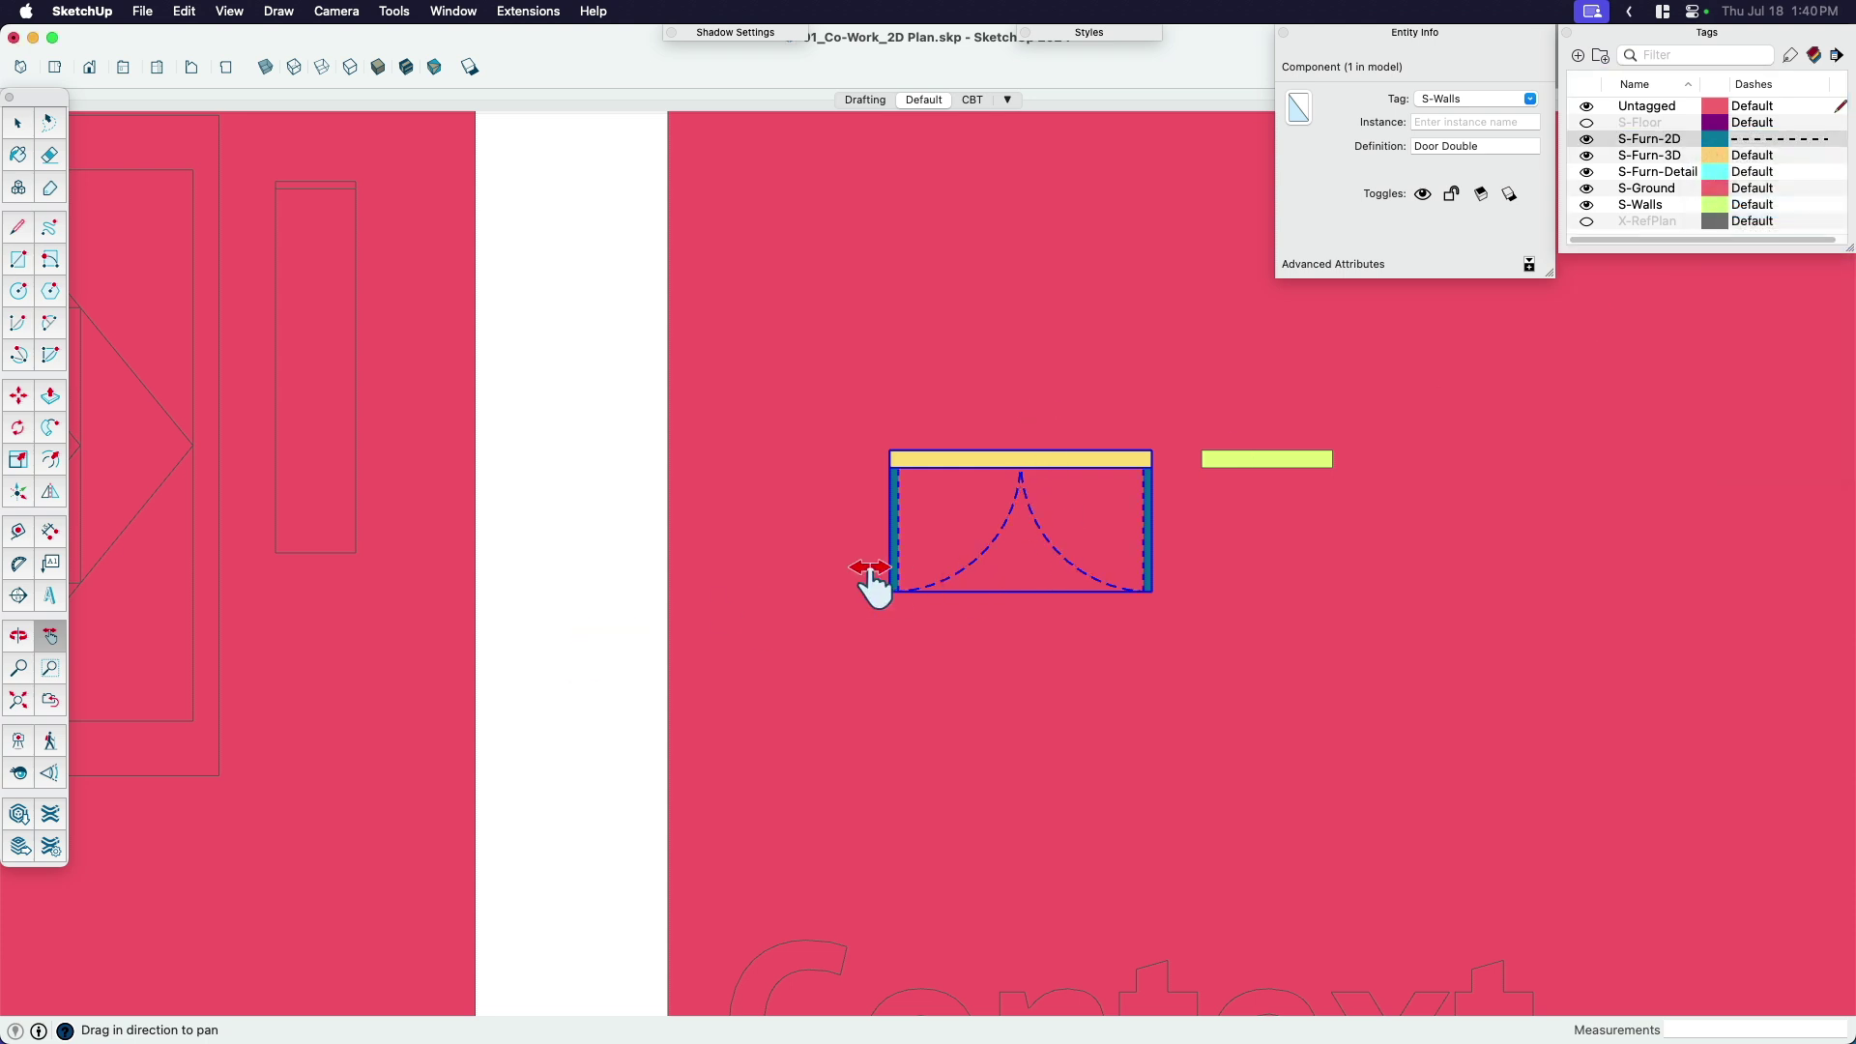
key(space)
click(605, 663)
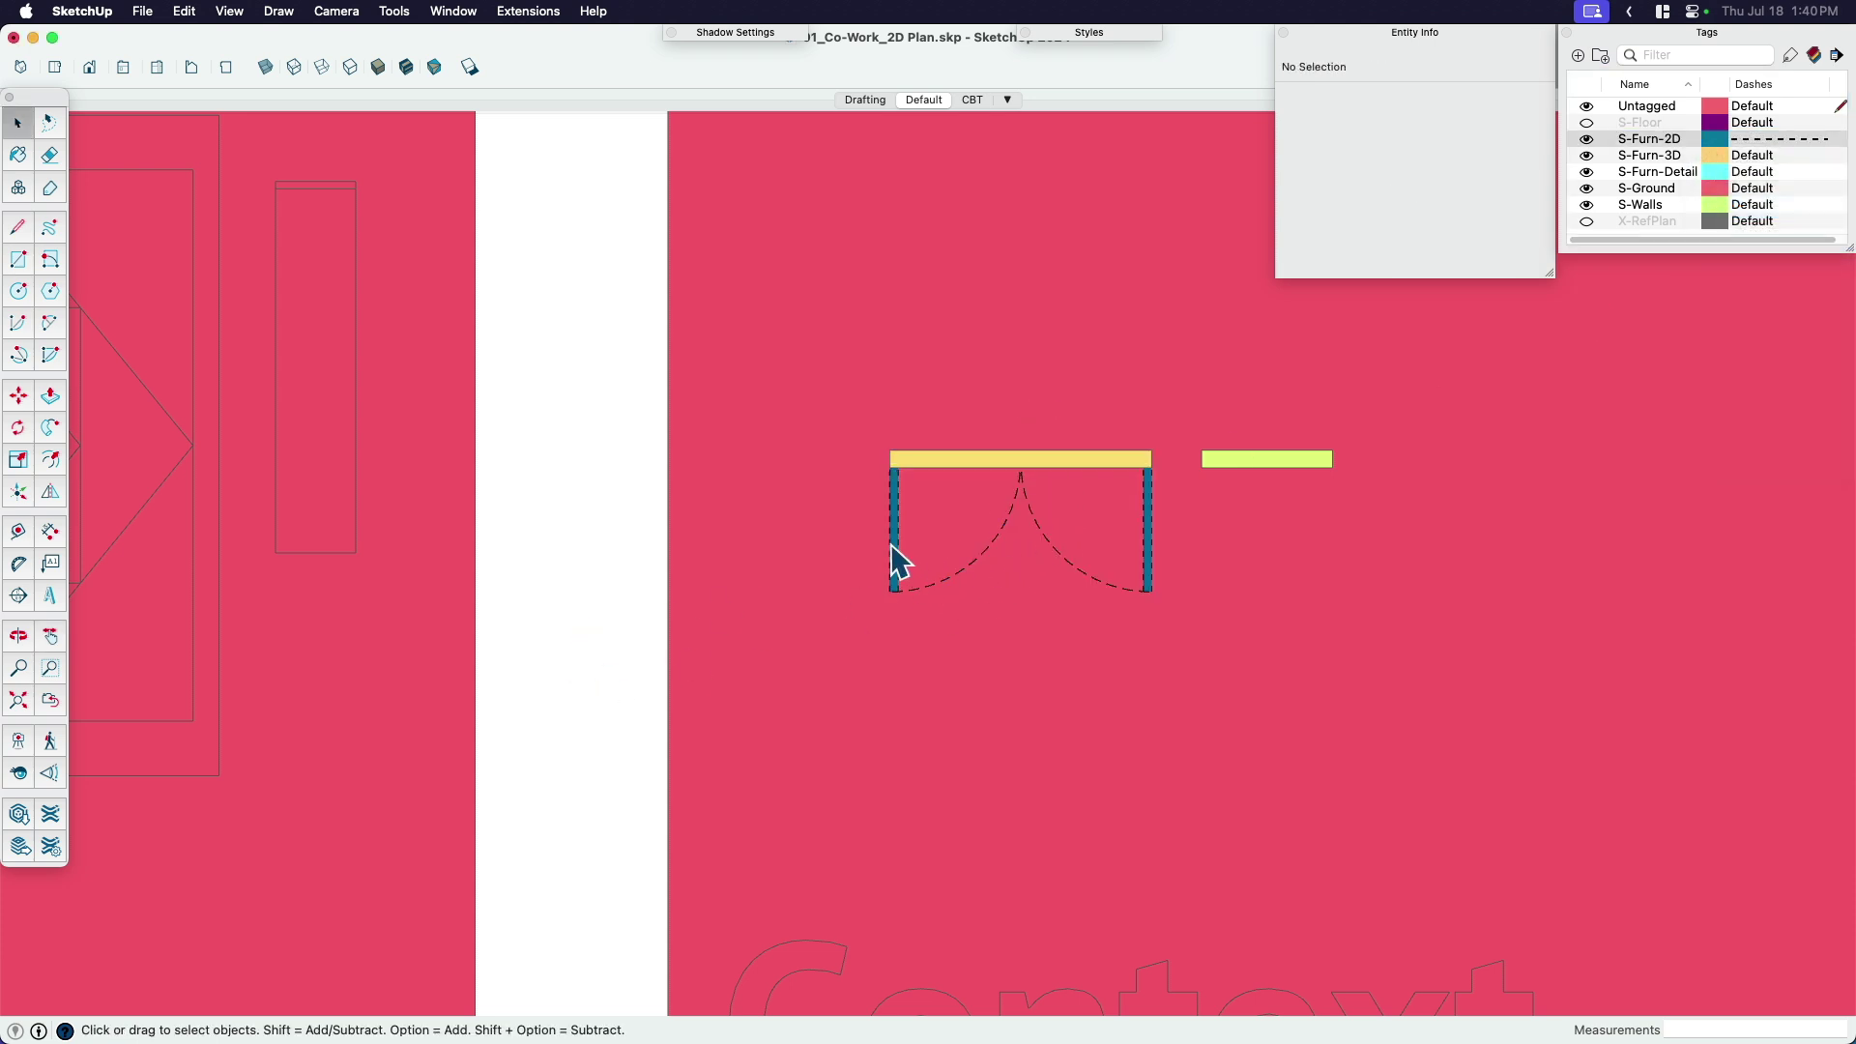
click(1010, 524)
scroll(1110, 549, up, 2)
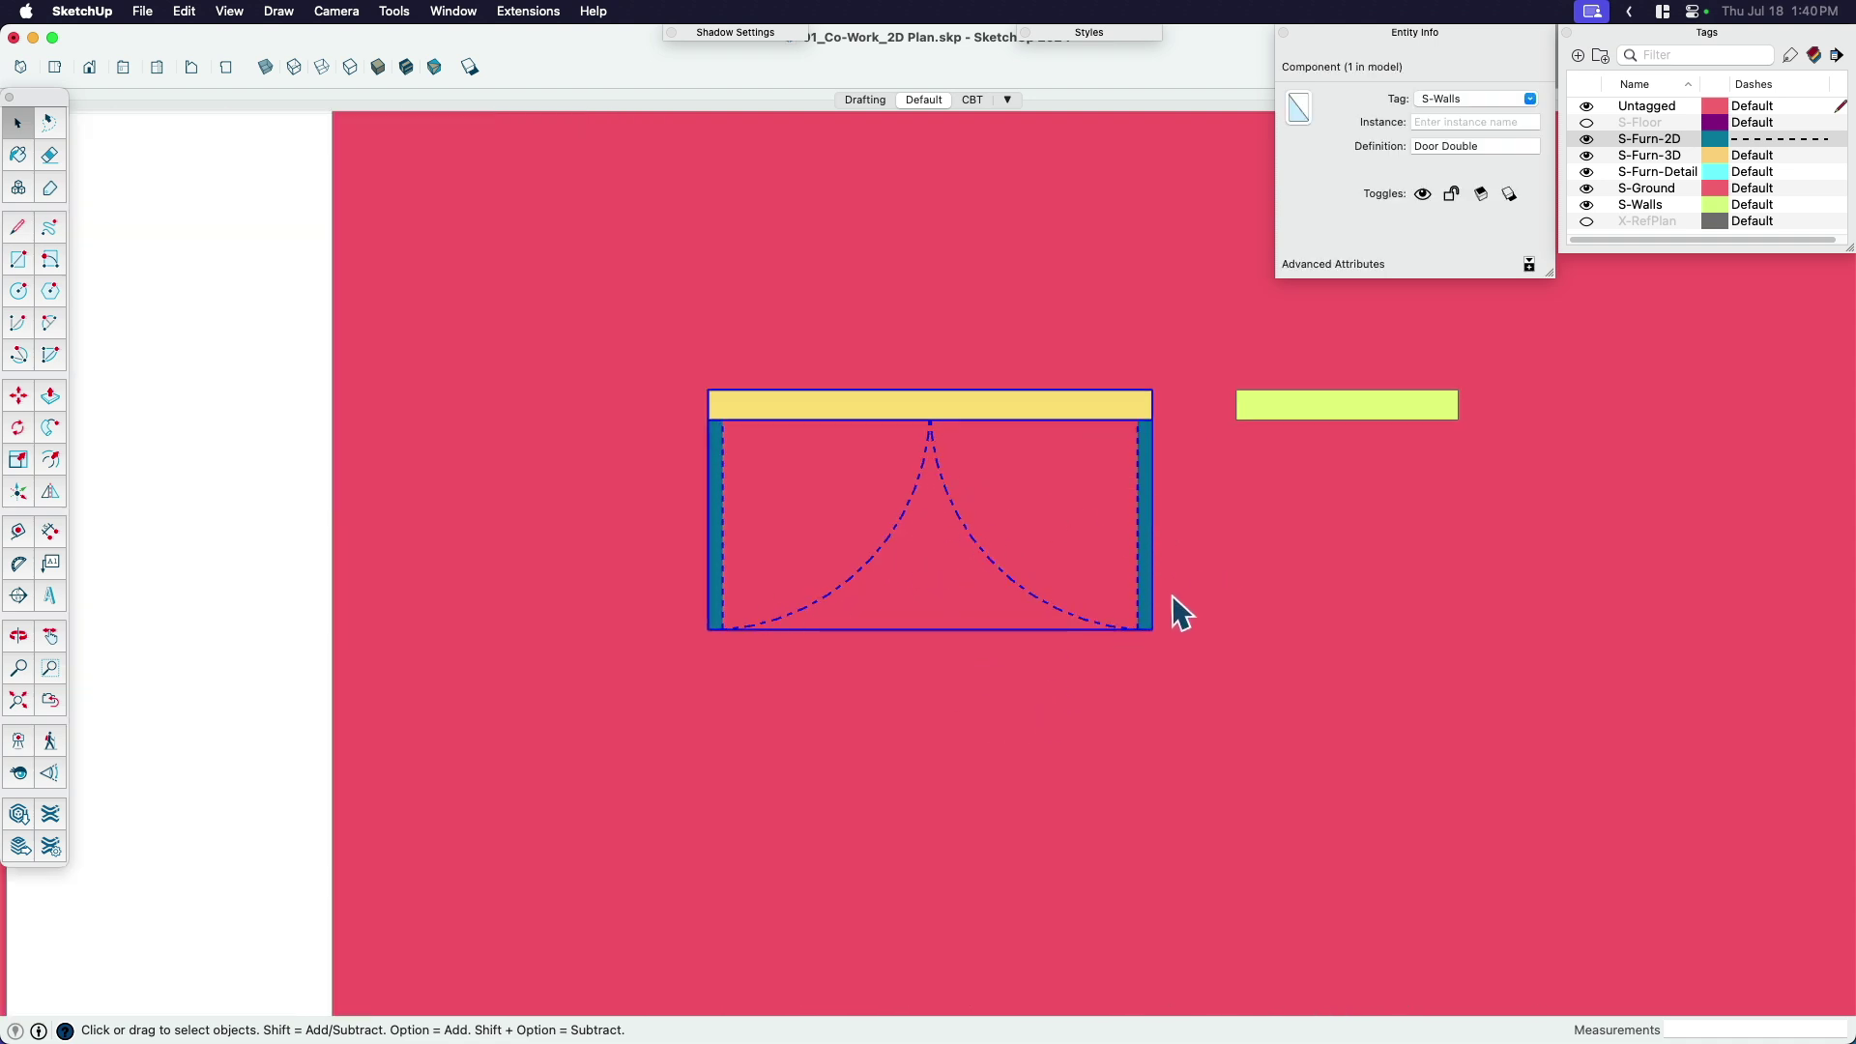
click(1756, 142)
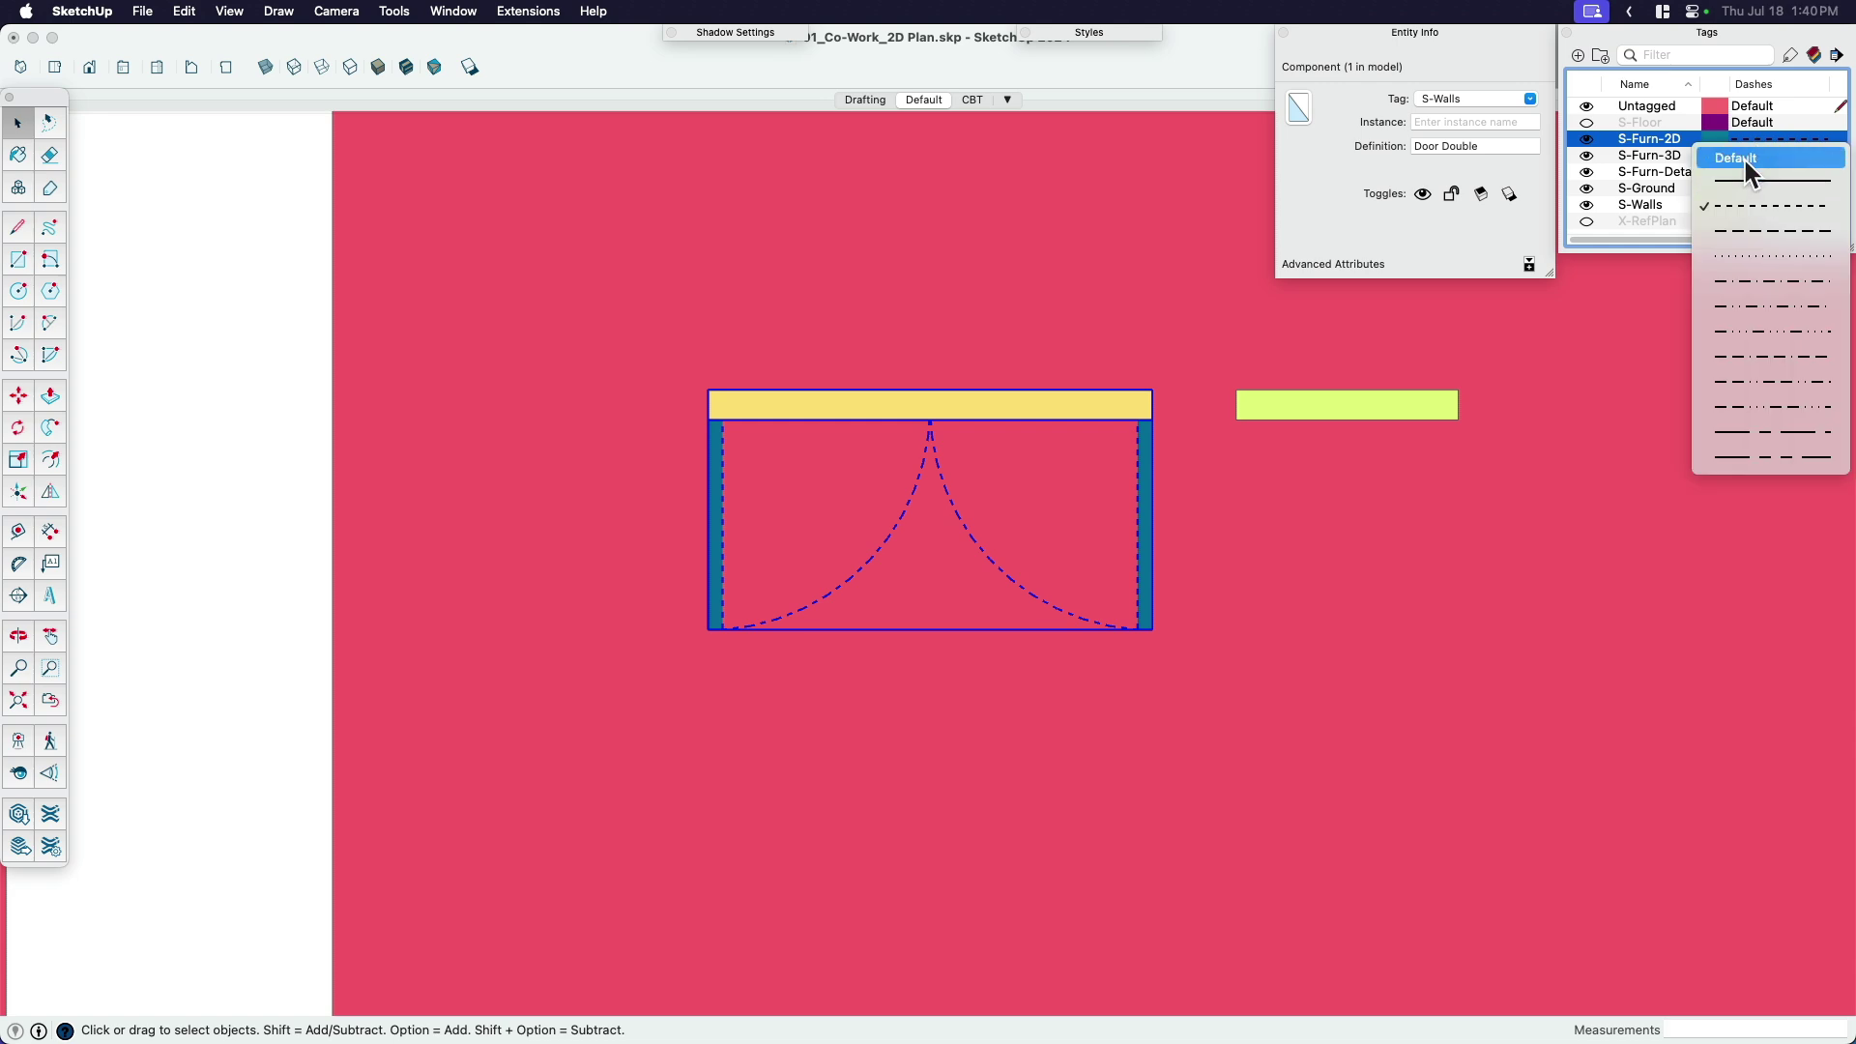
click(1755, 178)
middle_drag(1053, 589, 996, 573)
Frame the full floor plan and turn off Color by Tag to show materials.
click(423, 489)
scroll(1025, 557, down, 6)
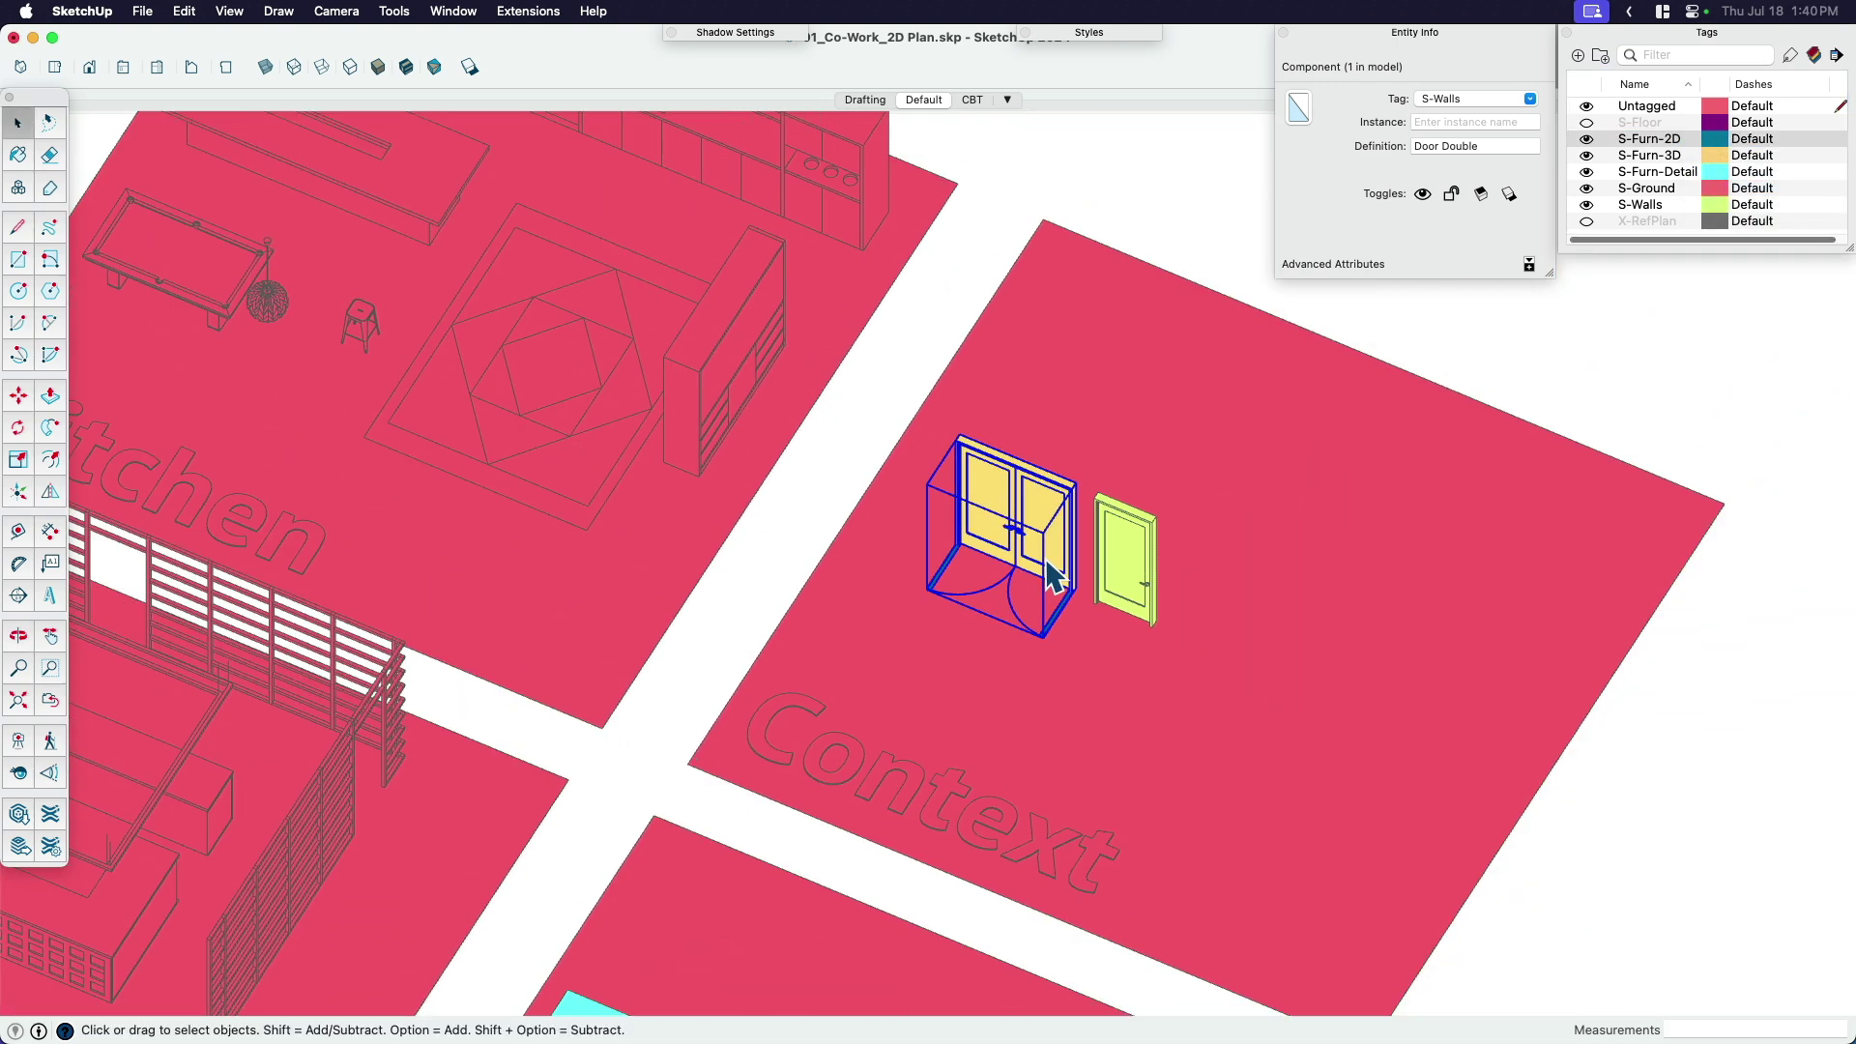
scroll(1009, 580, down, 5)
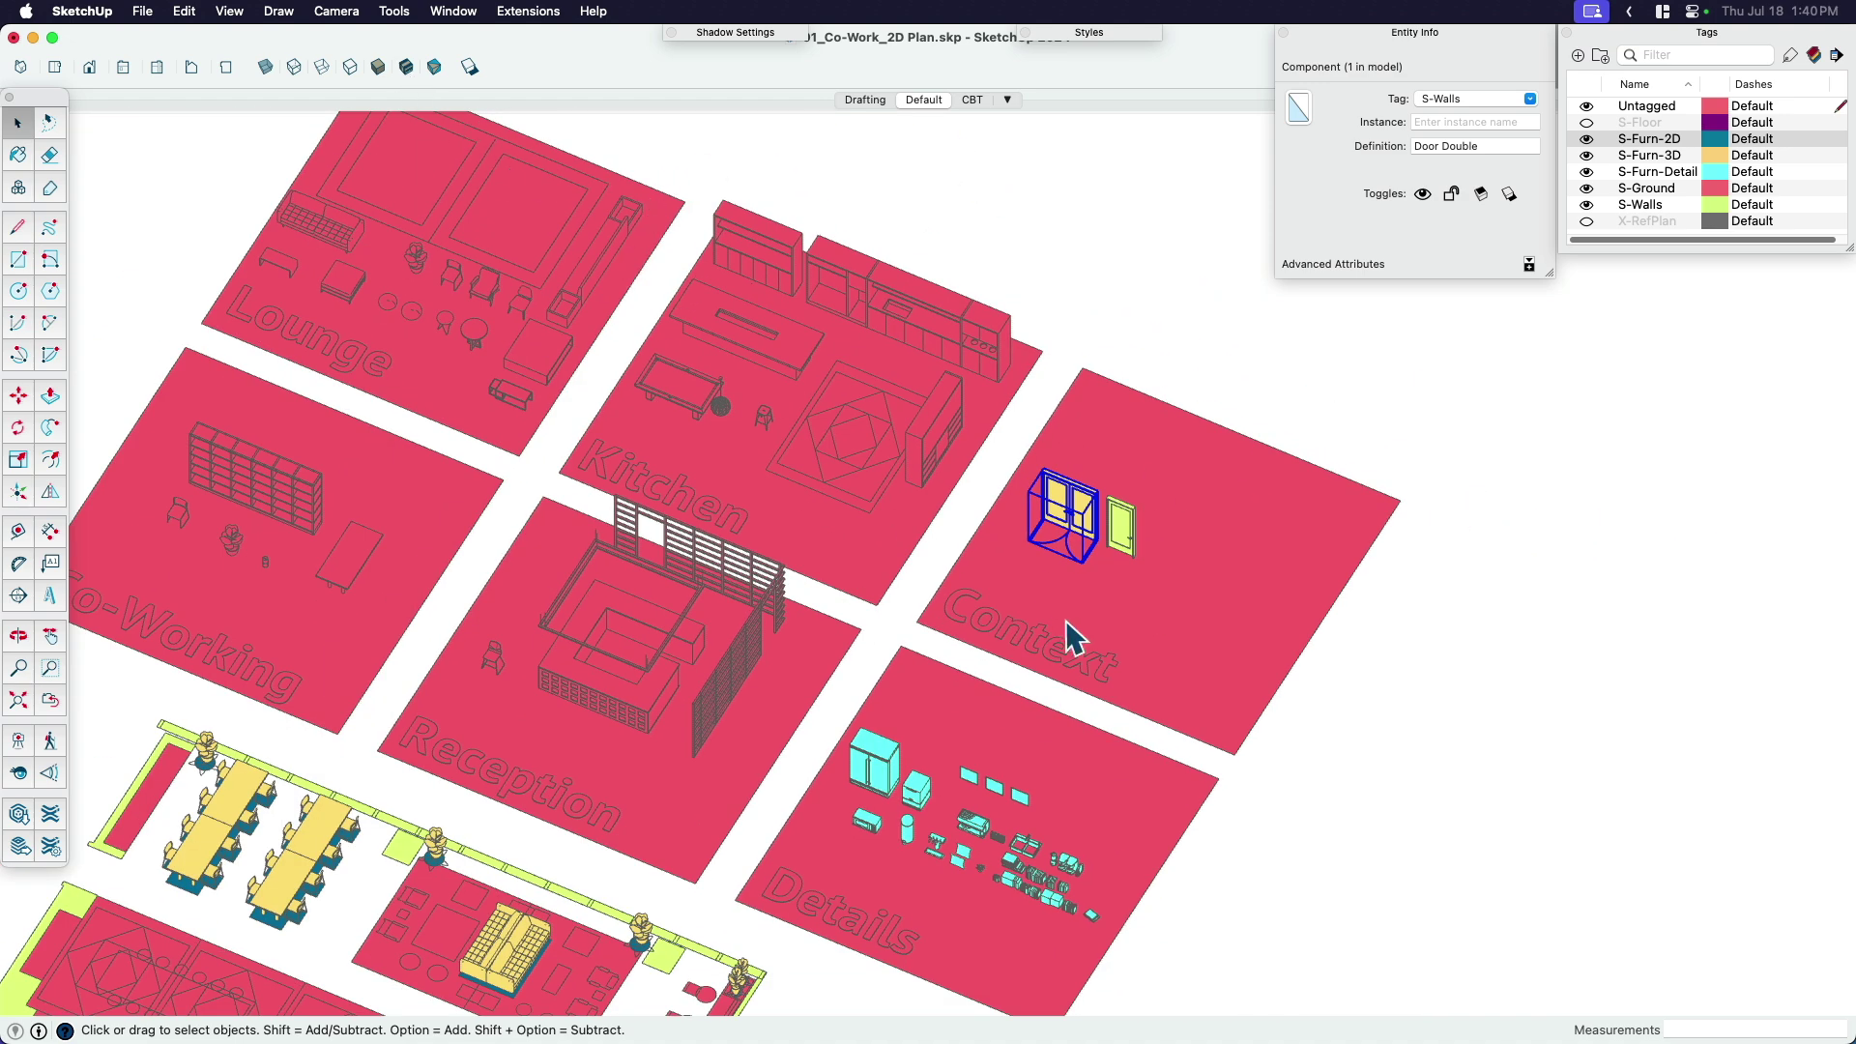
shift+middle_drag(740, 752, 1044, 583)
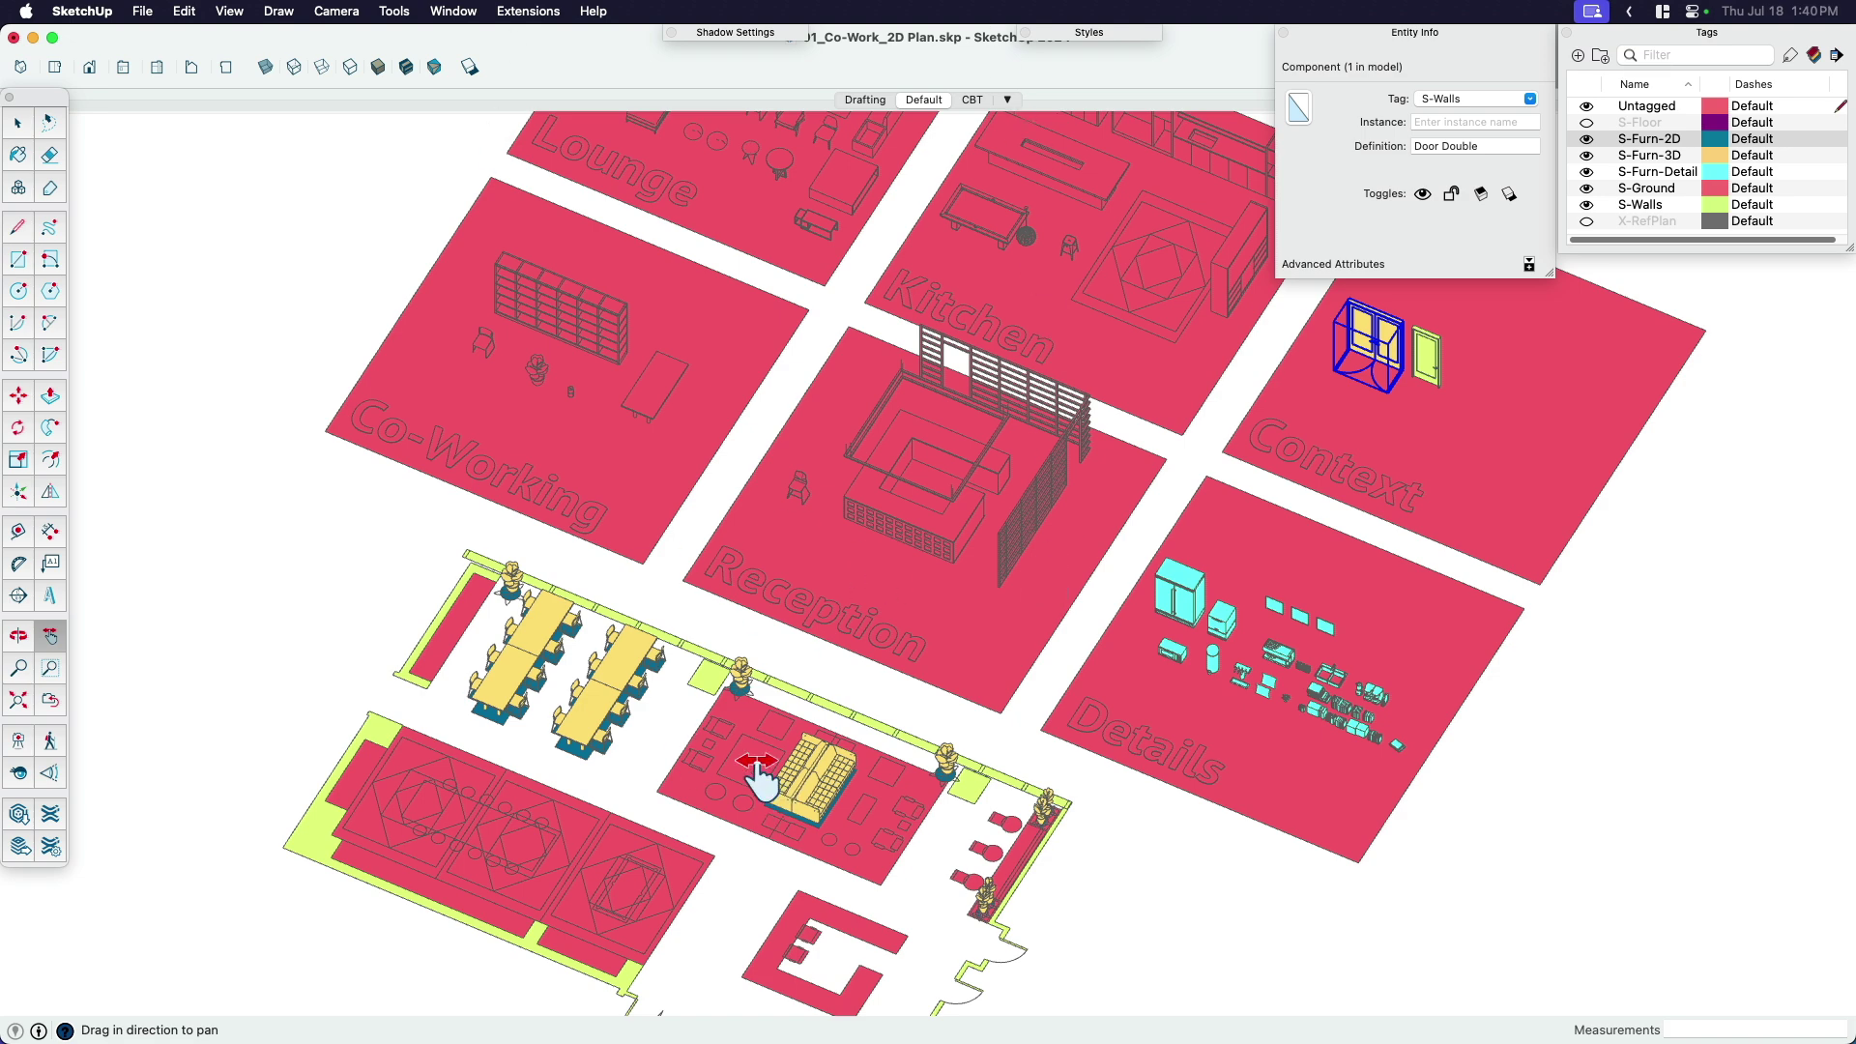
drag(693, 877, 826, 817)
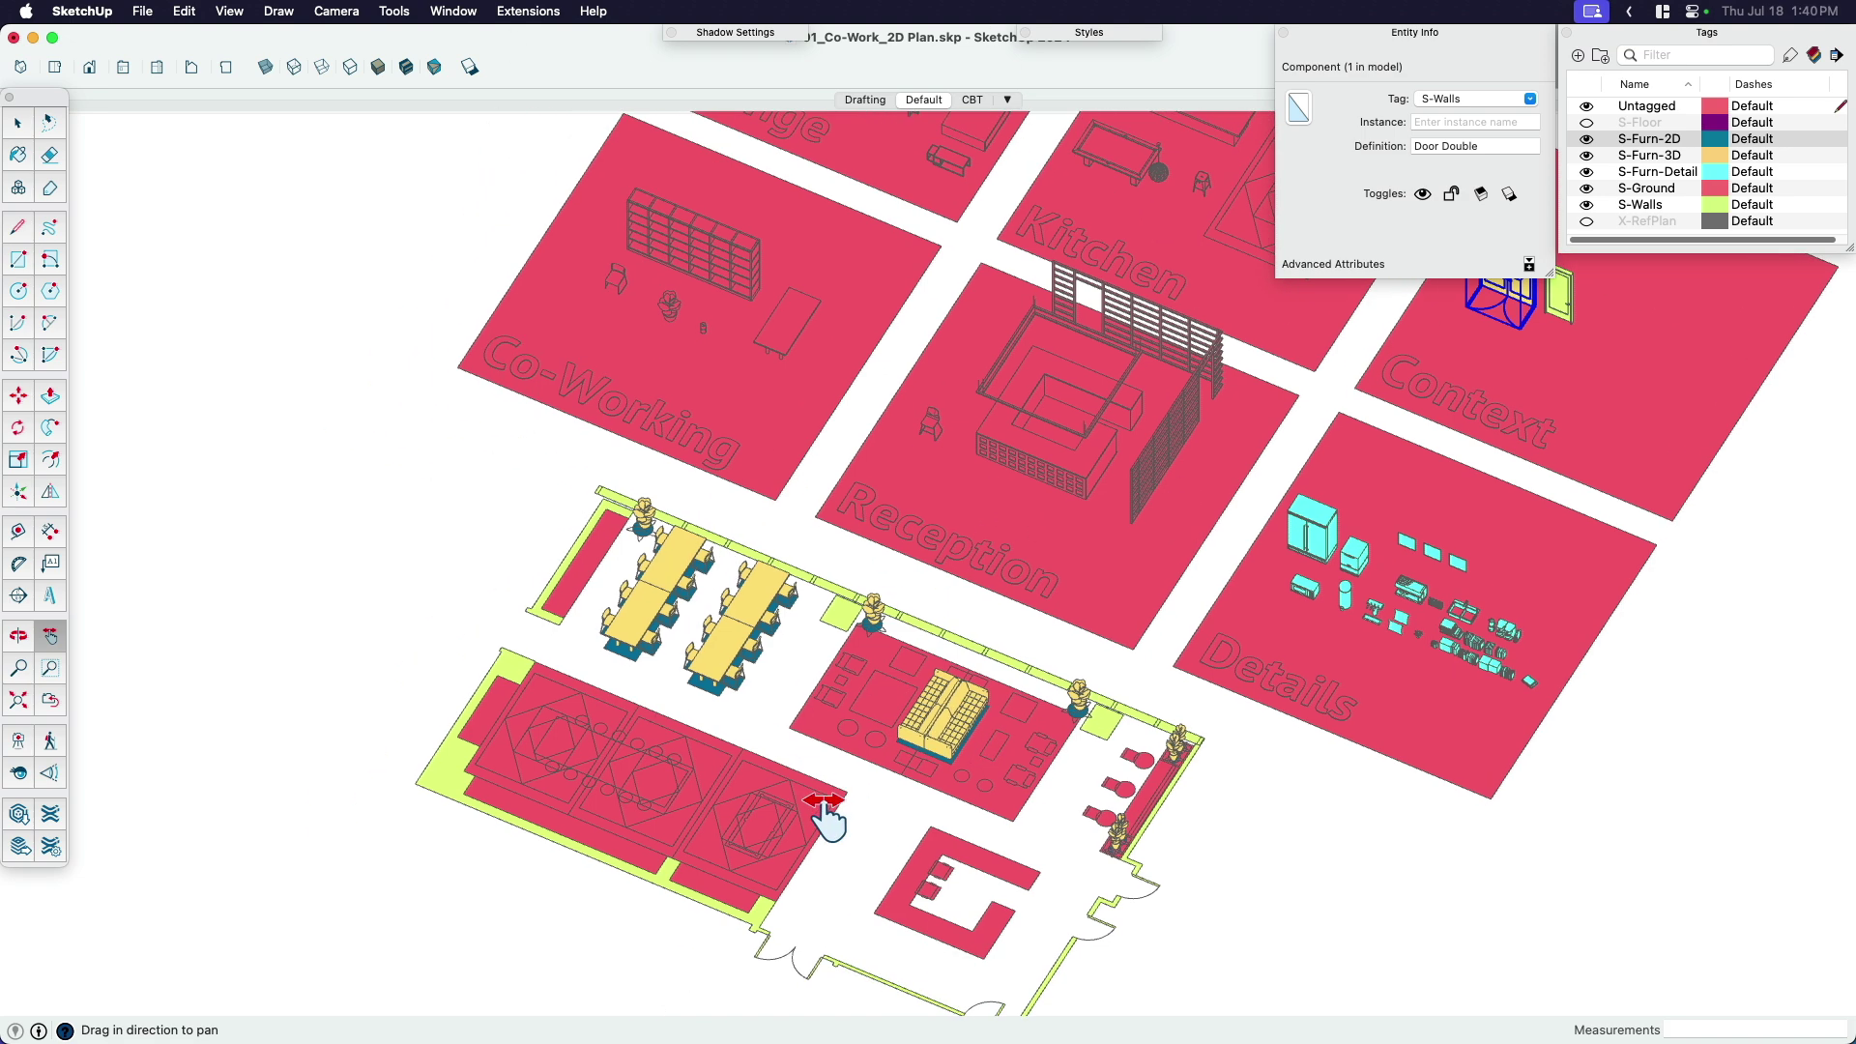
key(space)
key(shift+c)
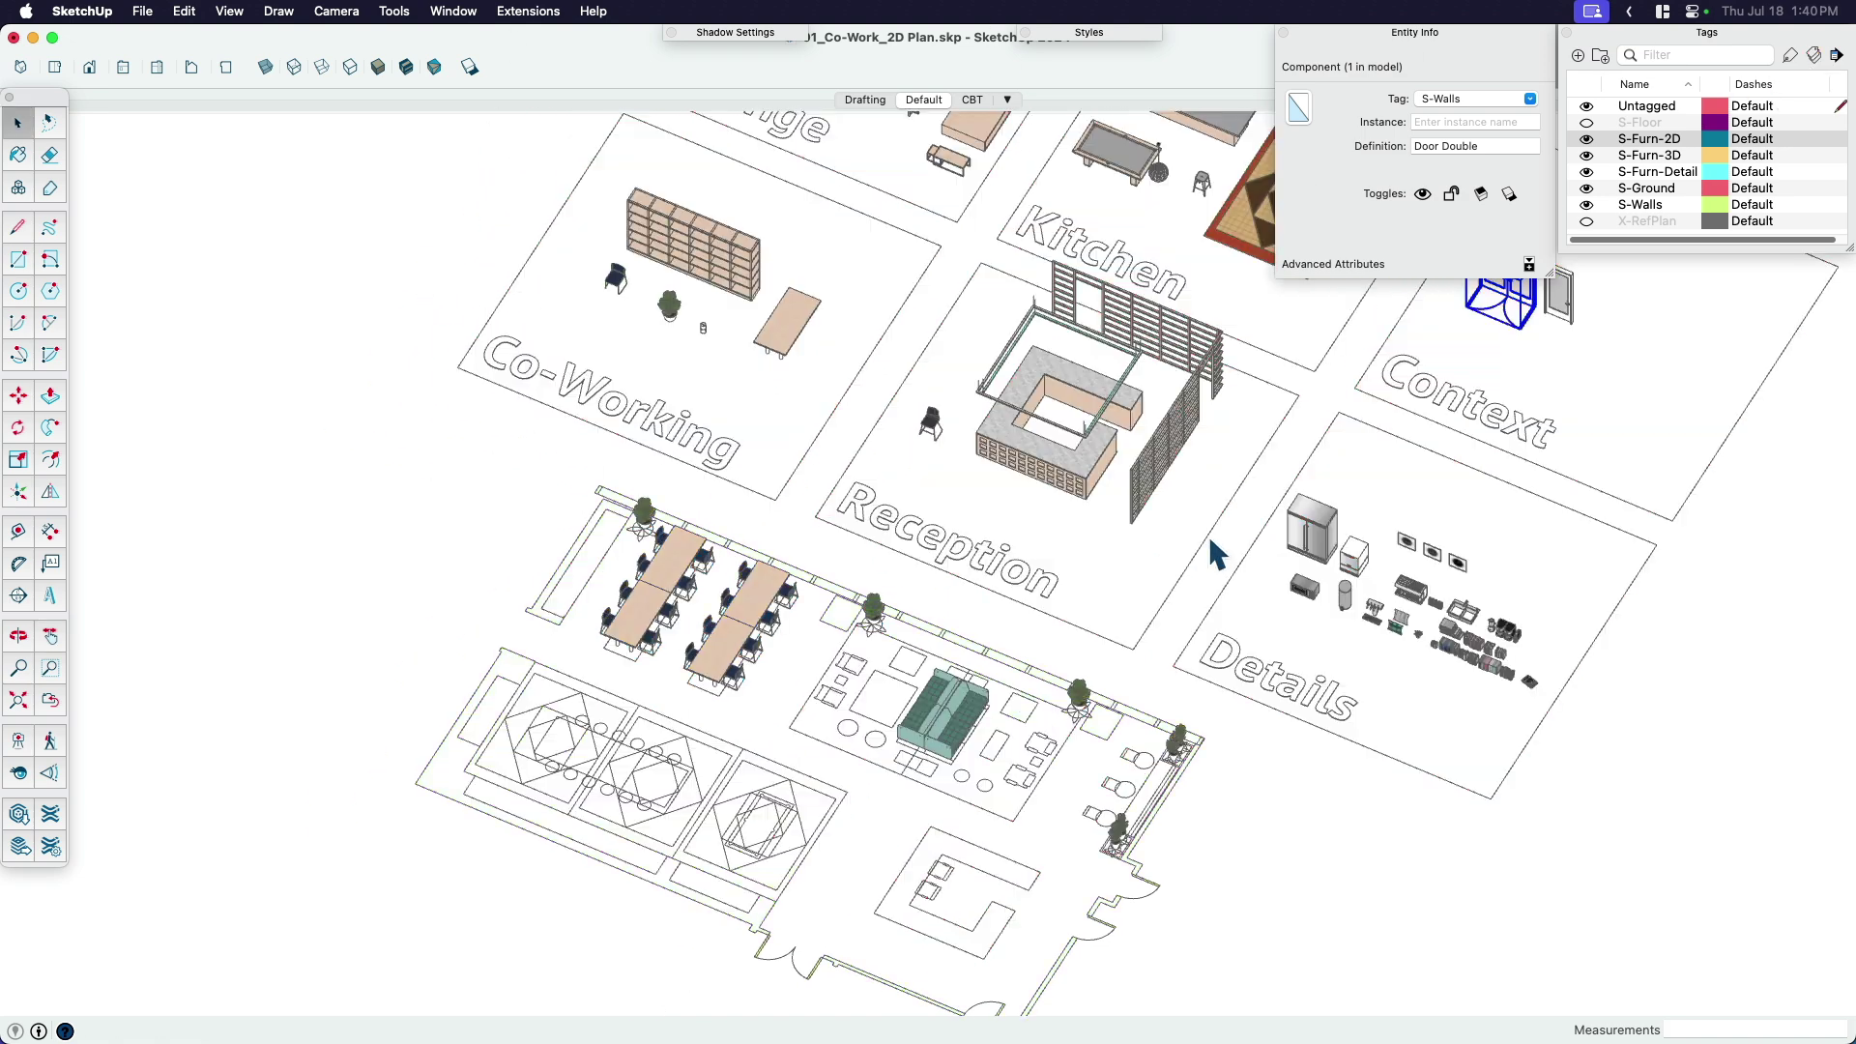
Orbit lower and select the kitchen frame, Reception Desk and Built-In Bookshelf.
middle_drag(982, 667, 1075, 409)
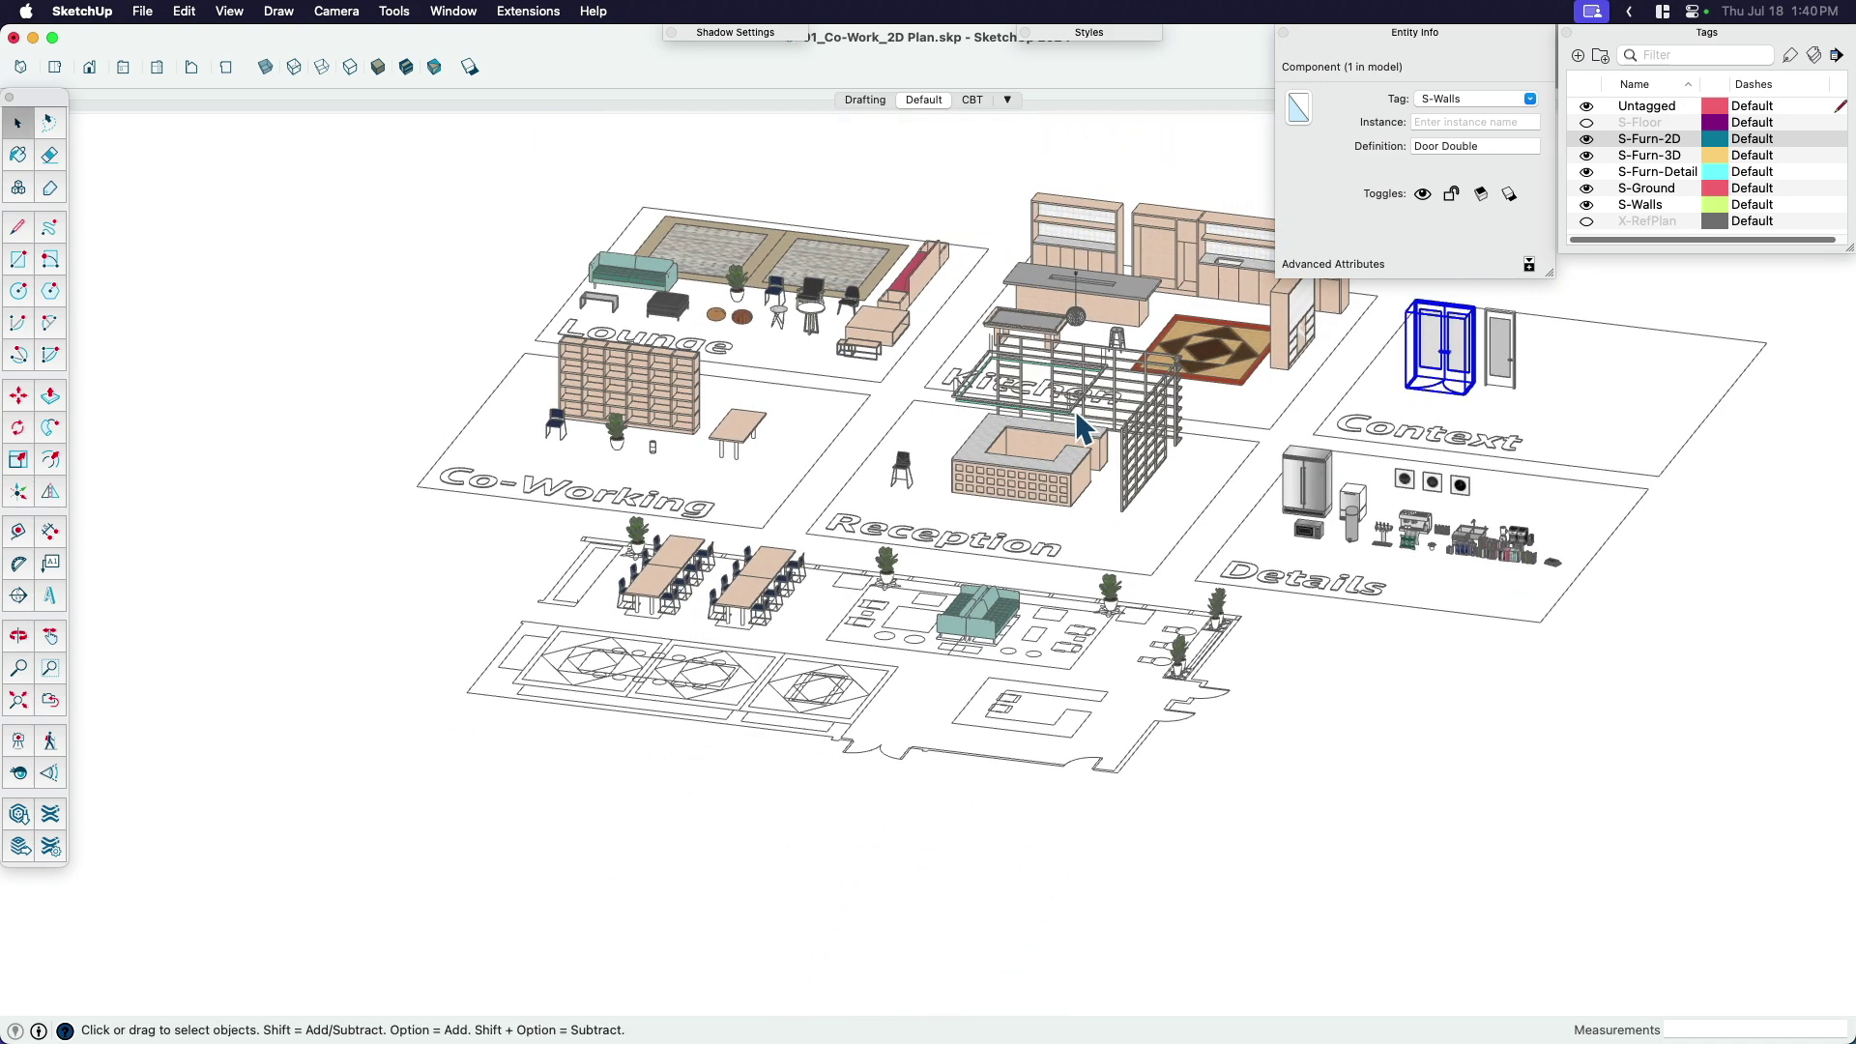
scroll(1075, 409, up, 3)
click(1072, 395)
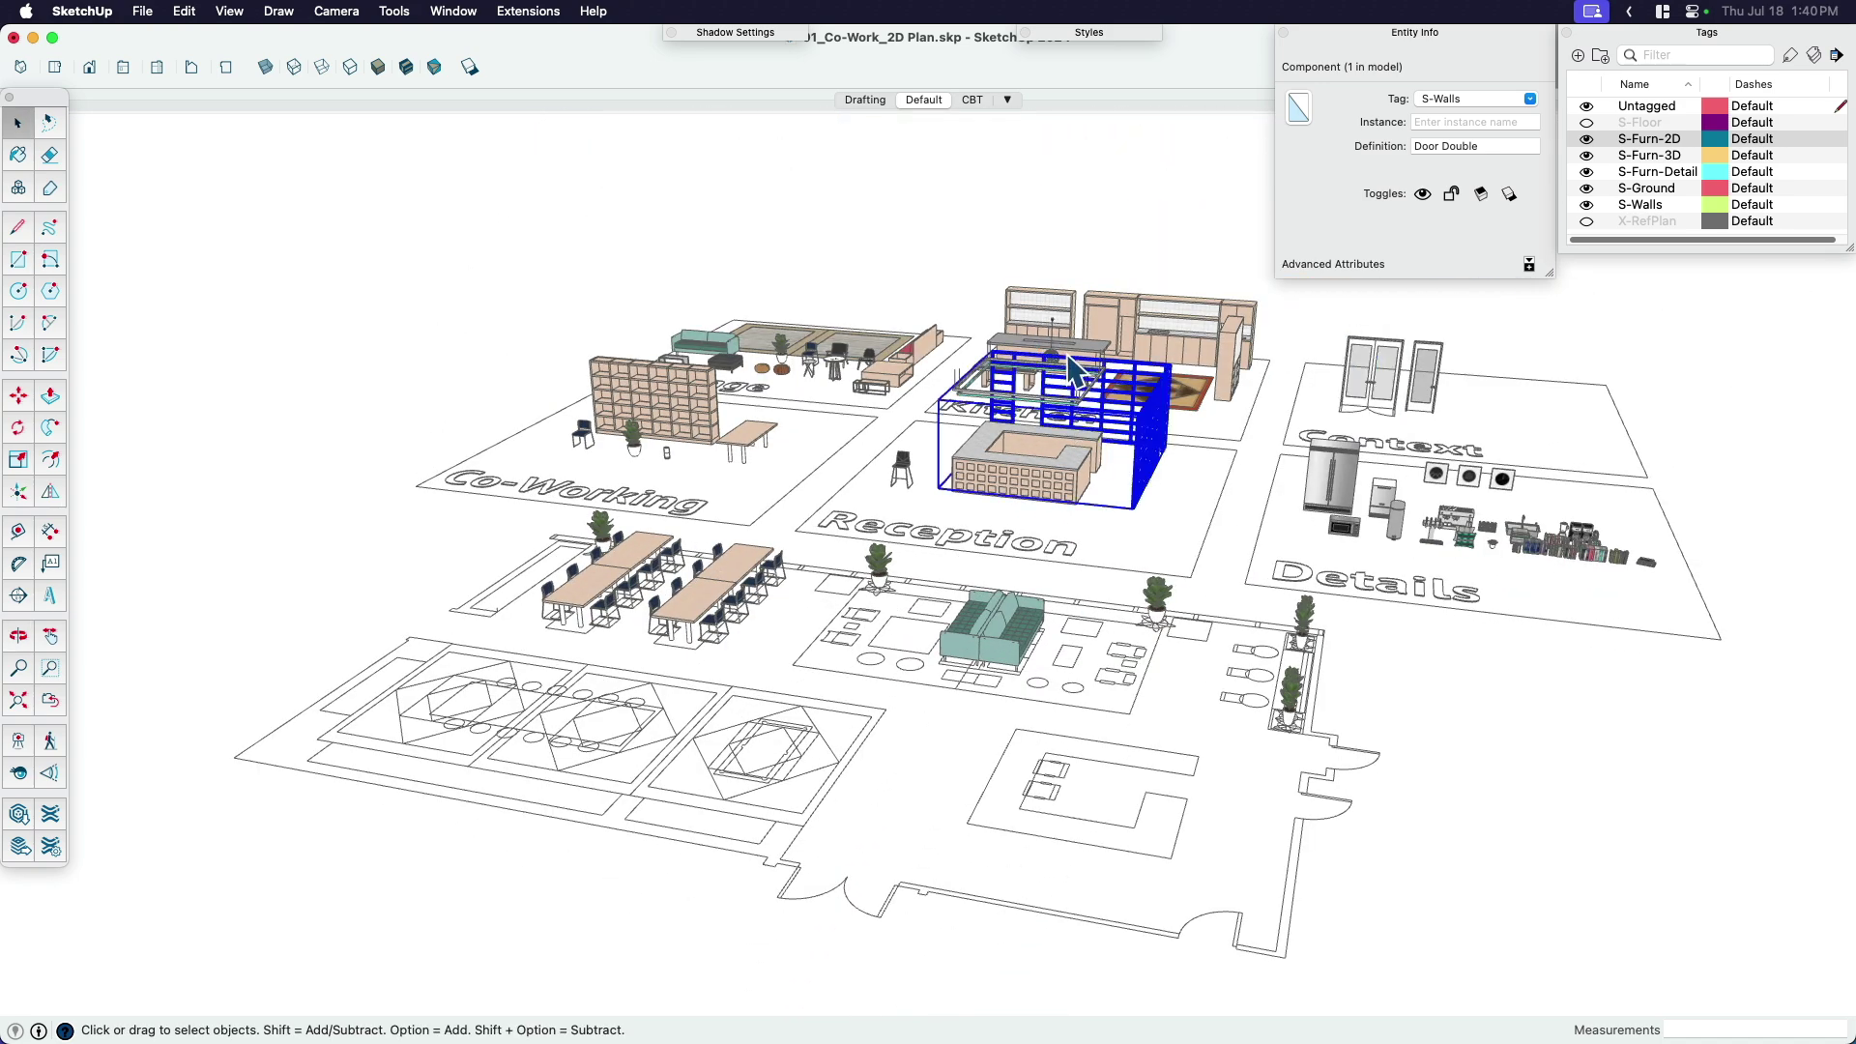
click(1071, 463)
scroll(1033, 468, up, 3)
click(514, 389)
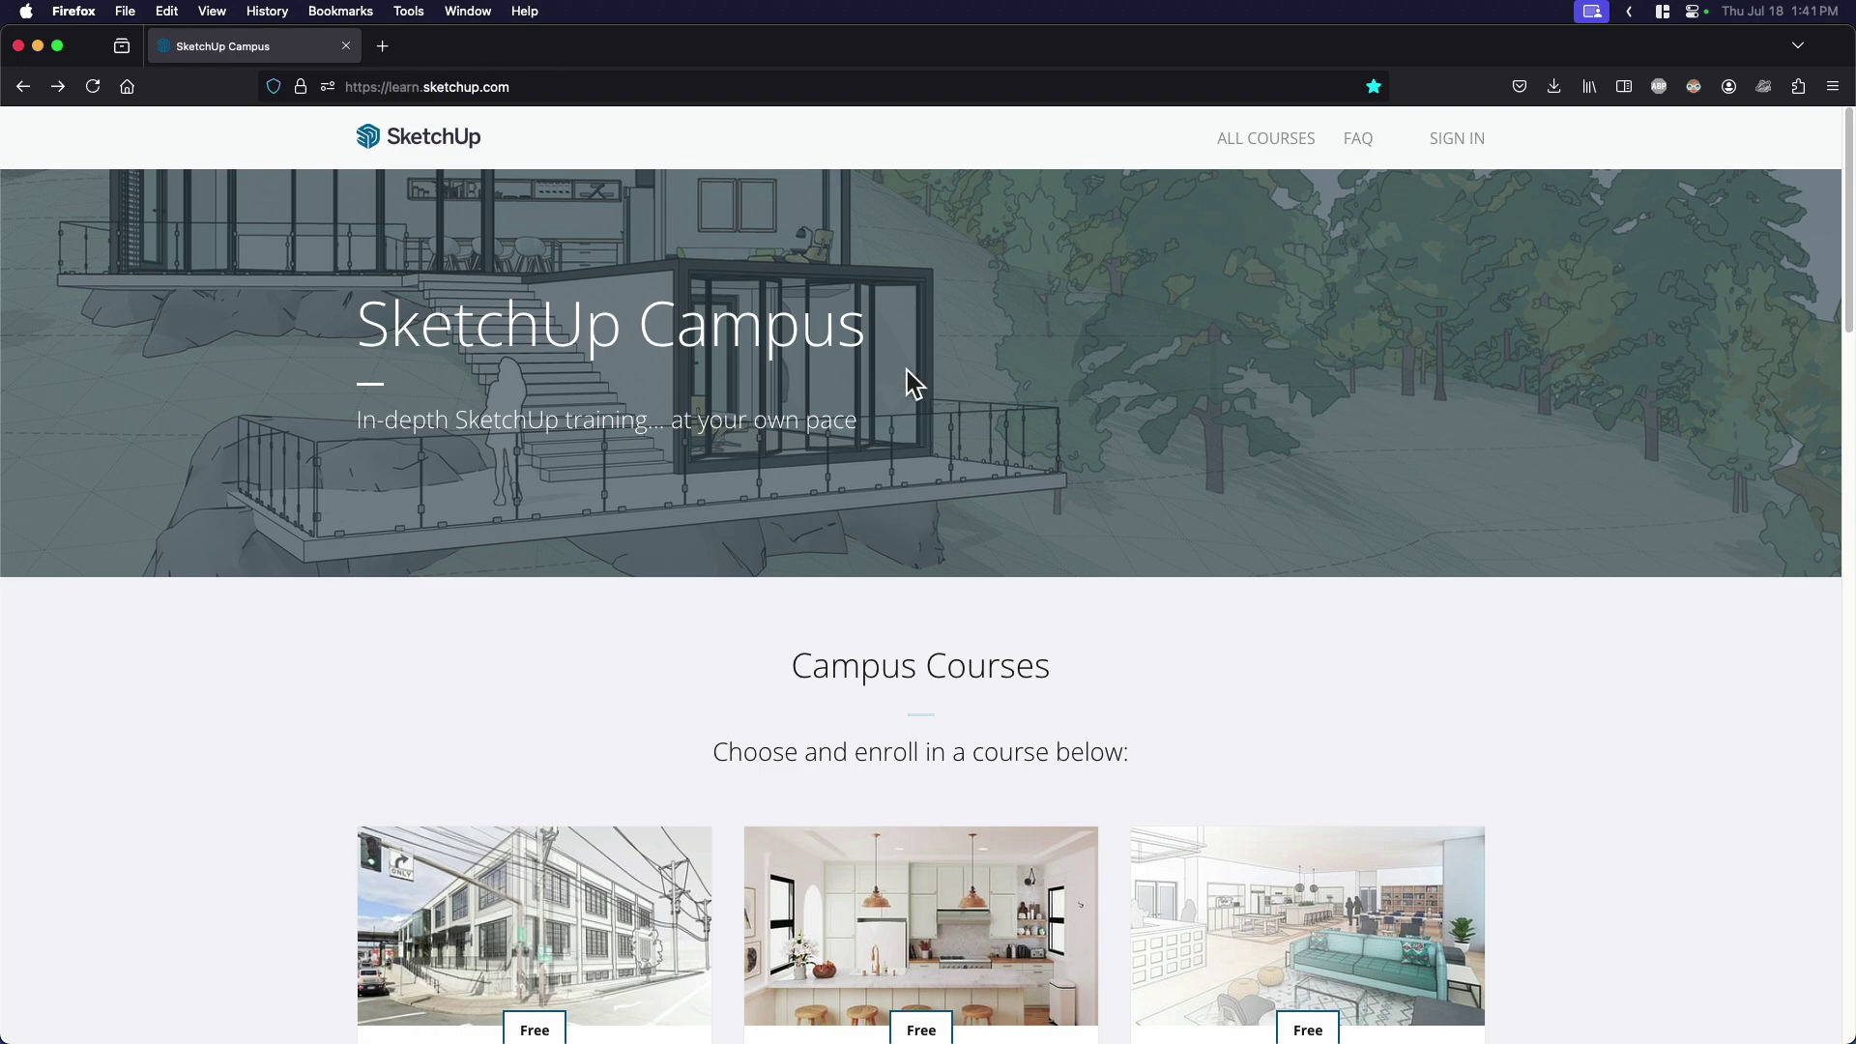
Scroll the learn.sketchup.com page to the Campus Courses for the Commercial Interiors card.
scroll(849, 397, down, 5)
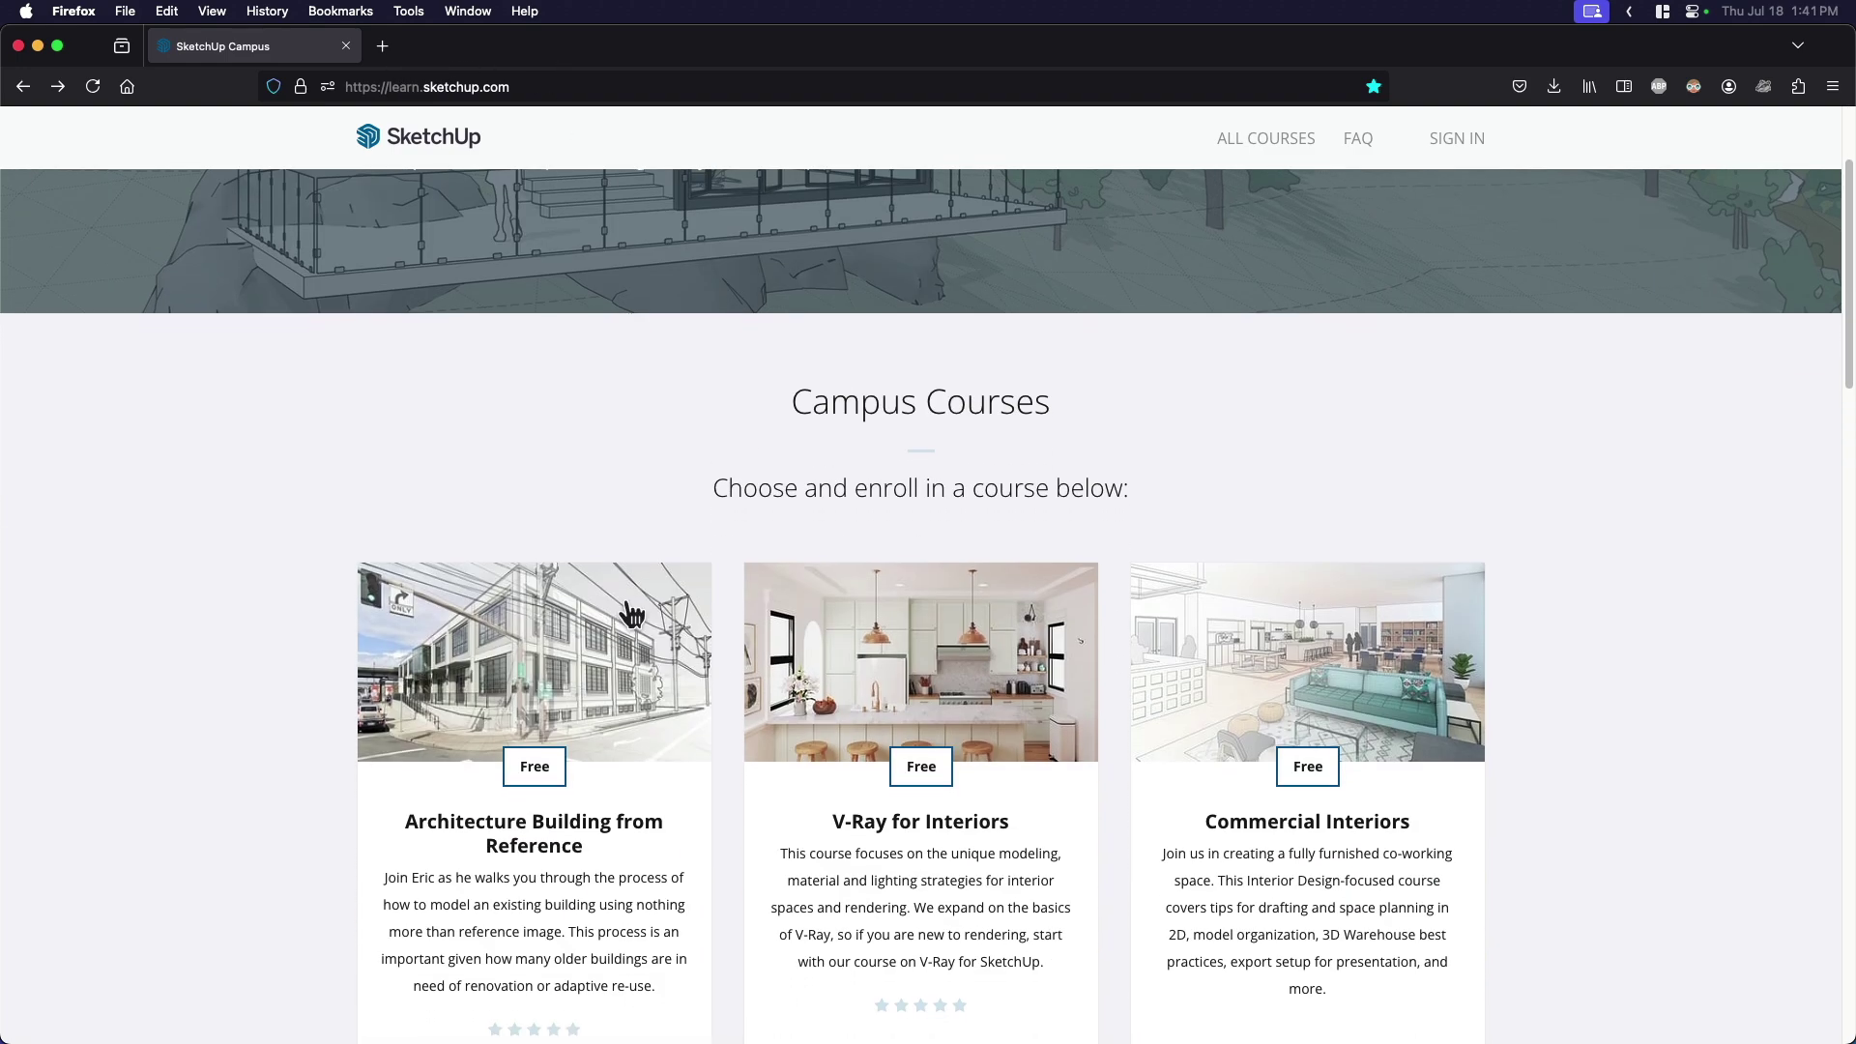
scroll(1545, 613, down, 8)
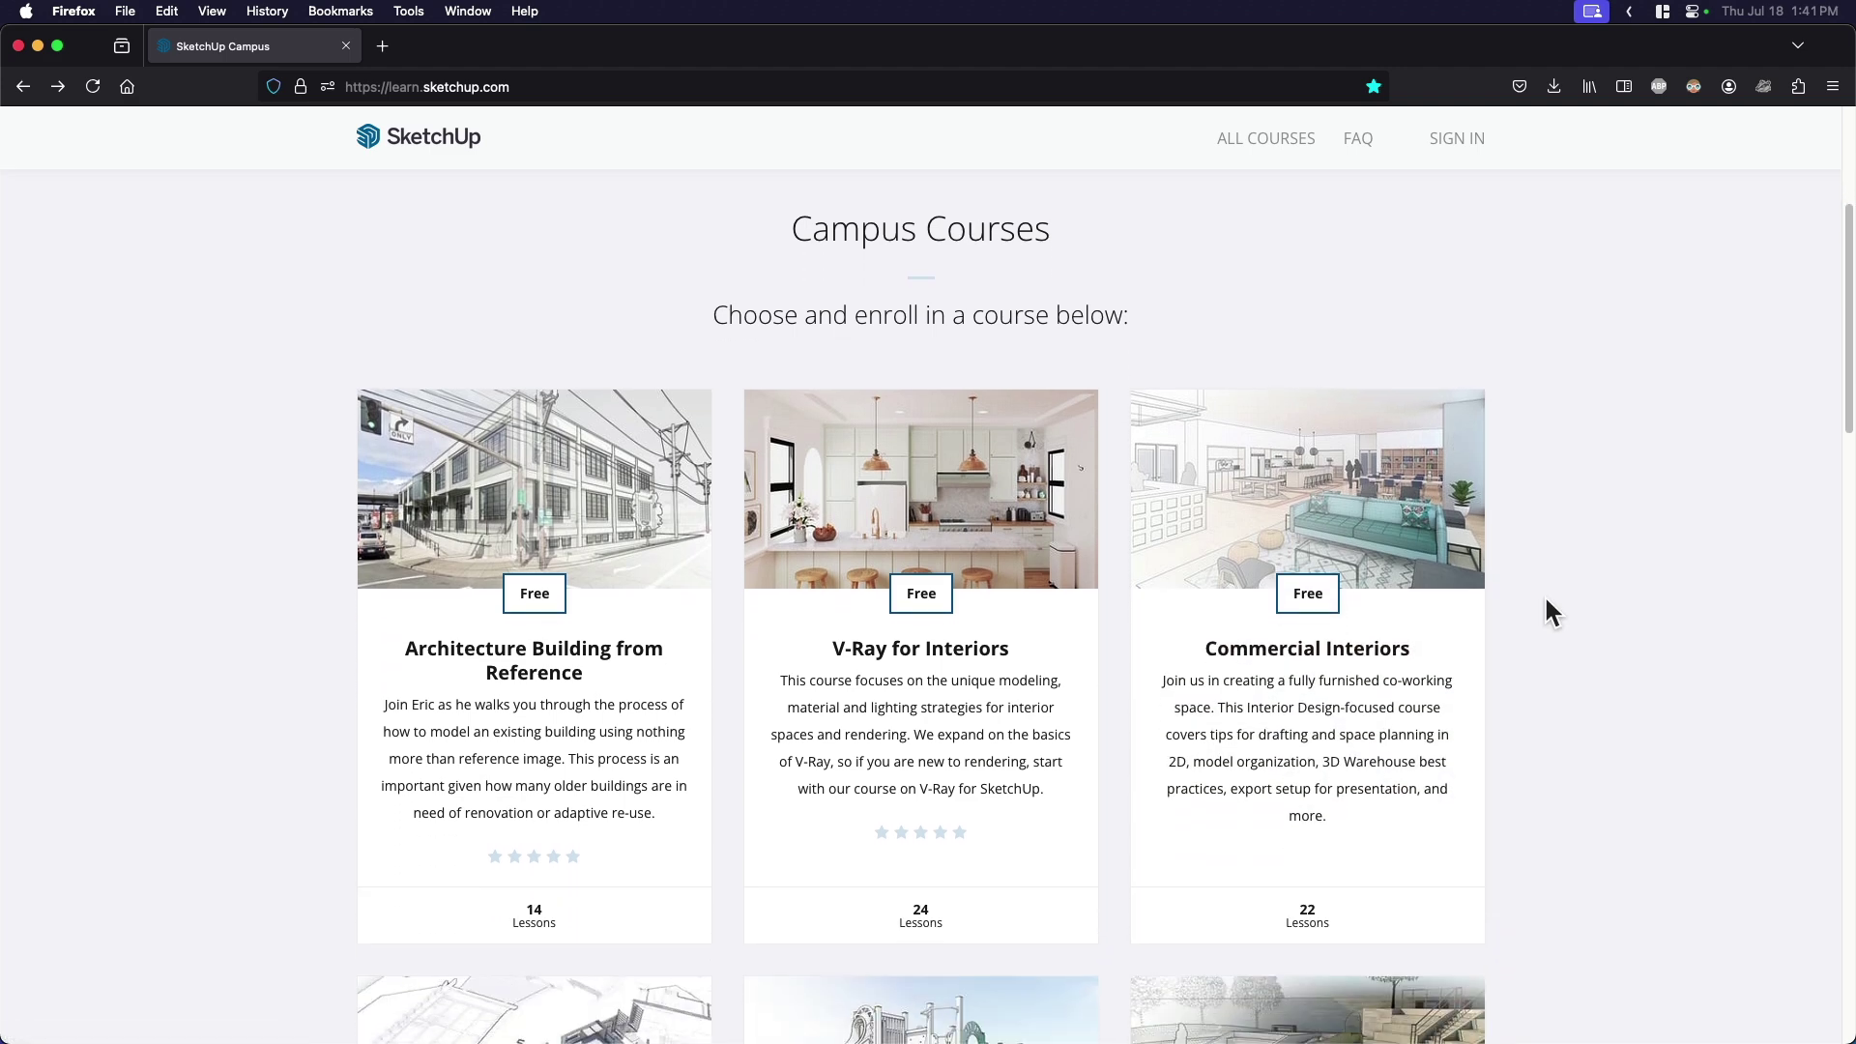
scroll(964, 905, up, 3)
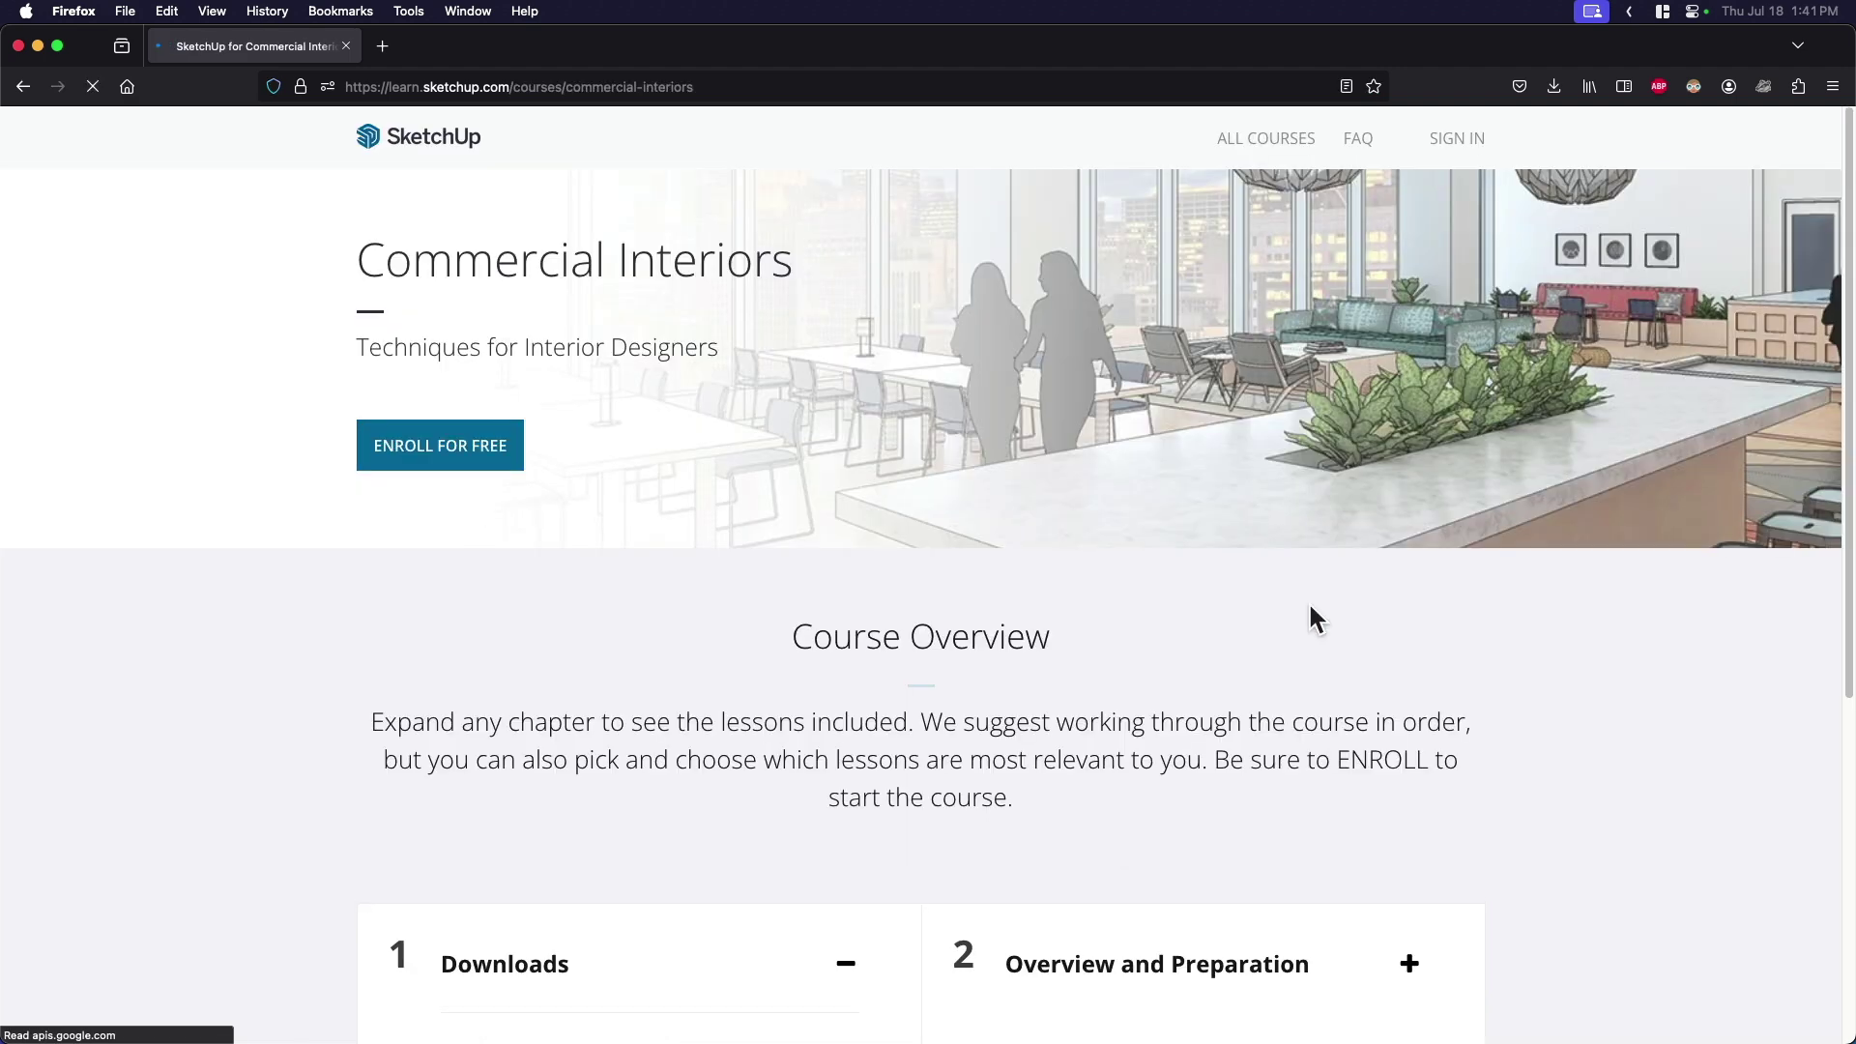
Expand the Context Modeling and Presentation and Export chapters in Course Overview.
scroll(1119, 691, down, 4)
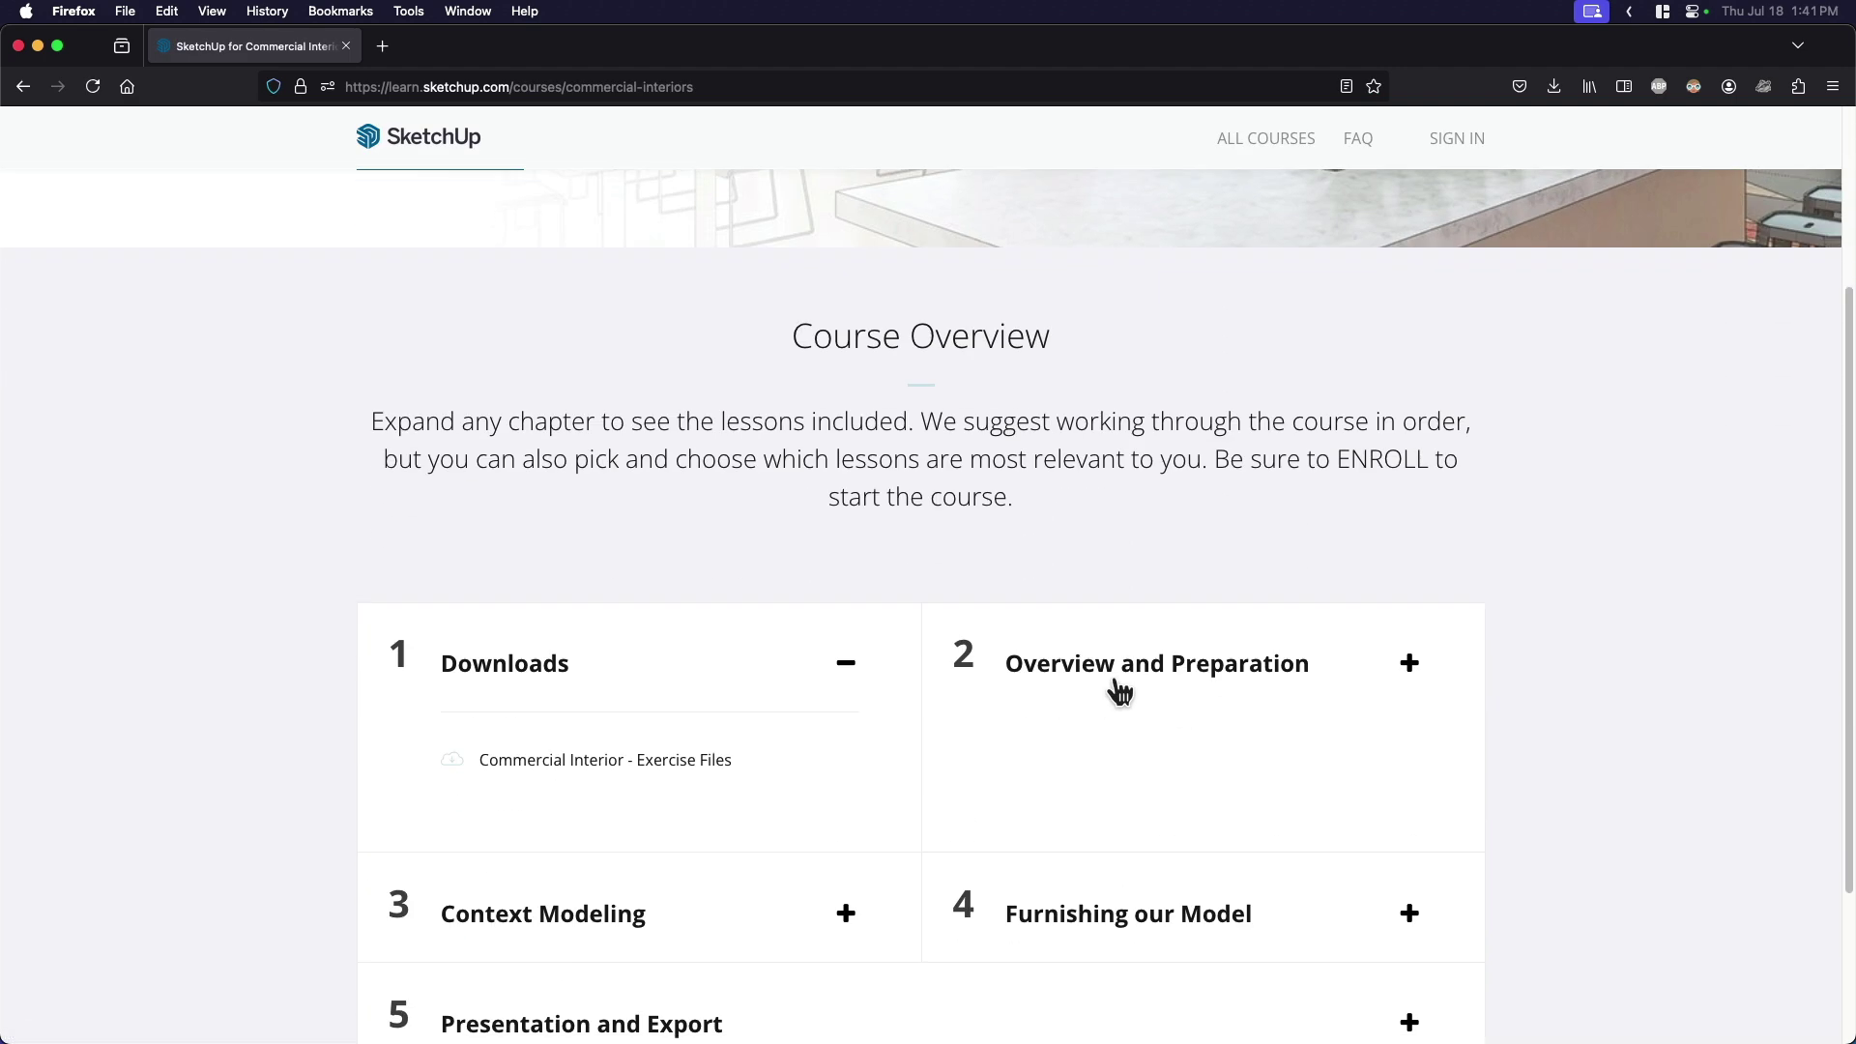
click(642, 912)
scroll(762, 822, down, 5)
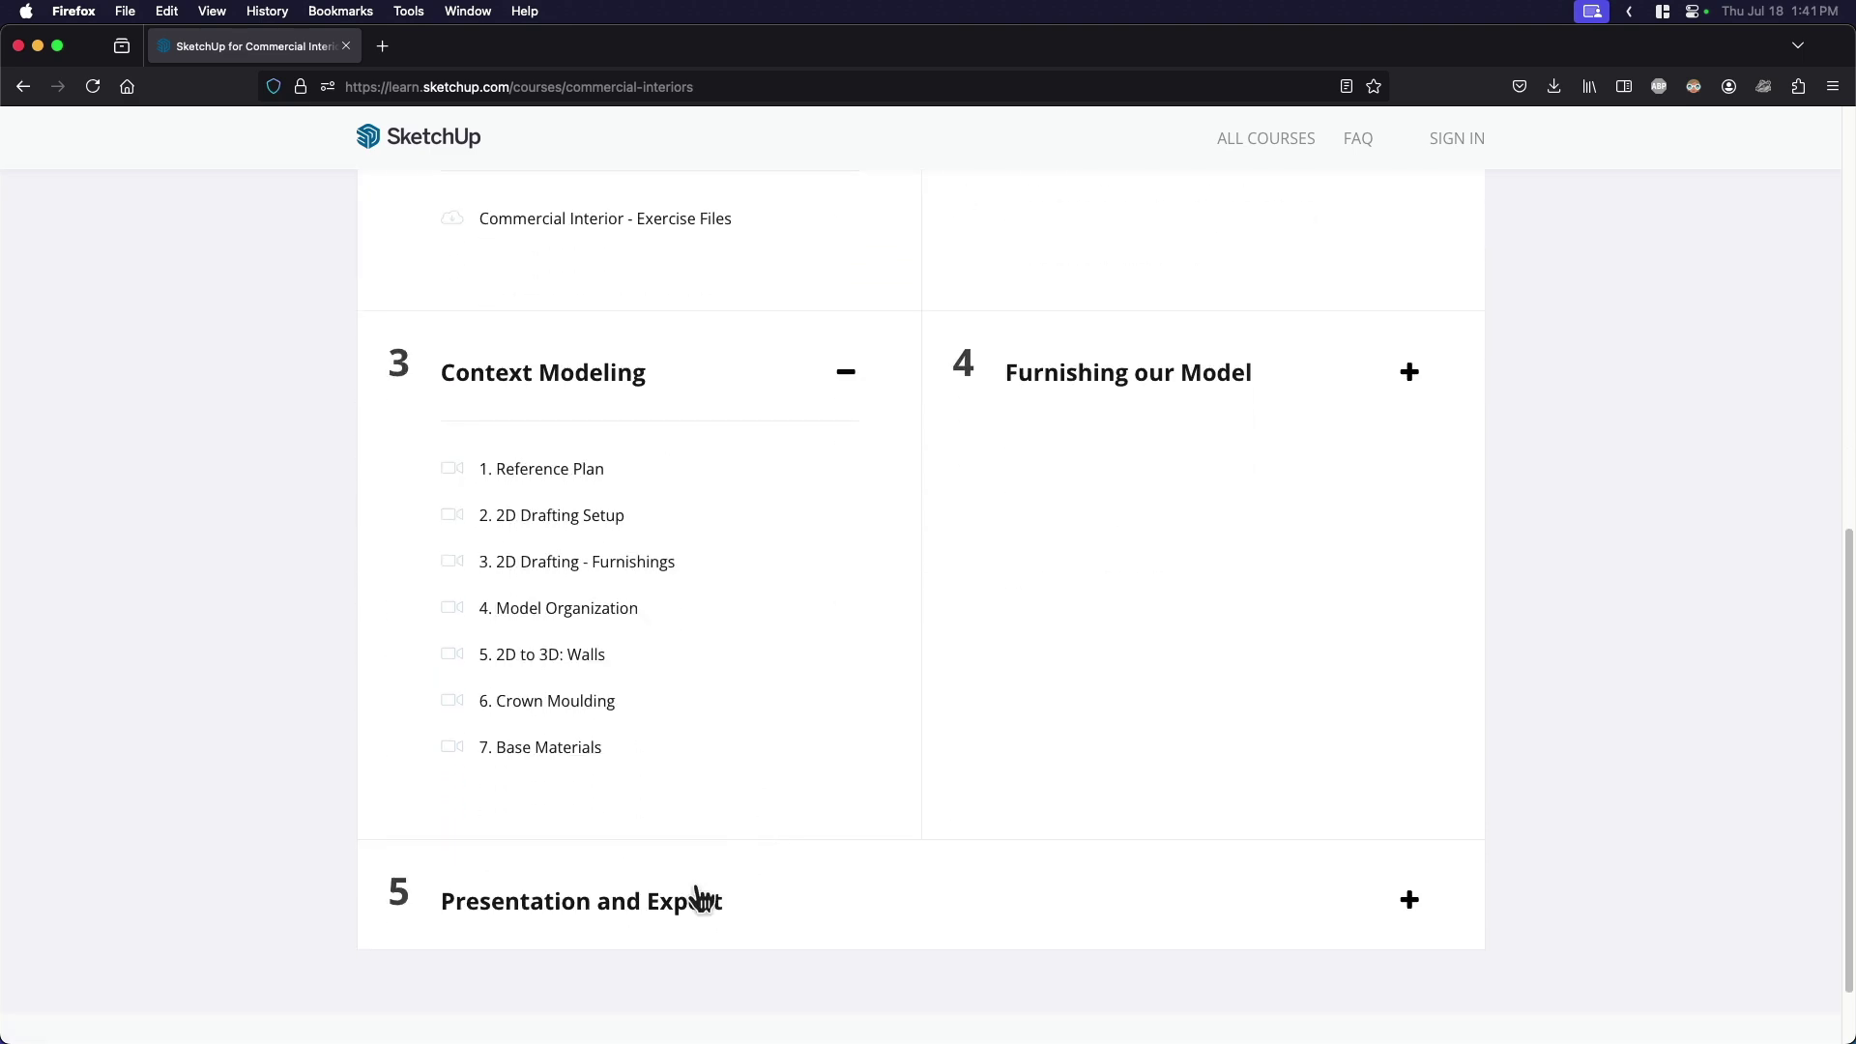
click(705, 895)
scroll(812, 774, down, 1)
scroll(633, 926, down, 2)
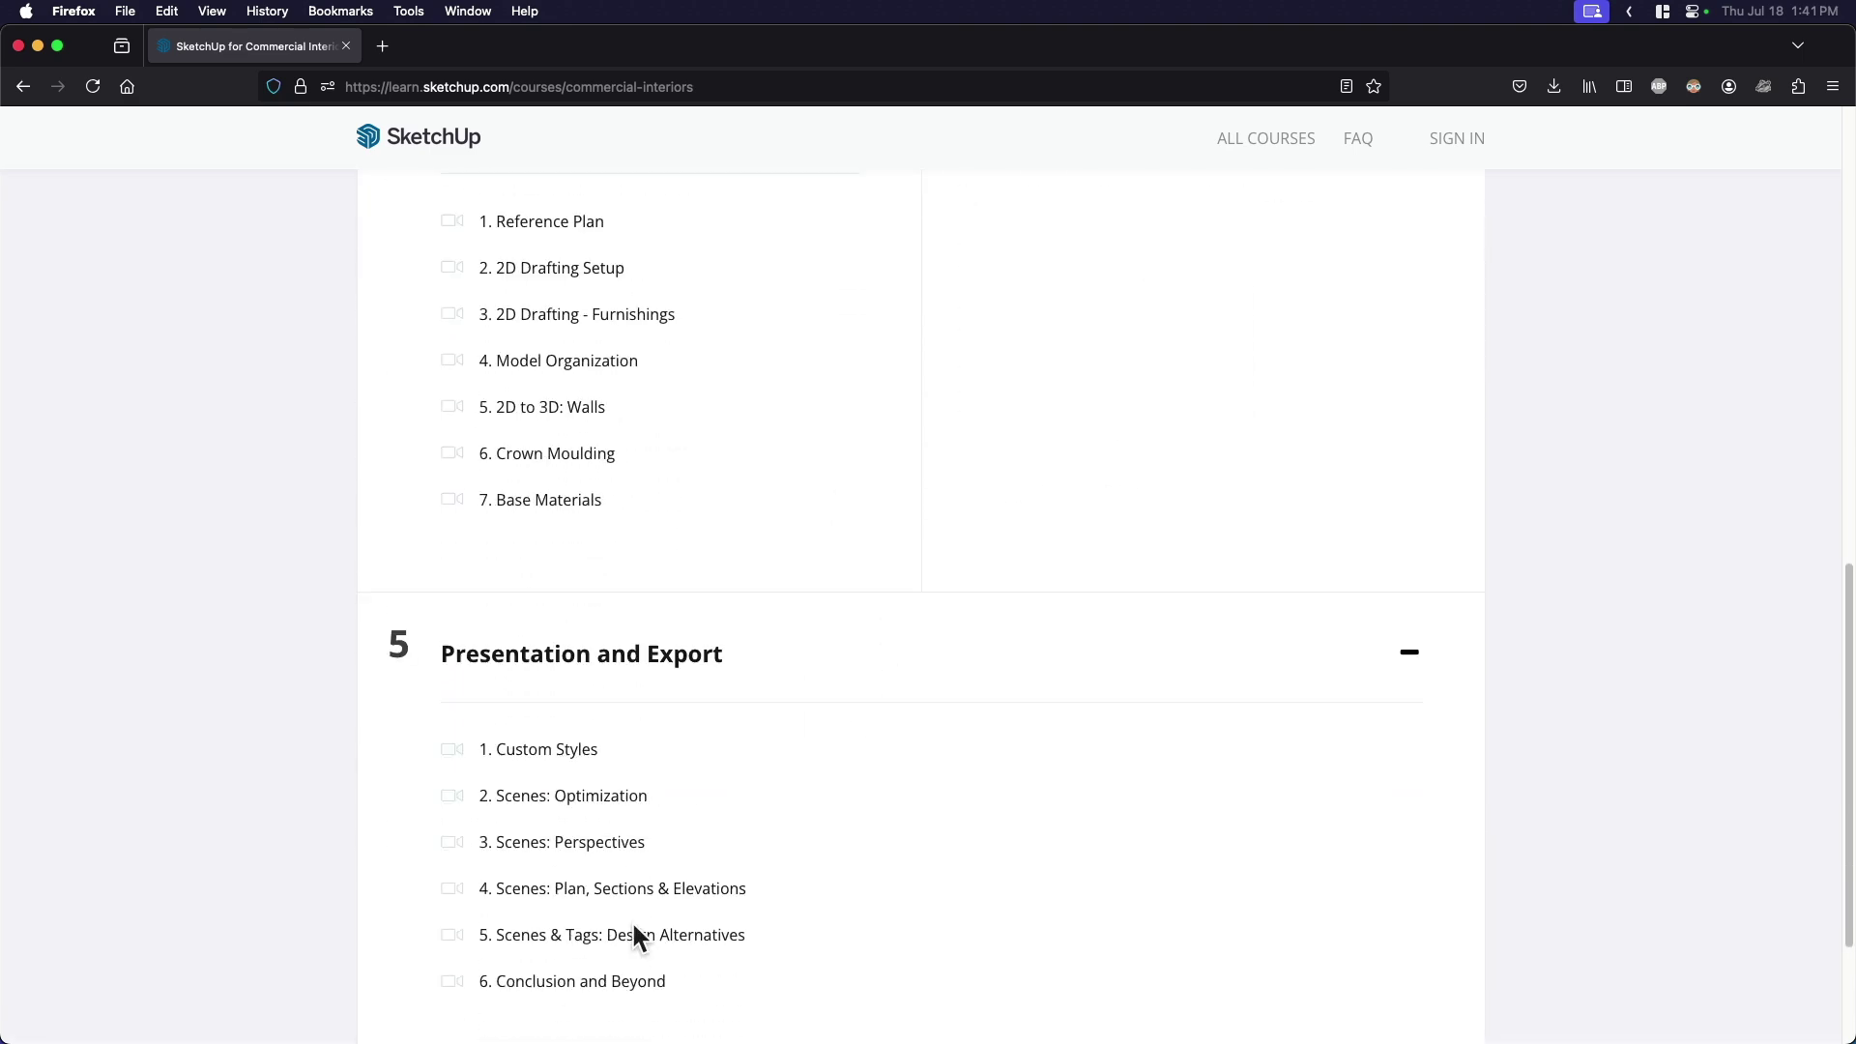
scroll(1077, 392, up, 3)
scroll(1053, 537, up, 2)
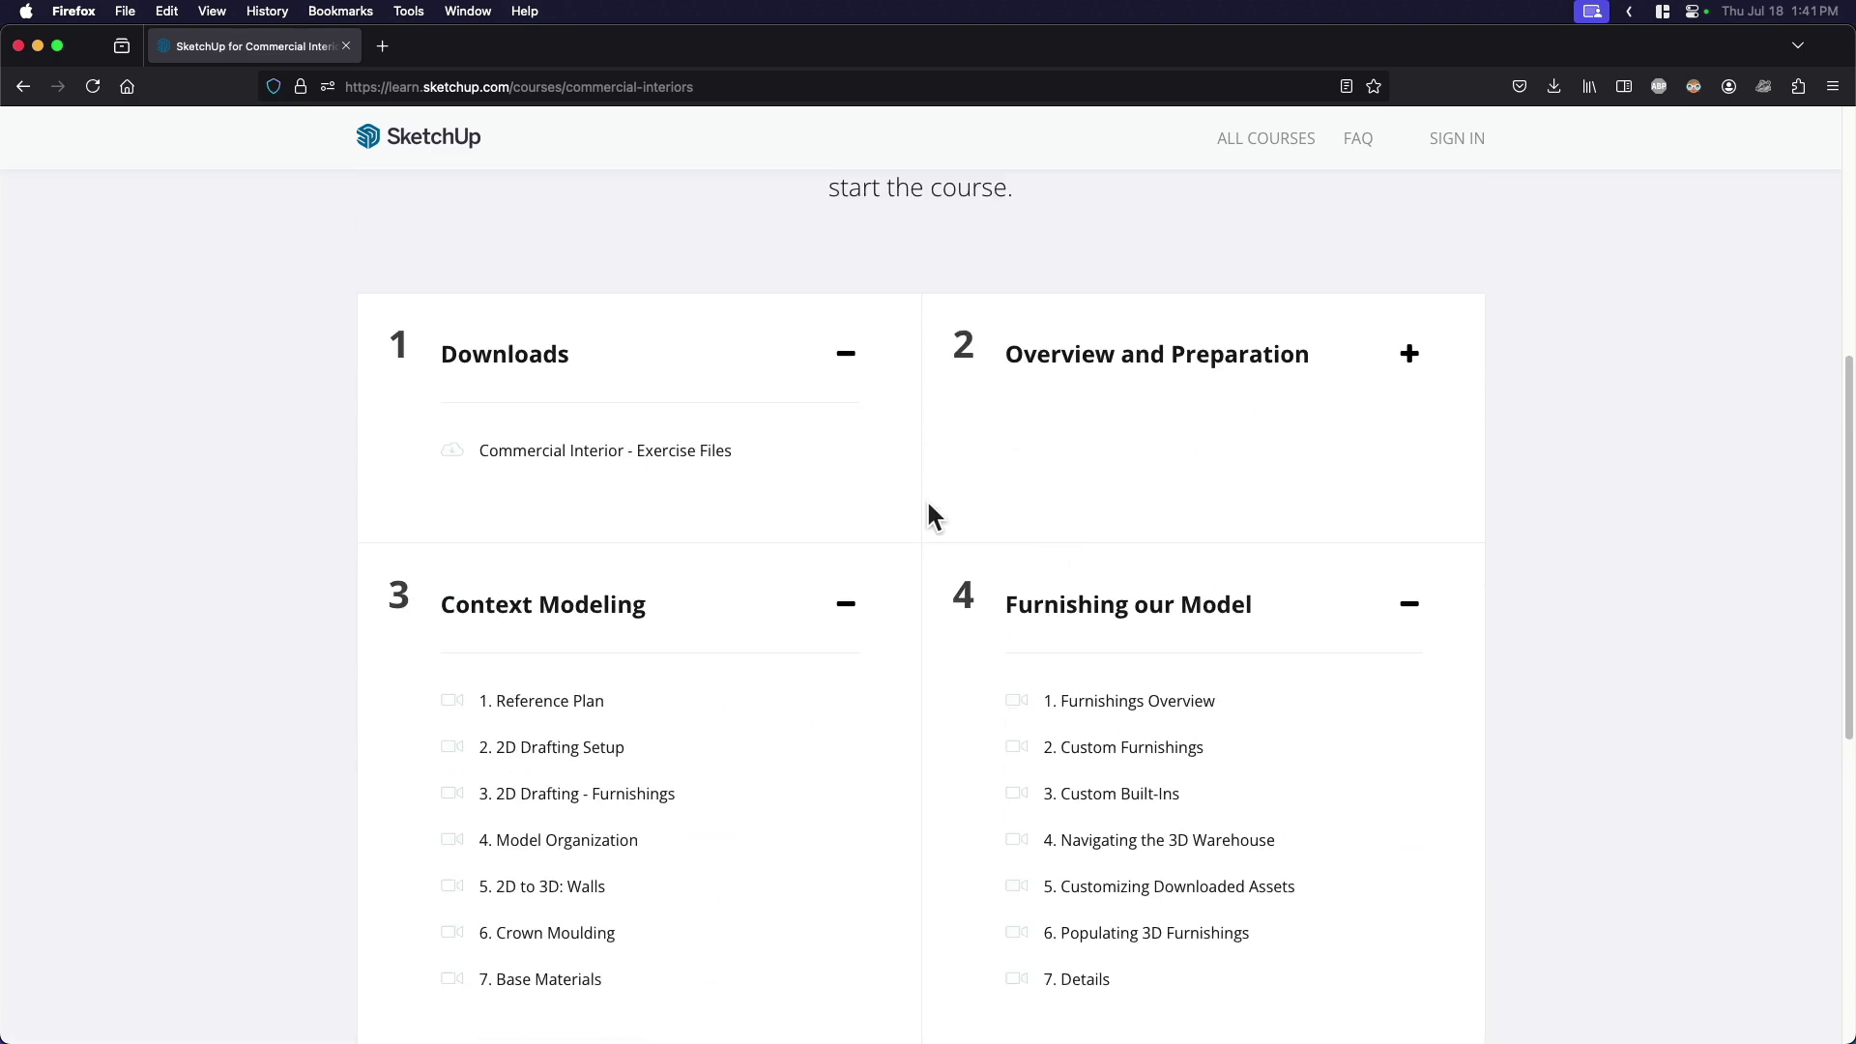
scroll(928, 513, up, 6)
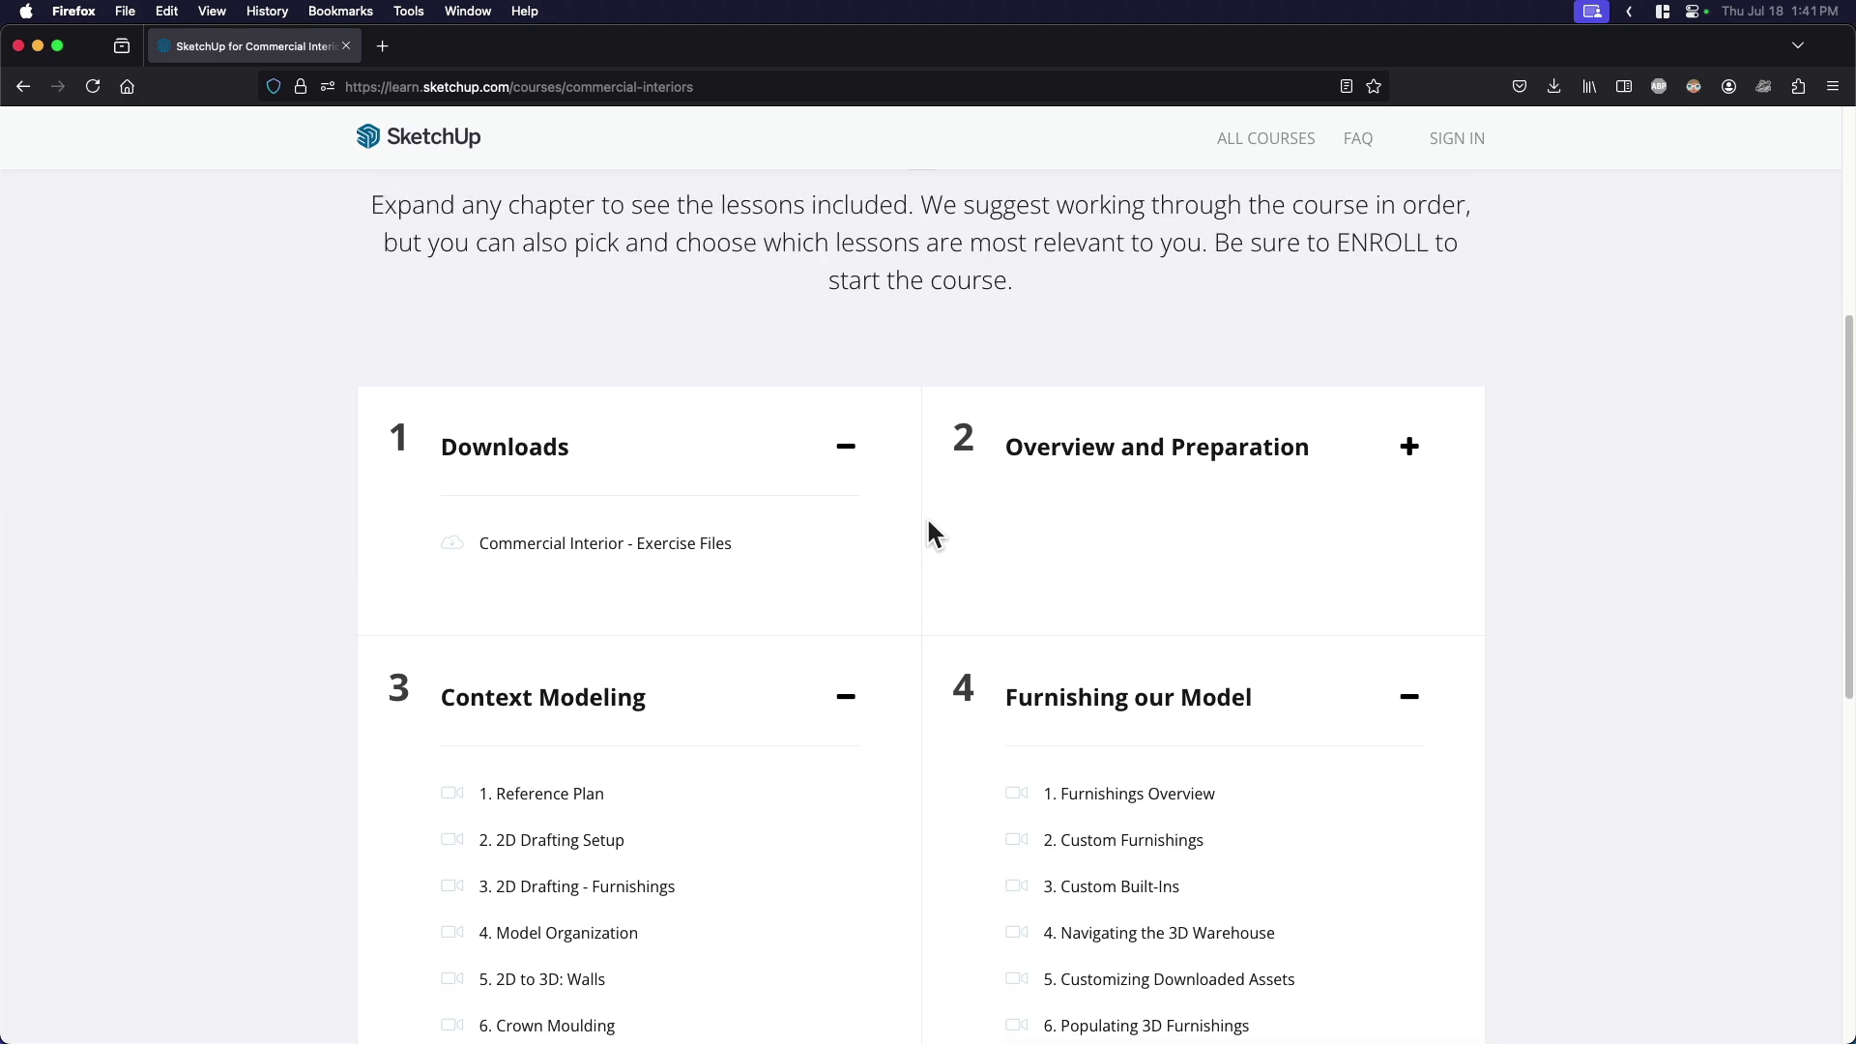